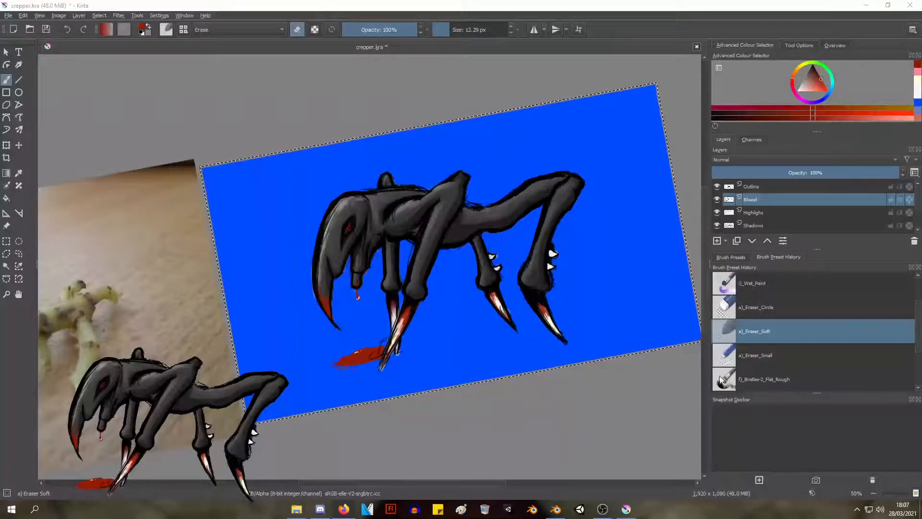
Step: Switch to Blender and examine the creature model from several angles, comparing solid and material preview shading
{"action": "left_click", "coordinate": [556, 509]}
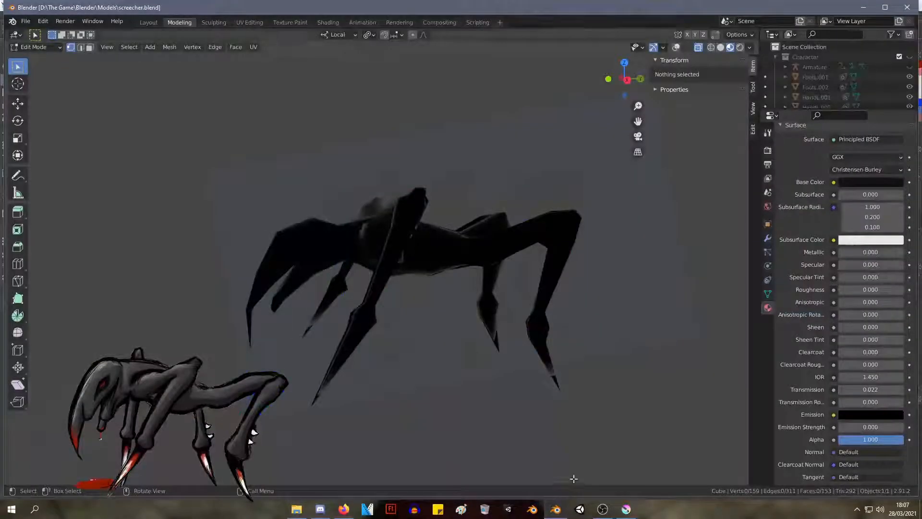
{"action": "mouse_move", "coordinate": [485, 286]}
{"action": "middle_mouse_down"}
{"action": "mouse_move", "coordinate": [524, 294]}
{"action": "mouse_move", "coordinate": [497, 294]}
{"action": "middle_mouse_up"}
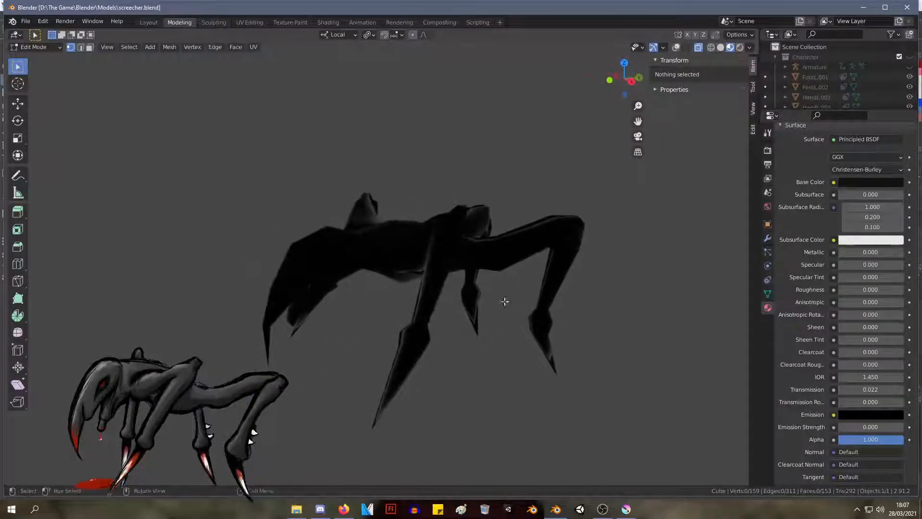
{"action": "left_click", "coordinate": [750, 47]}
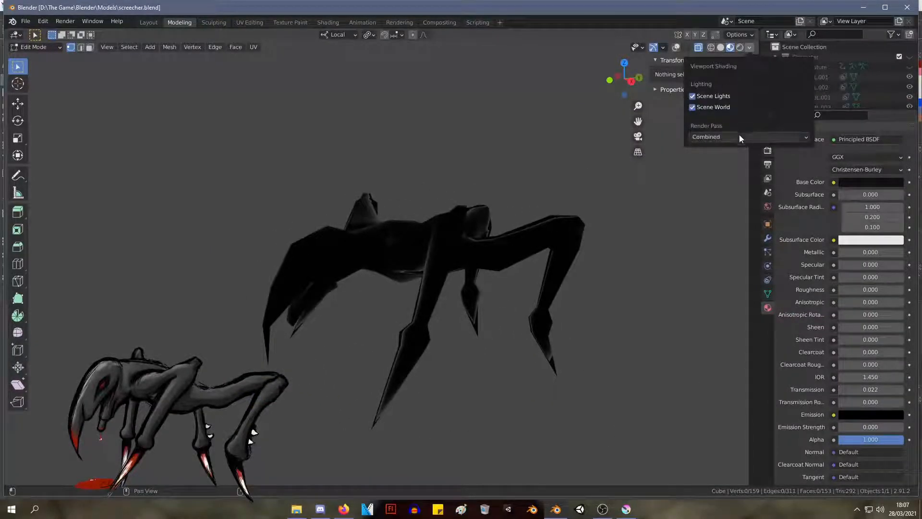
{"action": "left_click", "coordinate": [721, 47]}
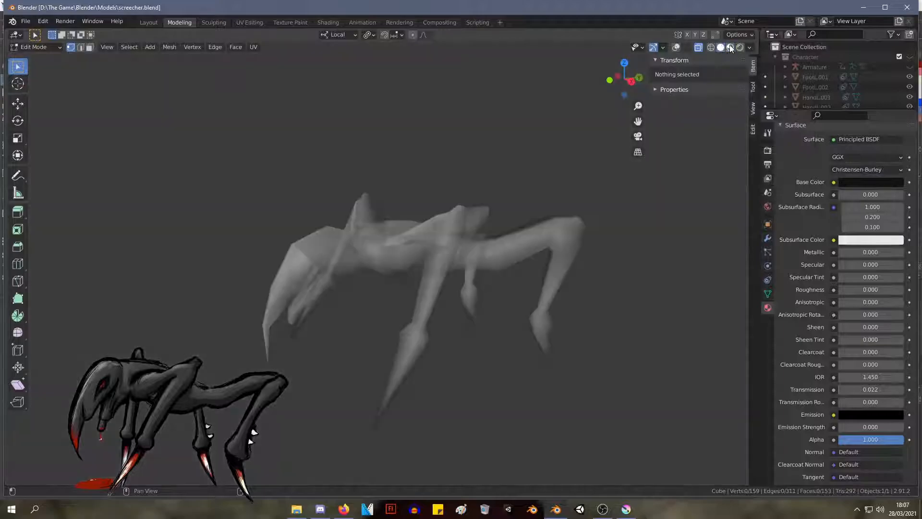
{"action": "left_click", "coordinate": [730, 47]}
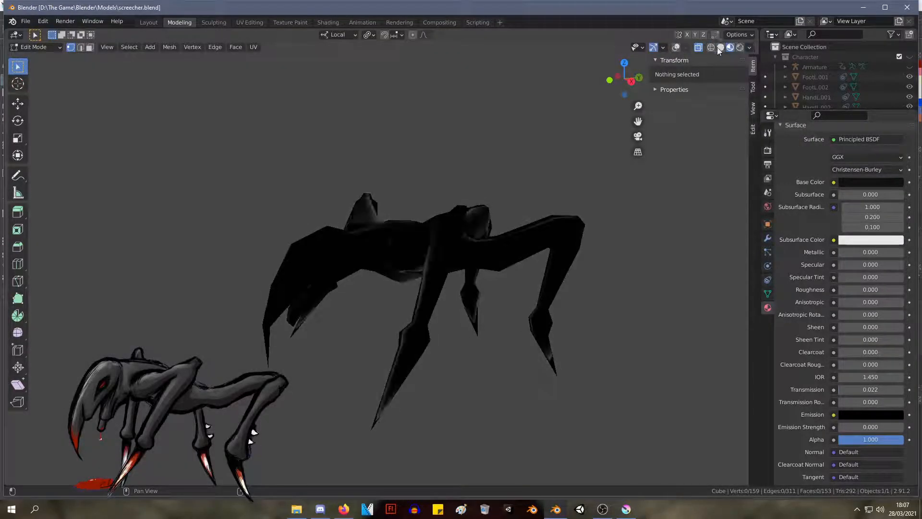
{"action": "middle_click_drag", "start_coordinate": [581, 172], "coordinate": [552, 175]}
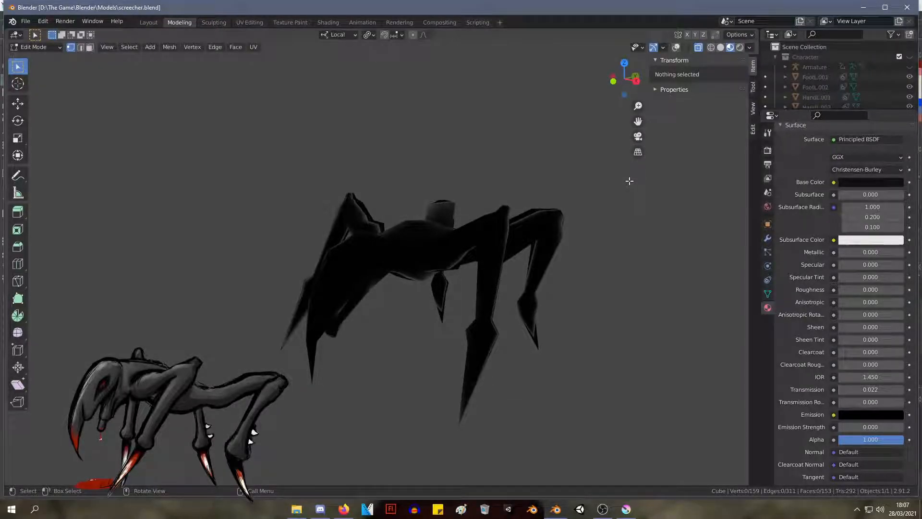
{"action": "scroll", "coordinate": [366, 235], "scroll_direction": "up", "scroll_amount": 3}
{"action": "middle_click_drag", "start_coordinate": [366, 235], "coordinate": [555, 213]}
{"action": "middle_click_drag", "start_coordinate": [485, 192], "coordinate": [569, 167]}
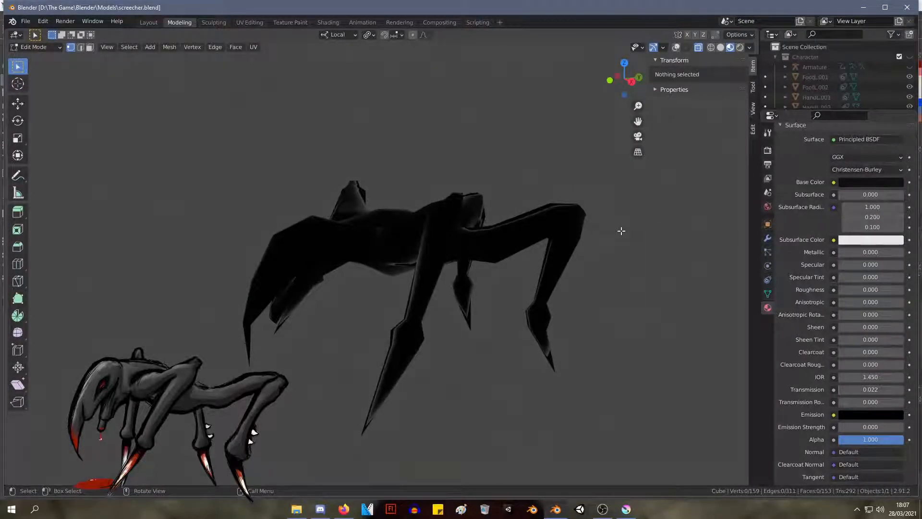
Step: Set the material's base color to a muted green with hue 0.253, saturation 0.265 and value 0.522
{"action": "left_click", "coordinate": [603, 510]}
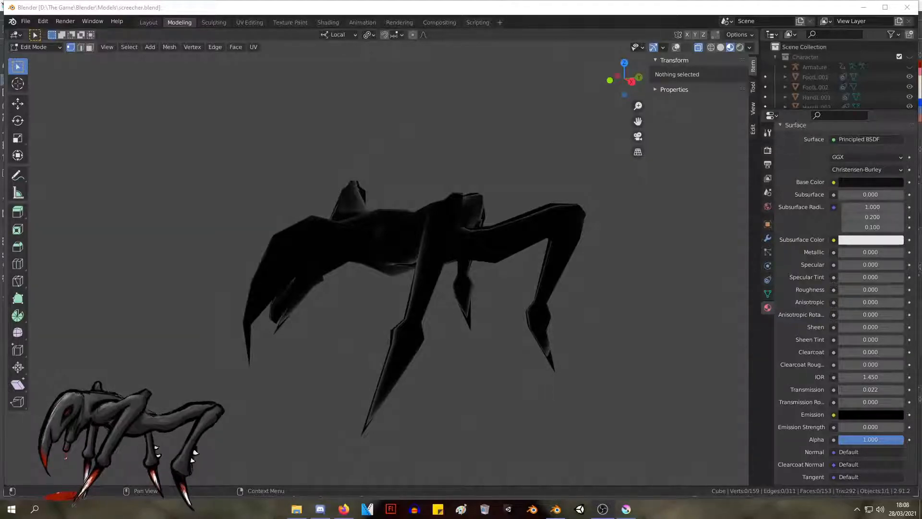
{"action": "left_click", "coordinate": [477, 247]}
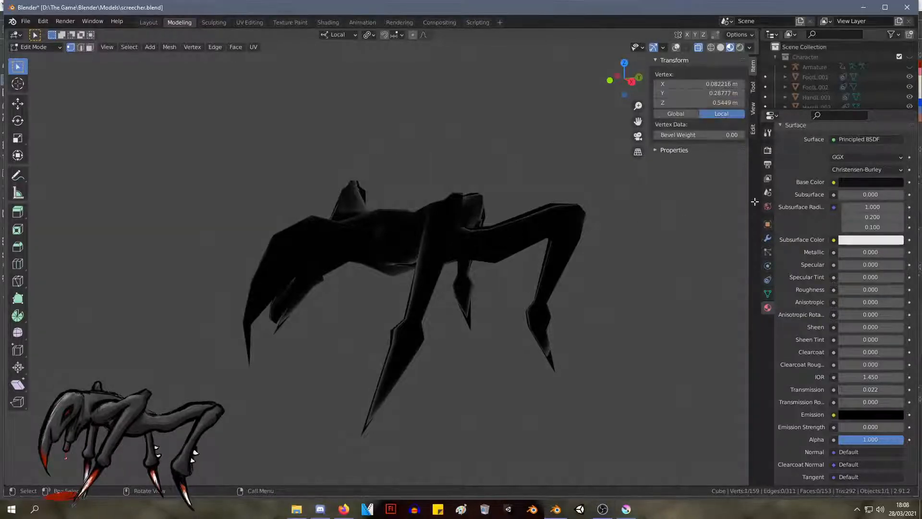
{"action": "left_click", "coordinate": [862, 182]}
{"action": "left_click", "coordinate": [739, 47]}
{"action": "left_click", "coordinate": [719, 47]}
{"action": "left_click", "coordinate": [859, 181]}
{"action": "mouse_move", "coordinate": [844, 109]}
{"action": "left_mouse_down"}
{"action": "mouse_move", "coordinate": [868, 109]}
{"action": "mouse_move", "coordinate": [859, 109]}
{"action": "left_mouse_up"}
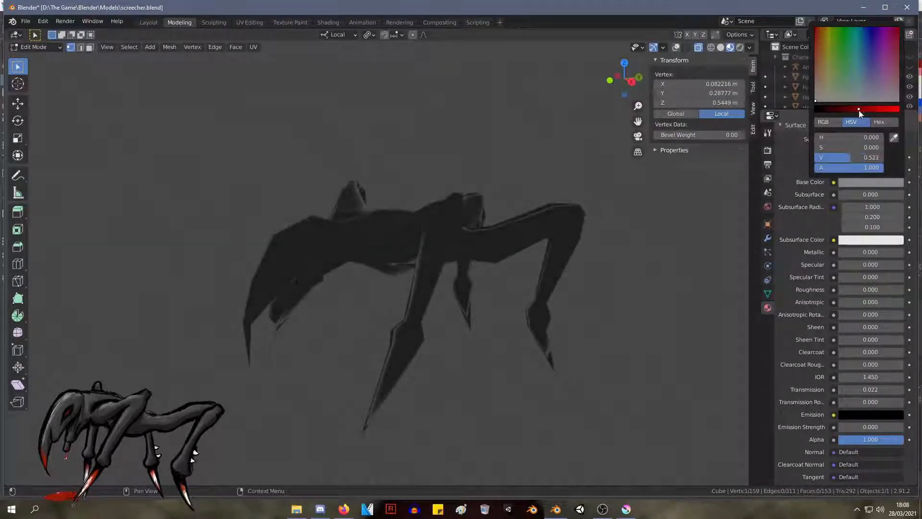
{"action": "left_click", "coordinate": [847, 73]}
{"action": "left_click_drag", "start_coordinate": [847, 73], "coordinate": [835, 80]}
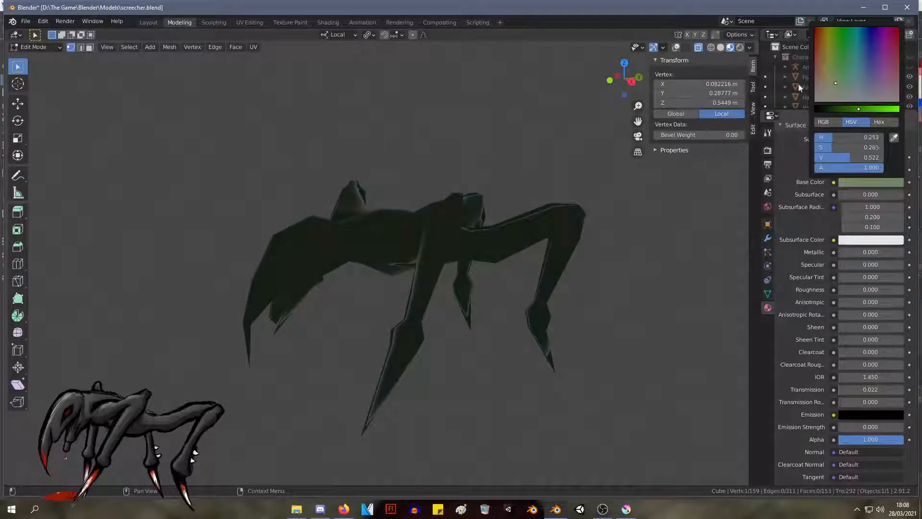
Step: Turn Scene Lights and Scene World off and back on for the material preview to compare the lighting
{"action": "left_click", "coordinate": [751, 48]}
{"action": "left_click", "coordinate": [704, 104]}
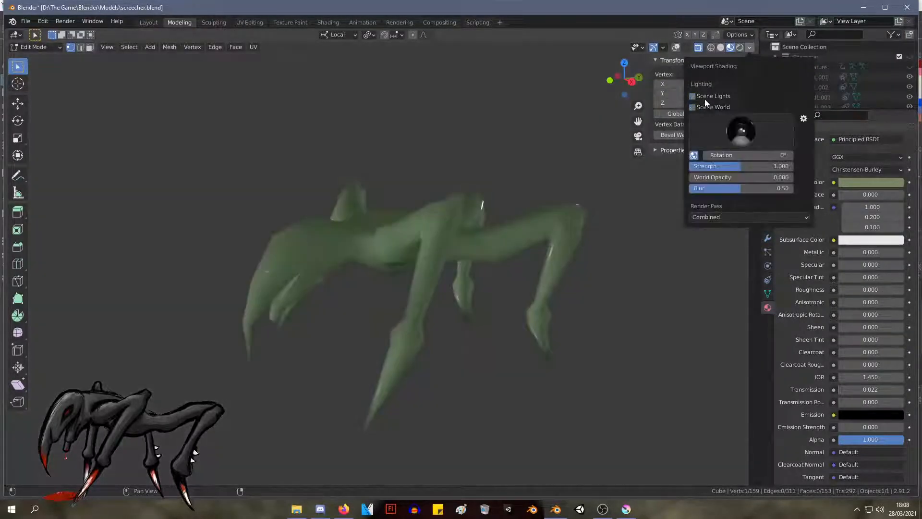
{"action": "left_click", "coordinate": [704, 96]}
{"action": "left_click", "coordinate": [711, 100]}
{"action": "left_click", "coordinate": [711, 106]}
Step: Try the Diffuse Light and Diffuse Color render passes, ending on Specular Color for the material preview
{"action": "left_click", "coordinate": [742, 137]}
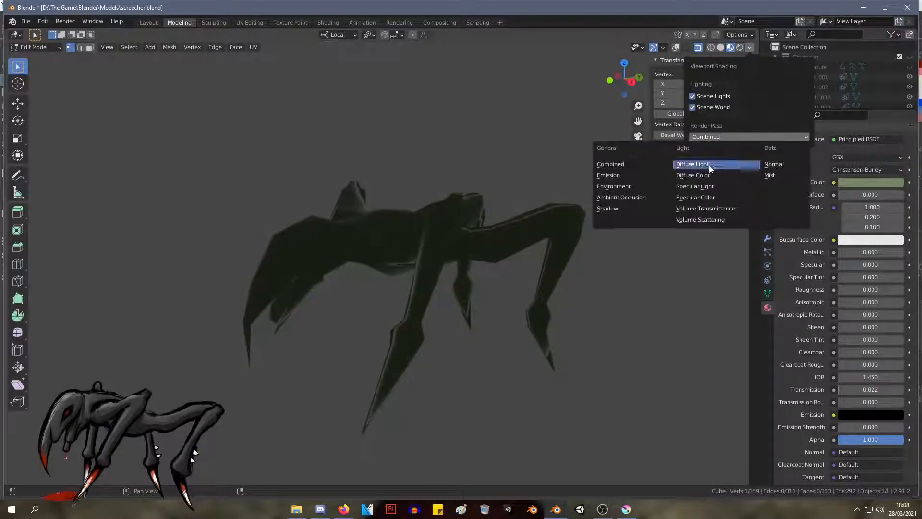
{"action": "left_click", "coordinate": [702, 166]}
{"action": "left_click", "coordinate": [725, 137]}
{"action": "left_click", "coordinate": [707, 167]}
{"action": "left_click", "coordinate": [728, 138]}
{"action": "left_click", "coordinate": [713, 174]}
{"action": "left_click", "coordinate": [737, 137]}
{"action": "left_click", "coordinate": [691, 193]}
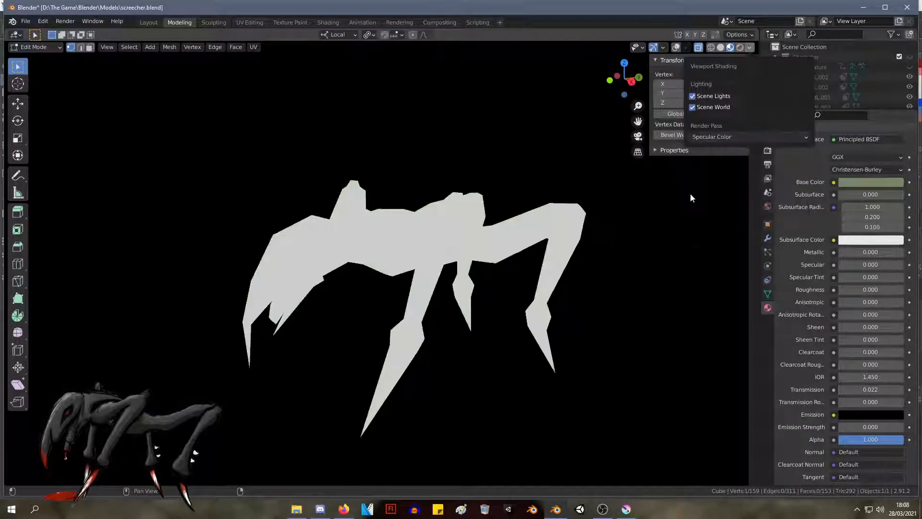
Step: Turn on the viewport overlays and switch to solid shading with MatCap lighting
{"action": "left_click", "coordinate": [720, 48]}
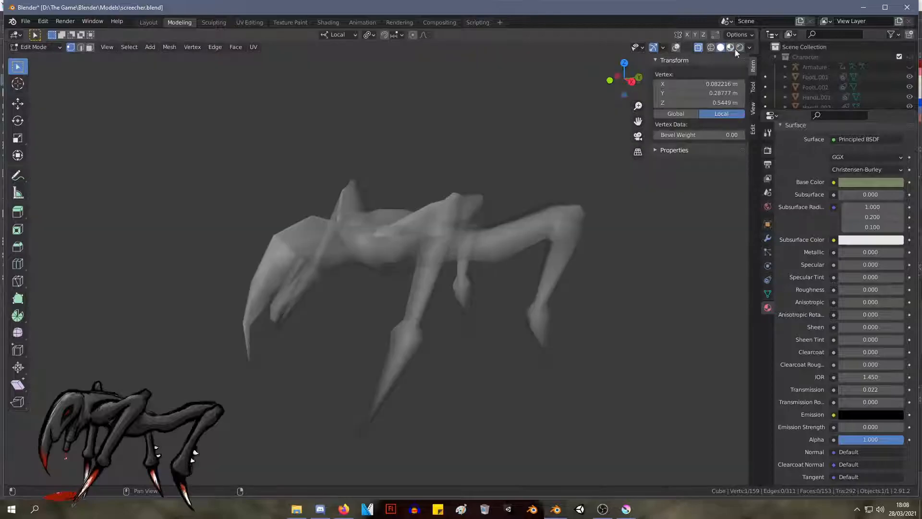
{"action": "left_click", "coordinate": [731, 48]}
{"action": "left_click", "coordinate": [747, 48]}
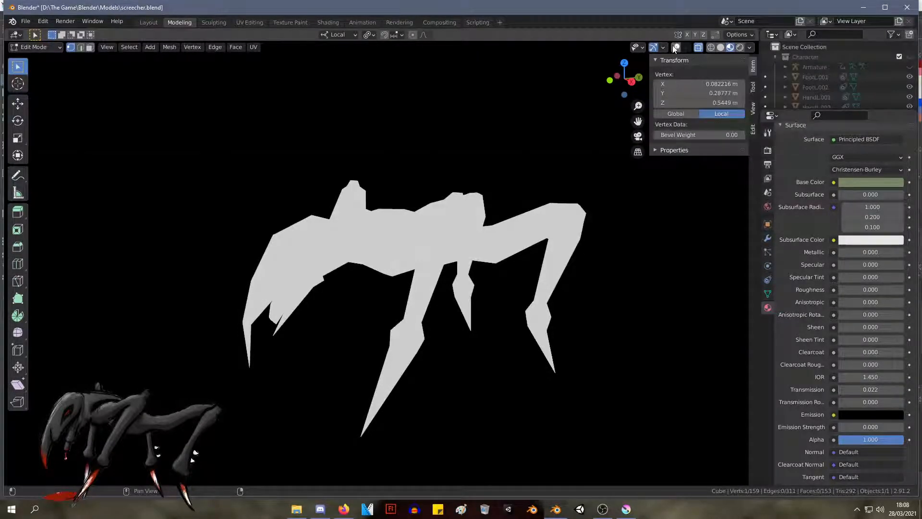
{"action": "left_click", "coordinate": [676, 48]}
{"action": "left_click", "coordinate": [720, 47]}
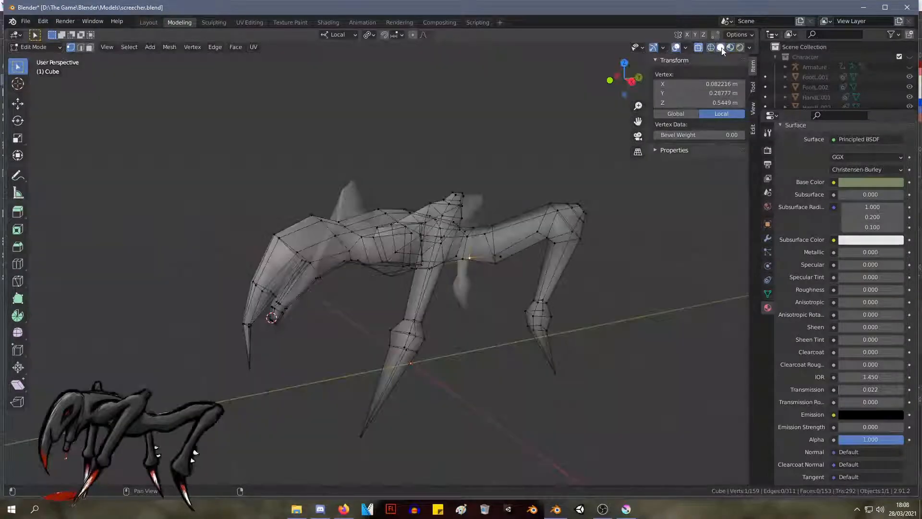
{"action": "middle_click_drag", "start_coordinate": [451, 128], "coordinate": [469, 138]}
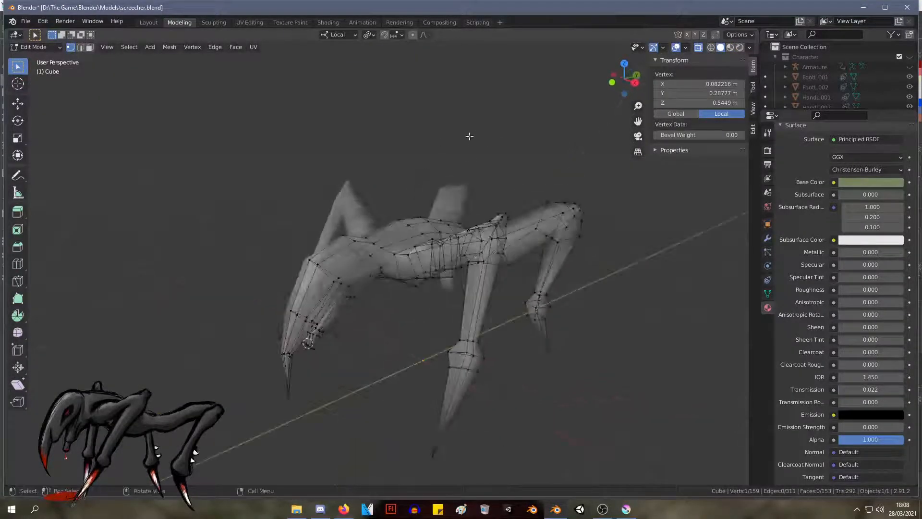
{"action": "left_click", "coordinate": [749, 47]}
{"action": "left_click", "coordinate": [737, 97]}
Step: Raise the X-Ray opacity of the solid shading to 1.000
{"action": "mouse_move", "coordinate": [483, 138]}
{"action": "middle_mouse_down"}
{"action": "mouse_move", "coordinate": [547, 148]}
{"action": "mouse_move", "coordinate": [473, 127]}
{"action": "mouse_move", "coordinate": [473, 153]}
{"action": "mouse_move", "coordinate": [495, 144]}
{"action": "middle_mouse_up"}
{"action": "scroll", "coordinate": [451, 150], "scroll_direction": "up", "scroll_amount": 4}
{"action": "left_click", "coordinate": [751, 48]}
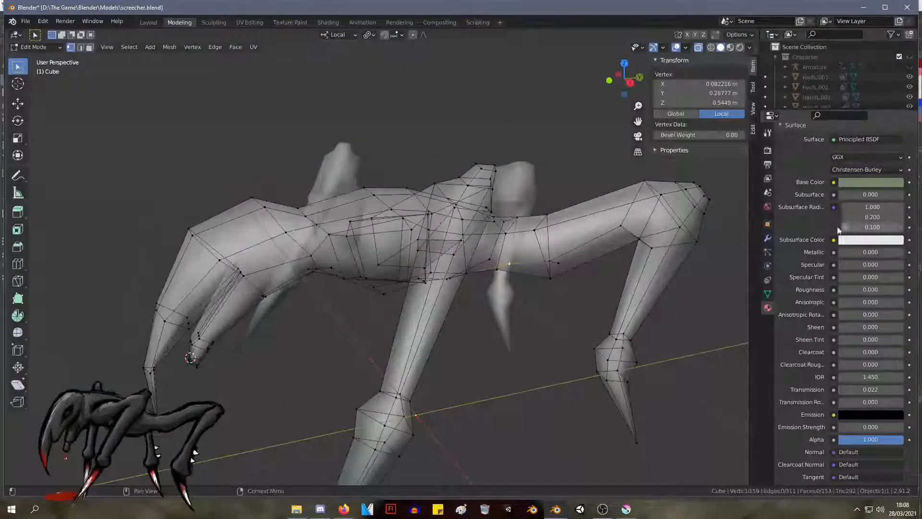
{"action": "left_click", "coordinate": [749, 48]}
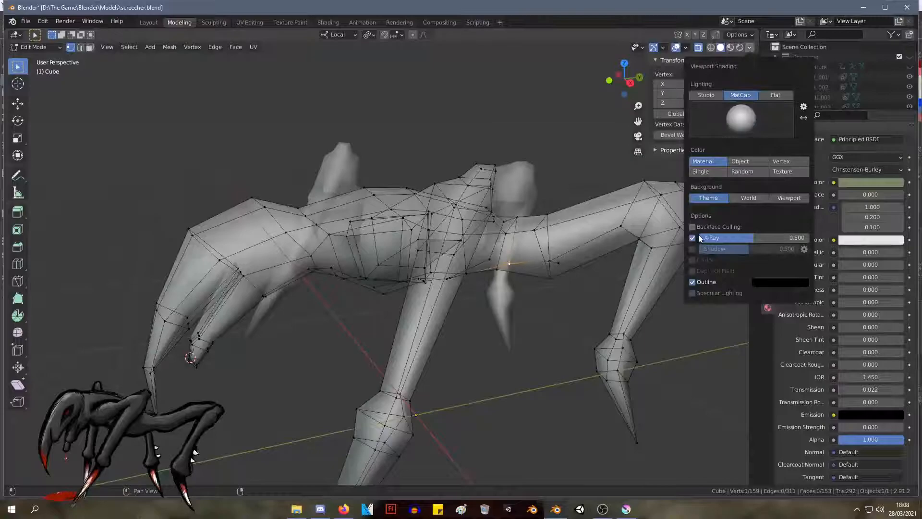
{"action": "left_click_drag", "start_coordinate": [765, 239], "coordinate": [809, 239]}
{"action": "middle_click_drag", "start_coordinate": [462, 154], "coordinate": [521, 165]}
{"action": "left_click", "coordinate": [749, 47]}
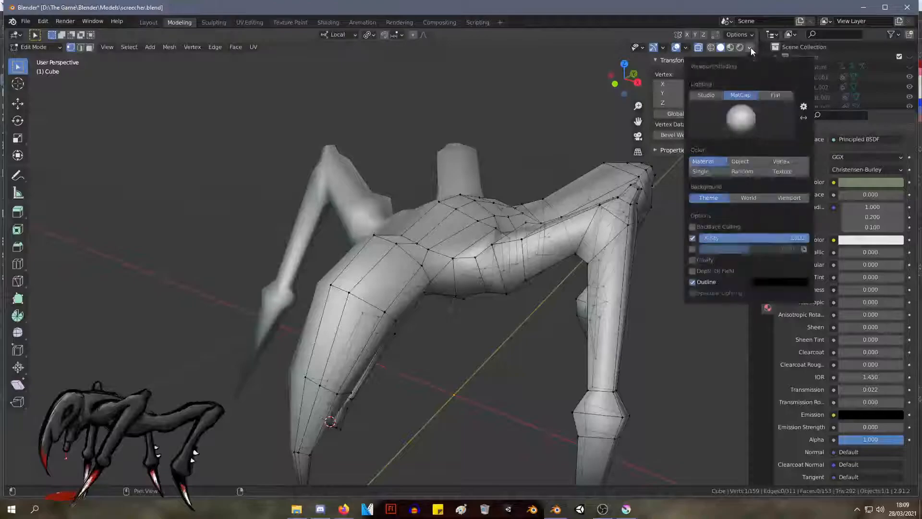
Step: Examine the creature's body and leg geometry from both sides, close up and from a distance
{"action": "middle_click_drag", "start_coordinate": [550, 144], "coordinate": [485, 115]}
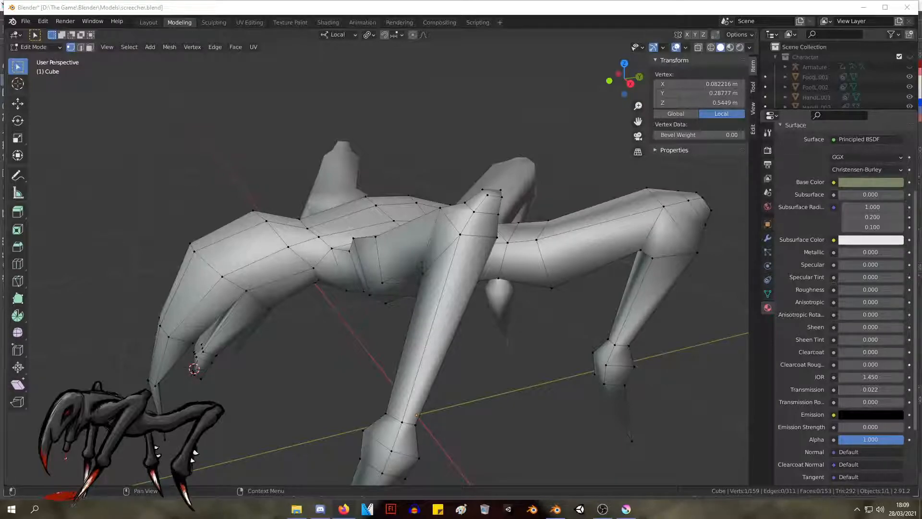
{"action": "scroll", "coordinate": [615, 192], "scroll_direction": "down", "scroll_amount": 4}
{"action": "scroll", "coordinate": [622, 199], "scroll_direction": "up", "scroll_amount": 4}
{"action": "middle_click_drag", "start_coordinate": [622, 199], "coordinate": [597, 186]}
{"action": "scroll", "coordinate": [648, 185], "scroll_direction": "down", "scroll_amount": 4}
{"action": "scroll", "coordinate": [645, 188], "scroll_direction": "up", "scroll_amount": 4}
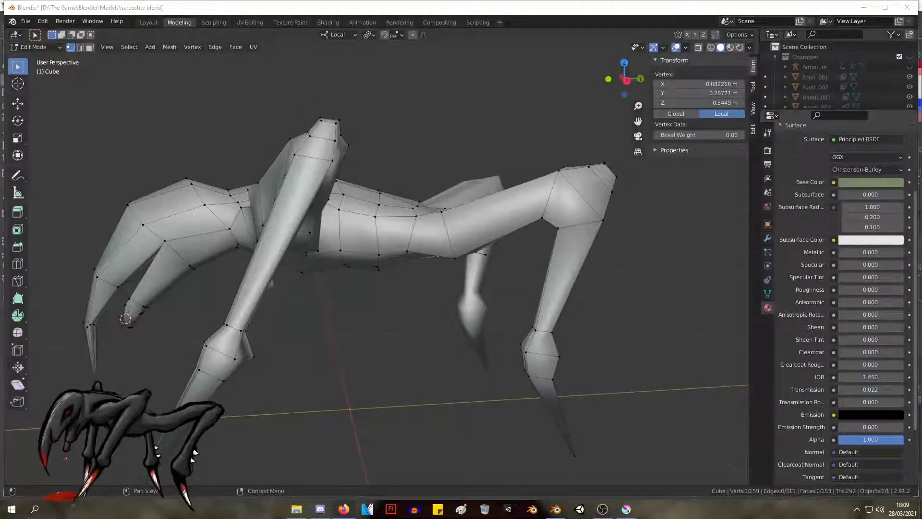
{"action": "mouse_move", "coordinate": [430, 140]}
{"action": "middle_mouse_down"}
{"action": "mouse_move", "coordinate": [416, 171]}
{"action": "mouse_move", "coordinate": [303, 195]}
{"action": "mouse_move", "coordinate": [403, 264]}
{"action": "mouse_move", "coordinate": [511, 126]}
{"action": "mouse_move", "coordinate": [418, 144]}
{"action": "middle_mouse_up"}
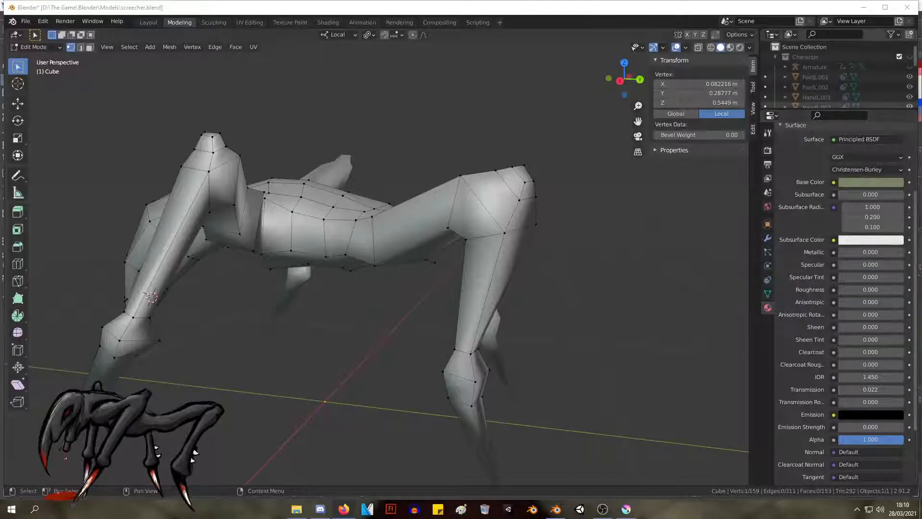
{"action": "scroll", "coordinate": [552, 109], "scroll_direction": "down", "scroll_amount": 3}
{"action": "scroll", "coordinate": [444, 170], "scroll_direction": "up", "scroll_amount": 5}
{"action": "middle_click_drag", "start_coordinate": [444, 170], "coordinate": [496, 116]}
{"action": "scroll", "coordinate": [497, 117], "scroll_direction": "down", "scroll_amount": 3}
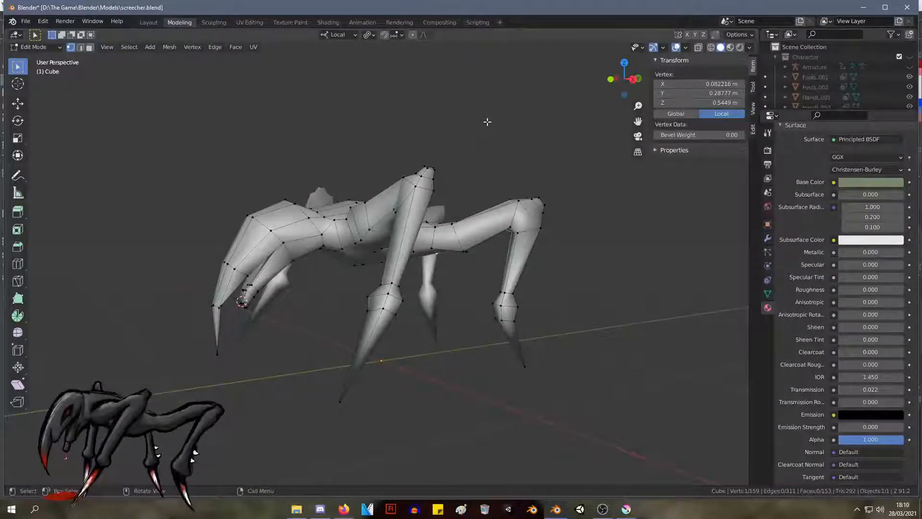
{"action": "middle_click_drag", "start_coordinate": [343, 179], "coordinate": [426, 227]}
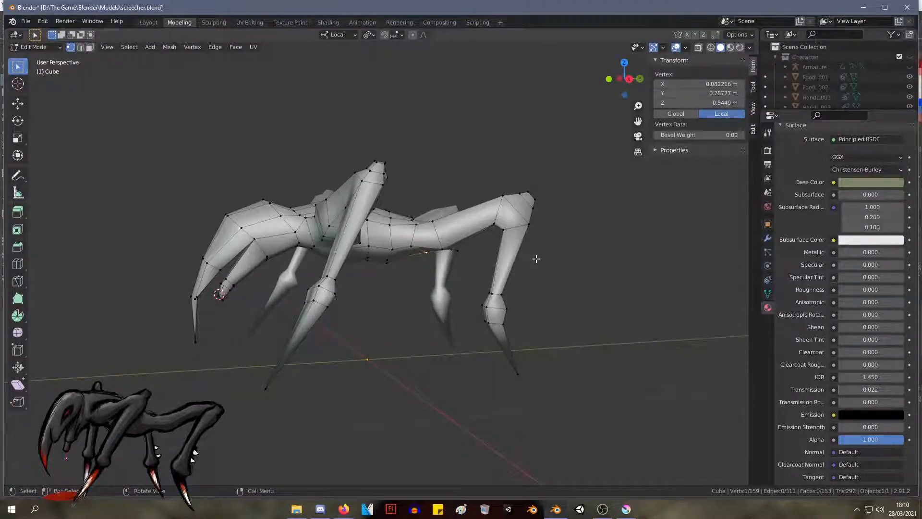
{"action": "middle_click_drag", "start_coordinate": [485, 257], "coordinate": [536, 250]}
Step: Select all vertices of the front leg on the +X side, rotate them about 22.7° and lower them about 0.1 m
{"action": "middle_click_drag", "start_coordinate": [676, 215], "coordinate": [672, 234]}
{"action": "middle_click_drag", "start_coordinate": [622, 253], "coordinate": [586, 428]}
{"action": "left_click_drag", "start_coordinate": [576, 436], "coordinate": [487, 330]}
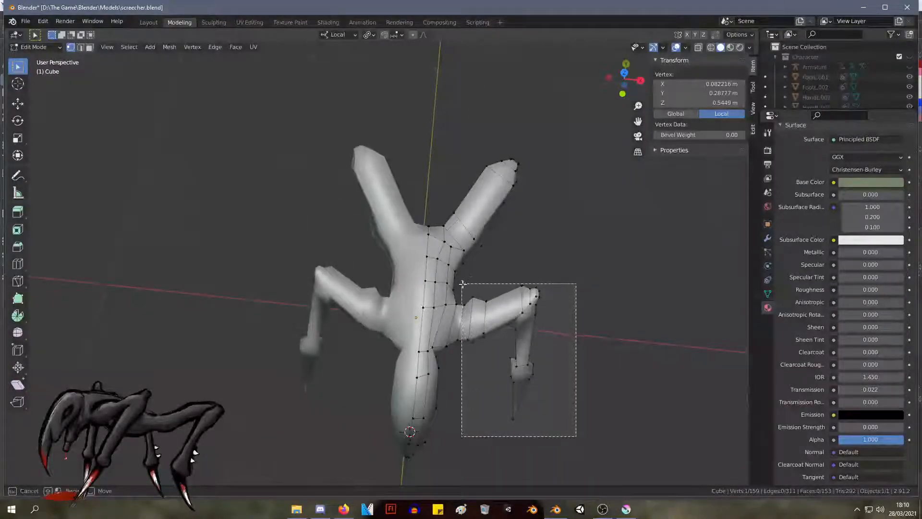
{"action": "left_click_drag", "start_coordinate": [576, 436], "coordinate": [468, 284]}
{"action": "middle_click_drag", "start_coordinate": [468, 285], "coordinate": [300, 269]}
{"action": "left_click_drag", "start_coordinate": [271, 228], "coordinate": [148, 97], "text": "shift"}
{"action": "left_click_drag", "start_coordinate": [136, 217], "coordinate": [223, 368], "text": "shift"}
{"action": "middle_click_drag", "start_coordinate": [212, 279], "coordinate": [422, 269]}
{"action": "key", "text": "r"}
{"action": "left_click", "coordinate": [445, 242]}
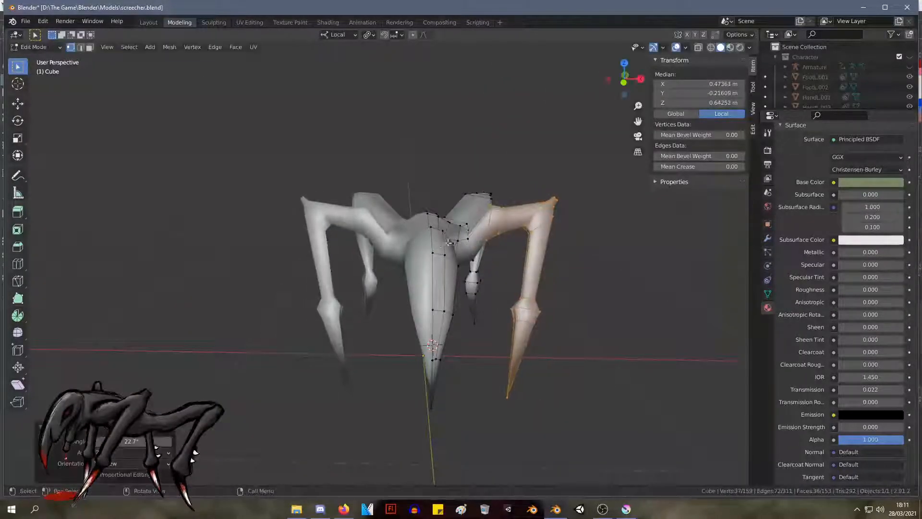
{"action": "key", "text": "g"}
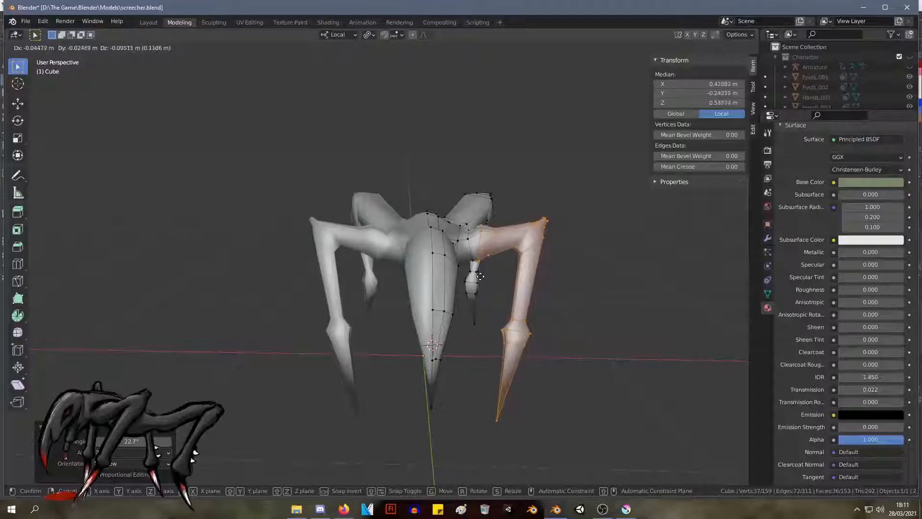
{"action": "left_click", "coordinate": [481, 277]}
Step: Rotate the selected front leg about 9.2° more so its tip points inward, and lower it about 0.03 m
{"action": "middle_click_drag", "start_coordinate": [481, 277], "coordinate": [621, 246]}
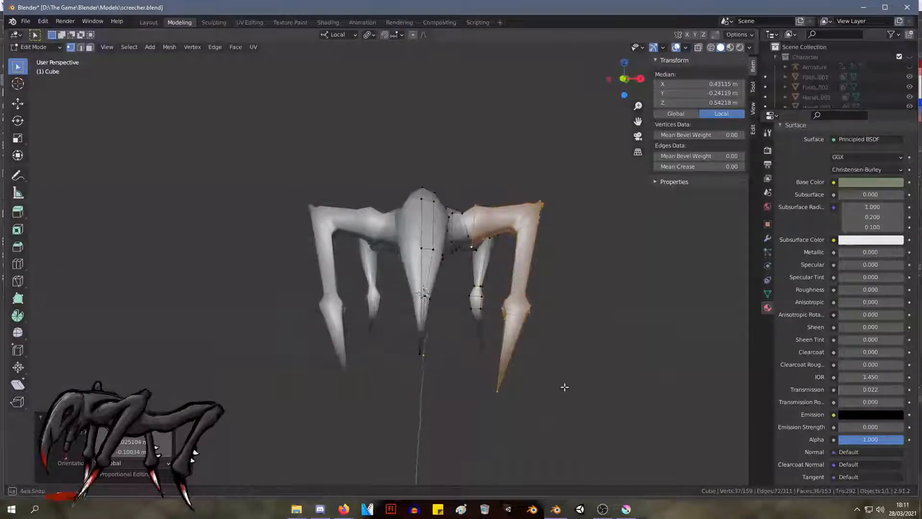
{"action": "middle_click_drag", "start_coordinate": [565, 387], "coordinate": [568, 426]}
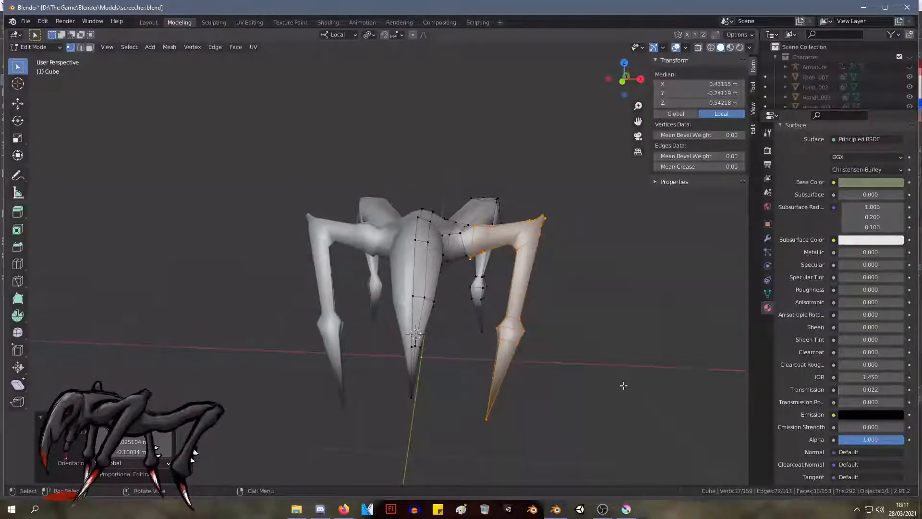
{"action": "key", "text": "r"}
{"action": "left_click", "coordinate": [596, 391]}
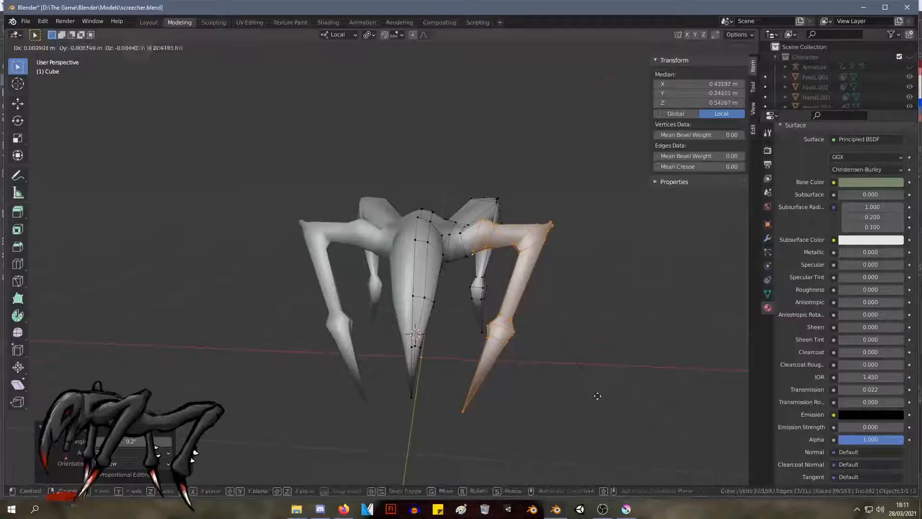
{"action": "key", "text": "g"}
{"action": "left_click", "coordinate": [597, 400]}
Step: Check the front legs' placement in the side and front orthographic views
{"action": "mouse_move", "coordinate": [574, 379]}
{"action": "middle_mouse_down"}
{"action": "mouse_move", "coordinate": [469, 366]}
{"action": "mouse_move", "coordinate": [588, 371]}
{"action": "middle_mouse_up"}
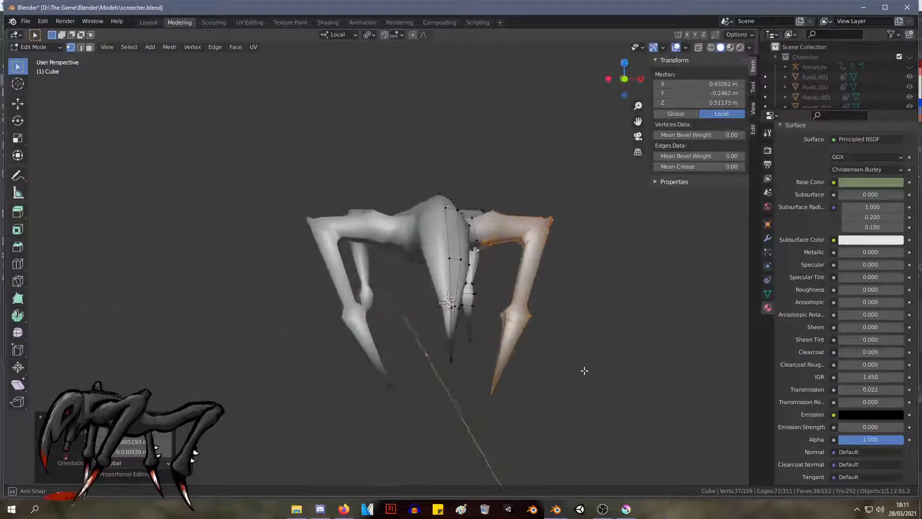
{"action": "scroll", "coordinate": [498, 393], "scroll_direction": "down", "scroll_amount": 2}
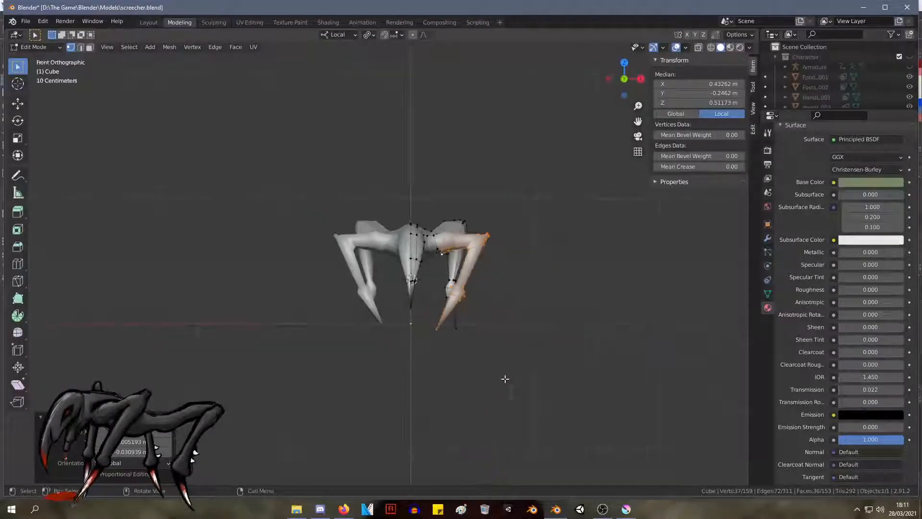
{"action": "key", "text": "KP_3"}
{"action": "key", "text": "KP_1"}
{"action": "scroll", "coordinate": [529, 298], "scroll_direction": "up", "scroll_amount": 3}
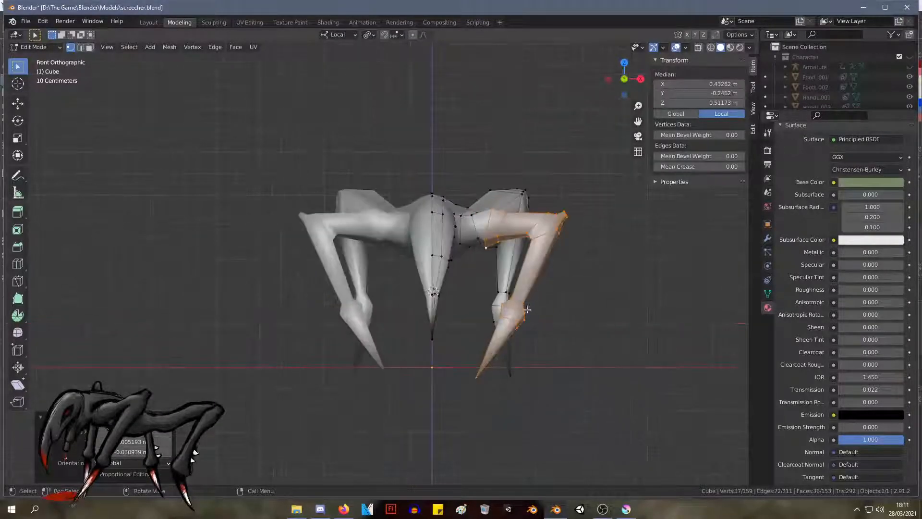
Step: Turn on X-ray display, select the front leg's ankle and claw on the +X side, and raise them about 0.046 m along Z
{"action": "middle_click_drag", "start_coordinate": [536, 373], "coordinate": [597, 451]}
{"action": "left_click_drag", "start_coordinate": [598, 454], "coordinate": [512, 299]}
{"action": "left_click", "coordinate": [750, 48]}
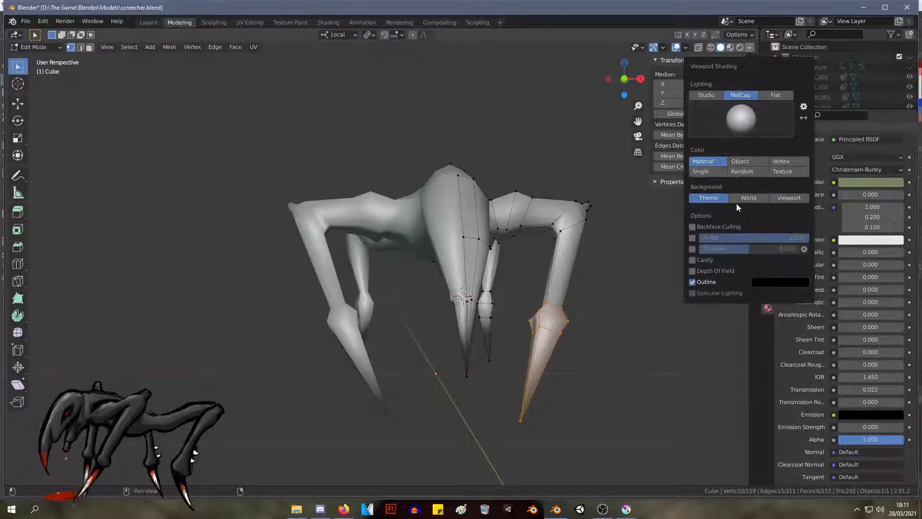
{"action": "middle_click_drag", "start_coordinate": [612, 344], "coordinate": [621, 380]}
{"action": "left_click_drag", "start_coordinate": [611, 415], "coordinate": [536, 289]}
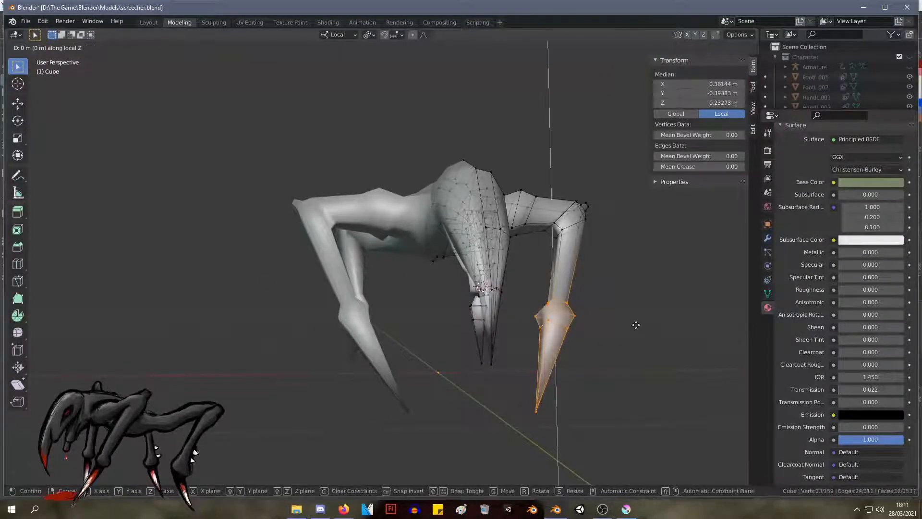
{"action": "left_click", "coordinate": [640, 310]}
{"action": "middle_click_drag", "start_coordinate": [638, 312], "coordinate": [582, 321]}
{"action": "scroll", "coordinate": [526, 295], "scroll_direction": "down", "scroll_amount": 4}
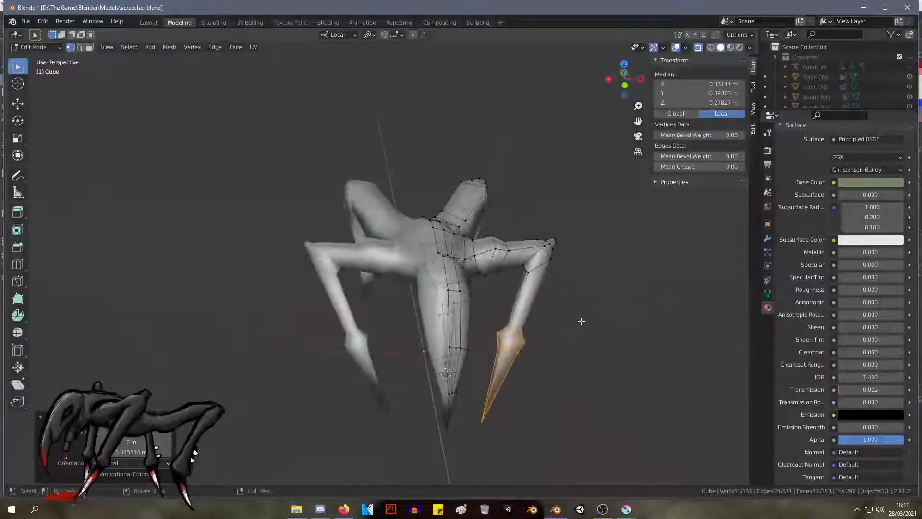
Step: Select the front leg's knee vertices and reposition them slightly inward and down
{"action": "left_click_drag", "start_coordinate": [515, 226], "coordinate": [516, 227]}
{"action": "key", "text": "g"}
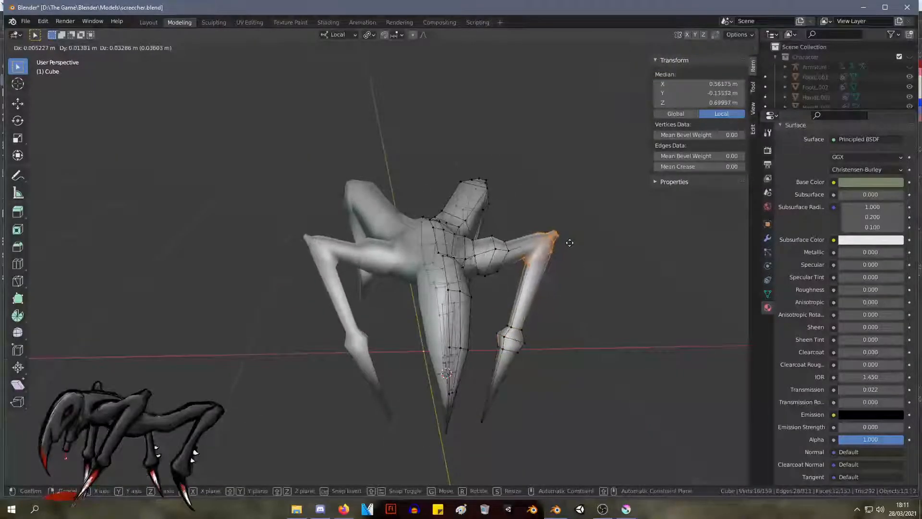
{"action": "left_click", "coordinate": [570, 243]}
{"action": "middle_click_drag", "start_coordinate": [568, 243], "coordinate": [622, 261]}
{"action": "scroll", "coordinate": [595, 264], "scroll_direction": "up", "scroll_amount": 3}
{"action": "key", "text": "g"}
{"action": "left_click", "coordinate": [620, 260]}
{"action": "key", "text": "g"}
{"action": "left_click", "coordinate": [449, 259]}
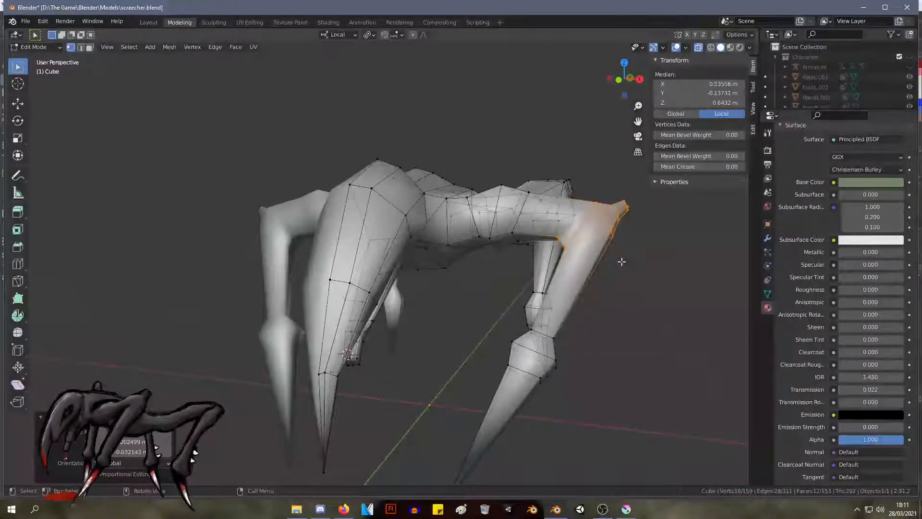
Step: Check the creature's pose in perspective and in the front and right orthographic views, with the beak tip vertex selected
{"action": "middle_click_drag", "start_coordinate": [540, 144], "coordinate": [576, 117]}
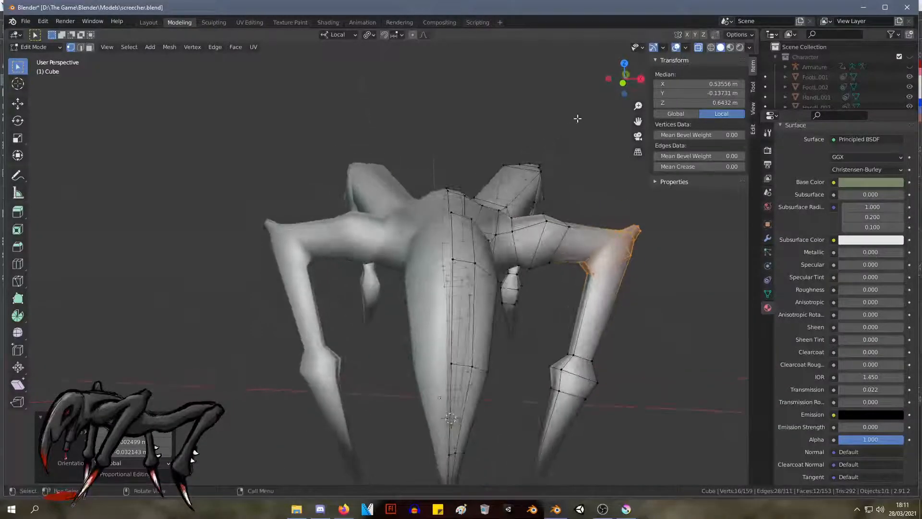
{"action": "left_click", "coordinate": [583, 149]}
{"action": "middle_click_drag", "start_coordinate": [583, 148], "coordinate": [286, 209]}
{"action": "left_click", "coordinate": [110, 384]}
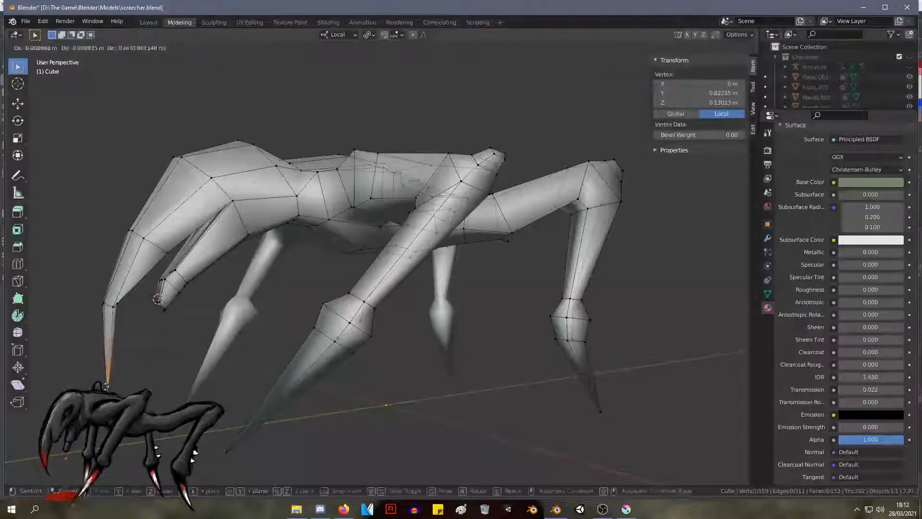
{"action": "key", "text": "KP_1"}
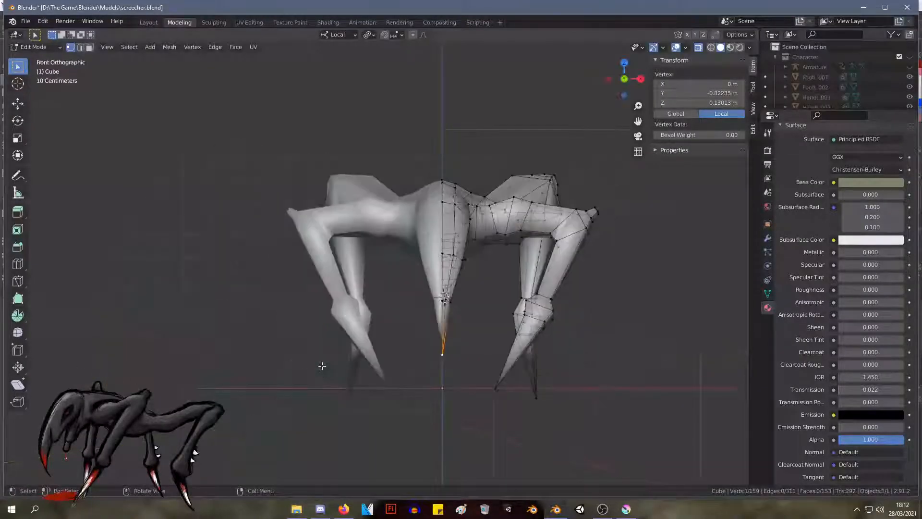
{"action": "key", "text": "KP_3"}
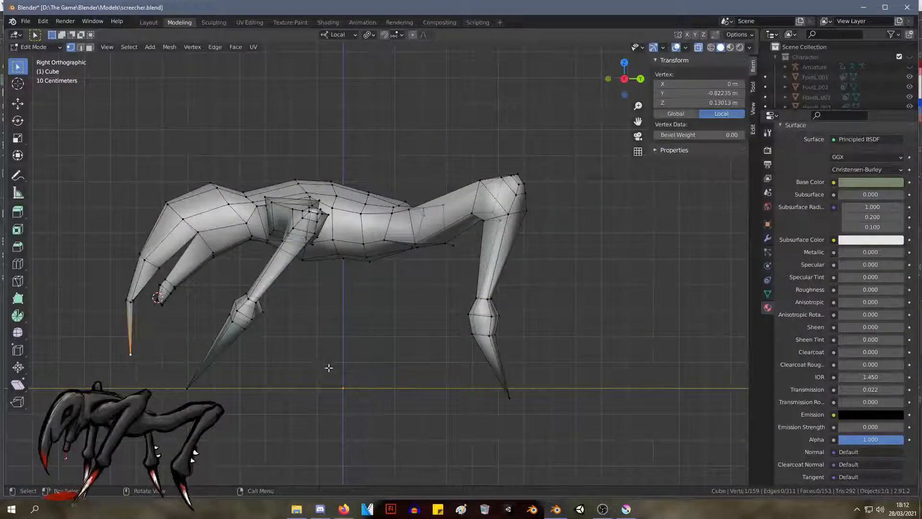
Step: Select the front leg's knee together with the adjoining upper-leg vertices and raise them about 0.05 m
{"action": "middle_click_drag", "start_coordinate": [318, 284], "coordinate": [659, 362]}
{"action": "left_click_drag", "start_coordinate": [677, 346], "coordinate": [600, 243]}
{"action": "left_click_drag", "start_coordinate": [560, 209], "coordinate": [560, 210]}
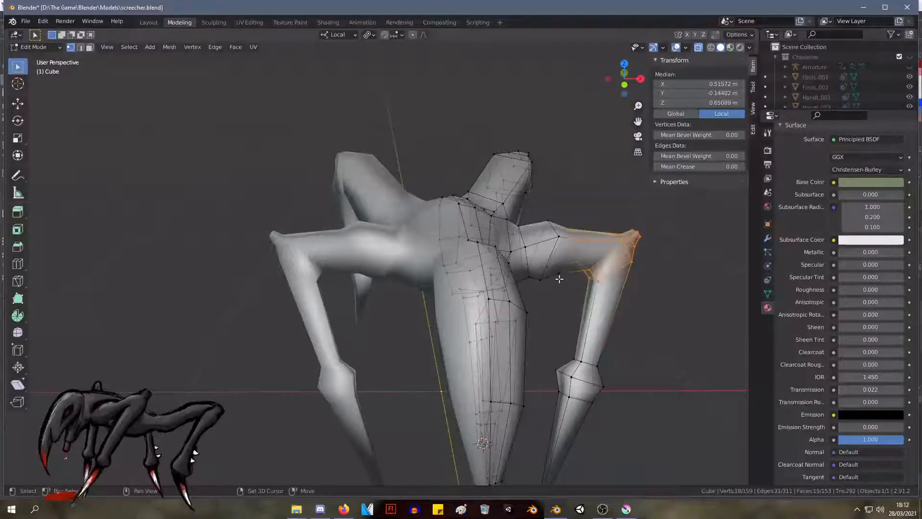
{"action": "left_click", "coordinate": [551, 267], "text": "shift"}
{"action": "middle_click_drag", "start_coordinate": [551, 267], "coordinate": [624, 265]}
{"action": "key", "text": "g"}
{"action": "right_click", "coordinate": [631, 247]}
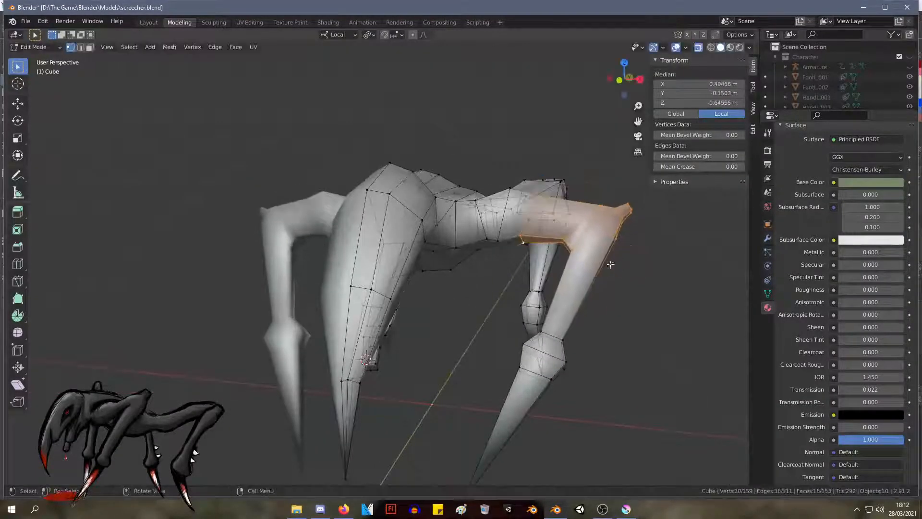
{"action": "left_click_drag", "start_coordinate": [663, 289], "coordinate": [591, 181], "text": "shift"}
{"action": "middle_click_drag", "start_coordinate": [628, 269], "coordinate": [644, 276]}
{"action": "left_click_drag", "start_coordinate": [672, 300], "coordinate": [573, 179], "text": "shift"}
{"action": "key", "text": "g"}
{"action": "left_click", "coordinate": [698, 250]}
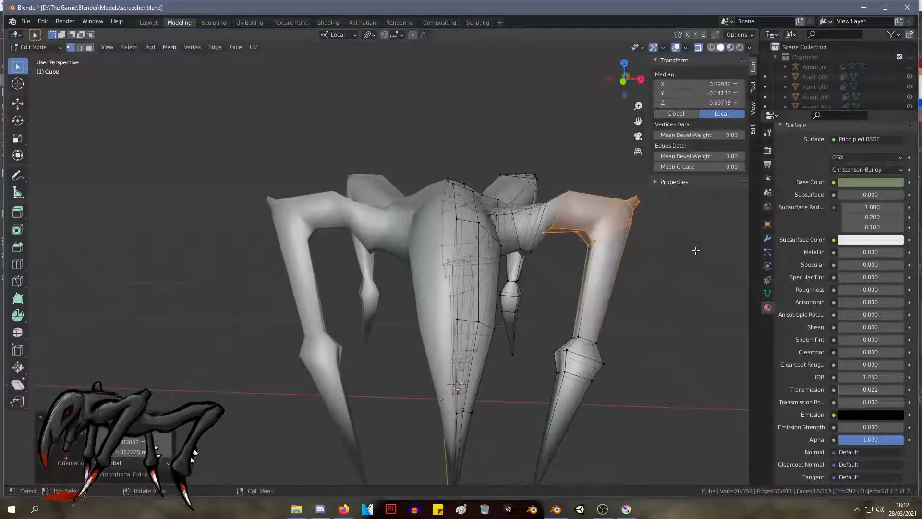
Step: Rotate the selected front knee section about -13.6°, fine-tune its angle by about 2.3°, and raise it about 0.007 m
{"action": "key", "text": "r"}
{"action": "left_click", "coordinate": [702, 243]}
{"action": "key", "text": "g"}
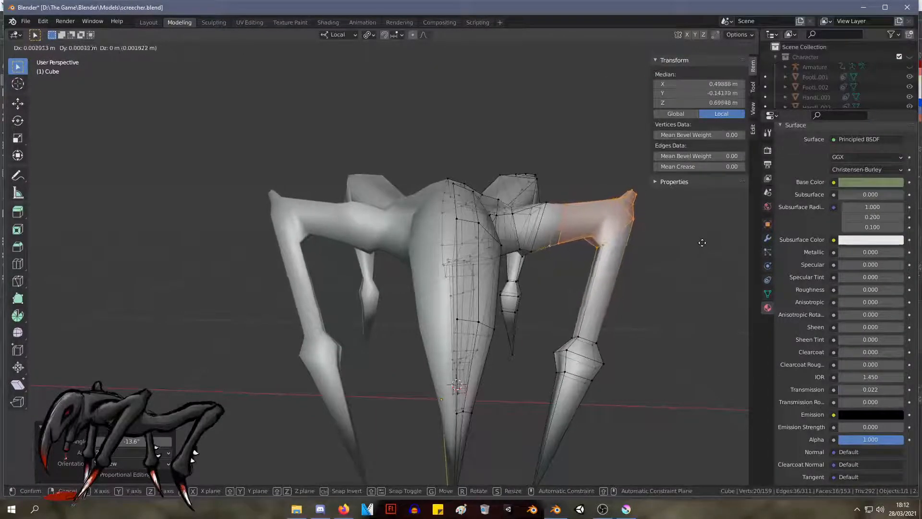
{"action": "left_click", "coordinate": [703, 242]}
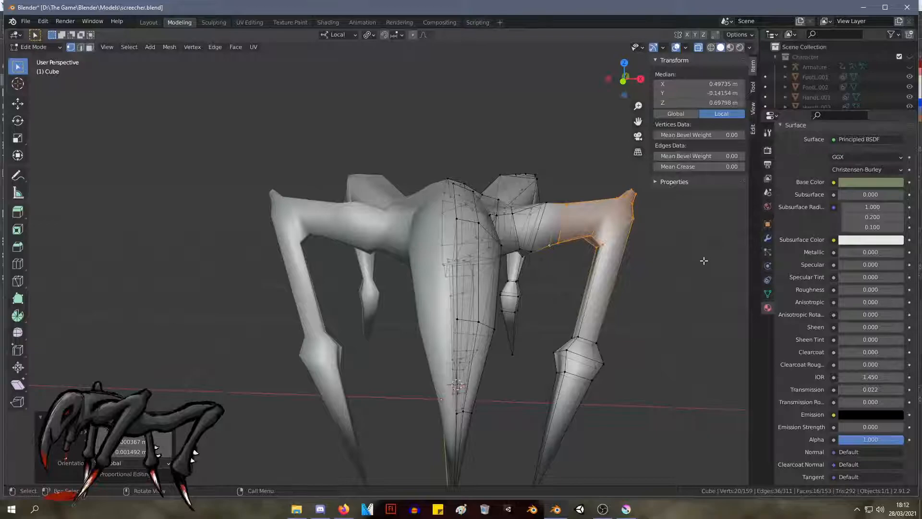
{"action": "key", "text": "r"}
{"action": "key", "text": "r"}
{"action": "left_click", "coordinate": [703, 258]}
{"action": "key", "text": "r"}
{"action": "left_click", "coordinate": [705, 254]}
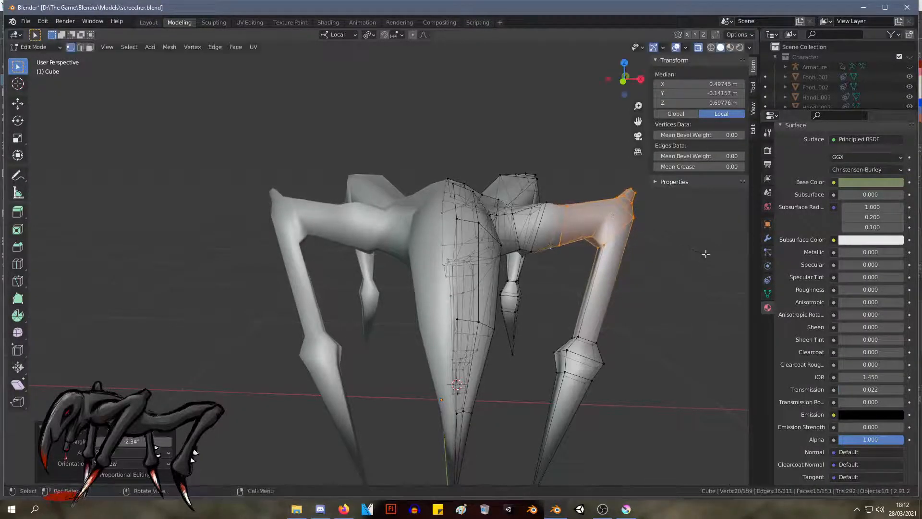
{"action": "key", "text": "g"}
{"action": "left_click", "coordinate": [703, 252]}
Step: Lower the +X rear leg's knee and shin by about 0.03 m, and lower the knee vertices further on their own
{"action": "middle_click_drag", "start_coordinate": [703, 252], "coordinate": [578, 278]}
{"action": "scroll", "coordinate": [583, 281], "scroll_direction": "down", "scroll_amount": 5}
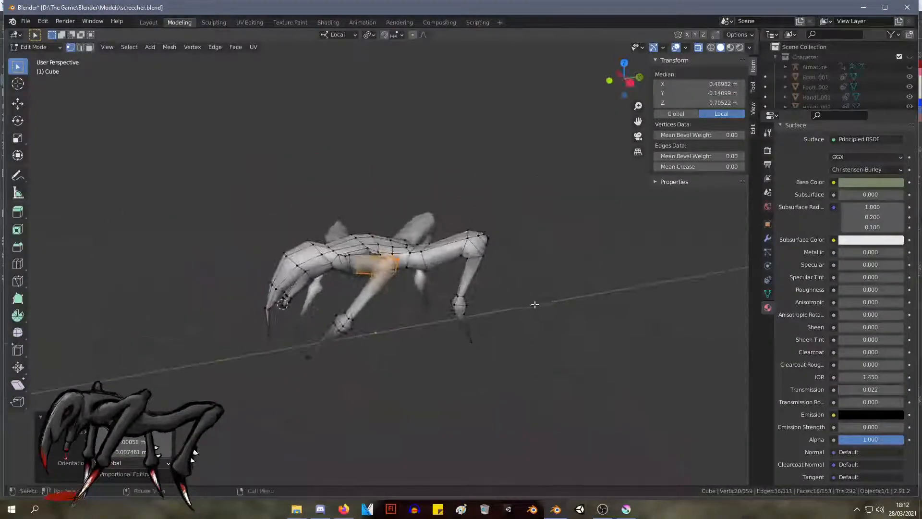
{"action": "left_click_drag", "start_coordinate": [456, 214], "coordinate": [456, 215]}
{"action": "scroll", "coordinate": [480, 240], "scroll_direction": "up", "scroll_amount": 3}
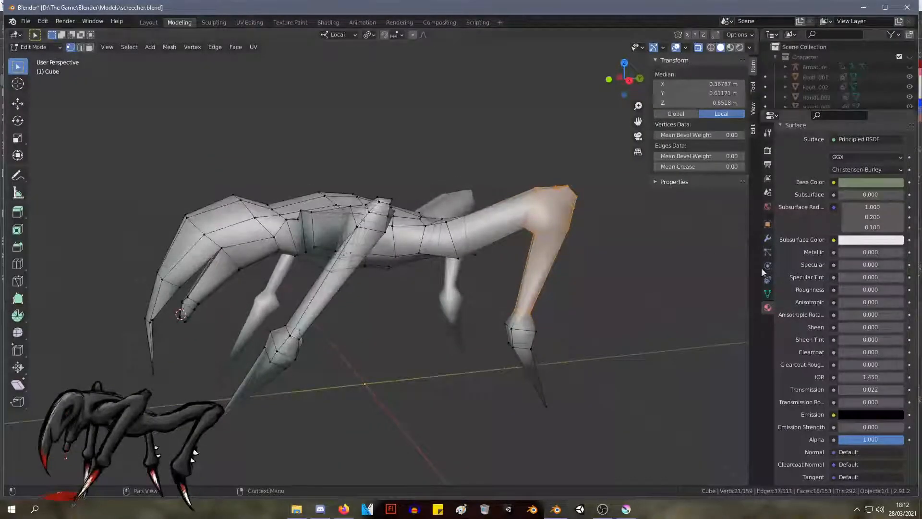
{"action": "middle_click_drag", "start_coordinate": [624, 209], "coordinate": [604, 221]}
{"action": "key", "text": "g"}
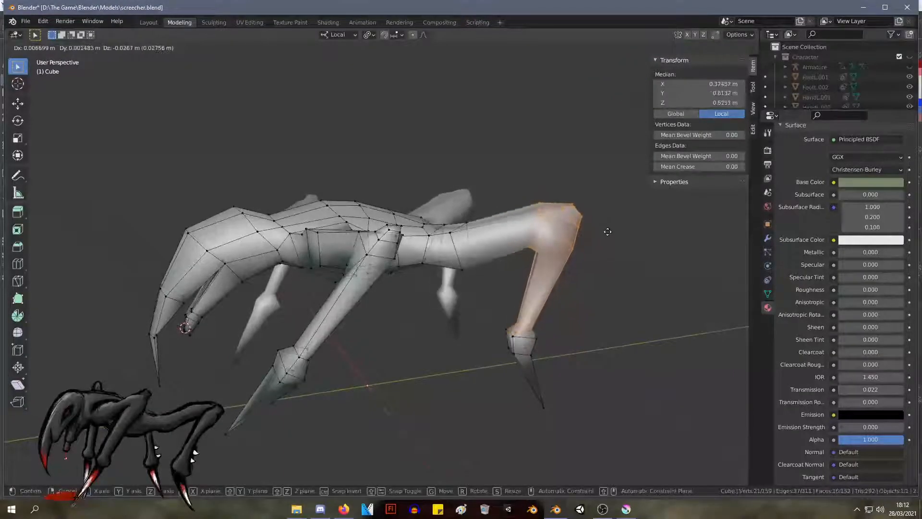
{"action": "left_click", "coordinate": [608, 232]}
{"action": "left_click_drag", "start_coordinate": [643, 281], "coordinate": [517, 164]}
{"action": "key", "text": "g"}
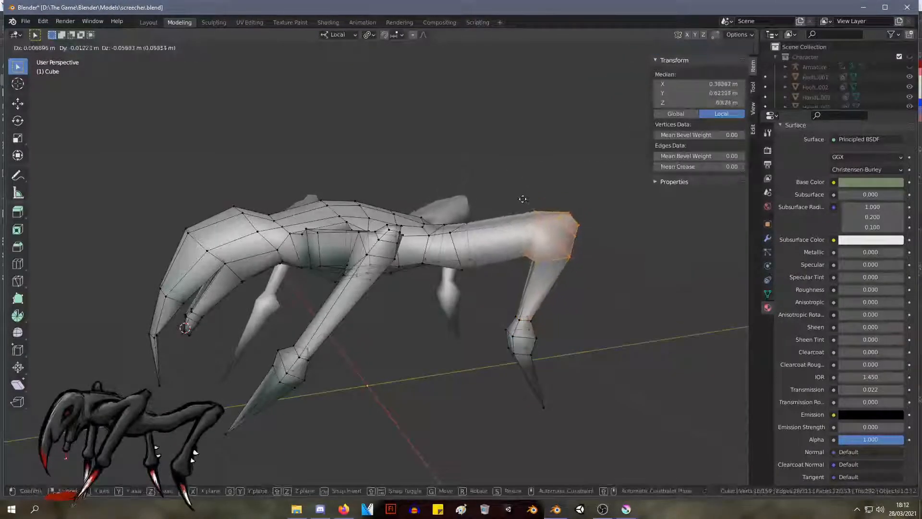
{"action": "left_click", "coordinate": [525, 200]}
Step: Raise the rear knee vertices about 0.026 m and shift them about 0.043 m toward the head
{"action": "middle_click_drag", "start_coordinate": [552, 206], "coordinate": [414, 207]}
{"action": "middle_click_drag", "start_coordinate": [348, 250], "coordinate": [580, 200]}
{"action": "key", "text": "g"}
{"action": "left_click", "coordinate": [437, 242]}
{"action": "key", "text": "g"}
{"action": "key", "text": "g"}
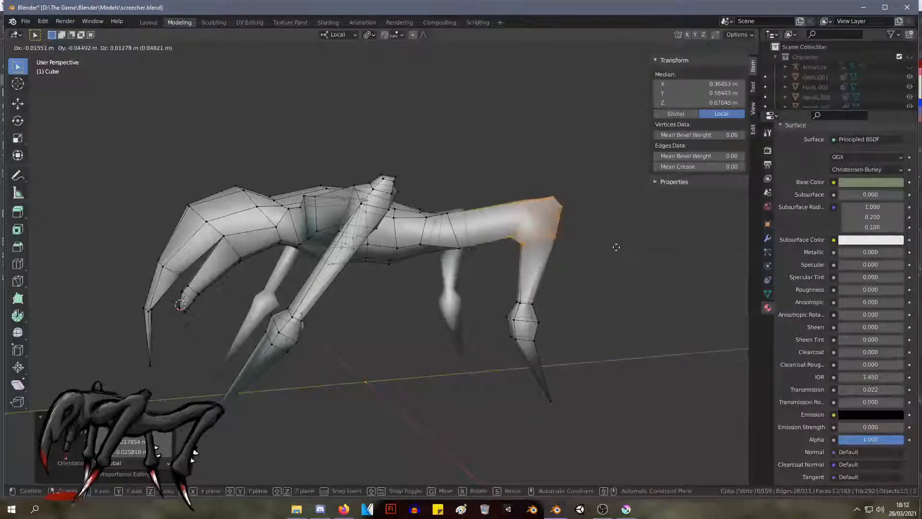
{"action": "left_click", "coordinate": [618, 250]}
Step: Scale the rear knee vertices to 0.923 and adjust their position
{"action": "middle_click_drag", "start_coordinate": [617, 250], "coordinate": [546, 264]}
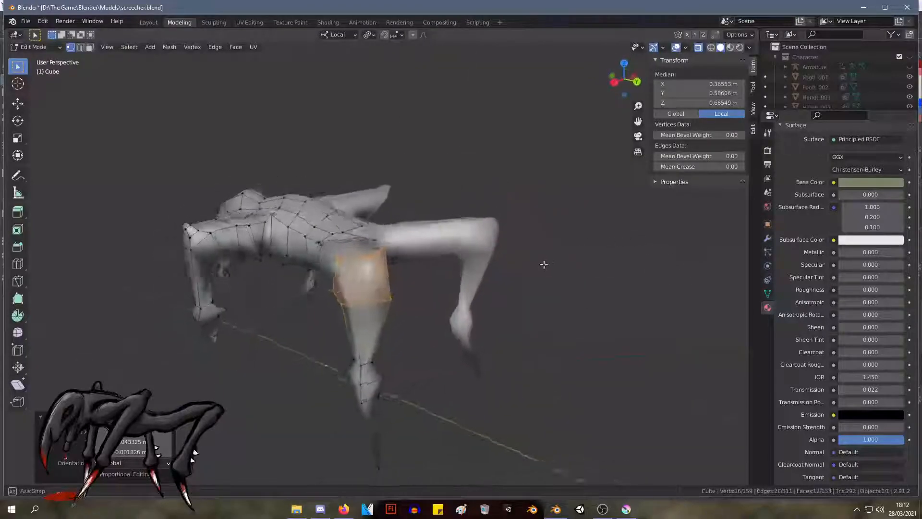
{"action": "key", "text": "s"}
{"action": "left_click", "coordinate": [516, 275]}
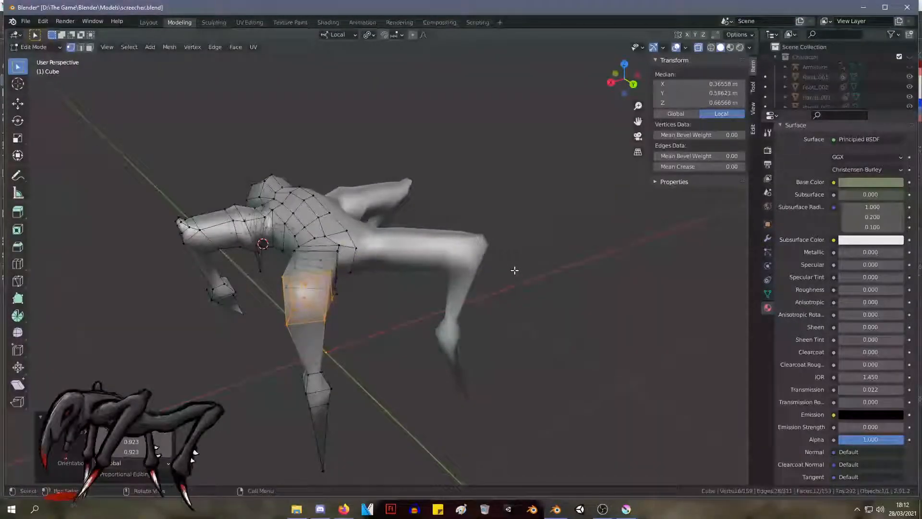
{"action": "middle_click_drag", "start_coordinate": [515, 270], "coordinate": [564, 287]}
{"action": "key", "text": "g"}
{"action": "left_click", "coordinate": [374, 222]}
Step: Slide the rear thigh's vertices along their edges to even out the mesh near the hip
{"action": "left_click", "coordinate": [502, 252]}
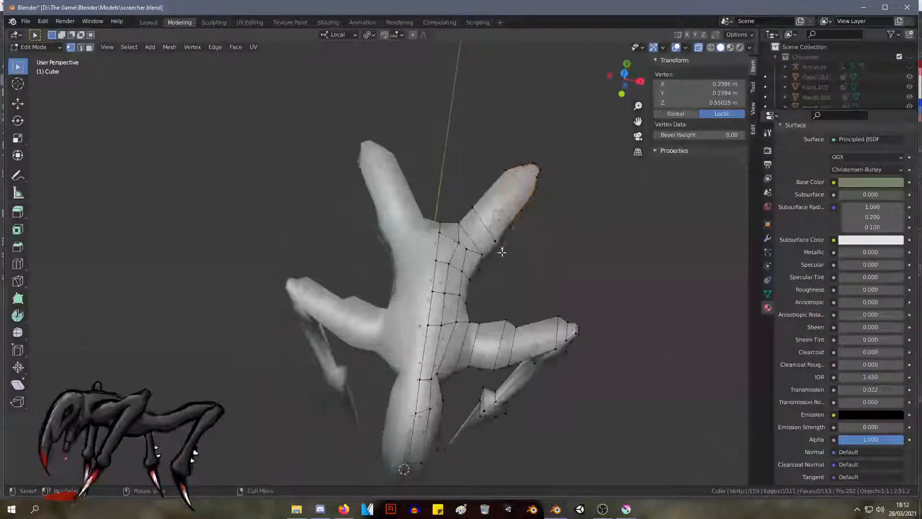
{"action": "key", "text": "g"}
{"action": "key", "text": "g"}
{"action": "left_click", "coordinate": [509, 235]}
{"action": "middle_click_drag", "start_coordinate": [509, 234], "coordinate": [267, 224]}
{"action": "scroll", "coordinate": [540, 220], "scroll_direction": "up", "scroll_amount": 3}
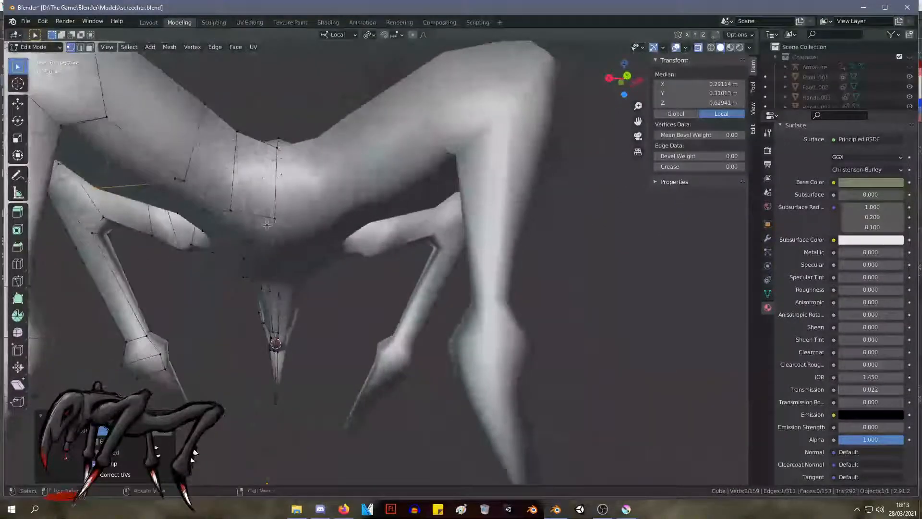
Step: Select a vertex on the body near the front leg and delete it
{"action": "left_click", "coordinate": [172, 177]}
{"action": "middle_click_drag", "start_coordinate": [173, 178], "coordinate": [318, 212]}
{"action": "key", "text": "x"}
{"action": "left_click", "coordinate": [157, 194]}
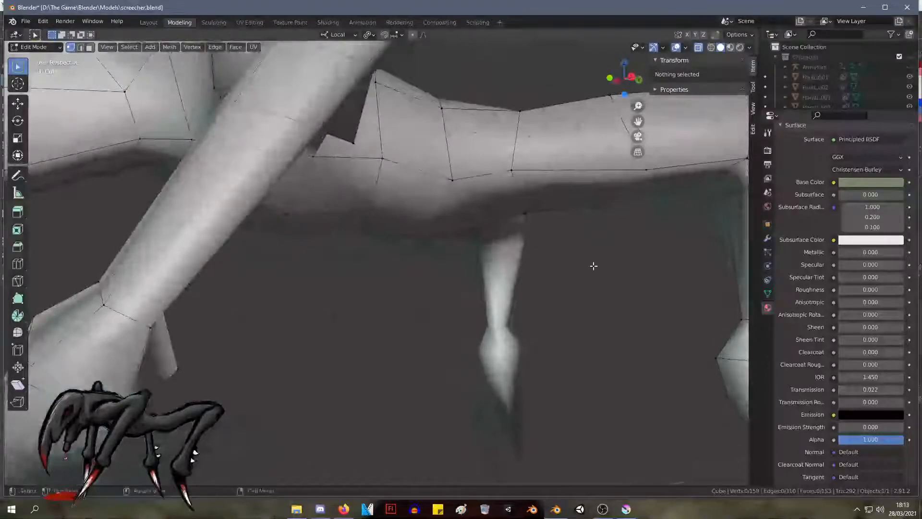
Step: Select the rear leg's knee vertices and move them farther toward the head
{"action": "middle_click_drag", "start_coordinate": [507, 201], "coordinate": [468, 211]}
{"action": "scroll", "coordinate": [460, 207], "scroll_direction": "down", "scroll_amount": 6}
{"action": "middle_click_drag", "start_coordinate": [502, 180], "coordinate": [508, 200]}
{"action": "scroll", "coordinate": [528, 211], "scroll_direction": "up", "scroll_amount": 3}
{"action": "middle_click_drag", "start_coordinate": [648, 273], "coordinate": [624, 249]}
{"action": "left_click_drag", "start_coordinate": [658, 278], "coordinate": [557, 188]}
{"action": "key", "text": "g"}
{"action": "left_click", "coordinate": [520, 162]}
Step: Select the rear leg's ankle vertices and move them about 0.056 m toward the head along Y
{"action": "mouse_move", "coordinate": [522, 164]}
{"action": "middle_mouse_down"}
{"action": "mouse_move", "coordinate": [603, 212]}
{"action": "mouse_move", "coordinate": [576, 181]}
{"action": "mouse_move", "coordinate": [533, 187]}
{"action": "mouse_move", "coordinate": [534, 172]}
{"action": "middle_mouse_up"}
{"action": "left_click_drag", "start_coordinate": [583, 375], "coordinate": [481, 267]}
{"action": "key", "text": "g"}
{"action": "key", "text": "y"}
{"action": "left_click", "coordinate": [474, 277]}
{"action": "middle_click_drag", "start_coordinate": [474, 278], "coordinate": [503, 271]}
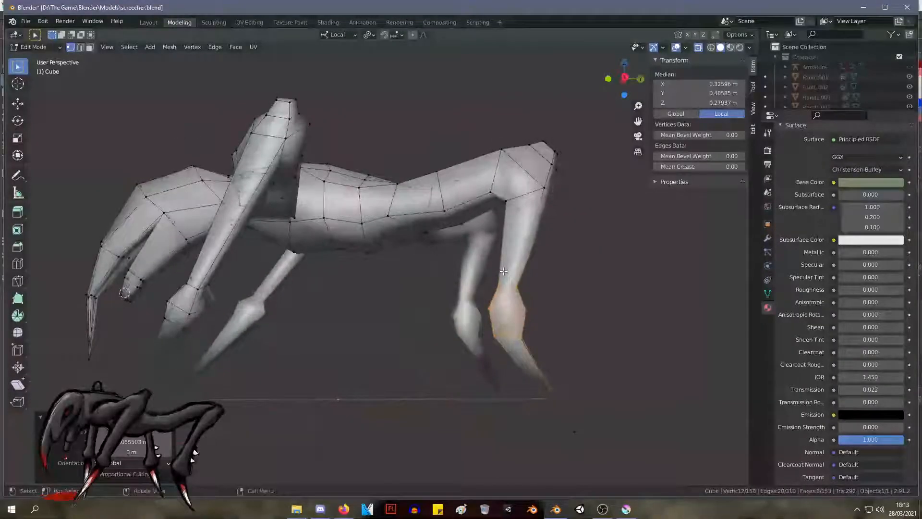
Step: In the right orthographic view, move the rear claw tip about 0.035 m toward the head and 0.041 m up, and adjust the ankle slightly
{"action": "key", "text": "KP_1"}
{"action": "key", "text": "KP_3"}
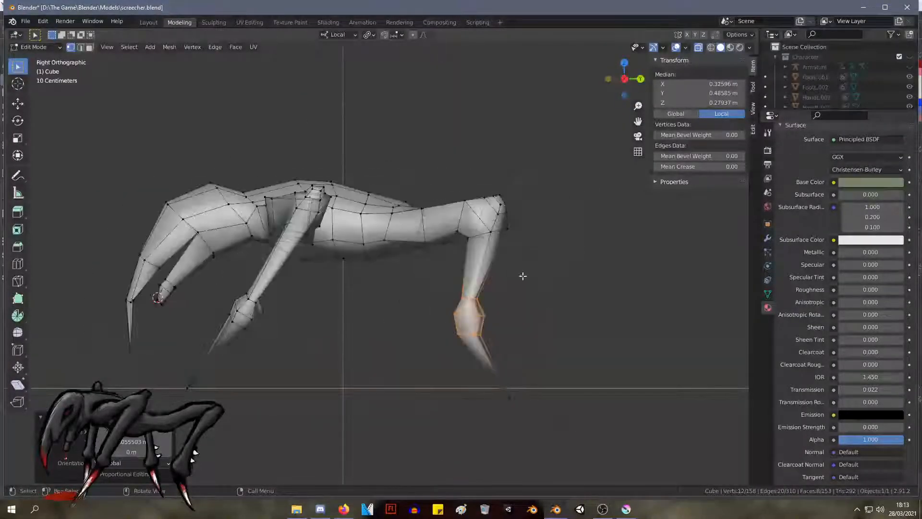
{"action": "left_click_drag", "start_coordinate": [546, 402], "coordinate": [495, 382]}
{"action": "key", "text": "g"}
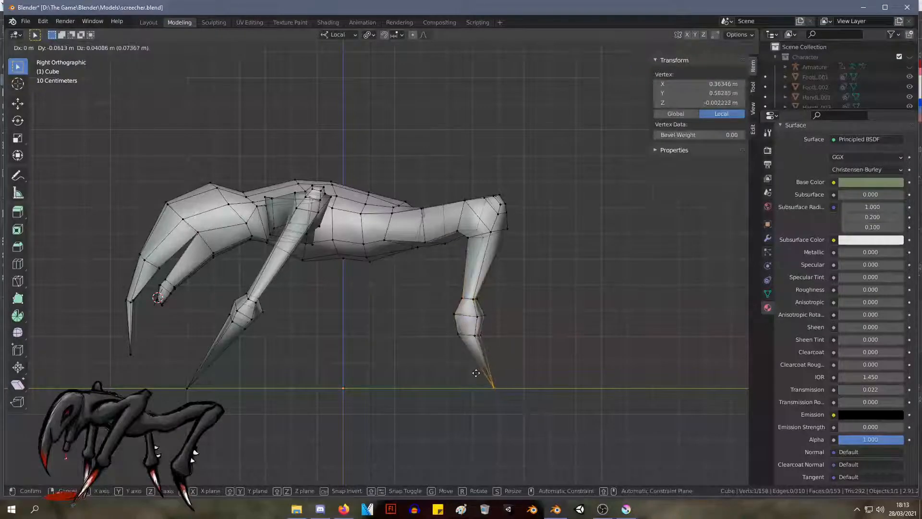
{"action": "left_click", "coordinate": [483, 373]}
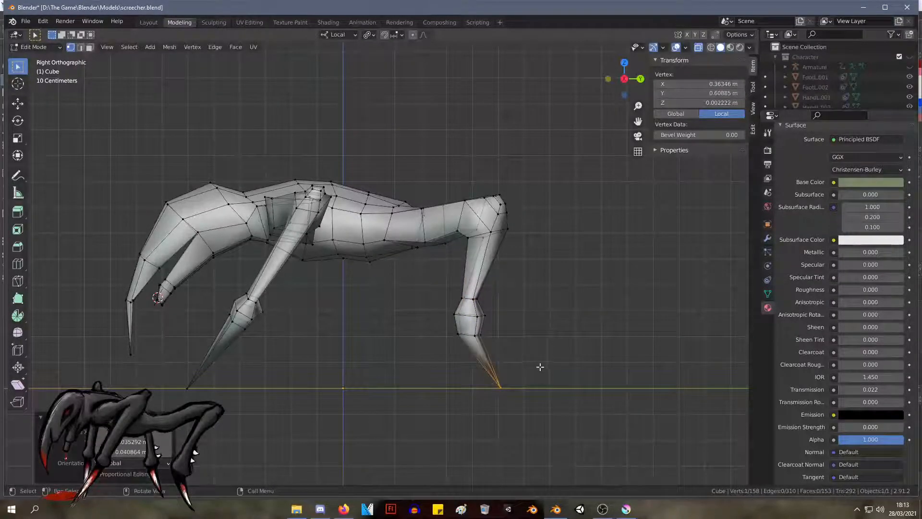
{"action": "left_click_drag", "start_coordinate": [541, 367], "coordinate": [418, 284]}
{"action": "key", "text": "g"}
{"action": "left_click", "coordinate": [428, 281]}
Step: Select the rear leg's ankle and claw together and move them about 0.096 m toward the head
{"action": "middle_click_drag", "start_coordinate": [494, 277], "coordinate": [546, 288]}
{"action": "left_click_drag", "start_coordinate": [600, 416], "coordinate": [485, 300]}
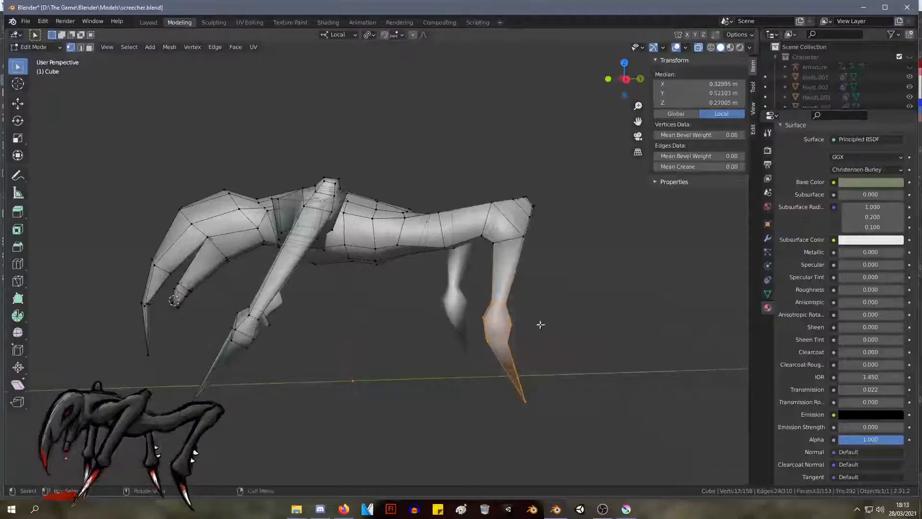
{"action": "key", "text": "g"}
{"action": "left_click", "coordinate": [513, 322]}
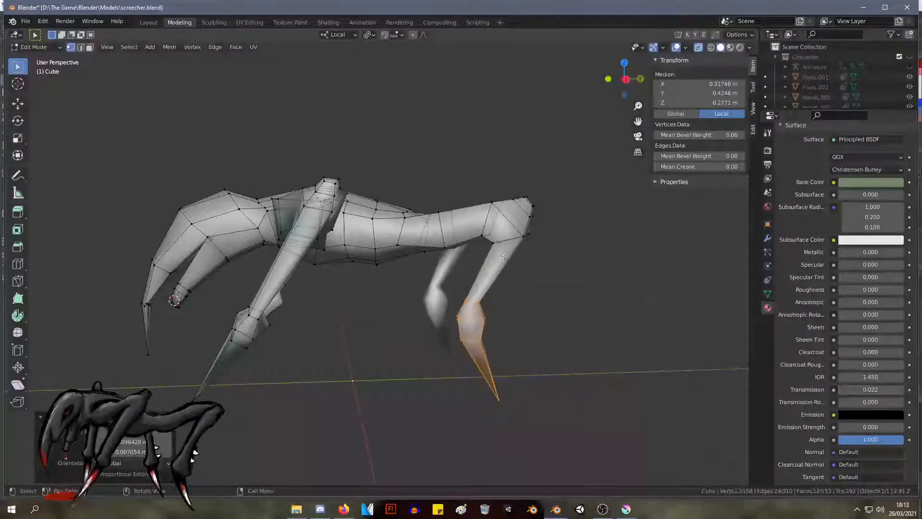
Step: Move the edge on the inner bend of the rear knee about 0.033 m toward the head and 0.028 m down
{"action": "left_click_drag", "start_coordinate": [489, 236], "coordinate": [489, 235]}
{"action": "key", "text": "g"}
{"action": "left_click", "coordinate": [478, 253]}
{"action": "middle_click_drag", "start_coordinate": [469, 261], "coordinate": [519, 248]}
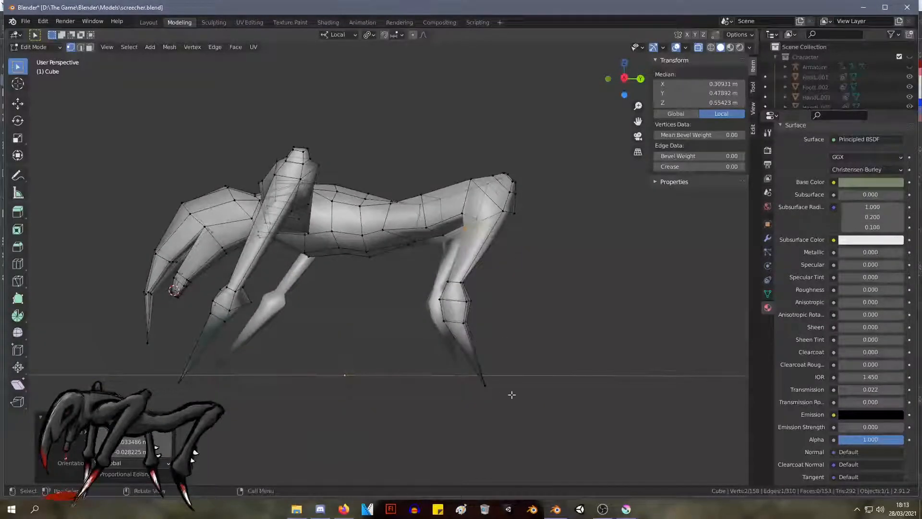
Step: Move the rear claw's tip vertex about 0.056 m toward the head
{"action": "left_click", "coordinate": [484, 385]}
{"action": "key", "text": "g"}
{"action": "left_click", "coordinate": [505, 352]}
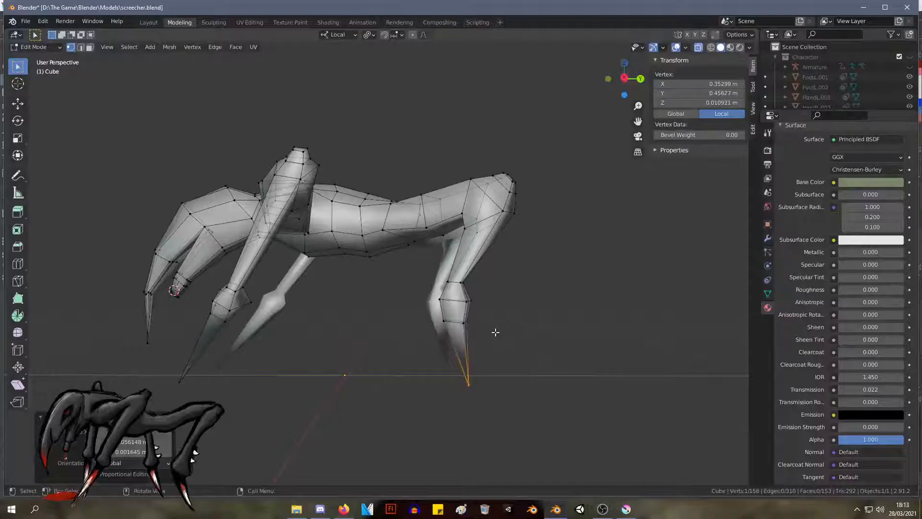
Step: Select the vertices around the creature's waist and try to fill a face between them
{"action": "middle_click_drag", "start_coordinate": [495, 332], "coordinate": [469, 312]}
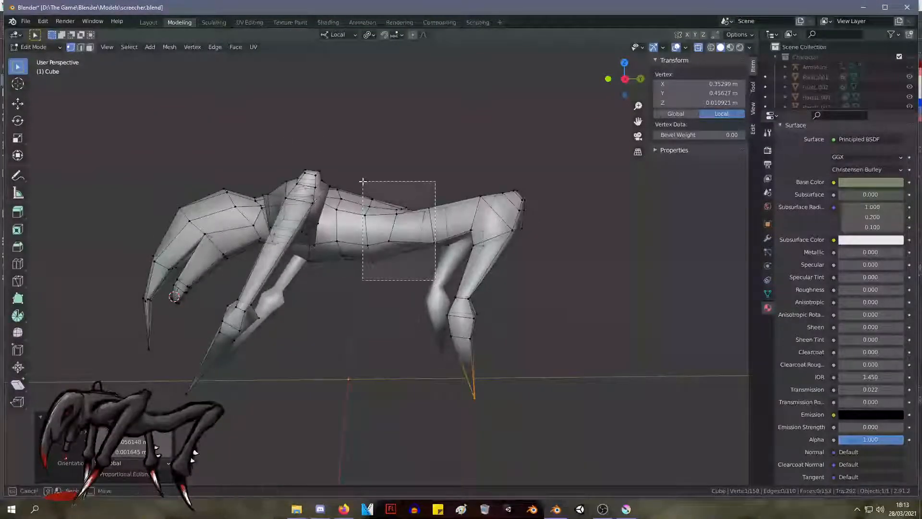
{"action": "left_click_drag", "start_coordinate": [362, 181], "coordinate": [364, 183]}
{"action": "key", "text": "f"}
{"action": "left_click", "coordinate": [397, 235]}
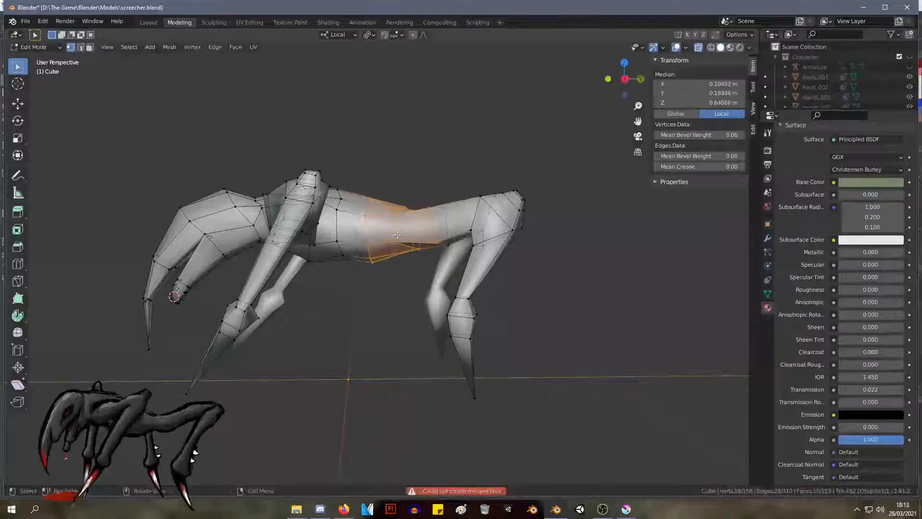
Step: Lower the waist's vertex loops about 0.026 m, and raise the belly edge beneath them about 0.016 m
{"action": "middle_click_drag", "start_coordinate": [435, 282], "coordinate": [393, 198]}
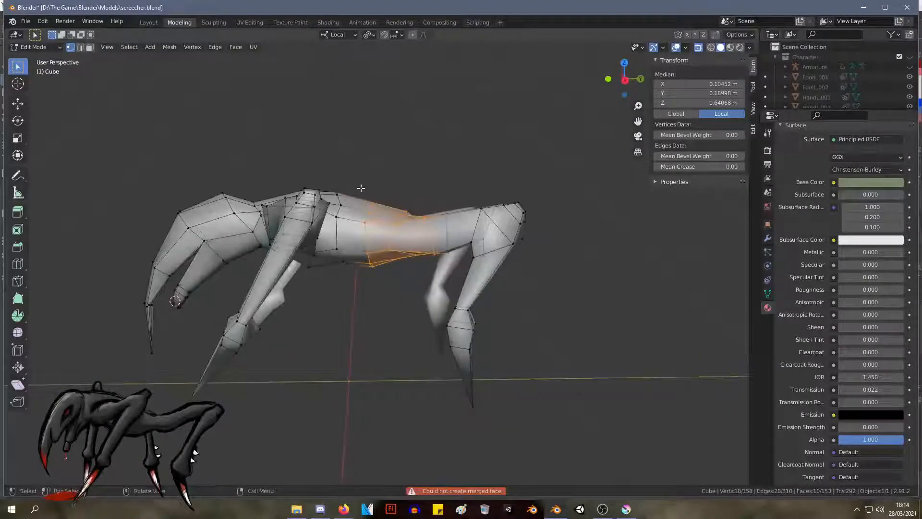
{"action": "key", "text": "g"}
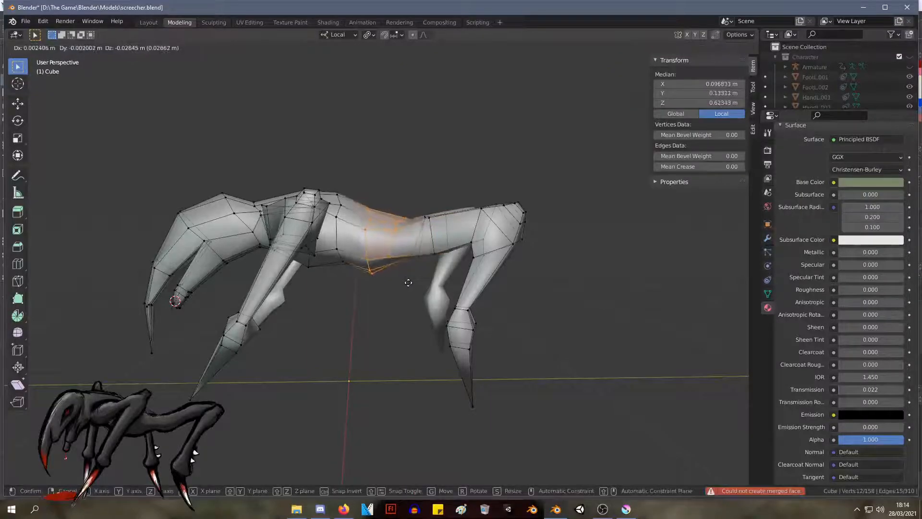
{"action": "left_click", "coordinate": [409, 283]}
{"action": "left_click_drag", "start_coordinate": [358, 265], "coordinate": [426, 285]}
{"action": "key", "text": "g"}
{"action": "left_click", "coordinate": [427, 281]}
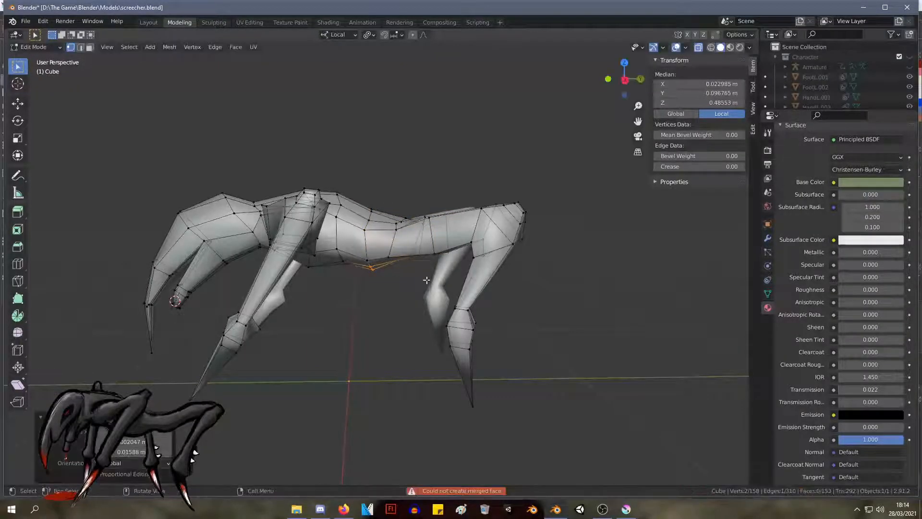
Step: Move the upper waist vertices about 0.008 m toward the head and 0.013 m down, and lower the neighbouring top vertex near the thigh about 0.013 m
{"action": "left_click_drag", "start_coordinate": [384, 240], "coordinate": [385, 214]}
{"action": "key", "text": "g"}
{"action": "left_click", "coordinate": [383, 218]}
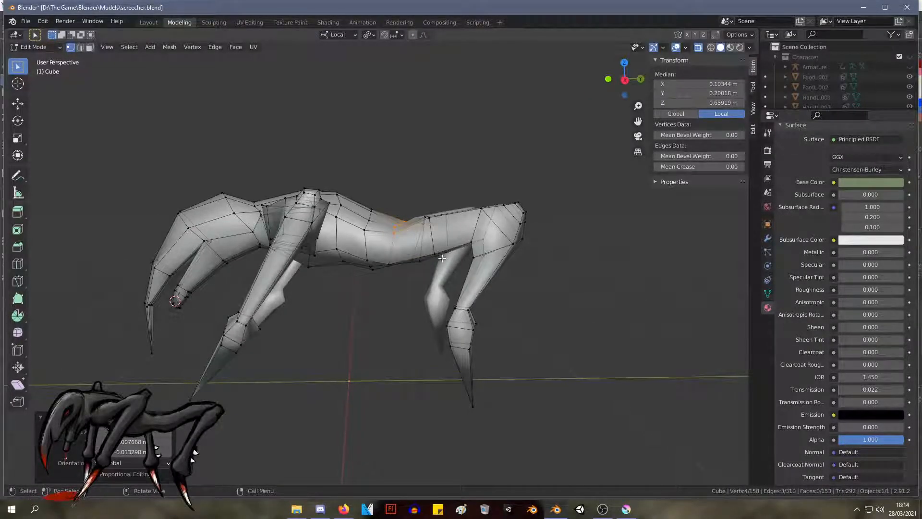
{"action": "scroll", "coordinate": [441, 258], "scroll_direction": "up", "scroll_amount": 3}
{"action": "middle_click_drag", "start_coordinate": [479, 255], "coordinate": [268, 195]}
{"action": "left_click", "coordinate": [270, 199]}
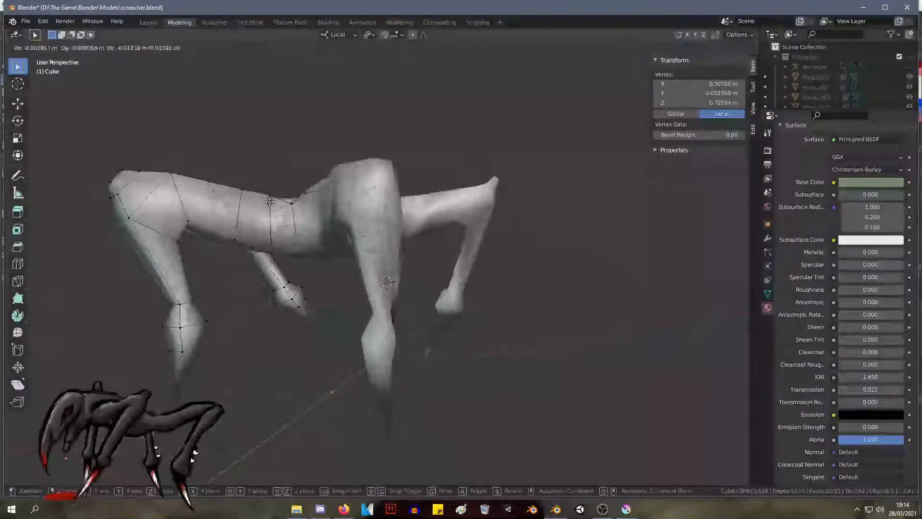
{"action": "left_click_drag", "start_coordinate": [269, 199], "coordinate": [278, 212]}
Step: Slide a vertex on the upper lower back and a belly vertex ahead of the rear leg along their edges
{"action": "middle_click_drag", "start_coordinate": [279, 212], "coordinate": [425, 219]}
{"action": "left_click", "coordinate": [427, 216]}
{"action": "left_click_drag", "start_coordinate": [426, 216], "coordinate": [428, 218]}
{"action": "mouse_move", "coordinate": [428, 217]}
{"action": "middle_mouse_down"}
{"action": "mouse_move", "coordinate": [412, 283]}
{"action": "mouse_move", "coordinate": [440, 210]}
{"action": "middle_mouse_up"}
{"action": "key", "text": "shift+v"}
{"action": "left_click", "coordinate": [397, 296]}
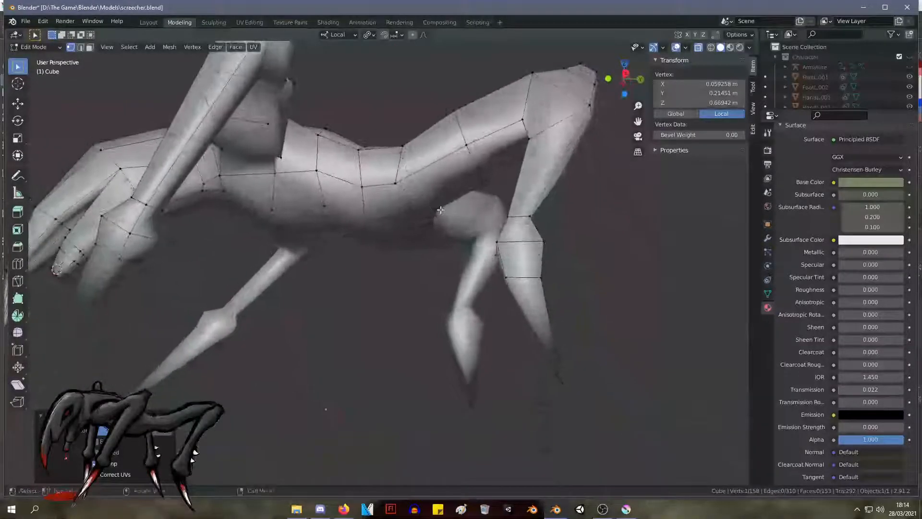
{"action": "key", "text": "shift+v"}
{"action": "left_click", "coordinate": [436, 213]}
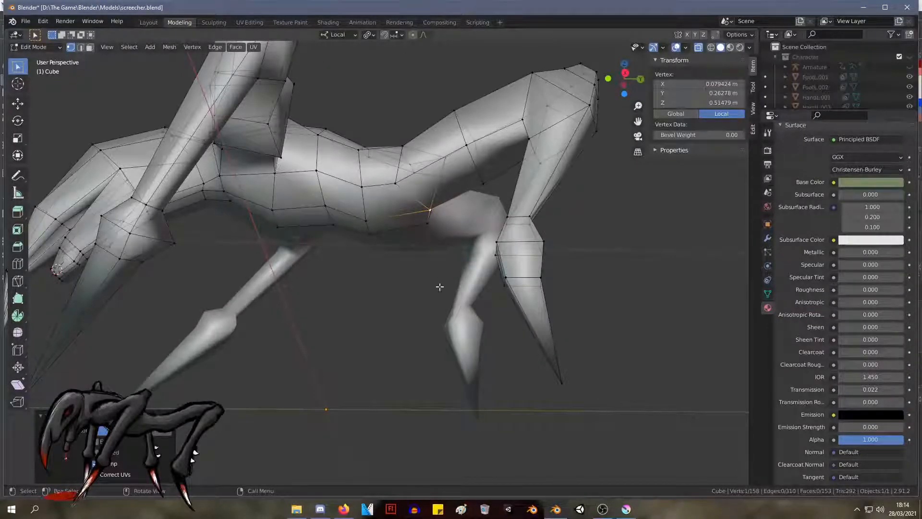
Step: Slide the neighbouring vertex on the underside of the belly along its edge
{"action": "scroll", "coordinate": [402, 241], "scroll_direction": "up", "scroll_amount": 3}
{"action": "middle_click_drag", "start_coordinate": [450, 208], "coordinate": [455, 230]}
{"action": "left_click", "coordinate": [426, 266]}
{"action": "key", "text": "shift+v"}
{"action": "left_click", "coordinate": [427, 254]}
Step: Select the two belly vertices ahead of the rear leg and slide them together along the surface
{"action": "scroll", "coordinate": [452, 255], "scroll_direction": "down", "scroll_amount": 5}
{"action": "scroll", "coordinate": [478, 290], "scroll_direction": "up", "scroll_amount": 4}
{"action": "left_click", "coordinate": [417, 211]}
{"action": "left_click", "coordinate": [415, 217], "text": "shift"}
{"action": "key", "text": "g"}
{"action": "key", "text": "g"}
{"action": "key", "text": "g"}
{"action": "left_click", "coordinate": [421, 208]}
Step: Move the edge on top of the waist about 0.005 m along the body and 0.014 m vertically
{"action": "middle_click_drag", "start_coordinate": [421, 208], "coordinate": [389, 192]}
{"action": "left_click_drag", "start_coordinate": [362, 168], "coordinate": [370, 174]}
{"action": "middle_click_drag", "start_coordinate": [370, 174], "coordinate": [383, 192]}
{"action": "scroll", "coordinate": [383, 193], "scroll_direction": "down", "scroll_amount": 5}
{"action": "scroll", "coordinate": [422, 243], "scroll_direction": "up", "scroll_amount": 6}
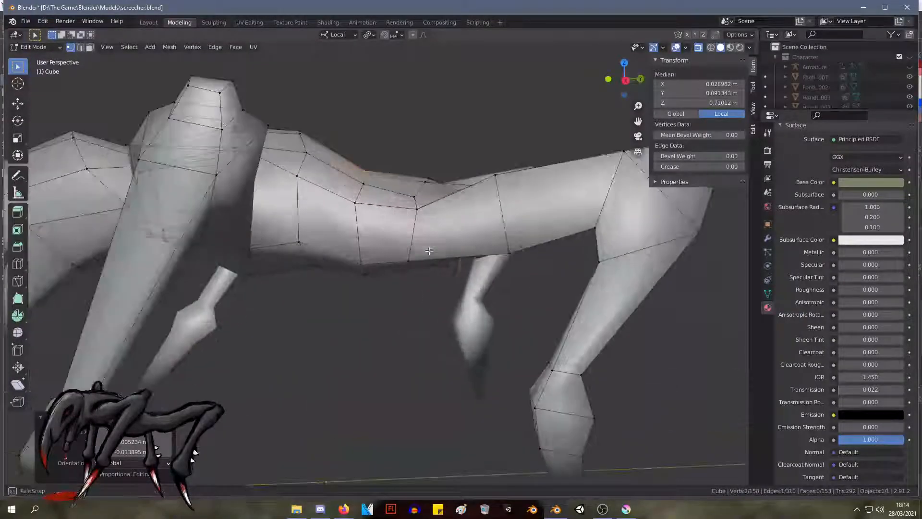
Step: Lower the belly edge just ahead of the rear leg about 0.016 m
{"action": "middle_click_drag", "start_coordinate": [433, 255], "coordinate": [431, 225]}
{"action": "left_click", "coordinate": [434, 228]}
{"action": "key", "text": "g"}
{"action": "key", "text": "g"}
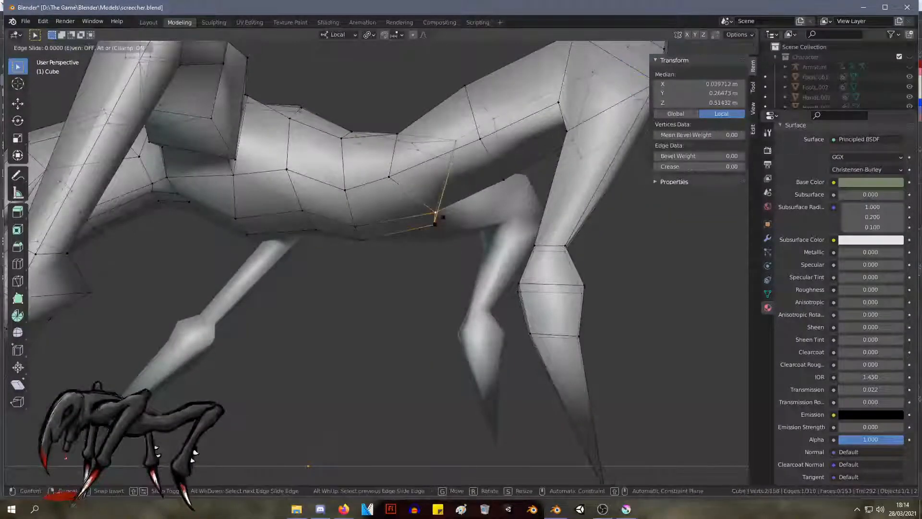
{"action": "left_click", "coordinate": [436, 238]}
{"action": "middle_click_drag", "start_coordinate": [437, 239], "coordinate": [424, 293]}
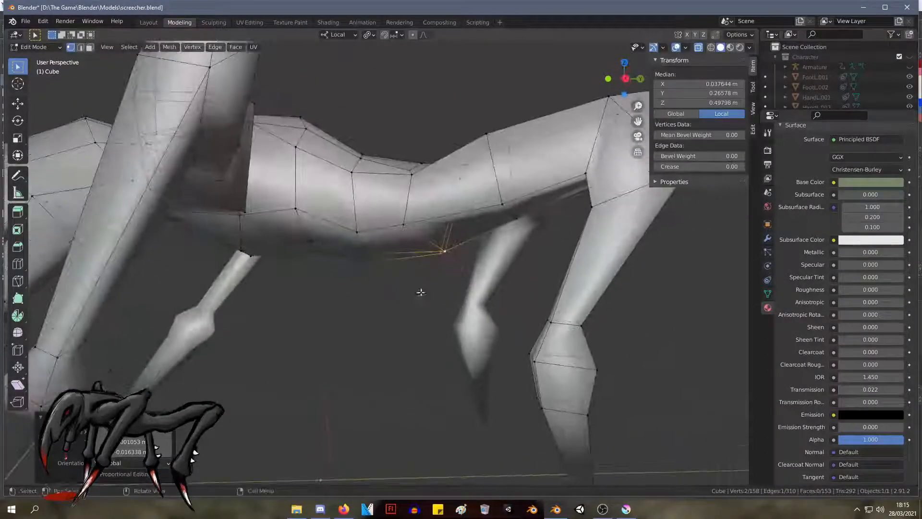
Step: Slide the vertex on the lower side of the waist slightly along its edge
{"action": "left_click", "coordinate": [357, 232]}
{"action": "key", "text": "g"}
{"action": "key", "text": "g"}
{"action": "left_click", "coordinate": [356, 230]}
Step: Move the edge under the chest about 0.024 m toward the head and 0.009 m up
{"action": "mouse_move", "coordinate": [355, 230]}
{"action": "middle_mouse_down"}
{"action": "mouse_move", "coordinate": [434, 247]}
{"action": "mouse_move", "coordinate": [377, 232]}
{"action": "middle_mouse_up"}
{"action": "left_click_drag", "start_coordinate": [327, 285], "coordinate": [227, 234]}
{"action": "left_click_drag", "start_coordinate": [275, 278], "coordinate": [246, 249]}
{"action": "key", "text": "g"}
{"action": "left_click", "coordinate": [223, 239]}
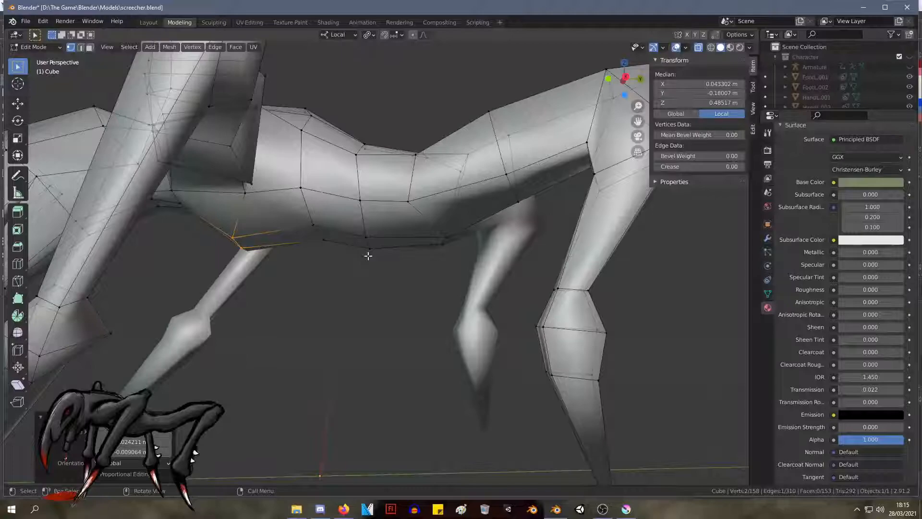
Step: Raise the belly edge directly behind the chest about 0.02 m
{"action": "middle_click_drag", "start_coordinate": [424, 295], "coordinate": [364, 254]}
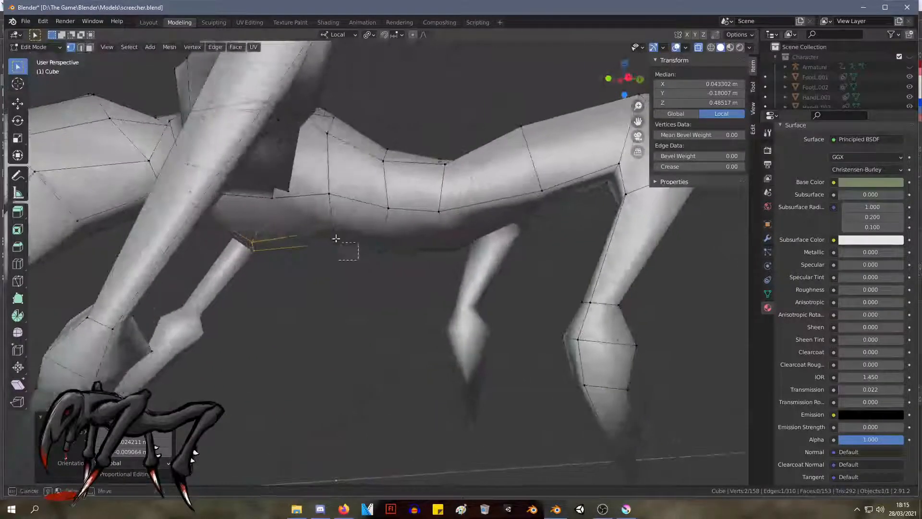
{"action": "key", "text": "g"}
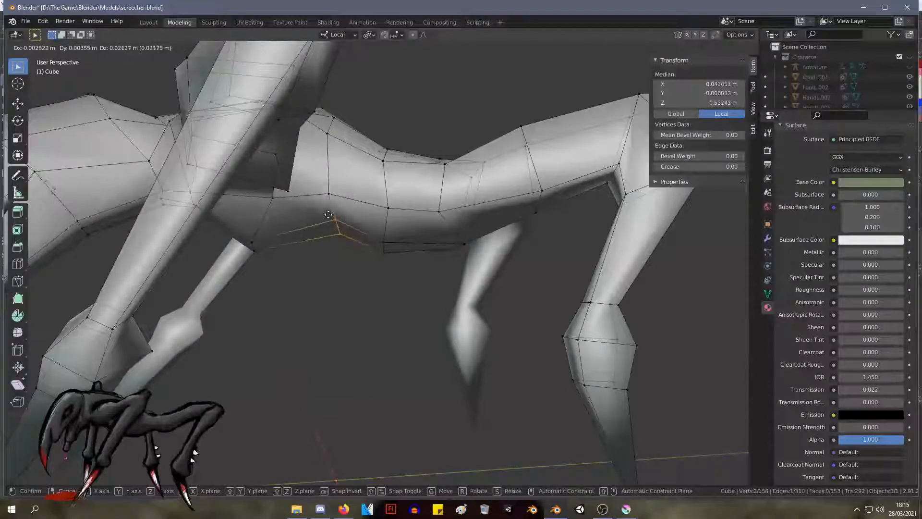
{"action": "left_click", "coordinate": [327, 217]}
Step: Readjust the underside edges of the torso, moving the edge under the chest farther toward the head
{"action": "middle_click_drag", "start_coordinate": [327, 217], "coordinate": [354, 312]}
{"action": "left_click_drag", "start_coordinate": [356, 314], "coordinate": [300, 271]}
{"action": "key", "text": "g"}
{"action": "left_click", "coordinate": [297, 279]}
{"action": "middle_click_drag", "start_coordinate": [297, 279], "coordinate": [270, 270]}
{"action": "key", "text": "g"}
{"action": "left_click", "coordinate": [276, 270]}
Step: Move the edge under the neck about 0.024 m down and 0.009 m toward the rear
{"action": "key", "text": "g"}
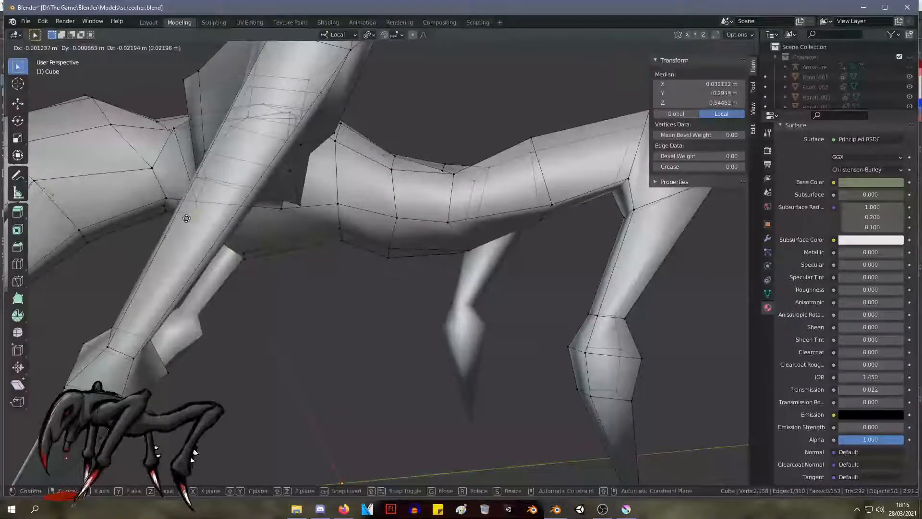
{"action": "left_click", "coordinate": [191, 219]}
{"action": "middle_click_drag", "start_coordinate": [191, 219], "coordinate": [264, 247]}
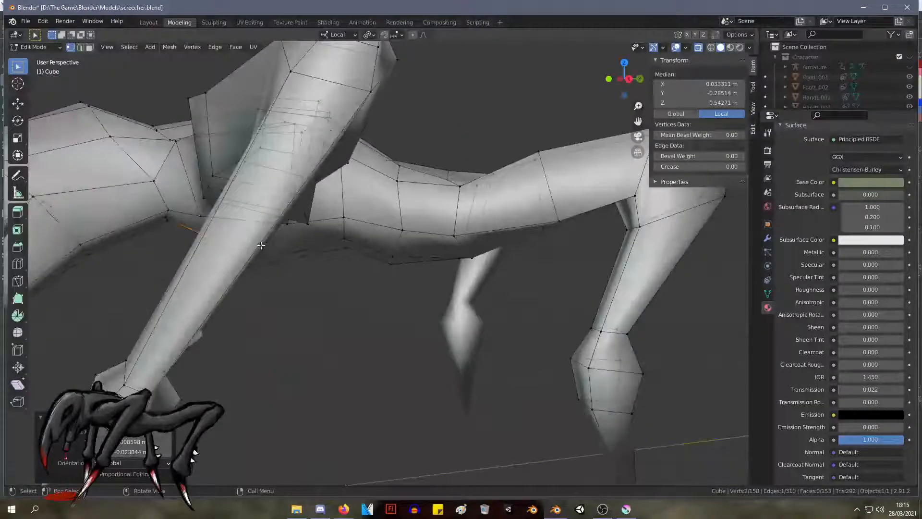
{"action": "scroll", "coordinate": [278, 255], "scroll_direction": "down", "scroll_amount": 5}
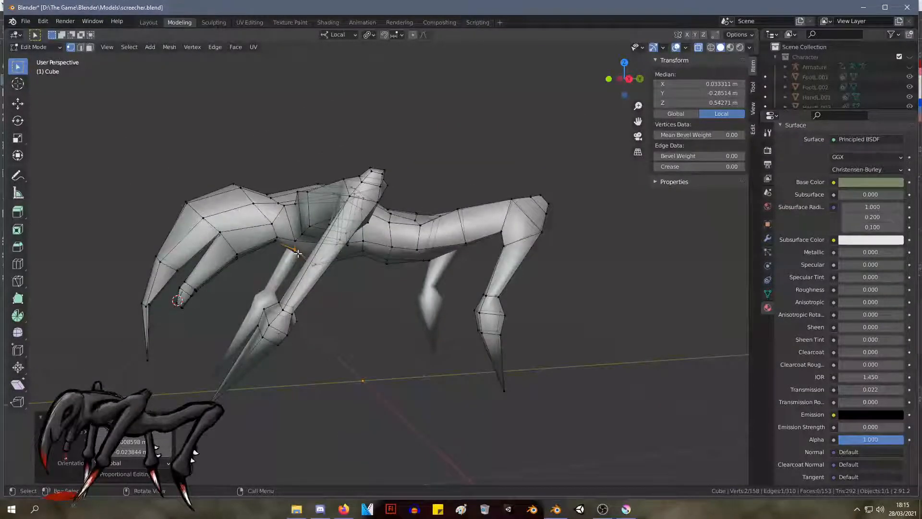
Step: Move the edge under the chest about 0.010 m toward the rear and 0.018 m up
{"action": "middle_click_drag", "start_coordinate": [196, 146], "coordinate": [377, 164]}
{"action": "scroll", "coordinate": [342, 257], "scroll_direction": "up", "scroll_amount": 5}
{"action": "middle_click_drag", "start_coordinate": [303, 266], "coordinate": [276, 274]}
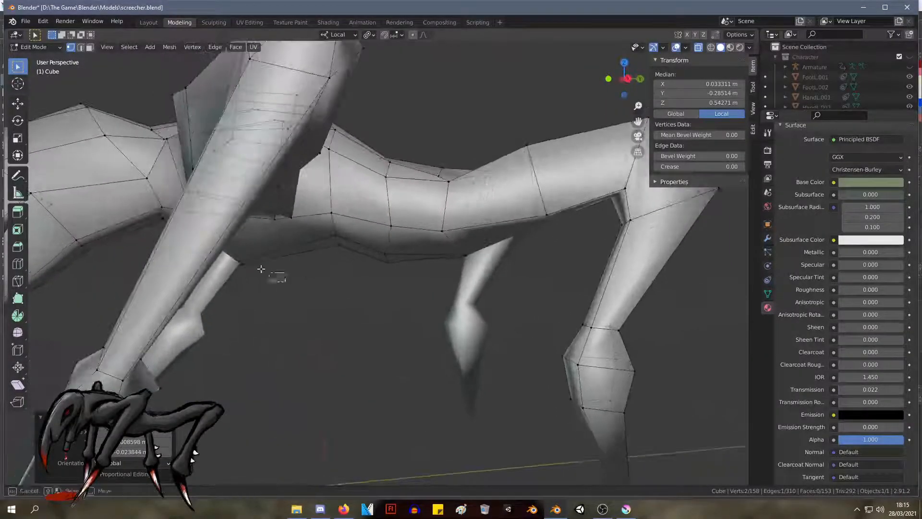
{"action": "left_click_drag", "start_coordinate": [258, 275], "coordinate": [235, 258]}
{"action": "key", "text": "g"}
{"action": "left_click", "coordinate": [250, 250]}
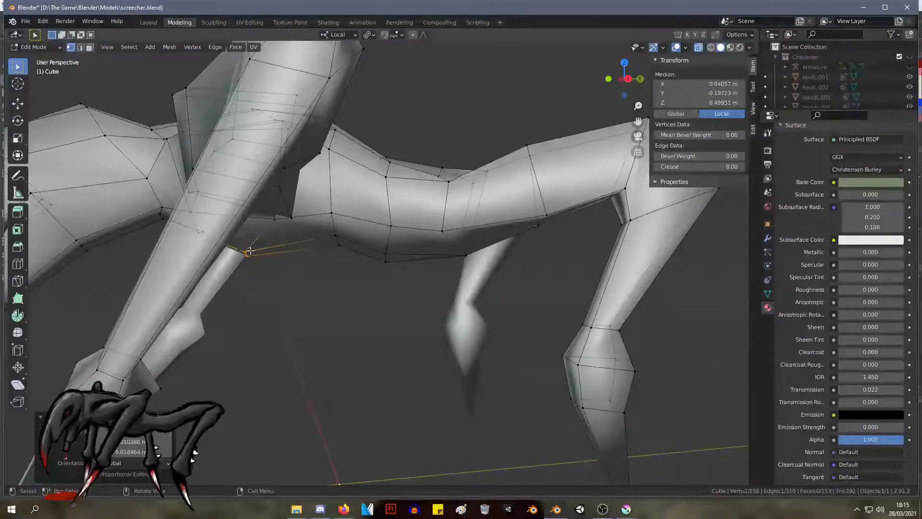
Step: Raise the belly edge beneath the waist about 0.014 m
{"action": "left_click_drag", "start_coordinate": [394, 255], "coordinate": [382, 244]}
{"action": "key", "text": "g"}
{"action": "left_click", "coordinate": [391, 243]}
{"action": "middle_click_drag", "start_coordinate": [391, 243], "coordinate": [451, 265]}
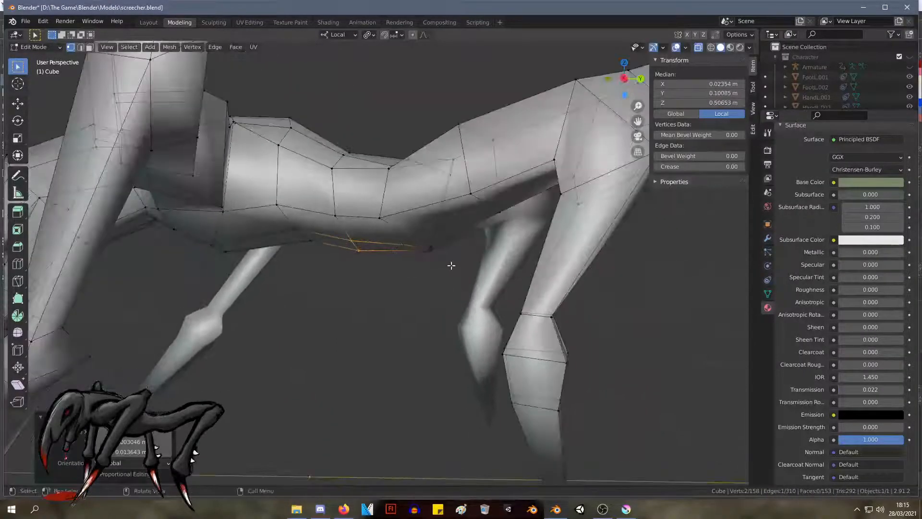
Step: Lower the rearmost belly edge ahead of the hind legs slightly and clear the selection
{"action": "left_click_drag", "start_coordinate": [451, 265], "coordinate": [424, 233]}
{"action": "key", "text": "g"}
{"action": "left_click", "coordinate": [425, 237]}
{"action": "scroll", "coordinate": [427, 233], "scroll_direction": "down", "scroll_amount": 5}
{"action": "left_click", "coordinate": [478, 147]}
{"action": "middle_click_drag", "start_coordinate": [478, 146], "coordinate": [420, 154]}
{"action": "scroll", "coordinate": [482, 166], "scroll_direction": "up", "scroll_amount": 2}
{"action": "scroll", "coordinate": [420, 154], "scroll_direction": "down", "scroll_amount": 3}
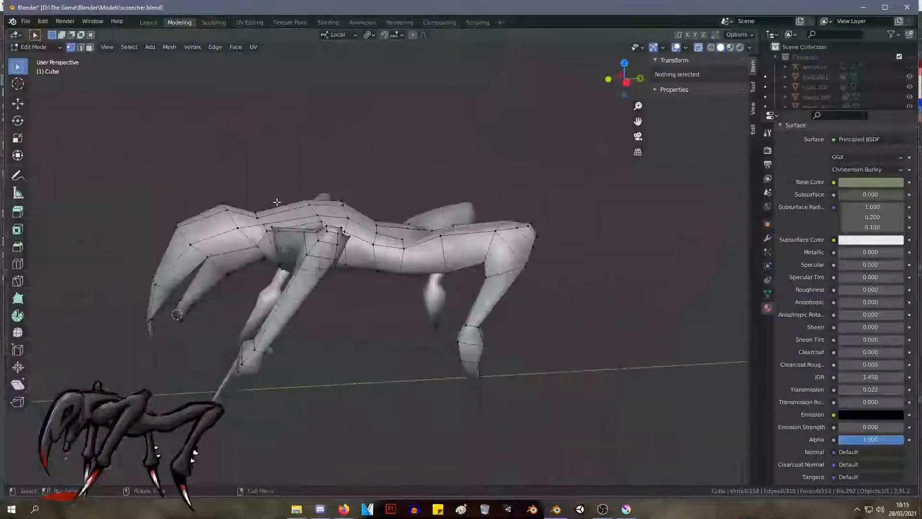
Step: Try raising the edge at the nape of the neck, and undo the move
{"action": "left_click_drag", "start_coordinate": [266, 213], "coordinate": [271, 220]}
{"action": "key", "text": "g"}
{"action": "left_click", "coordinate": [269, 198]}
{"action": "middle_click_drag", "start_coordinate": [269, 197], "coordinate": [301, 175]}
{"action": "scroll", "coordinate": [300, 174], "scroll_direction": "up", "scroll_amount": 3}
{"action": "key", "text": "ctrl+z"}
Step: Lower the edge at the nape of the neck about 0.016 m
{"action": "middle_click_drag", "start_coordinate": [126, 171], "coordinate": [146, 173]}
{"action": "left_click_drag", "start_coordinate": [173, 183], "coordinate": [172, 183]}
{"action": "key", "text": "g"}
{"action": "left_click", "coordinate": [167, 184]}
{"action": "middle_click_drag", "start_coordinate": [167, 185], "coordinate": [234, 142]}
{"action": "scroll", "coordinate": [245, 158], "scroll_direction": "down", "scroll_amount": 5}
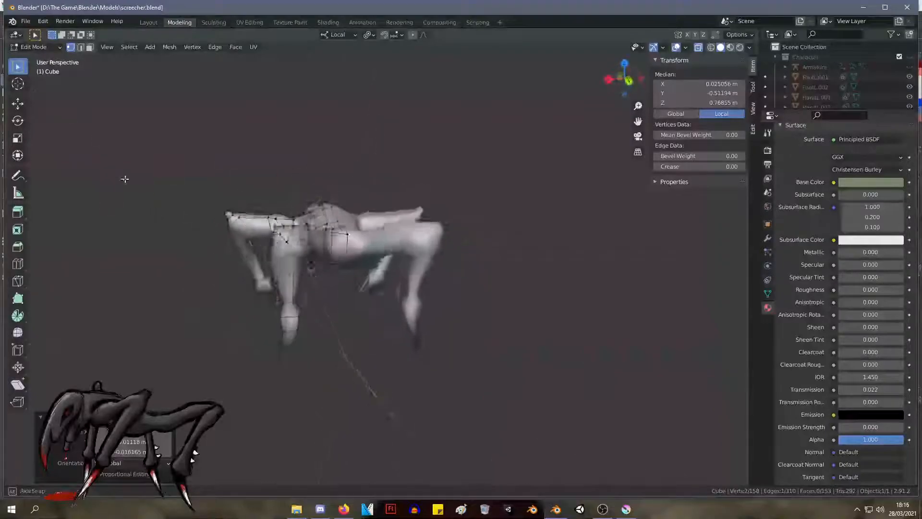
Step: Lower two vertices on top of the lower back near the hips, the centre-line one by about 0.018 m
{"action": "scroll", "coordinate": [257, 188], "scroll_direction": "up", "scroll_amount": 5}
{"action": "left_click", "coordinate": [247, 186]}
{"action": "key", "text": "g"}
{"action": "left_click", "coordinate": [247, 192]}
{"action": "left_click", "coordinate": [277, 190]}
{"action": "key", "text": "g"}
{"action": "left_click", "coordinate": [277, 196]}
Step: Examine the shape of the creature's back, waist and hips from above, from behind and from the side
{"action": "middle_click_drag", "start_coordinate": [277, 196], "coordinate": [296, 262]}
{"action": "scroll", "coordinate": [340, 158], "scroll_direction": "down", "scroll_amount": 5}
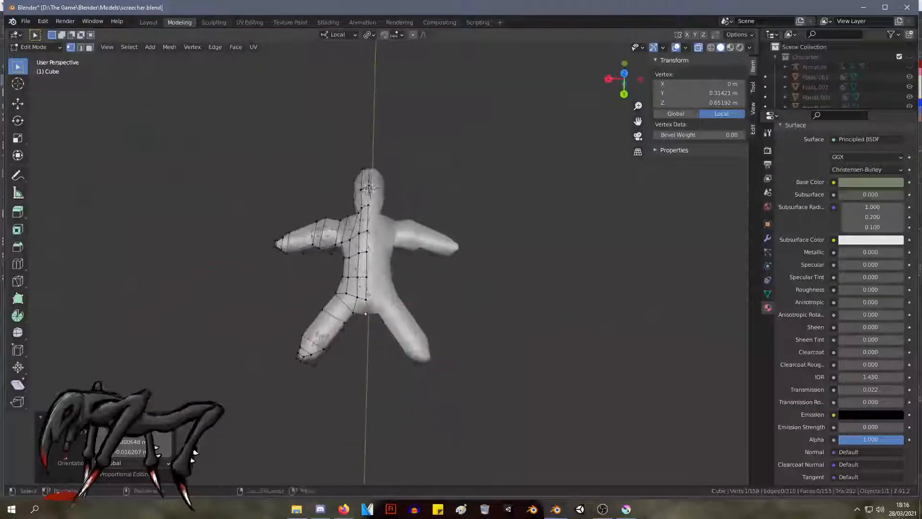
{"action": "scroll", "coordinate": [366, 199], "scroll_direction": "up", "scroll_amount": 4}
{"action": "middle_click_drag", "start_coordinate": [418, 237], "coordinate": [401, 197]}
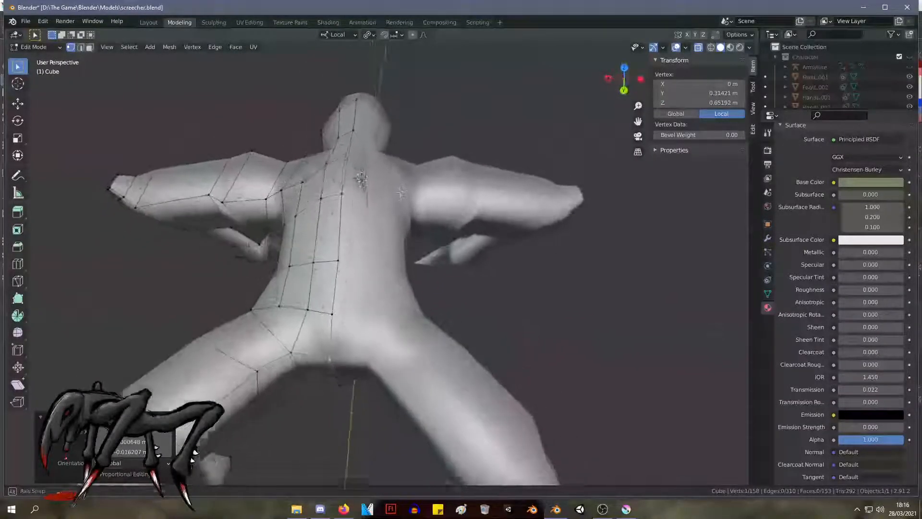
{"action": "scroll", "coordinate": [384, 182], "scroll_direction": "up", "scroll_amount": 4}
{"action": "scroll", "coordinate": [356, 158], "scroll_direction": "down", "scroll_amount": 4}
{"action": "scroll", "coordinate": [353, 156], "scroll_direction": "up", "scroll_amount": 3}
{"action": "scroll", "coordinate": [343, 150], "scroll_direction": "down", "scroll_amount": 3}
{"action": "scroll", "coordinate": [341, 149], "scroll_direction": "up", "scroll_amount": 6}
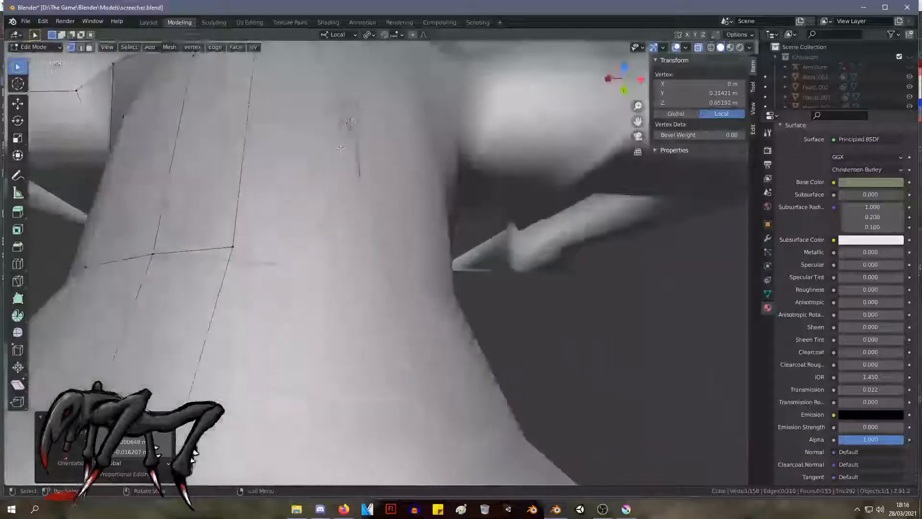
{"action": "scroll", "coordinate": [339, 146], "scroll_direction": "down", "scroll_amount": 7}
{"action": "scroll", "coordinate": [338, 145], "scroll_direction": "up", "scroll_amount": 3}
{"action": "scroll", "coordinate": [338, 145], "scroll_direction": "down", "scroll_amount": 5}
{"action": "middle_click_drag", "start_coordinate": [339, 145], "coordinate": [380, 146]}
{"action": "scroll", "coordinate": [456, 134], "scroll_direction": "up", "scroll_amount": 6}
{"action": "middle_click_drag", "start_coordinate": [437, 144], "coordinate": [379, 236]}
{"action": "scroll", "coordinate": [328, 210], "scroll_direction": "down", "scroll_amount": 5}
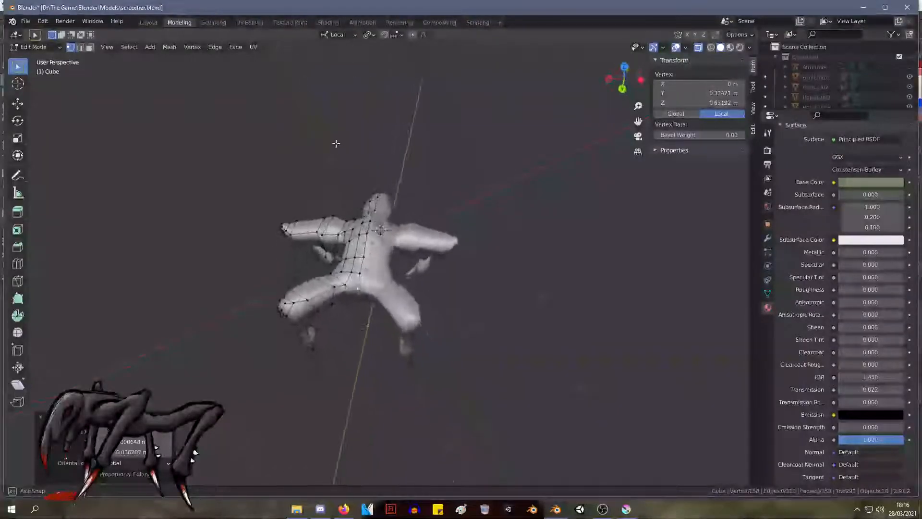
{"action": "middle_click_drag", "start_coordinate": [336, 144], "coordinate": [334, 138]}
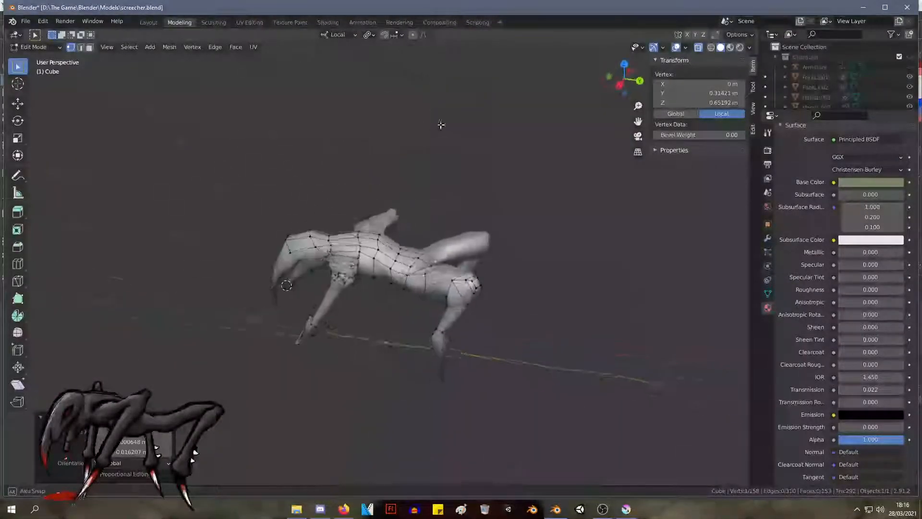
{"action": "scroll", "coordinate": [442, 149], "scroll_direction": "up", "scroll_amount": 3}
{"action": "middle_click_drag", "start_coordinate": [418, 206], "coordinate": [736, 228]}
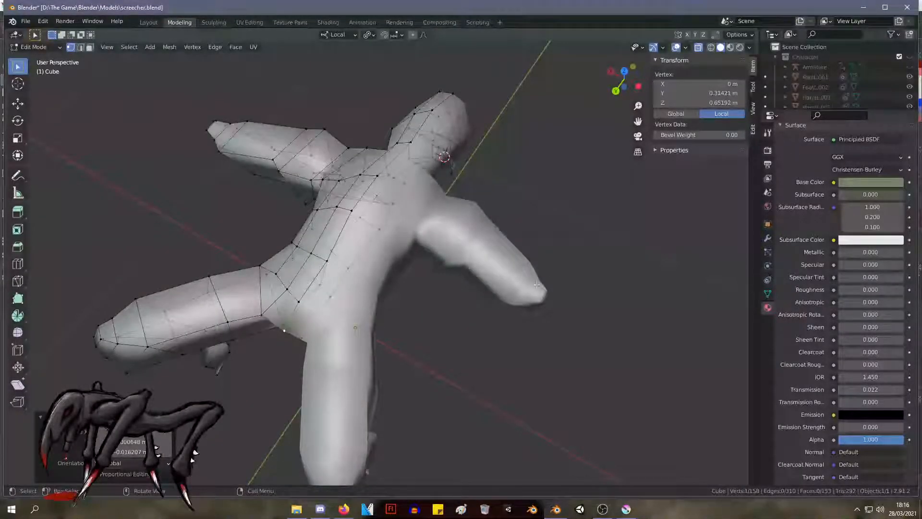
{"action": "middle_click_drag", "start_coordinate": [268, 399], "coordinate": [562, 284]}
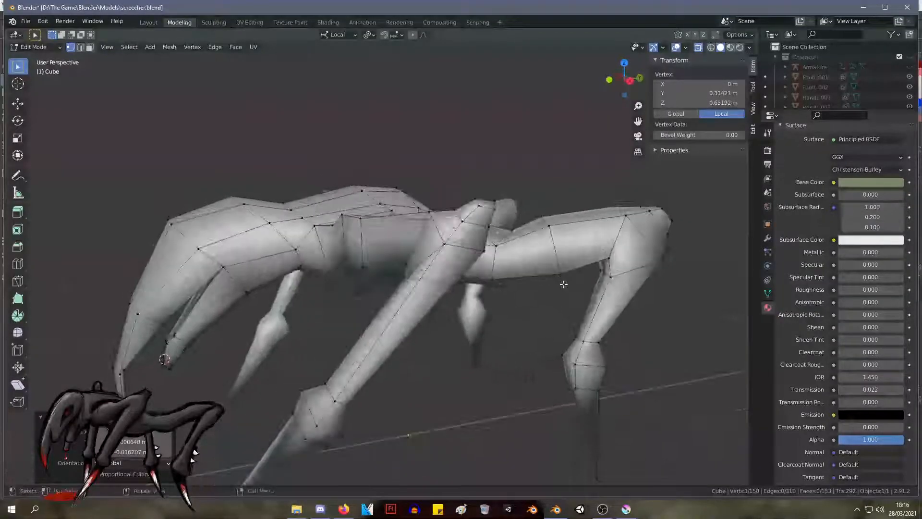
Step: Scale the vertex ring around the middle of the rear thigh to 1.057, and move the four vertices at the rear knee about 0.015 m
{"action": "left_click_drag", "start_coordinate": [536, 195], "coordinate": [536, 196]}
{"action": "key", "text": "s"}
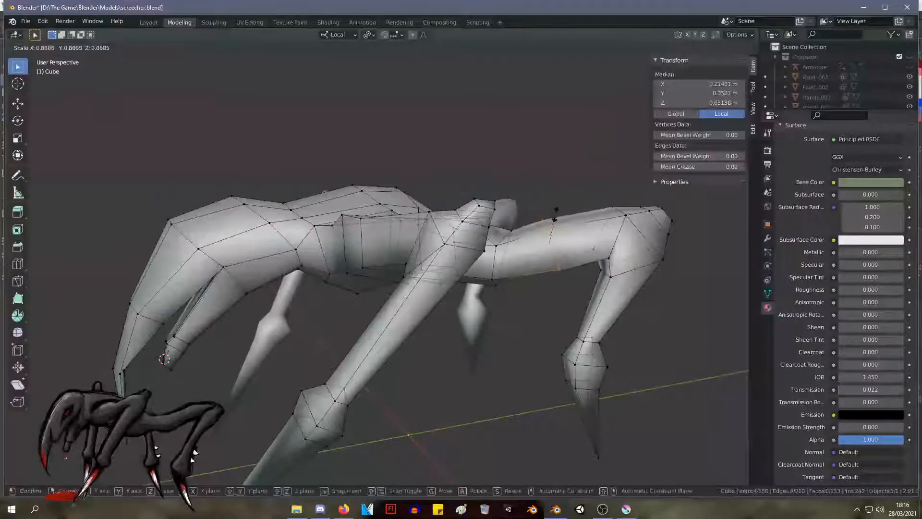
{"action": "left_click", "coordinate": [558, 205]}
{"action": "middle_click_drag", "start_coordinate": [604, 254], "coordinate": [609, 254]}
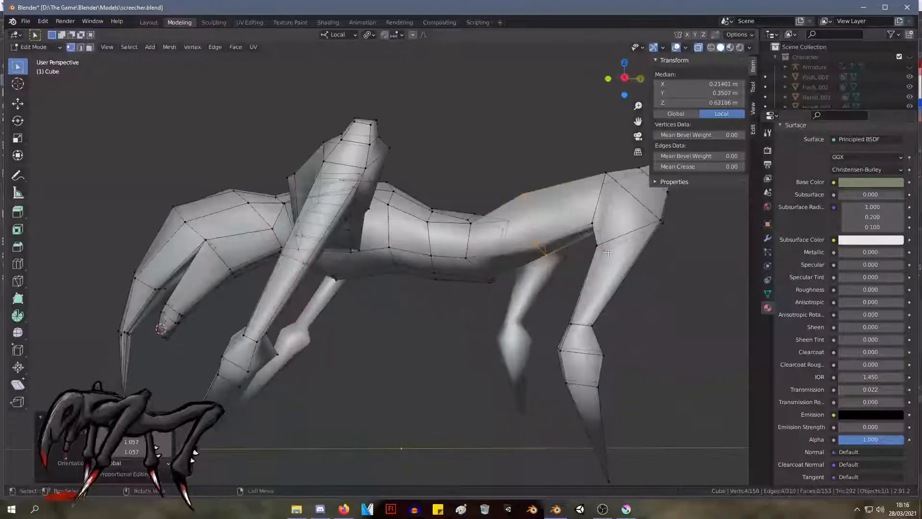
{"action": "left_click_drag", "start_coordinate": [574, 205], "coordinate": [575, 206]}
{"action": "middle_click_drag", "start_coordinate": [575, 206], "coordinate": [698, 205]}
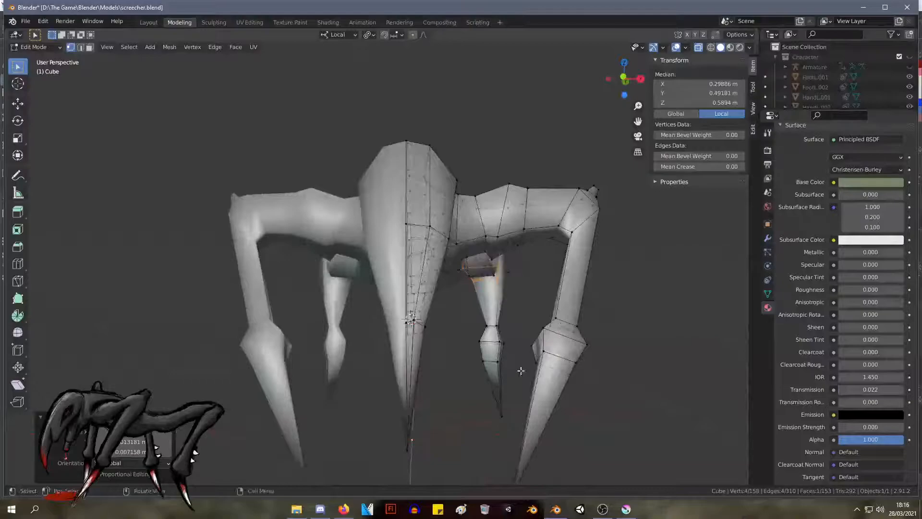
Step: Move the rear ankle and upper claw about 0.025 m outward, and shift the claw's tip vertex slightly inward
{"action": "left_click_drag", "start_coordinate": [475, 325], "coordinate": [469, 321]}
{"action": "key", "text": "g"}
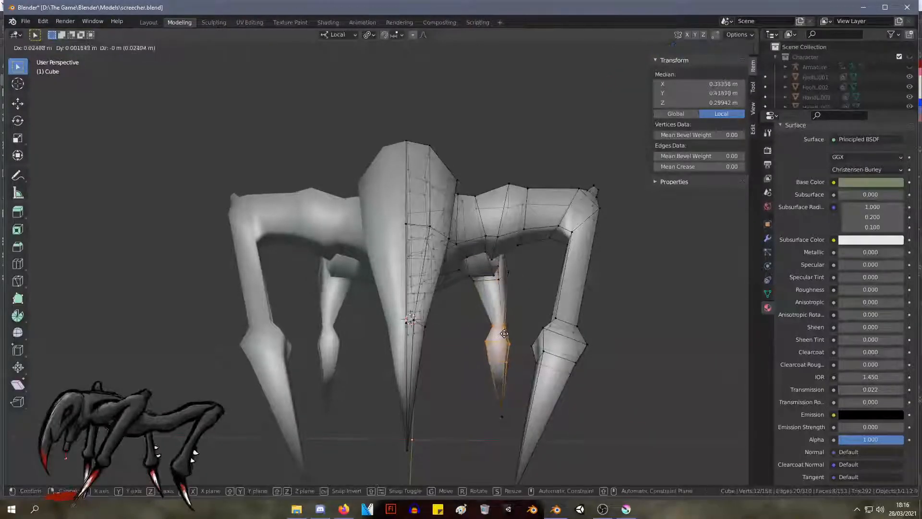
{"action": "left_click", "coordinate": [504, 332]}
{"action": "left_click", "coordinate": [504, 415]}
{"action": "key", "text": "g"}
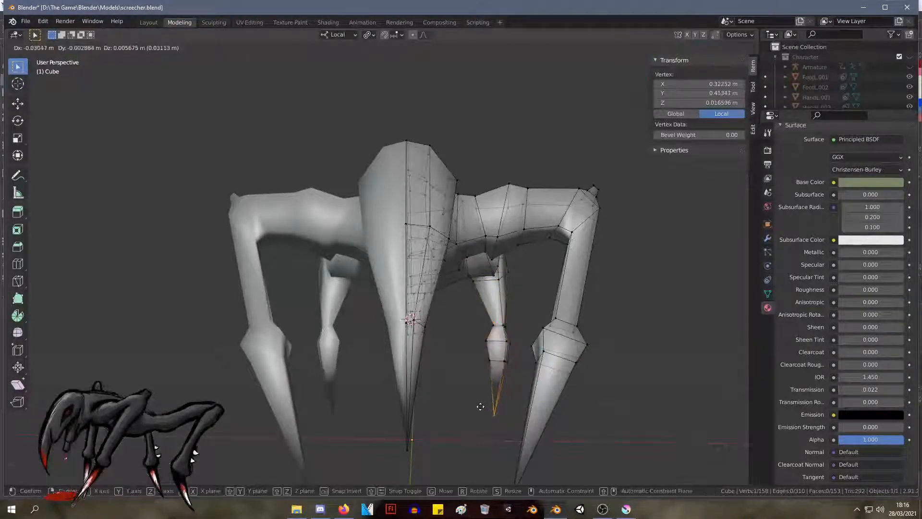
{"action": "left_click", "coordinate": [485, 406]}
{"action": "middle_click_drag", "start_coordinate": [485, 406], "coordinate": [381, 328]}
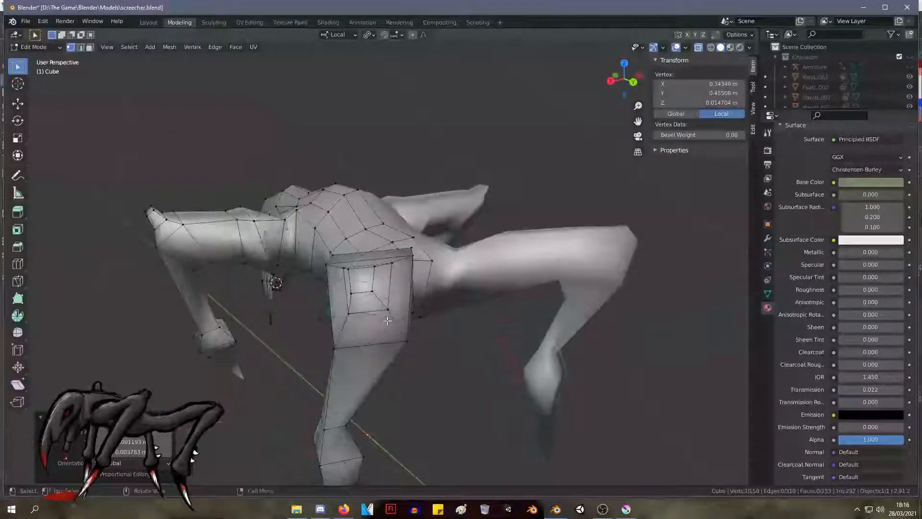
{"action": "middle_click_drag", "start_coordinate": [287, 219], "coordinate": [419, 214]}
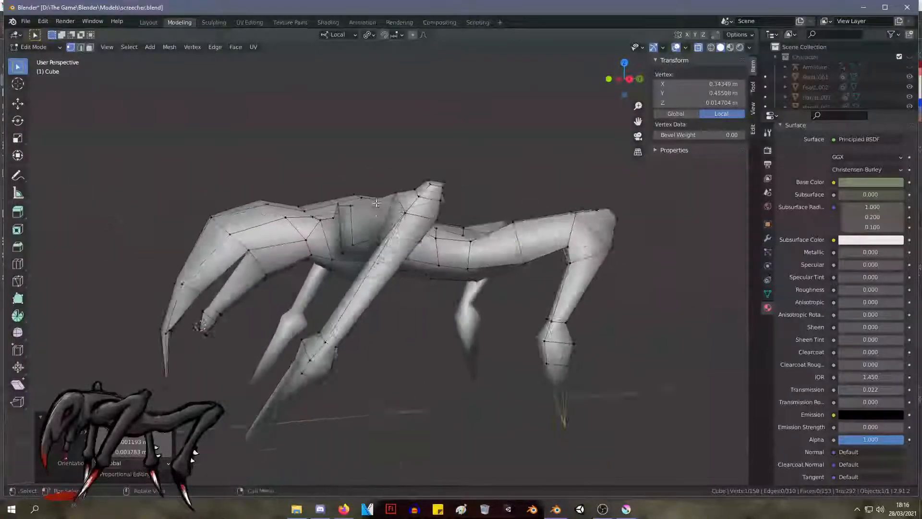
Step: Move the six vertices at the lower jaw's tip upward by about 0.03 m
{"action": "scroll", "coordinate": [421, 214], "scroll_direction": "down", "scroll_amount": 3}
{"action": "middle_click_drag", "start_coordinate": [383, 189], "coordinate": [411, 183]}
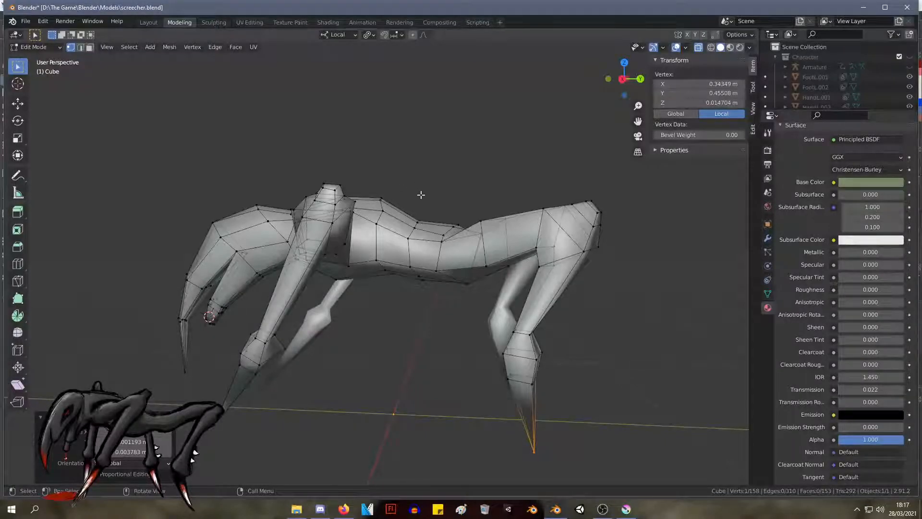
{"action": "scroll", "coordinate": [420, 191], "scroll_direction": "up", "scroll_amount": 6}
{"action": "middle_click_drag", "start_coordinate": [369, 197], "coordinate": [367, 250]}
{"action": "left_click_drag", "start_coordinate": [248, 343], "coordinate": [228, 313]}
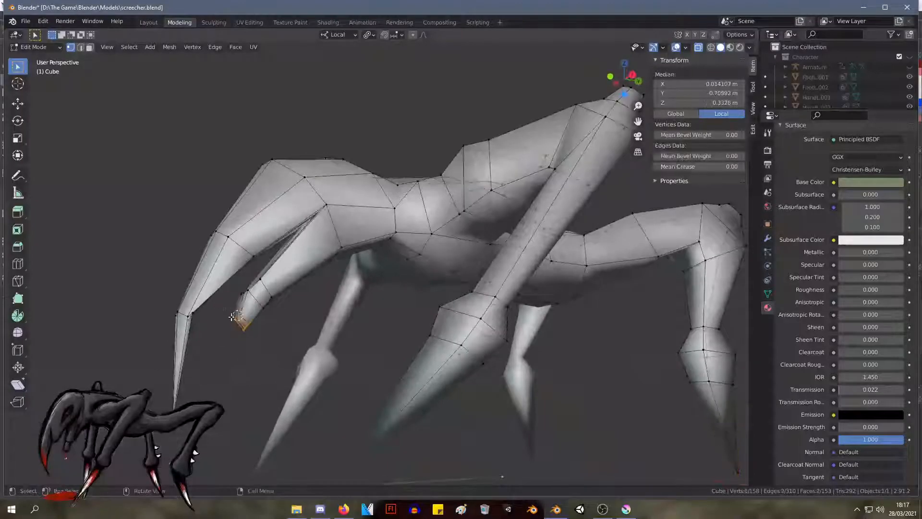
{"action": "key", "text": "g"}
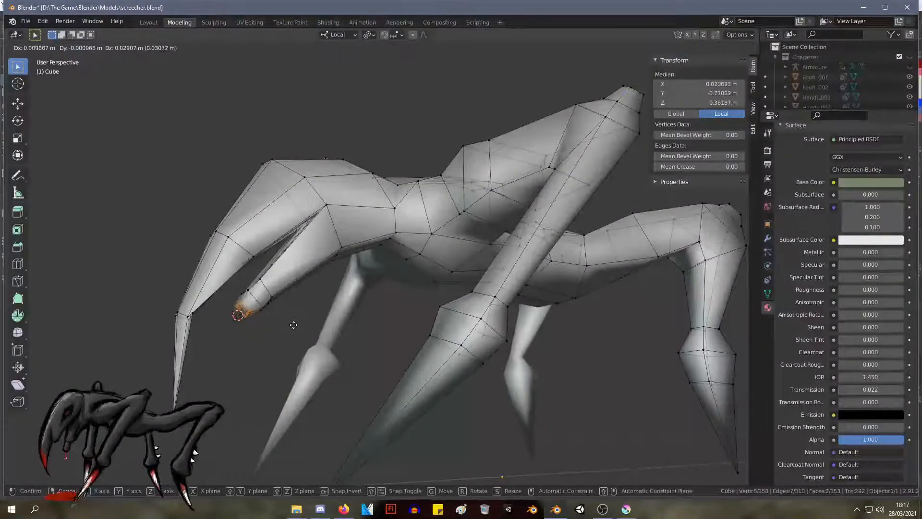
{"action": "left_click", "coordinate": [295, 323]}
Step: Try lengthening the lower jaw by extruding its tip about 0.045 m and shifting the new end sideways toward the centre
{"action": "key", "text": "e"}
{"action": "left_click", "coordinate": [304, 319]}
{"action": "scroll", "coordinate": [279, 317], "scroll_direction": "up", "scroll_amount": 2}
{"action": "middle_click_drag", "start_coordinate": [279, 316], "coordinate": [357, 300]}
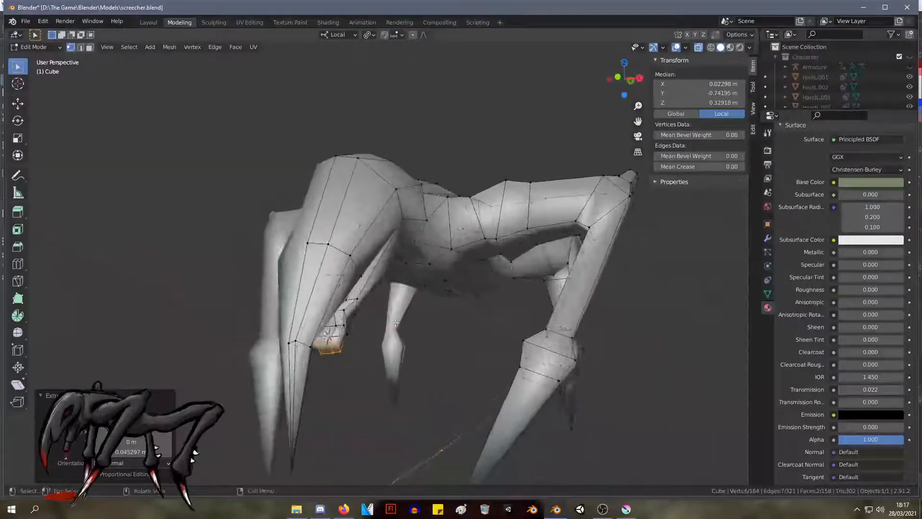
{"action": "key", "text": "s"}
{"action": "key", "text": "g"}
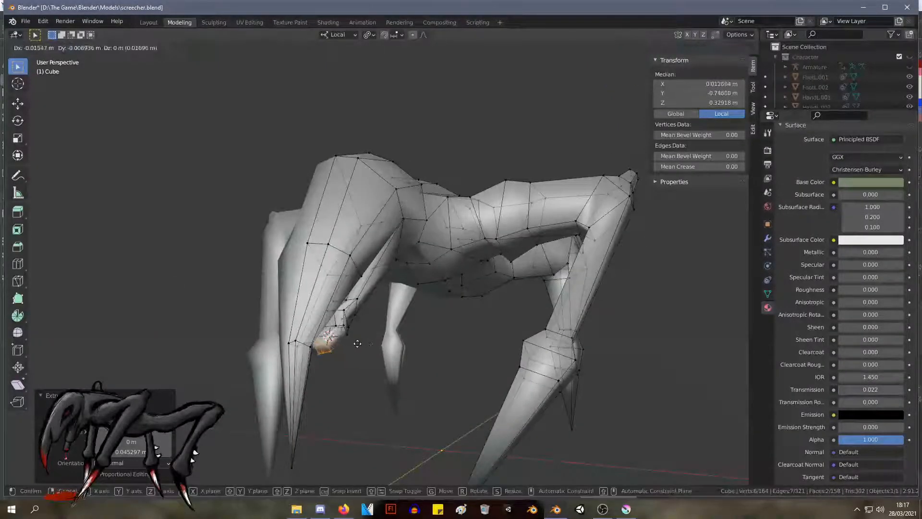
{"action": "left_click", "coordinate": [358, 343]}
Step: Try nudging the end of the extruded lower jaw segment from the side
{"action": "middle_click_drag", "start_coordinate": [357, 344], "coordinate": [349, 296]}
{"action": "left_click", "coordinate": [223, 235]}
{"action": "middle_click_drag", "start_coordinate": [222, 235], "coordinate": [311, 254]}
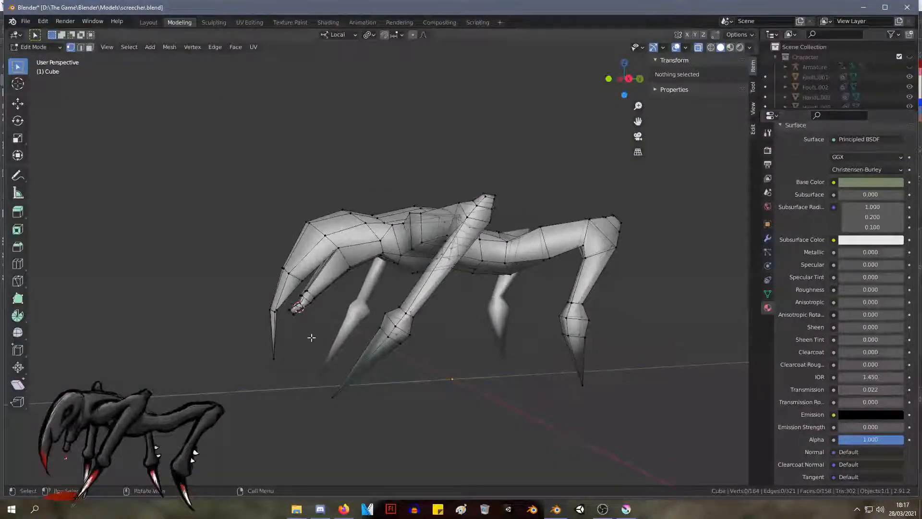
{"action": "left_click_drag", "start_coordinate": [288, 309], "coordinate": [287, 310]}
{"action": "key", "text": "g"}
{"action": "left_click", "coordinate": [283, 312]}
{"action": "left_click", "coordinate": [325, 320]}
{"action": "mouse_move", "coordinate": [327, 319]}
{"action": "middle_mouse_down"}
{"action": "mouse_move", "coordinate": [429, 302]}
{"action": "mouse_move", "coordinate": [555, 309]}
{"action": "mouse_move", "coordinate": [331, 306]}
{"action": "middle_mouse_up"}
Step: Try repositioning the extruded jaw end once more, and undo back to the jaw without the extra segment
{"action": "scroll", "coordinate": [255, 317], "scroll_direction": "up", "scroll_amount": 2}
{"action": "middle_click_drag", "start_coordinate": [306, 240], "coordinate": [393, 240]}
{"action": "left_click_drag", "start_coordinate": [312, 331], "coordinate": [278, 297]}
{"action": "key", "text": "g"}
{"action": "left_click", "coordinate": [291, 309]}
{"action": "key", "text": "g"}
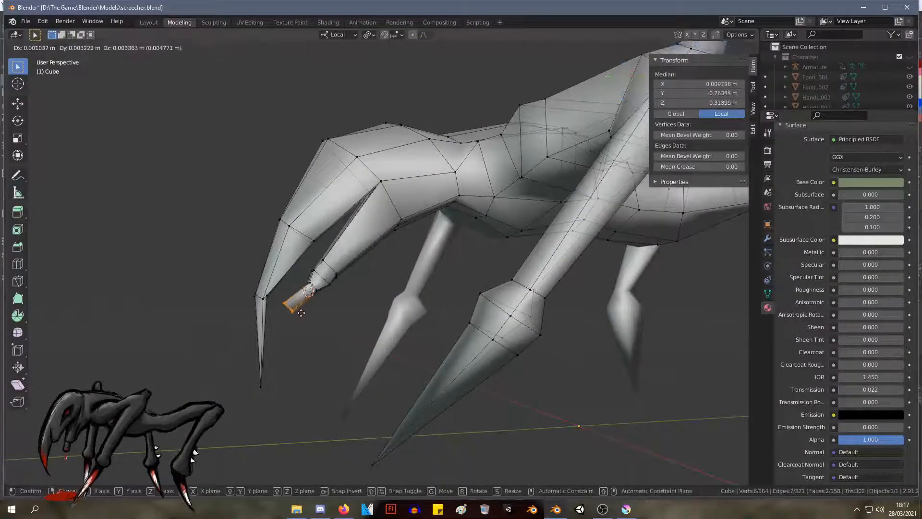
{"action": "left_click", "coordinate": [310, 306]}
{"action": "middle_click_drag", "start_coordinate": [321, 305], "coordinate": [337, 288]}
{"action": "key", "text": "ctrl+z"}
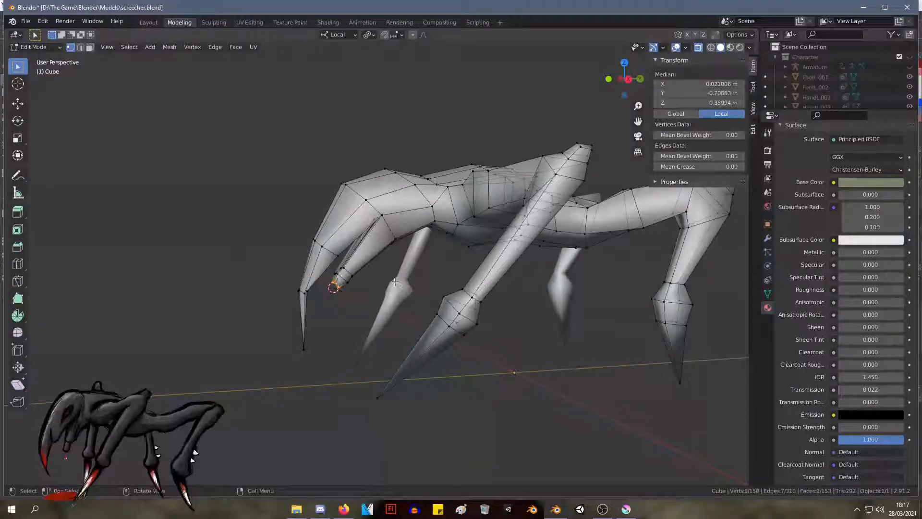
Step: Move the existing lower jaw tip vertices forward and down to lengthen the jaw
{"action": "key", "text": "g"}
{"action": "left_click", "coordinate": [383, 293]}
{"action": "middle_click_drag", "start_coordinate": [383, 294], "coordinate": [269, 248]}
{"action": "key", "text": "g"}
{"action": "left_click", "coordinate": [416, 286]}
Step: Move the upper beak's tip vertex up and forward by about 0.08 m
{"action": "left_click_drag", "start_coordinate": [326, 365], "coordinate": [272, 323]}
{"action": "key", "text": "g"}
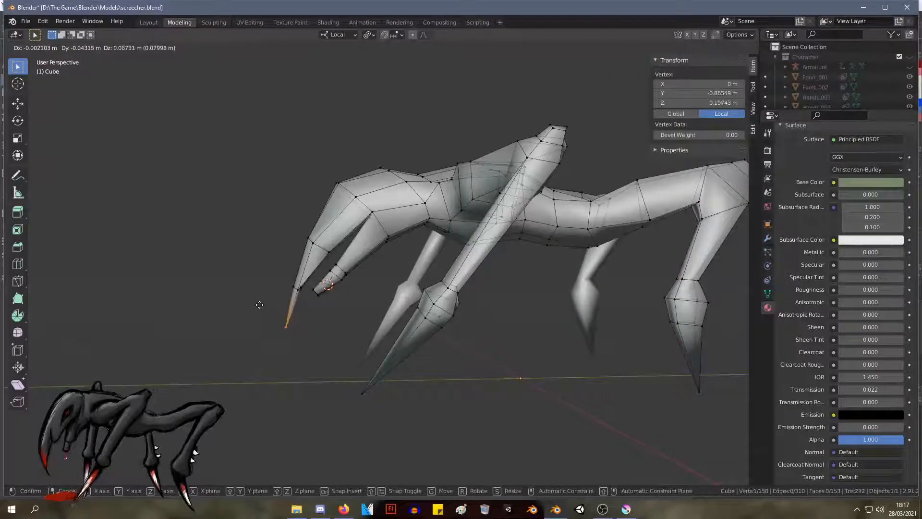
{"action": "left_click", "coordinate": [260, 294]}
{"action": "left_click", "coordinate": [257, 223]}
Step: Shift the end section of the upper beak slightly, and move its tip vertex about 0.02 m forward
{"action": "mouse_move", "coordinate": [258, 222]}
{"action": "middle_mouse_down"}
{"action": "mouse_move", "coordinate": [541, 228]}
{"action": "mouse_move", "coordinate": [270, 217]}
{"action": "middle_mouse_up"}
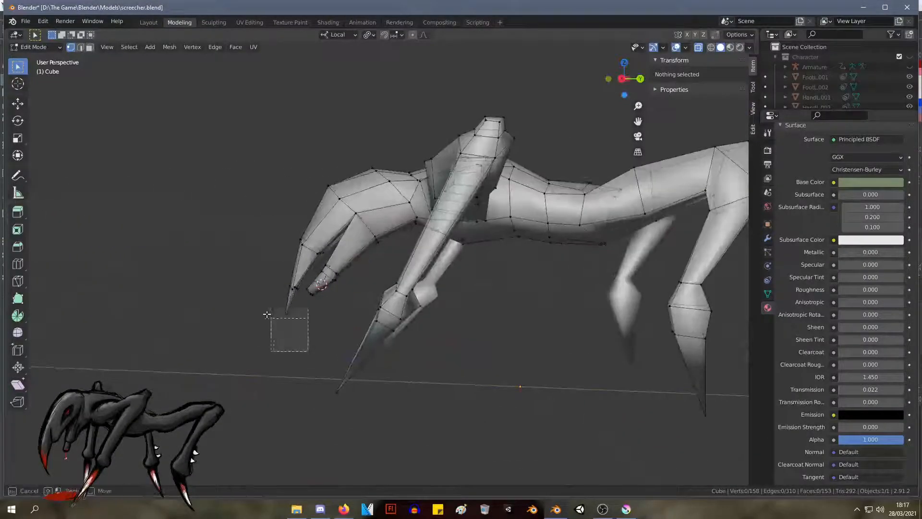
{"action": "left_click_drag", "start_coordinate": [242, 291], "coordinate": [250, 300]}
{"action": "left_click_drag", "start_coordinate": [250, 260], "coordinate": [302, 330]}
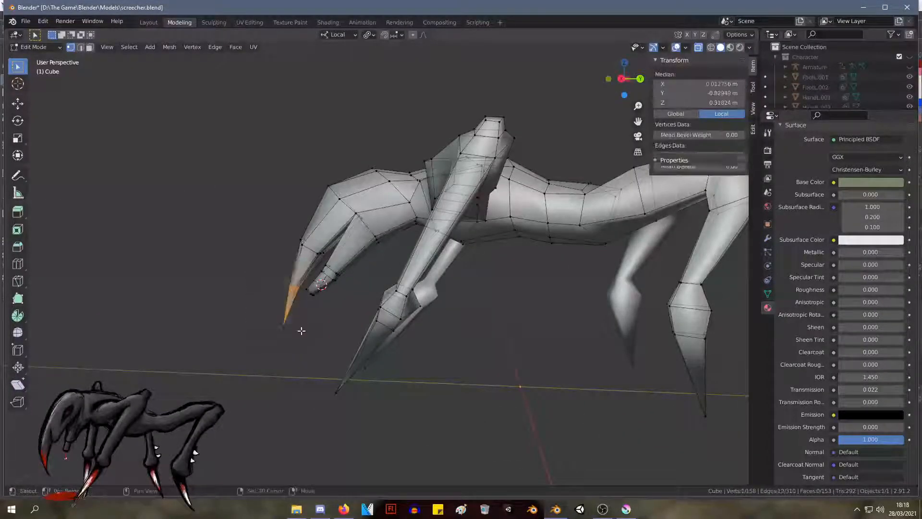
{"action": "key", "text": "g"}
{"action": "left_click", "coordinate": [296, 328]}
{"action": "left_click_drag", "start_coordinate": [259, 305], "coordinate": [293, 334]}
{"action": "key", "text": "g"}
{"action": "left_click", "coordinate": [255, 306]}
Step: Move the three vertices at the front middle of the upper beak slightly forward and up
{"action": "middle_click_drag", "start_coordinate": [256, 307], "coordinate": [293, 300]}
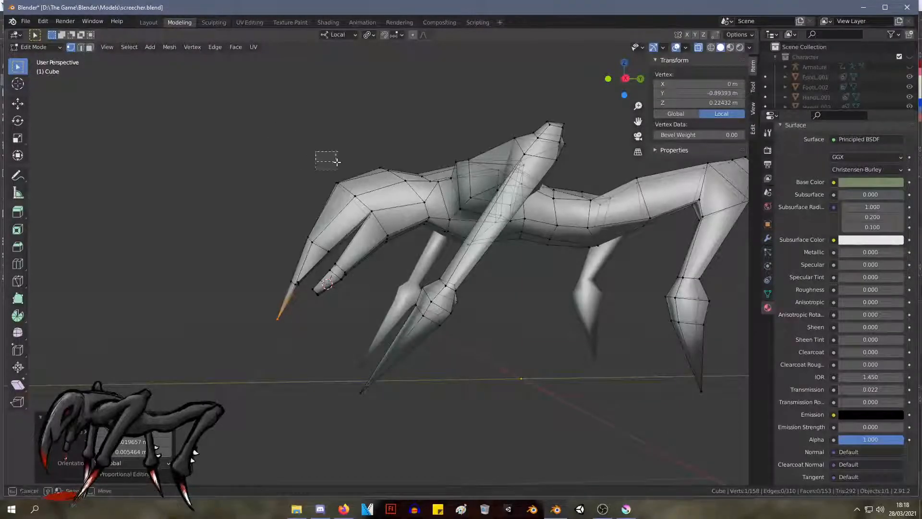
{"action": "left_click_drag", "start_coordinate": [268, 210], "coordinate": [313, 242]}
{"action": "key", "text": "g"}
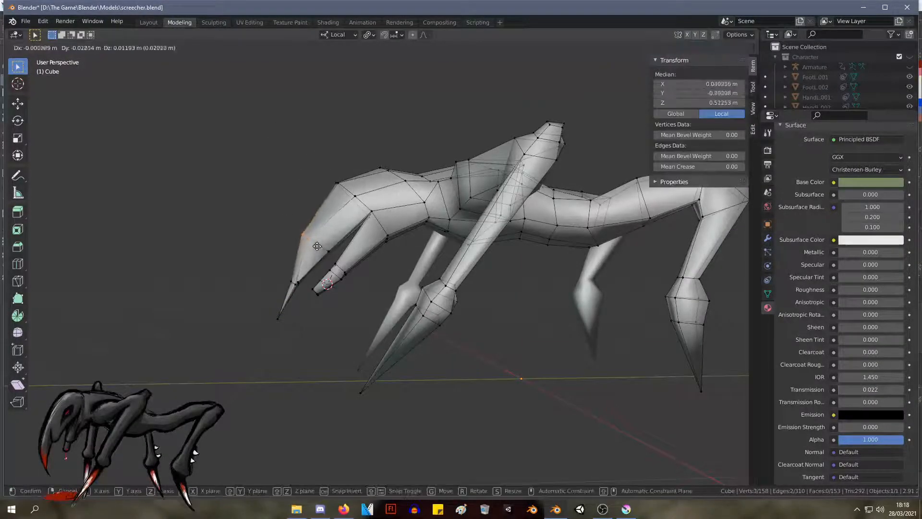
{"action": "left_click", "coordinate": [322, 249]}
Step: Adjust the two vertices on the front ridge at the middle of the upper beak
{"action": "middle_click_drag", "start_coordinate": [322, 248], "coordinate": [377, 233]}
{"action": "left_click", "coordinate": [435, 272]}
{"action": "left_click", "coordinate": [415, 269], "text": "shift"}
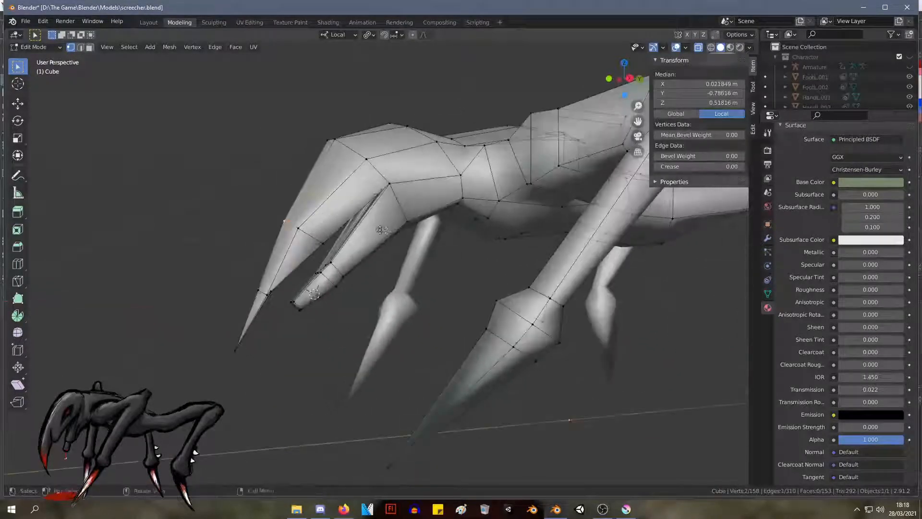
{"action": "key", "text": "g"}
{"action": "left_click", "coordinate": [395, 199]}
{"action": "middle_click_drag", "start_coordinate": [394, 199], "coordinate": [356, 228]}
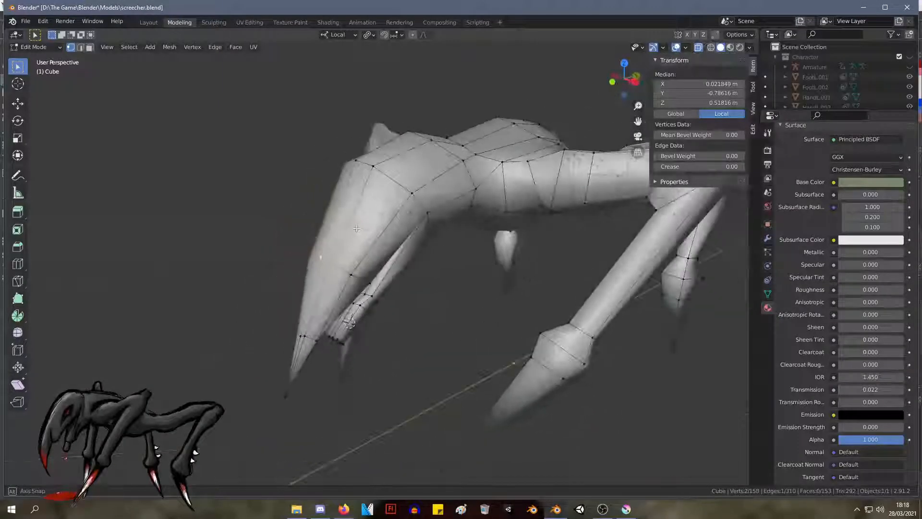
Step: Try scaling the vertex ring around the middle of the upper beak to about 0.80
{"action": "middle_click_drag", "start_coordinate": [325, 303], "coordinate": [287, 251]}
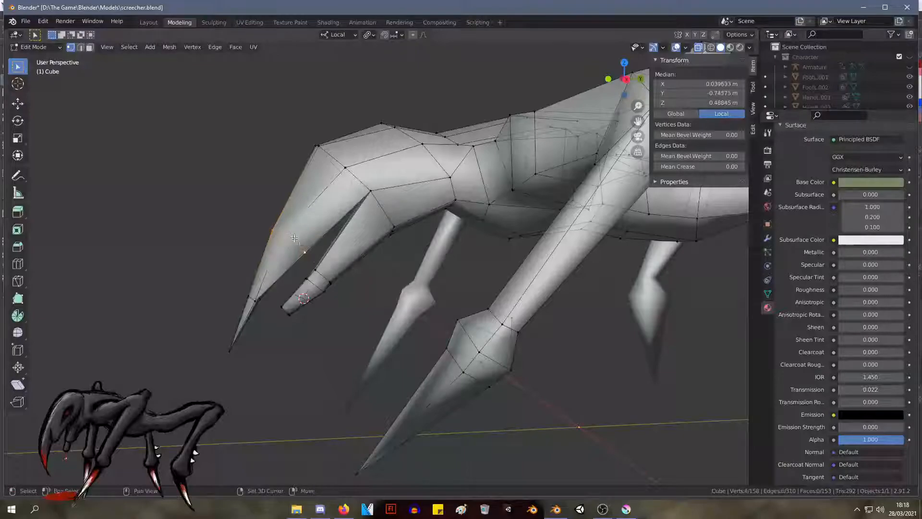
{"action": "key", "text": "s"}
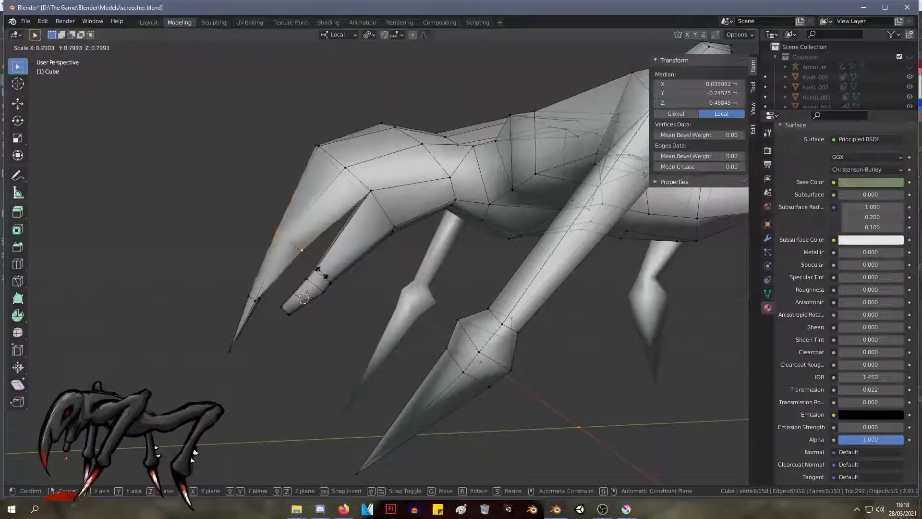
{"action": "left_click", "coordinate": [314, 267]}
{"action": "scroll", "coordinate": [339, 244], "scroll_direction": "down", "scroll_amount": 3}
{"action": "scroll", "coordinate": [339, 245], "scroll_direction": "up", "scroll_amount": 3}
{"action": "mouse_move", "coordinate": [336, 245]}
{"action": "middle_mouse_down"}
{"action": "mouse_move", "coordinate": [466, 218]}
{"action": "mouse_move", "coordinate": [508, 171]}
{"action": "mouse_move", "coordinate": [431, 230]}
{"action": "mouse_move", "coordinate": [340, 218]}
{"action": "mouse_move", "coordinate": [336, 248]}
{"action": "middle_mouse_up"}
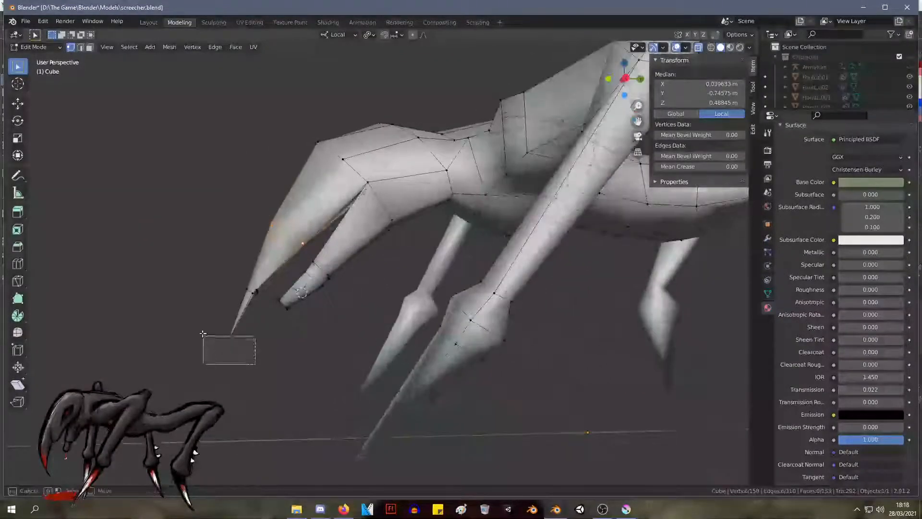
Step: Try bending the upper beak's tip down and back toward the lower jaw, and undo the moves
{"action": "left_click_drag", "start_coordinate": [203, 336], "coordinate": [204, 337]}
{"action": "key", "text": "g"}
{"action": "left_click", "coordinate": [246, 341]}
{"action": "left_click_drag", "start_coordinate": [267, 309], "coordinate": [228, 270]}
{"action": "key", "text": "g"}
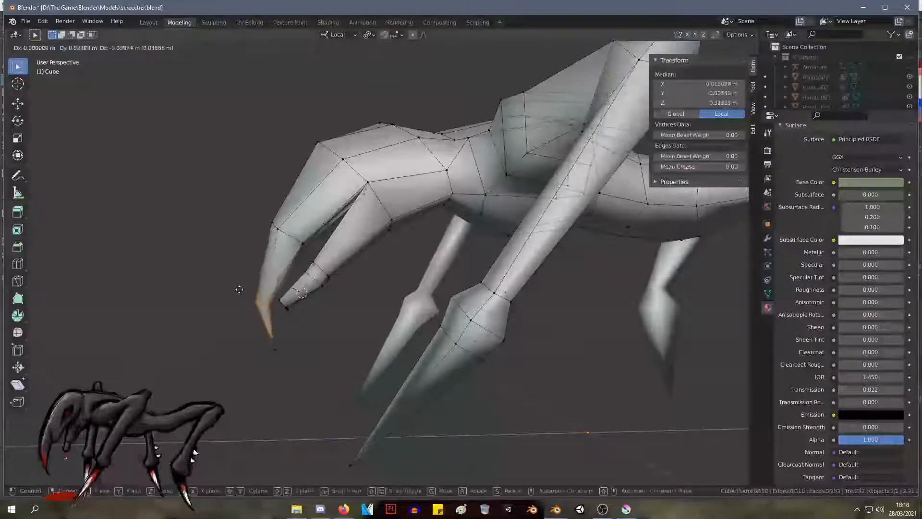
{"action": "left_click", "coordinate": [243, 282]}
{"action": "middle_click_drag", "start_coordinate": [245, 284], "coordinate": [321, 310]}
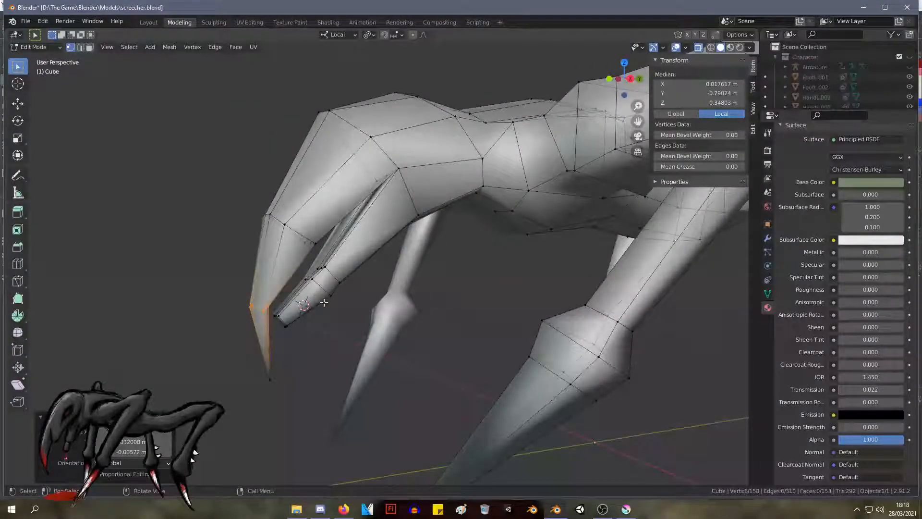
{"action": "key", "text": "ctrl+z"}
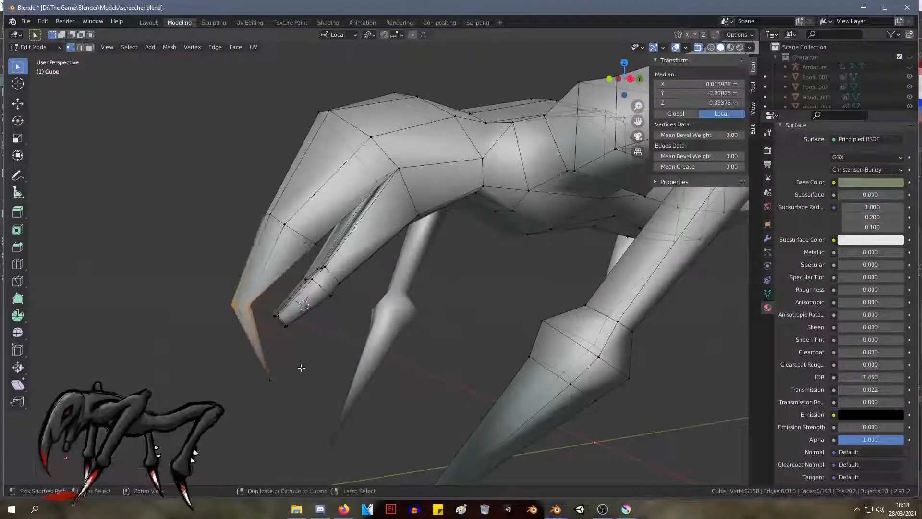
{"action": "key", "text": "ctrl+z"}
{"action": "key", "text": "ctrl+z"}
{"action": "middle_click_drag", "start_coordinate": [284, 327], "coordinate": [249, 306]}
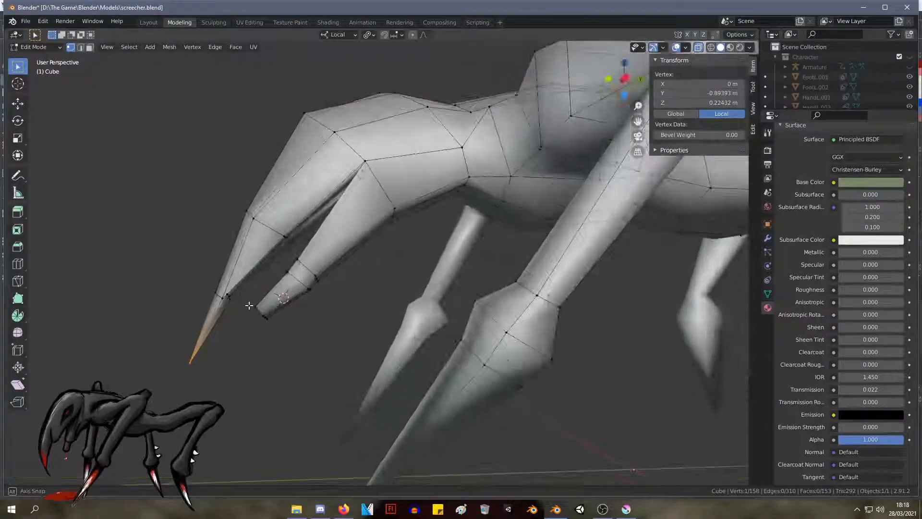
Step: Move the two forehead vertices back about 0.039 m, and adjust the vertex on the side of the head beside them
{"action": "scroll", "coordinate": [261, 279], "scroll_direction": "down", "scroll_amount": 5}
{"action": "middle_click_drag", "start_coordinate": [264, 258], "coordinate": [411, 258]}
{"action": "left_click", "coordinate": [343, 207], "text": "shift"}
{"action": "key", "text": "g"}
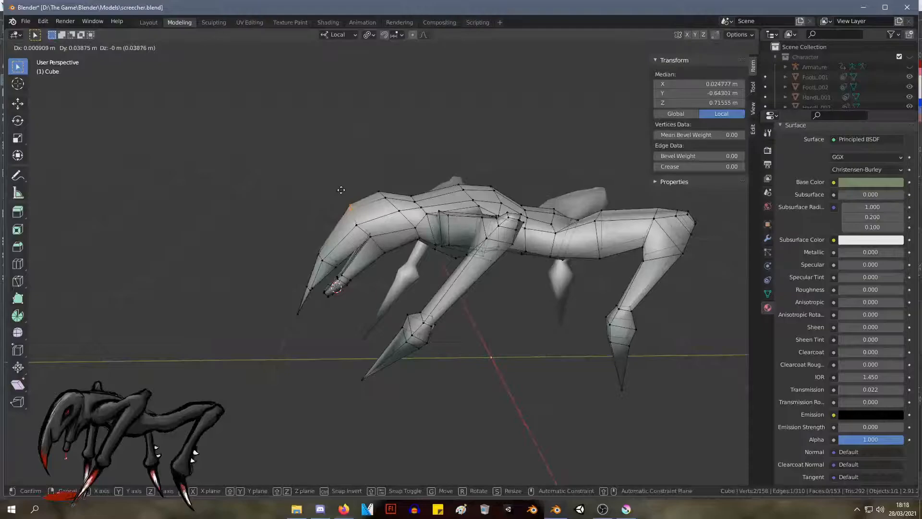
{"action": "left_click", "coordinate": [341, 190]}
{"action": "scroll", "coordinate": [384, 230], "scroll_direction": "up", "scroll_amount": 5}
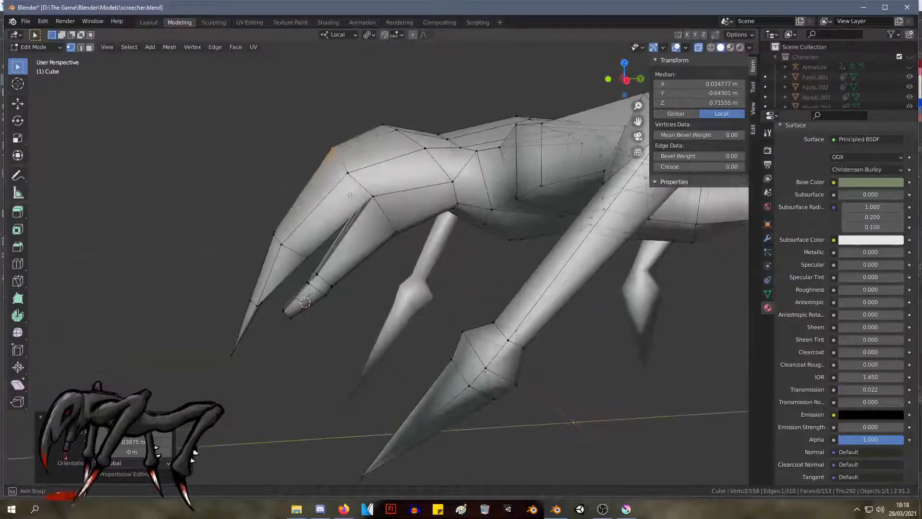
{"action": "left_click", "coordinate": [350, 189]}
{"action": "key", "text": "g"}
{"action": "left_click", "coordinate": [357, 173]}
Step: Move the two vertices on top of the head back and up about 0.042 m, and shift the side vertex below them
{"action": "middle_click_drag", "start_coordinate": [420, 157], "coordinate": [387, 124]}
{"action": "left_click", "coordinate": [389, 121], "text": "shift"}
{"action": "key", "text": "g"}
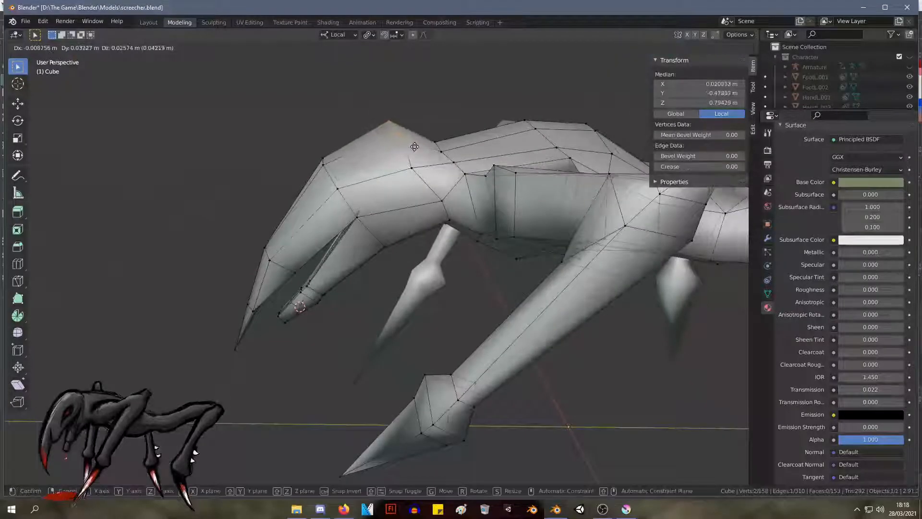
{"action": "left_click", "coordinate": [415, 146]}
{"action": "left_click", "coordinate": [412, 168]}
{"action": "key", "text": "g"}
{"action": "left_click", "coordinate": [424, 164]}
Step: Nudge the vertex on the side of the neck just in front of the shoulder
{"action": "mouse_move", "coordinate": [423, 165]}
{"action": "middle_mouse_down"}
{"action": "mouse_move", "coordinate": [410, 176]}
{"action": "mouse_move", "coordinate": [424, 171]}
{"action": "middle_mouse_up"}
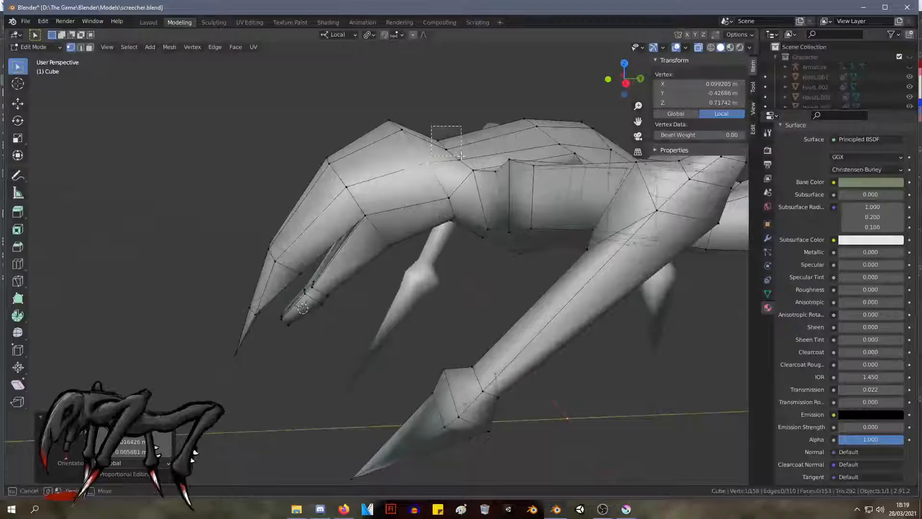
{"action": "left_click_drag", "start_coordinate": [461, 156], "coordinate": [462, 155]}
{"action": "left_click", "coordinate": [473, 170]}
{"action": "key", "text": "g"}
{"action": "left_click", "coordinate": [474, 172]}
Step: Reposition two vertices around the base of the front shoulder
{"action": "middle_click_drag", "start_coordinate": [474, 171], "coordinate": [465, 211]}
{"action": "left_click", "coordinate": [465, 286]}
{"action": "key", "text": "g"}
{"action": "left_click", "coordinate": [458, 287]}
{"action": "left_click", "coordinate": [557, 304]}
{"action": "key", "text": "g"}
{"action": "left_click", "coordinate": [563, 301]}
Step: Nudge a vertex on the upper back, and move the vertex at the front of the shoulder about 0.005 m
{"action": "middle_click_drag", "start_coordinate": [563, 301], "coordinate": [442, 323]}
{"action": "left_click", "coordinate": [538, 199]}
{"action": "key", "text": "g"}
{"action": "left_click", "coordinate": [544, 201]}
{"action": "left_click", "coordinate": [443, 331]}
{"action": "key", "text": "g"}
{"action": "left_click", "coordinate": [444, 334]}
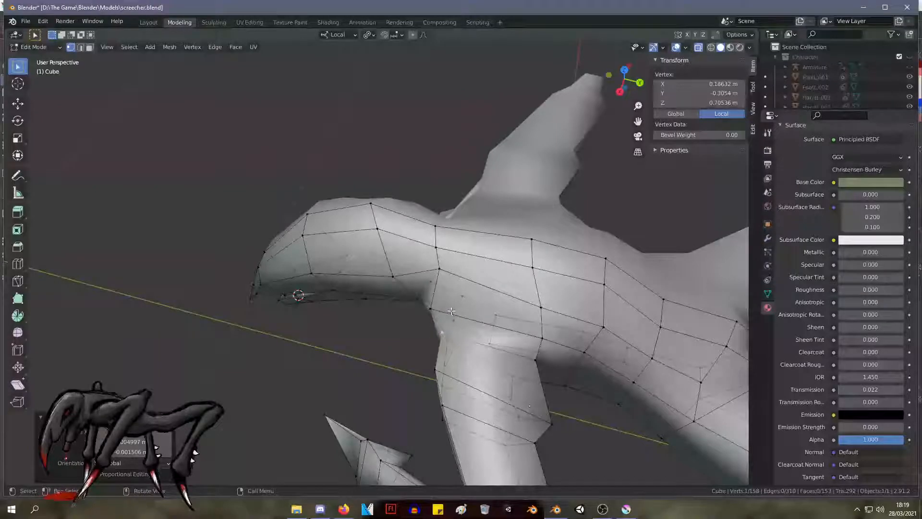
Step: Slide and move several vertices along the shoulder and upper back to even out the surface, and clear the selection
{"action": "middle_click_drag", "start_coordinate": [447, 309], "coordinate": [478, 274]}
{"action": "key", "text": "shift+v"}
{"action": "left_click", "coordinate": [438, 211]}
{"action": "key", "text": "g"}
{"action": "key", "text": "g"}
{"action": "left_click", "coordinate": [512, 206]}
{"action": "key", "text": "g"}
{"action": "left_click", "coordinate": [514, 187]}
{"action": "key", "text": "g"}
{"action": "left_click", "coordinate": [563, 163]}
{"action": "key", "text": "g"}
{"action": "left_click", "coordinate": [563, 160]}
{"action": "left_click", "coordinate": [480, 333]}
Step: Scale the vertex ring at the base of the front claw, just below the ankle, to 0.640
{"action": "scroll", "coordinate": [486, 268], "scroll_direction": "down", "scroll_amount": 6}
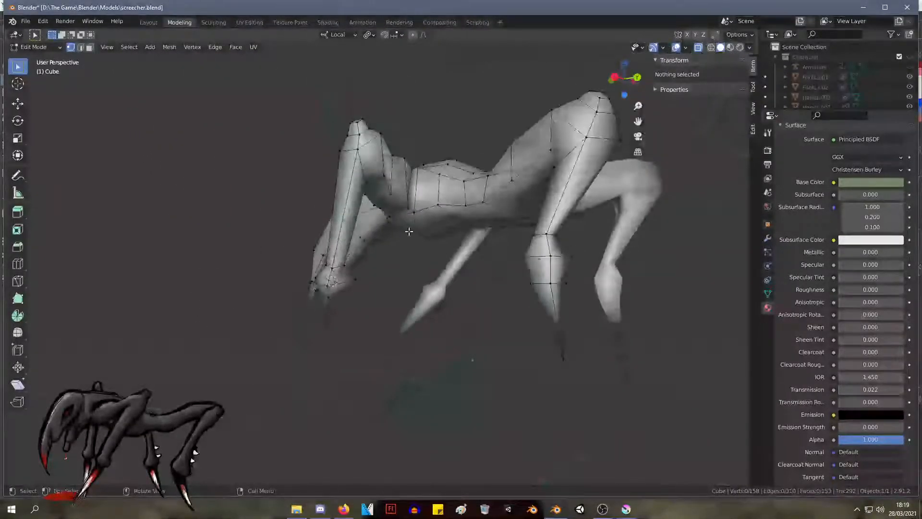
{"action": "scroll", "coordinate": [408, 232], "scroll_direction": "down", "scroll_amount": 2}
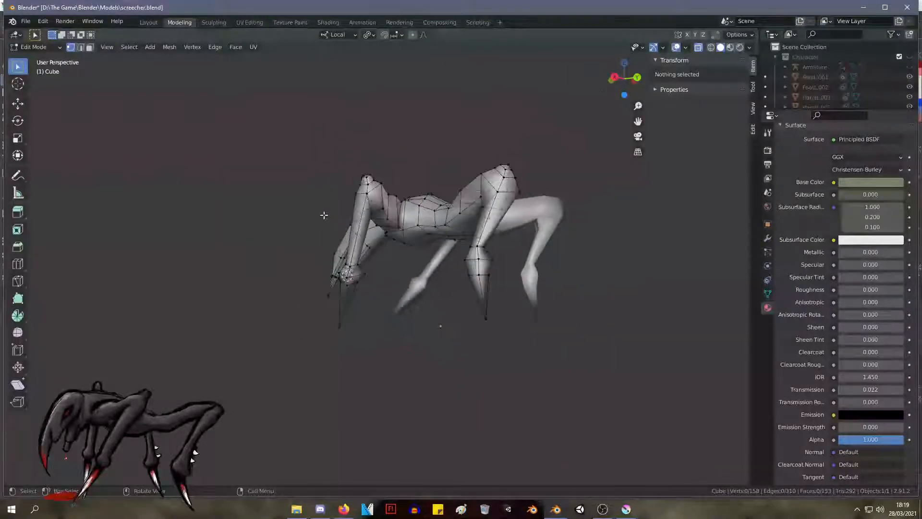
{"action": "middle_click_drag", "start_coordinate": [329, 233], "coordinate": [372, 254]}
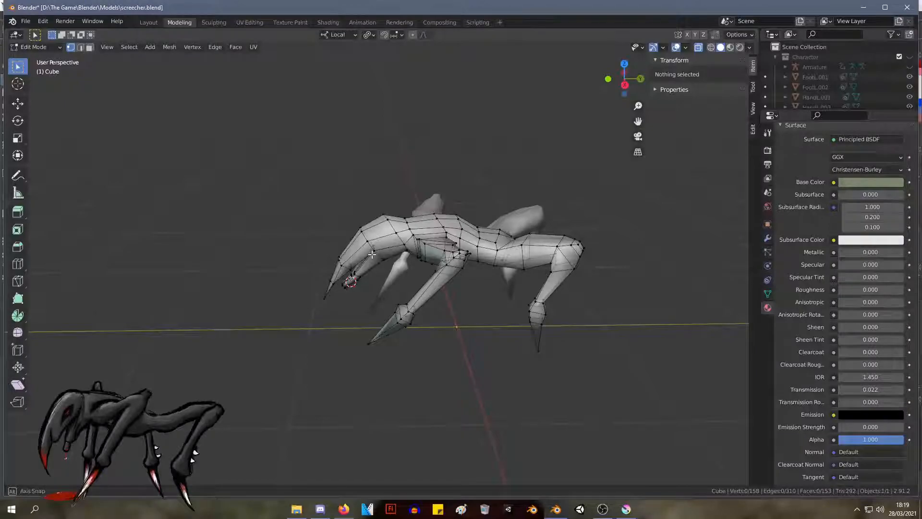
{"action": "middle_click_drag", "start_coordinate": [372, 254], "coordinate": [548, 232]}
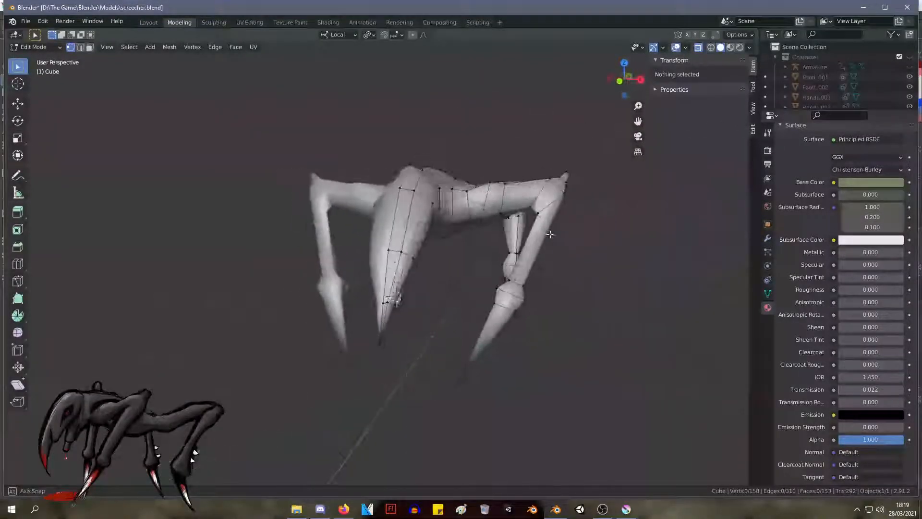
{"action": "left_click_drag", "start_coordinate": [558, 364], "coordinate": [515, 318]}
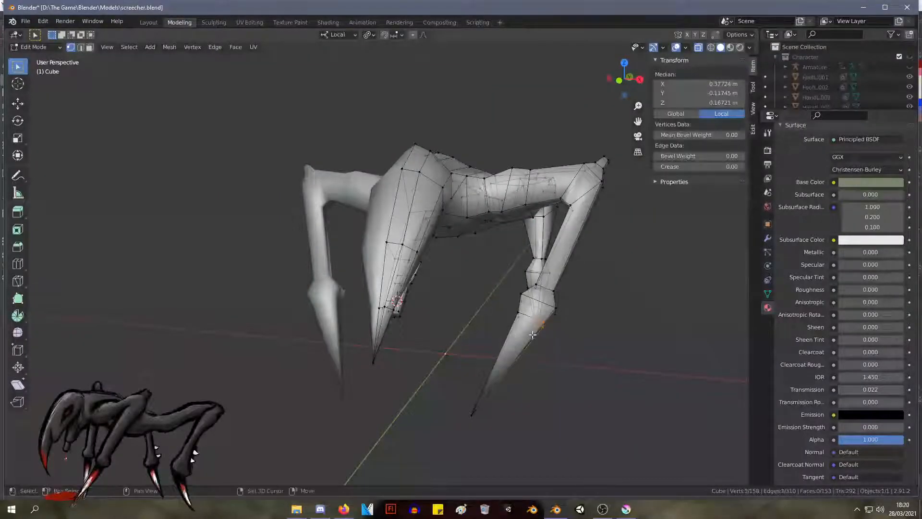
{"action": "key", "text": "s"}
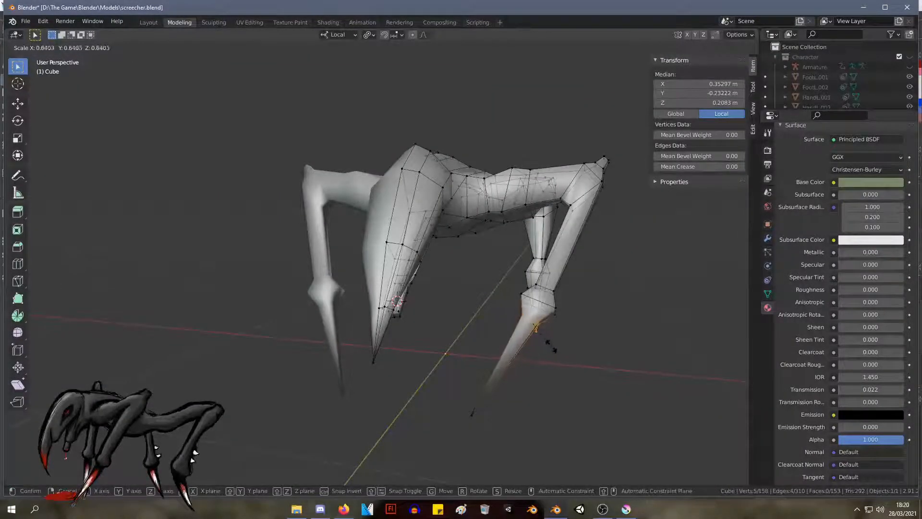
{"action": "left_click", "coordinate": [550, 346]}
{"action": "scroll", "coordinate": [519, 319], "scroll_direction": "up", "scroll_amount": 6}
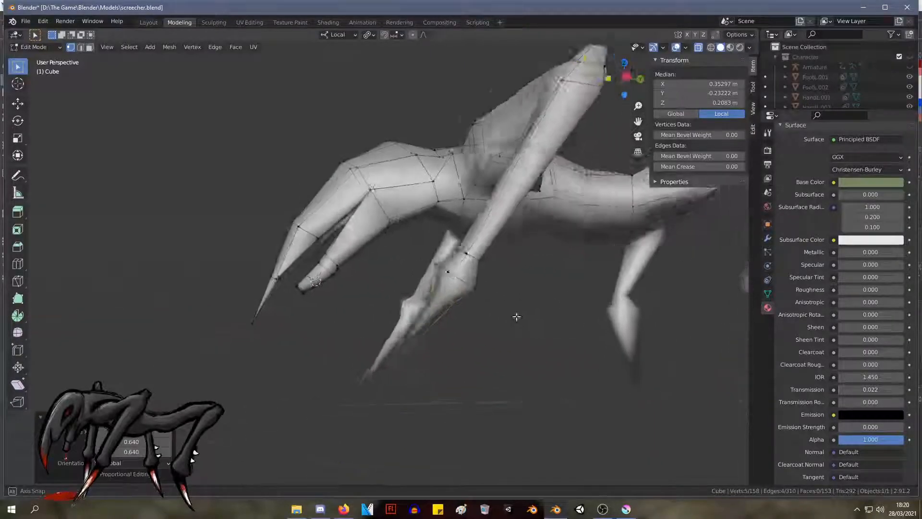
{"action": "middle_click_drag", "start_coordinate": [464, 303], "coordinate": [530, 322]}
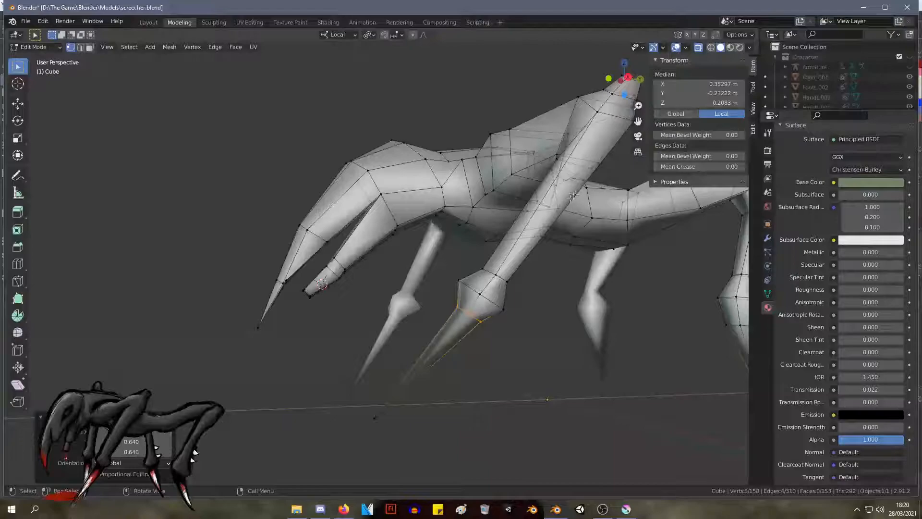
Step: Move the vertices at the beak tip forward about 0.015 m and down about 0.021 m
{"action": "middle_click_drag", "start_coordinate": [423, 365], "coordinate": [511, 326]}
{"action": "left_click_drag", "start_coordinate": [516, 332], "coordinate": [473, 275]}
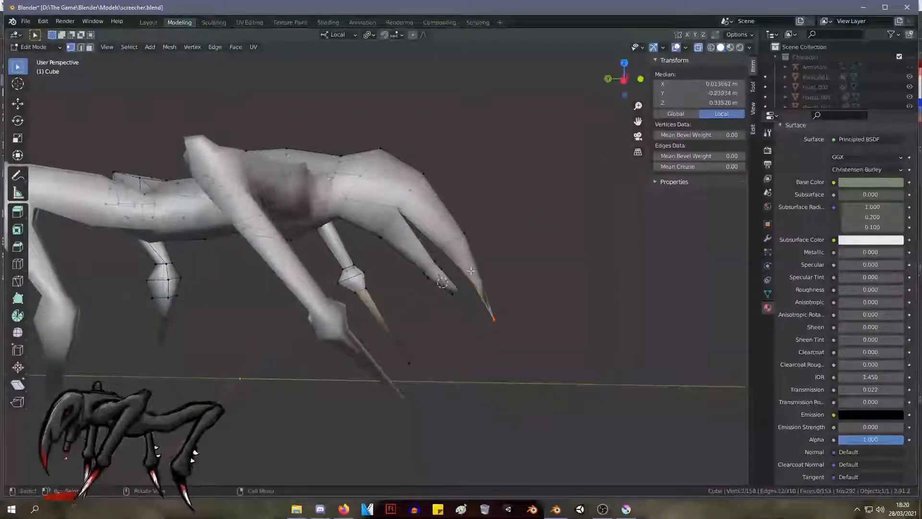
{"action": "key", "text": "g"}
{"action": "left_click", "coordinate": [478, 281]}
{"action": "middle_click_drag", "start_coordinate": [538, 295], "coordinate": [373, 274]}
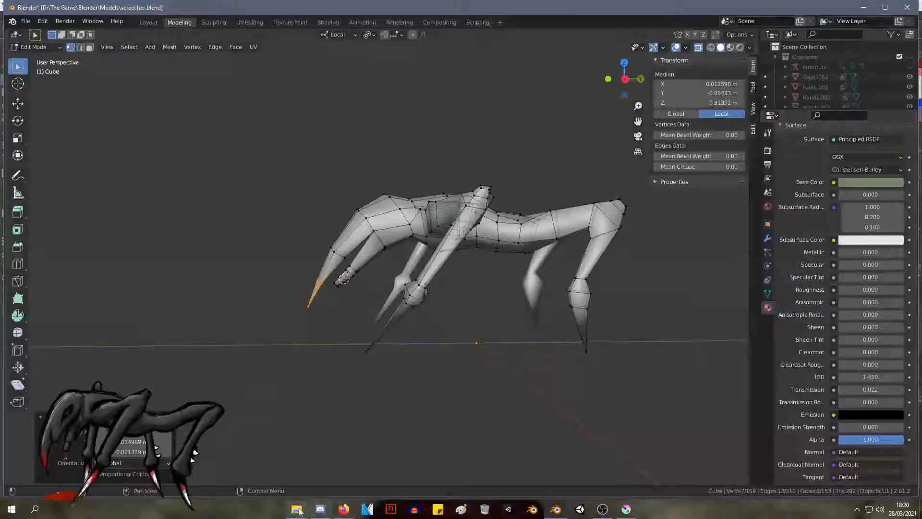
Step: Examine the whole creature from the front, sides and above against the concept drawing
{"action": "middle_click_drag", "start_coordinate": [269, 315], "coordinate": [397, 319]}
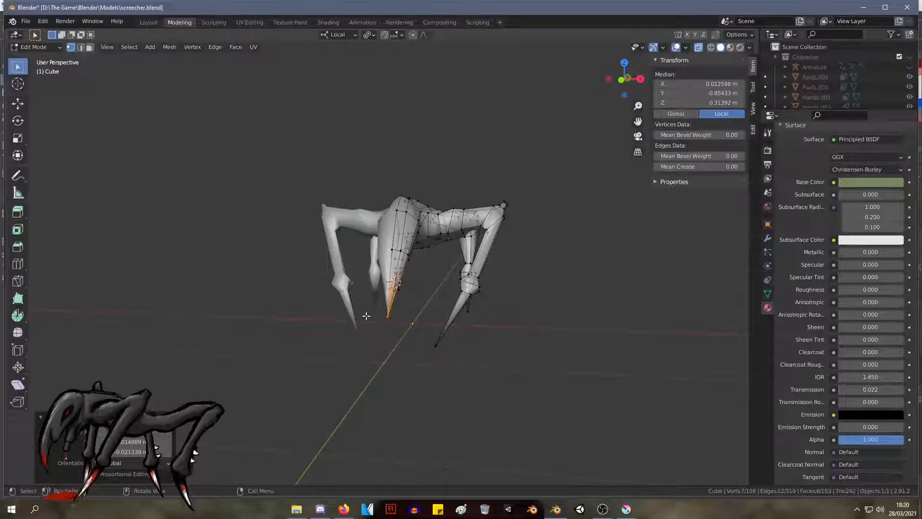
{"action": "middle_click_drag", "start_coordinate": [362, 324], "coordinate": [255, 333]}
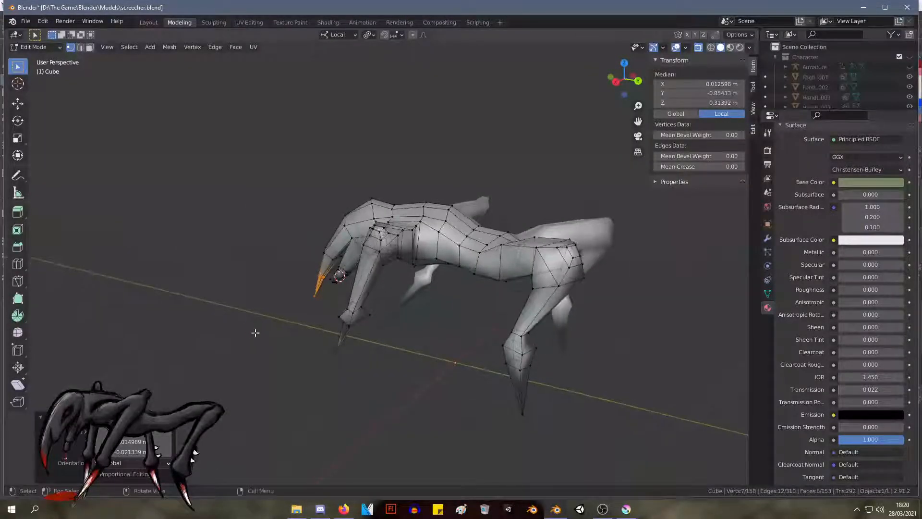
{"action": "middle_click_drag", "start_coordinate": [233, 387], "coordinate": [358, 352]}
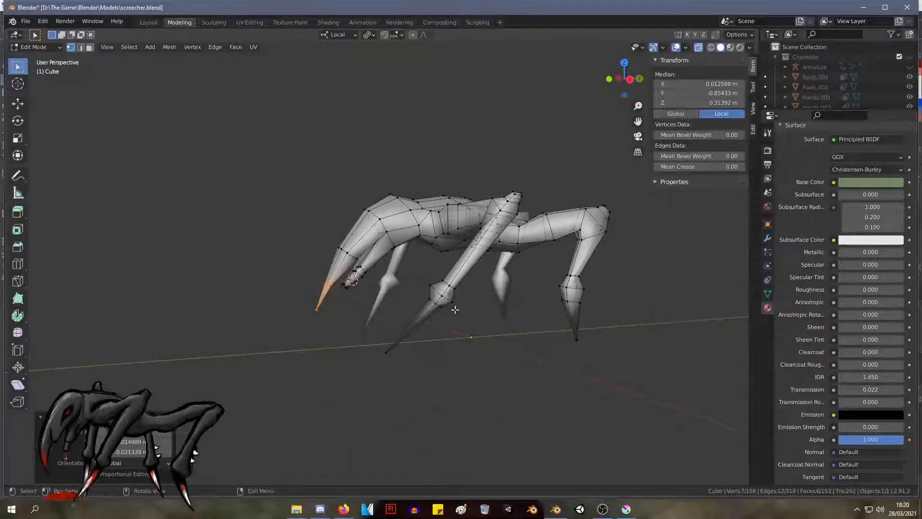
{"action": "middle_click_drag", "start_coordinate": [457, 299], "coordinate": [463, 323]}
{"action": "middle_click_drag", "start_coordinate": [516, 323], "coordinate": [524, 326]}
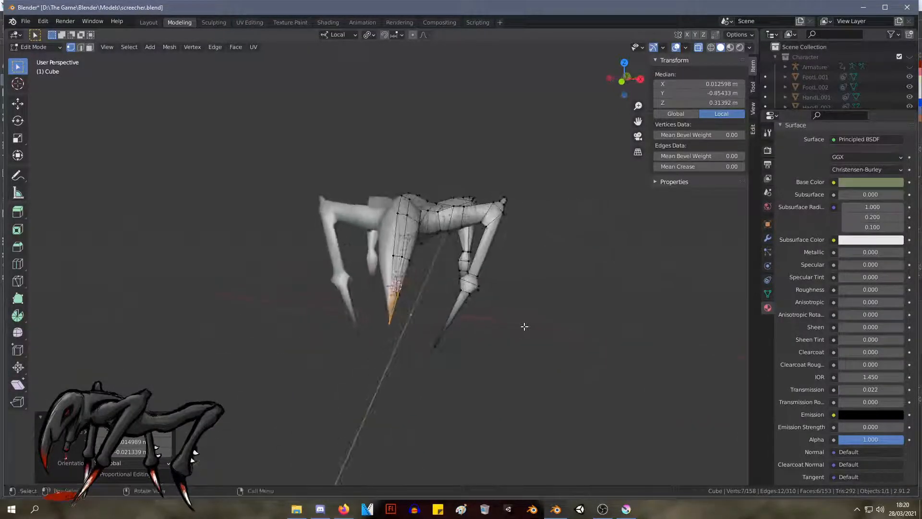
{"action": "middle_click_drag", "start_coordinate": [506, 270], "coordinate": [392, 281]}
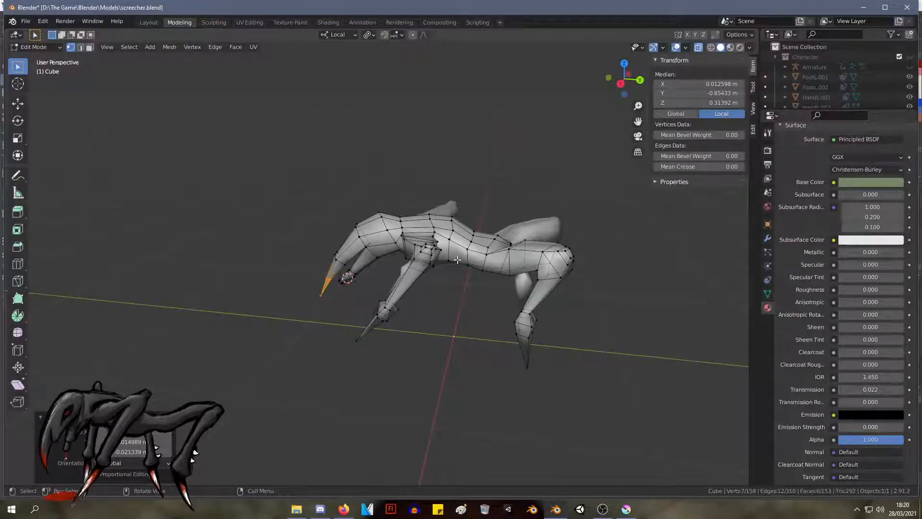
{"action": "middle_click_drag", "start_coordinate": [374, 259], "coordinate": [495, 207]}
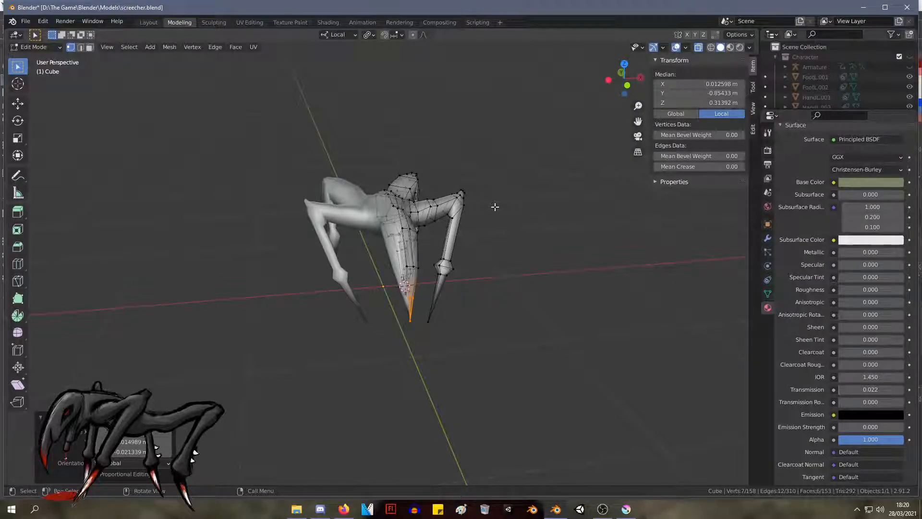
{"action": "middle_click_drag", "start_coordinate": [353, 312], "coordinate": [411, 245]}
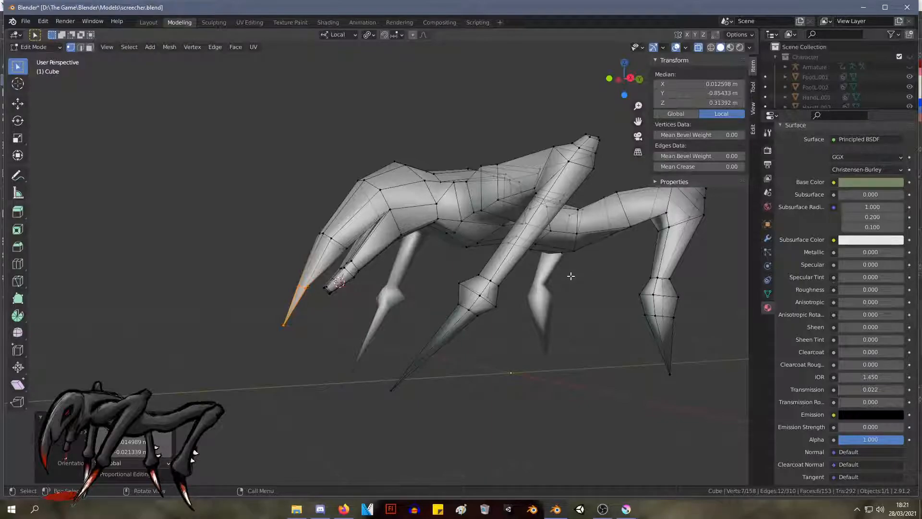
Step: Scale the vertex ring at the base of the rear claw, below the ankle, to 0.894
{"action": "middle_click_drag", "start_coordinate": [649, 259], "coordinate": [587, 327]}
{"action": "scroll", "coordinate": [474, 330], "scroll_direction": "up", "scroll_amount": 3}
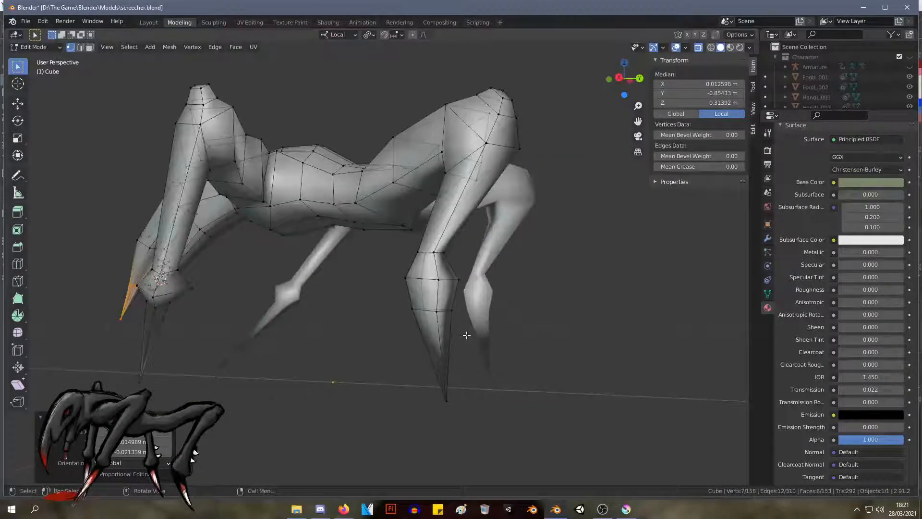
{"action": "left_click_drag", "start_coordinate": [461, 330], "coordinate": [395, 291]}
{"action": "key", "text": "s"}
{"action": "left_click", "coordinate": [485, 323]}
{"action": "middle_click_drag", "start_coordinate": [485, 323], "coordinate": [563, 323]}
Step: Slide the rear claw's base ring up toward the ankle and scale it to 0.786
{"action": "key", "text": "g"}
{"action": "key", "text": "g"}
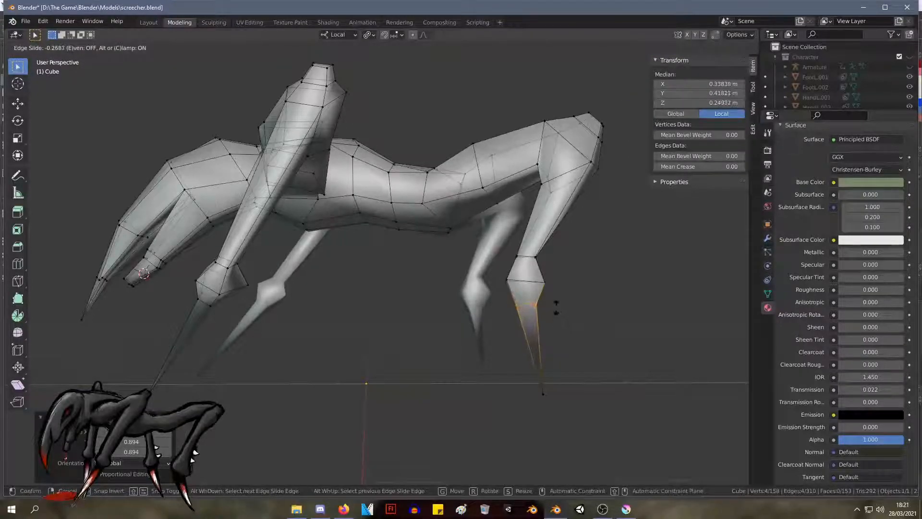
{"action": "left_click", "coordinate": [557, 308]}
{"action": "key", "text": "s"}
{"action": "left_click", "coordinate": [551, 308]}
{"action": "middle_click_drag", "start_coordinate": [556, 309], "coordinate": [656, 317]}
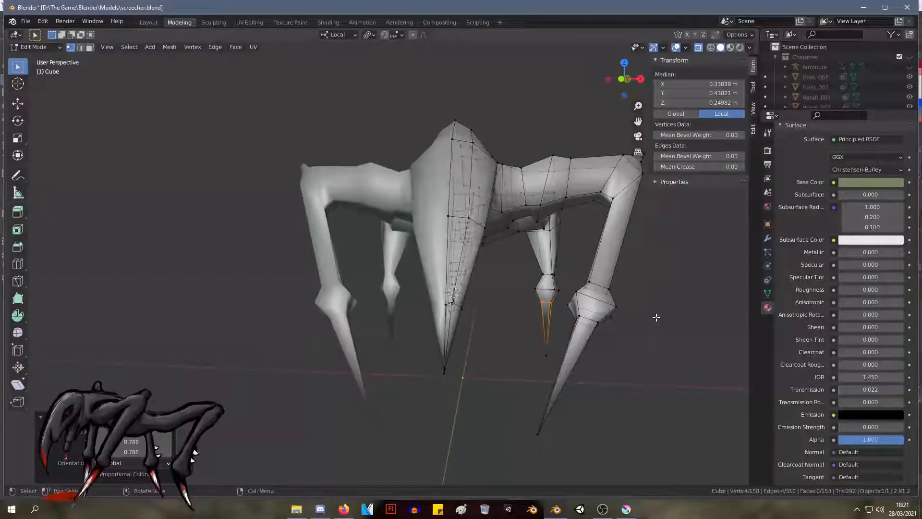
{"action": "middle_click_drag", "start_coordinate": [559, 288], "coordinate": [229, 268]}
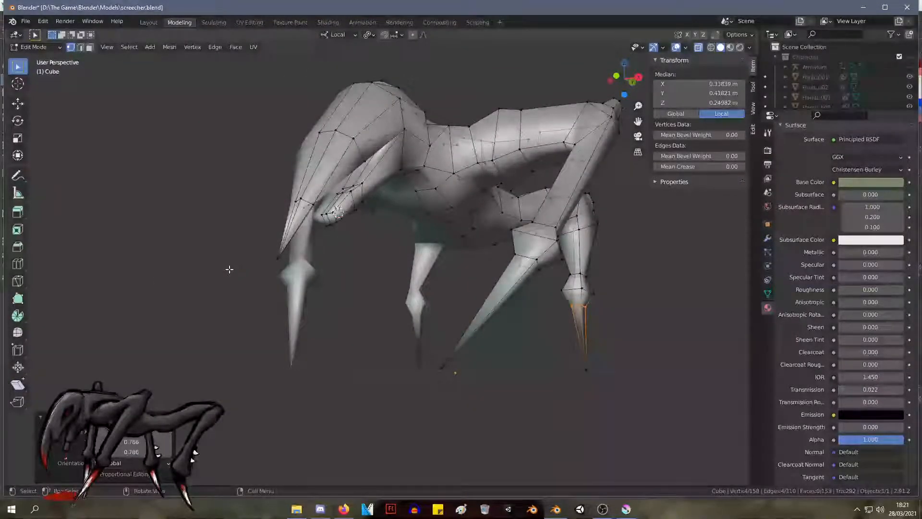
{"action": "middle_click_drag", "start_coordinate": [277, 291], "coordinate": [85, 315]}
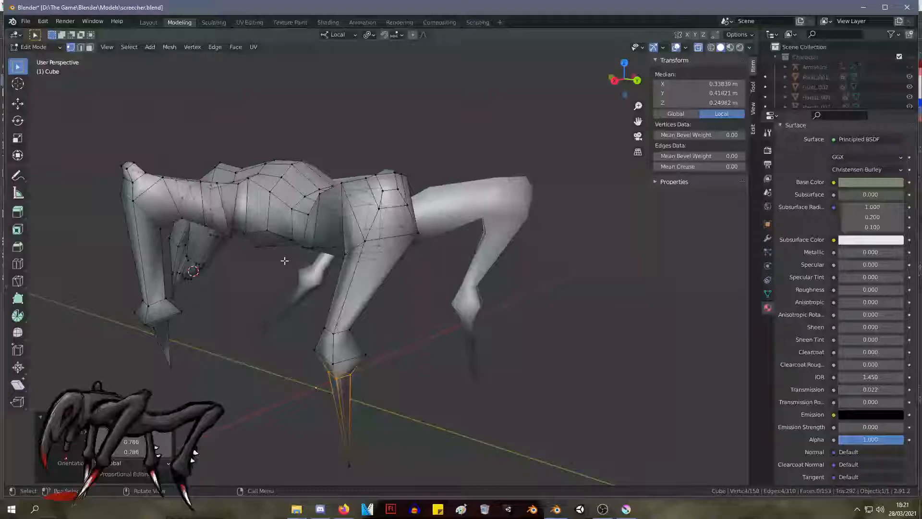
{"action": "middle_click_drag", "start_coordinate": [129, 178], "coordinate": [229, 180]}
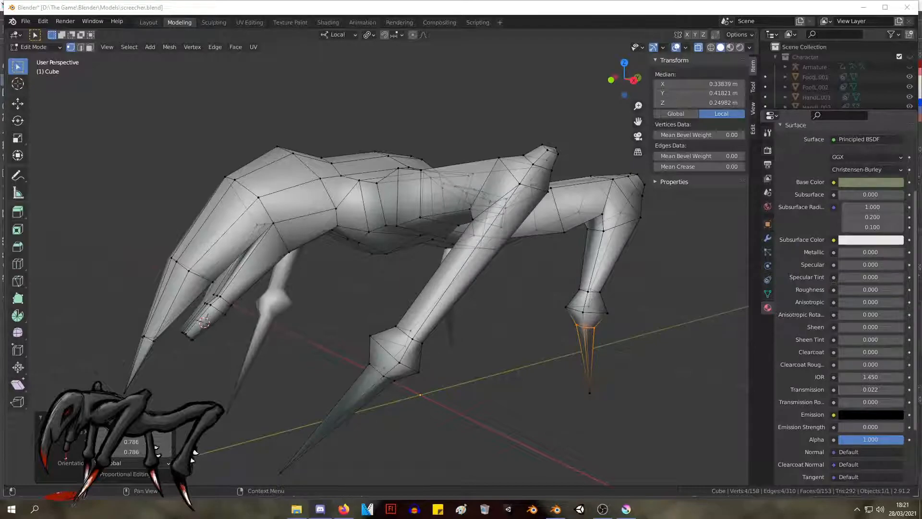
{"action": "key", "text": "alt+Tab"}
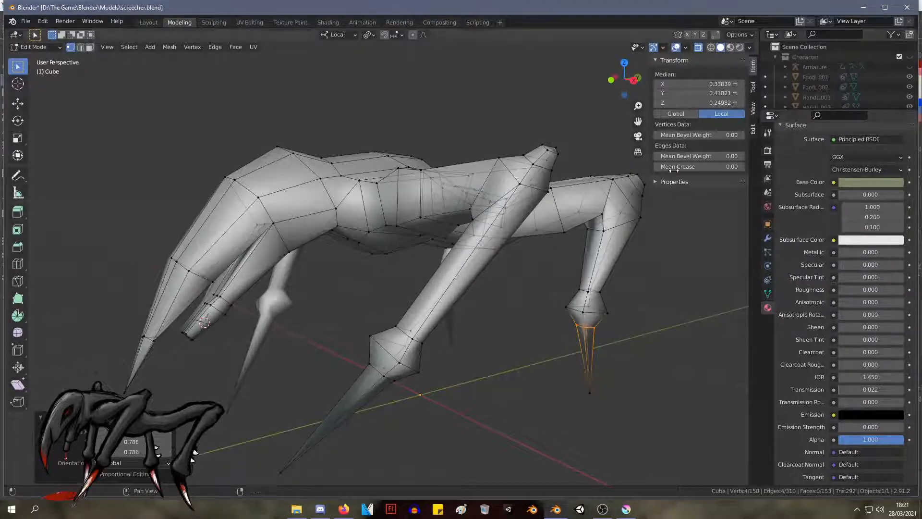
{"action": "scroll", "coordinate": [408, 201], "scroll_direction": "down", "scroll_amount": 8}
Step: Rotate the creature's midsection behind the shoulder by about 6.4° and move it slightly downward
{"action": "middle_click_drag", "start_coordinate": [465, 212], "coordinate": [488, 269]}
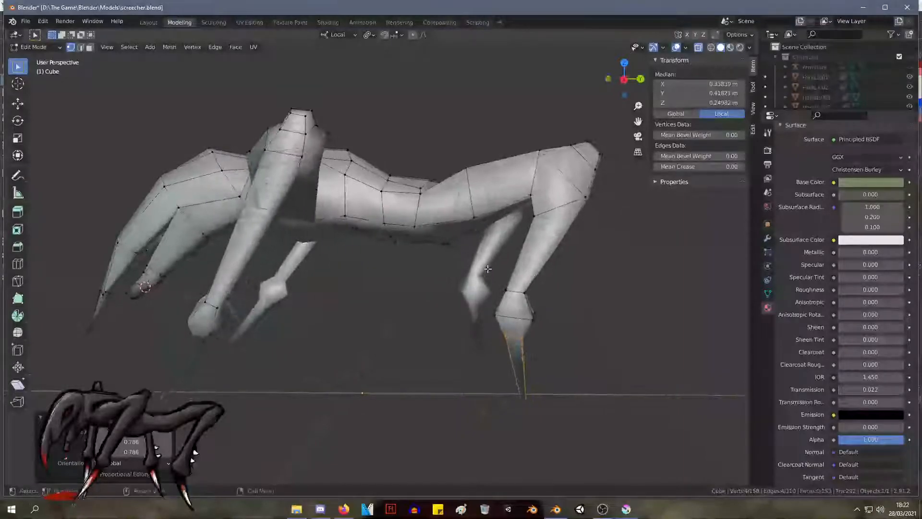
{"action": "left_click_drag", "start_coordinate": [489, 260], "coordinate": [339, 116]}
{"action": "key", "text": "r"}
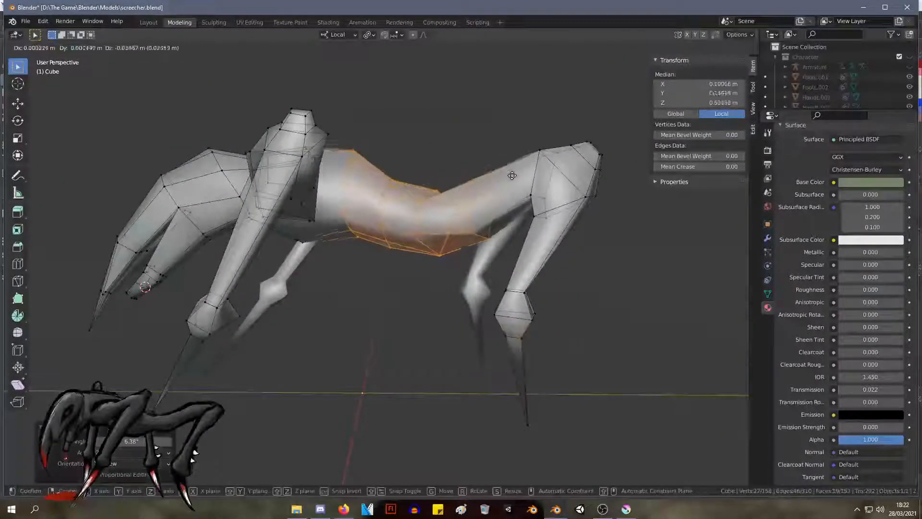
{"action": "left_click", "coordinate": [503, 185]}
Step: Lower the rear knee's vertices by about 0.069 m and shift them slightly toward the body
{"action": "left_click_drag", "start_coordinate": [640, 293], "coordinate": [510, 88]}
{"action": "key", "text": "g"}
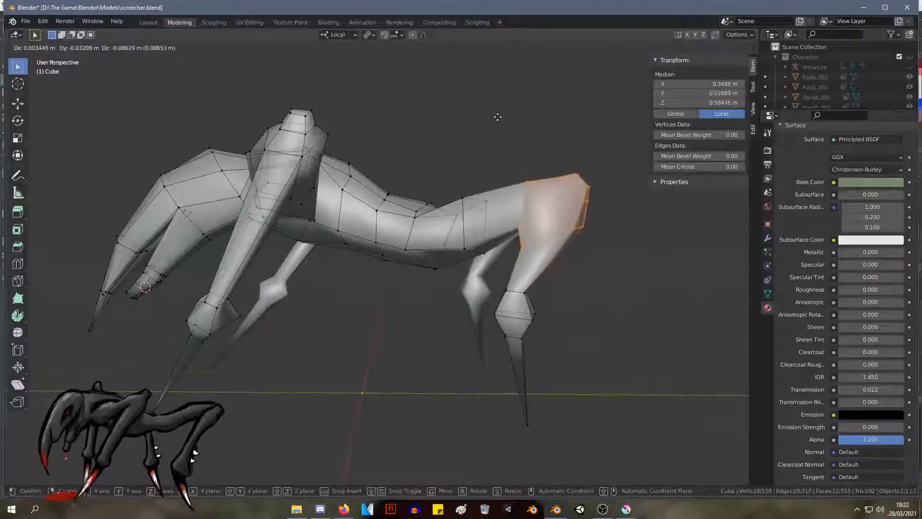
{"action": "left_click", "coordinate": [500, 113]}
Step: Select the rear torso together with the whole rear leg and move them slightly inward toward the centre line
{"action": "middle_click_drag", "start_coordinate": [500, 113], "coordinate": [380, 237]}
{"action": "left_click_drag", "start_coordinate": [317, 342], "coordinate": [262, 307]}
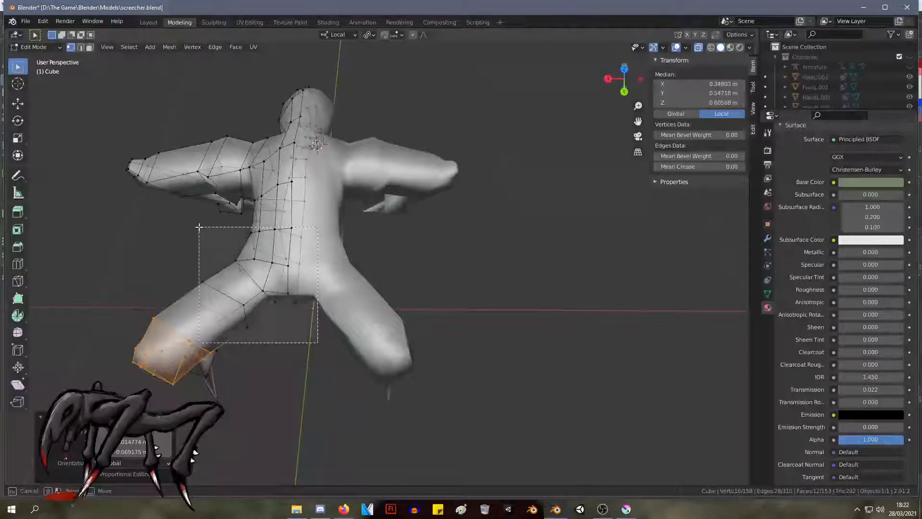
{"action": "left_click_drag", "start_coordinate": [198, 227], "coordinate": [199, 226]}
{"action": "left_click_drag", "start_coordinate": [283, 432], "coordinate": [103, 288], "text": "shift"}
{"action": "key", "text": "g"}
{"action": "left_click", "coordinate": [128, 306]}
{"action": "key", "text": "r"}
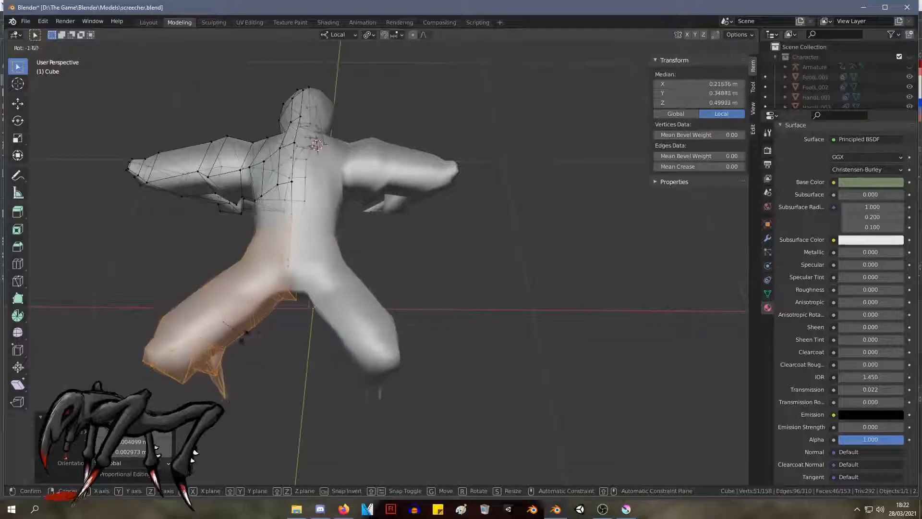
{"action": "left_click", "coordinate": [264, 340]}
{"action": "key", "text": "g"}
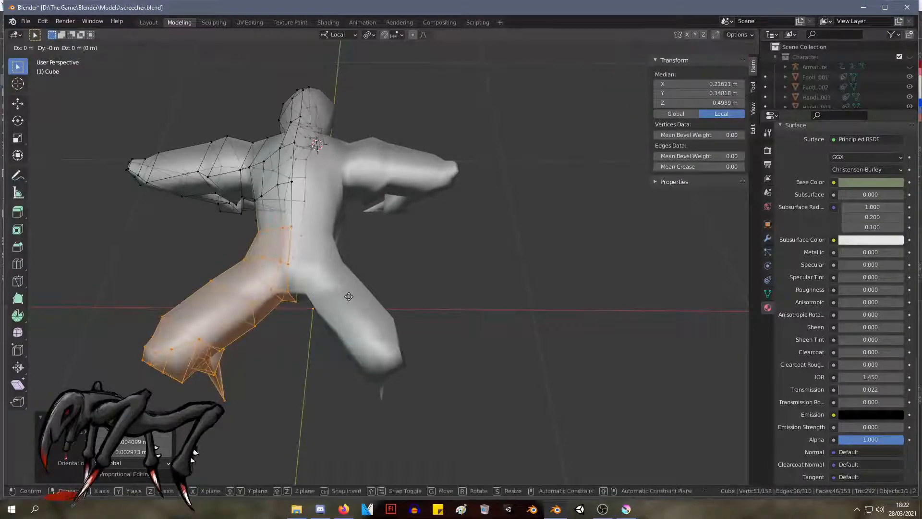
{"action": "key", "text": "r"}
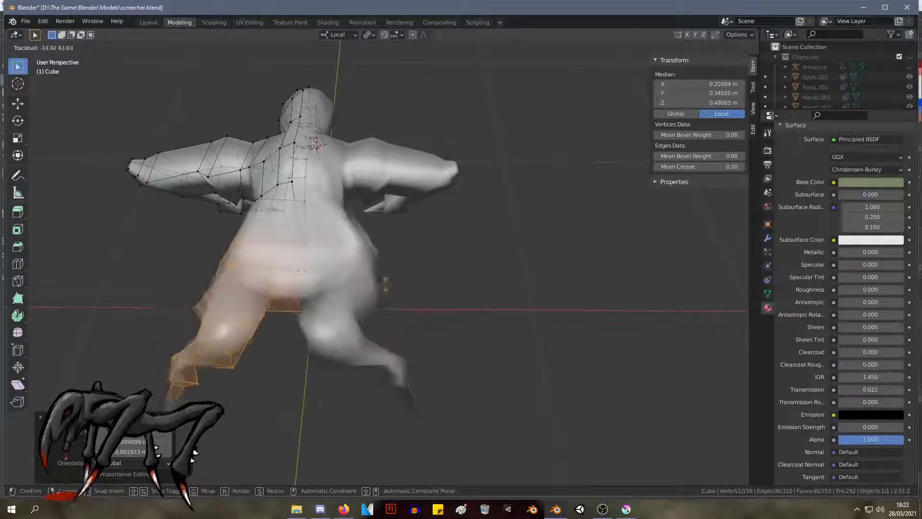
{"action": "right_click", "coordinate": [309, 288]}
{"action": "middle_click_drag", "start_coordinate": [308, 288], "coordinate": [356, 279]}
{"action": "key", "text": "r"}
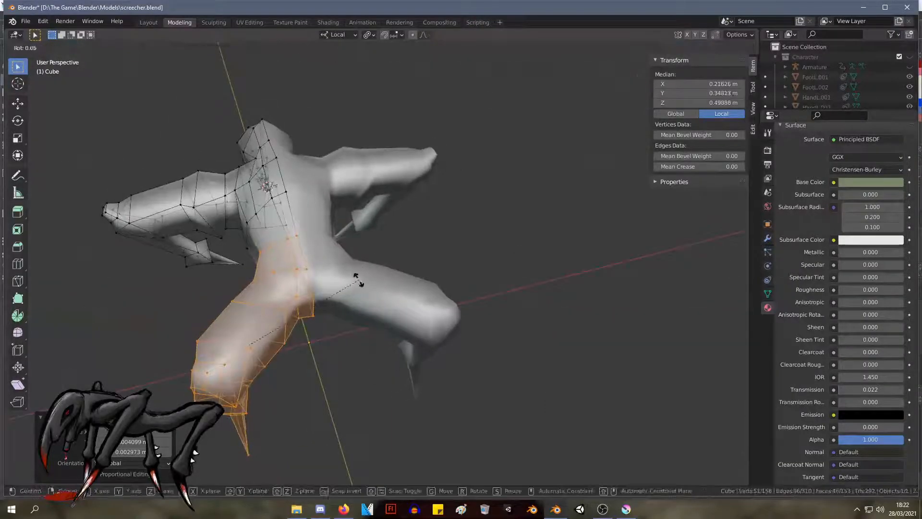
{"action": "key", "text": "x"}
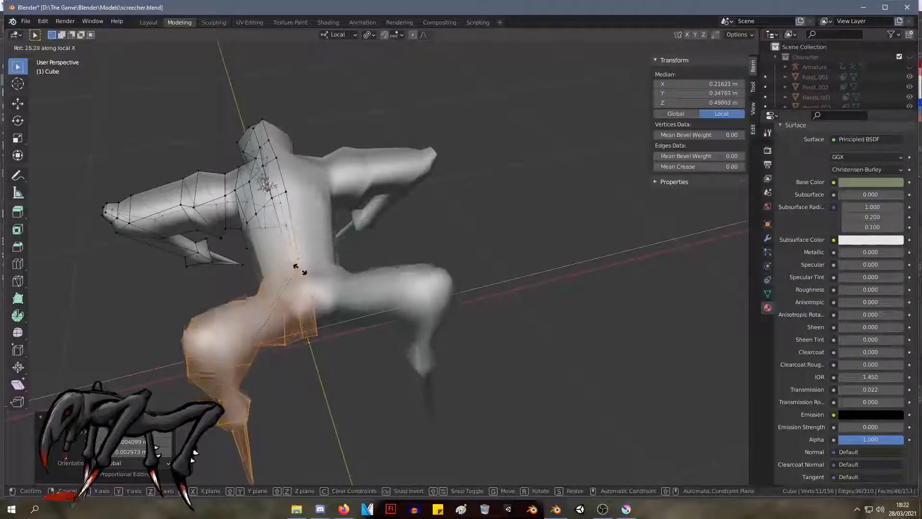
{"action": "key", "text": "y"}
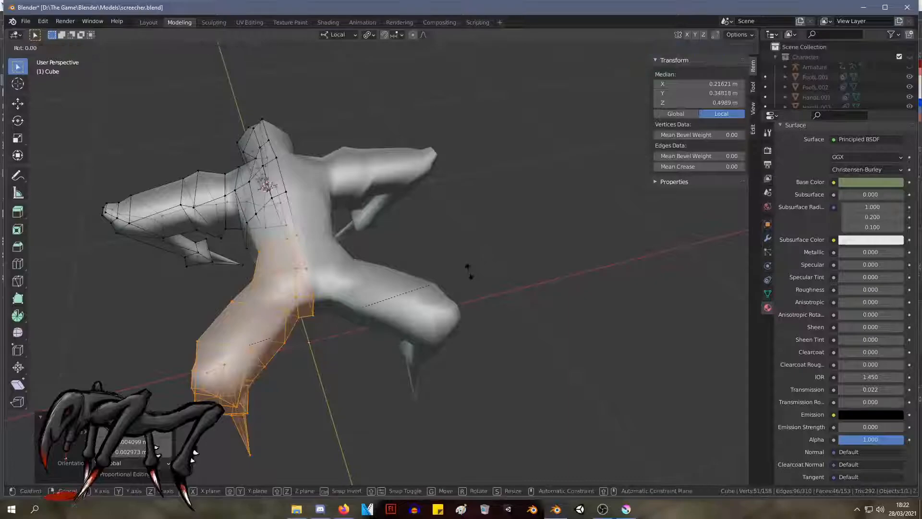
{"action": "left_click", "coordinate": [398, 263]}
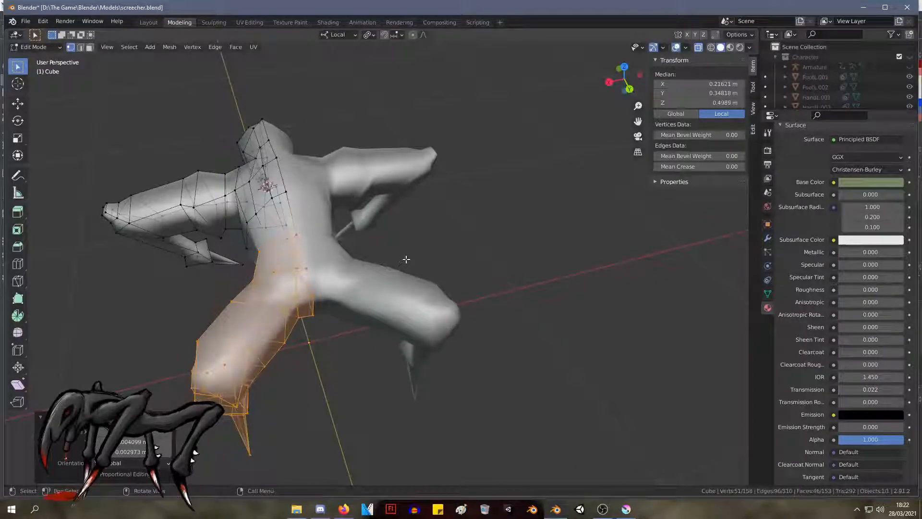
Step: Rotate the rear torso and leg 15.7° about local Z, turn them back the opposite way, and nudge their position
{"action": "key", "text": "r"}
{"action": "key", "text": "z"}
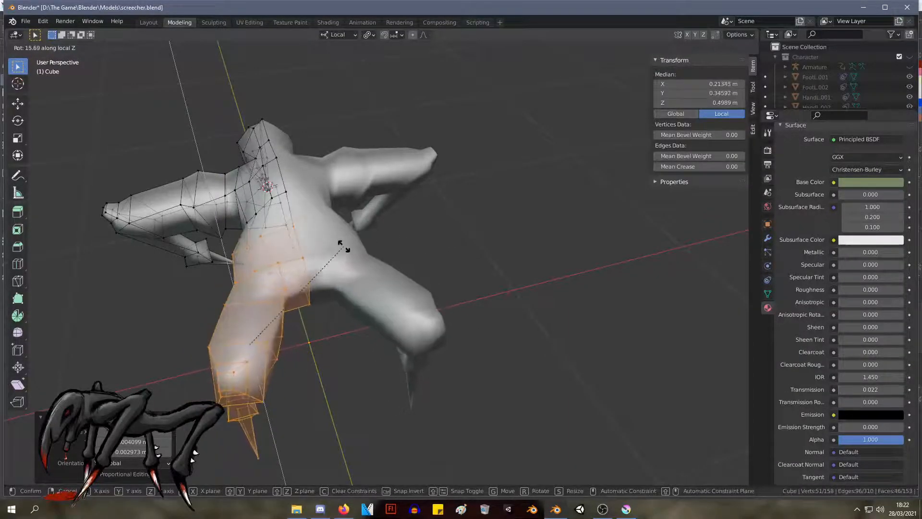
{"action": "left_click", "coordinate": [344, 246]}
{"action": "key", "text": "r"}
{"action": "key", "text": "z"}
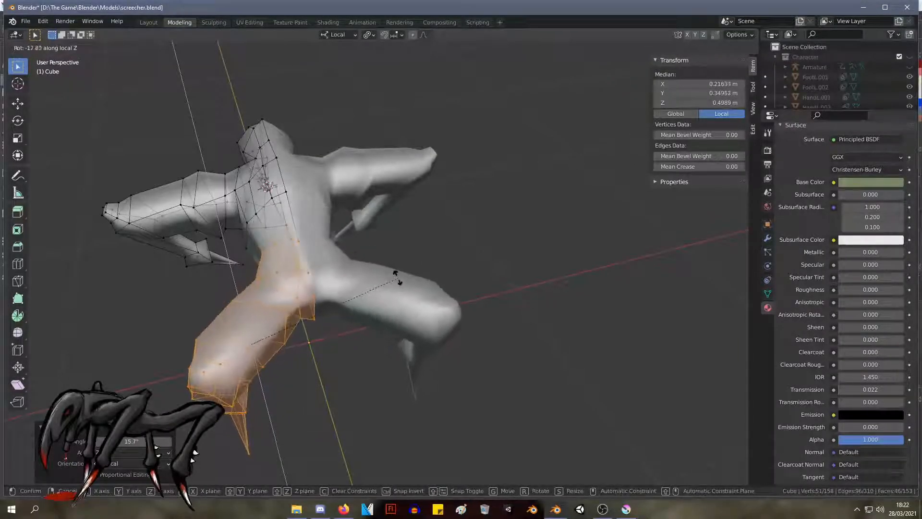
{"action": "left_click", "coordinate": [390, 270]}
{"action": "key", "text": "g"}
{"action": "left_click", "coordinate": [397, 263]}
Step: Move the rear knee's vertices forward about 0.033 m and down about 0.018 m
{"action": "middle_click_drag", "start_coordinate": [397, 264], "coordinate": [509, 217]}
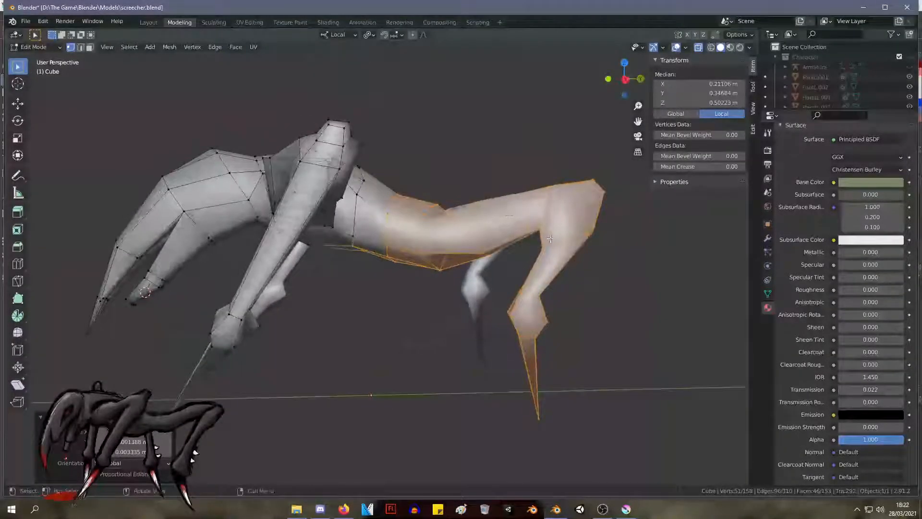
{"action": "left_click_drag", "start_coordinate": [632, 297], "coordinate": [525, 134]}
{"action": "key", "text": "g"}
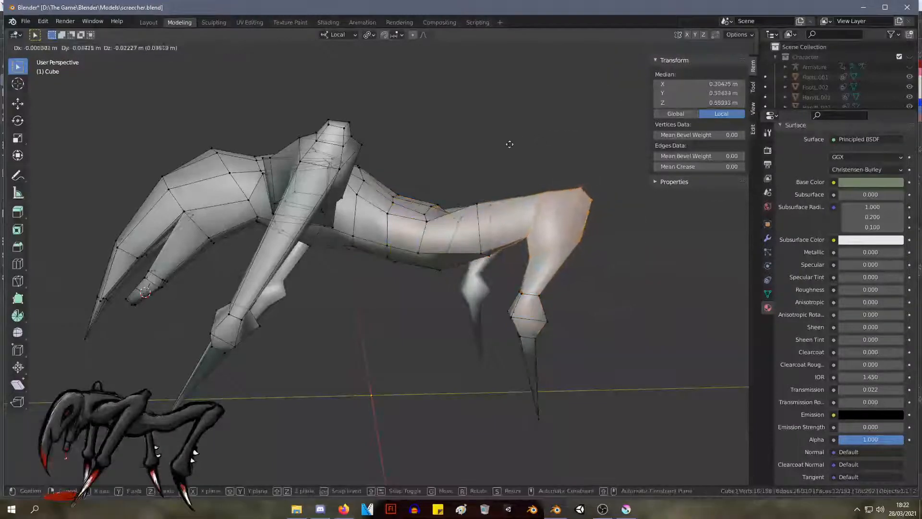
{"action": "left_click", "coordinate": [511, 143]}
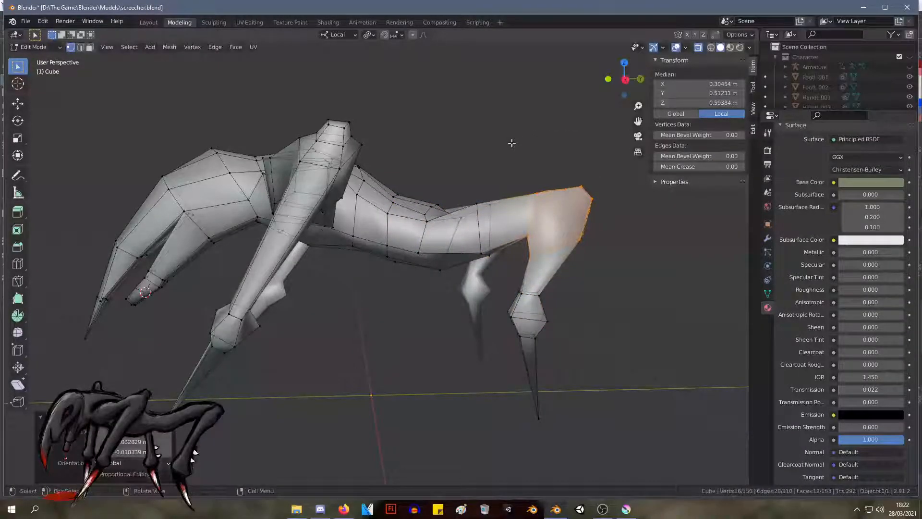
Step: Move the two vertices in the dip of the lower back forward about 0.018 m and down about 0.019 m
{"action": "middle_click_drag", "start_coordinate": [532, 194], "coordinate": [219, 188]}
{"action": "middle_click_drag", "start_coordinate": [288, 138], "coordinate": [409, 127]}
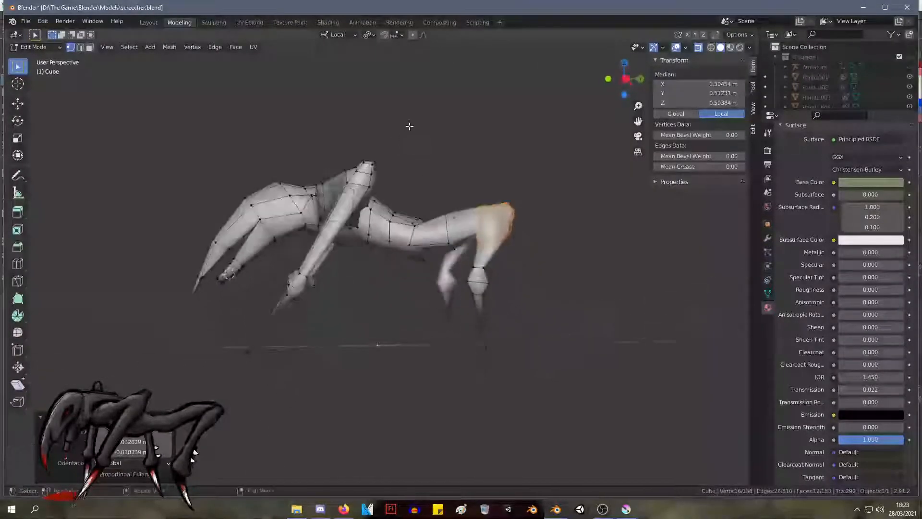
{"action": "scroll", "coordinate": [409, 127], "scroll_direction": "up", "scroll_amount": 2}
{"action": "middle_click_drag", "start_coordinate": [428, 159], "coordinate": [417, 178]}
{"action": "left_click_drag", "start_coordinate": [430, 227], "coordinate": [431, 227]}
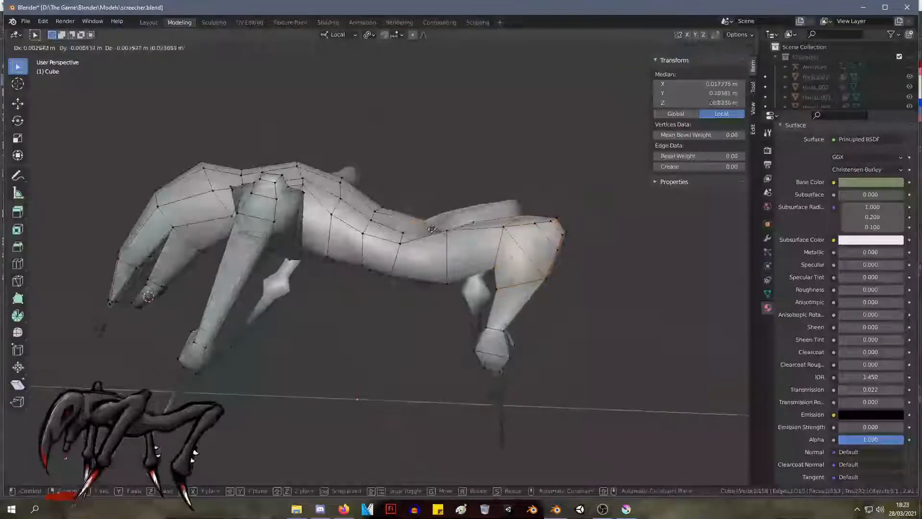
{"action": "middle_click_drag", "start_coordinate": [431, 226], "coordinate": [450, 198]}
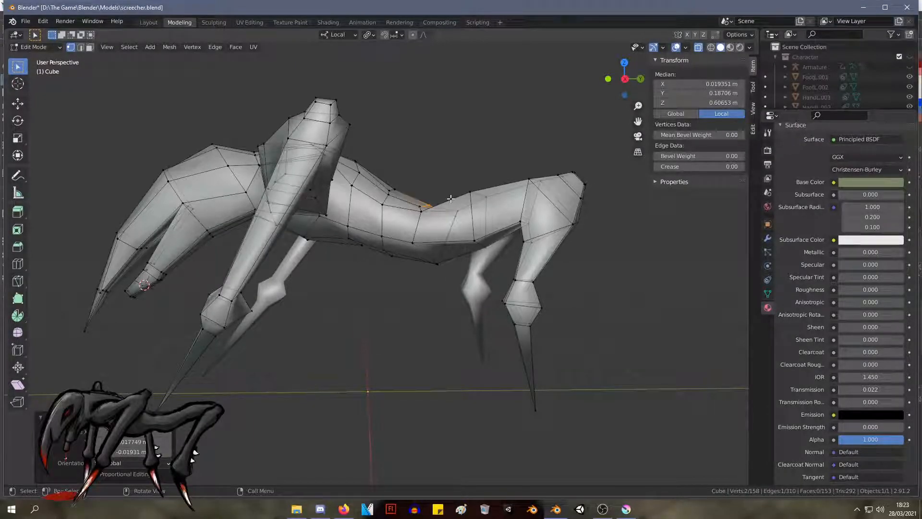
Step: Move the vertex beside the centre line at the top of the hip
{"action": "middle_click_drag", "start_coordinate": [440, 164], "coordinate": [358, 368]}
{"action": "left_click", "coordinate": [327, 361]}
{"action": "key", "text": "g"}
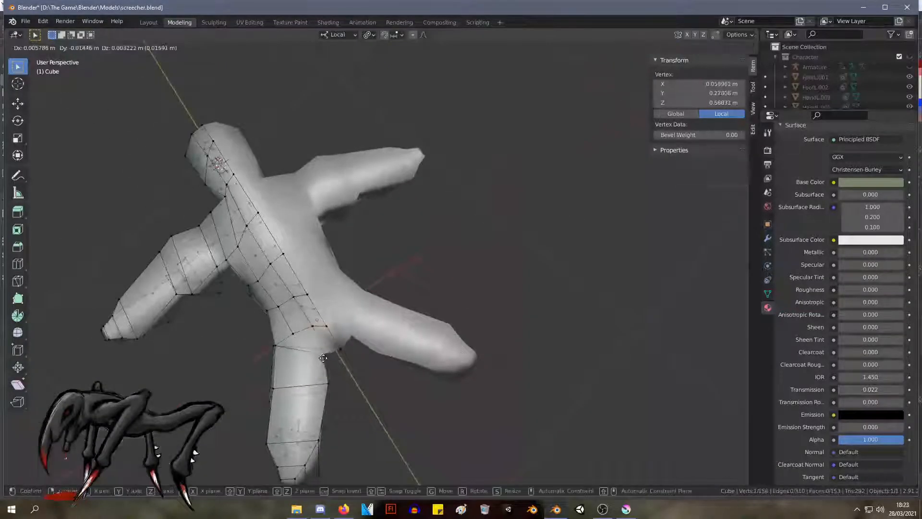
{"action": "left_click", "coordinate": [328, 358]}
{"action": "middle_click_drag", "start_coordinate": [372, 364], "coordinate": [444, 328]}
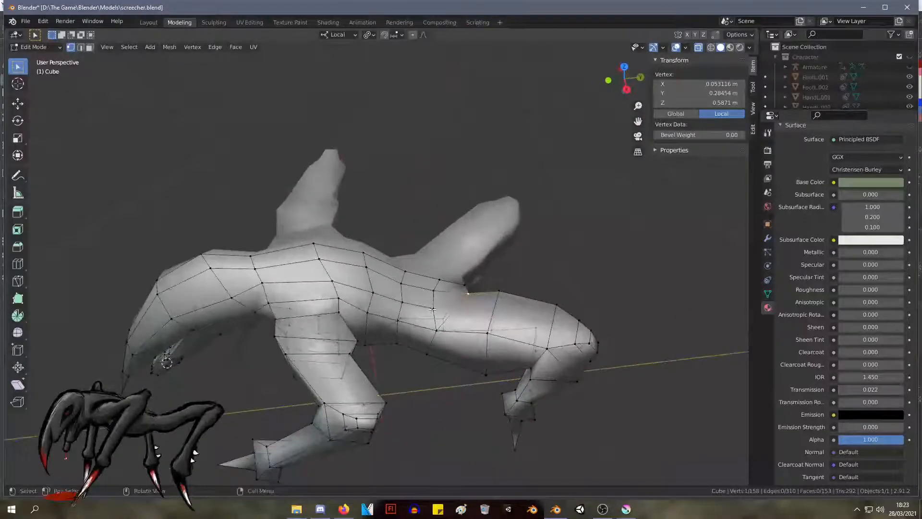
Step: Reposition the vertex on the side of the hip, sliding it along its edge, and clear the selection
{"action": "left_click", "coordinate": [438, 330]}
{"action": "key", "text": "g"}
{"action": "left_click", "coordinate": [454, 325]}
{"action": "middle_click_drag", "start_coordinate": [454, 328], "coordinate": [568, 257]}
{"action": "key", "text": "g"}
{"action": "left_click", "coordinate": [508, 315]}
{"action": "key", "text": "g"}
{"action": "key", "text": "g"}
{"action": "left_click", "coordinate": [484, 273]}
{"action": "left_click", "coordinate": [607, 301]}
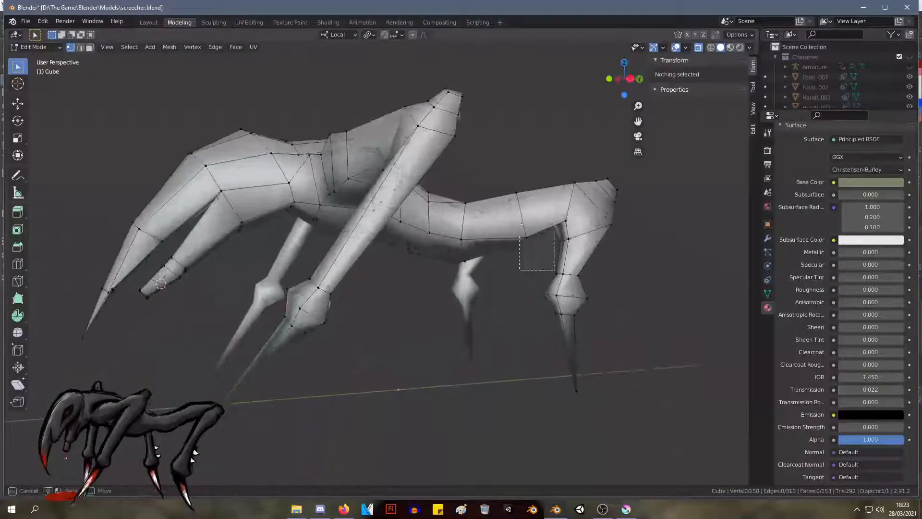
Step: Select the ring of vertices around the middle of the rear thigh and scale it to 1.035
{"action": "left_click_drag", "start_coordinate": [519, 205], "coordinate": [519, 206]}
{"action": "key", "text": "s"}
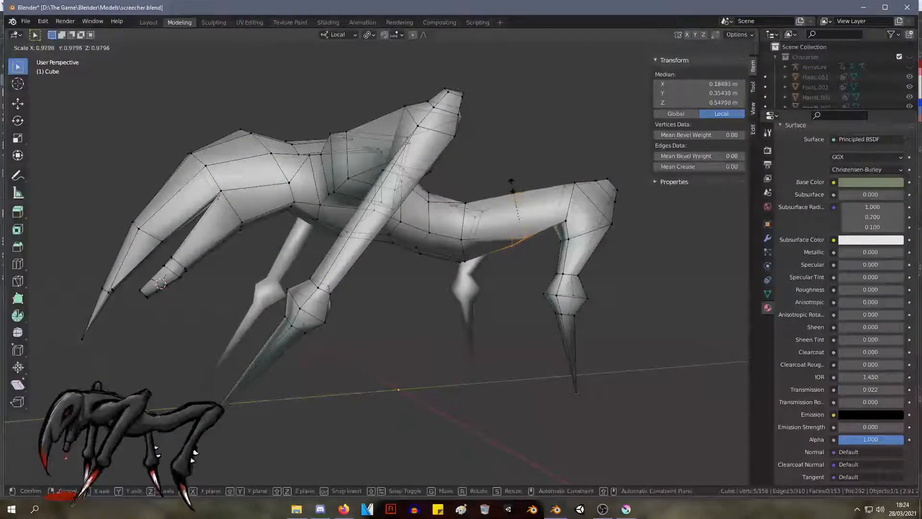
{"action": "left_click", "coordinate": [160, 284]}
{"action": "middle_click_drag", "start_coordinate": [161, 284], "coordinate": [455, 232]}
{"action": "middle_click_drag", "start_coordinate": [373, 280], "coordinate": [526, 261]}
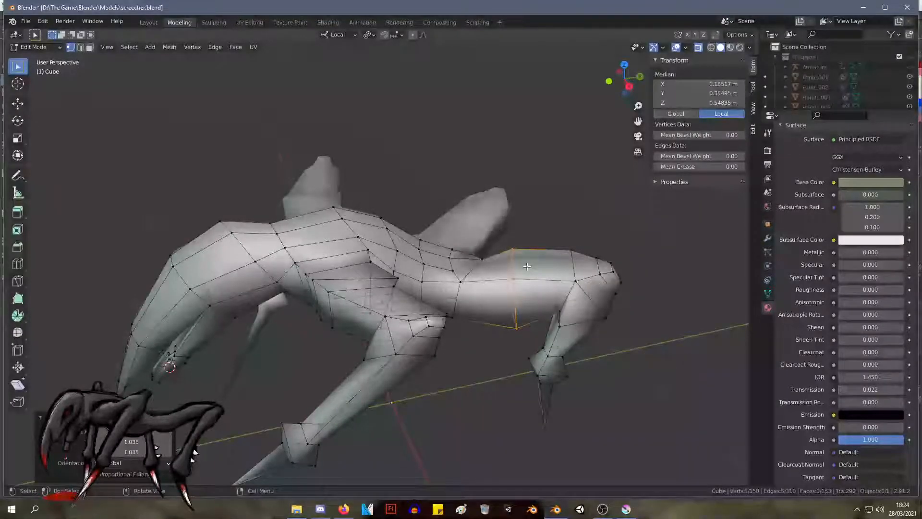
{"action": "key", "text": "alt+Tab"}
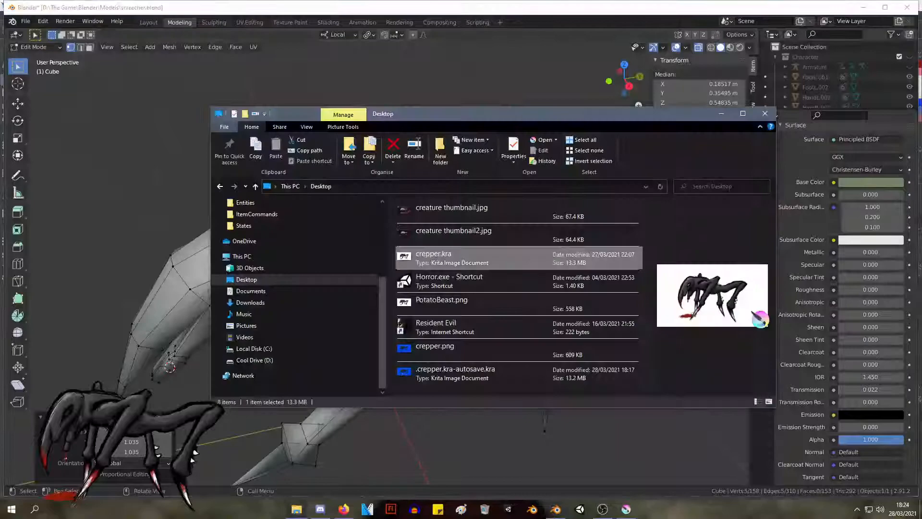
{"action": "left_click_drag", "start_coordinate": [581, 115], "coordinate": [921, 75]}
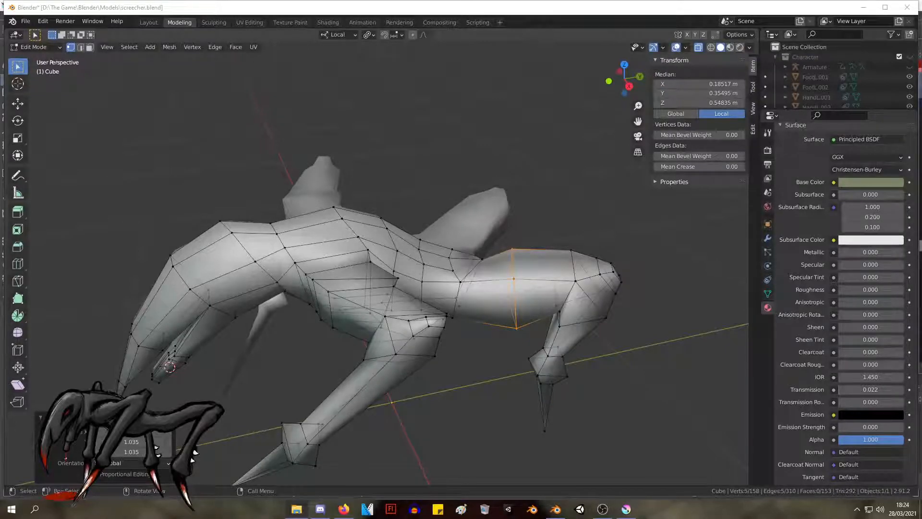
{"action": "key", "text": "alt+Tab"}
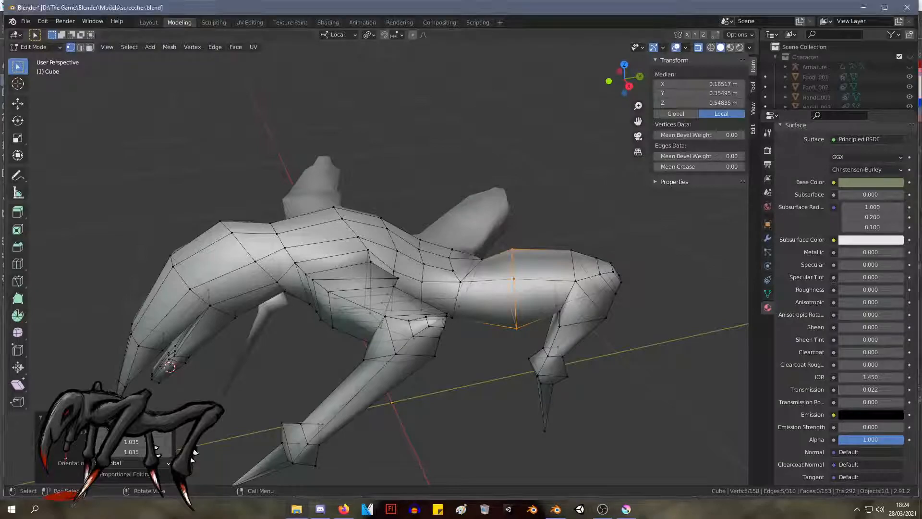
Step: Select two vertices on the flank where the rear leg joins the body and scale them to 0.678
{"action": "middle_click_drag", "start_coordinate": [384, 240], "coordinate": [403, 336]}
{"action": "middle_click_drag", "start_coordinate": [311, 250], "coordinate": [308, 227]}
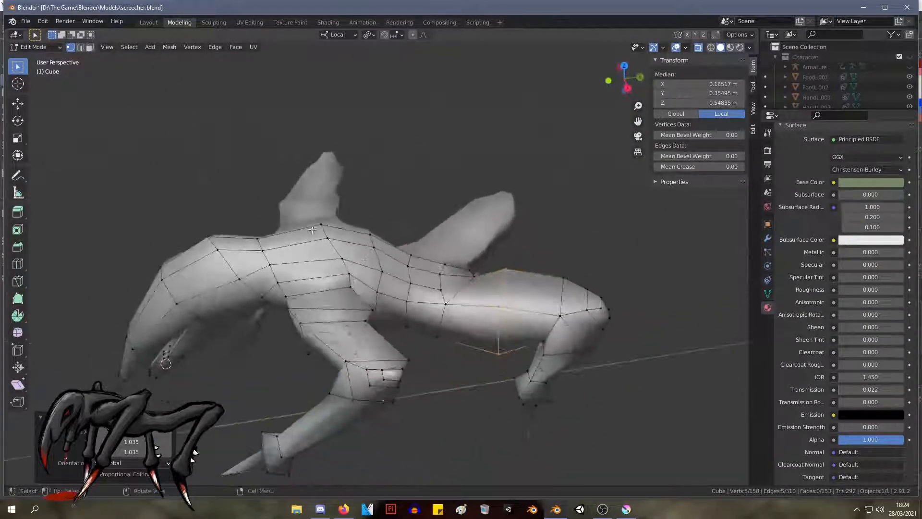
{"action": "left_click", "coordinate": [441, 339], "text": "alt"}
{"action": "left_click", "coordinate": [427, 338]}
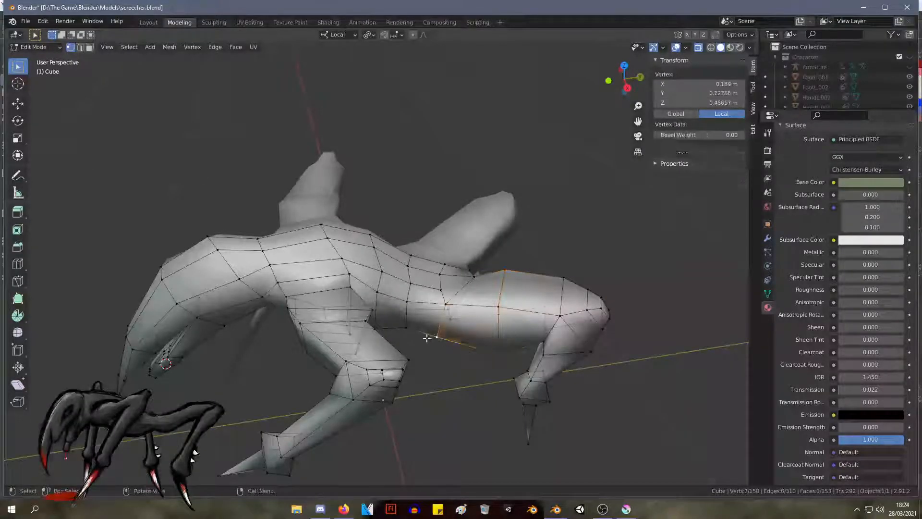
{"action": "left_click", "coordinate": [443, 308], "text": "shift"}
{"action": "key", "text": "s"}
{"action": "left_click", "coordinate": [485, 339]}
Step: Move the hip vertices where the thigh meets the rump forward, and adjust the centre-line vertex there
{"action": "middle_click_drag", "start_coordinate": [485, 340], "coordinate": [373, 419]}
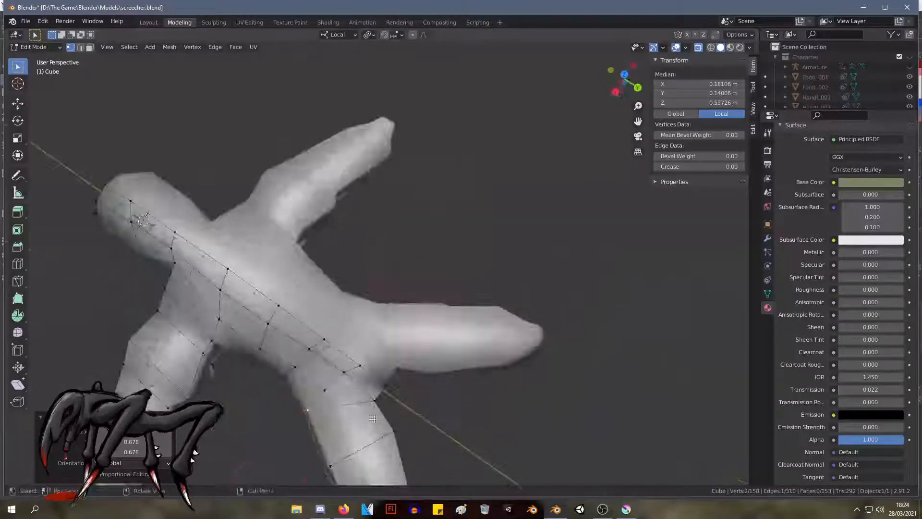
{"action": "key", "text": "g"}
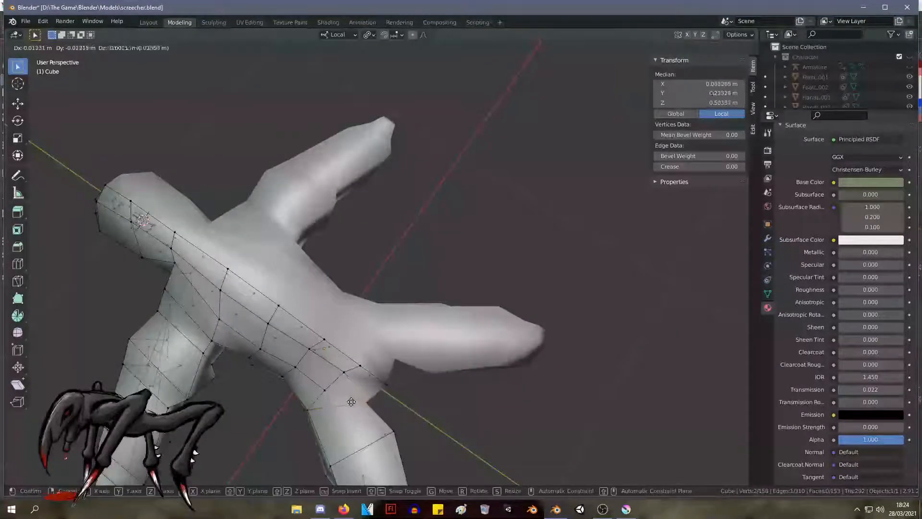
{"action": "left_click", "coordinate": [356, 404]}
{"action": "left_click", "coordinate": [374, 405]}
{"action": "key", "text": "g"}
{"action": "left_click", "coordinate": [369, 400]}
Step: Move the vertices under the rear thigh, and shift the two above them forward about 0.016 m
{"action": "middle_click_drag", "start_coordinate": [369, 399], "coordinate": [556, 240]}
{"action": "key", "text": "g"}
{"action": "left_click", "coordinate": [298, 298]}
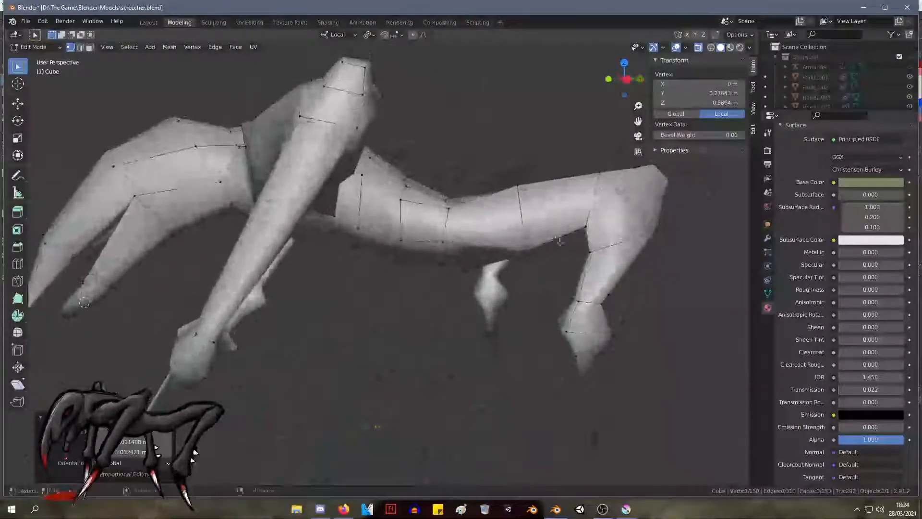
{"action": "left_click", "coordinate": [533, 242], "text": "shift"}
{"action": "key", "text": "g"}
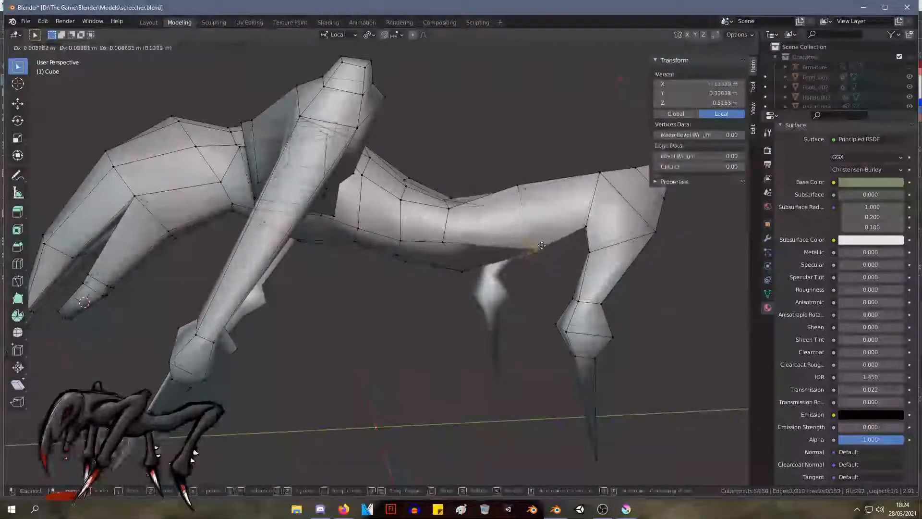
{"action": "left_click", "coordinate": [543, 245]}
{"action": "key", "text": "g"}
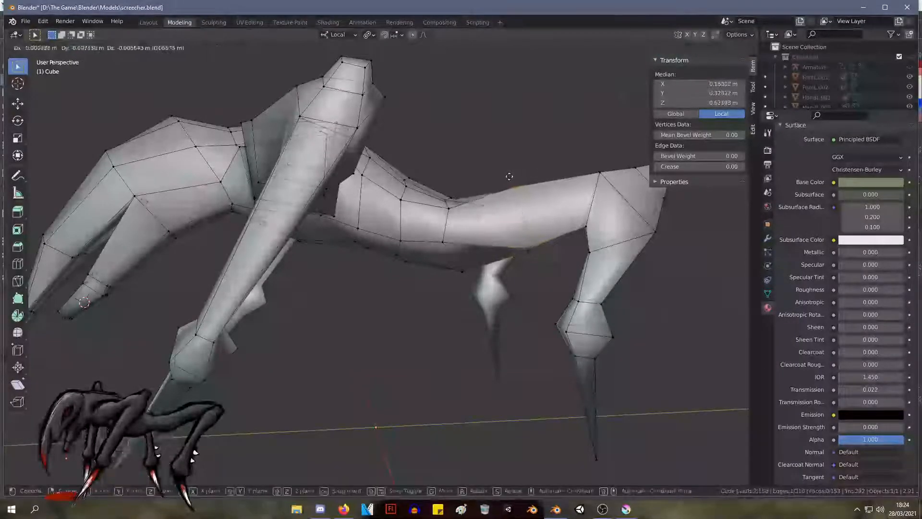
{"action": "left_click", "coordinate": [507, 176]}
Step: Narrow the upper rear thigh by moving its inner vertex outward and its outer vertex inward
{"action": "middle_click_drag", "start_coordinate": [551, 237], "coordinate": [536, 255]}
{"action": "scroll", "coordinate": [536, 255], "scroll_direction": "down", "scroll_amount": 5}
{"action": "middle_click_drag", "start_coordinate": [461, 271], "coordinate": [401, 266]}
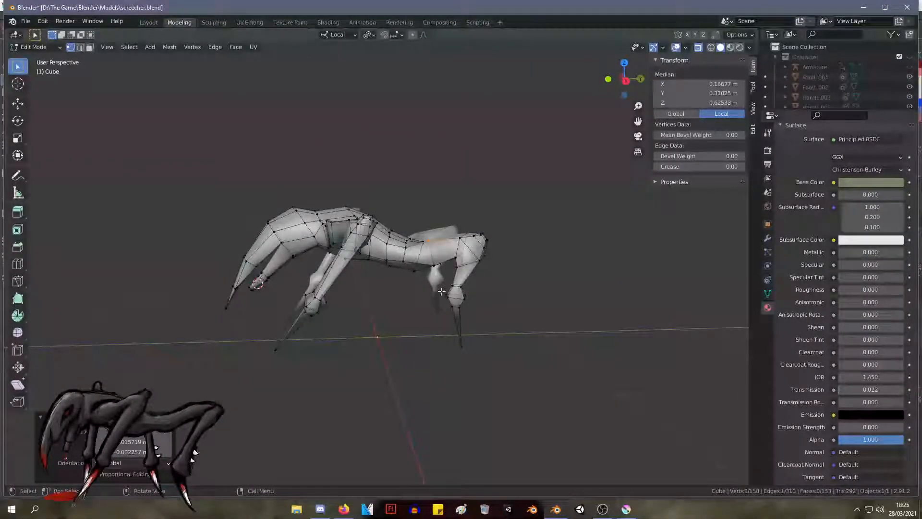
{"action": "middle_click_drag", "start_coordinate": [425, 291], "coordinate": [397, 352]}
{"action": "scroll", "coordinate": [509, 182], "scroll_direction": "up", "scroll_amount": 3}
{"action": "middle_click_drag", "start_coordinate": [511, 181], "coordinate": [469, 225], "text": "shift"}
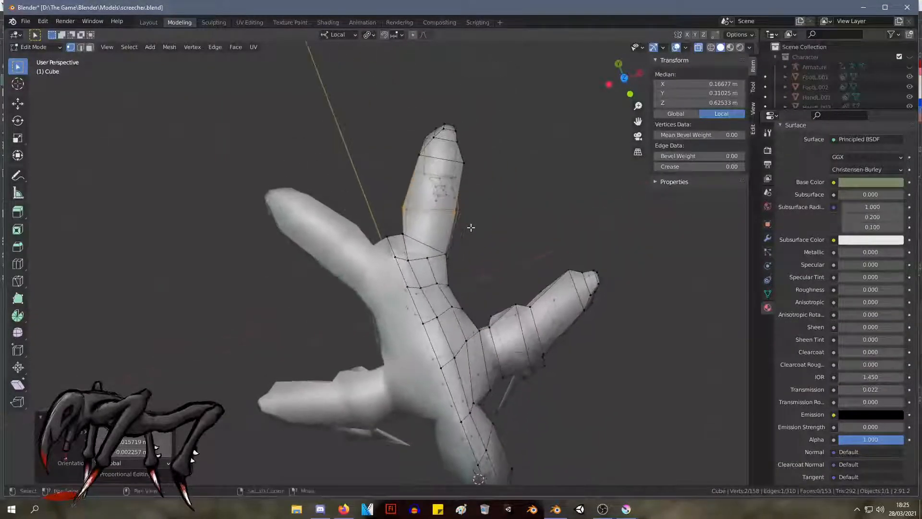
{"action": "key", "text": "g"}
{"action": "left_click_drag", "start_coordinate": [436, 201], "coordinate": [387, 189]}
{"action": "left_click", "coordinate": [463, 216]}
{"action": "key", "text": "g"}
{"action": "left_click", "coordinate": [394, 188]}
{"action": "left_click", "coordinate": [448, 214]}
{"action": "key", "text": "g"}
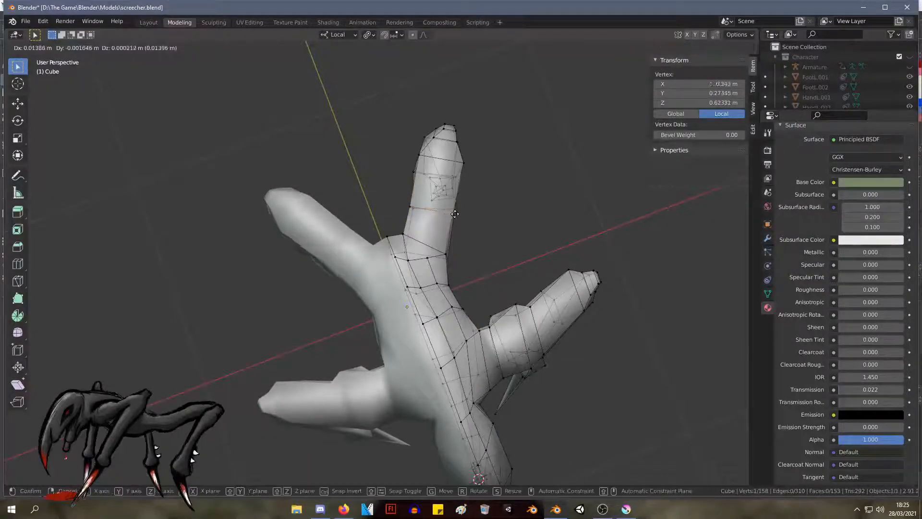
{"action": "left_click", "coordinate": [452, 212]}
Step: Move the two inner vertices of the rear leg near the knee away from the centre line
{"action": "left_click_drag", "start_coordinate": [406, 168], "coordinate": [414, 179], "text": "shift"}
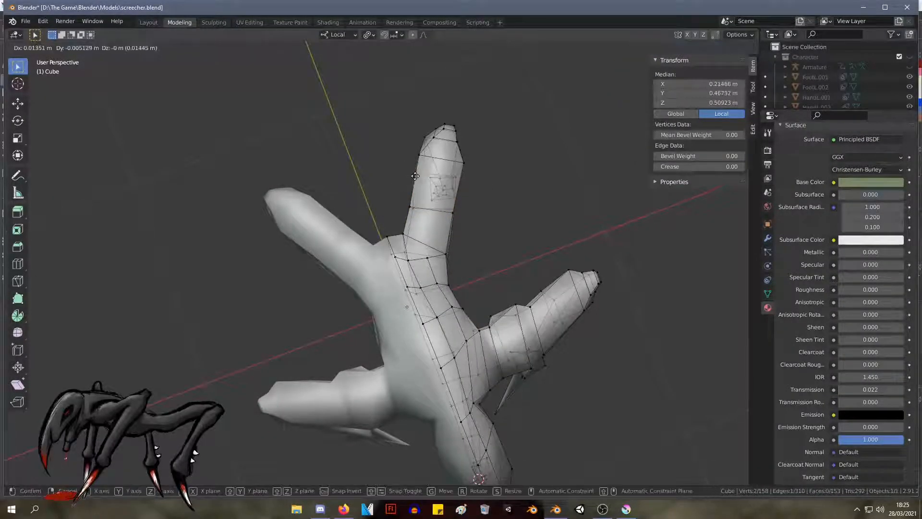
{"action": "left_click", "coordinate": [415, 174]}
{"action": "key", "text": "g"}
{"action": "left_click", "coordinate": [436, 209]}
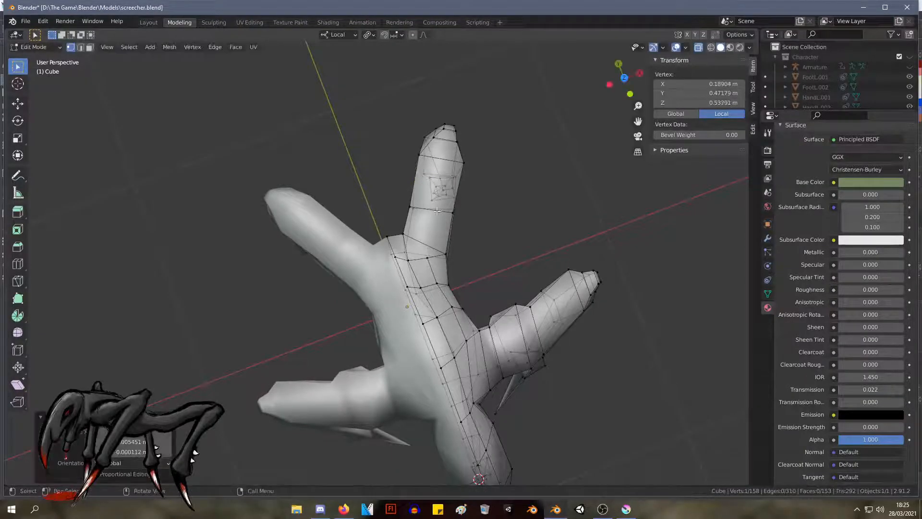
Step: Nudge the outer vertices of the rear thigh's middle ring, and move its inner vertices slightly outward
{"action": "left_click_drag", "start_coordinate": [452, 213], "coordinate": [448, 206]}
{"action": "key", "text": "g"}
{"action": "left_click", "coordinate": [462, 215]}
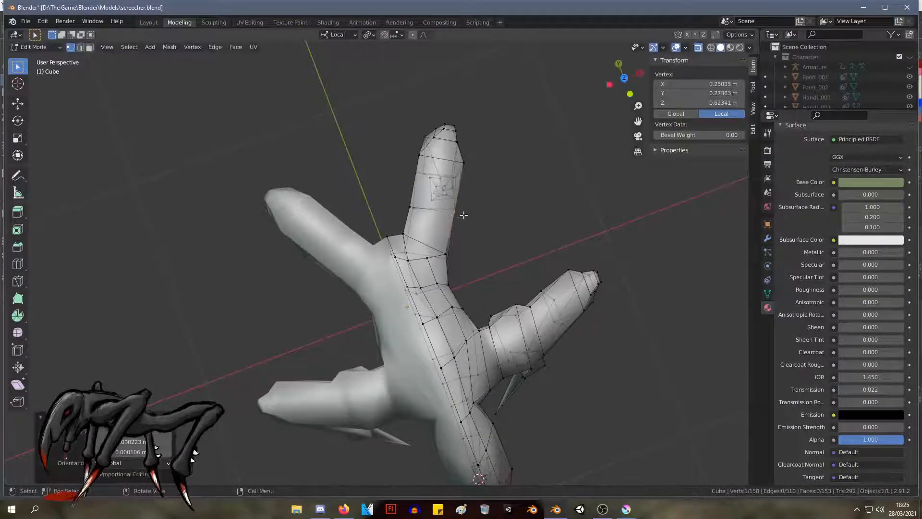
{"action": "left_click", "coordinate": [450, 208], "text": "shift"}
{"action": "left_click", "coordinate": [460, 222]}
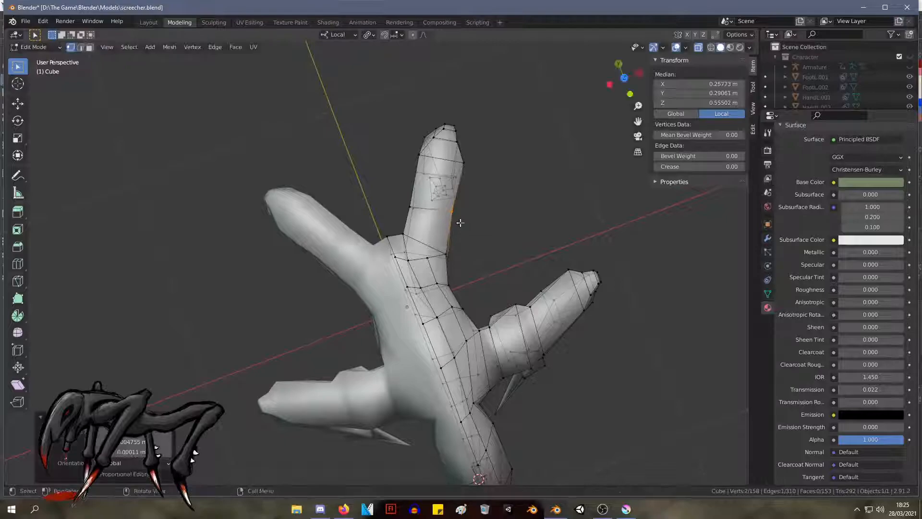
{"action": "left_click_drag", "start_coordinate": [395, 198], "coordinate": [394, 197]}
{"action": "key", "text": "g"}
{"action": "left_click", "coordinate": [402, 202]}
{"action": "middle_click_drag", "start_coordinate": [402, 202], "coordinate": [366, 136]}
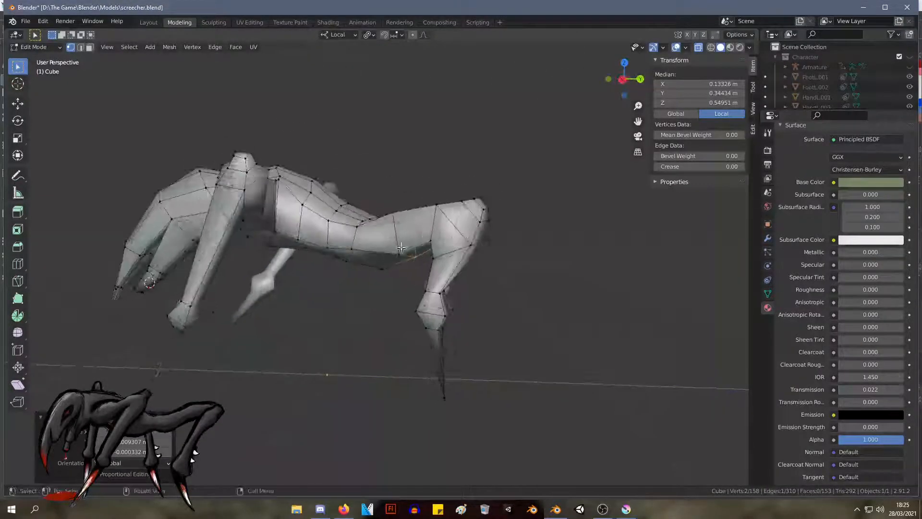
{"action": "left_click", "coordinate": [401, 258]}
{"action": "left_click", "coordinate": [400, 257], "text": "shift"}
{"action": "key", "text": "s"}
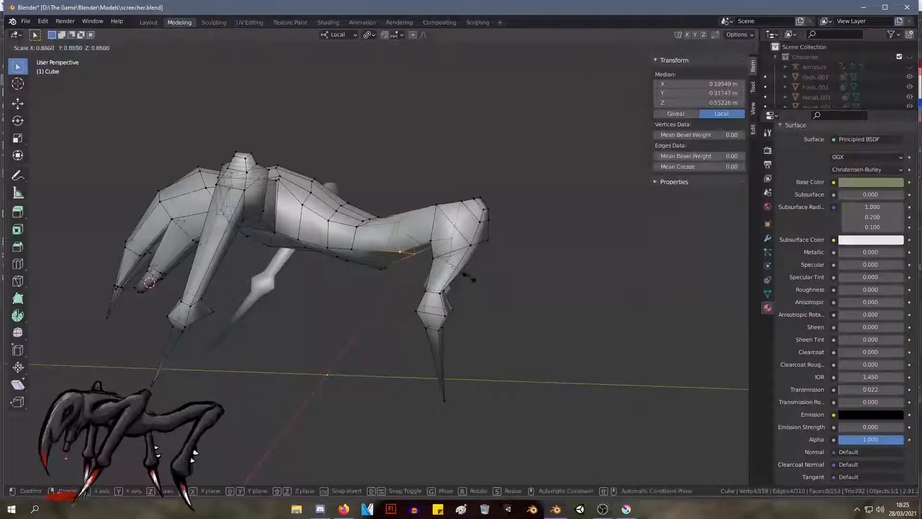
{"action": "right_click", "coordinate": [525, 261]}
Step: Nudge the lower flank vertex just ahead of the rear leg
{"action": "middle_click_drag", "start_coordinate": [525, 262], "coordinate": [416, 356]}
{"action": "left_click", "coordinate": [317, 253]}
{"action": "key", "text": "g"}
{"action": "left_click", "coordinate": [318, 249]}
{"action": "middle_click_drag", "start_coordinate": [317, 250], "coordinate": [494, 142]}
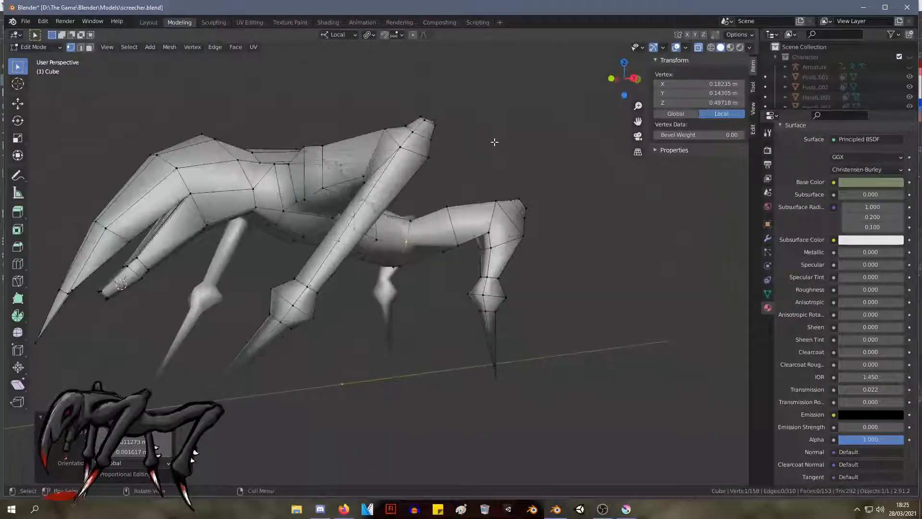
{"action": "right_click", "coordinate": [477, 180]}
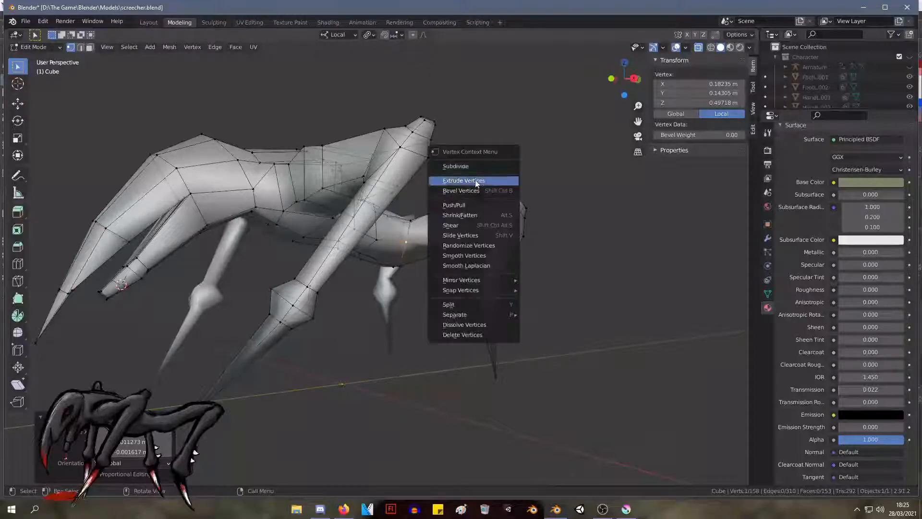
{"action": "middle_click_drag", "start_coordinate": [515, 119], "coordinate": [438, 161]}
{"action": "scroll", "coordinate": [443, 170], "scroll_direction": "up", "scroll_amount": 4}
{"action": "middle_click_drag", "start_coordinate": [521, 299], "coordinate": [570, 290]}
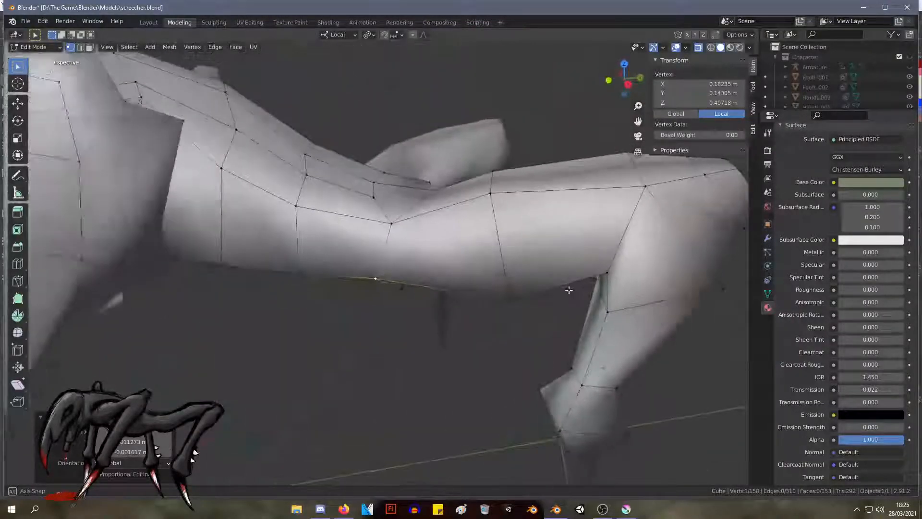
{"action": "scroll", "coordinate": [461, 303], "scroll_direction": "down", "scroll_amount": 4}
Step: Select the rear thigh's middle ring, move it forward about 0.009 m, and scale it to 1.263
{"action": "left_click_drag", "start_coordinate": [429, 207], "coordinate": [428, 206]}
{"action": "key", "text": "s"}
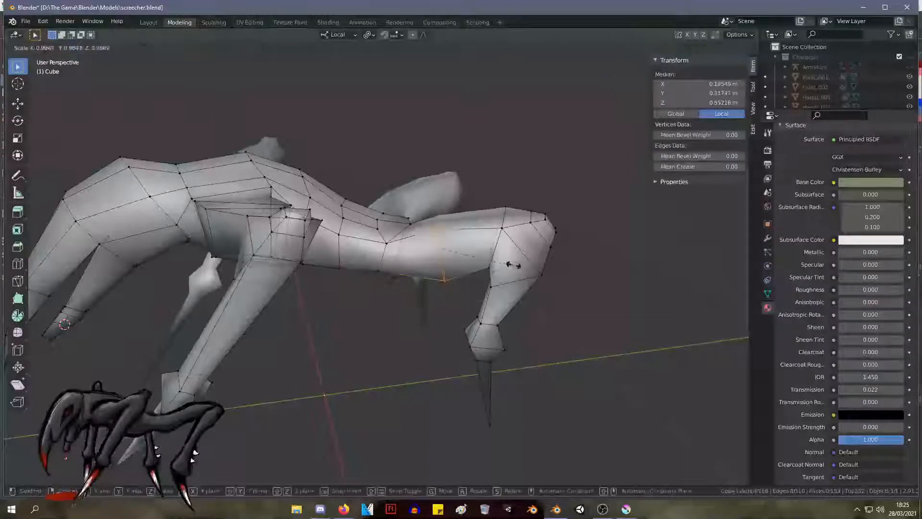
{"action": "left_click", "coordinate": [502, 262]}
{"action": "right_click", "coordinate": [502, 262]}
{"action": "middle_click_drag", "start_coordinate": [485, 193], "coordinate": [516, 163]}
{"action": "key", "text": "g"}
{"action": "key", "text": "g"}
{"action": "left_click", "coordinate": [498, 173]}
{"action": "key", "text": "s"}
{"action": "left_click", "coordinate": [523, 166]}
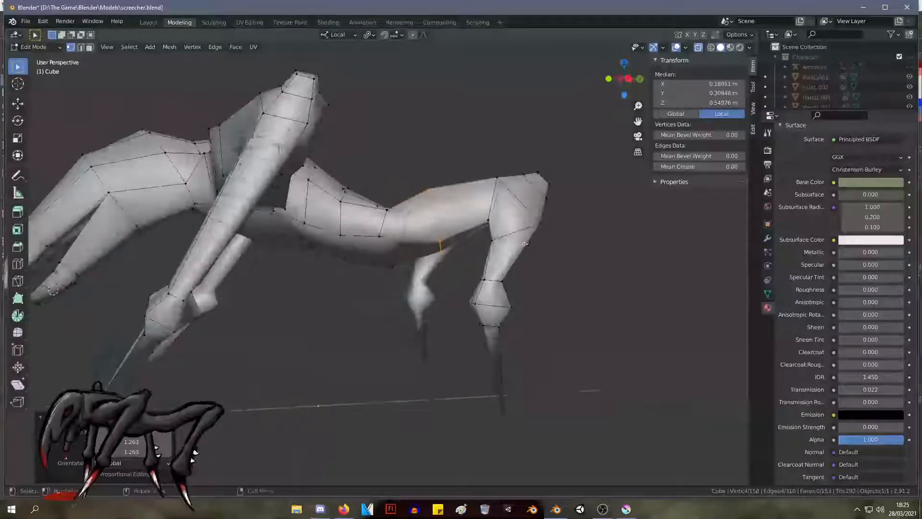
Step: Slide the underside vertex just ahead of the rear leg along its edge
{"action": "left_click", "coordinate": [380, 236]}
{"action": "key", "text": "shift+v"}
{"action": "left_click", "coordinate": [390, 239]}
{"action": "middle_click_drag", "start_coordinate": [389, 239], "coordinate": [136, 280]}
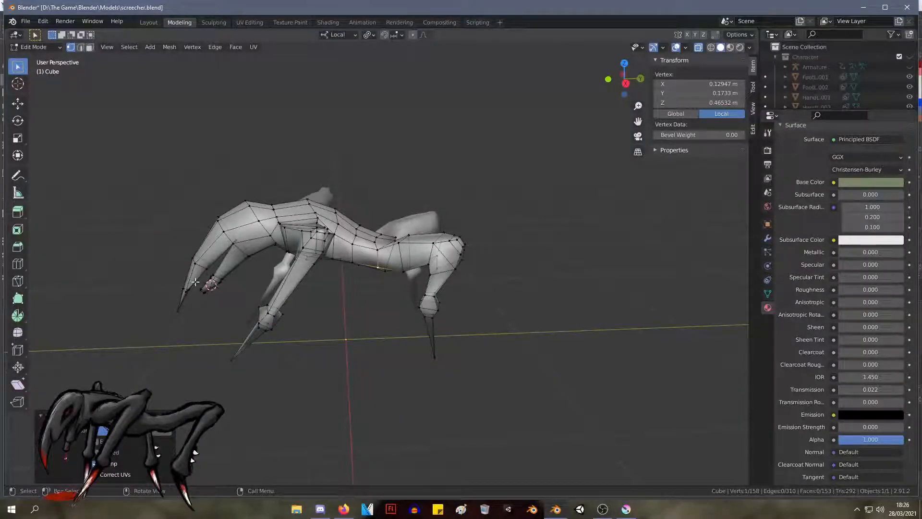
{"action": "middle_click_drag", "start_coordinate": [454, 331], "coordinate": [435, 328]}
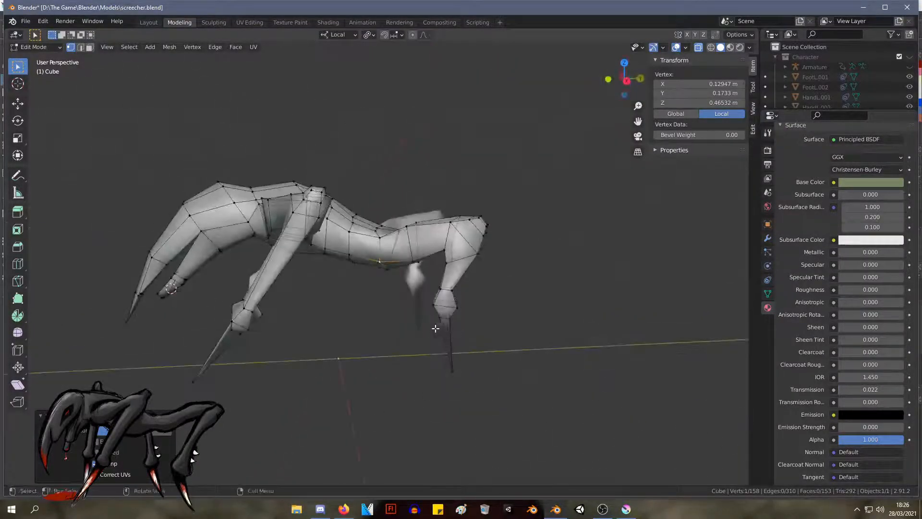
Step: Try raising the lower back and hip section, and then the whole rear leg
{"action": "left_click_drag", "start_coordinate": [409, 267], "coordinate": [371, 195]}
{"action": "key", "text": "g"}
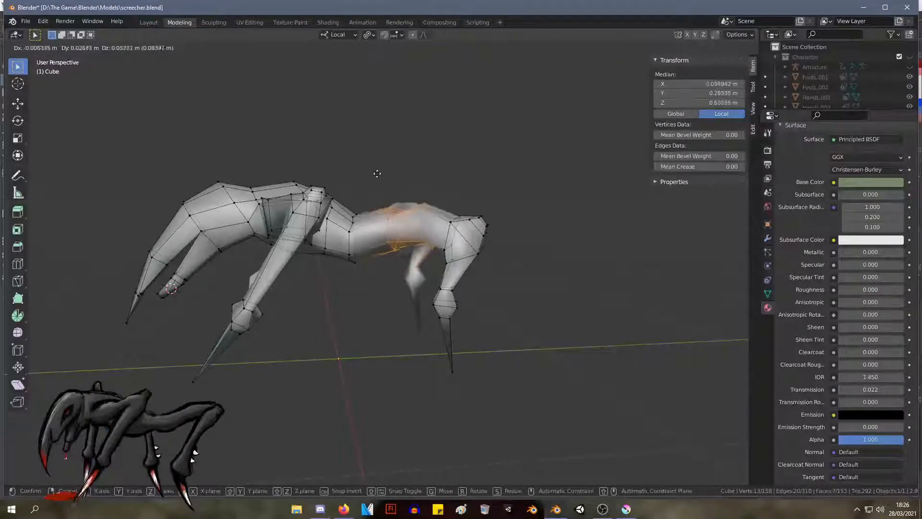
{"action": "left_click", "coordinate": [394, 178]}
{"action": "left_click_drag", "start_coordinate": [499, 374], "coordinate": [400, 168]}
{"action": "key", "text": "g"}
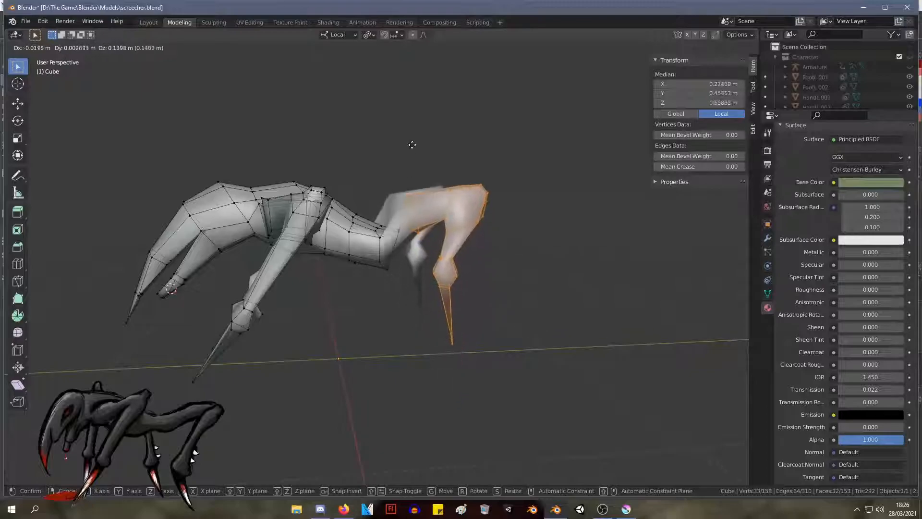
{"action": "left_click", "coordinate": [442, 176]}
Step: Try enlarging the rear leg section to 1.602 and repositioning it against the lower back
{"action": "key", "text": "shift+v"}
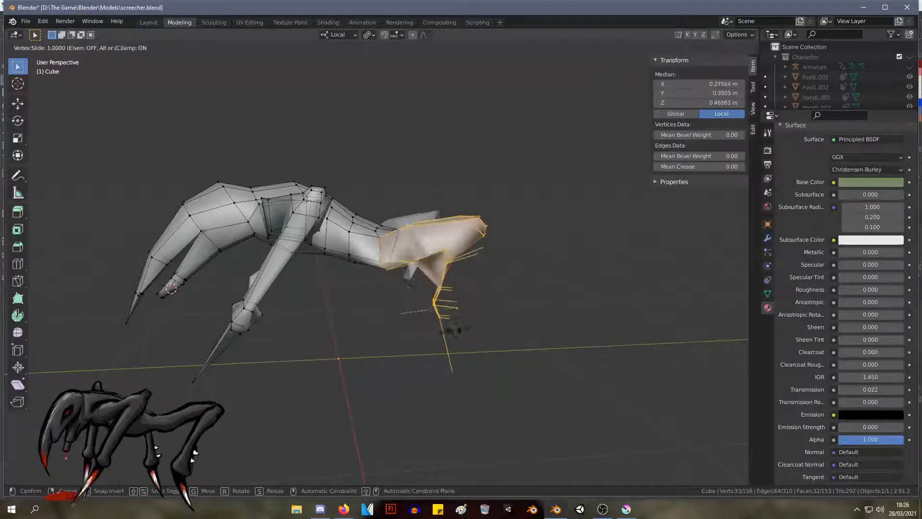
{"action": "left_click", "coordinate": [459, 331]}
{"action": "key", "text": "s"}
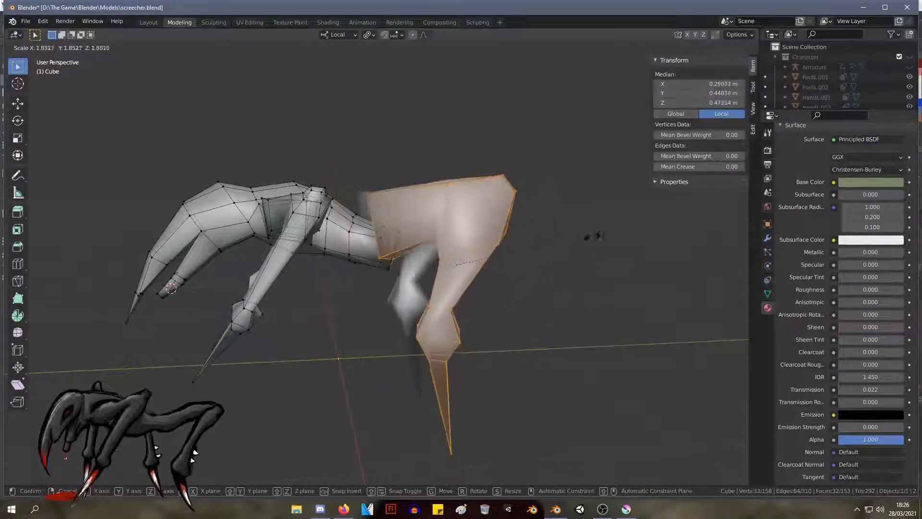
{"action": "left_click", "coordinate": [555, 236]}
{"action": "key", "text": "g"}
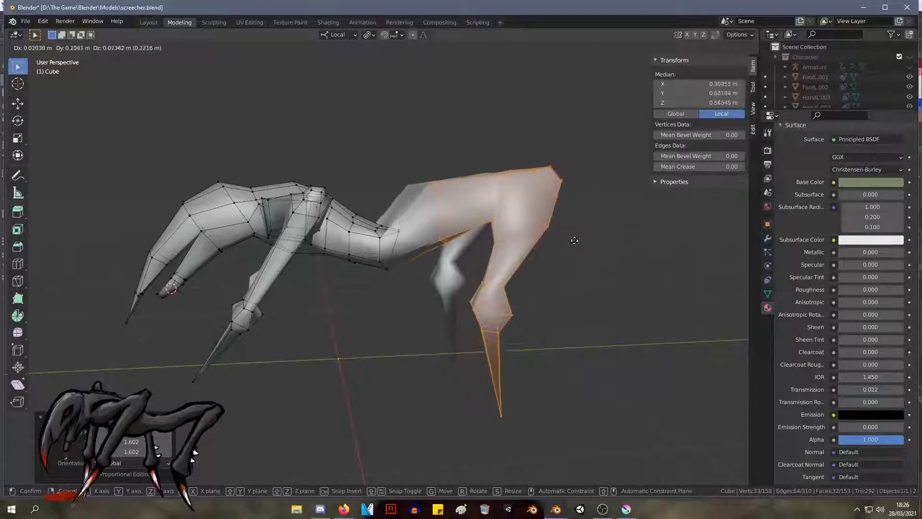
{"action": "left_click", "coordinate": [523, 274]}
{"action": "middle_click_drag", "start_coordinate": [523, 273], "coordinate": [49, 247]}
{"action": "key", "text": "ctrl+z"}
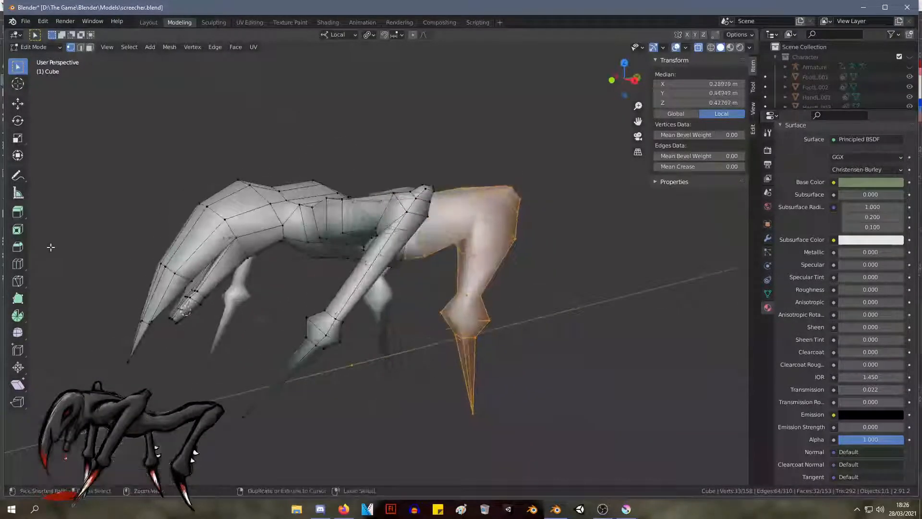
Step: Select the whole rear leg section, scale it to 0.922, and move it forward about 0.033 m
{"action": "middle_click_drag", "start_coordinate": [462, 292], "coordinate": [462, 264]}
{"action": "left_click", "coordinate": [554, 288]}
{"action": "left_click_drag", "start_coordinate": [542, 401], "coordinate": [406, 174]}
{"action": "key", "text": "s"}
{"action": "left_click", "coordinate": [445, 185]}
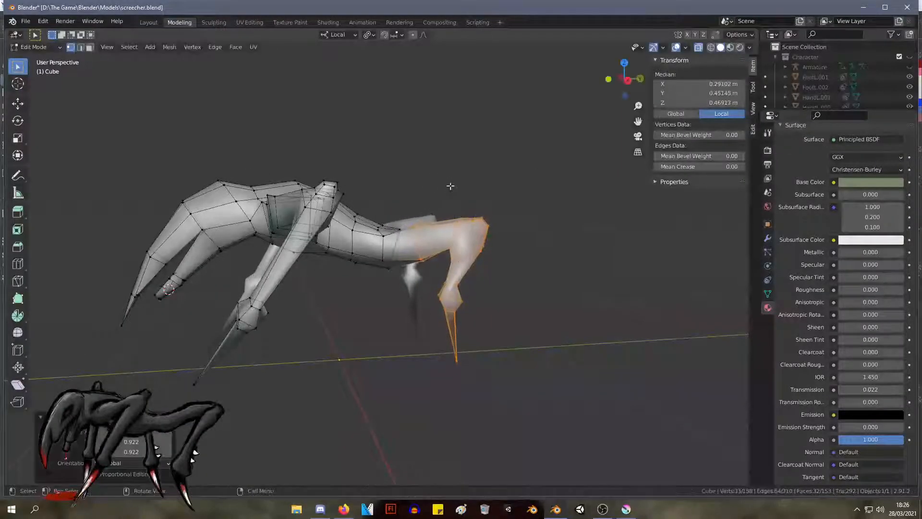
{"action": "mouse_move", "coordinate": [439, 190]}
{"action": "middle_mouse_down"}
{"action": "mouse_move", "coordinate": [426, 84]}
{"action": "mouse_move", "coordinate": [442, 191]}
{"action": "middle_mouse_up"}
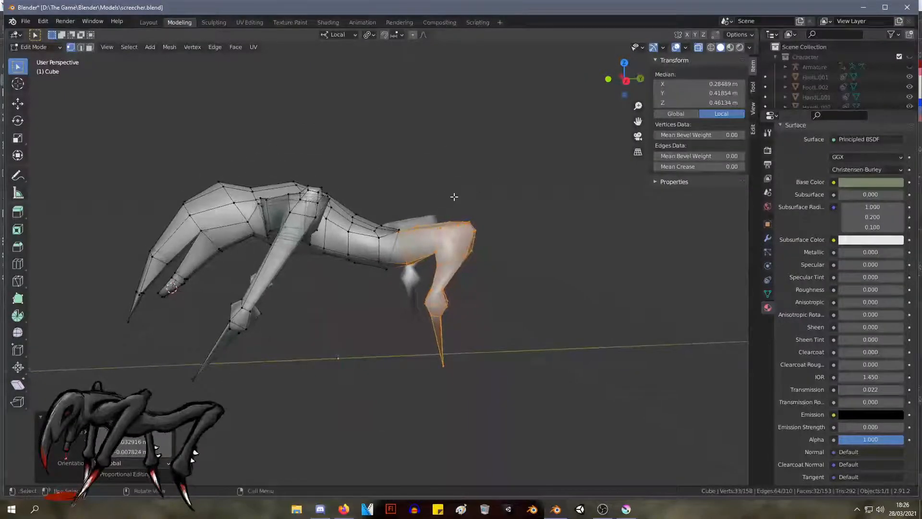
{"action": "key", "text": "g"}
{"action": "left_click", "coordinate": [453, 201]}
Step: Try extruding the face on top of the hips, and try moving and rotating it
{"action": "middle_click_drag", "start_coordinate": [453, 201], "coordinate": [468, 214]}
{"action": "left_click", "coordinate": [379, 226]}
{"action": "left_click", "coordinate": [406, 229], "text": "shift"}
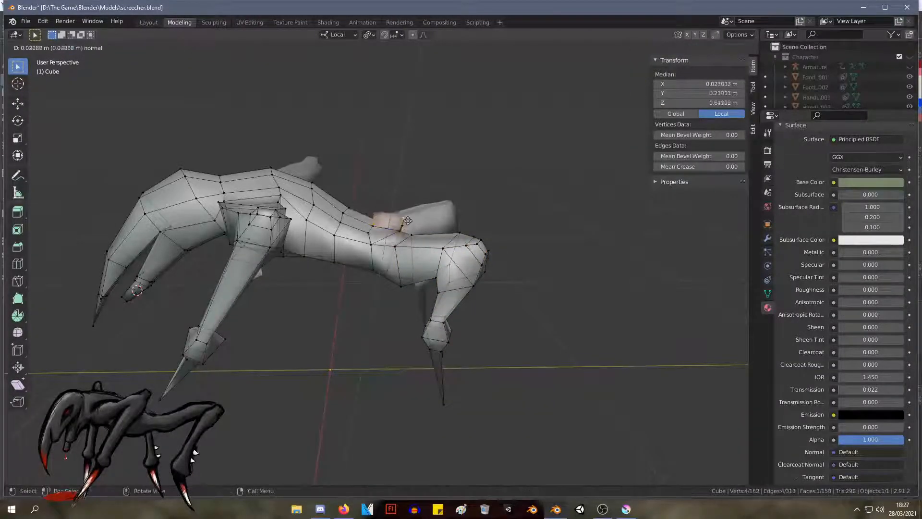
{"action": "left_click", "coordinate": [427, 114]}
{"action": "middle_click_drag", "start_coordinate": [461, 144], "coordinate": [353, 192]}
{"action": "key", "text": "ctrl+z"}
{"action": "key", "text": "g"}
{"action": "right_click", "coordinate": [396, 160]}
{"action": "key", "text": "r"}
{"action": "right_click", "coordinate": [421, 259]}
Step: Resize the ring where the rear leg joins the hips and shift it about 0.009 m
{"action": "middle_click_drag", "start_coordinate": [421, 260], "coordinate": [388, 329]}
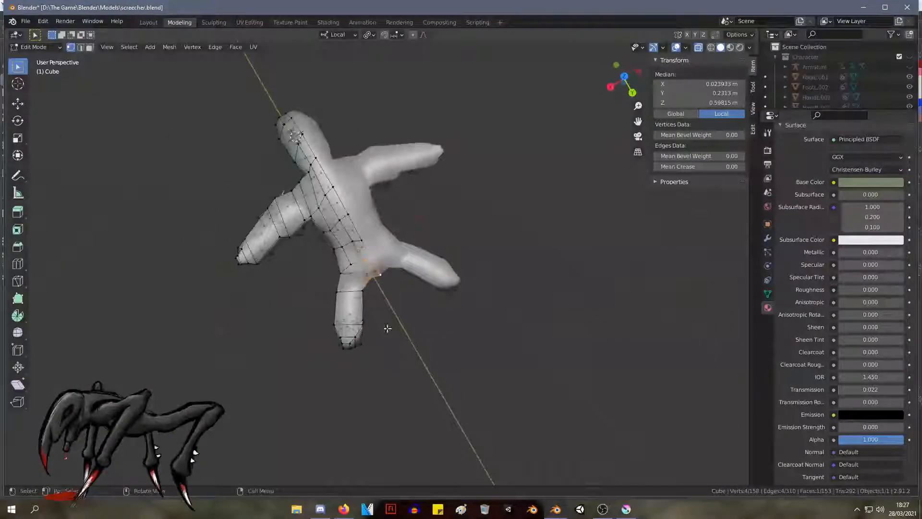
{"action": "key", "text": "g"}
{"action": "left_click", "coordinate": [342, 298]}
{"action": "key", "text": "s"}
{"action": "left_click", "coordinate": [359, 299]}
{"action": "key", "text": "g"}
{"action": "left_click", "coordinate": [363, 305]}
{"action": "middle_click_drag", "start_coordinate": [364, 306], "coordinate": [538, 211]}
{"action": "middle_click_drag", "start_coordinate": [491, 192], "coordinate": [526, 178]}
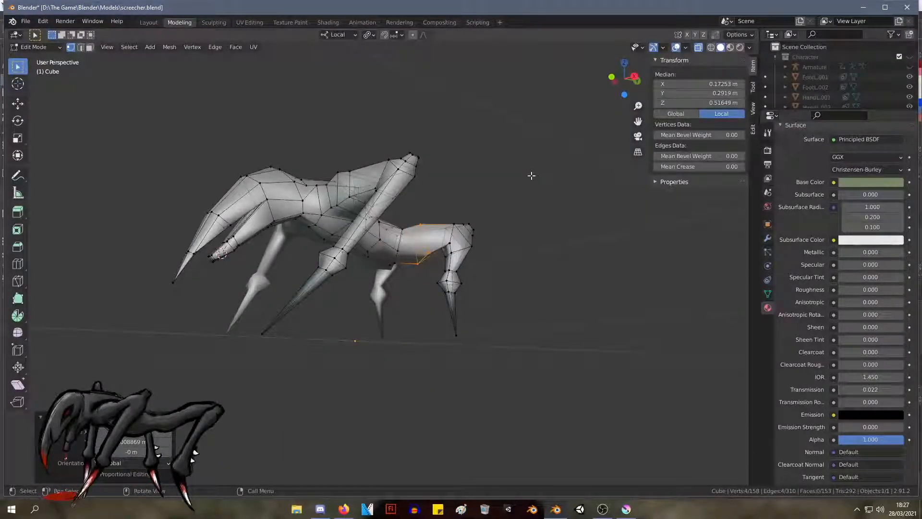
Step: Scale the rear leg's root ring to 0.908 and fine-tune its size and position so the thigh flows from the hips
{"action": "middle_click_drag", "start_coordinate": [469, 221], "coordinate": [356, 235]}
{"action": "key", "text": "s"}
{"action": "left_click", "coordinate": [468, 247]}
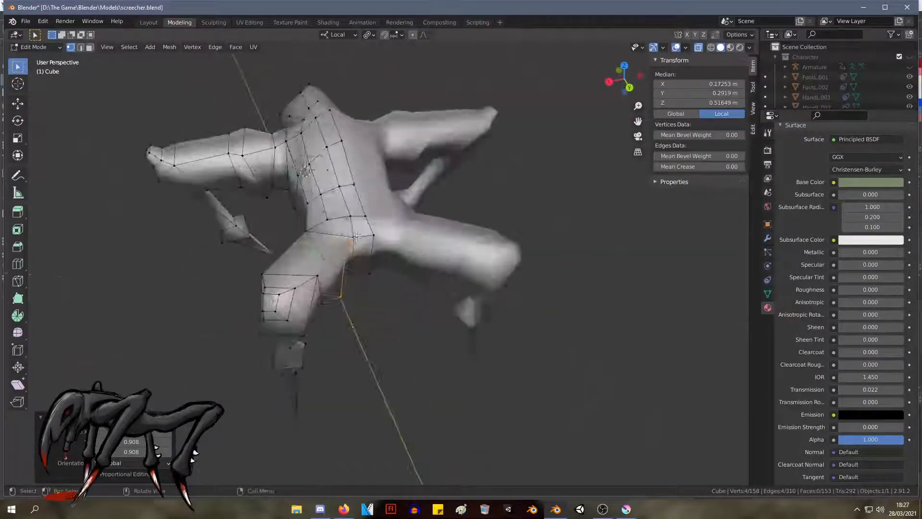
{"action": "middle_click_drag", "start_coordinate": [332, 196], "coordinate": [483, 422]}
{"action": "key", "text": "g"}
{"action": "key", "text": "g"}
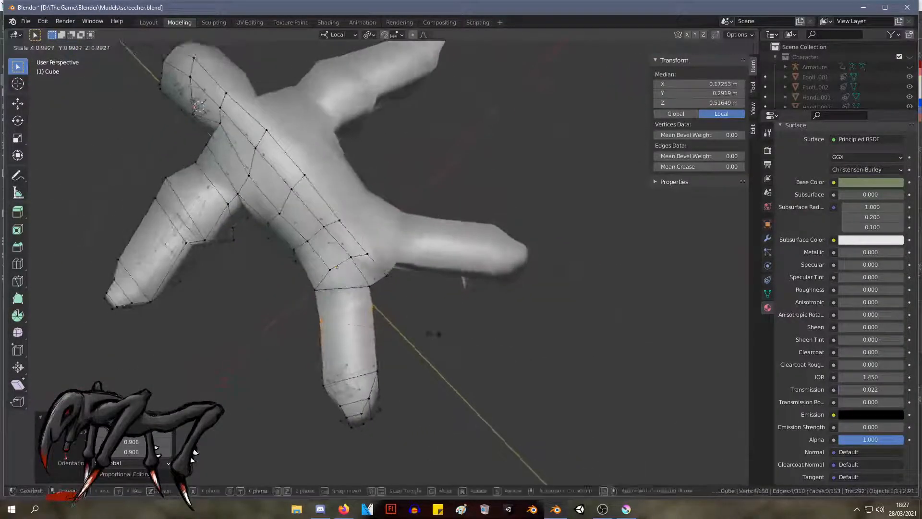
{"action": "left_click", "coordinate": [434, 342]}
{"action": "middle_click_drag", "start_coordinate": [437, 339], "coordinate": [461, 254]}
{"action": "key", "text": "s"}
{"action": "left_click", "coordinate": [518, 250]}
Step: Select the whole head, resize it, and move it about 0.018 m back and 0.024 m up toward the shoulders
{"action": "scroll", "coordinate": [384, 206], "scroll_direction": "down", "scroll_amount": 4}
{"action": "middle_click_drag", "start_coordinate": [339, 179], "coordinate": [585, 221], "text": "shift"}
{"action": "left_click_drag", "start_coordinate": [519, 342], "coordinate": [496, 191]}
{"action": "left_click_drag", "start_coordinate": [452, 269], "coordinate": [419, 190], "text": "shift"}
{"action": "scroll", "coordinate": [524, 240], "scroll_direction": "up", "scroll_amount": 6}
{"action": "middle_click_drag", "start_coordinate": [532, 243], "coordinate": [290, 233]}
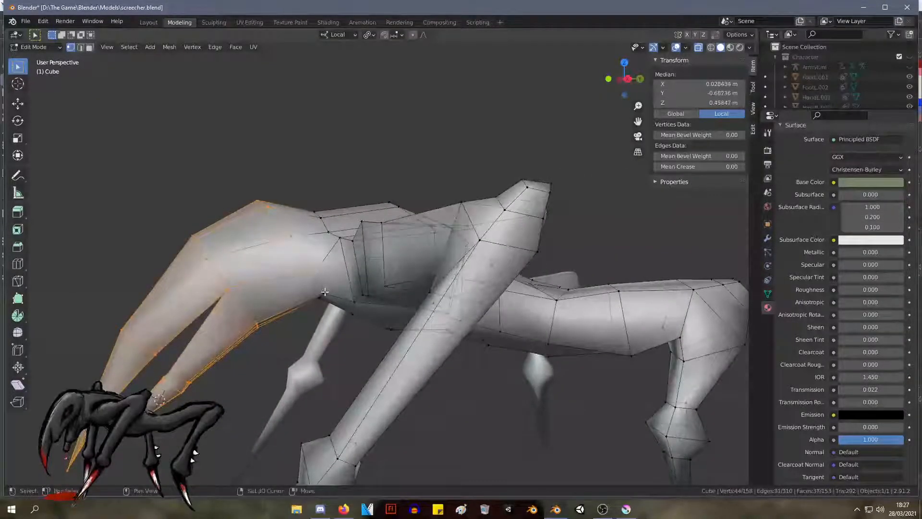
{"action": "middle_click_drag", "start_coordinate": [355, 312], "coordinate": [385, 248]}
{"action": "key", "text": "s"}
{"action": "left_click", "coordinate": [341, 281]}
{"action": "key", "text": "g"}
{"action": "left_click", "coordinate": [353, 267]}
{"action": "scroll", "coordinate": [380, 254], "scroll_direction": "down", "scroll_amount": 4}
{"action": "key", "text": "g"}
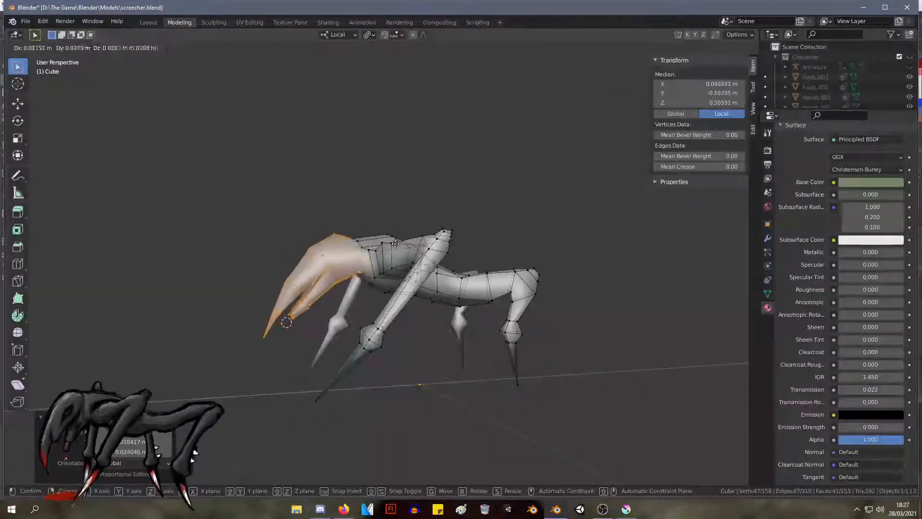
{"action": "right_click", "coordinate": [395, 244]}
Step: Try extruding the head from the neck, pulling it forward and scaling it down
{"action": "key", "text": "e"}
{"action": "right_click", "coordinate": [417, 122]}
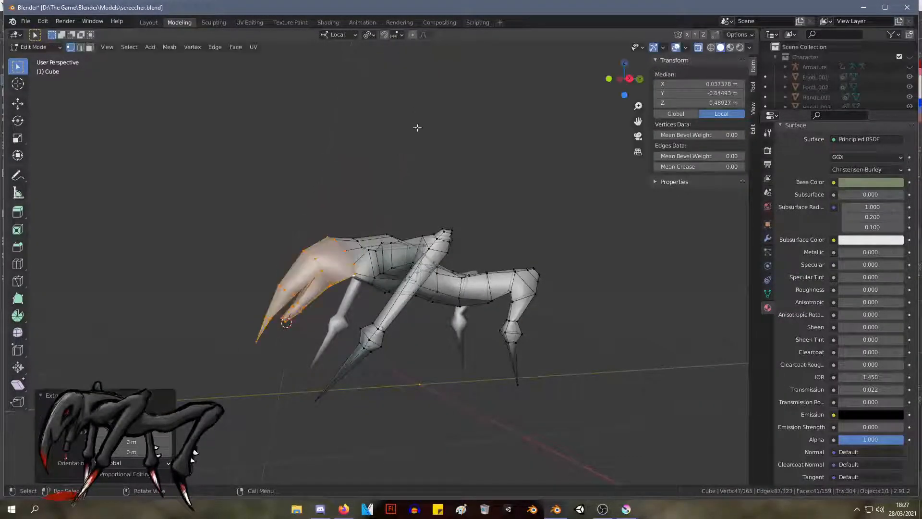
{"action": "key", "text": "g"}
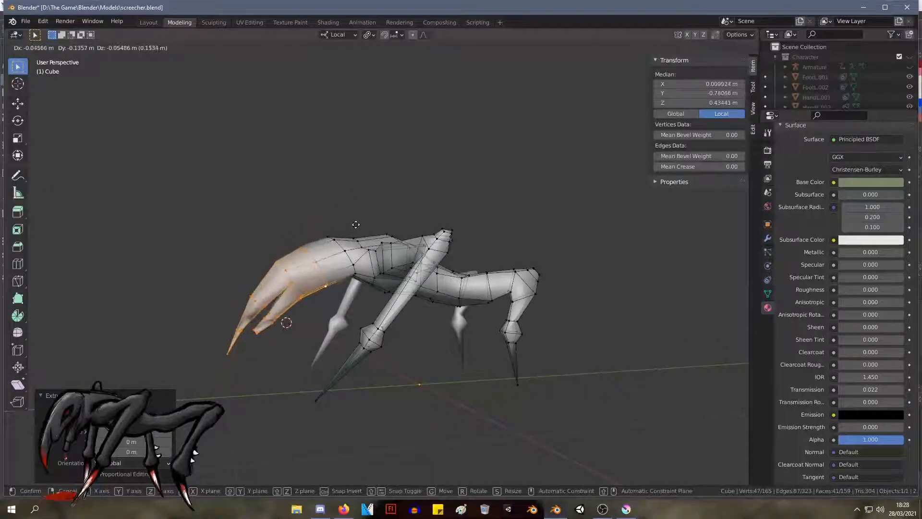
{"action": "left_click", "coordinate": [365, 219]}
{"action": "mouse_move", "coordinate": [369, 212]}
{"action": "middle_mouse_down"}
{"action": "mouse_move", "coordinate": [341, 212]}
{"action": "mouse_move", "coordinate": [367, 220]}
{"action": "mouse_move", "coordinate": [360, 217]}
{"action": "middle_mouse_up"}
{"action": "key", "text": "s"}
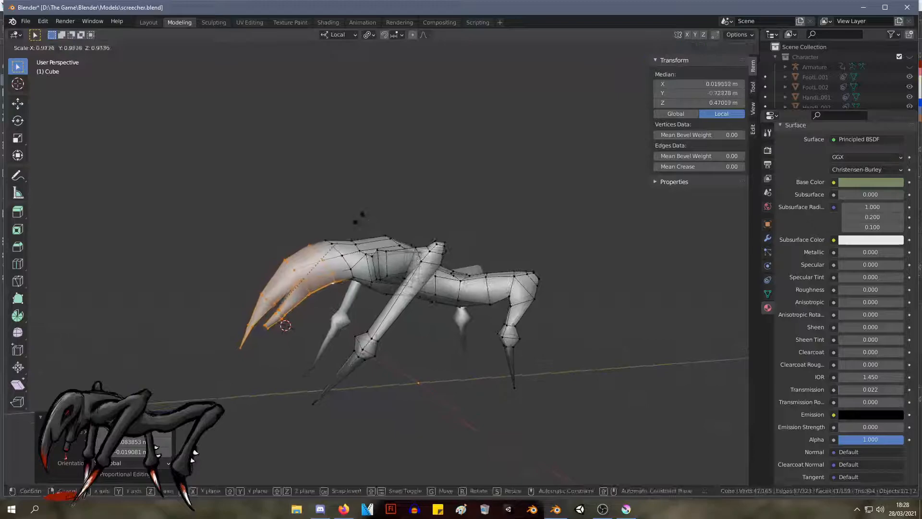
{"action": "left_click", "coordinate": [337, 213]}
{"action": "key", "text": "g"}
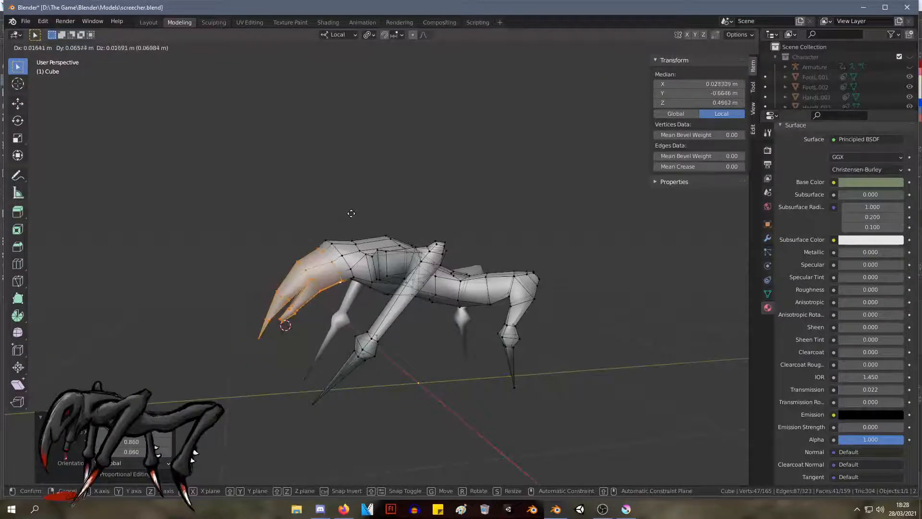
{"action": "left_click", "coordinate": [351, 216]}
Step: Try shifting the edge on top of the neck backward, then undo back to the unmoved head extrusion
{"action": "left_click_drag", "start_coordinate": [321, 226], "coordinate": [338, 248]}
{"action": "key", "text": "g"}
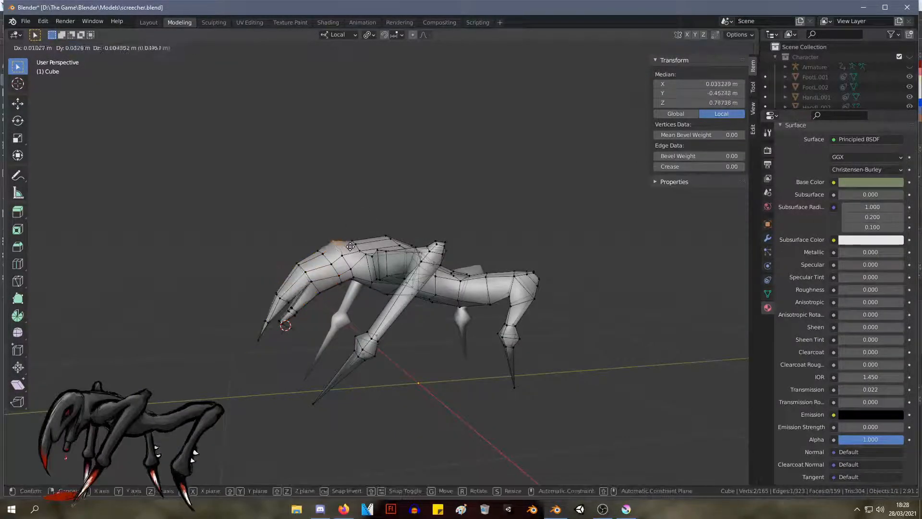
{"action": "left_click", "coordinate": [361, 227]}
{"action": "mouse_move", "coordinate": [361, 227]}
{"action": "middle_mouse_down"}
{"action": "mouse_move", "coordinate": [346, 203]}
{"action": "mouse_move", "coordinate": [360, 227]}
{"action": "middle_mouse_up"}
{"action": "key", "text": "ctrl+z"}
{"action": "key", "text": "ctrl+z"}
{"action": "key", "text": "ctrl+z"}
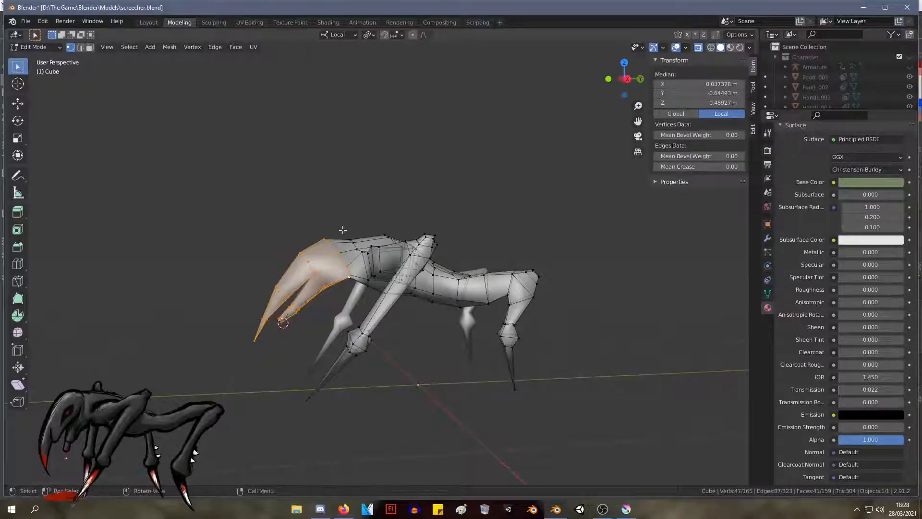
Step: Try shrinking and moving the extruded head, then undo these changes along with the extrusion
{"action": "key", "text": "s"}
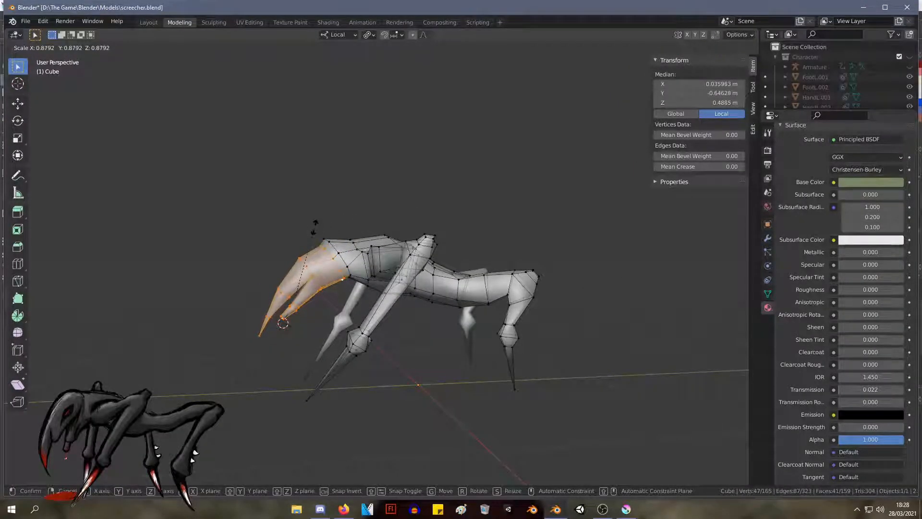
{"action": "left_click", "coordinate": [283, 323]}
{"action": "middle_click_drag", "start_coordinate": [283, 322], "coordinate": [361, 221]}
{"action": "key", "text": "ctrl+z"}
{"action": "middle_click_drag", "start_coordinate": [263, 204], "coordinate": [288, 211]}
{"action": "key", "text": "g"}
{"action": "left_click", "coordinate": [265, 251]}
{"action": "key", "text": "ctrl+z"}
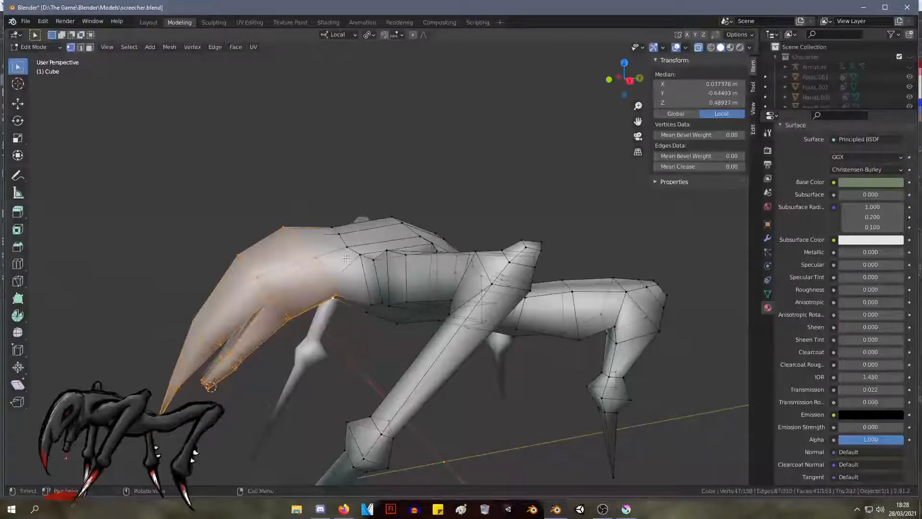
Step: Extrude the head to add a neck segment, moving it forward and scaling it to 0.873
{"action": "key", "text": "e"}
{"action": "right_click", "coordinate": [340, 244]}
{"action": "key", "text": "g"}
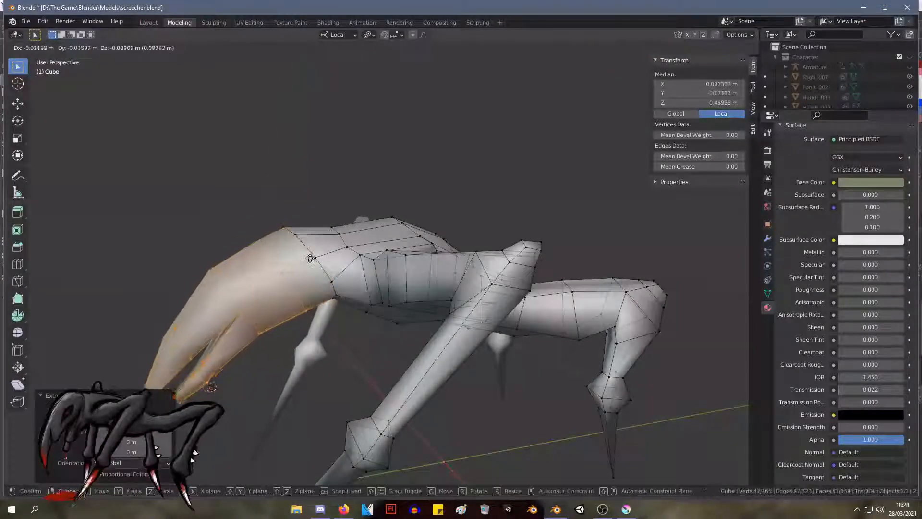
{"action": "left_click", "coordinate": [323, 251]}
{"action": "key", "text": "s"}
{"action": "left_click", "coordinate": [305, 249]}
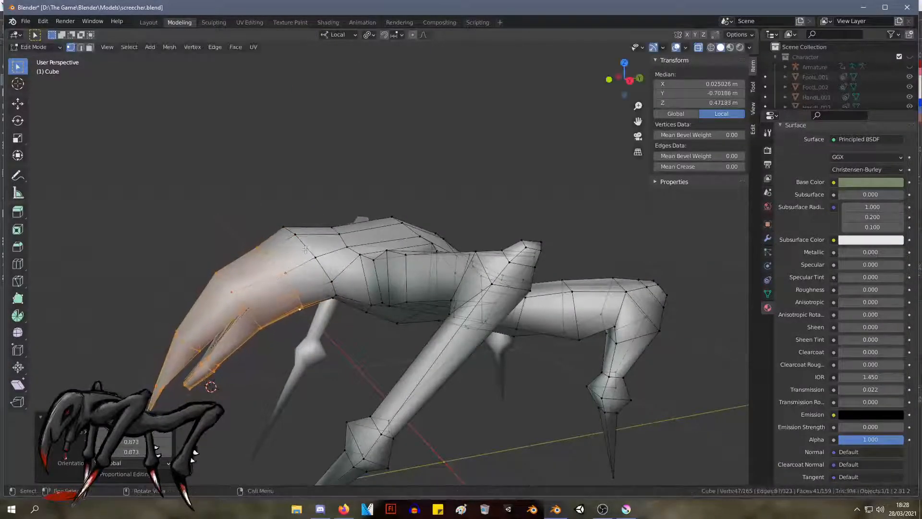
Step: Raise the extruded head to line it up with the neck
{"action": "key", "text": "g"}
{"action": "left_click", "coordinate": [322, 239]}
{"action": "middle_click_drag", "start_coordinate": [291, 210], "coordinate": [278, 204]}
{"action": "key", "text": "g"}
{"action": "left_click", "coordinate": [276, 206]}
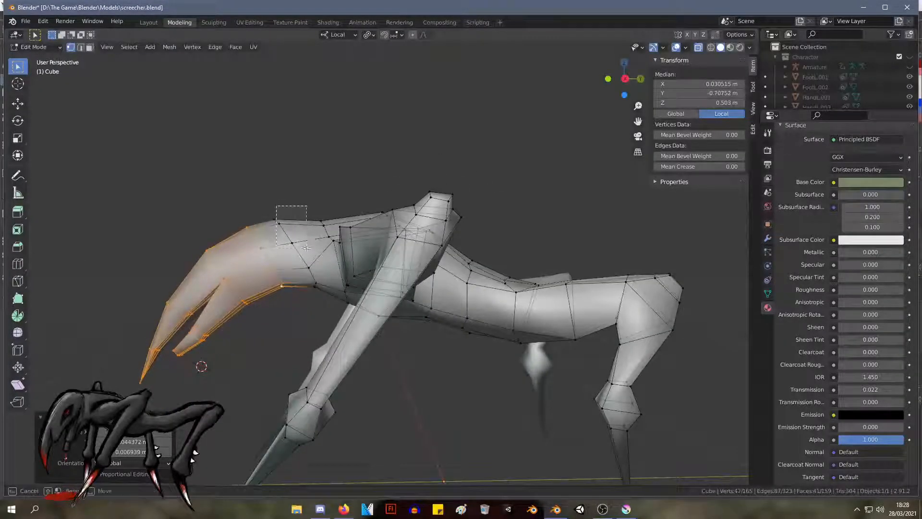
Step: Select the neck ring behind the head, scale it down, and move it backward about 0.014 m
{"action": "left_click_drag", "start_coordinate": [308, 248], "coordinate": [308, 248]}
{"action": "left_click_drag", "start_coordinate": [263, 195], "coordinate": [262, 194], "text": "shift"}
{"action": "middle_click_drag", "start_coordinate": [262, 194], "coordinate": [310, 236]}
{"action": "key", "text": "s"}
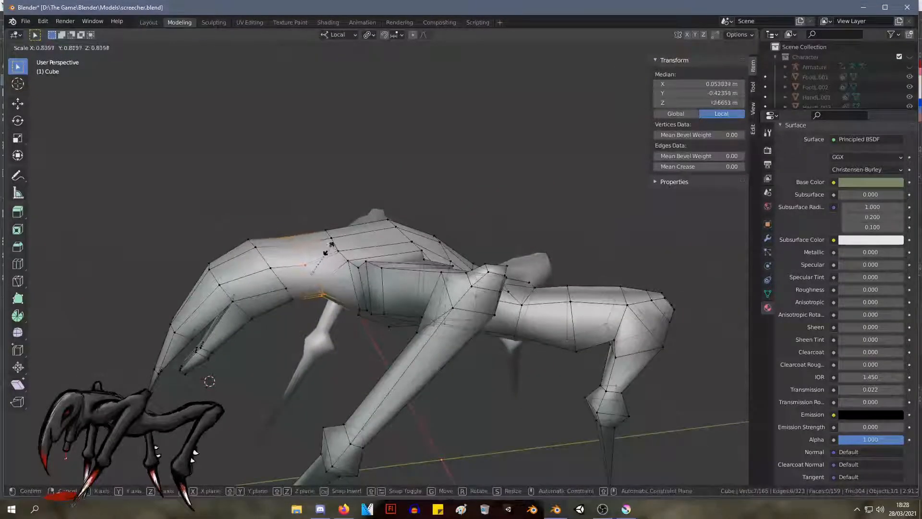
{"action": "left_click", "coordinate": [328, 254]}
{"action": "key", "text": "g"}
{"action": "left_click", "coordinate": [337, 252]}
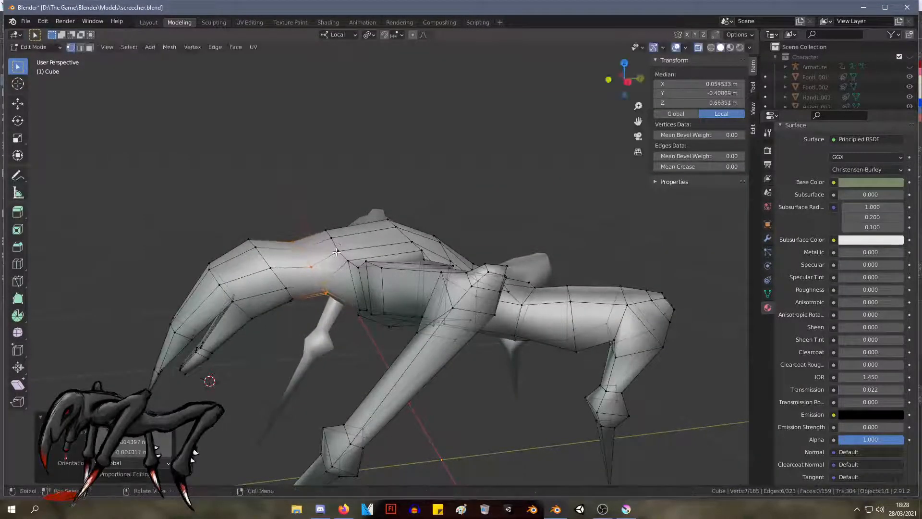
{"action": "middle_click_drag", "start_coordinate": [337, 252], "coordinate": [281, 229]}
{"action": "middle_click_drag", "start_coordinate": [165, 230], "coordinate": [189, 243]}
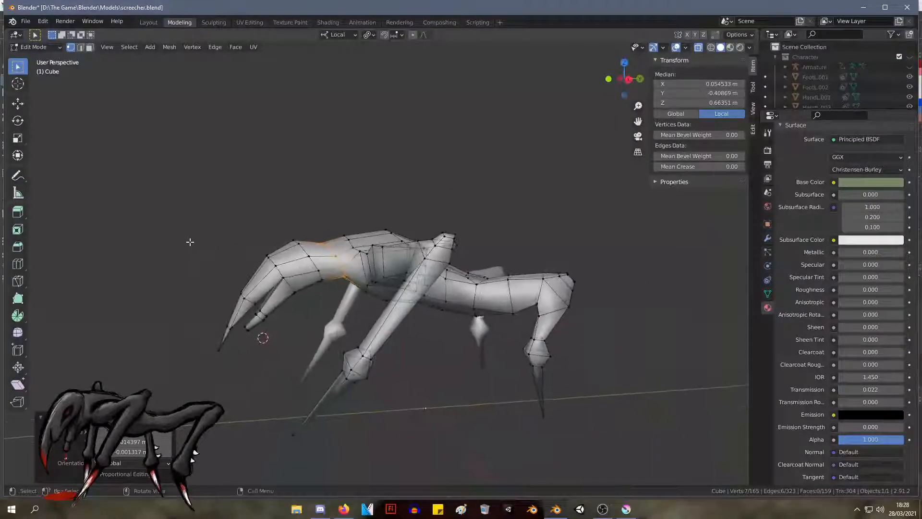
{"action": "key", "text": "g"}
{"action": "left_click", "coordinate": [192, 242]}
Step: Select the head and move it about 0.017 m back and 0.020 m down
{"action": "left_click_drag", "start_coordinate": [165, 224], "coordinate": [319, 358]}
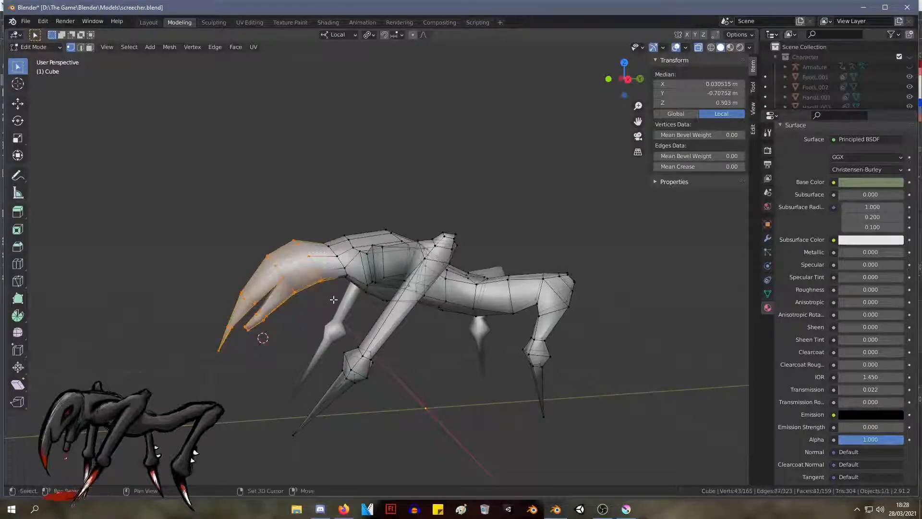
{"action": "key", "text": "g"}
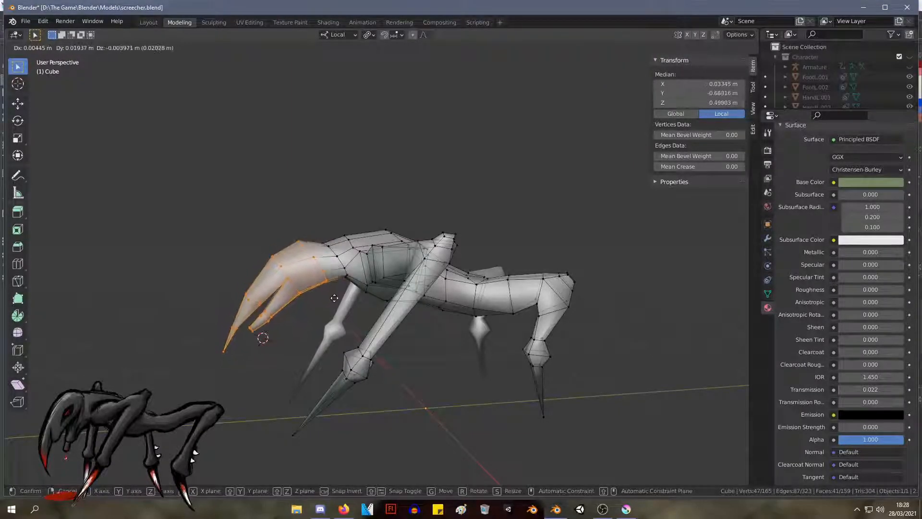
{"action": "left_click", "coordinate": [337, 304]}
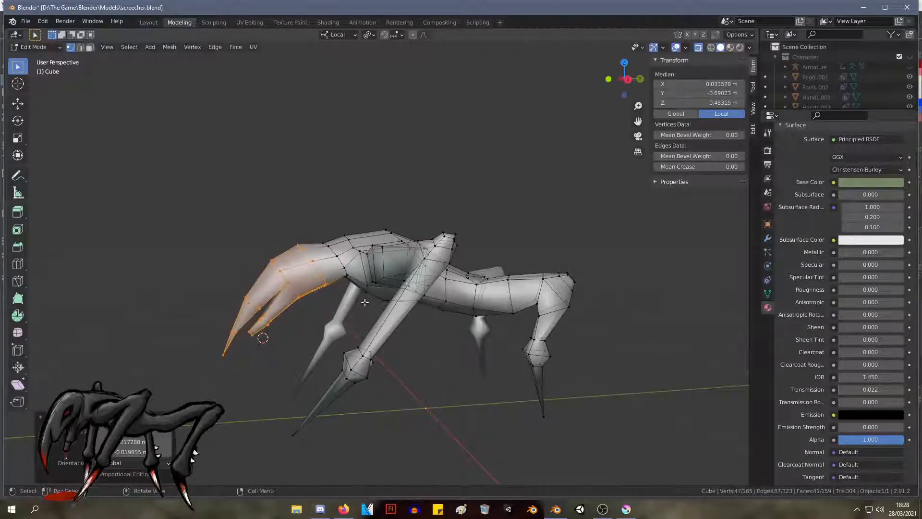
{"action": "middle_click_drag", "start_coordinate": [337, 303], "coordinate": [360, 279]}
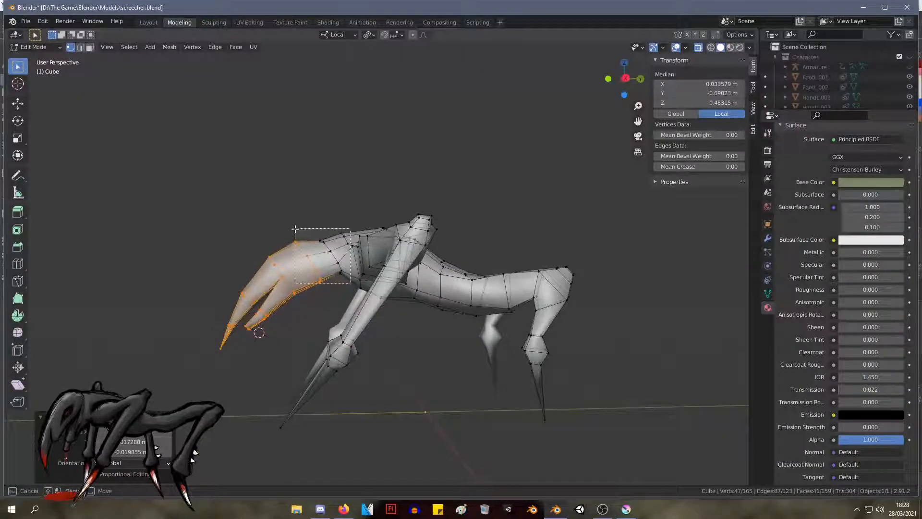
Step: Add the neck ring to the head selection, rotate both by 5.93°, and raise them about 0.039 m
{"action": "left_click_drag", "start_coordinate": [300, 253], "coordinate": [301, 222]}
{"action": "left_click", "coordinate": [331, 251], "text": "shift"}
{"action": "key", "text": "r"}
{"action": "left_click", "coordinate": [325, 248]}
{"action": "key", "text": "g"}
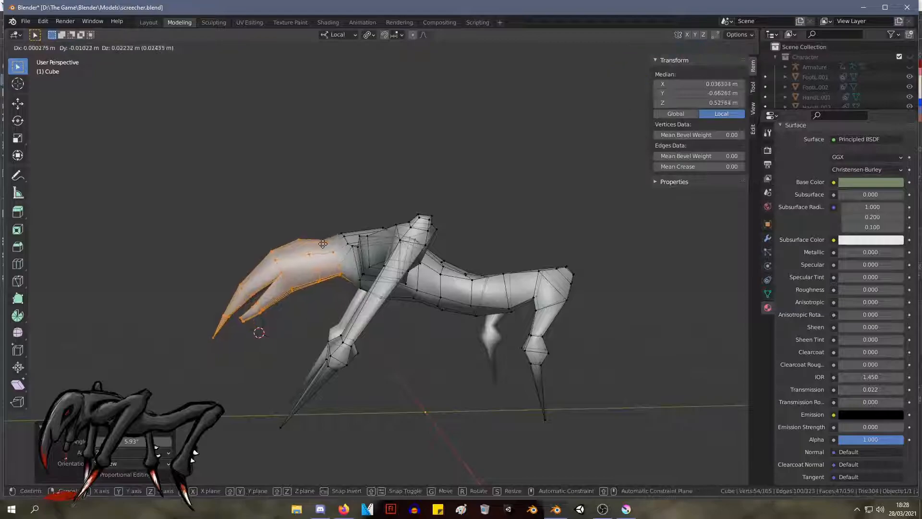
{"action": "left_click", "coordinate": [326, 240]}
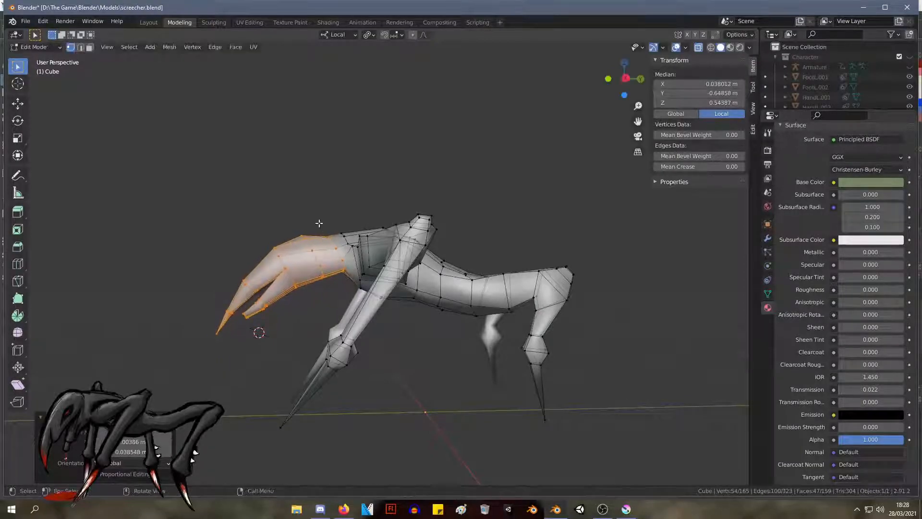
{"action": "key", "text": "alt+a"}
{"action": "middle_click_drag", "start_coordinate": [354, 179], "coordinate": [413, 177]}
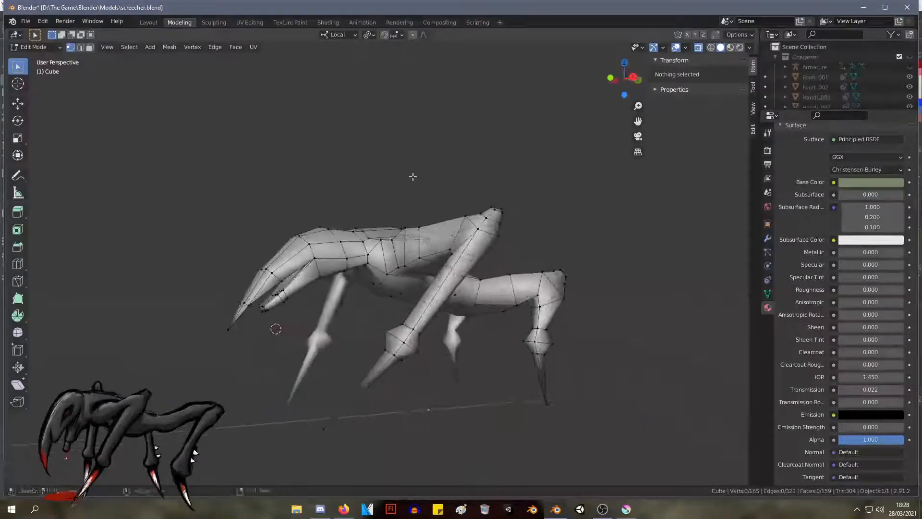
Step: Select the head, rotate it by -20°, and move it about 0.054 m back and 0.087 m down
{"action": "middle_click_drag", "start_coordinate": [561, 215], "coordinate": [223, 202]}
{"action": "left_click_drag", "start_coordinate": [183, 233], "coordinate": [329, 356]}
{"action": "key", "text": "r"}
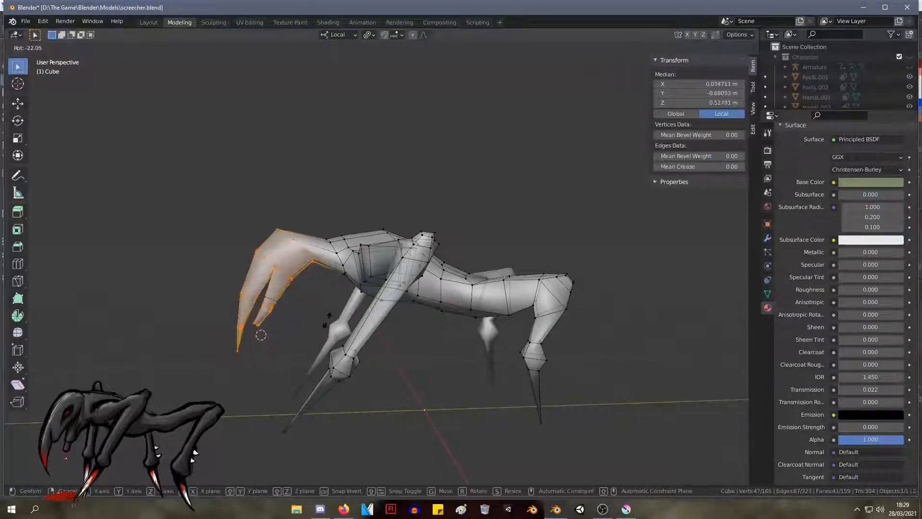
{"action": "left_click", "coordinate": [261, 334]}
{"action": "key", "text": "g"}
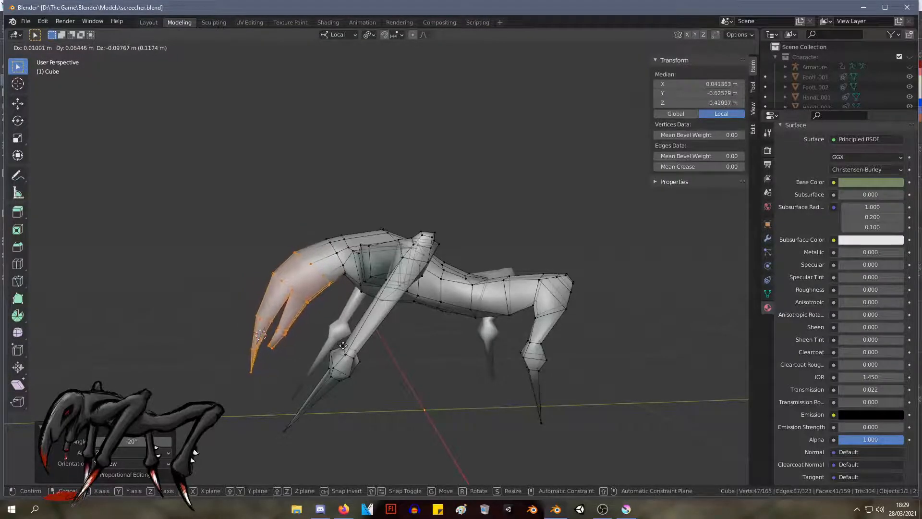
{"action": "left_click", "coordinate": [341, 343]}
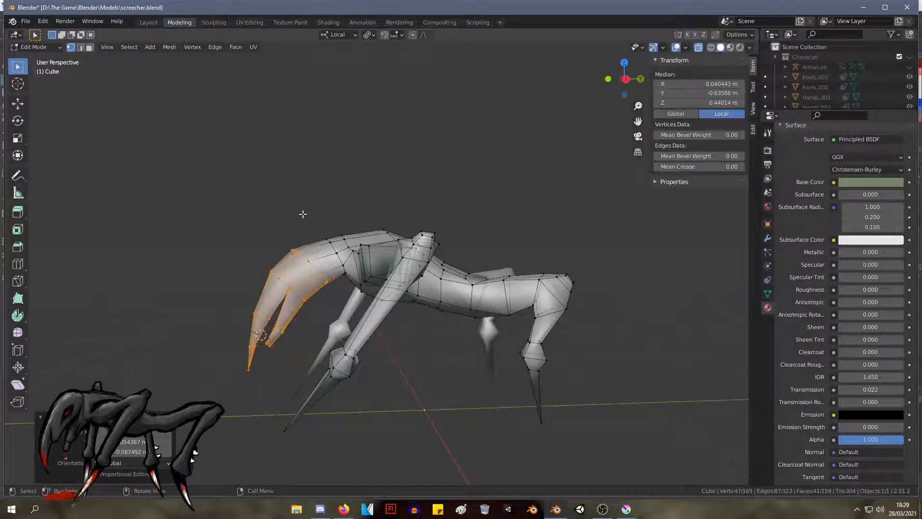
Step: Select the neck ring behind the head, rotate it by 3.36°, and move it about 0.020 m forward and 0.008 m down
{"action": "left_click_drag", "start_coordinate": [325, 239], "coordinate": [336, 242]}
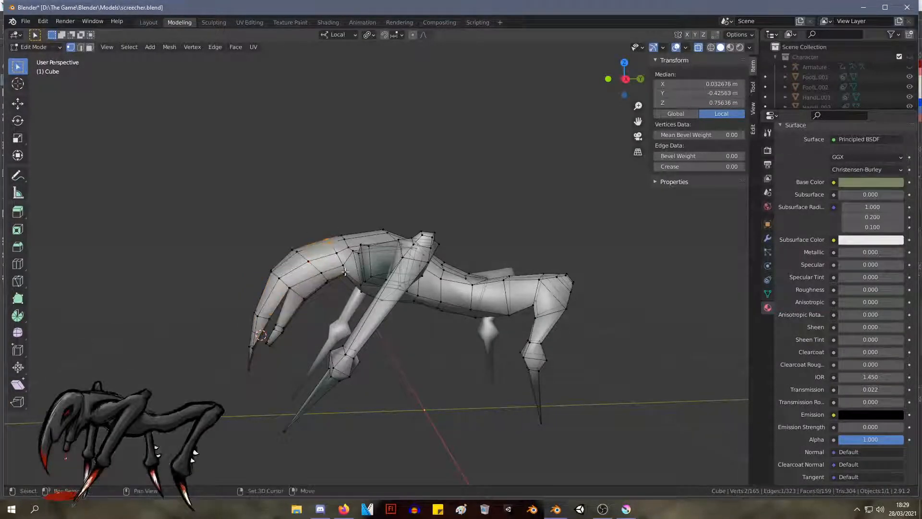
{"action": "key", "text": "r"}
{"action": "left_click", "coordinate": [410, 285]}
{"action": "key", "text": "g"}
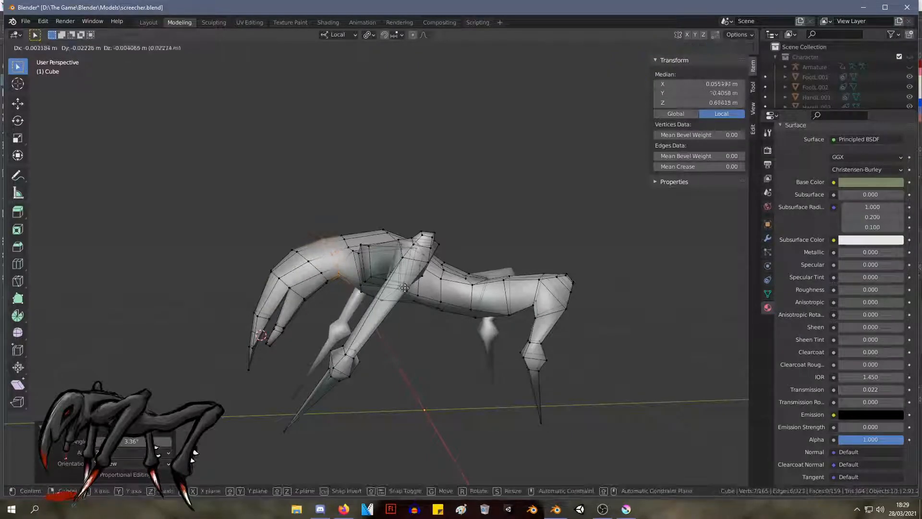
{"action": "left_click", "coordinate": [404, 288]}
{"action": "middle_click_drag", "start_coordinate": [426, 256], "coordinate": [413, 241]}
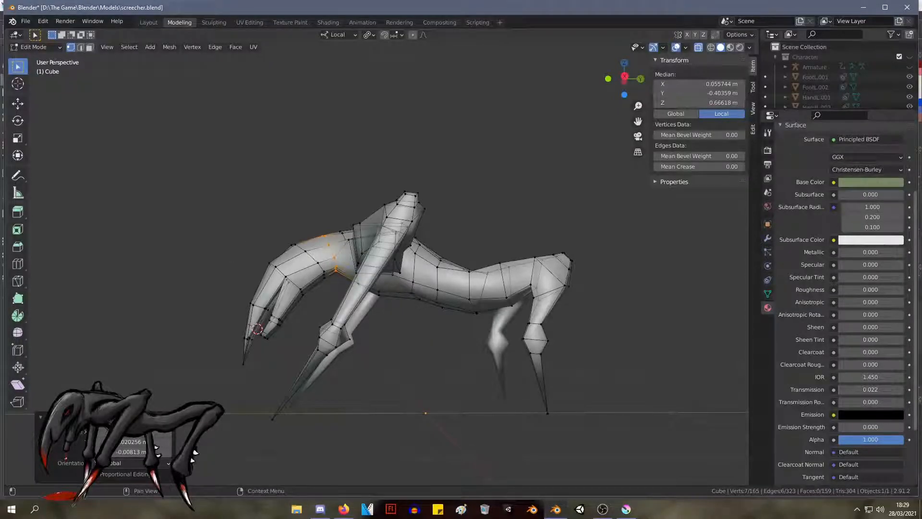
Step: Select the head together with the neck ring, without any leg vertices, and raise it about 0.036 m along Z
{"action": "left_click_drag", "start_coordinate": [206, 225], "coordinate": [282, 370]}
{"action": "left_click_drag", "start_coordinate": [252, 220], "coordinate": [302, 288]}
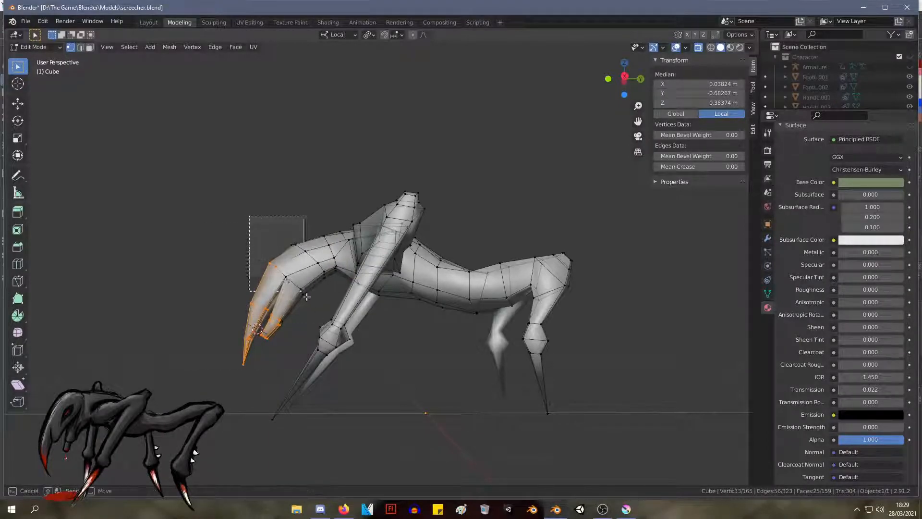
{"action": "left_click_drag", "start_coordinate": [327, 327], "coordinate": [326, 326]}
{"action": "left_click_drag", "start_coordinate": [337, 283], "coordinate": [338, 283]}
{"action": "key", "text": "g"}
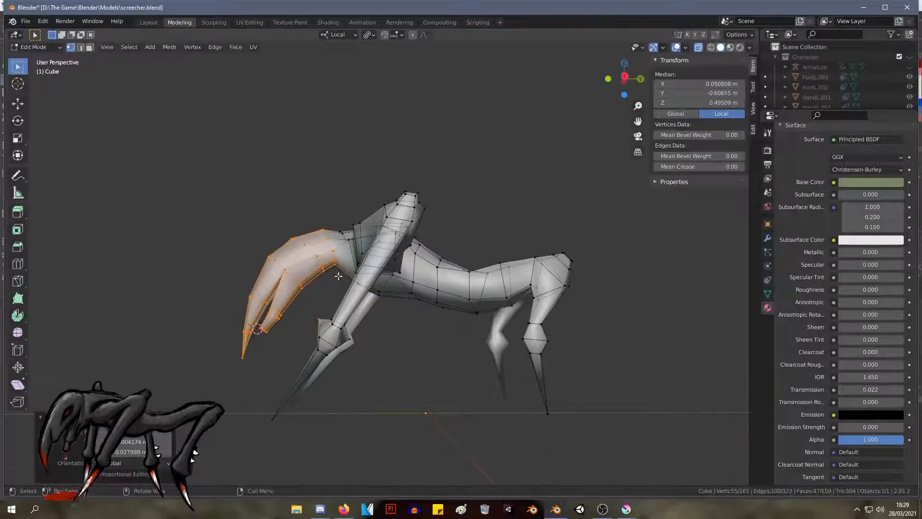
{"action": "left_click", "coordinate": [334, 329]}
{"action": "key", "text": "g"}
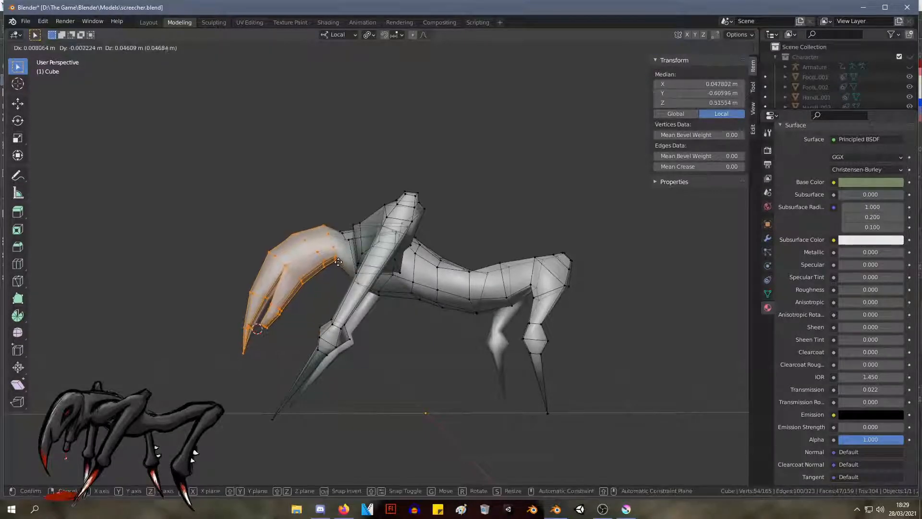
{"action": "key", "text": "z"}
{"action": "left_click", "coordinate": [334, 265]}
{"action": "middle_click_drag", "start_coordinate": [335, 265], "coordinate": [341, 231]}
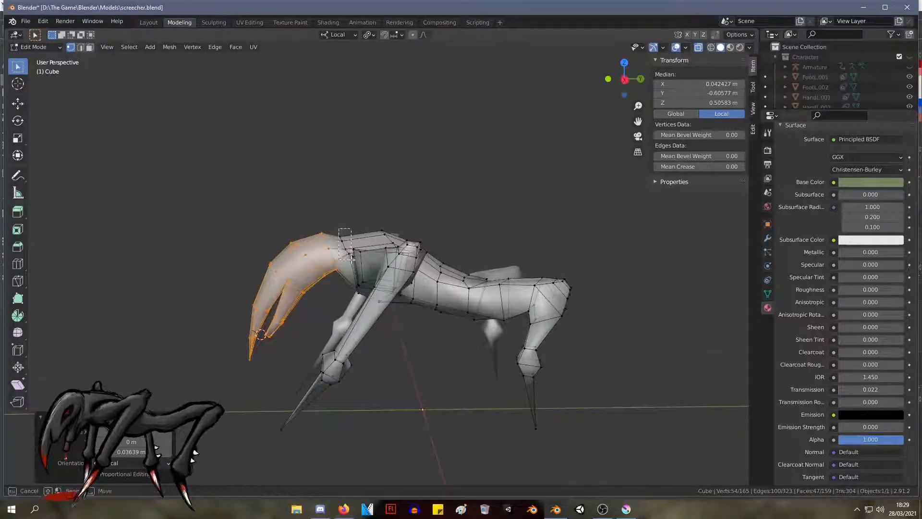
Step: Select the upper neck vertices just ahead of the shoulder and reposition them to smooth the neckline
{"action": "left_click_drag", "start_coordinate": [351, 260], "coordinate": [352, 262]}
{"action": "key", "text": "g"}
{"action": "left_click", "coordinate": [344, 226]}
{"action": "left_click", "coordinate": [339, 172]}
Step: Reposition the chest vertex on the creature's underside between the front legs
{"action": "middle_click_drag", "start_coordinate": [339, 172], "coordinate": [468, 226]}
{"action": "scroll", "coordinate": [469, 226], "scroll_direction": "up", "scroll_amount": 3}
{"action": "left_click", "coordinate": [448, 268]}
{"action": "key", "text": "g"}
{"action": "left_click", "coordinate": [457, 270]}
{"action": "middle_click_drag", "start_coordinate": [457, 271], "coordinate": [469, 334]}
{"action": "key", "text": "g"}
{"action": "left_click", "coordinate": [436, 322]}
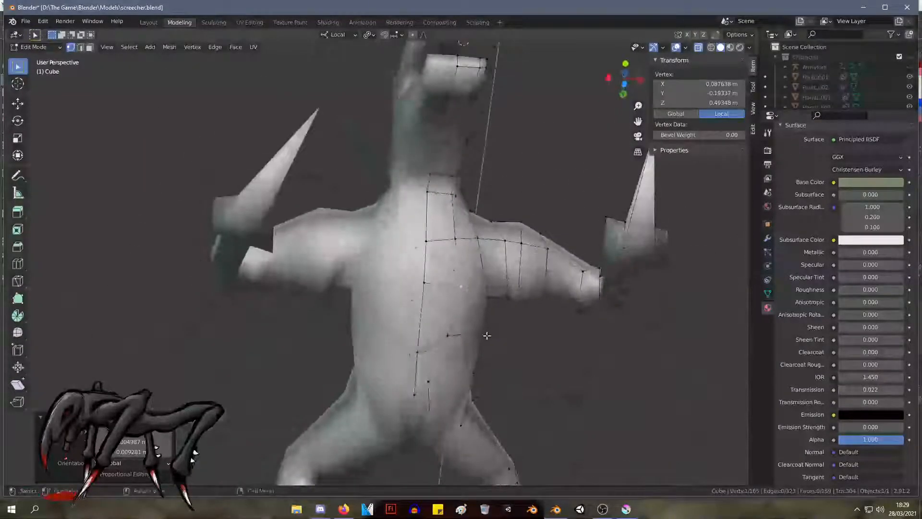
Step: Slide the lower flank edge at the waist along the body to even out its spacing
{"action": "left_click", "coordinate": [478, 334], "text": "alt"}
{"action": "key", "text": "g"}
{"action": "key", "text": "g"}
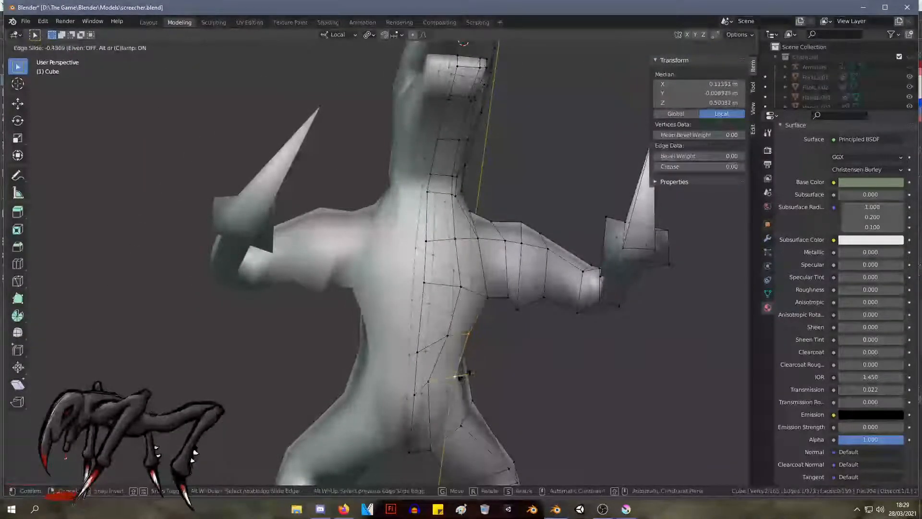
{"action": "left_click", "coordinate": [464, 374]}
{"action": "middle_click_drag", "start_coordinate": [464, 374], "coordinate": [482, 346]}
{"action": "key", "text": "g"}
{"action": "key", "text": "g"}
{"action": "left_click", "coordinate": [478, 346]}
Step: Slide the belly vertex just ahead of the rear hip along its edge
{"action": "left_click", "coordinate": [429, 355]}
{"action": "middle_click_drag", "start_coordinate": [429, 356], "coordinate": [494, 340]}
{"action": "key", "text": "g"}
{"action": "key", "text": "g"}
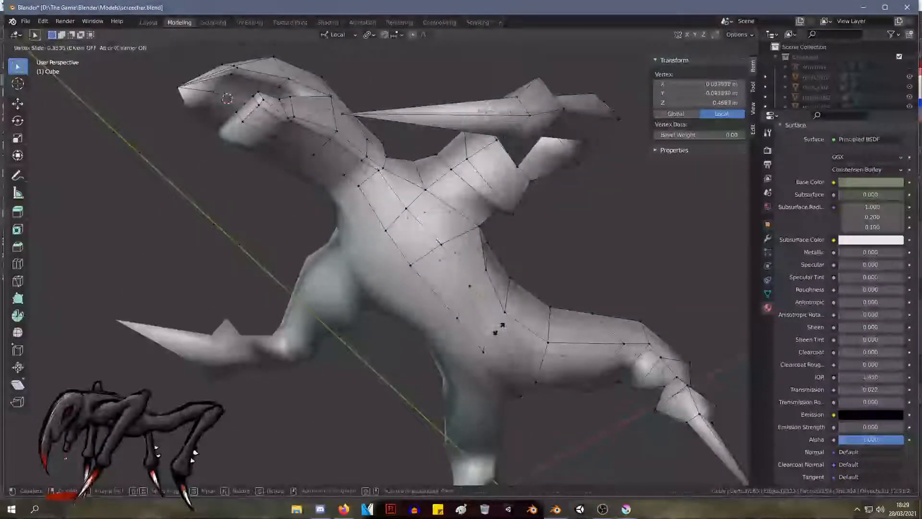
{"action": "left_click", "coordinate": [499, 329]}
Step: Slide the mid-belly vertex and the chest vertex in front of it along their edges
{"action": "left_click", "coordinate": [470, 287]}
{"action": "key", "text": "g"}
{"action": "key", "text": "g"}
{"action": "left_click", "coordinate": [465, 292]}
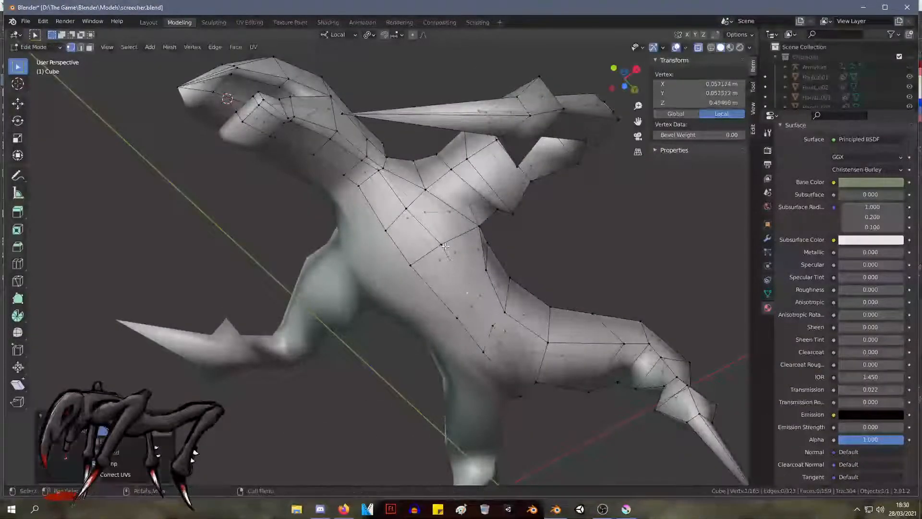
{"action": "key", "text": "g"}
{"action": "key", "text": "g"}
{"action": "left_click", "coordinate": [450, 255]}
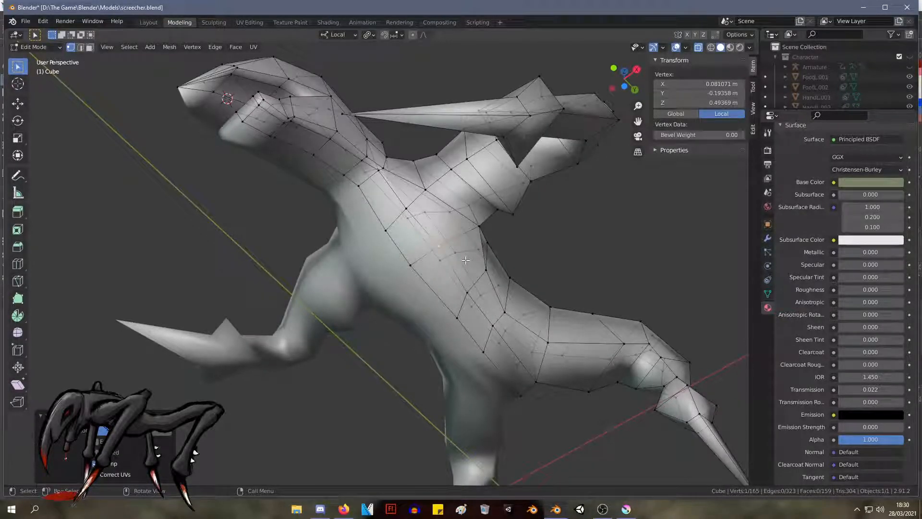
Step: Select the outer vertex where the rear leg joins the body and slide it along its edge
{"action": "middle_click_drag", "start_coordinate": [477, 319], "coordinate": [344, 377]}
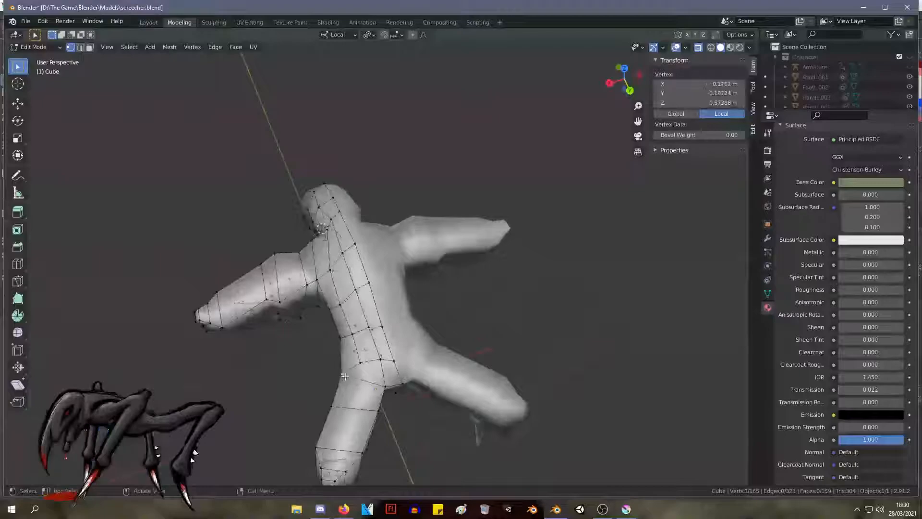
{"action": "left_click_drag", "start_coordinate": [344, 376], "coordinate": [354, 370]}
{"action": "middle_click_drag", "start_coordinate": [354, 371], "coordinate": [586, 212]}
{"action": "scroll", "coordinate": [533, 334], "scroll_direction": "up", "scroll_amount": 4}
{"action": "middle_click_drag", "start_coordinate": [534, 334], "coordinate": [535, 353]}
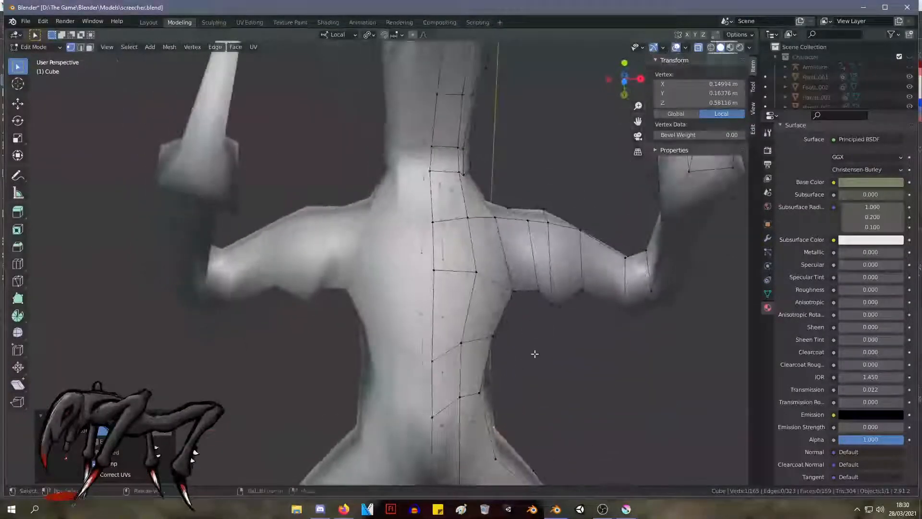
Step: Slide two neighbouring mid-belly vertices slightly toward the hips
{"action": "scroll", "coordinate": [535, 353], "scroll_direction": "down", "scroll_amount": 3}
{"action": "left_click", "coordinate": [411, 313]}
{"action": "key", "text": "g"}
{"action": "key", "text": "g"}
{"action": "left_click", "coordinate": [412, 325]}
{"action": "left_click", "coordinate": [434, 309]}
{"action": "key", "text": "g"}
{"action": "key", "text": "g"}
{"action": "left_click", "coordinate": [434, 316]}
Step: Slide a belly vertex beside the hip, and slide the centre-line belly vertex ahead of it
{"action": "left_click", "coordinate": [447, 373]}
{"action": "key", "text": "g"}
{"action": "key", "text": "g"}
{"action": "left_click", "coordinate": [437, 381]}
{"action": "middle_click_drag", "start_coordinate": [436, 381], "coordinate": [404, 278]}
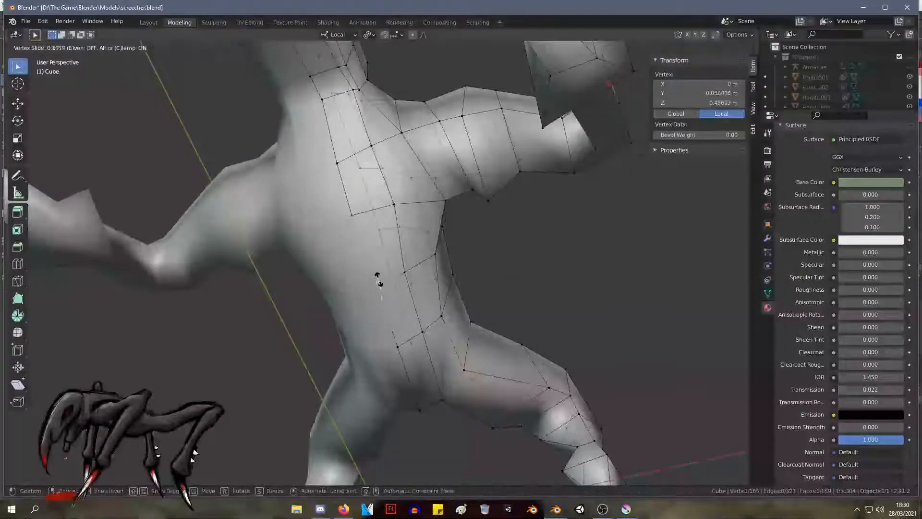
{"action": "left_click", "coordinate": [379, 279]}
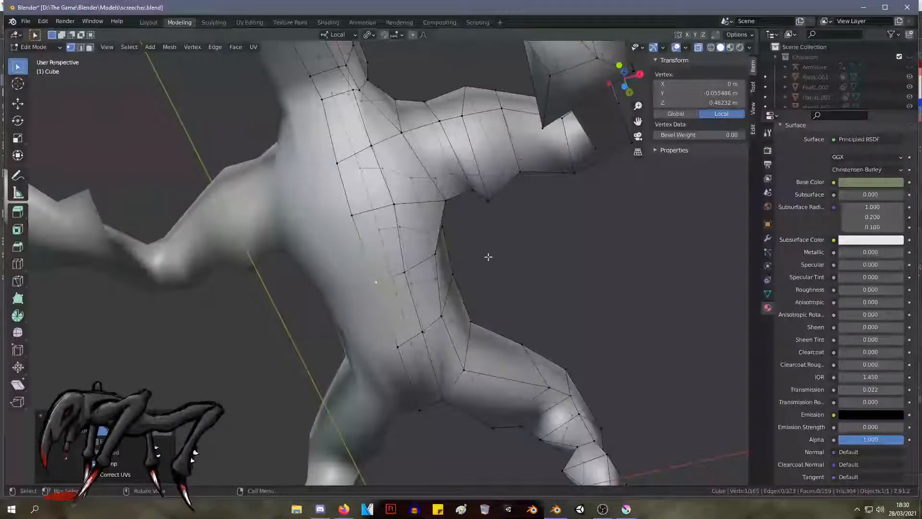
Step: Slide the outer hip vertex above the rear leg along its edge
{"action": "middle_click_drag", "start_coordinate": [552, 264], "coordinate": [320, 348]}
{"action": "key", "text": "g"}
{"action": "key", "text": "g"}
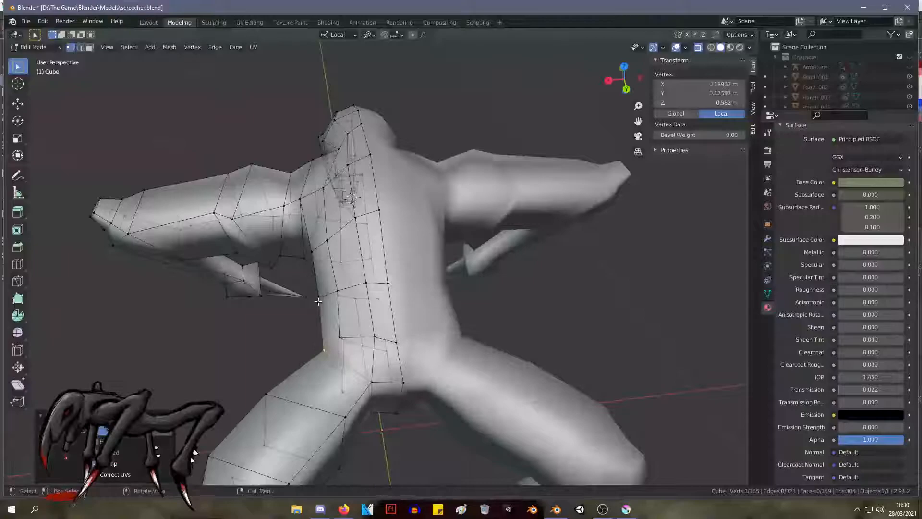
Step: Select the three flank and belly vertices across the waist and reposition them together
{"action": "left_click", "coordinate": [325, 299]}
{"action": "middle_click_drag", "start_coordinate": [352, 253], "coordinate": [543, 137]}
{"action": "left_click", "coordinate": [410, 337], "text": "shift"}
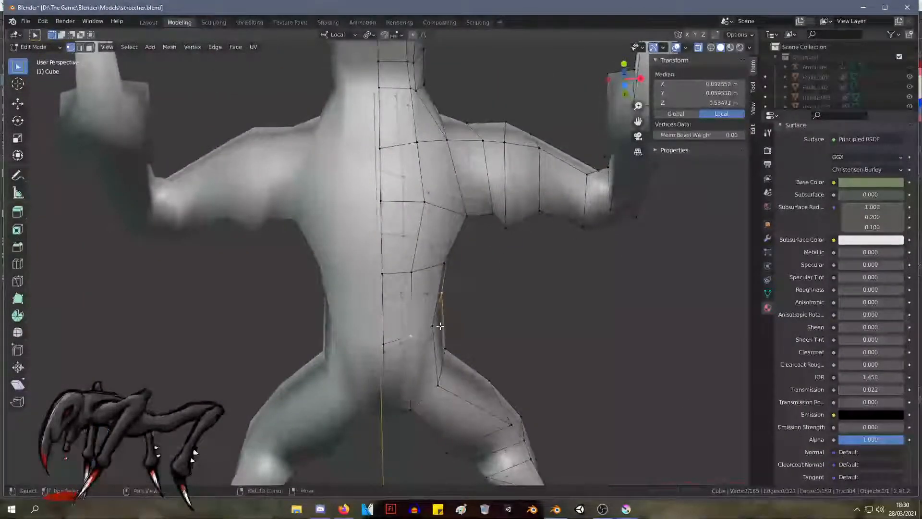
{"action": "left_click", "coordinate": [431, 329], "text": "shift"}
{"action": "key", "text": "g"}
{"action": "key", "text": "g"}
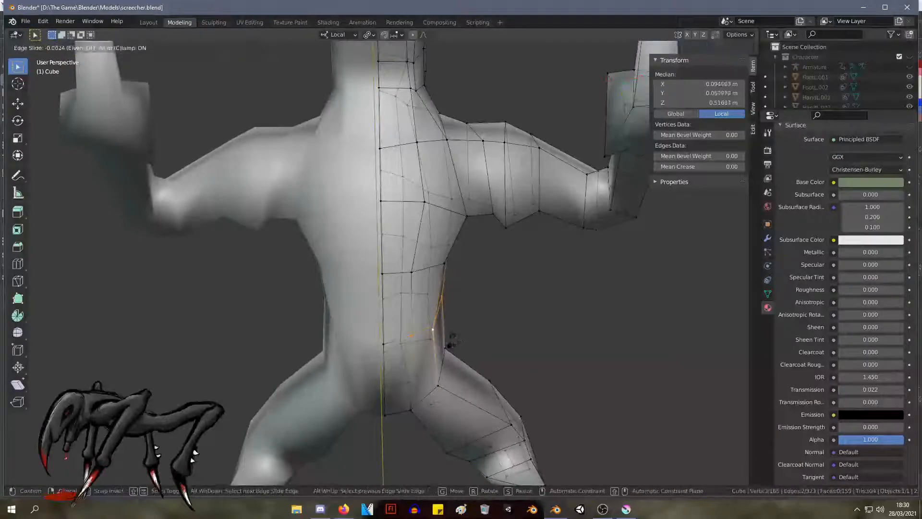
{"action": "right_click", "coordinate": [444, 338]}
{"action": "key", "text": "g"}
{"action": "left_click", "coordinate": [445, 338]}
Step: Select the line of four vertices along the side of the back and slide it along the surface
{"action": "middle_click_drag", "start_coordinate": [445, 338], "coordinate": [356, 175]}
{"action": "left_click", "coordinate": [336, 294]}
{"action": "left_click", "coordinate": [327, 243], "text": "shift"}
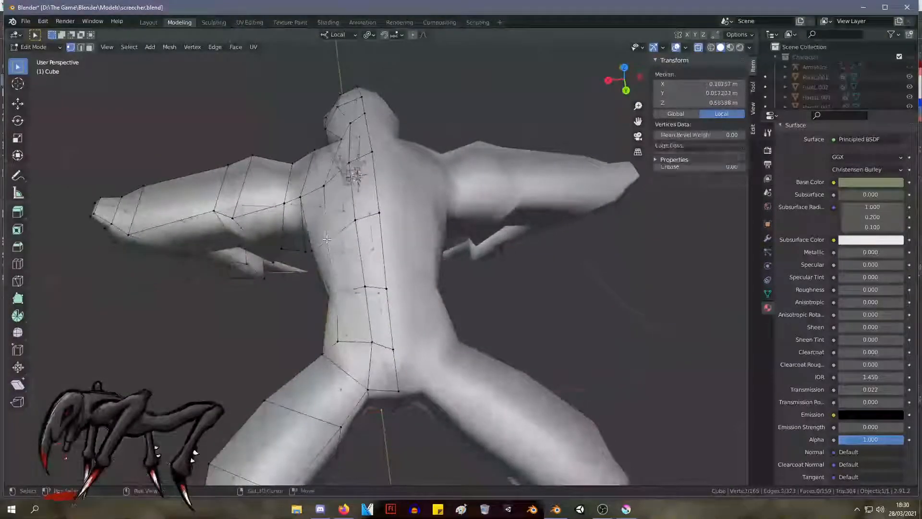
{"action": "left_click", "coordinate": [324, 190], "text": "shift"}
{"action": "left_click", "coordinate": [339, 339], "text": "shift"}
{"action": "key", "text": "g"}
{"action": "key", "text": "g"}
{"action": "left_click", "coordinate": [345, 342]}
Step: Select the edge loop around the rear thigh, slide it along the leg, rotate it, and adjust its position
{"action": "middle_click_drag", "start_coordinate": [344, 342], "coordinate": [594, 196]}
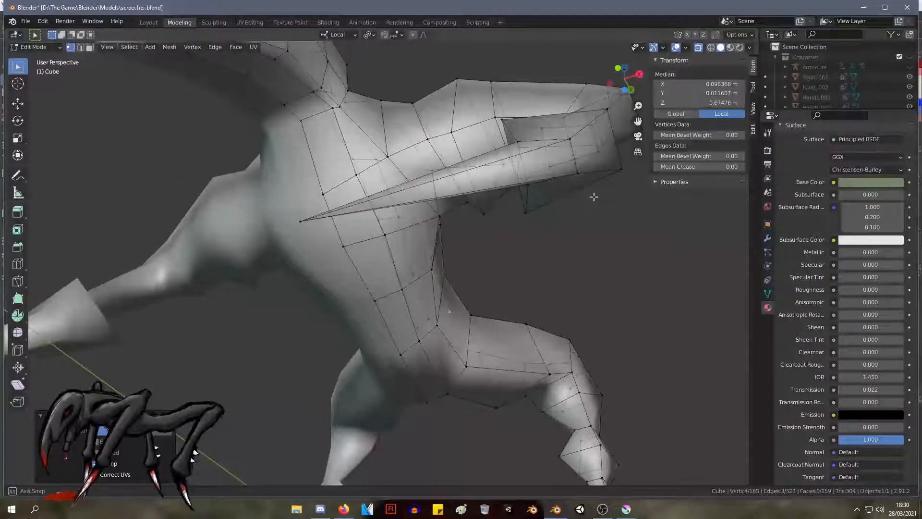
{"action": "middle_click_drag", "start_coordinate": [593, 196], "coordinate": [489, 237]}
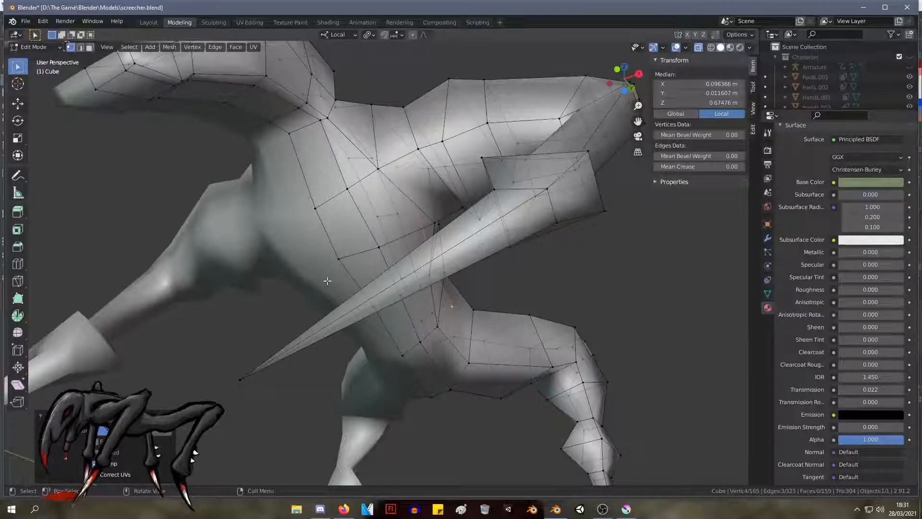
{"action": "scroll", "coordinate": [355, 280], "scroll_direction": "down", "scroll_amount": 6}
{"action": "middle_click_drag", "start_coordinate": [355, 280], "coordinate": [755, 299]}
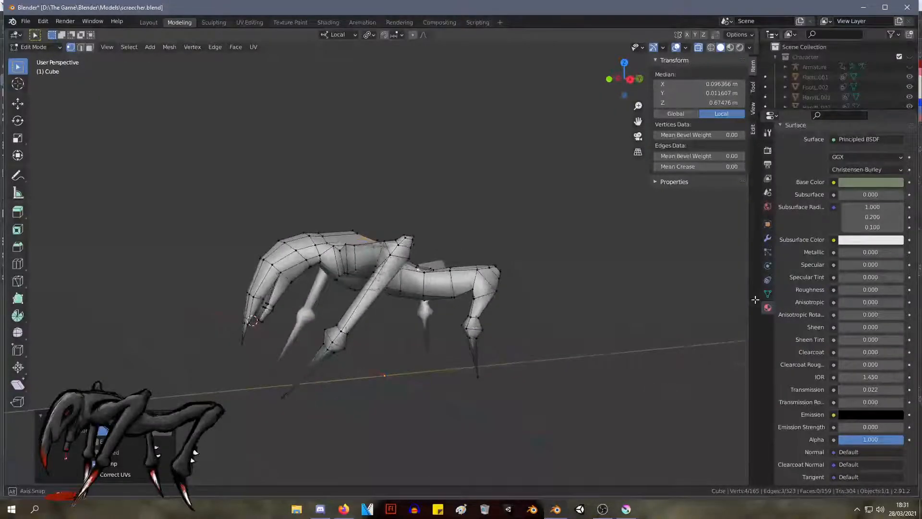
{"action": "scroll", "coordinate": [704, 318], "scroll_direction": "up", "scroll_amount": 3}
{"action": "key", "text": "alt+a"}
{"action": "left_click", "coordinate": [510, 305], "text": "alt"}
{"action": "key", "text": "g"}
{"action": "key", "text": "g"}
{"action": "left_click", "coordinate": [532, 268]}
{"action": "key", "text": "s"}
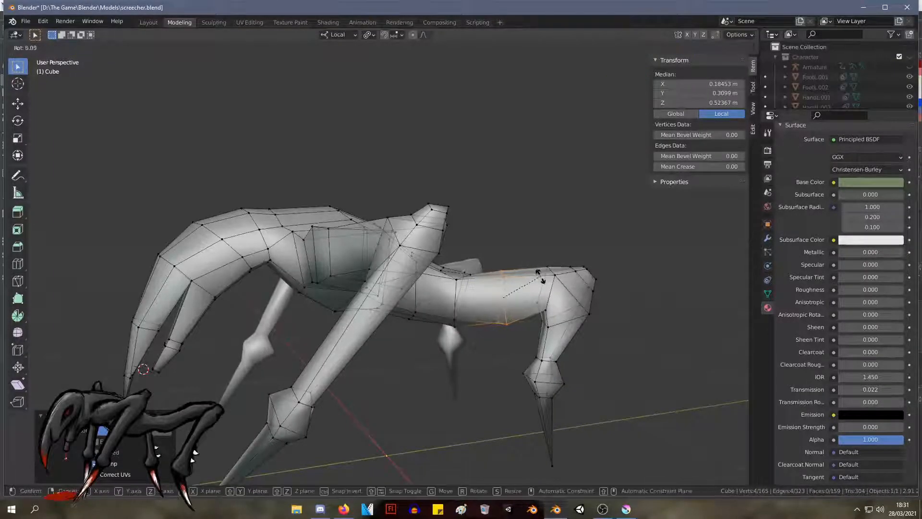
{"action": "left_click", "coordinate": [543, 278]}
{"action": "middle_click_drag", "start_coordinate": [542, 279], "coordinate": [541, 354]}
{"action": "key", "text": "s"}
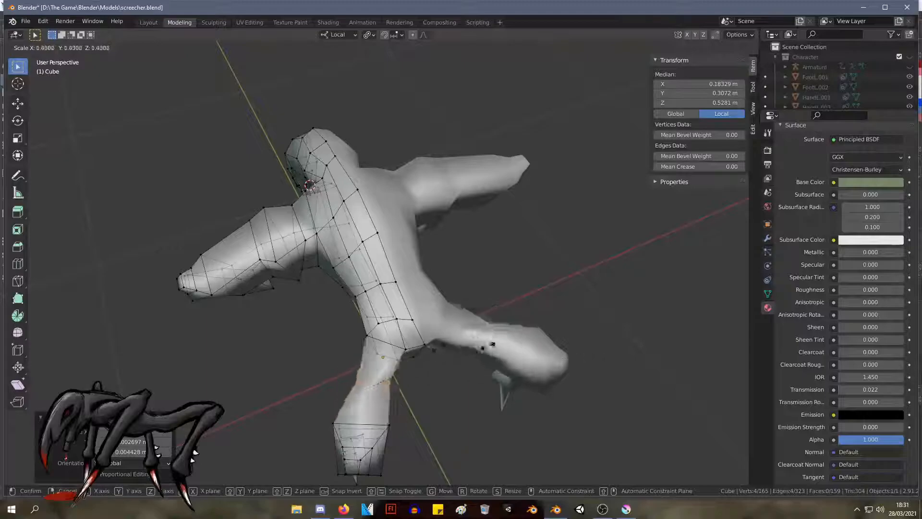
{"action": "right_click", "coordinate": [516, 351]}
Step: Select the lower rear leg from the knee joint down to the claw, rotate it, and move it outward
{"action": "middle_click_drag", "start_coordinate": [515, 351], "coordinate": [481, 261]}
{"action": "scroll", "coordinate": [486, 223], "scroll_direction": "down", "scroll_amount": 4}
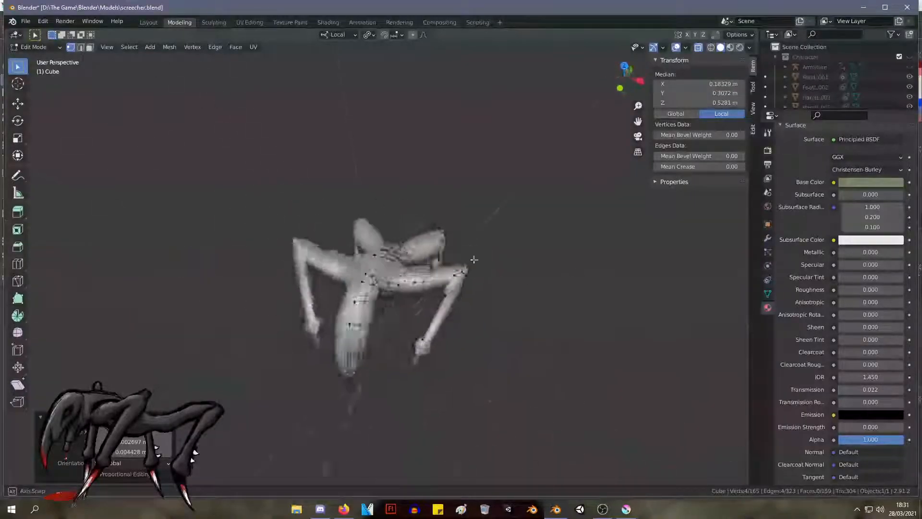
{"action": "middle_click_drag", "start_coordinate": [386, 213], "coordinate": [237, 205]}
{"action": "scroll", "coordinate": [385, 230], "scroll_direction": "up", "scroll_amount": 4}
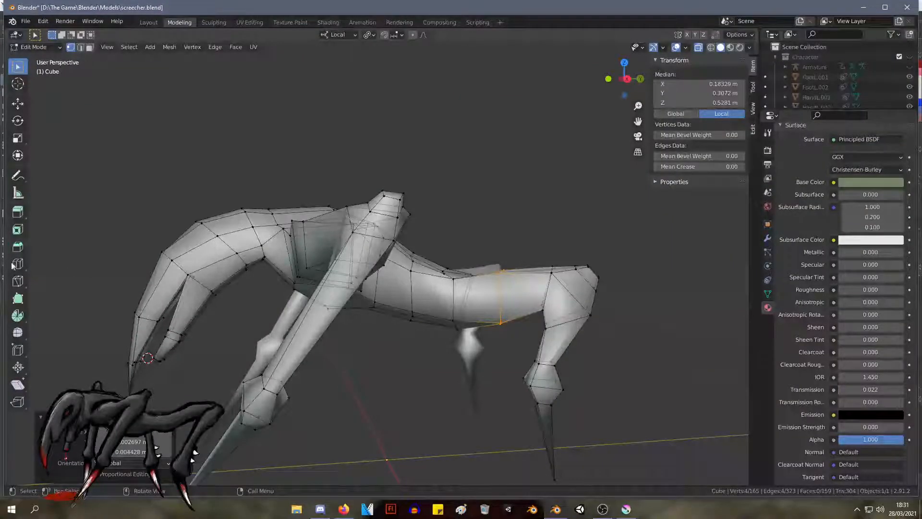
{"action": "scroll", "coordinate": [289, 264], "scroll_direction": "down", "scroll_amount": 5}
{"action": "middle_click_drag", "start_coordinate": [403, 239], "coordinate": [450, 235]}
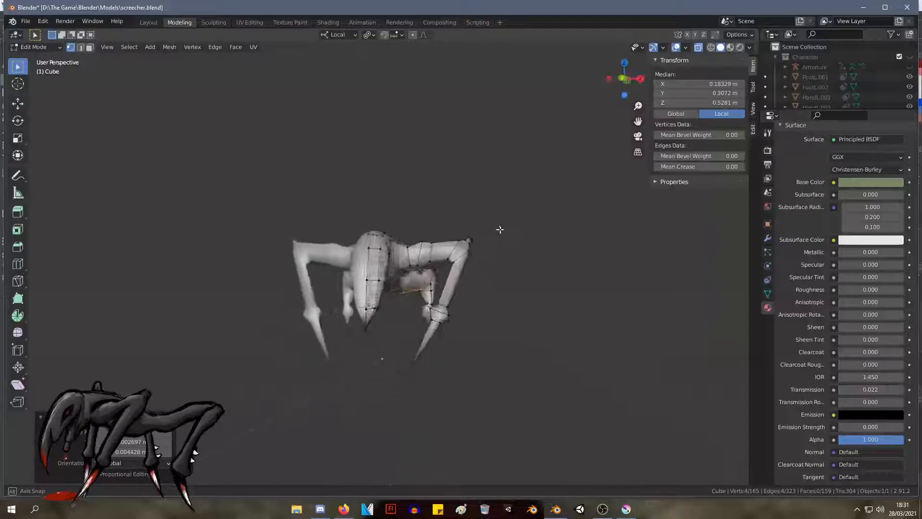
{"action": "scroll", "coordinate": [472, 376], "scroll_direction": "up", "scroll_amount": 3}
{"action": "left_click_drag", "start_coordinate": [461, 422], "coordinate": [434, 306]}
{"action": "key", "text": "r"}
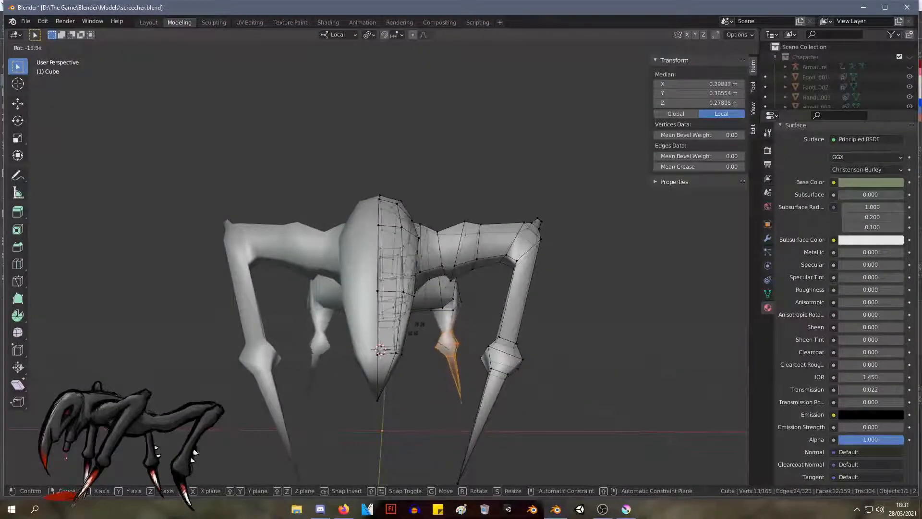
{"action": "left_click", "coordinate": [416, 329]}
{"action": "key", "text": "g"}
{"action": "left_click", "coordinate": [433, 327]}
Step: Rotate the lower rear leg again from an angled view and reposition it beneath the thigh
{"action": "middle_click_drag", "start_coordinate": [433, 327], "coordinate": [360, 329]}
{"action": "key", "text": "r"}
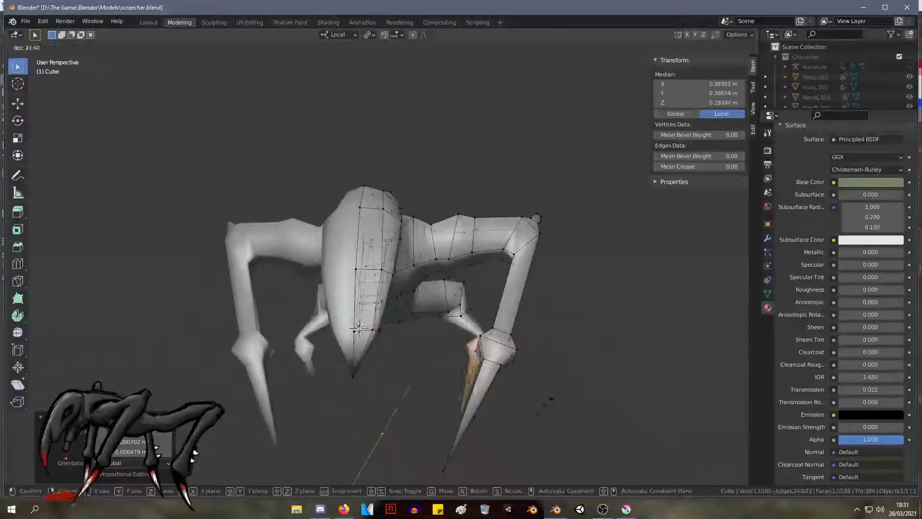
{"action": "left_click", "coordinate": [548, 403]}
{"action": "key", "text": "g"}
{"action": "left_click", "coordinate": [499, 410]}
{"action": "middle_click_drag", "start_coordinate": [498, 410], "coordinate": [573, 345]}
{"action": "key", "text": "g"}
{"action": "left_click", "coordinate": [534, 337]}
Step: Try to move the entire rear leg from the thigh outward closer to the body
{"action": "left_click_drag", "start_coordinate": [597, 419], "coordinate": [468, 267]}
{"action": "middle_click_drag", "start_coordinate": [535, 288], "coordinate": [500, 336]}
{"action": "key", "text": "g"}
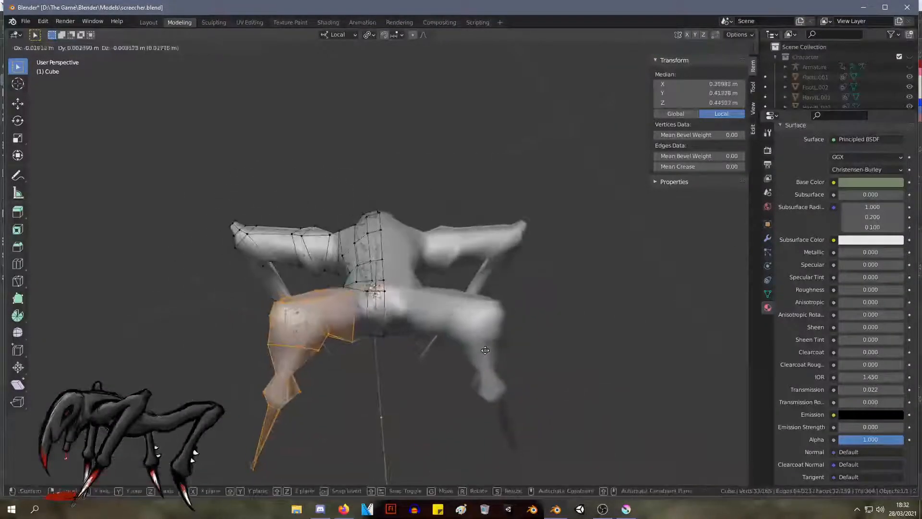
{"action": "left_click", "coordinate": [483, 353]}
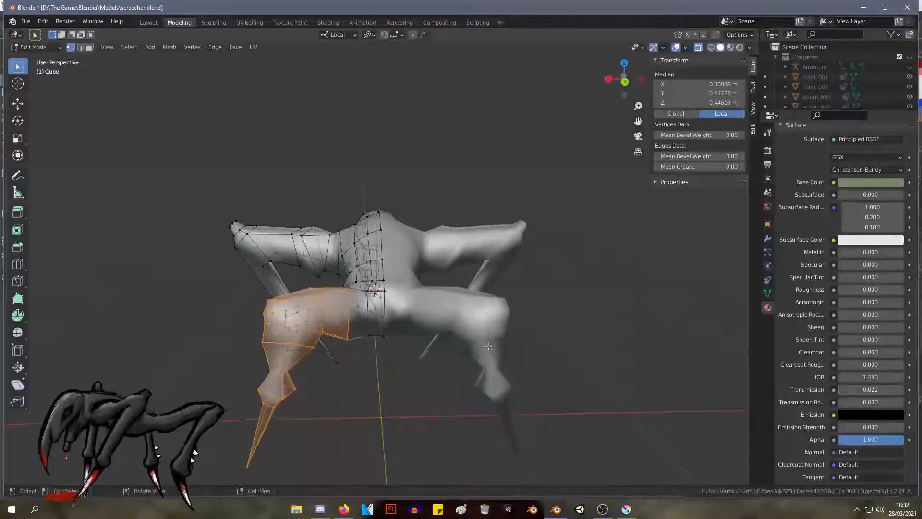
Step: Reposition the whole selected rear leg near the hip, rotate it slightly, and shift it again from an angled view
{"action": "middle_click_drag", "start_coordinate": [483, 353], "coordinate": [452, 355]}
{"action": "key", "text": "g"}
{"action": "left_click", "coordinate": [456, 366]}
{"action": "key", "text": "r"}
{"action": "key", "text": "r"}
{"action": "key", "text": "x"}
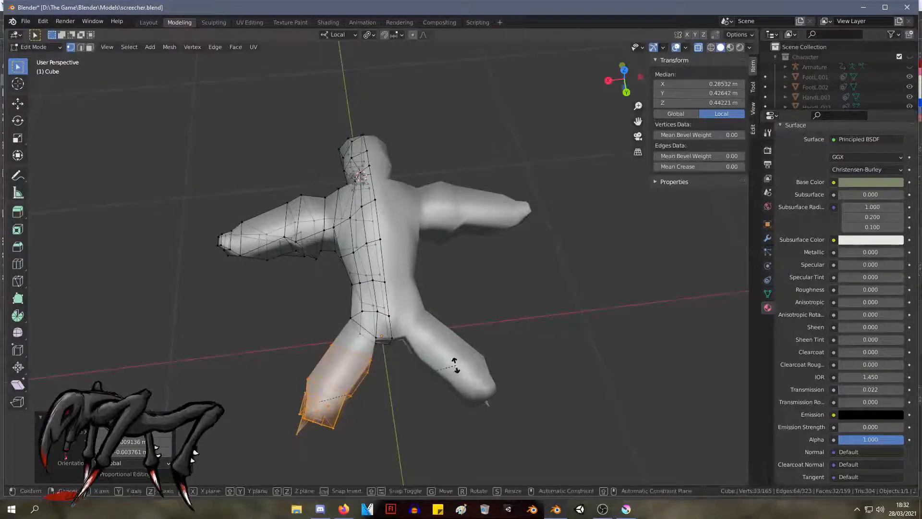
{"action": "key", "text": "x"}
{"action": "left_click", "coordinate": [483, 330]}
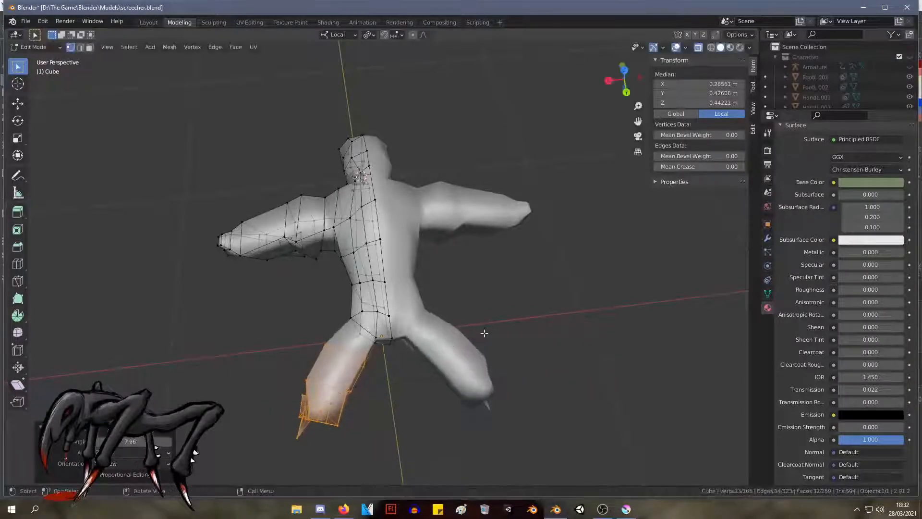
{"action": "key", "text": "g"}
{"action": "left_click", "coordinate": [492, 337]}
{"action": "middle_click_drag", "start_coordinate": [488, 336], "coordinate": [618, 261]}
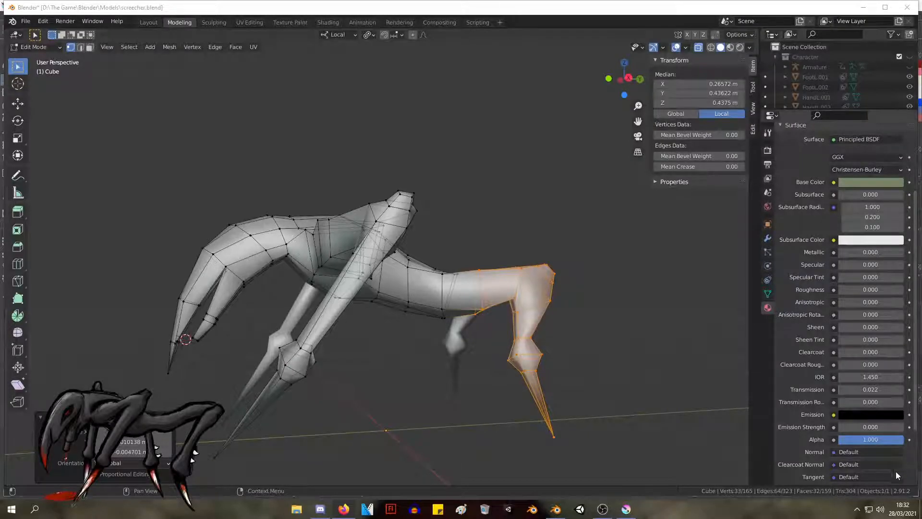
Step: Switch the system's playback device to Speakers (Razer Nari Essential)
{"action": "left_click", "coordinate": [880, 509]}
{"action": "left_click", "coordinate": [866, 454]}
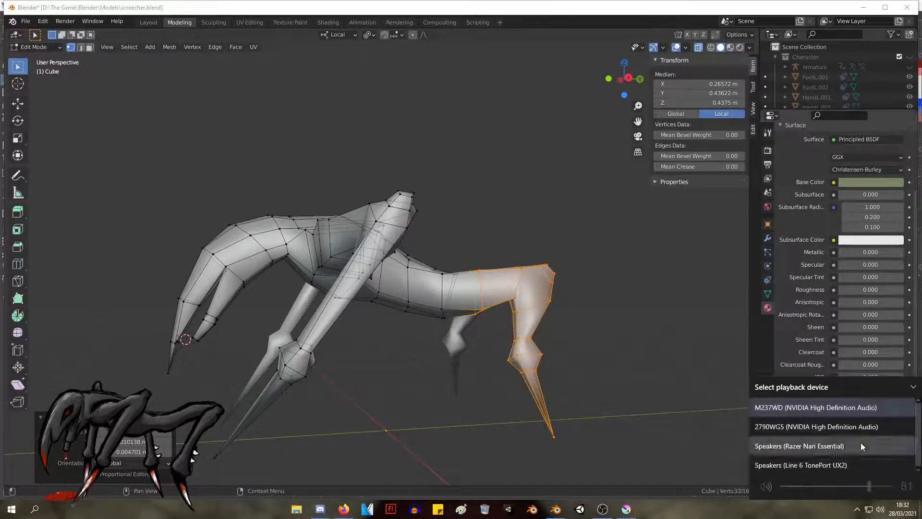
{"action": "left_click", "coordinate": [861, 444]}
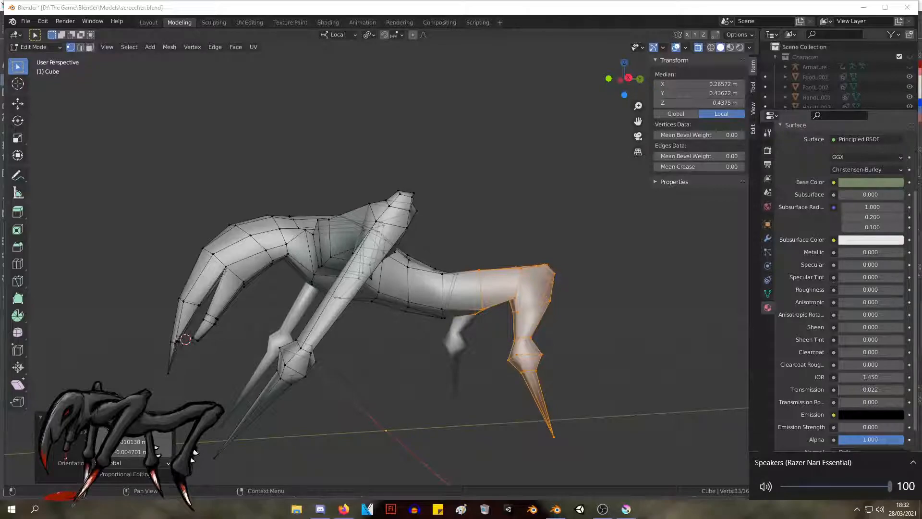
{"action": "key", "text": "Escape"}
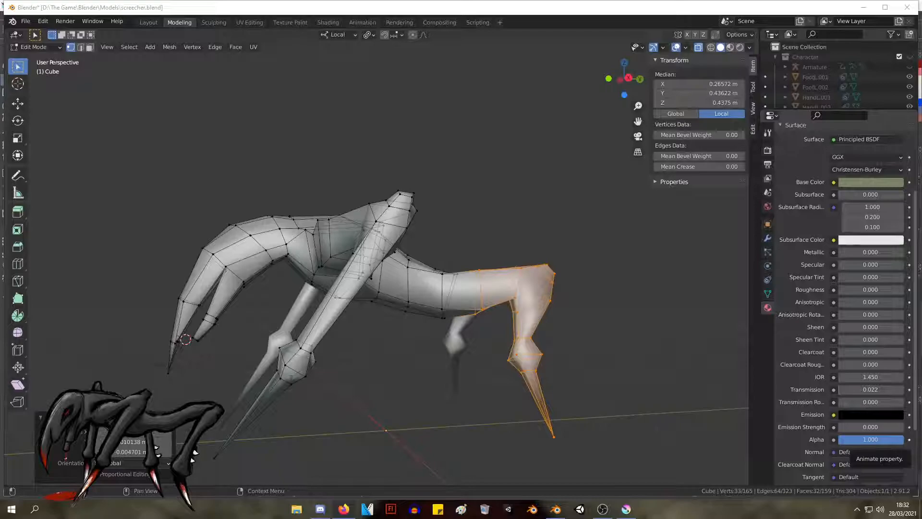
Step: Select the upper vertices of the lower back just ahead of the hip and move them from two angles to reshape the back
{"action": "middle_click_drag", "start_coordinate": [430, 221], "coordinate": [498, 307]}
{"action": "left_click_drag", "start_coordinate": [512, 274], "coordinate": [451, 246]}
{"action": "key", "text": "g"}
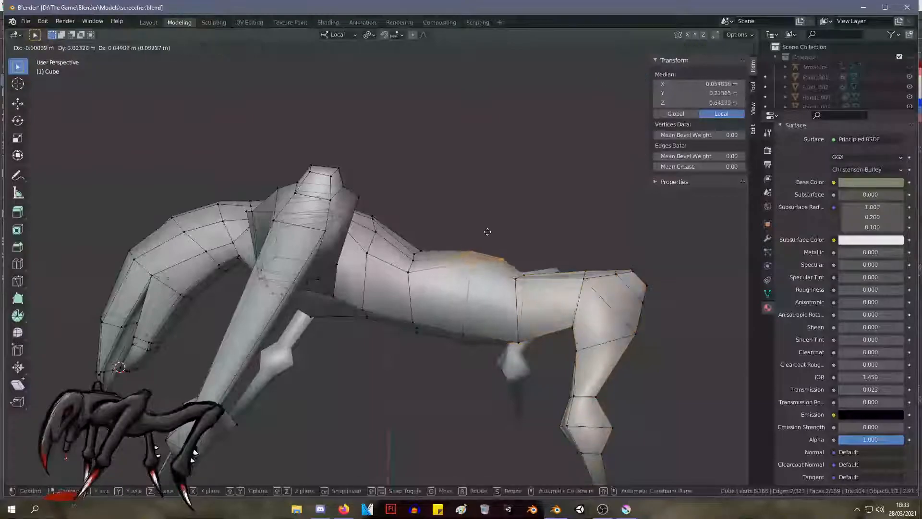
{"action": "left_click", "coordinate": [479, 230]}
{"action": "middle_click_drag", "start_coordinate": [479, 231], "coordinate": [562, 237]}
{"action": "key", "text": "g"}
{"action": "left_click", "coordinate": [558, 241]}
{"action": "scroll", "coordinate": [562, 222], "scroll_direction": "down", "scroll_amount": 4}
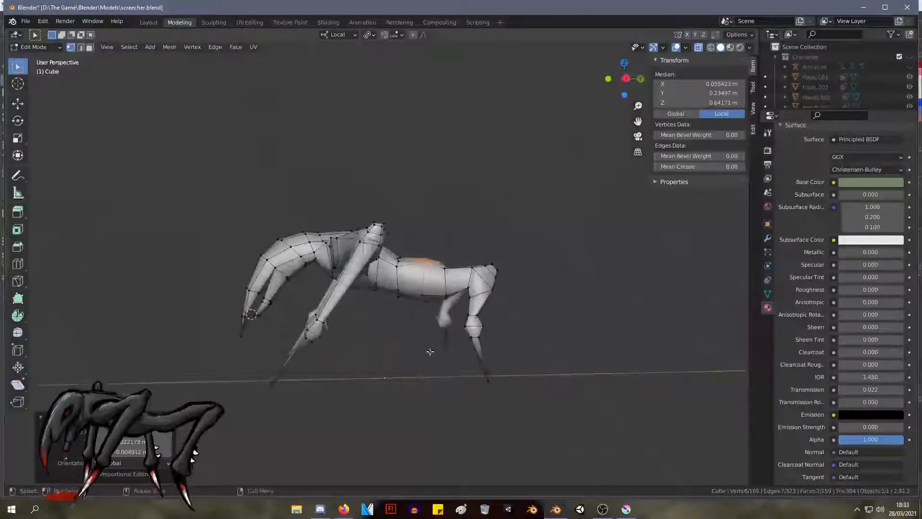
{"action": "scroll", "coordinate": [445, 325], "scroll_direction": "up", "scroll_amount": 2}
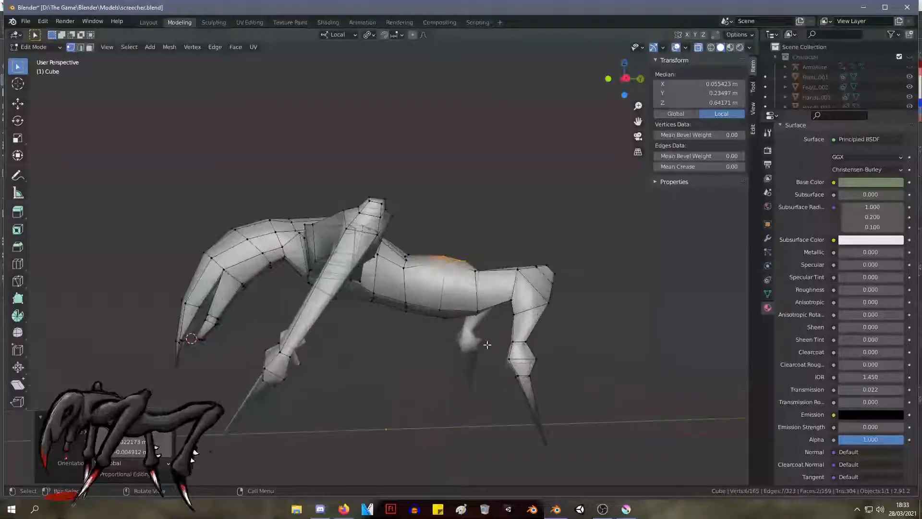
{"action": "left_click_drag", "start_coordinate": [427, 298], "coordinate": [428, 299]}
{"action": "key", "text": "g"}
{"action": "left_click", "coordinate": [439, 294]}
Step: Select the two vertices on top of the rump between the rear legs and adjust their position
{"action": "middle_click_drag", "start_coordinate": [439, 295], "coordinate": [467, 308]}
{"action": "left_click", "coordinate": [508, 233]}
{"action": "left_click_drag", "start_coordinate": [472, 288], "coordinate": [448, 267]}
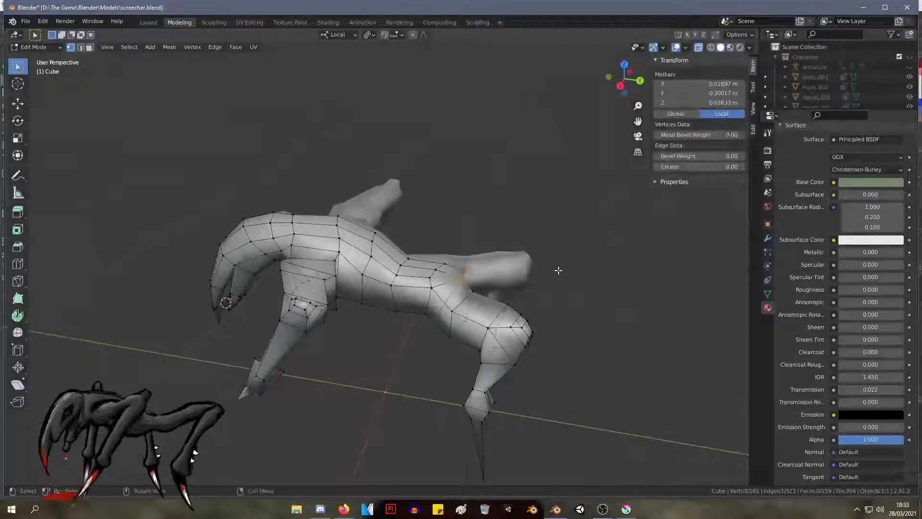
{"action": "key", "text": "g"}
{"action": "left_click", "coordinate": [549, 278]}
{"action": "middle_click_drag", "start_coordinate": [549, 278], "coordinate": [574, 247]}
{"action": "key", "text": "g"}
{"action": "left_click", "coordinate": [524, 257]}
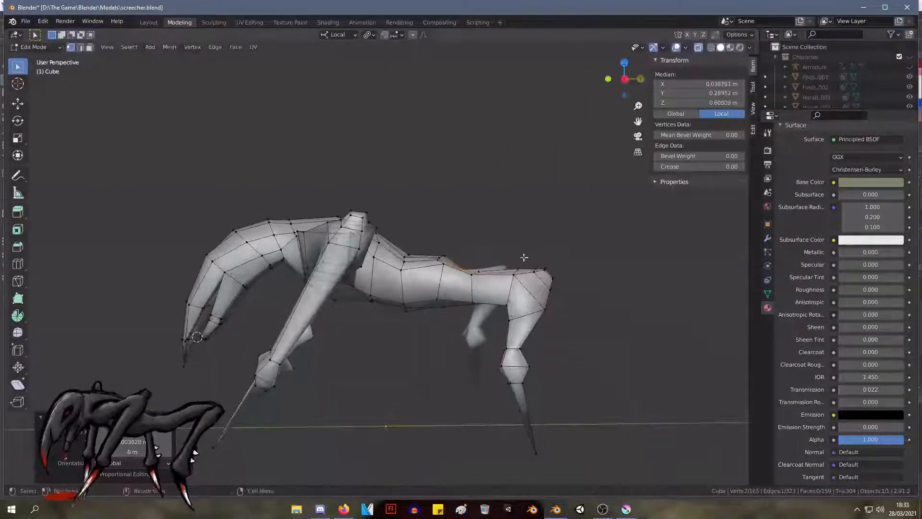
Step: Select the four vertices across the lower back ahead of the rump and reposition them
{"action": "left_click_drag", "start_coordinate": [449, 269], "coordinate": [425, 235]}
{"action": "key", "text": "g"}
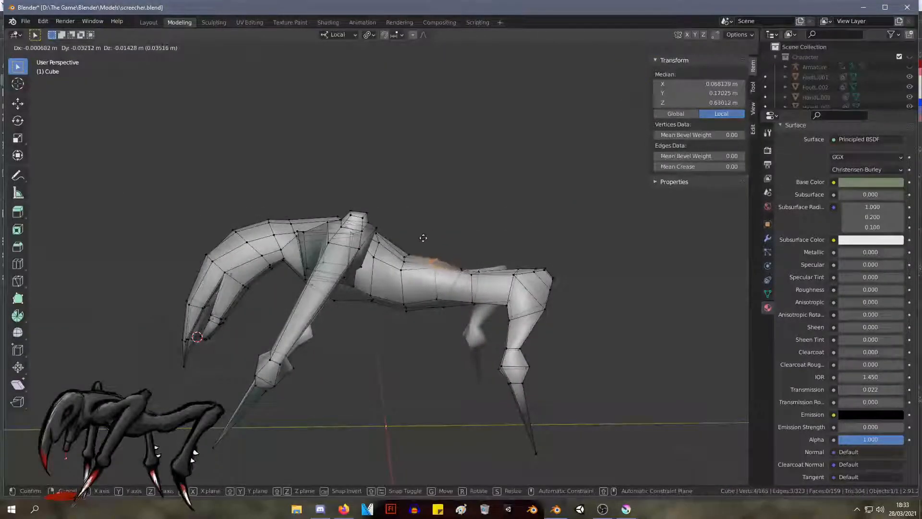
{"action": "left_click", "coordinate": [429, 236]}
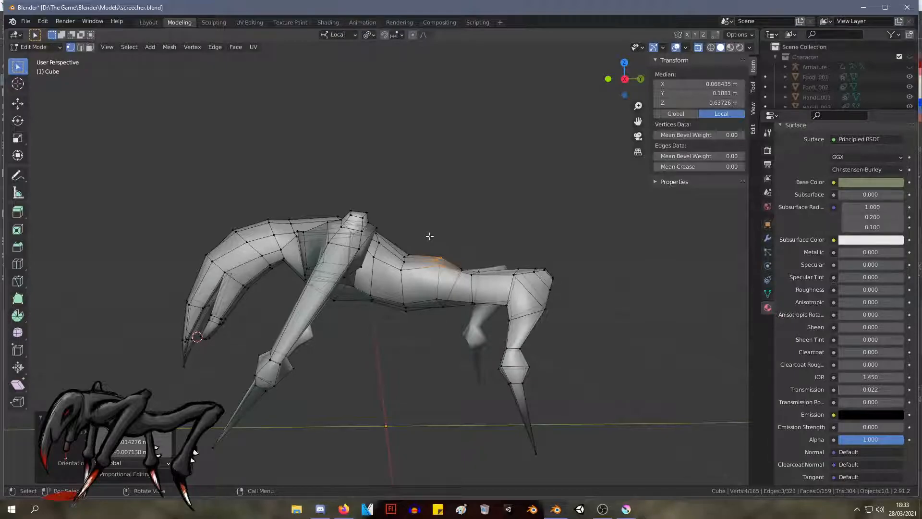
Step: Slide a vertex on the rear body along its edge, and slide the neighbouring lower-back vertices along the mesh
{"action": "middle_click_drag", "start_coordinate": [515, 280], "coordinate": [486, 265]}
{"action": "left_click", "coordinate": [441, 291]}
{"action": "key", "text": "g"}
{"action": "key", "text": "g"}
{"action": "left_click", "coordinate": [424, 288]}
{"action": "scroll", "coordinate": [500, 255], "scroll_direction": "up", "scroll_amount": 3}
{"action": "left_click_drag", "start_coordinate": [499, 291], "coordinate": [442, 198]}
{"action": "key", "text": "g"}
{"action": "key", "text": "g"}
{"action": "left_click", "coordinate": [441, 265]}
Step: Select the row of vertices across the top of the lower back and reposition it from two viewing angles
{"action": "left_click_drag", "start_coordinate": [441, 265], "coordinate": [403, 228]}
{"action": "key", "text": "g"}
{"action": "left_click", "coordinate": [406, 217]}
{"action": "middle_click_drag", "start_coordinate": [456, 217], "coordinate": [479, 208]}
{"action": "key", "text": "g"}
{"action": "left_click", "coordinate": [491, 229]}
Step: Scale the lower-back vertex row slightly and slide it along the body's edges
{"action": "key", "text": "s"}
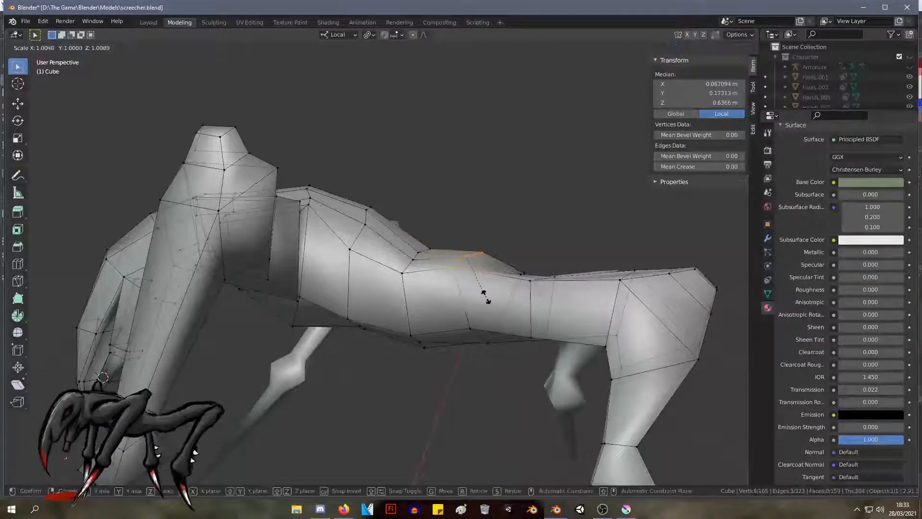
{"action": "left_click", "coordinate": [489, 296]}
{"action": "key", "text": "g"}
{"action": "key", "text": "g"}
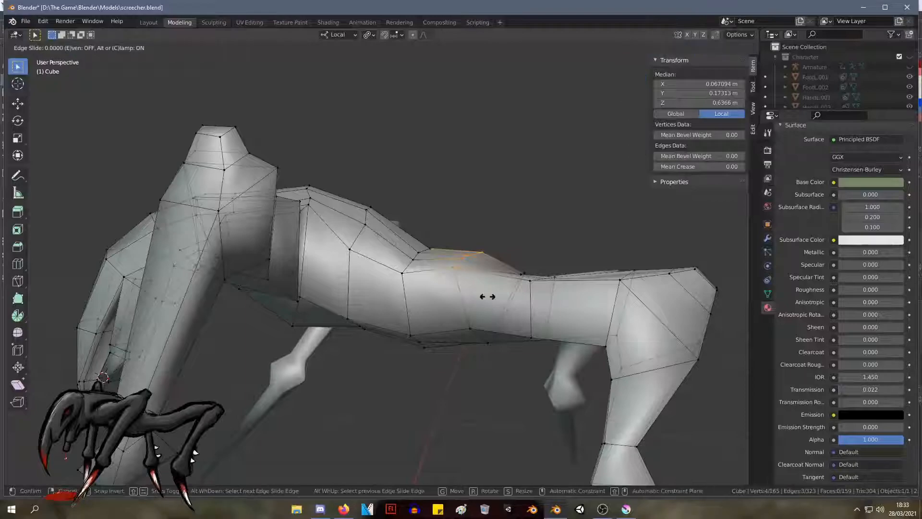
{"action": "left_click", "coordinate": [495, 291]}
Step: Select a single vertex on the back and nudge it to smooth the body's contour
{"action": "middle_click_drag", "start_coordinate": [495, 291], "coordinate": [418, 285]}
{"action": "left_click", "coordinate": [425, 286]}
{"action": "middle_click_drag", "start_coordinate": [425, 285], "coordinate": [500, 307]}
{"action": "left_click", "coordinate": [396, 262]}
{"action": "key", "text": "g"}
{"action": "left_click", "coordinate": [398, 264]}
Step: Slide the lower-back vertex beside the spine and the adjacent centre-line vertex along their edges
{"action": "left_click", "coordinate": [475, 298]}
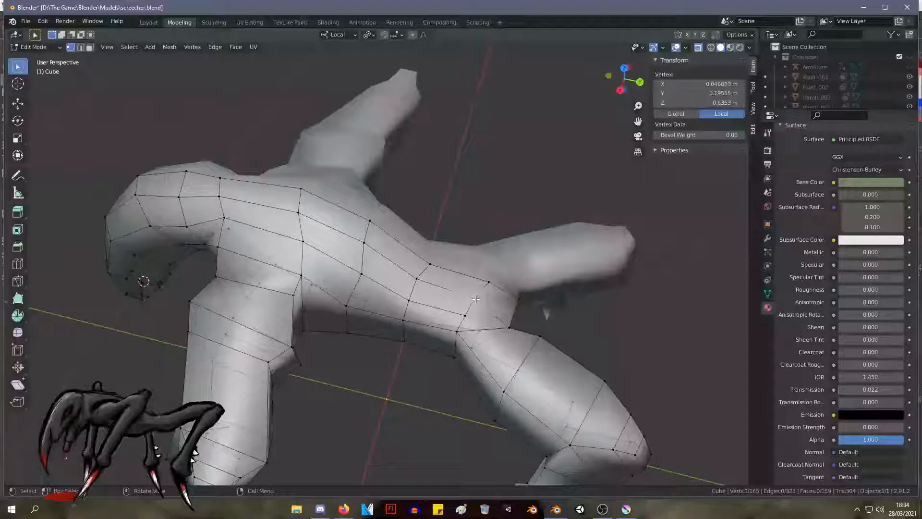
{"action": "key", "text": "g"}
{"action": "key", "text": "g"}
{"action": "left_click", "coordinate": [483, 301]}
{"action": "left_click", "coordinate": [488, 283]}
{"action": "key", "text": "g"}
{"action": "key", "text": "g"}
{"action": "left_click", "coordinate": [489, 287]}
Step: Slide the outer lower-back vertex near the hip along its edge and move it slightly
{"action": "middle_click_drag", "start_coordinate": [485, 293], "coordinate": [463, 295]}
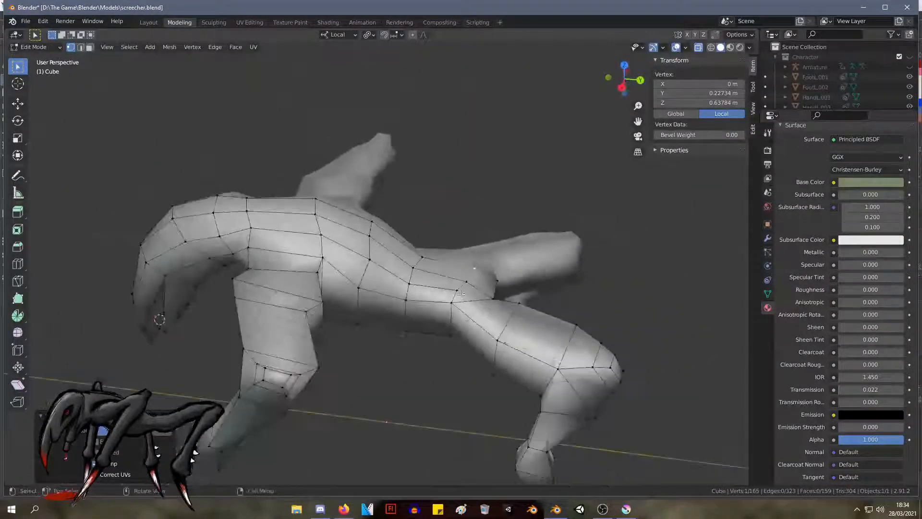
{"action": "key", "text": "g"}
{"action": "key", "text": "g"}
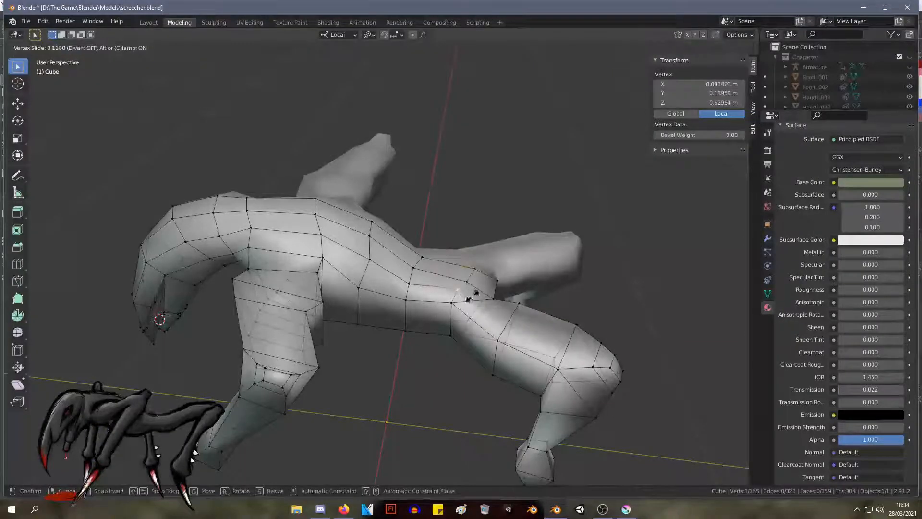
{"action": "left_click", "coordinate": [474, 298]}
{"action": "key", "text": "g"}
{"action": "left_click", "coordinate": [481, 294]}
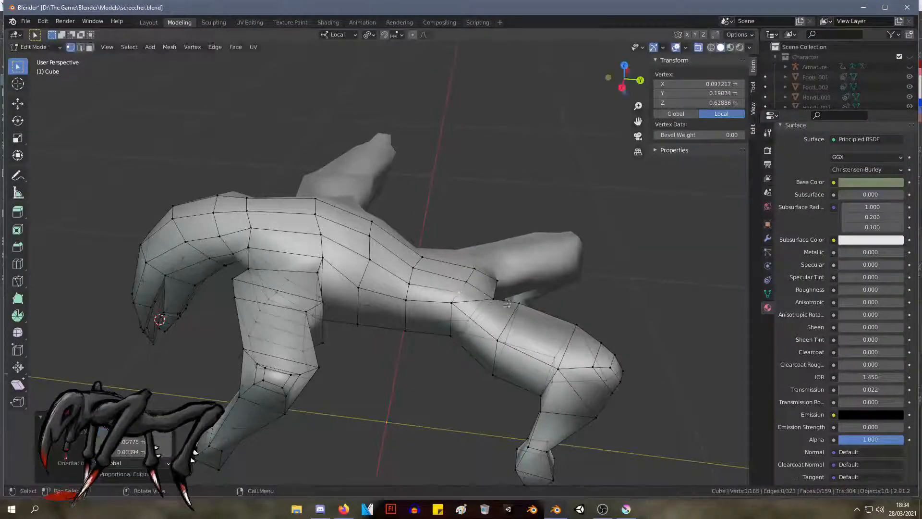
Step: Select the edge loop around the upper rear thigh and scale it down to about 0.75
{"action": "middle_click_drag", "start_coordinate": [482, 293], "coordinate": [456, 282]}
{"action": "scroll", "coordinate": [457, 282], "scroll_direction": "down", "scroll_amount": 8}
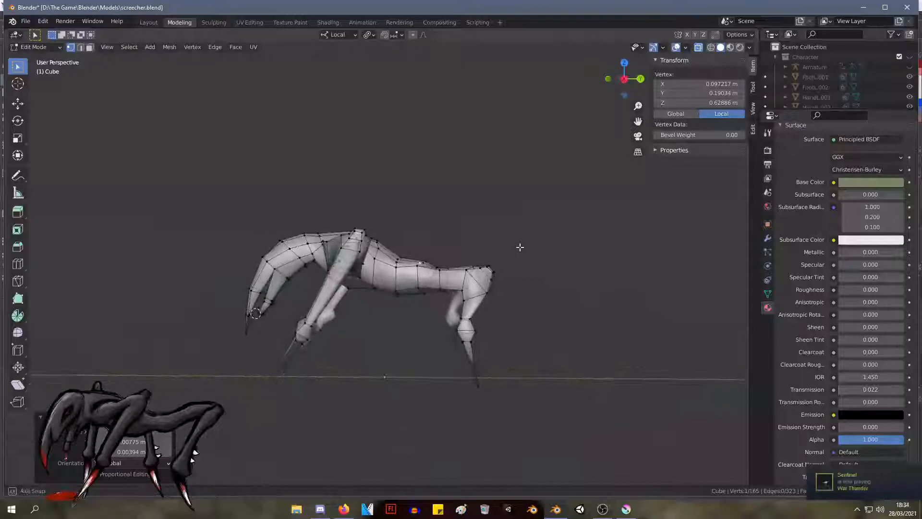
{"action": "middle_click_drag", "start_coordinate": [519, 247], "coordinate": [520, 239]}
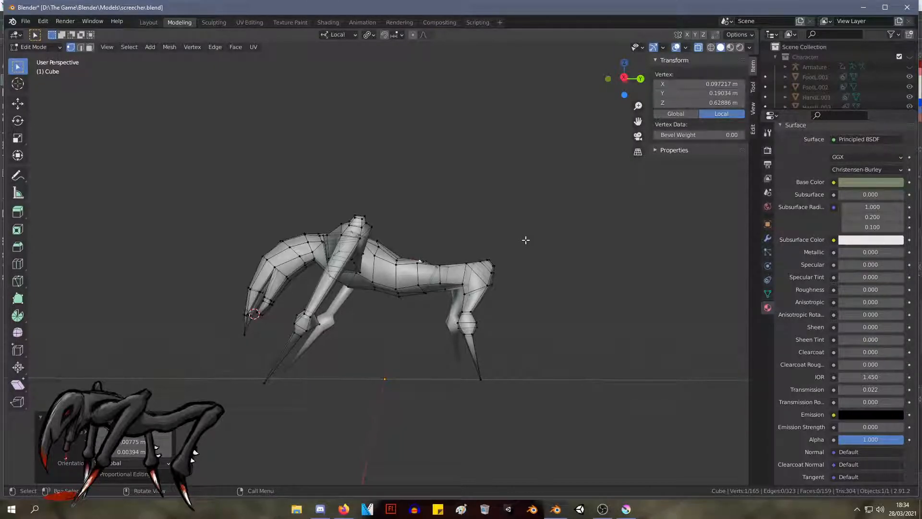
{"action": "scroll", "coordinate": [494, 400], "scroll_direction": "up", "scroll_amount": 3}
{"action": "middle_click_drag", "start_coordinate": [494, 401], "coordinate": [423, 374]}
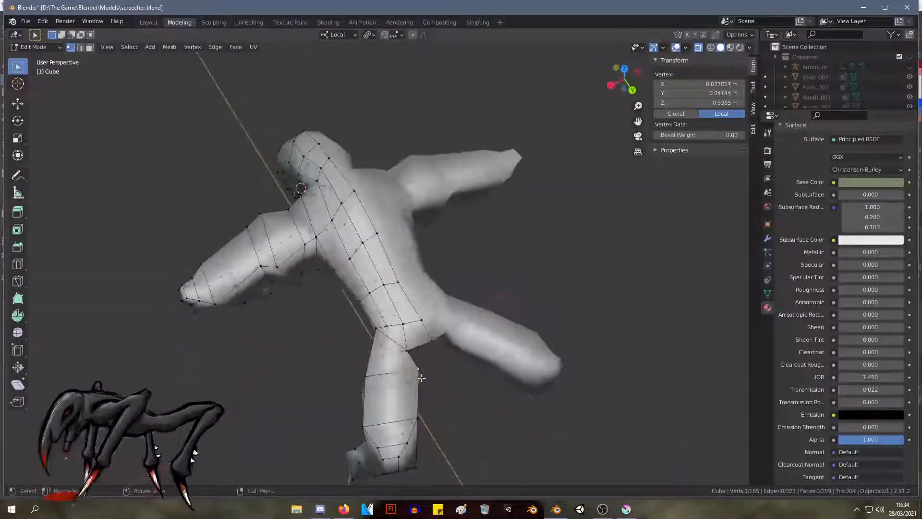
{"action": "left_click", "coordinate": [414, 372], "text": "shift"}
{"action": "key", "text": "g"}
{"action": "right_click", "coordinate": [389, 389]}
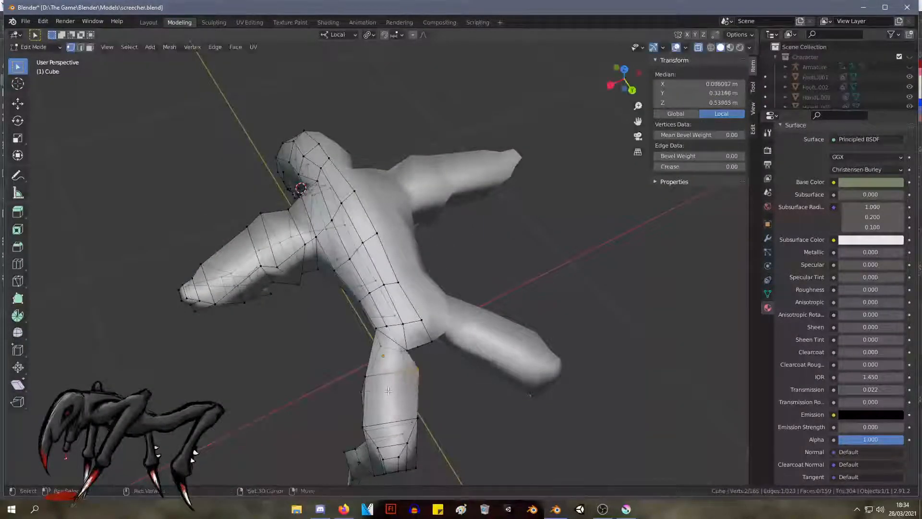
{"action": "key", "text": "s"}
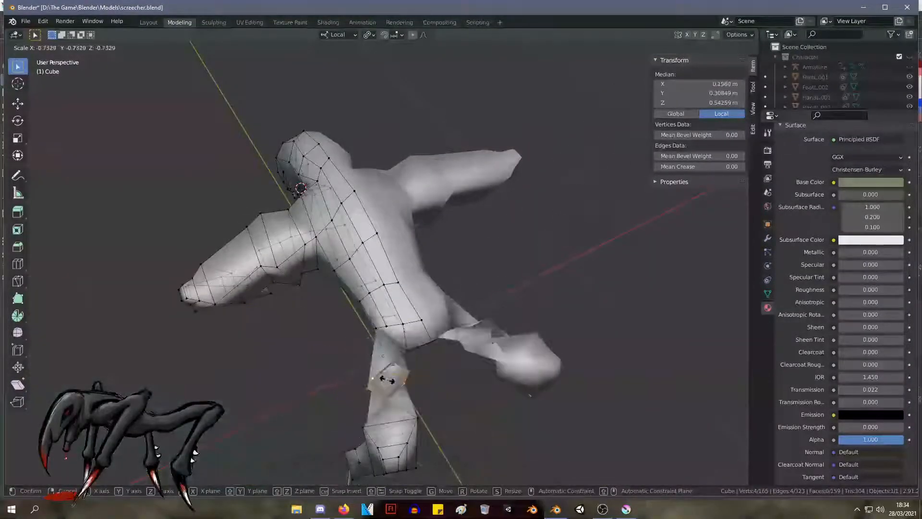
{"action": "left_click", "coordinate": [397, 385]}
{"action": "key", "text": "s"}
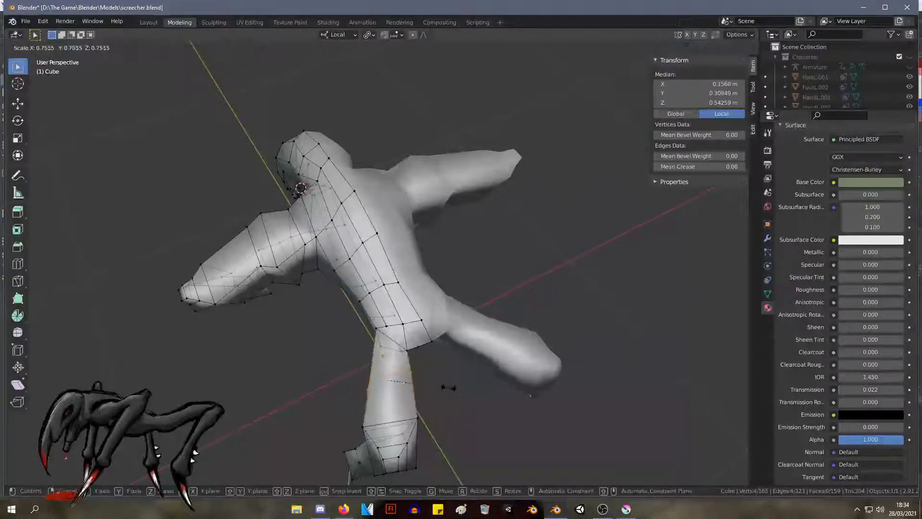
{"action": "left_click", "coordinate": [451, 387]}
Step: Select the vertices around the rear knee and scale them down to 0.816
{"action": "middle_click_drag", "start_coordinate": [451, 387], "coordinate": [502, 341]}
{"action": "left_click_drag", "start_coordinate": [453, 292], "coordinate": [446, 281]}
{"action": "key", "text": "s"}
{"action": "left_click", "coordinate": [451, 319]}
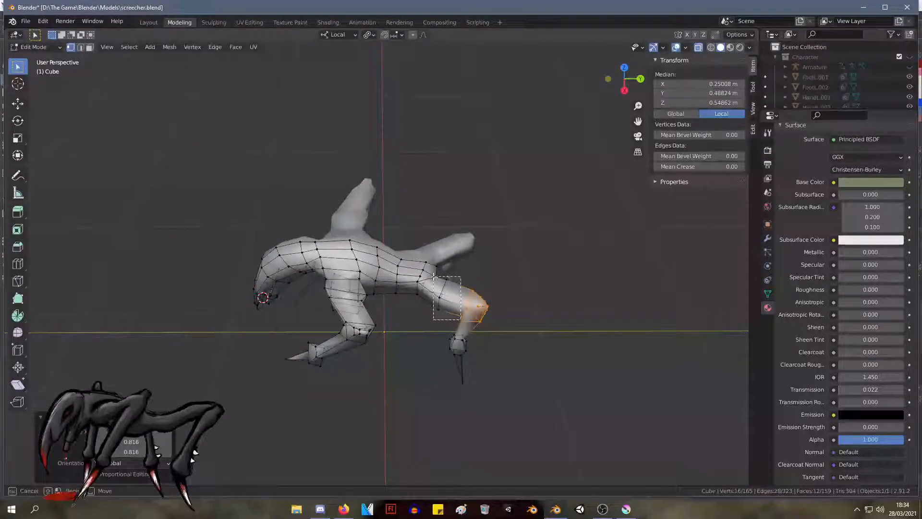
Step: Select the mid-thigh edge loop between the hip and knee and scale it down further
{"action": "left_click_drag", "start_coordinate": [433, 277], "coordinate": [434, 277]}
{"action": "key", "text": "s"}
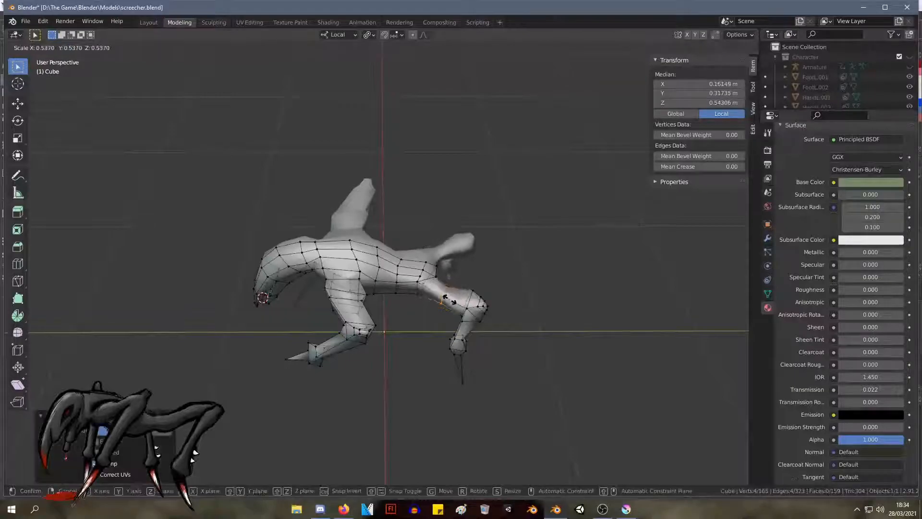
Step: Scale the hind thigh's edge loop to about 0.54 and nudge a vertex on the creature's lower back
{"action": "left_click", "coordinate": [451, 301]}
{"action": "middle_click_drag", "start_coordinate": [451, 302], "coordinate": [443, 261]}
{"action": "scroll", "coordinate": [483, 248], "scroll_direction": "up", "scroll_amount": 3}
{"action": "left_click", "coordinate": [455, 263]}
{"action": "key", "text": "g"}
{"action": "left_click", "coordinate": [461, 260]}
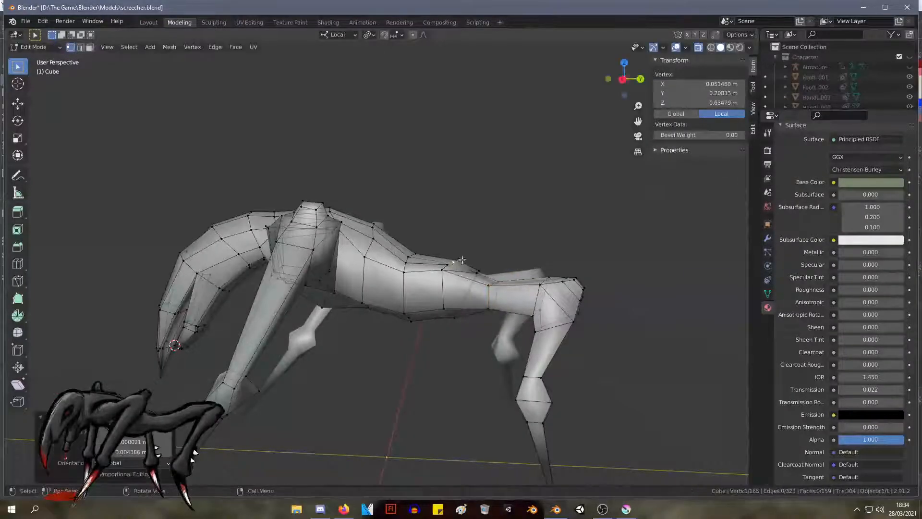
Step: Select the three vertices at the top of the rump and shift them slightly upward
{"action": "left_click_drag", "start_coordinate": [457, 261], "coordinate": [441, 250]}
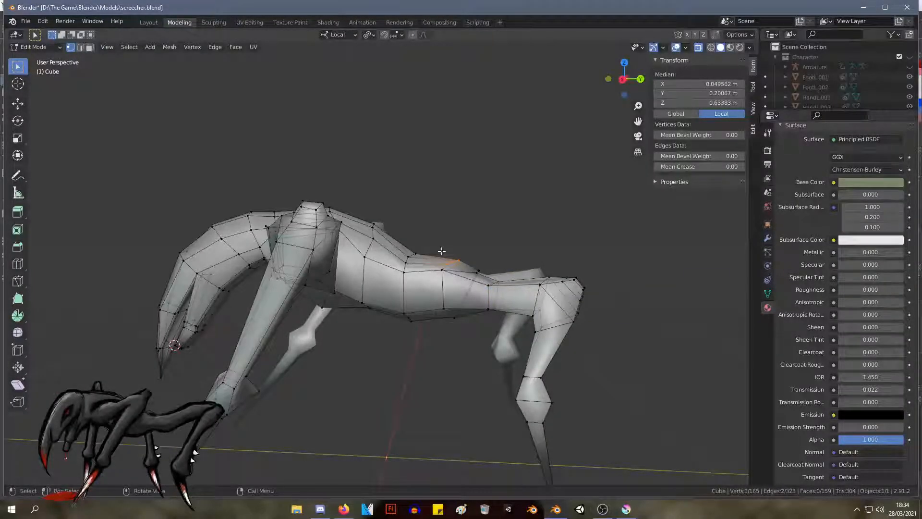
{"action": "key", "text": "g"}
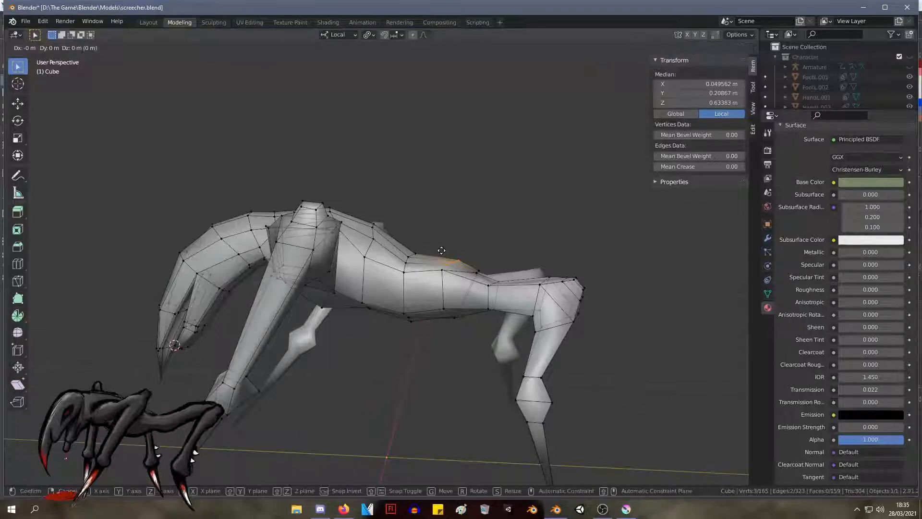
{"action": "left_click", "coordinate": [441, 248]}
{"action": "middle_click_drag", "start_coordinate": [442, 248], "coordinate": [523, 254]}
{"action": "left_click", "coordinate": [323, 307]}
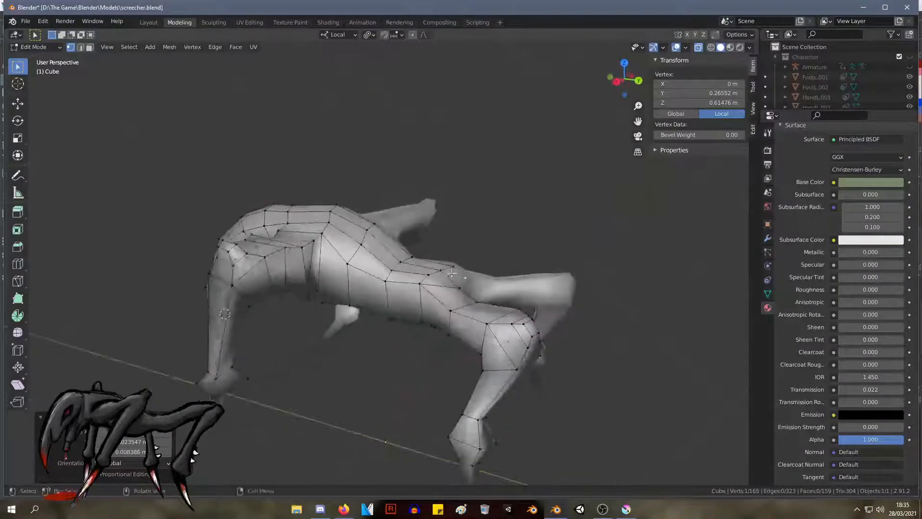
Step: Reposition two single vertices on the rump, one on the centre line and one beside the hip
{"action": "left_click", "coordinate": [455, 267]}
{"action": "key", "text": "g"}
{"action": "left_click", "coordinate": [451, 269]}
{"action": "mouse_move", "coordinate": [452, 269]}
{"action": "middle_mouse_down"}
{"action": "mouse_move", "coordinate": [446, 256]}
{"action": "mouse_move", "coordinate": [394, 246]}
{"action": "mouse_move", "coordinate": [415, 252]}
{"action": "mouse_move", "coordinate": [303, 316]}
{"action": "mouse_move", "coordinate": [385, 260]}
{"action": "mouse_move", "coordinate": [445, 252]}
{"action": "middle_mouse_up"}
{"action": "left_click", "coordinate": [443, 281]}
{"action": "key", "text": "g"}
{"action": "left_click", "coordinate": [450, 297]}
Step: Move a single vertex on the creature's back slightly upward
{"action": "middle_click_drag", "start_coordinate": [450, 298], "coordinate": [526, 293]}
{"action": "left_click", "coordinate": [372, 260]}
{"action": "key", "text": "g"}
{"action": "left_click", "coordinate": [373, 254]}
Step: Shift the hind thigh's edge loop about 0.006 m toward the head and about 0.008 m down
{"action": "left_click", "coordinate": [609, 249]}
{"action": "middle_click_drag", "start_coordinate": [609, 249], "coordinate": [536, 255]}
{"action": "scroll", "coordinate": [561, 209], "scroll_direction": "down", "scroll_amount": 3}
{"action": "left_click_drag", "start_coordinate": [459, 279], "coordinate": [459, 279]}
{"action": "key", "text": "g"}
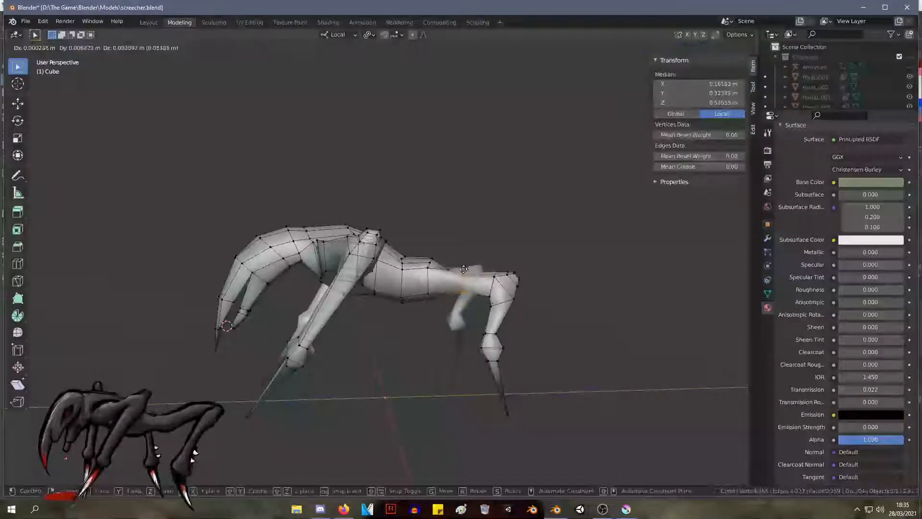
{"action": "left_click", "coordinate": [460, 272]}
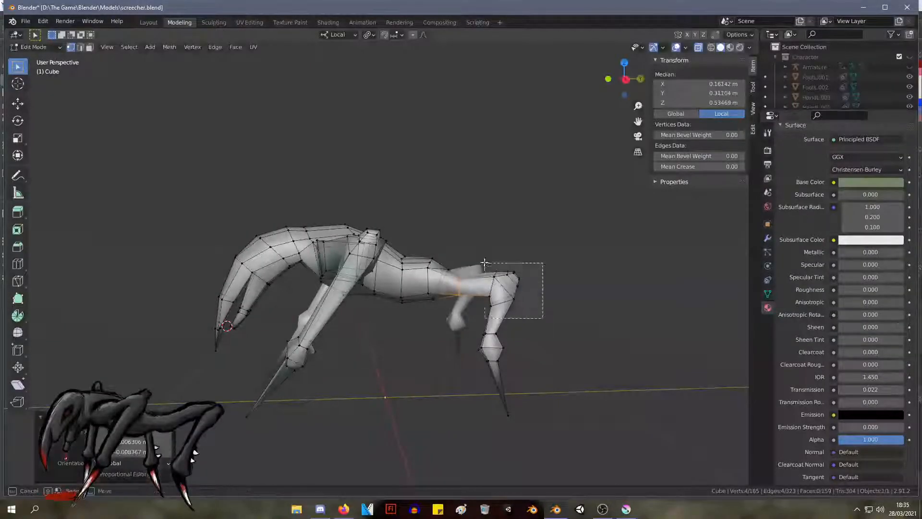
Step: Move and scale the hind knee's vertices, and rotate them about 14.5 degrees
{"action": "left_click_drag", "start_coordinate": [485, 263], "coordinate": [484, 264]}
{"action": "key", "text": "g"}
{"action": "left_click", "coordinate": [477, 263]}
{"action": "middle_click_drag", "start_coordinate": [477, 264], "coordinate": [468, 312]}
{"action": "key", "text": "s"}
{"action": "left_click", "coordinate": [400, 305]}
{"action": "key", "text": "r"}
{"action": "left_click", "coordinate": [456, 266]}
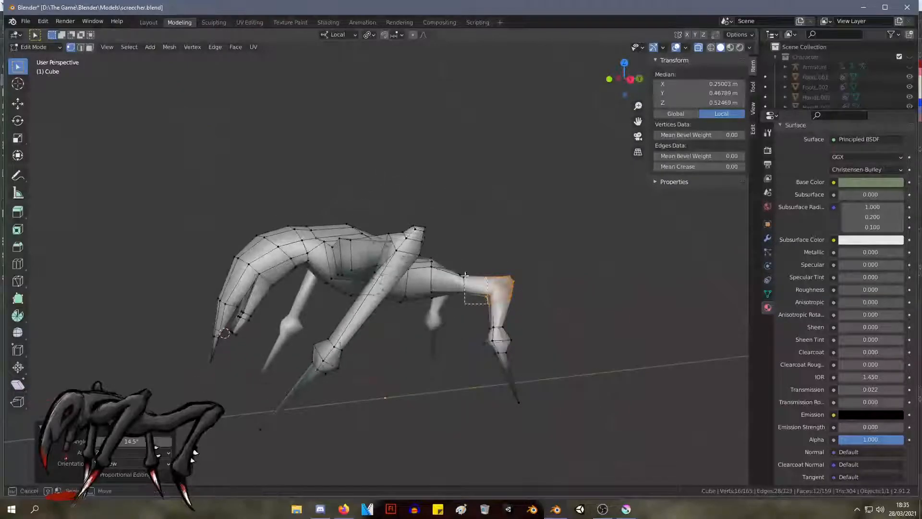
Step: Select the edge loop between the hip and the hind knee and reposition it along the thigh
{"action": "left_click_drag", "start_coordinate": [464, 278], "coordinate": [457, 256]}
{"action": "key", "text": "g"}
{"action": "left_click", "coordinate": [457, 252]}
{"action": "middle_click_drag", "start_coordinate": [477, 255], "coordinate": [354, 262]}
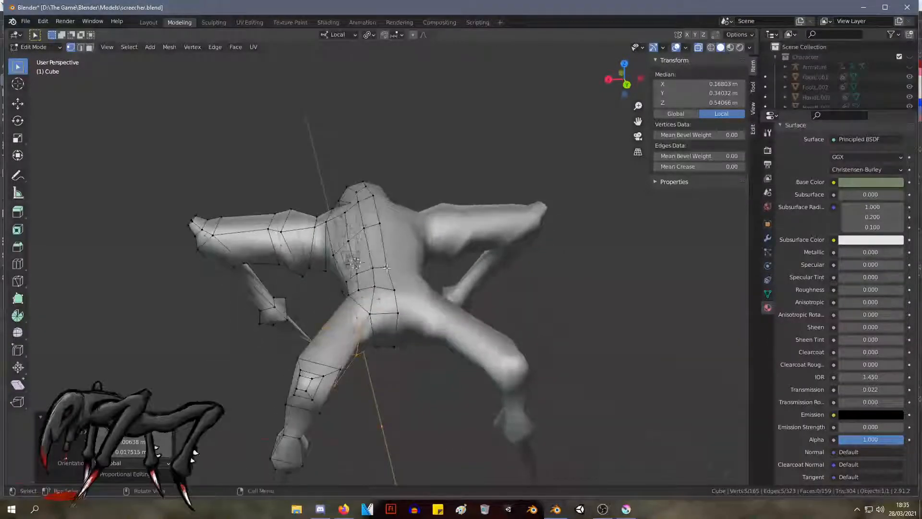
Step: Nudge three single vertices along the lower back and rump to refine the back's profile
{"action": "left_click", "coordinate": [355, 263]}
{"action": "key", "text": "g"}
{"action": "left_click", "coordinate": [373, 268]}
{"action": "middle_click_drag", "start_coordinate": [373, 267], "coordinate": [468, 254]}
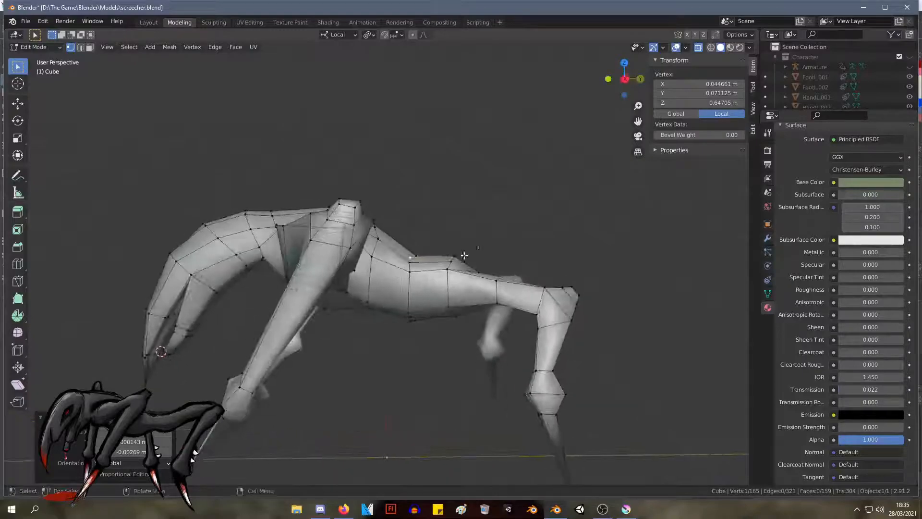
{"action": "key", "text": "g"}
{"action": "left_click", "coordinate": [454, 260]}
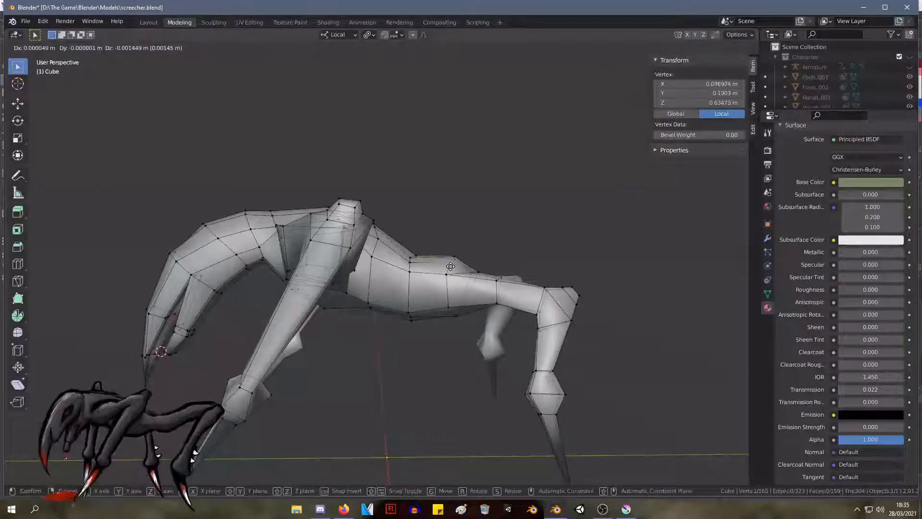
{"action": "key", "text": "g"}
{"action": "left_click", "coordinate": [454, 260]}
{"action": "middle_click_drag", "start_coordinate": [453, 261], "coordinate": [586, 391]}
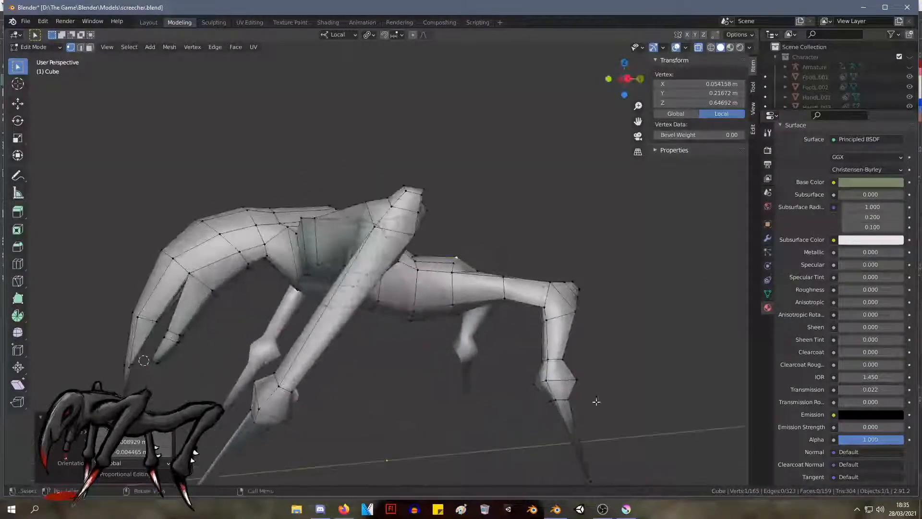
Step: Lower the whole hind leg about 0.024 m along the Z axis and clear the selection
{"action": "scroll", "coordinate": [543, 333], "scroll_direction": "down", "scroll_amount": 3}
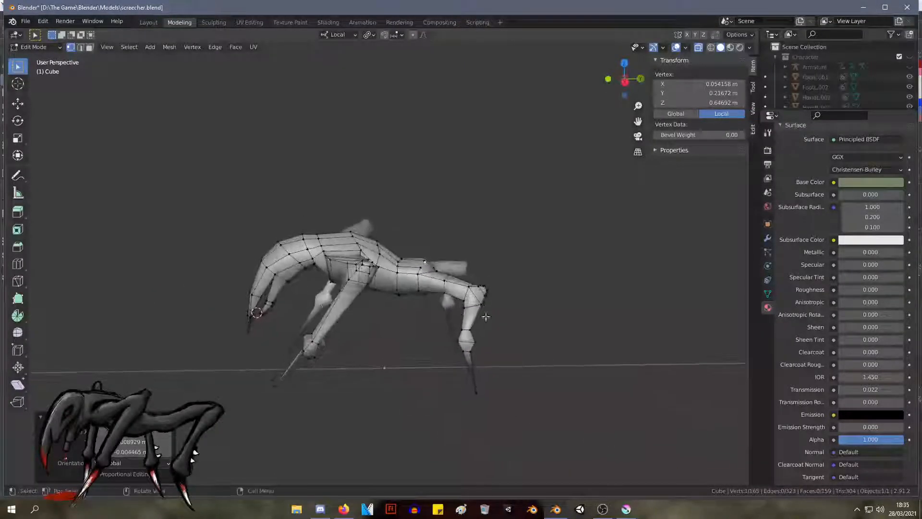
{"action": "left_click_drag", "start_coordinate": [540, 398], "coordinate": [444, 251]}
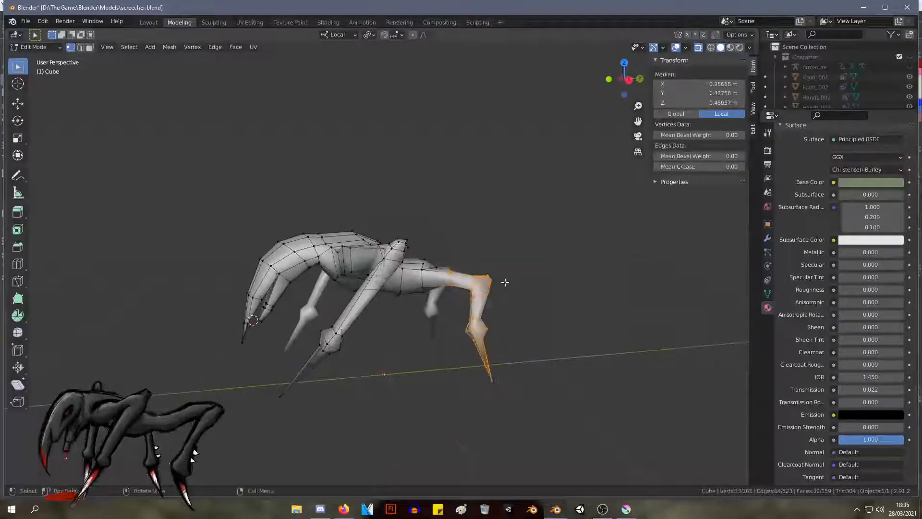
{"action": "key", "text": "g"}
{"action": "key", "text": "z"}
{"action": "left_click", "coordinate": [511, 289]}
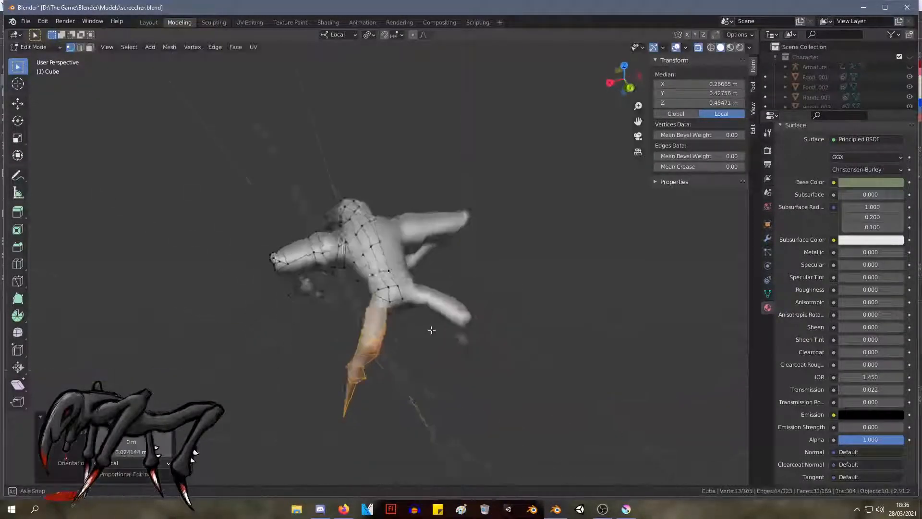
{"action": "middle_click_drag", "start_coordinate": [479, 304], "coordinate": [457, 346]}
{"action": "left_click", "coordinate": [539, 385]}
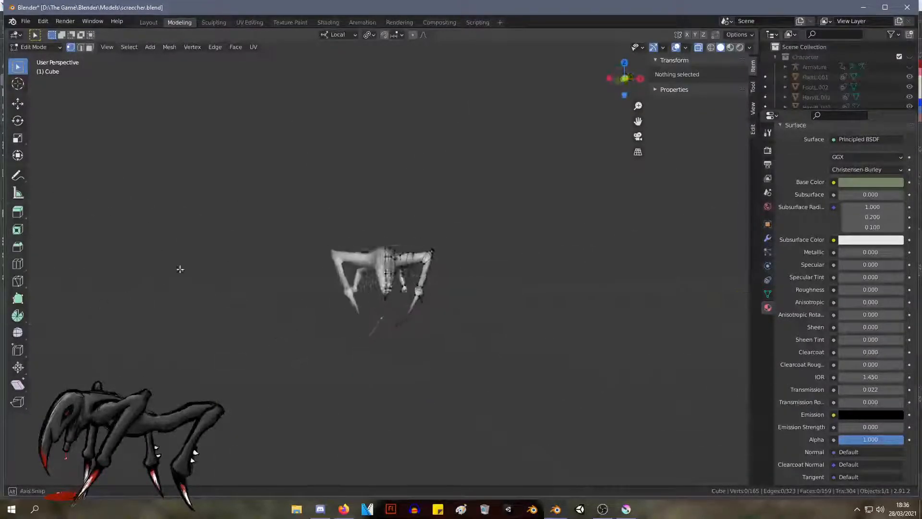
Step: Raise the hind leg from the knee to the ankle about 0.039 m, shifting it about 0.02 m toward the head
{"action": "middle_click_drag", "start_coordinate": [389, 303], "coordinate": [507, 262]}
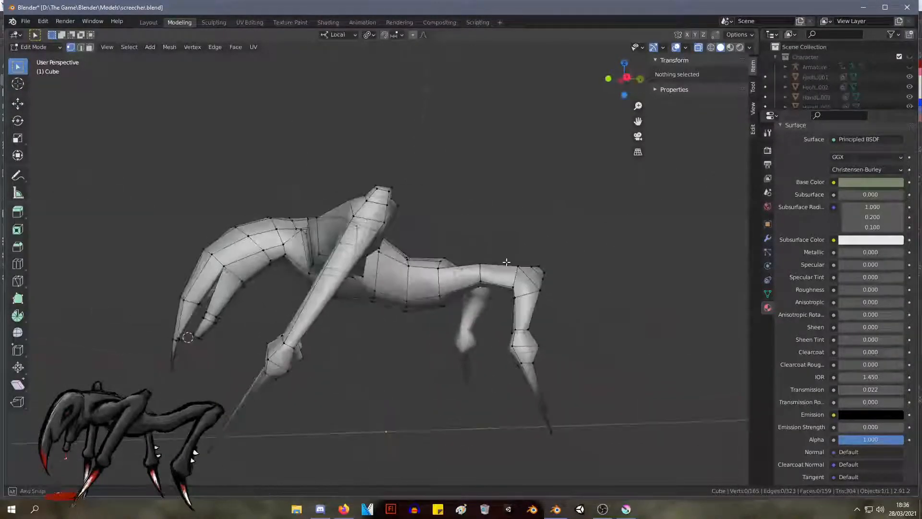
{"action": "left_click_drag", "start_coordinate": [553, 426], "coordinate": [500, 210]}
{"action": "key", "text": "s"}
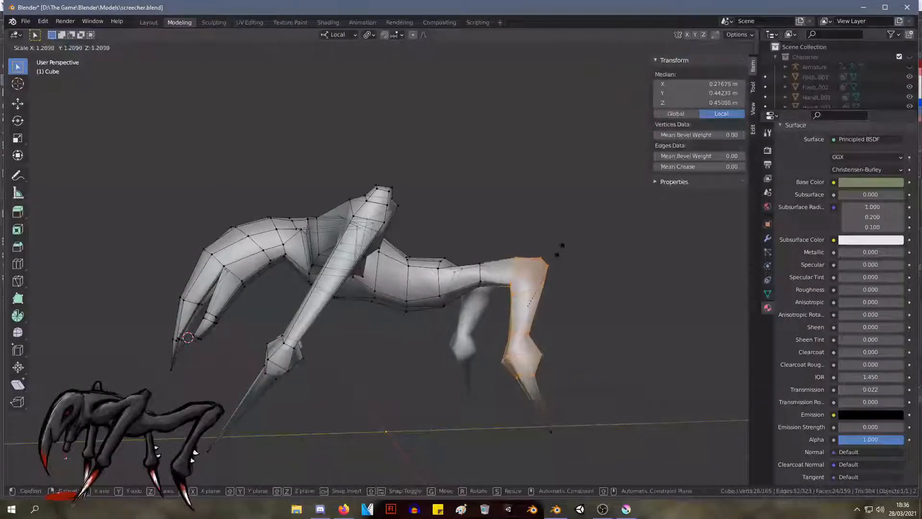
{"action": "key", "text": "g"}
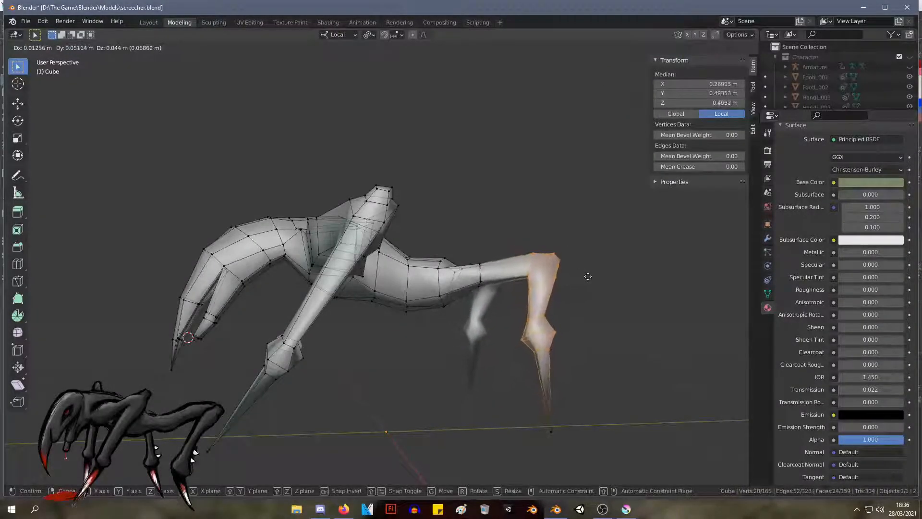
{"action": "left_click", "coordinate": [566, 278]}
{"action": "middle_click_drag", "start_coordinate": [567, 277], "coordinate": [571, 259]}
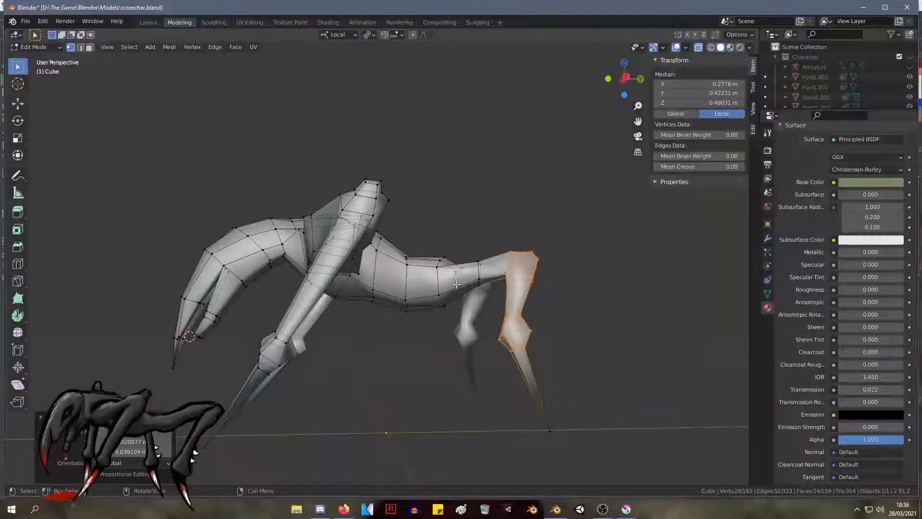
Step: Clear the selection, save the file and check the creature's overall shape from several sides
{"action": "left_click", "coordinate": [523, 194]}
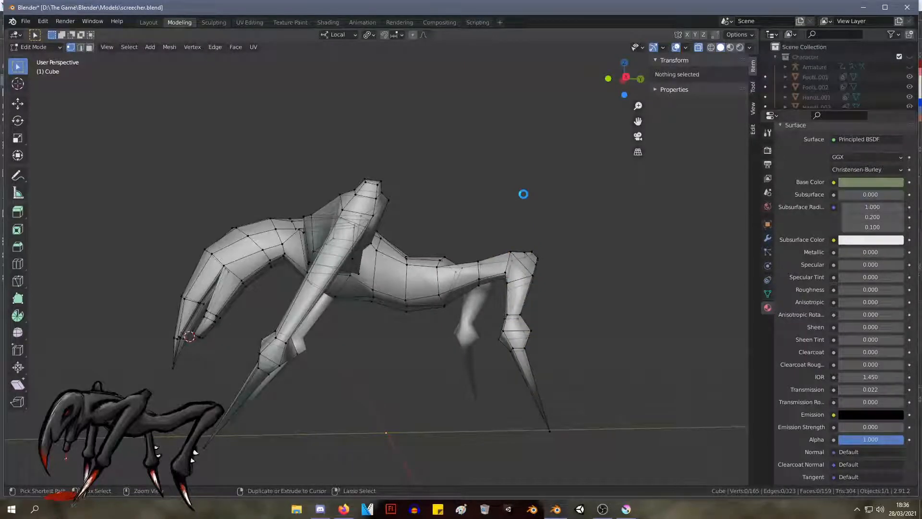
{"action": "middle_click_drag", "start_coordinate": [526, 255], "coordinate": [417, 303]}
{"action": "middle_click_drag", "start_coordinate": [411, 192], "coordinate": [244, 228]}
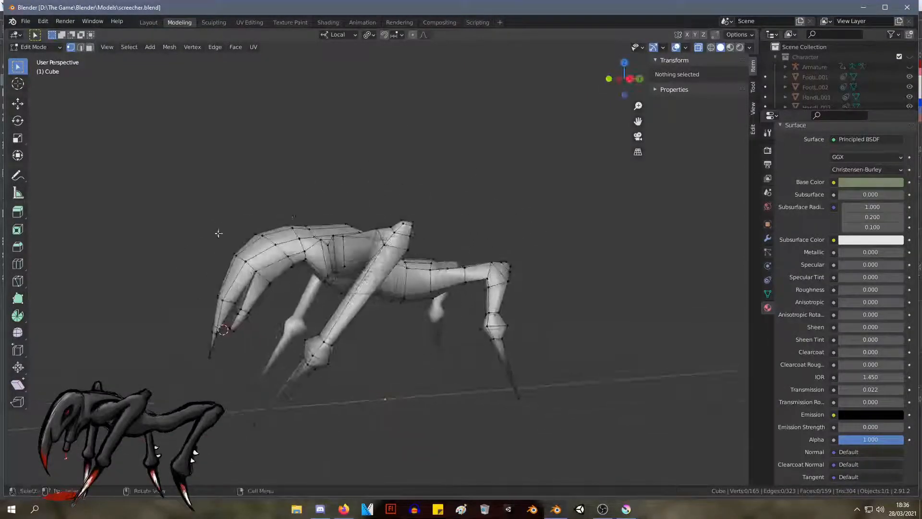
{"action": "middle_click_drag", "start_coordinate": [576, 170], "coordinate": [552, 161]}
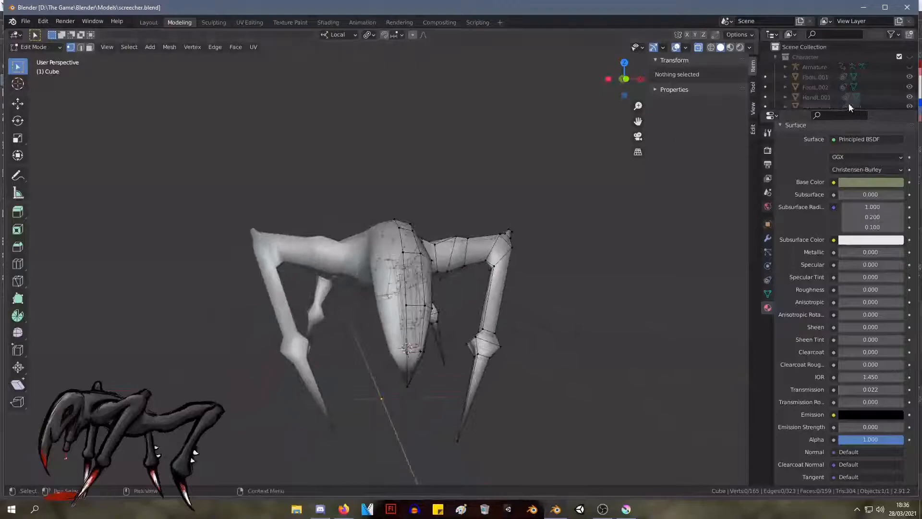
Step: Switch the body to Object Mode and apply its Mirror modifier
{"action": "left_click", "coordinate": [755, 108]}
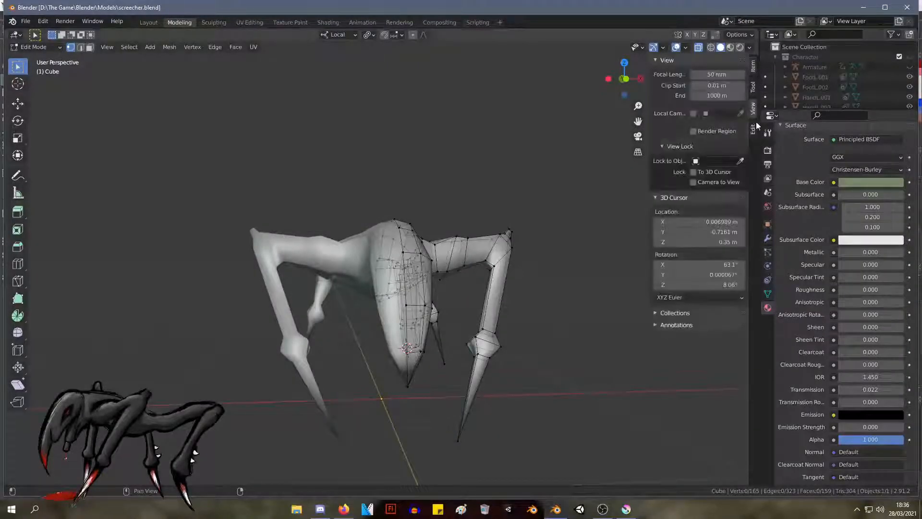
{"action": "left_click", "coordinate": [753, 67]}
{"action": "key", "text": "Tab"}
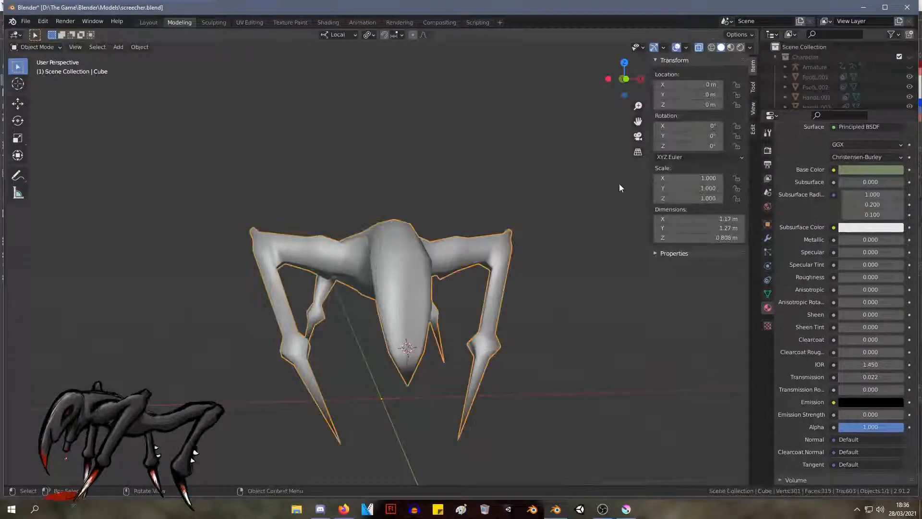
{"action": "left_click", "coordinate": [768, 238]}
{"action": "left_click", "coordinate": [886, 166]}
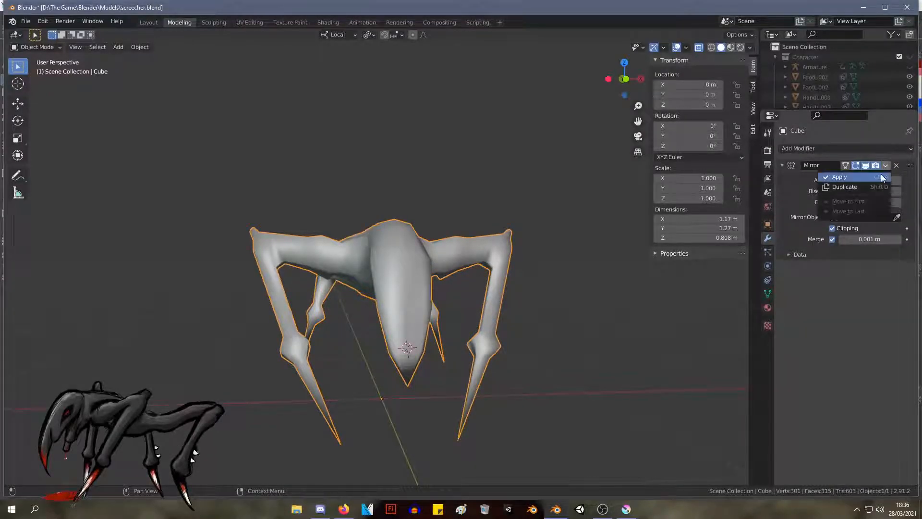
{"action": "left_click", "coordinate": [872, 177]}
Step: Return the body to Edit Mode with edge selection and select the entire mesh
{"action": "middle_click_drag", "start_coordinate": [488, 252], "coordinate": [409, 152]}
{"action": "key", "text": "Tab"}
{"action": "left_click", "coordinate": [367, 251], "text": "alt"}
{"action": "middle_click_drag", "start_coordinate": [245, 131], "coordinate": [275, 157]}
{"action": "scroll", "coordinate": [293, 171], "scroll_direction": "down", "scroll_amount": 5}
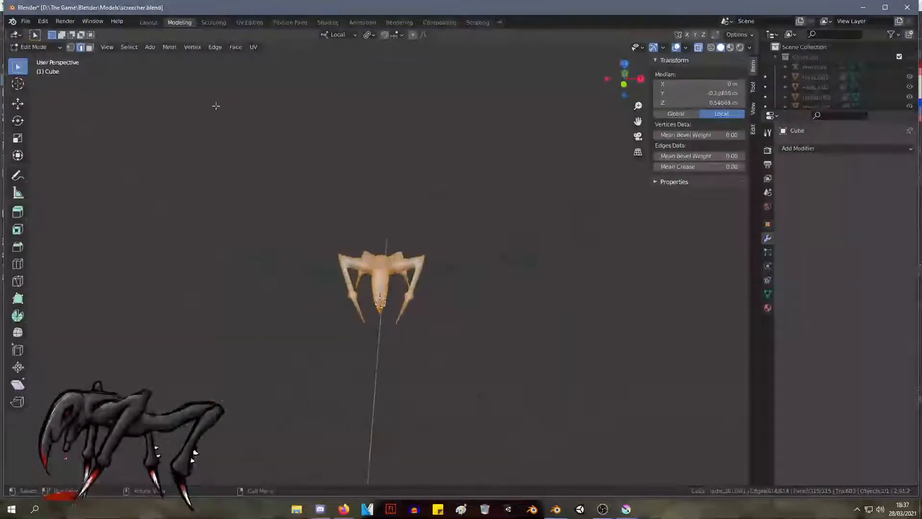
{"action": "left_click", "coordinate": [236, 47]}
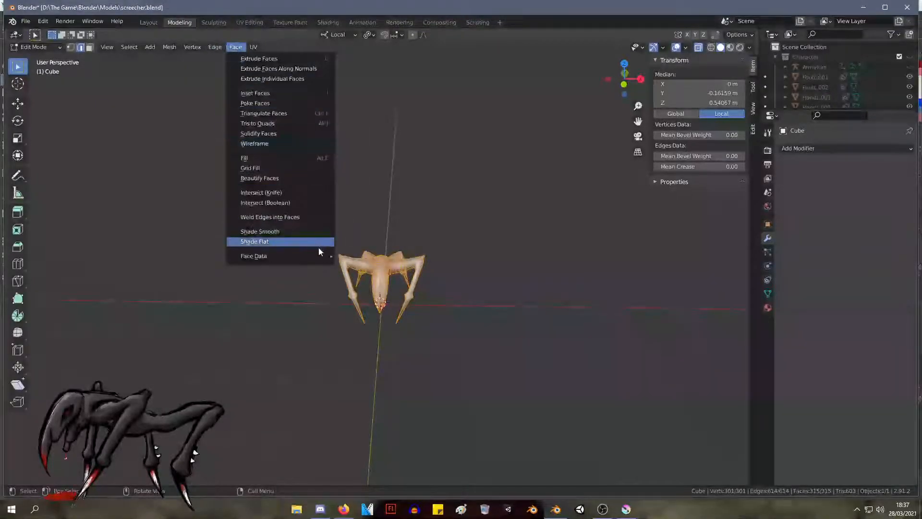
{"action": "right_click", "coordinate": [388, 264]}
{"action": "right_click", "coordinate": [402, 287]}
{"action": "left_click", "coordinate": [227, 50]}
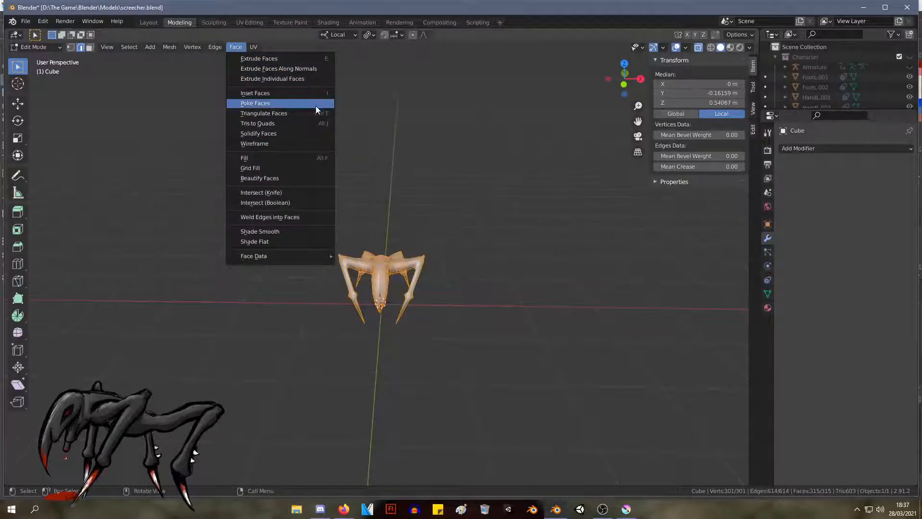
{"action": "left_click", "coordinate": [192, 46]}
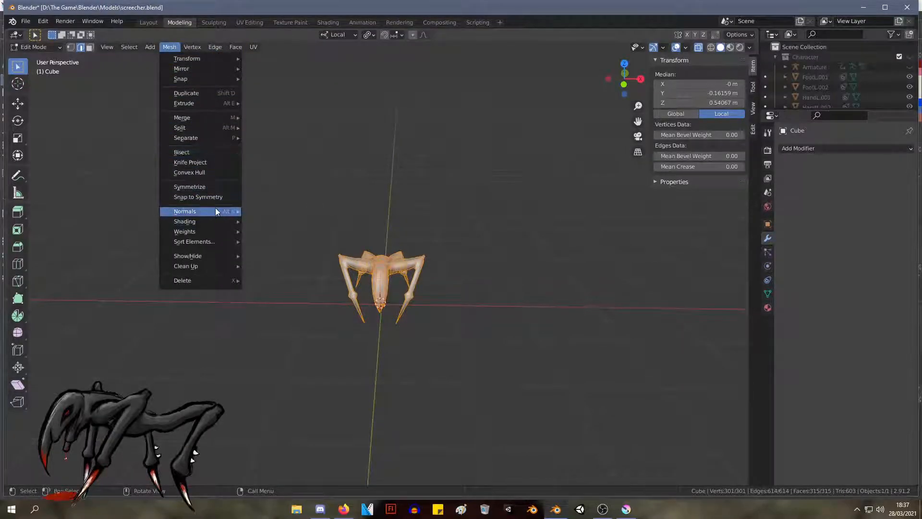
{"action": "mouse_move", "coordinate": [217, 211]}
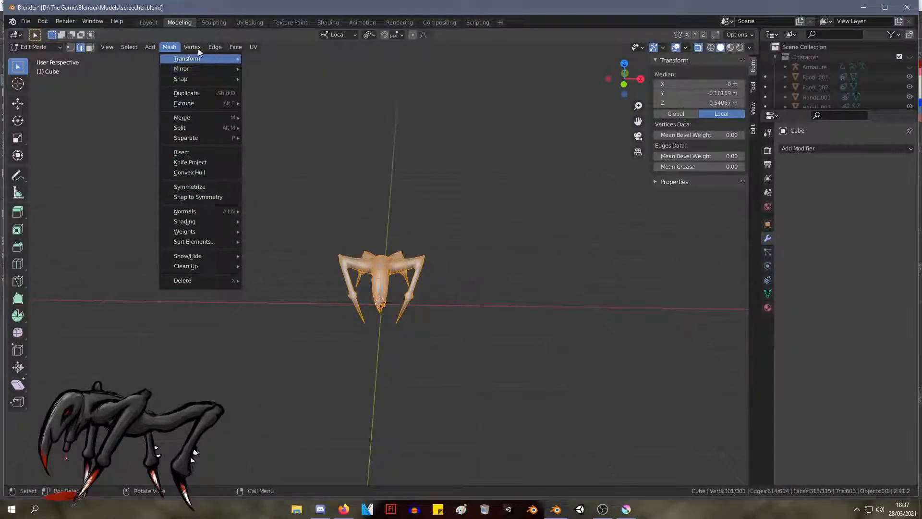
{"action": "mouse_move", "coordinate": [233, 48]}
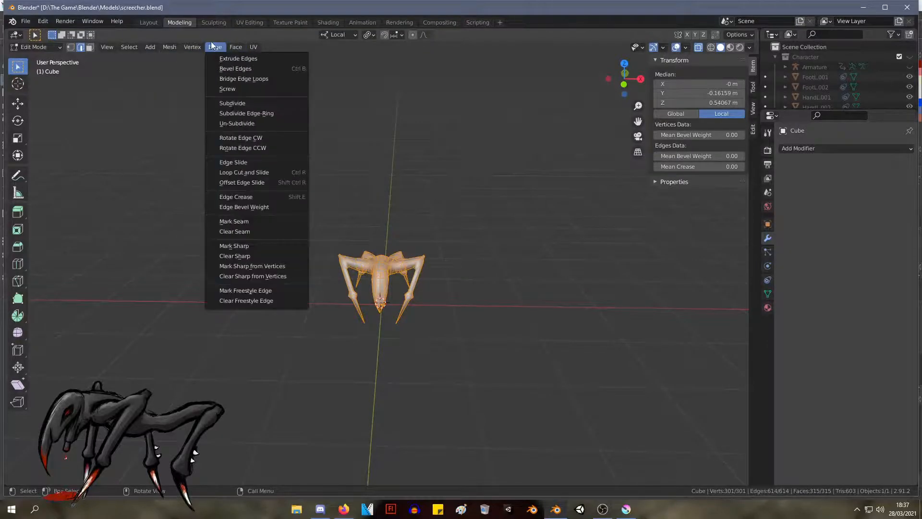
{"action": "left_click", "coordinate": [214, 46]}
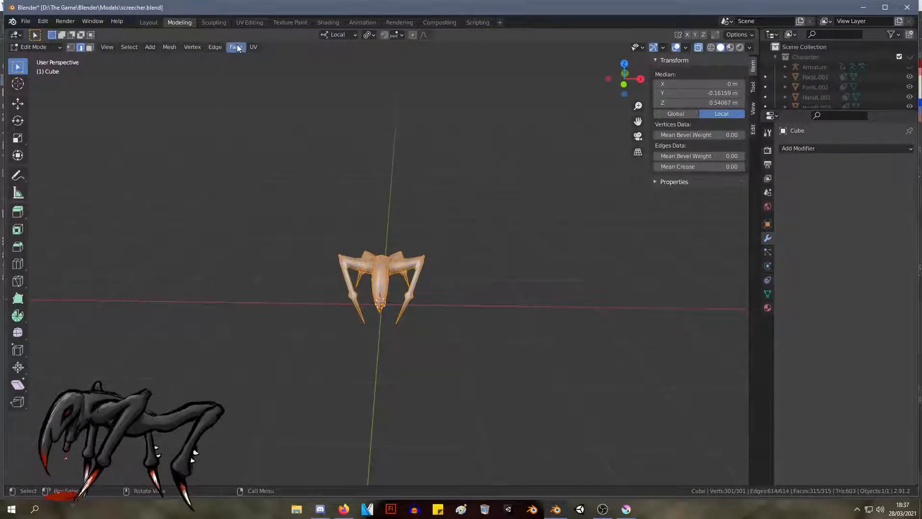
{"action": "left_click", "coordinate": [235, 47]}
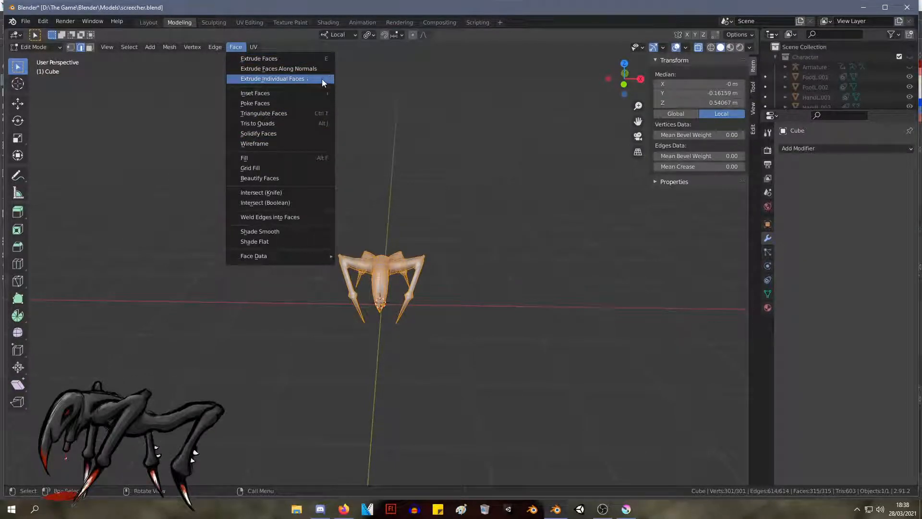
{"action": "left_click", "coordinate": [301, 149]}
{"action": "right_click", "coordinate": [331, 216]}
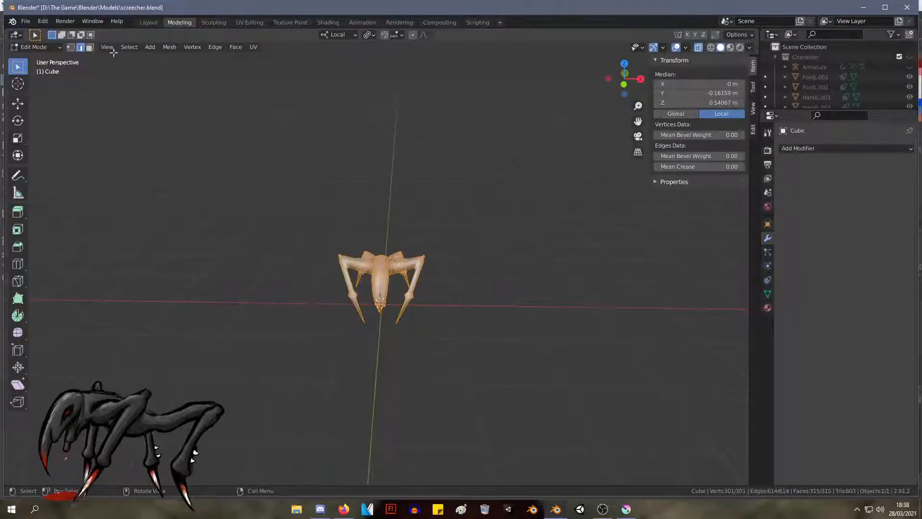
{"action": "left_click", "coordinate": [130, 47]}
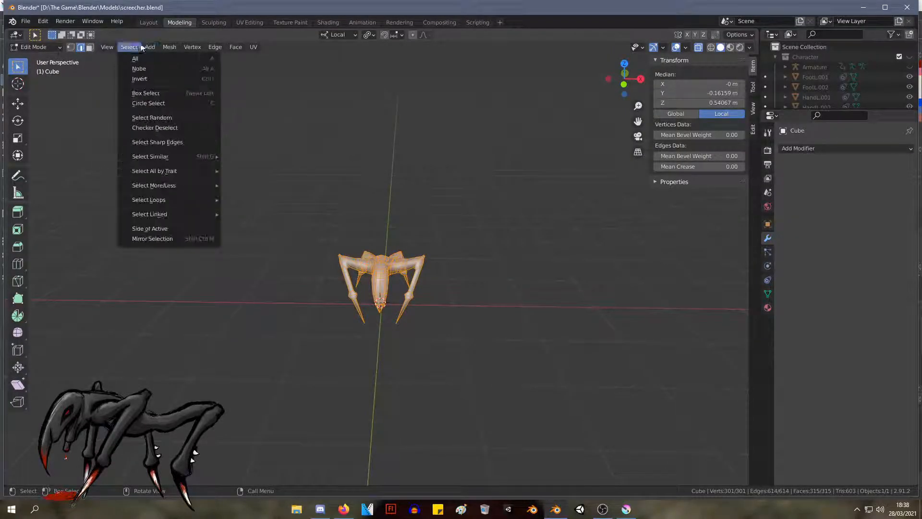
{"action": "mouse_move", "coordinate": [169, 47]}
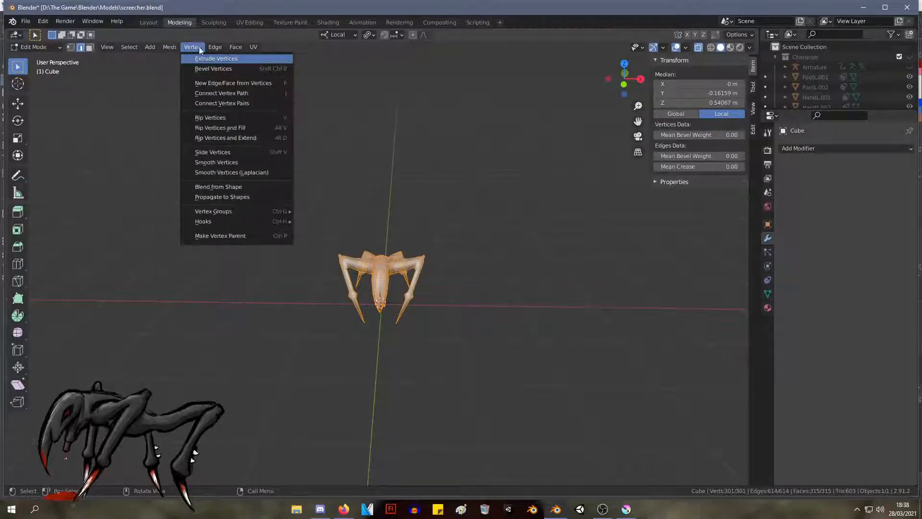
{"action": "left_click", "coordinate": [169, 48]}
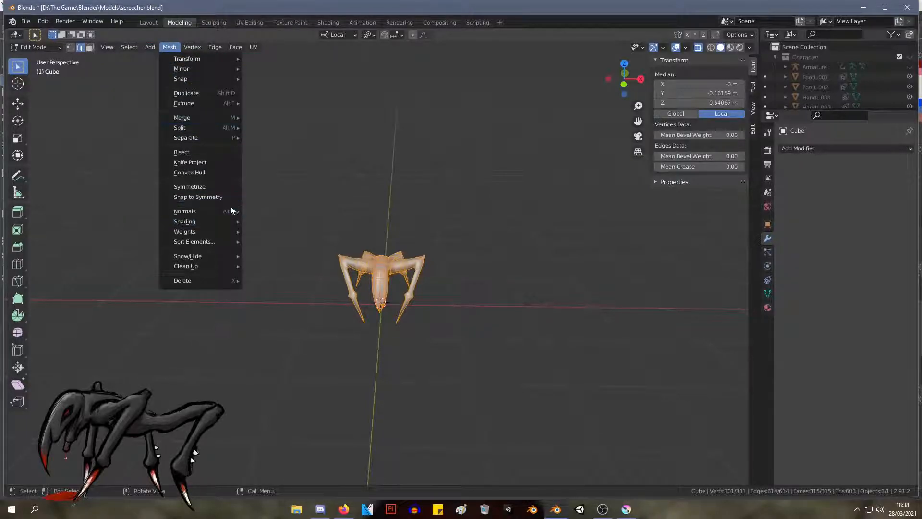
{"action": "mouse_move", "coordinate": [228, 210]}
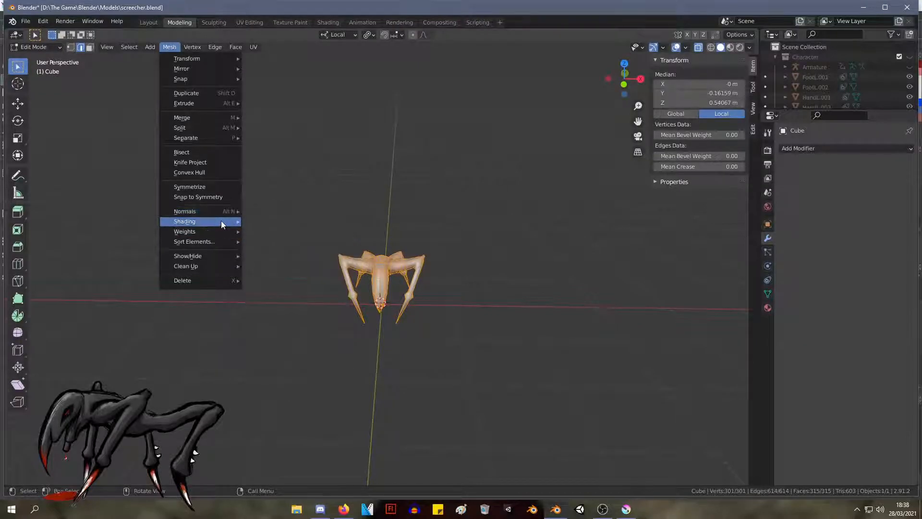
{"action": "mouse_move", "coordinate": [210, 267]}
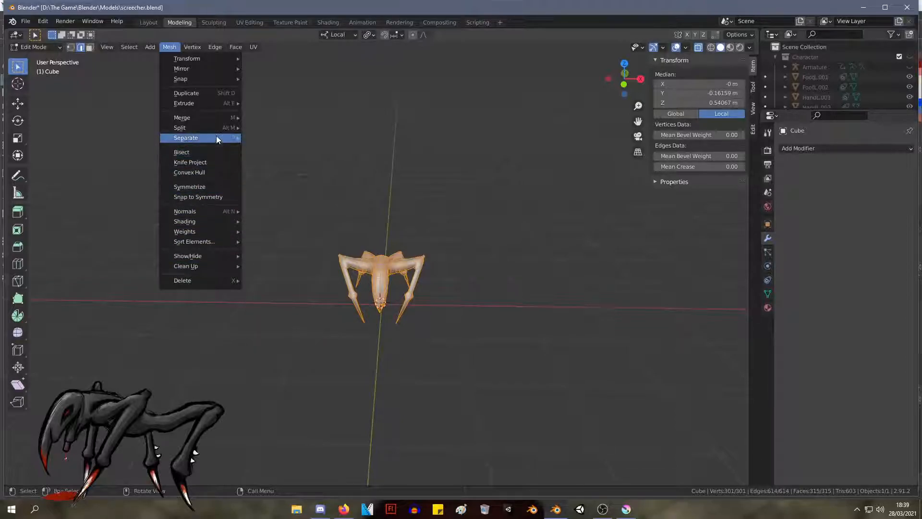
{"action": "mouse_move", "coordinate": [217, 118]}
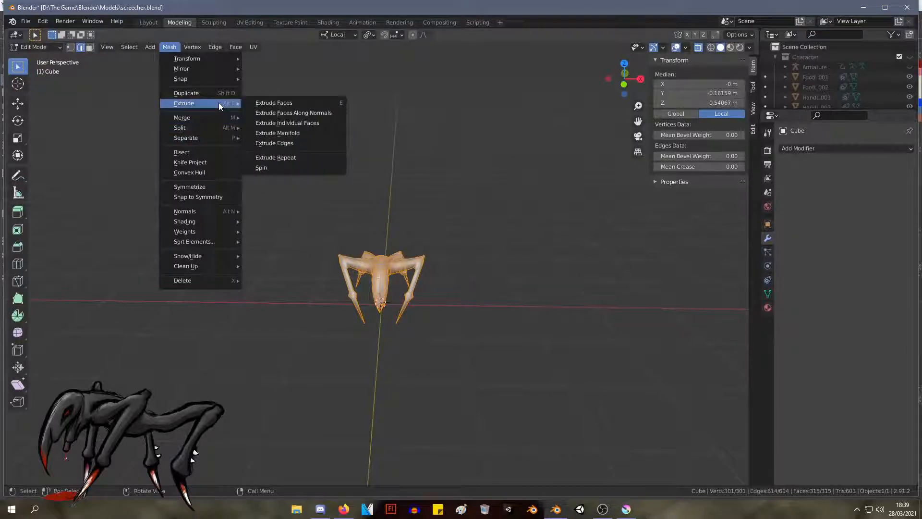
{"action": "key", "text": "shift+space"}
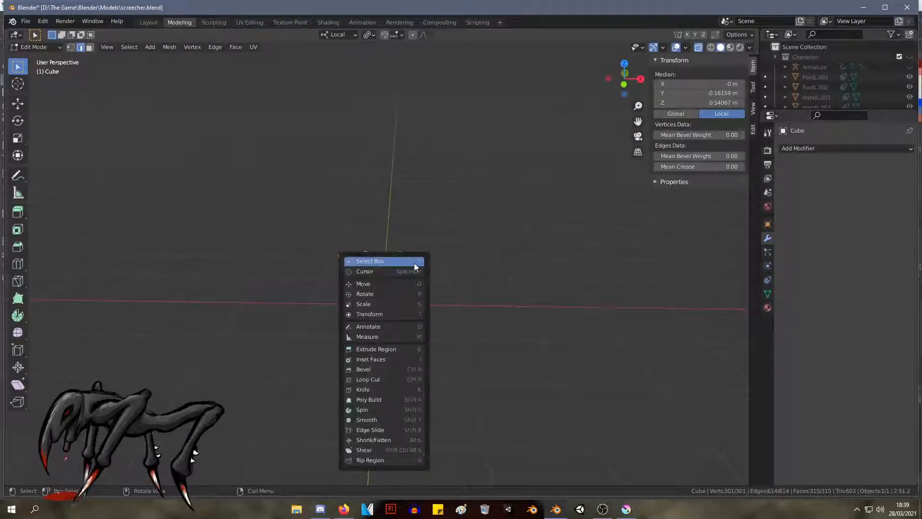
{"action": "scroll", "coordinate": [460, 242], "scroll_direction": "up", "scroll_amount": 3}
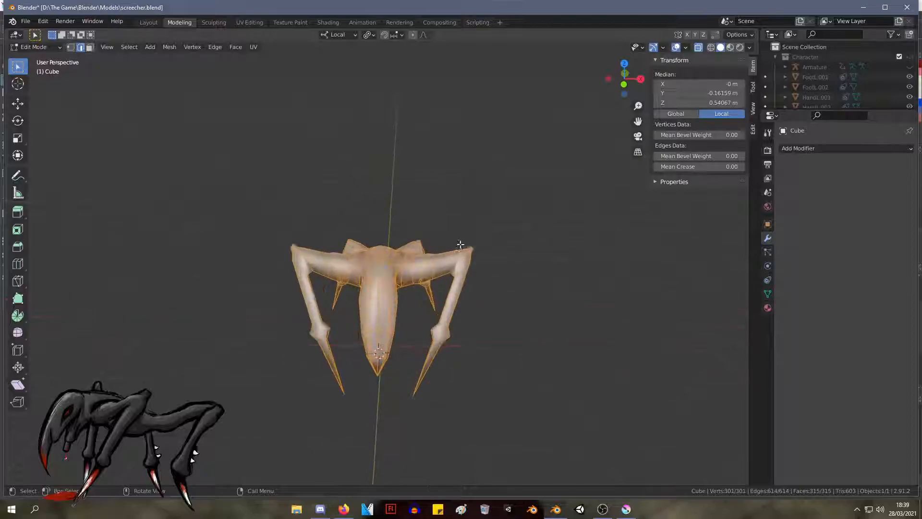
Step: Switch to face selection, clear the selection, then box-select the positive X half of the body and hide it
{"action": "key", "text": "3"}
{"action": "key", "text": "alt+a"}
{"action": "middle_click_drag", "start_coordinate": [520, 339], "coordinate": [517, 299]}
{"action": "scroll", "coordinate": [517, 298], "scroll_direction": "down", "scroll_amount": 4}
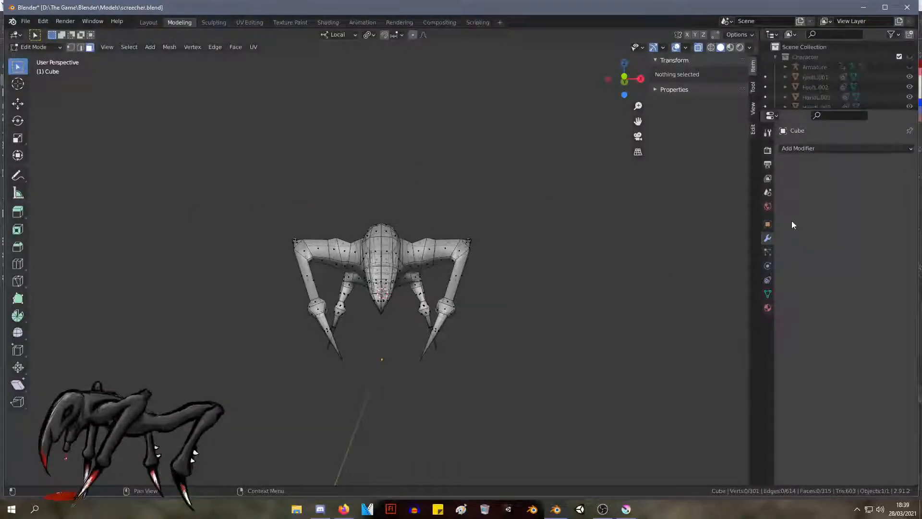
{"action": "left_click_drag", "start_coordinate": [562, 422], "coordinate": [386, 139]}
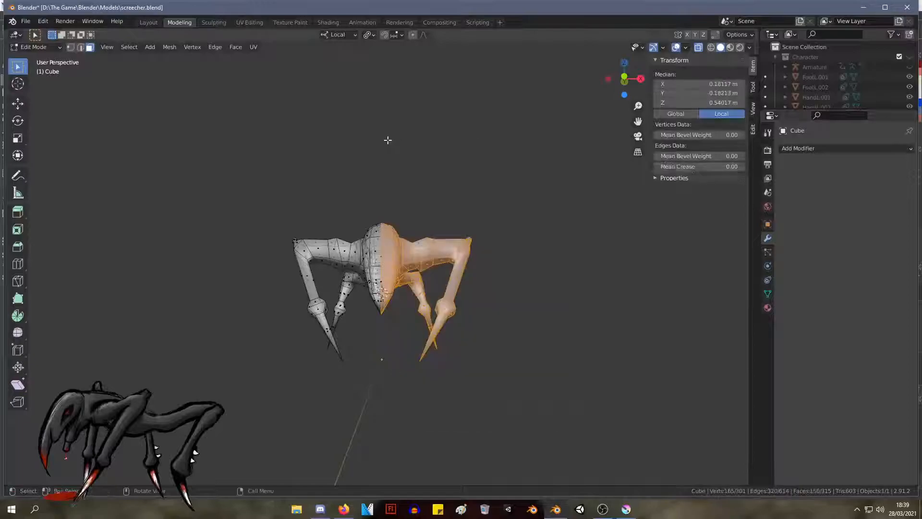
{"action": "key", "text": "h"}
Step: Select the three internal faces on the centre plane inside the creature's head and delete them as faces
{"action": "middle_click_drag", "start_coordinate": [451, 208], "coordinate": [439, 238]}
{"action": "scroll", "coordinate": [439, 239], "scroll_direction": "up", "scroll_amount": 1}
{"action": "left_click", "coordinate": [199, 299]}
{"action": "middle_click_drag", "start_coordinate": [279, 262], "coordinate": [191, 306]}
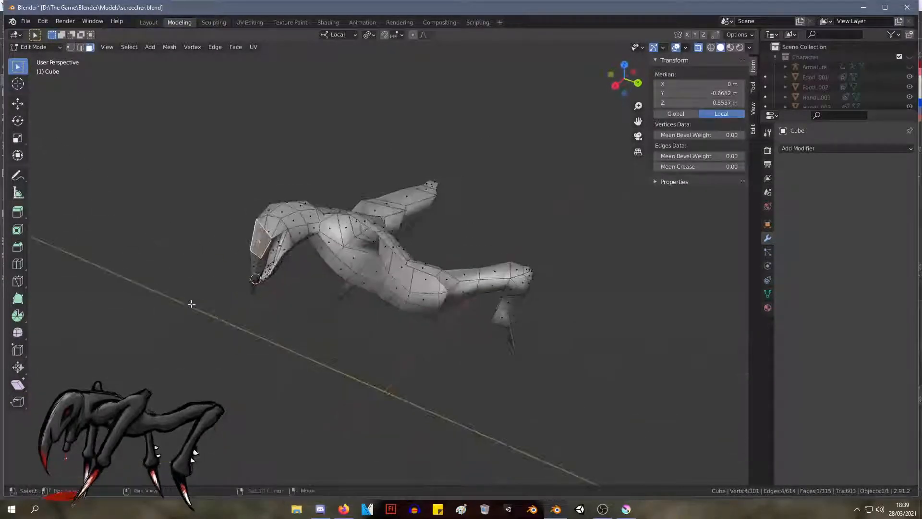
{"action": "left_click", "coordinate": [255, 267], "text": "shift"}
{"action": "scroll", "coordinate": [265, 272], "scroll_direction": "up", "scroll_amount": 4}
{"action": "middle_click_drag", "start_coordinate": [266, 271], "coordinate": [451, 245]}
{"action": "middle_click_drag", "start_coordinate": [265, 240], "coordinate": [350, 212], "text": "shift"}
{"action": "scroll", "coordinate": [208, 343], "scroll_direction": "up", "scroll_amount": 2}
{"action": "scroll", "coordinate": [131, 311], "scroll_direction": "down", "scroll_amount": 2}
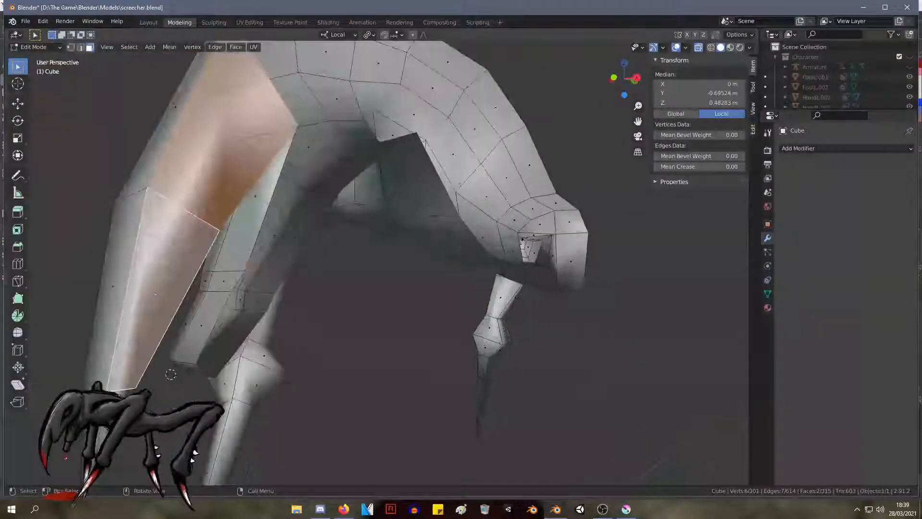
{"action": "left_click", "coordinate": [153, 300], "text": "shift"}
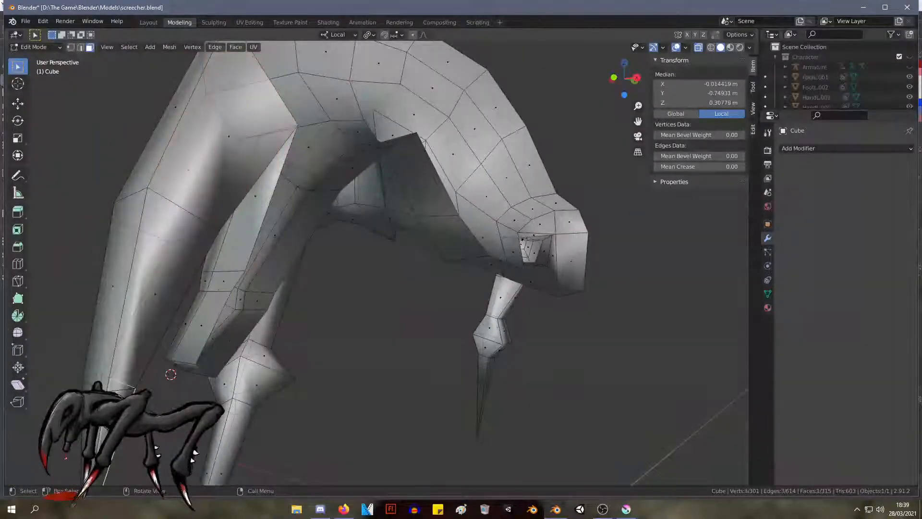
{"action": "left_click", "coordinate": [154, 300], "text": "shift"}
{"action": "left_click", "coordinate": [232, 138], "text": "shift"}
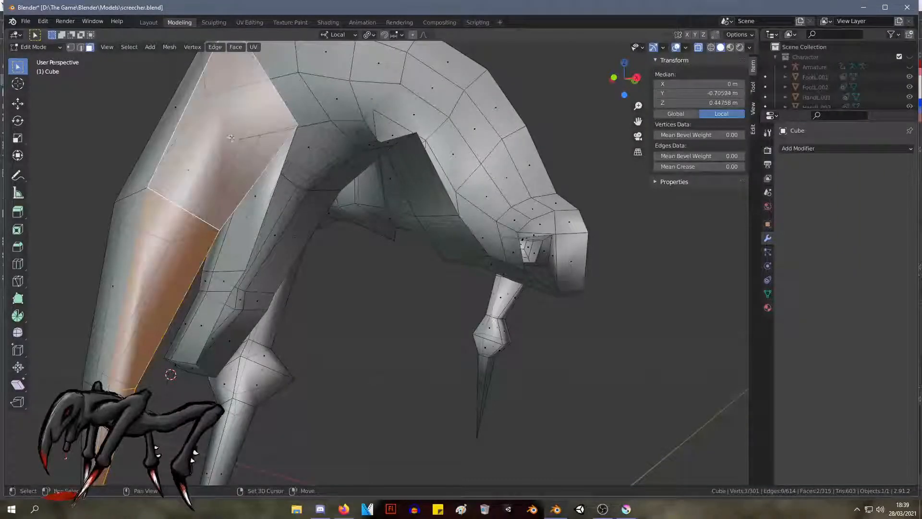
{"action": "left_click", "coordinate": [305, 176], "text": "shift"}
{"action": "key", "text": "x"}
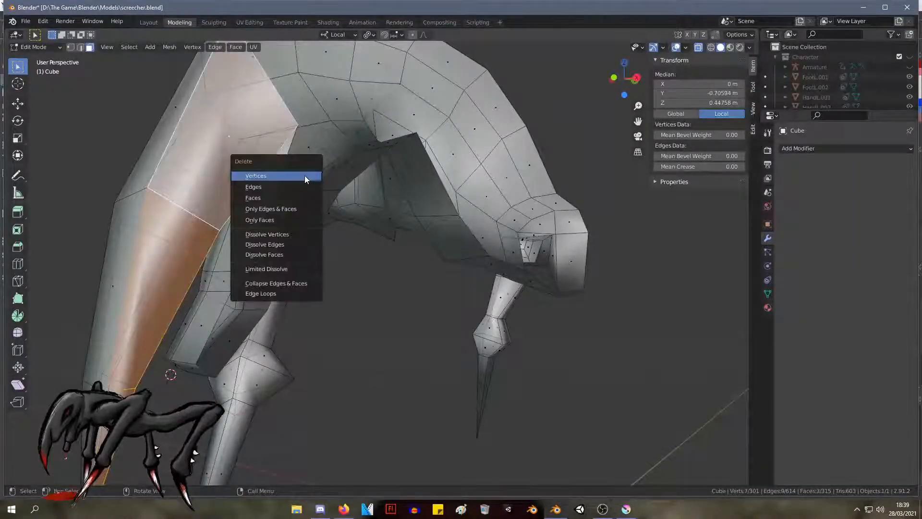
{"action": "left_click", "coordinate": [293, 197]}
Step: Examine the opened centre of the head from several sides and view the whole body in Object Mode
{"action": "scroll", "coordinate": [345, 281], "scroll_direction": "down", "scroll_amount": 4}
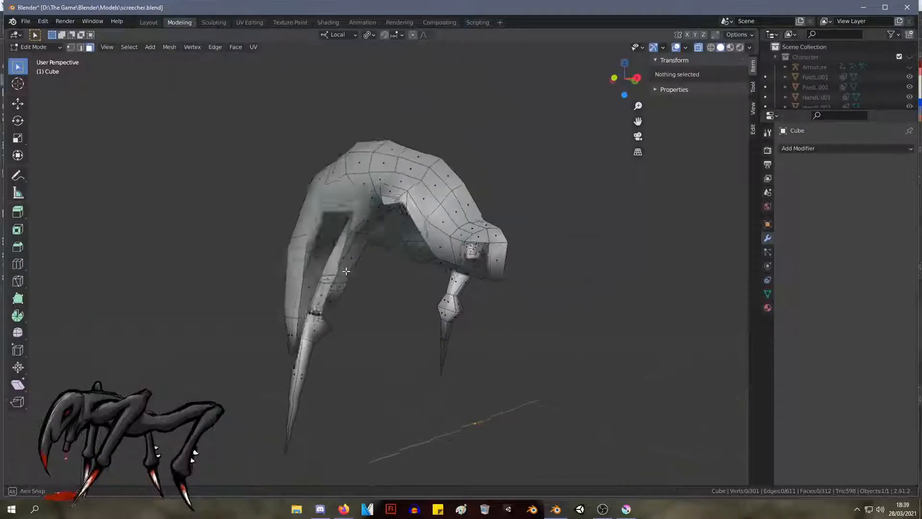
{"action": "middle_click_drag", "start_coordinate": [345, 280], "coordinate": [376, 280]}
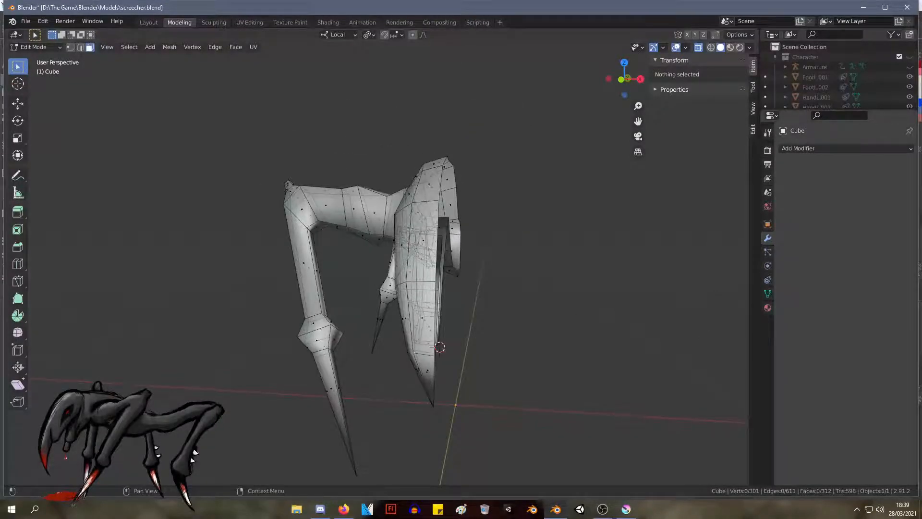
{"action": "scroll", "coordinate": [487, 278], "scroll_direction": "down", "scroll_amount": 3}
{"action": "middle_click_drag", "start_coordinate": [525, 321], "coordinate": [556, 334]}
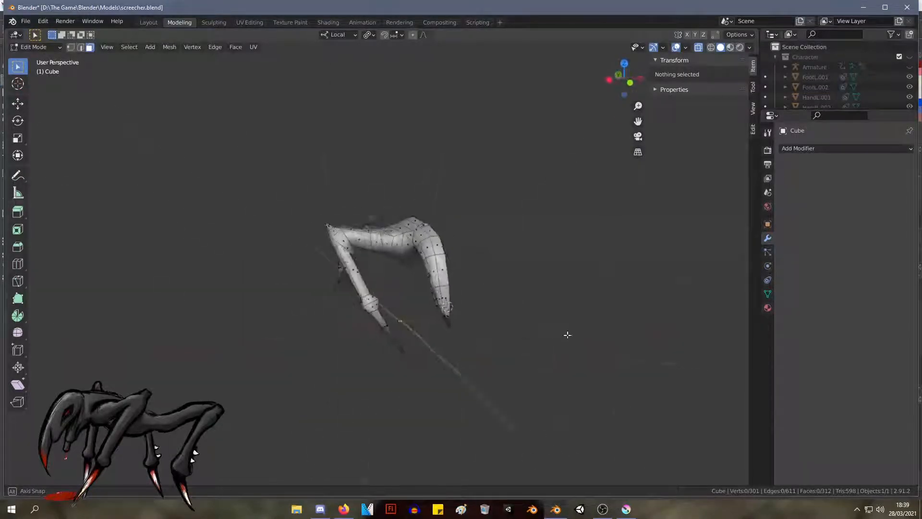
{"action": "key", "text": "a"}
{"action": "middle_click_drag", "start_coordinate": [619, 246], "coordinate": [595, 230]}
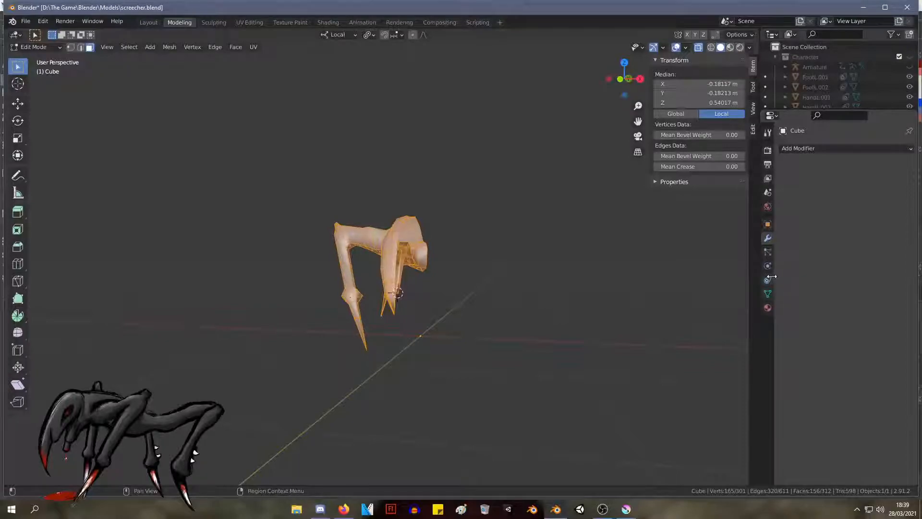
{"action": "key", "text": "Tab"}
{"action": "middle_click_drag", "start_coordinate": [486, 261], "coordinate": [660, 258]}
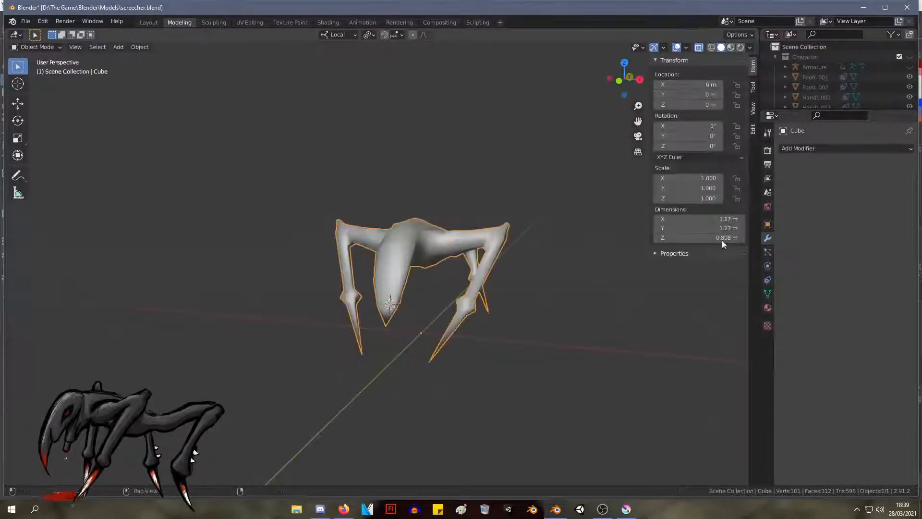
{"action": "middle_click_drag", "start_coordinate": [365, 247], "coordinate": [471, 247]}
Step: Return to Edit Mode, reveal the hidden half of the mesh and clear the selection
{"action": "key", "text": "Tab"}
{"action": "left_click_drag", "start_coordinate": [479, 396], "coordinate": [228, 123]}
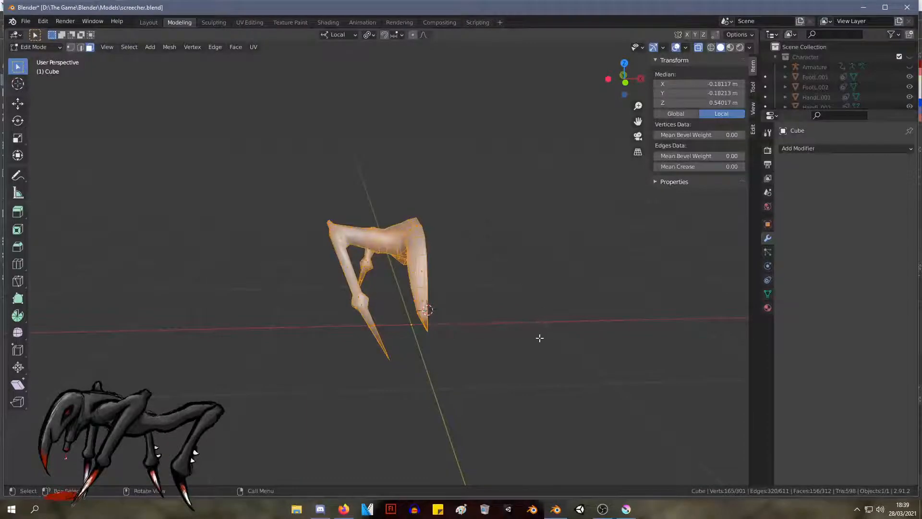
{"action": "key", "text": "h"}
{"action": "key", "text": "alt+h"}
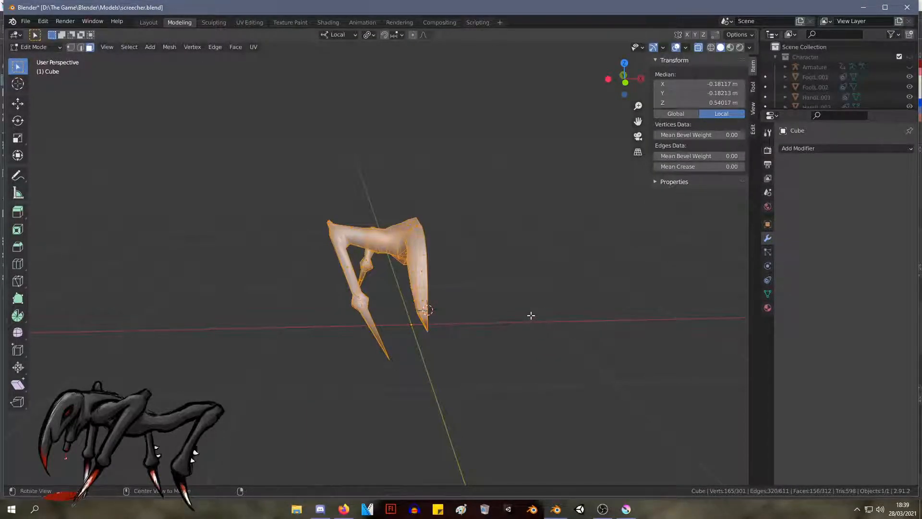
{"action": "key", "text": "alt+h"}
{"action": "left_click", "coordinate": [554, 295]}
{"action": "middle_click_drag", "start_coordinate": [561, 310], "coordinate": [487, 290]}
{"action": "scroll", "coordinate": [352, 261], "scroll_direction": "up", "scroll_amount": 4}
{"action": "mouse_move", "coordinate": [352, 261]}
{"action": "middle_mouse_down"}
{"action": "mouse_move", "coordinate": [394, 257]}
{"action": "mouse_move", "coordinate": [354, 239]}
{"action": "mouse_move", "coordinate": [340, 253]}
{"action": "middle_mouse_up"}
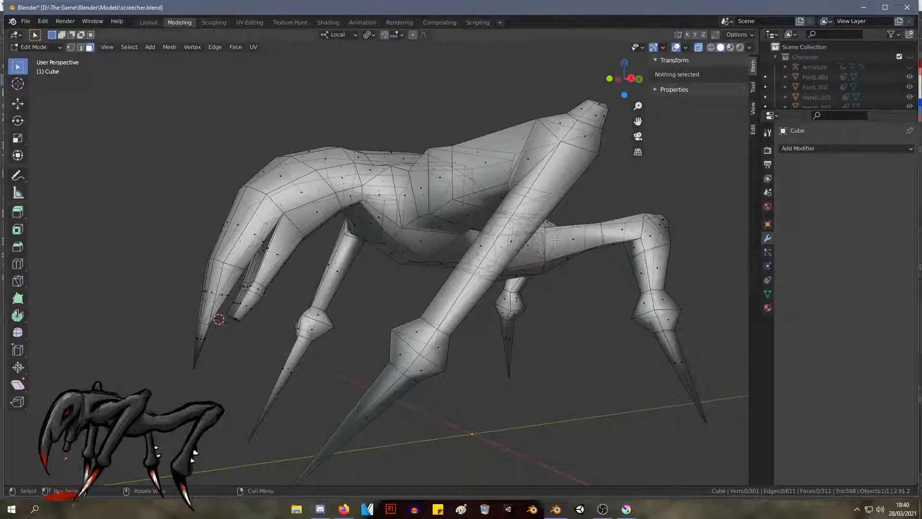
Step: Temporarily hide one half of the body to check its inside, reveal it and clear the selection
{"action": "scroll", "coordinate": [576, 241], "scroll_direction": "down", "scroll_amount": 5}
{"action": "middle_click_drag", "start_coordinate": [576, 241], "coordinate": [596, 273]}
{"action": "key", "text": "KP_1"}
{"action": "key", "text": "KP_3"}
{"action": "key", "text": "KP_1"}
{"action": "left_click_drag", "start_coordinate": [590, 393], "coordinate": [427, 128]}
{"action": "key", "text": "h"}
{"action": "middle_click_drag", "start_coordinate": [479, 215], "coordinate": [491, 375]}
{"action": "key", "text": "alt+h"}
{"action": "left_click", "coordinate": [579, 257]}
Step: In vertex selection, scale the vertices around the creature's hips by 1.362 and readjust their size
{"action": "scroll", "coordinate": [579, 258], "scroll_direction": "up", "scroll_amount": 4}
{"action": "scroll", "coordinate": [431, 289], "scroll_direction": "down", "scroll_amount": 3}
{"action": "key", "text": "1"}
{"action": "left_click_drag", "start_coordinate": [504, 373], "coordinate": [398, 310]}
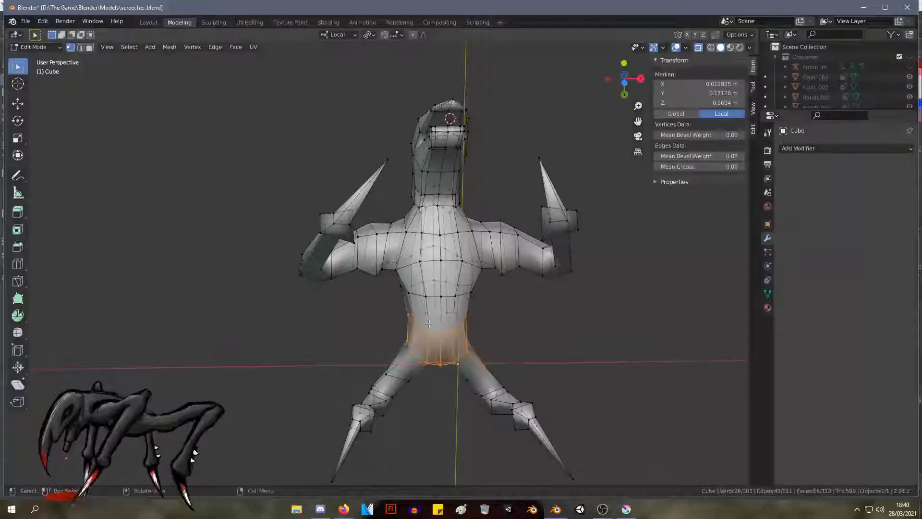
{"action": "left_click_drag", "start_coordinate": [483, 366], "coordinate": [401, 336]}
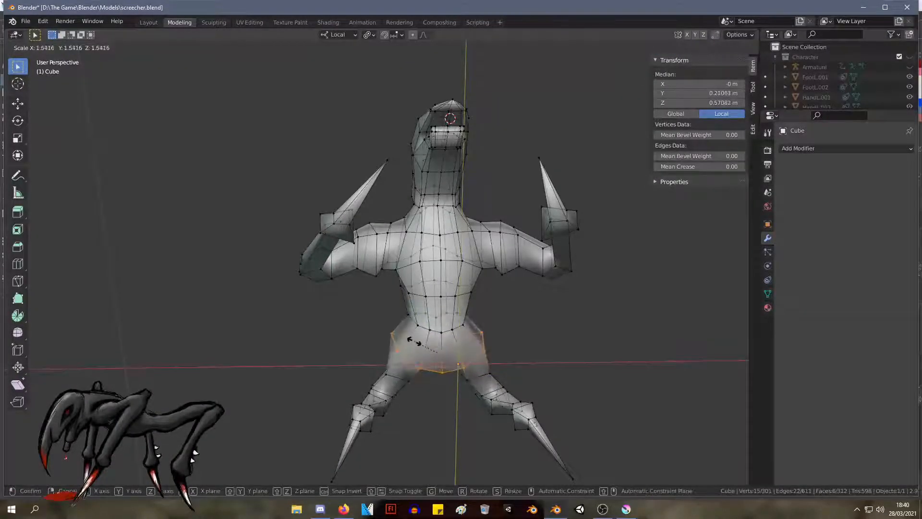
{"action": "left_click", "coordinate": [423, 344]}
{"action": "middle_click_drag", "start_coordinate": [423, 343], "coordinate": [479, 327]}
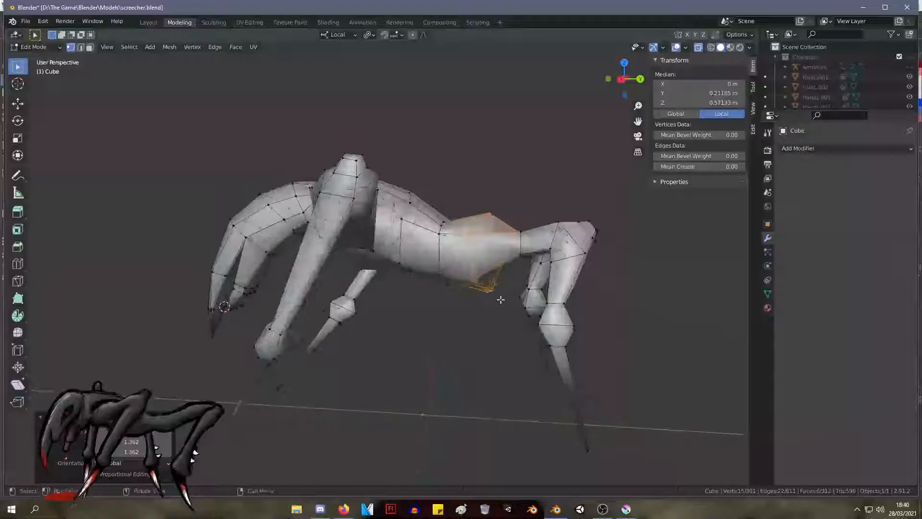
{"action": "key", "text": "s"}
{"action": "left_click", "coordinate": [478, 294]}
Step: Try to move the positive X hind leg about 0.02 m toward the rear and 0.014 m down
{"action": "middle_click_drag", "start_coordinate": [478, 294], "coordinate": [401, 362]}
{"action": "left_click_drag", "start_coordinate": [365, 469], "coordinate": [281, 406]}
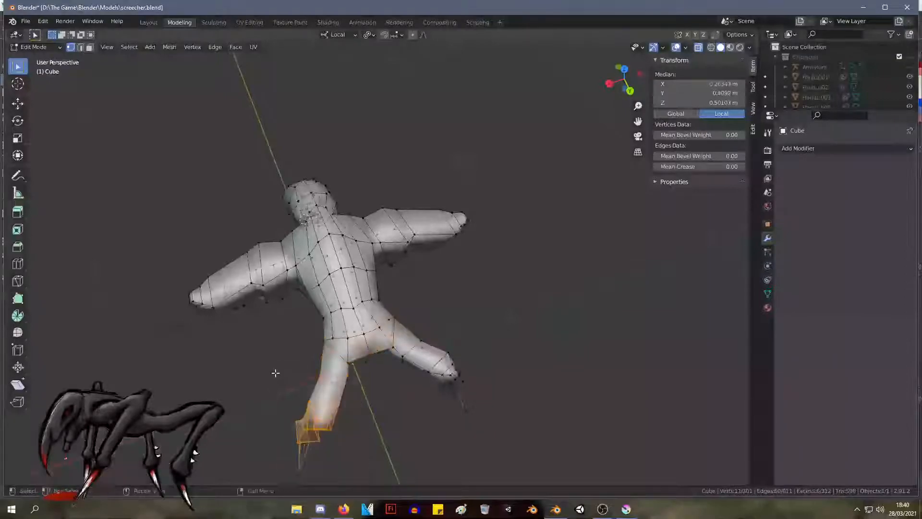
{"action": "left_click", "coordinate": [491, 373]}
{"action": "middle_click_drag", "start_coordinate": [523, 322], "coordinate": [523, 278], "text": "shift"}
{"action": "left_click_drag", "start_coordinate": [492, 409], "coordinate": [242, 297]}
{"action": "middle_click_drag", "start_coordinate": [323, 318], "coordinate": [538, 326]}
{"action": "left_click_drag", "start_coordinate": [566, 349], "coordinate": [451, 169]}
{"action": "key", "text": "g"}
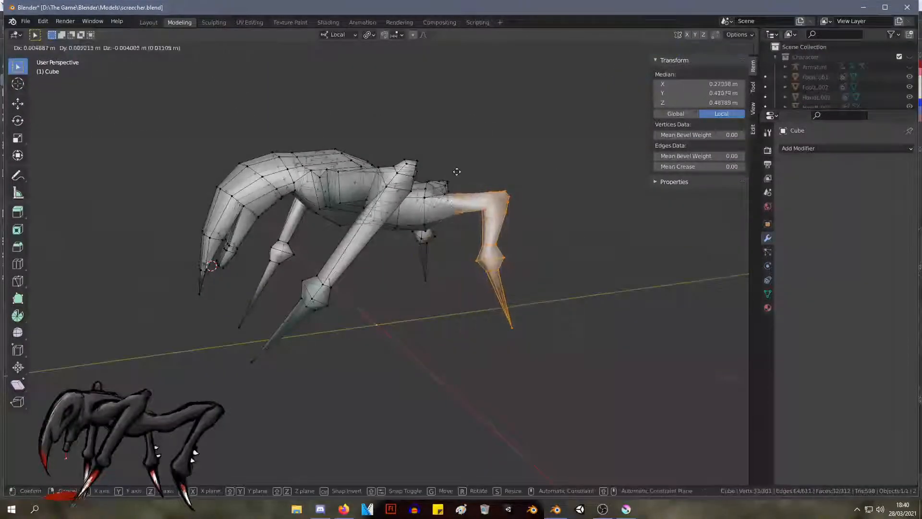
{"action": "left_click", "coordinate": [460, 176]}
Step: Try to rotate that hind leg and shift its lower part
{"action": "middle_click_drag", "start_coordinate": [504, 204], "coordinate": [397, 338]}
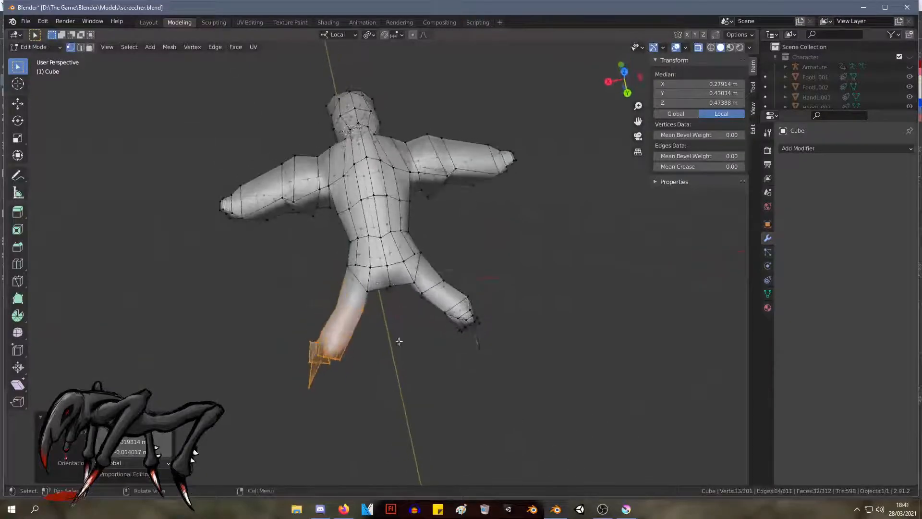
{"action": "key", "text": "r"}
{"action": "left_click", "coordinate": [404, 331]}
{"action": "left_click_drag", "start_coordinate": [367, 414], "coordinate": [280, 329]}
{"action": "key", "text": "g"}
{"action": "left_click", "coordinate": [286, 331]}
{"action": "middle_click_drag", "start_coordinate": [302, 330], "coordinate": [307, 283]}
Step: Undo the moves and rotation of the single hind leg
{"action": "key", "text": "ctrl+z"}
{"action": "key", "text": "ctrl+z"}
{"action": "key", "text": "ctrl+z"}
{"action": "scroll", "coordinate": [413, 307], "scroll_direction": "down", "scroll_amount": 2}
{"action": "middle_click_drag", "start_coordinate": [418, 307], "coordinate": [257, 273]}
{"action": "key", "text": "ctrl+z"}
{"action": "left_click", "coordinate": [468, 326]}
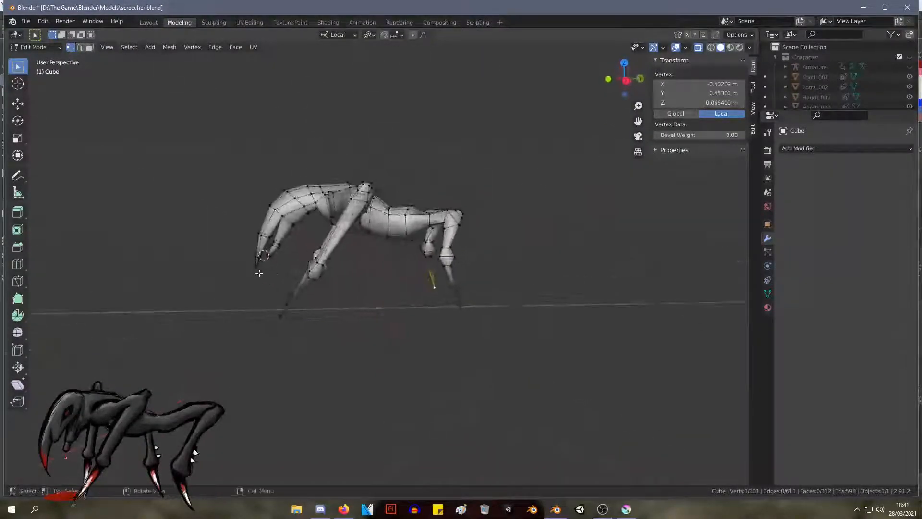
Step: Scale up the vertex ring around the middle of the torso and clear the selection
{"action": "left_click_drag", "start_coordinate": [383, 194], "coordinate": [384, 194]}
{"action": "key", "text": "s"}
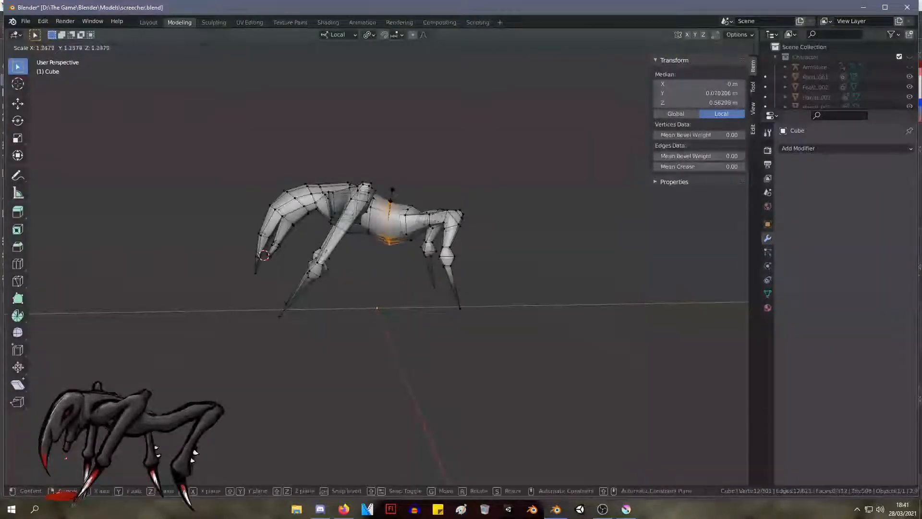
{"action": "left_click", "coordinate": [391, 196]}
{"action": "left_click", "coordinate": [445, 184]}
Step: Raise the underside vertices of the enlarged torso ring slightly and clear the selection
{"action": "middle_click_drag", "start_coordinate": [445, 183], "coordinate": [473, 142]}
{"action": "scroll", "coordinate": [373, 263], "scroll_direction": "up", "scroll_amount": 2}
{"action": "left_click_drag", "start_coordinate": [408, 244], "coordinate": [379, 181]}
{"action": "key", "text": "g"}
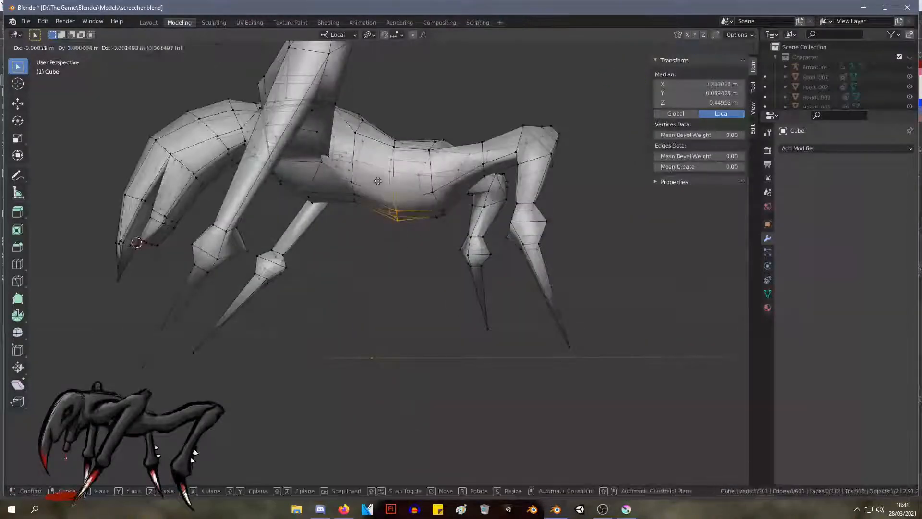
{"action": "left_click", "coordinate": [375, 173]}
{"action": "scroll", "coordinate": [377, 180], "scroll_direction": "down", "scroll_amount": 4}
{"action": "key", "text": "alt+a"}
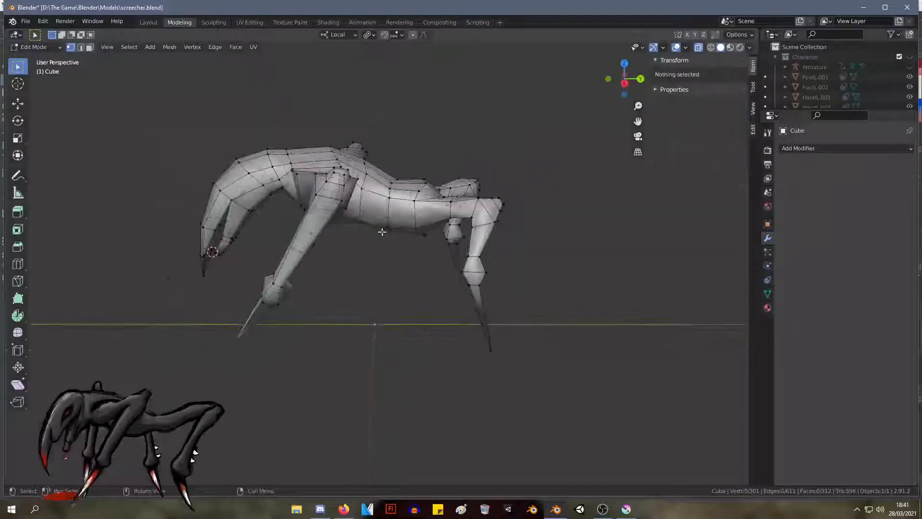
Step: Reposition vertices on the flank behind the front leg, raising the last one about 0.022 m
{"action": "middle_click_drag", "start_coordinate": [383, 189], "coordinate": [358, 246]}
{"action": "left_click_drag", "start_coordinate": [368, 202], "coordinate": [369, 200]}
{"action": "key", "text": "g"}
{"action": "left_click", "coordinate": [365, 204]}
{"action": "left_click", "coordinate": [360, 208]}
{"action": "key", "text": "g"}
{"action": "left_click", "coordinate": [360, 202]}
Step: Select both hind legs and try to move them toward the rear
{"action": "middle_click_drag", "start_coordinate": [403, 191], "coordinate": [312, 220]}
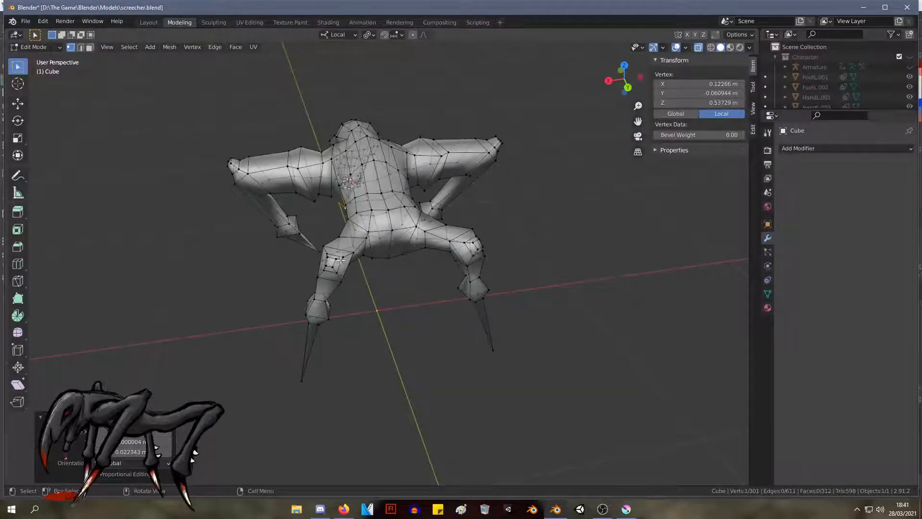
{"action": "middle_click_drag", "start_coordinate": [340, 260], "coordinate": [361, 305]}
{"action": "left_click_drag", "start_coordinate": [553, 403], "coordinate": [434, 137]}
{"action": "middle_click_drag", "start_coordinate": [435, 137], "coordinate": [486, 237]}
{"action": "type", "text": "g"}
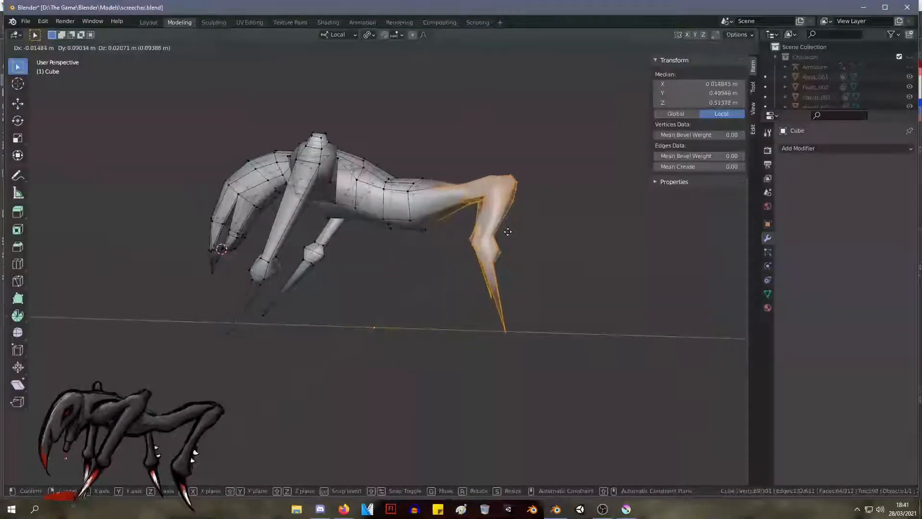
{"action": "type", "text": "1"}
{"action": "key", "text": "Escape"}
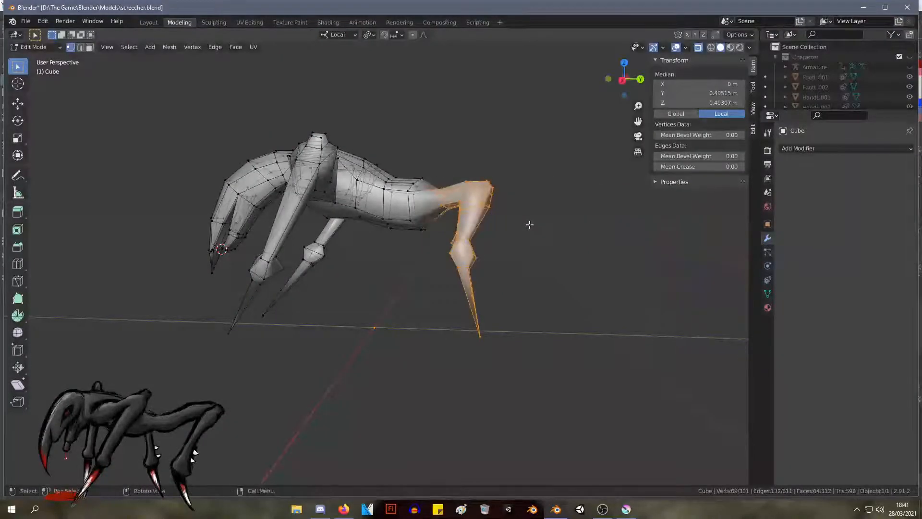
Step: Move both hind legs about 0.058 m rearward in side view, then about 0.009 m further rearward and up
{"action": "key", "text": "KP_3"}
{"action": "key", "text": "g"}
{"action": "left_click", "coordinate": [543, 231]}
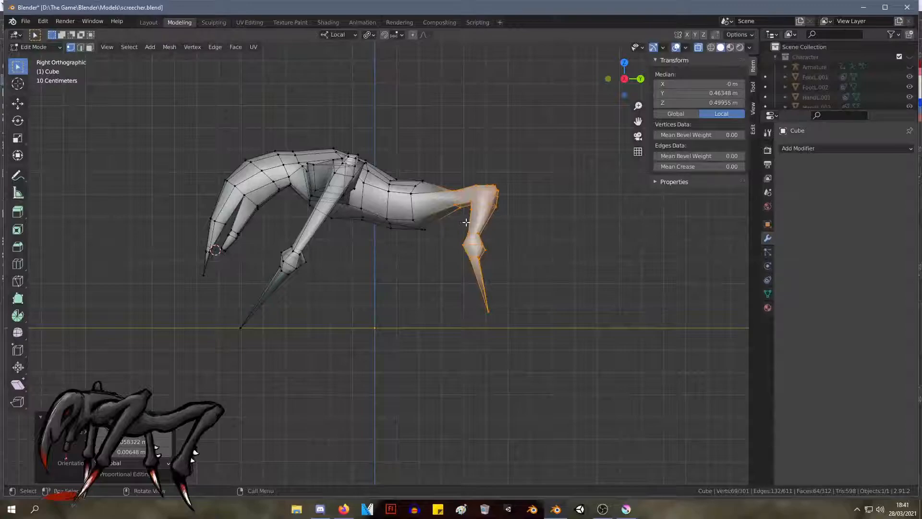
{"action": "key", "text": "g"}
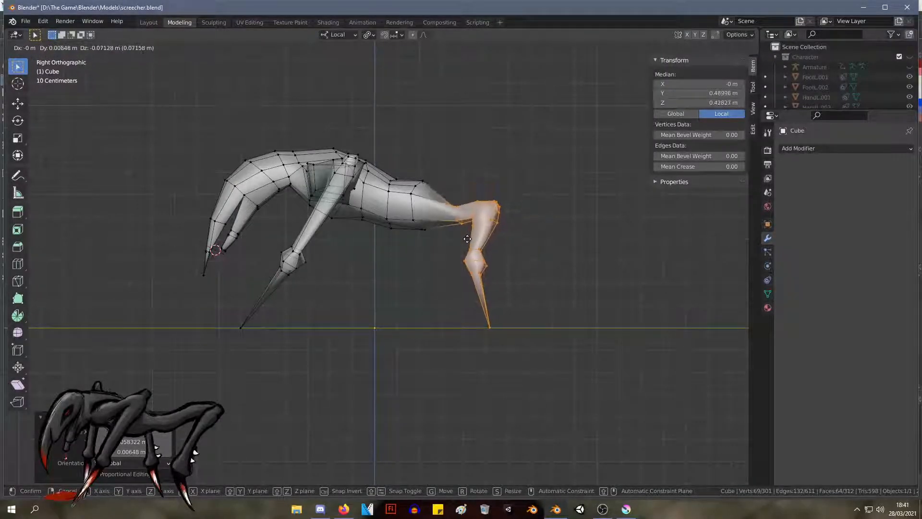
{"action": "left_click", "coordinate": [468, 221]}
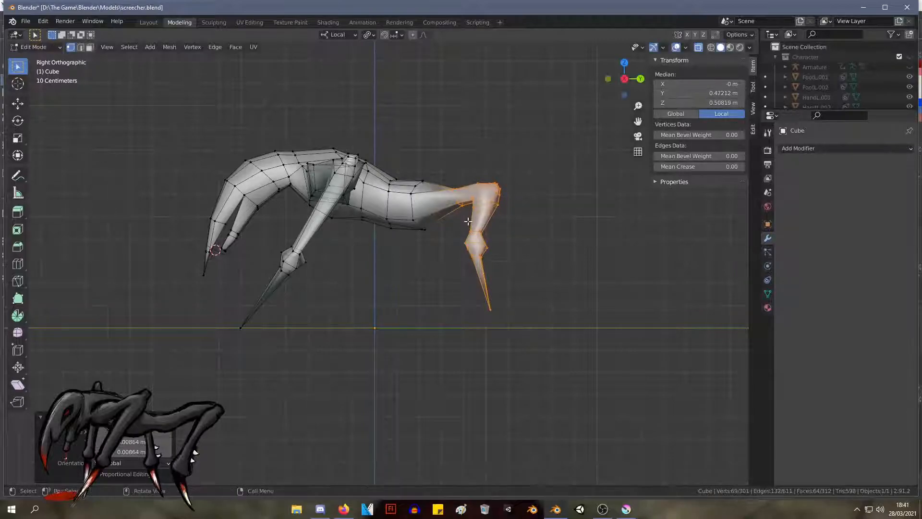
Step: Select the vertices where both thighs join the hips, shift them forward and scale them by 1.498
{"action": "left_click_drag", "start_coordinate": [469, 206], "coordinate": [438, 154]}
{"action": "key", "text": "g"}
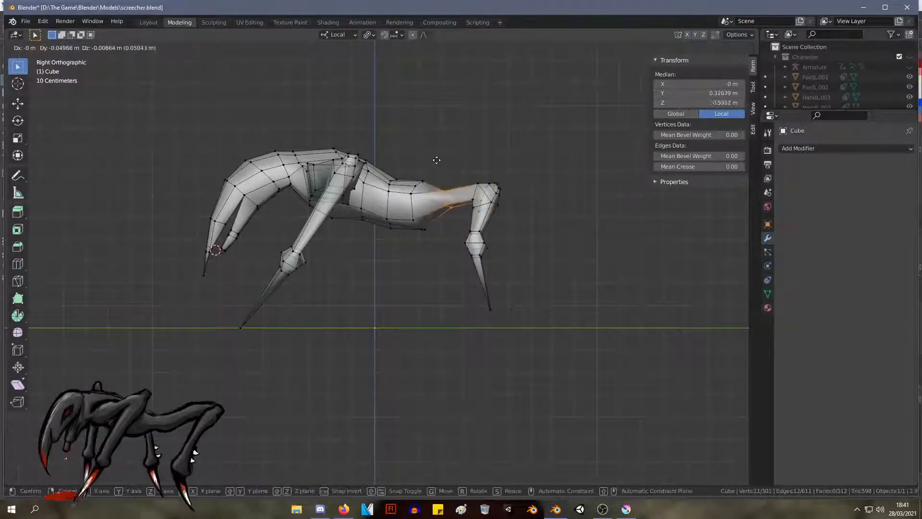
{"action": "left_click", "coordinate": [437, 162]}
{"action": "key", "text": "s"}
{"action": "left_click", "coordinate": [437, 144]}
{"action": "middle_click_drag", "start_coordinate": [436, 144], "coordinate": [399, 211]}
Step: Scale the selected thigh-root vertices by 0.713, leaving them at their current position
{"action": "key", "text": "g"}
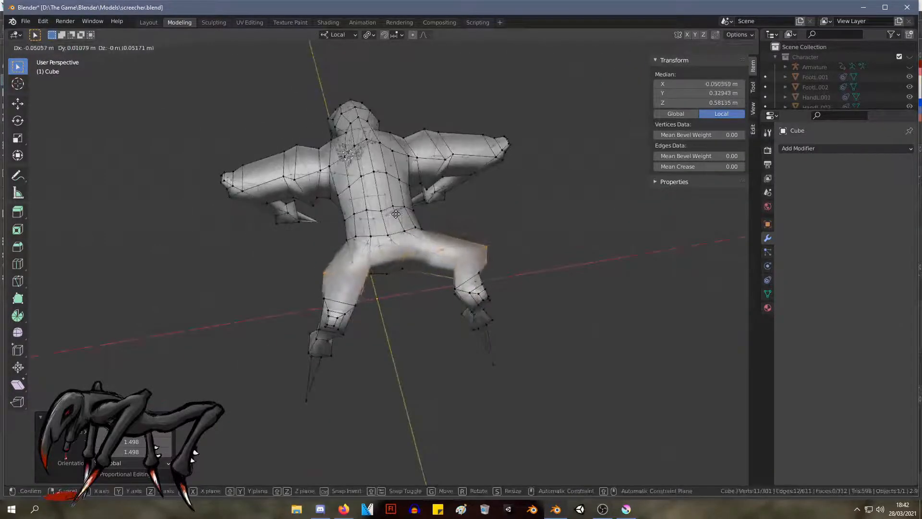
{"action": "right_click", "coordinate": [513, 216]}
{"action": "middle_click_drag", "start_coordinate": [515, 217], "coordinate": [562, 226]}
{"action": "key", "text": "s"}
{"action": "left_click", "coordinate": [470, 235]}
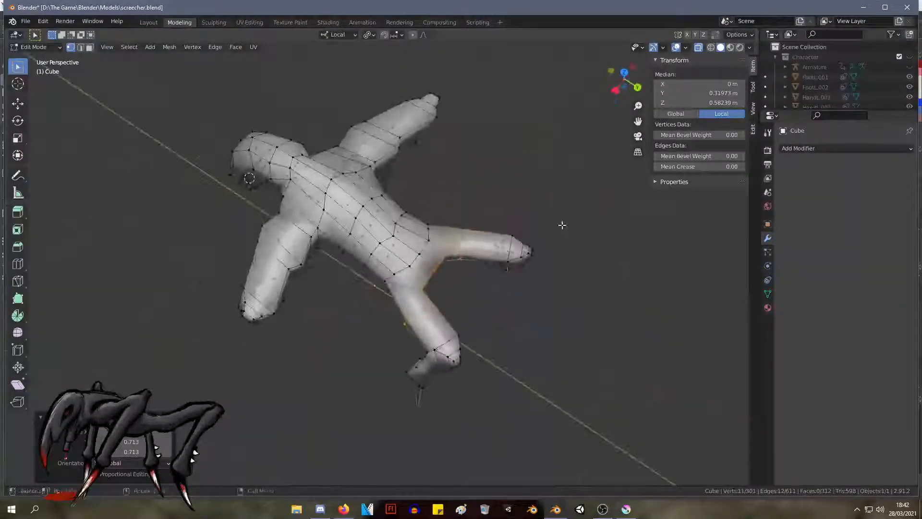
Step: Reduce the selection to the eight vertices forming the thigh-root rings and scale them by 1.314
{"action": "left_click_drag", "start_coordinate": [476, 282], "coordinate": [460, 209], "text": "shift"}
{"action": "middle_click_drag", "start_coordinate": [494, 306], "coordinate": [541, 286]}
{"action": "left_click", "coordinate": [504, 294]}
{"action": "mouse_move", "coordinate": [475, 304]}
{"action": "left_mouse_down"}
{"action": "mouse_move", "coordinate": [441, 267]}
{"action": "mouse_move", "coordinate": [454, 247]}
{"action": "mouse_move", "coordinate": [452, 200]}
{"action": "left_mouse_up"}
{"action": "left_click_drag", "start_coordinate": [441, 160], "coordinate": [460, 197], "text": "shift"}
{"action": "key", "text": "s"}
{"action": "left_click", "coordinate": [544, 206]}
{"action": "middle_click_drag", "start_coordinate": [543, 206], "coordinate": [548, 168]}
{"action": "key", "text": "KP_3"}
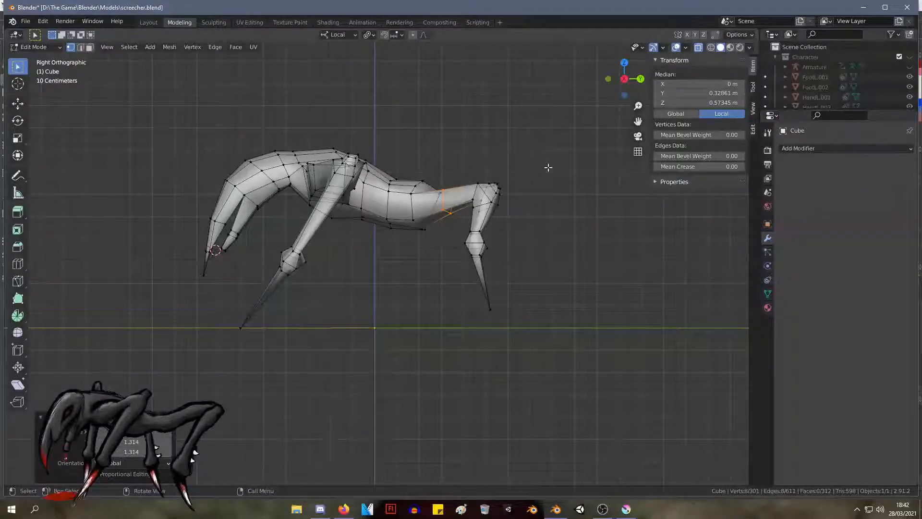
Step: Open the PotatoBeast.png concept drawing in Photos for comparison and move its window away from the model
{"action": "key", "text": "KP_1"}
{"action": "key", "text": "KP_3"}
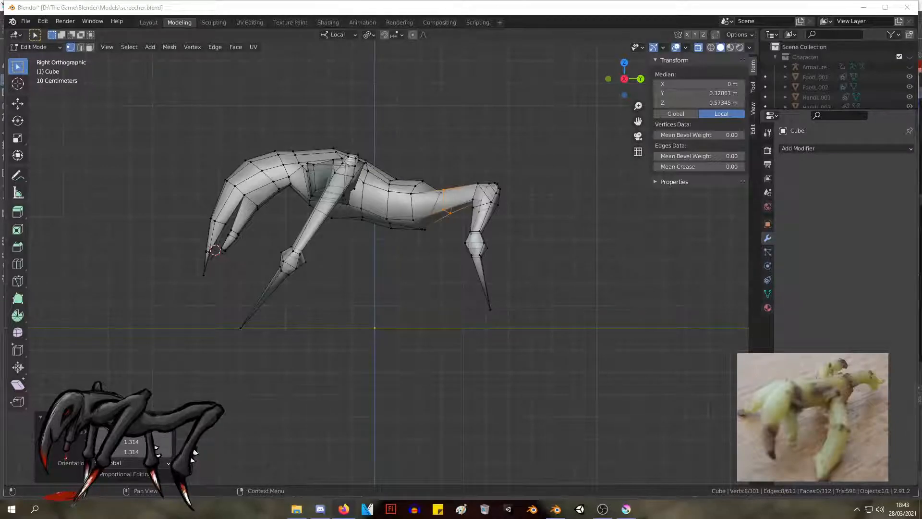
{"action": "middle_click_drag", "start_coordinate": [624, 254], "coordinate": [571, 271]}
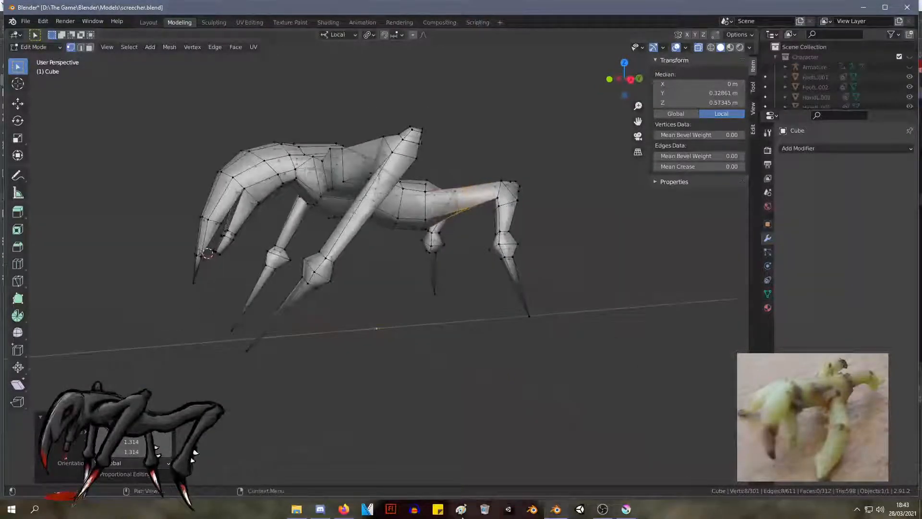
{"action": "left_click", "coordinate": [305, 509]}
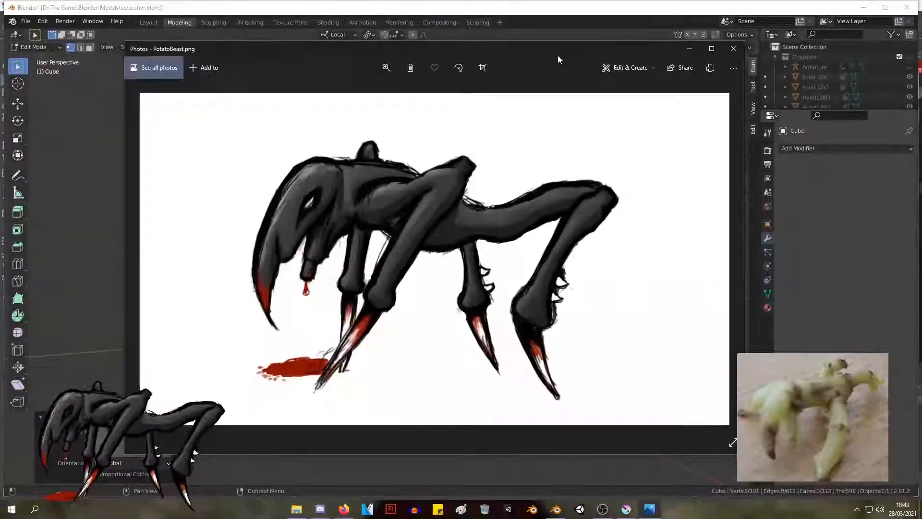
{"action": "left_click_drag", "start_coordinate": [558, 50], "coordinate": [921, 56]}
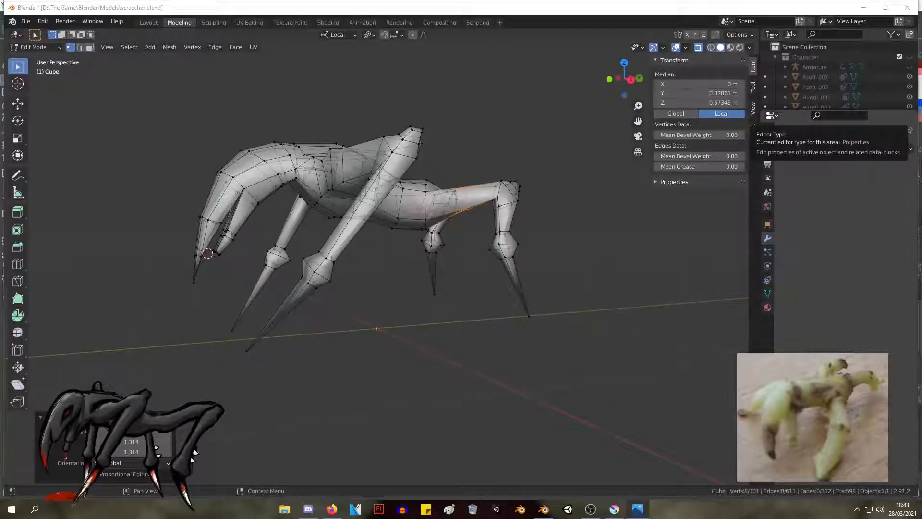
Step: Select the tip vertices of both hind feet and move them about 0.063 m along the Z axis
{"action": "middle_click_drag", "start_coordinate": [526, 219], "coordinate": [488, 215]}
{"action": "left_click_drag", "start_coordinate": [578, 347], "coordinate": [448, 282]}
{"action": "middle_click_drag", "start_coordinate": [477, 284], "coordinate": [504, 241]}
{"action": "key", "text": "g"}
{"action": "key", "text": "z"}
{"action": "left_click", "coordinate": [545, 255]}
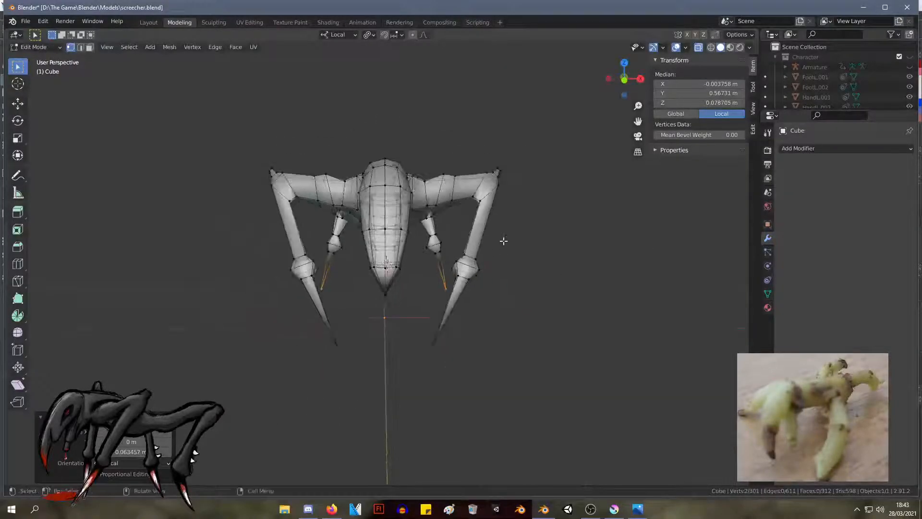
Step: Select all faces on the negative X half of the creature in front view and delete them
{"action": "key", "text": "KP_3"}
{"action": "key", "text": "KP_1"}
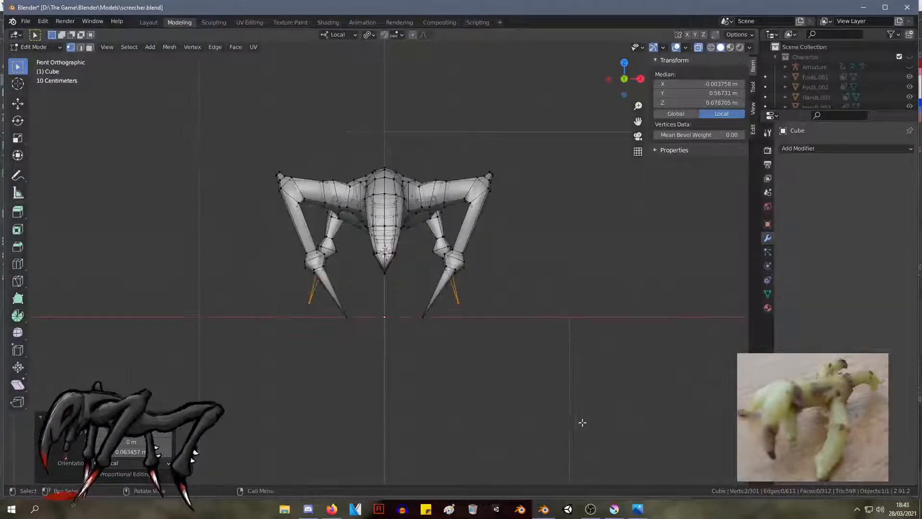
{"action": "left_click_drag", "start_coordinate": [582, 423], "coordinate": [436, 183]}
{"action": "left_click_drag", "start_coordinate": [561, 378], "coordinate": [608, 91]}
{"action": "left_click_drag", "start_coordinate": [209, 111], "coordinate": [385, 394]}
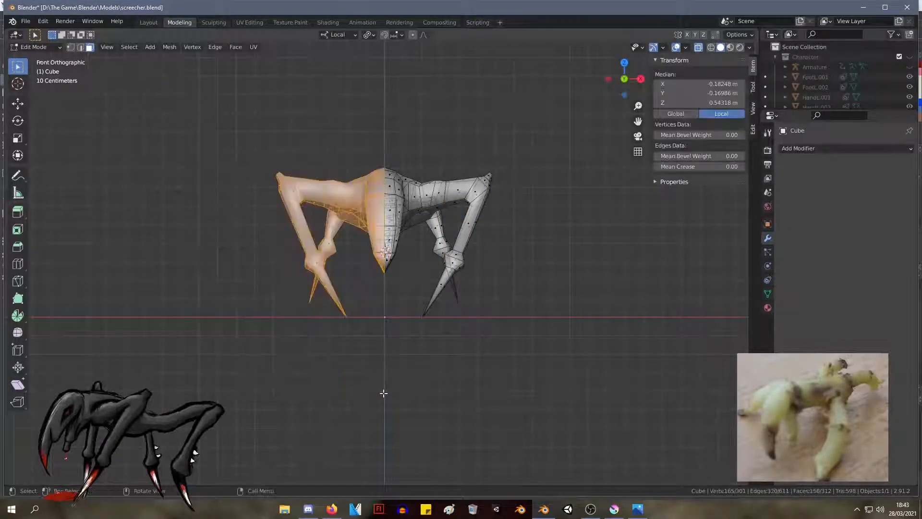
{"action": "key", "text": "x"}
{"action": "middle_click_drag", "start_coordinate": [497, 333], "coordinate": [539, 346]}
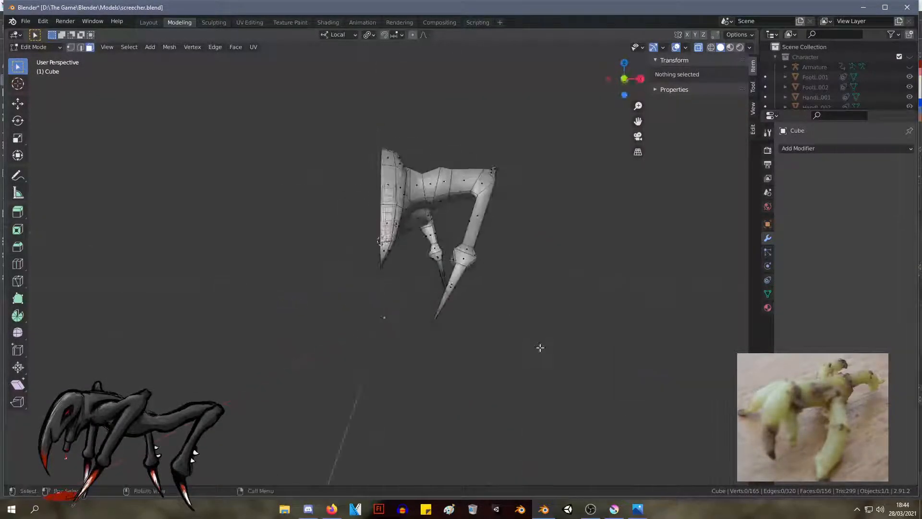
Step: Return to Object Mode and add a Mirror modifier on the X axis to the remaining half
{"action": "key", "text": "a"}
{"action": "key", "text": "Tab"}
{"action": "left_click", "coordinate": [800, 149]}
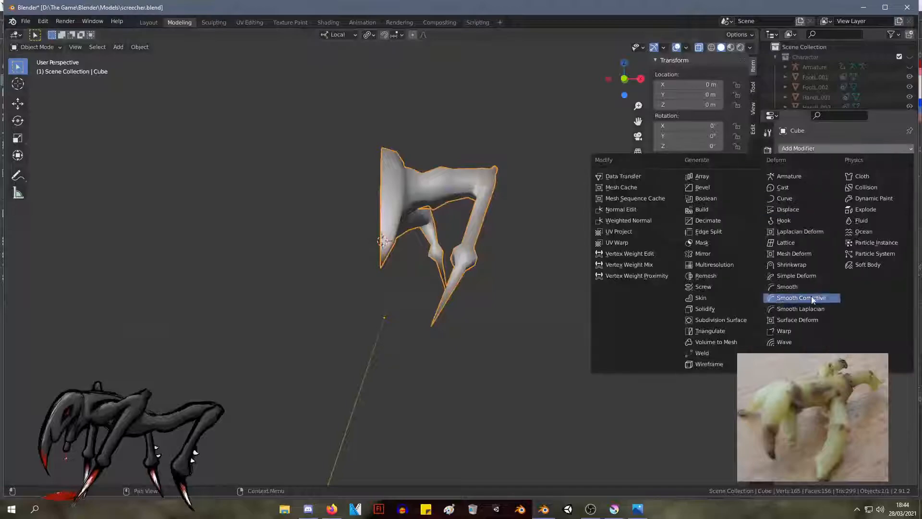
{"action": "left_click", "coordinate": [704, 253]}
{"action": "middle_click_drag", "start_coordinate": [563, 243], "coordinate": [428, 249]}
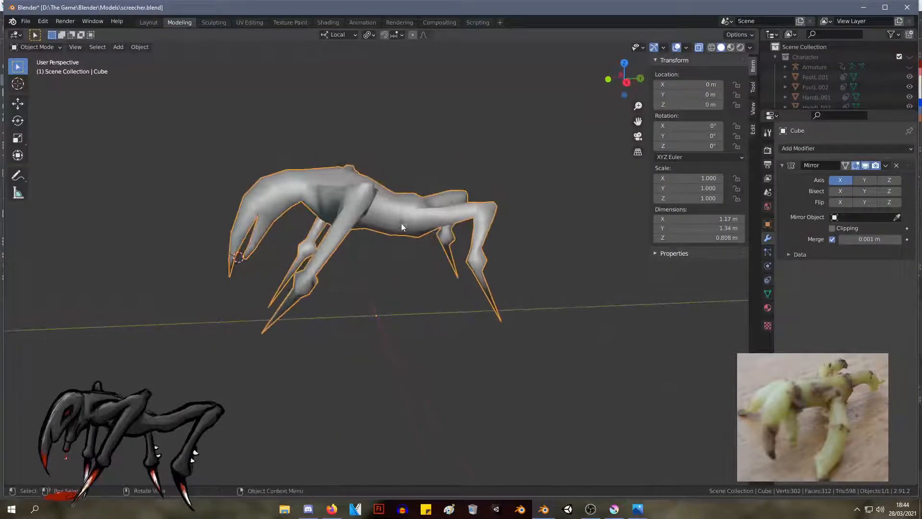
Step: In Edit Mode, select the hip faces from the side and scale them by 0.703
{"action": "key", "text": "Tab"}
{"action": "middle_click_drag", "start_coordinate": [400, 222], "coordinate": [379, 284]}
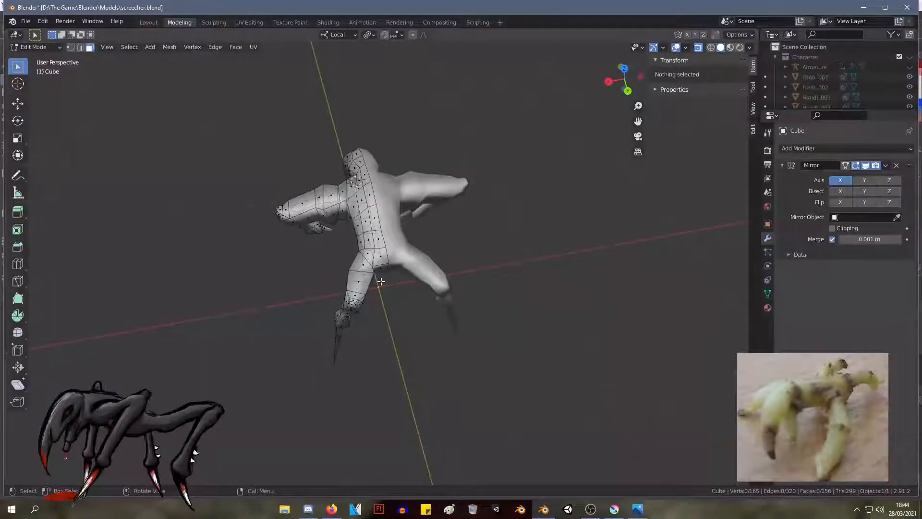
{"action": "key", "text": "KP_1"}
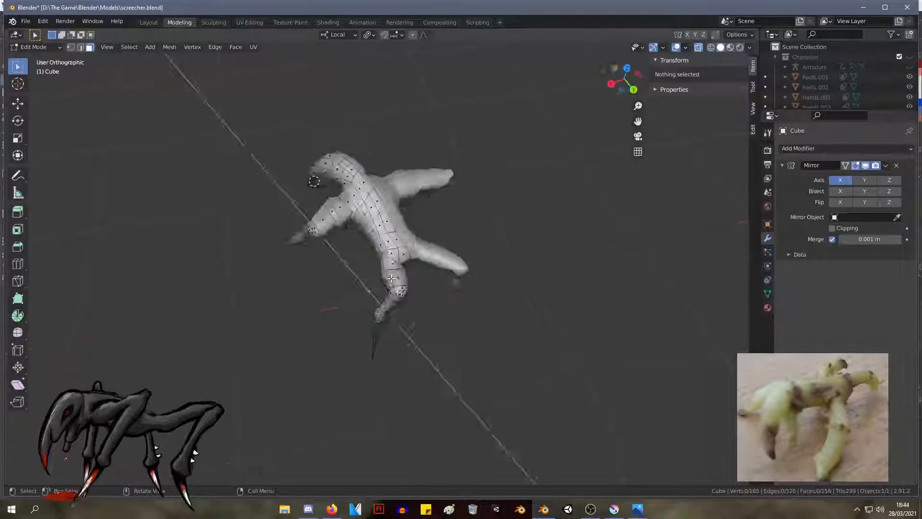
{"action": "key", "text": "KP_3"}
{"action": "scroll", "coordinate": [513, 230], "scroll_direction": "up", "scroll_amount": 3}
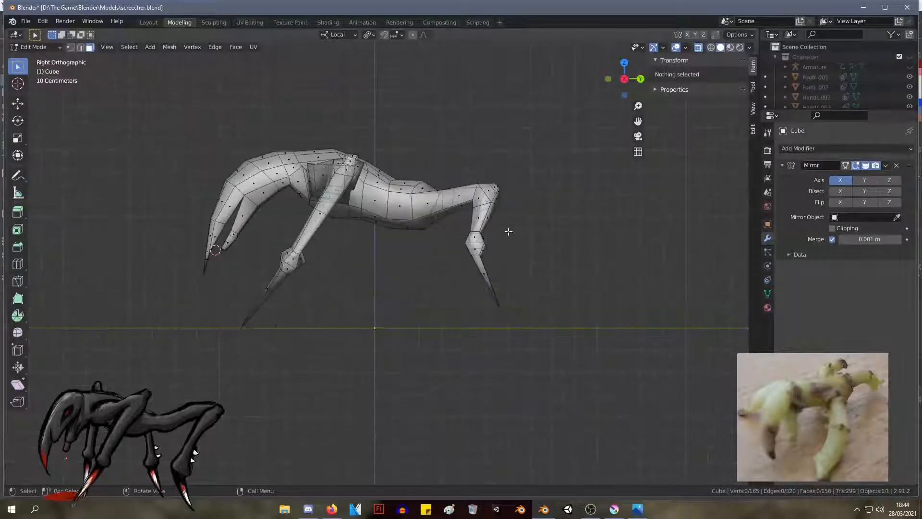
{"action": "left_click_drag", "start_coordinate": [454, 263], "coordinate": [386, 141]}
{"action": "key", "text": "s"}
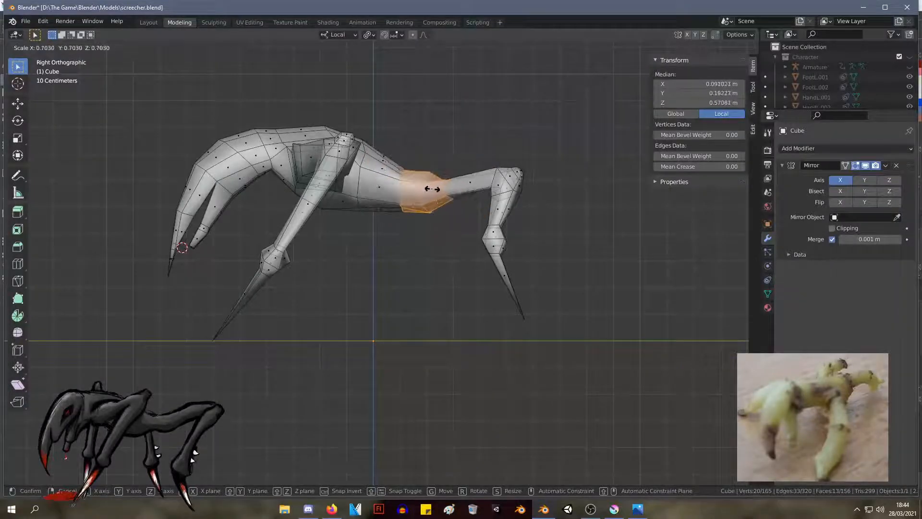
{"action": "left_click", "coordinate": [433, 188]}
Step: Enable clipping on the Mirror modifier and move the scaled hip section toward the centre line
{"action": "middle_click_drag", "start_coordinate": [432, 189], "coordinate": [375, 121]}
{"action": "left_click", "coordinate": [832, 230]}
{"action": "key", "text": "g"}
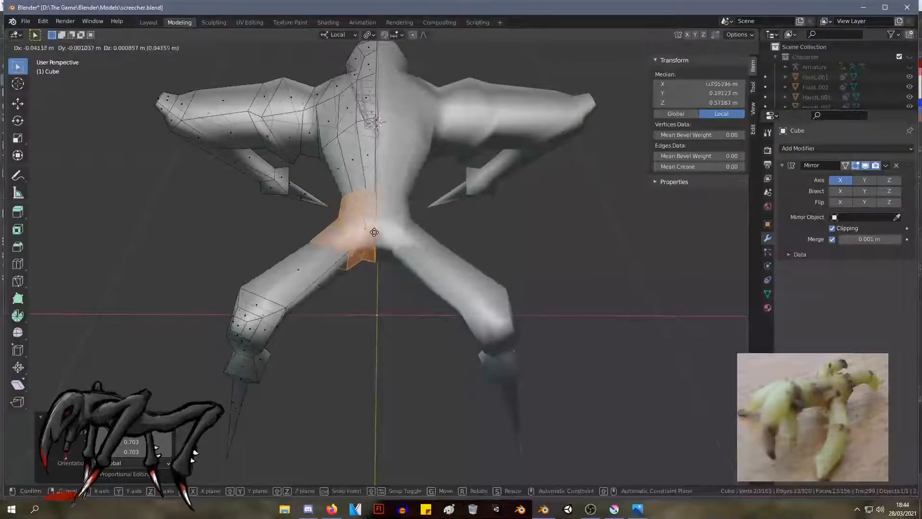
{"action": "left_click", "coordinate": [357, 233]}
Step: Select vertices along the underside of the torso behind the front leg and rescale them
{"action": "middle_click_drag", "start_coordinate": [357, 232], "coordinate": [561, 149]}
{"action": "middle_click_drag", "start_coordinate": [505, 157], "coordinate": [334, 147]}
{"action": "key", "text": "1"}
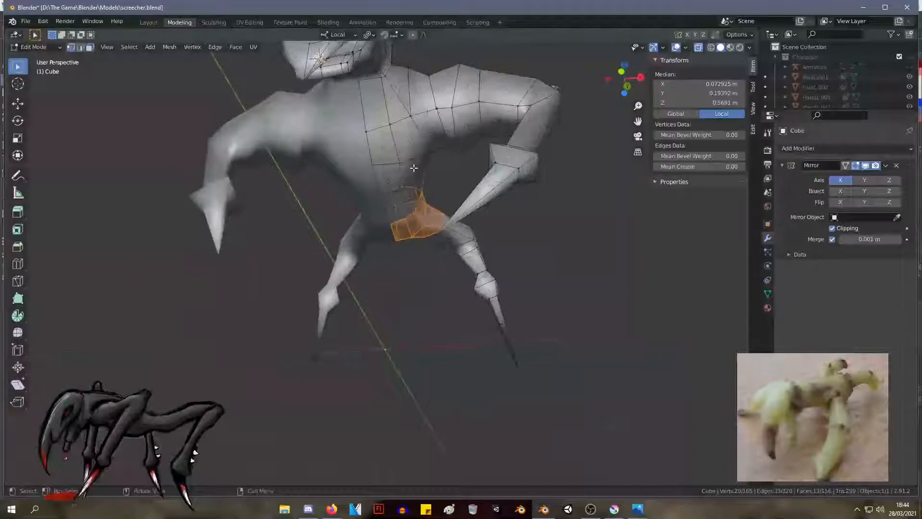
{"action": "left_click", "coordinate": [403, 162]}
{"action": "left_click", "coordinate": [430, 151], "text": "shift"}
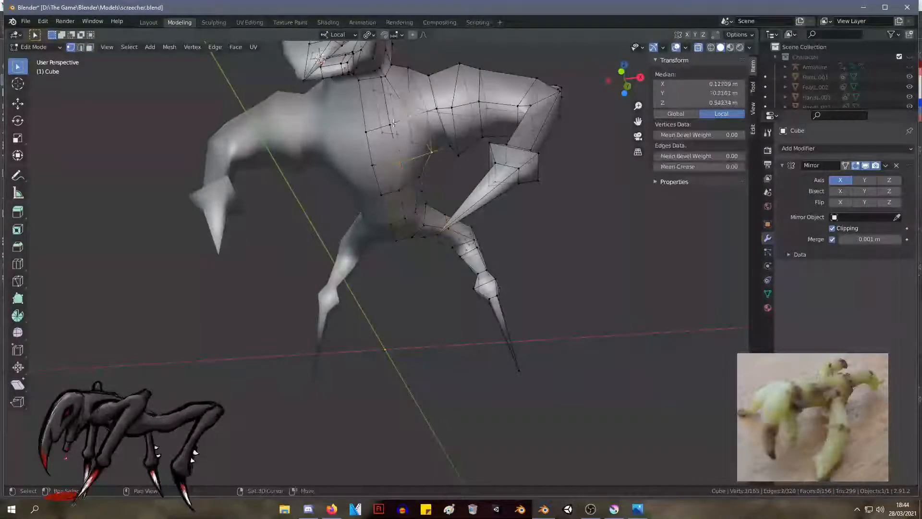
{"action": "mouse_move", "coordinate": [453, 163]}
{"action": "middle_mouse_down"}
{"action": "mouse_move", "coordinate": [354, 247]}
{"action": "mouse_move", "coordinate": [336, 192]}
{"action": "mouse_move", "coordinate": [468, 170]}
{"action": "middle_mouse_up"}
{"action": "key", "text": "s"}
{"action": "left_click", "coordinate": [335, 193]}
Step: Select the chest and upper front-leg vertices, scale them and clear the selection
{"action": "left_click_drag", "start_coordinate": [293, 112], "coordinate": [294, 112]}
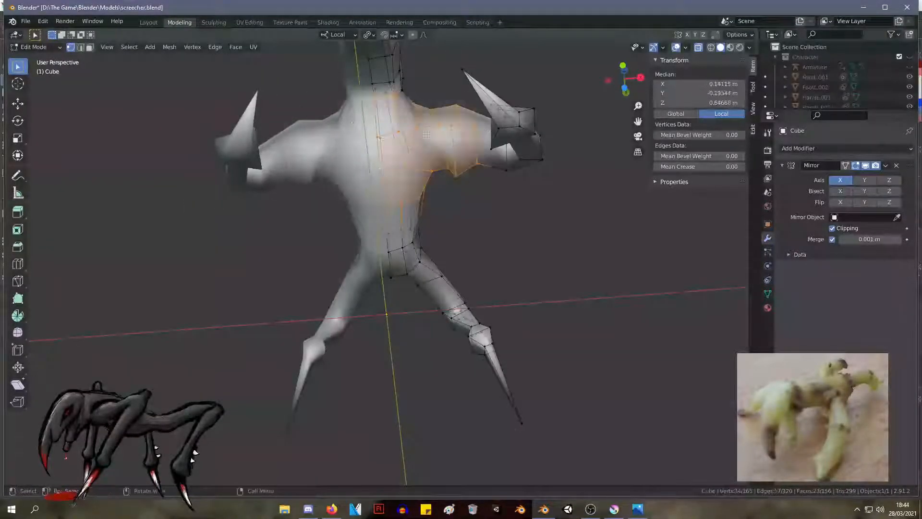
{"action": "key", "text": "s"}
{"action": "left_click", "coordinate": [466, 143]}
{"action": "middle_click_drag", "start_coordinate": [466, 143], "coordinate": [503, 166]}
{"action": "left_click", "coordinate": [578, 181]}
{"action": "scroll", "coordinate": [475, 179], "scroll_direction": "down", "scroll_amount": 2}
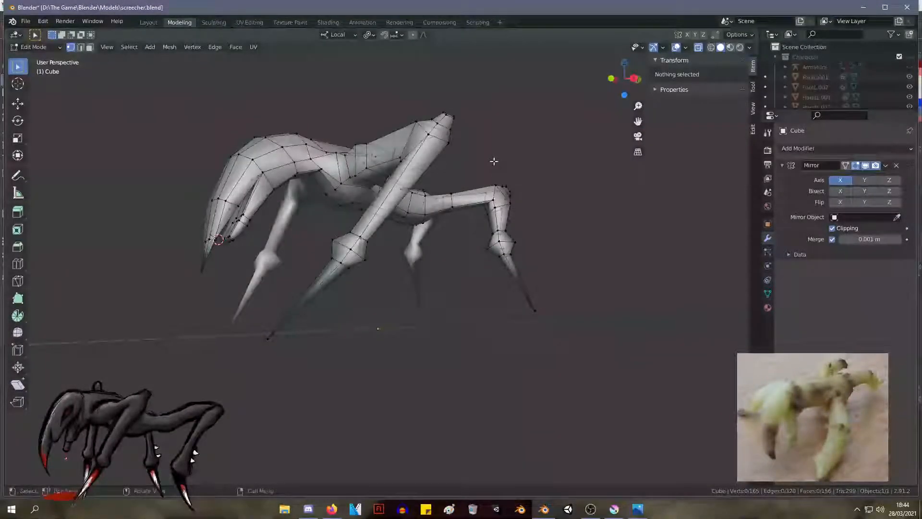
Step: Lower the hind leg's bulging lower joint by about 0.02 m and shift its upper knee slightly forward
{"action": "middle_click_drag", "start_coordinate": [495, 198], "coordinate": [546, 334]}
{"action": "left_click_drag", "start_coordinate": [521, 278], "coordinate": [480, 228]}
{"action": "key", "text": "g"}
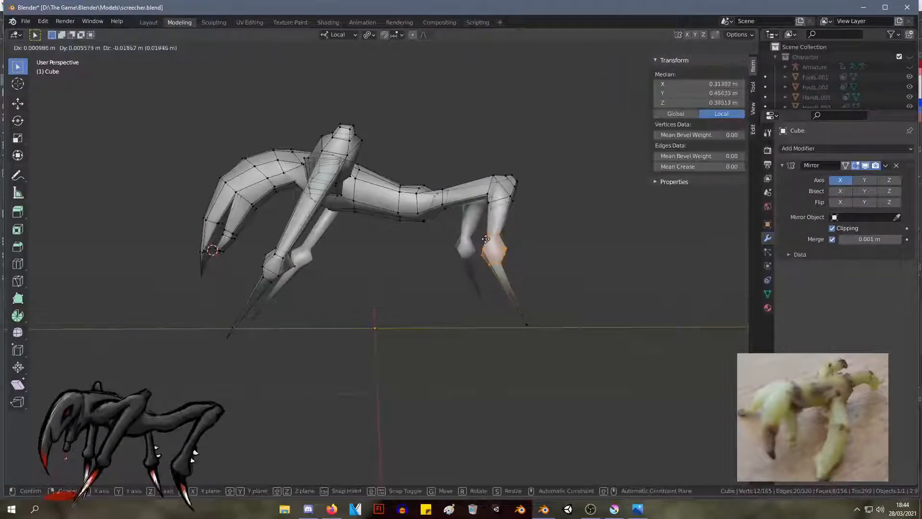
{"action": "left_click", "coordinate": [486, 242]}
{"action": "left_click_drag", "start_coordinate": [545, 222], "coordinate": [465, 153]}
{"action": "key", "text": "g"}
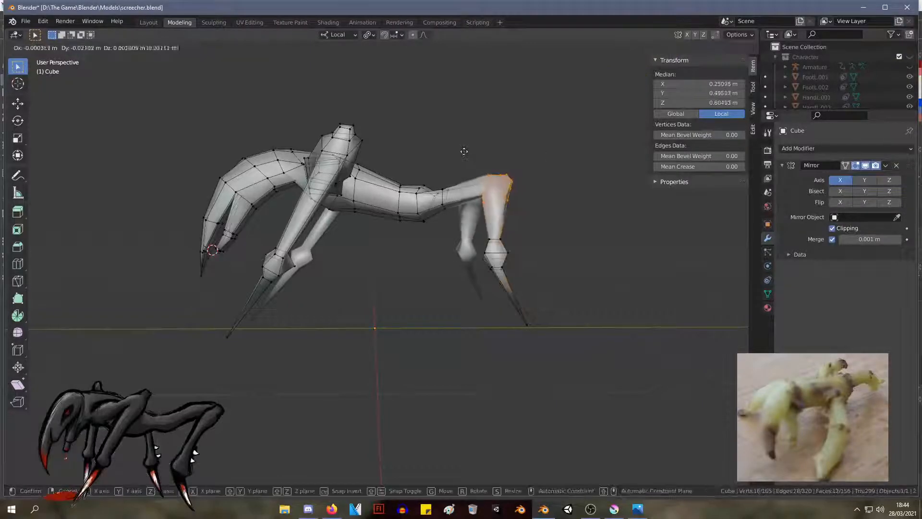
{"action": "left_click", "coordinate": [465, 151]}
Step: Move the lower hind leg forward about 0.037 m, then shift the knee about 0.027 m forward and 0.034 m down
{"action": "left_click_drag", "start_coordinate": [574, 347], "coordinate": [457, 224]}
{"action": "key", "text": "g"}
{"action": "left_click", "coordinate": [458, 222]}
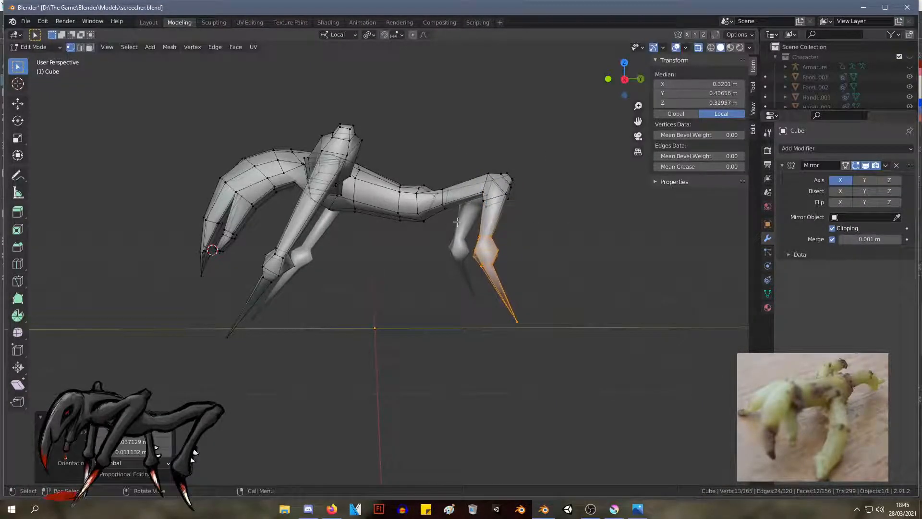
{"action": "left_click_drag", "start_coordinate": [465, 149], "coordinate": [465, 148]}
{"action": "key", "text": "g"}
{"action": "left_click", "coordinate": [458, 159]}
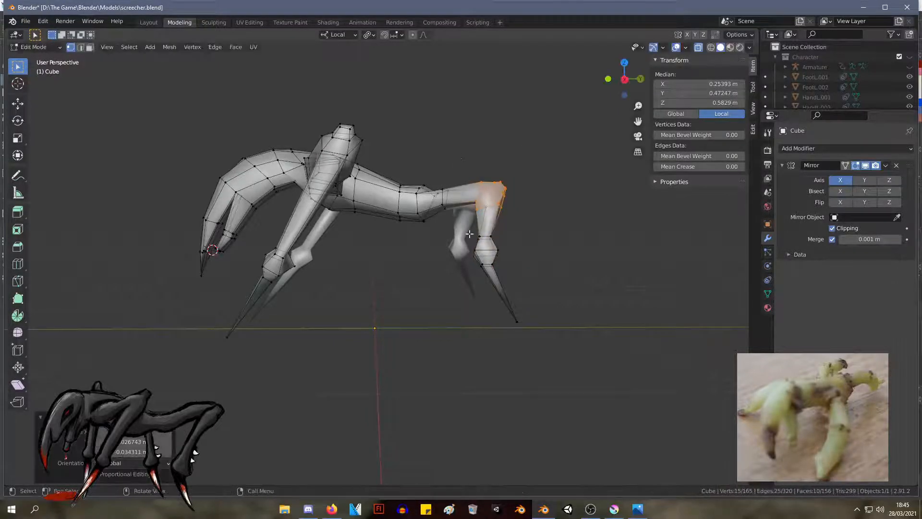
Step: Lower the vertices at the root of the thigh slightly and reposition the vertices around the rear waist
{"action": "left_click_drag", "start_coordinate": [437, 182], "coordinate": [437, 182]}
{"action": "key", "text": "g"}
{"action": "left_click", "coordinate": [440, 189]}
{"action": "middle_click_drag", "start_coordinate": [440, 188], "coordinate": [464, 249]}
{"action": "left_click", "coordinate": [386, 313]}
{"action": "key", "text": "g"}
{"action": "left_click", "coordinate": [395, 308]}
{"action": "left_click_drag", "start_coordinate": [436, 245], "coordinate": [391, 160]}
{"action": "key", "text": "g"}
{"action": "left_click", "coordinate": [384, 158]}
Step: Select the hips together with the whole hind leg and move them slightly down and forward
{"action": "left_click_drag", "start_coordinate": [601, 361], "coordinate": [432, 146]}
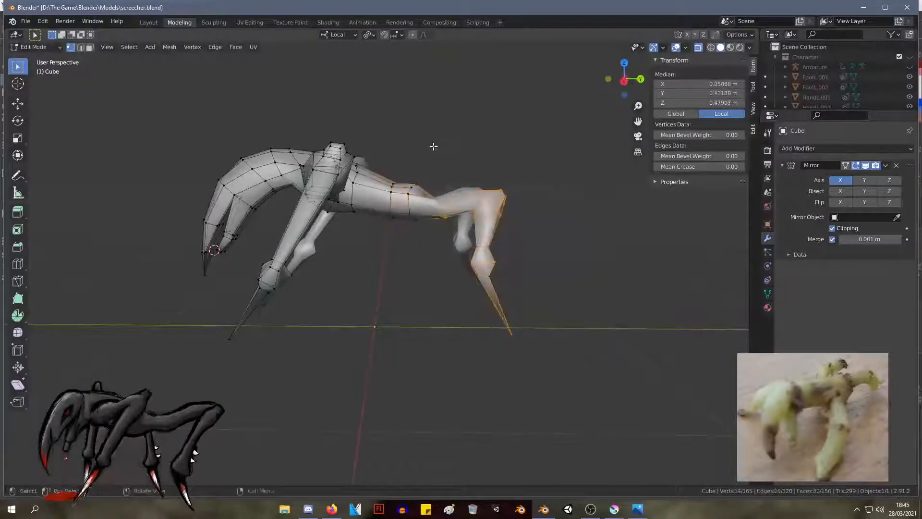
{"action": "key", "text": "g"}
{"action": "left_click", "coordinate": [428, 157]}
Step: Move the lower hind leg about 0.033 m forward and 0.032 m down, then check it from front and side
{"action": "middle_click_drag", "start_coordinate": [428, 156], "coordinate": [510, 173]}
{"action": "left_click_drag", "start_coordinate": [569, 341], "coordinate": [469, 250]}
{"action": "key", "text": "g"}
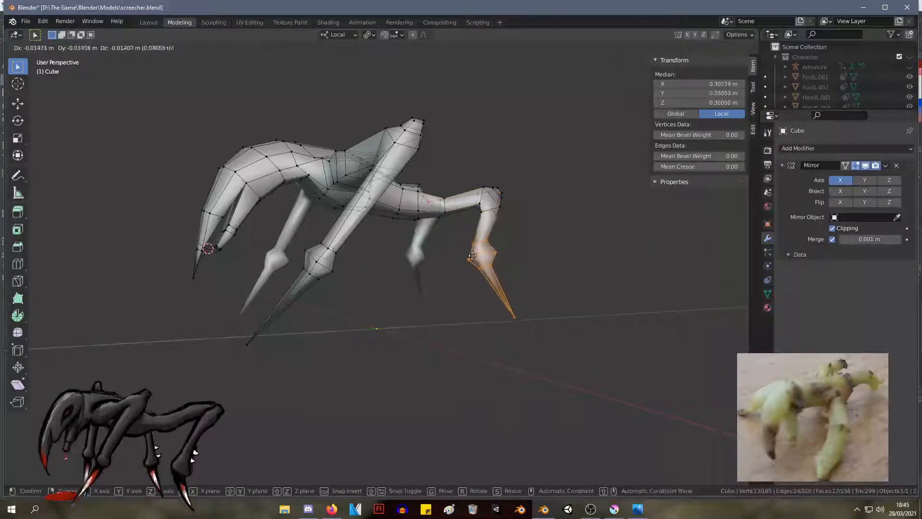
{"action": "left_click", "coordinate": [473, 259]}
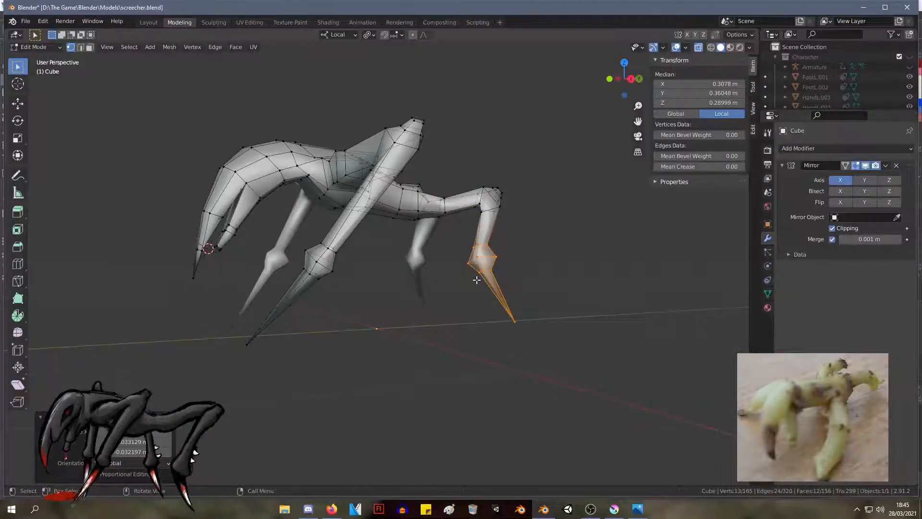
{"action": "key", "text": "KP_1"}
{"action": "key", "text": "KP_3"}
{"action": "key", "text": "KP_1"}
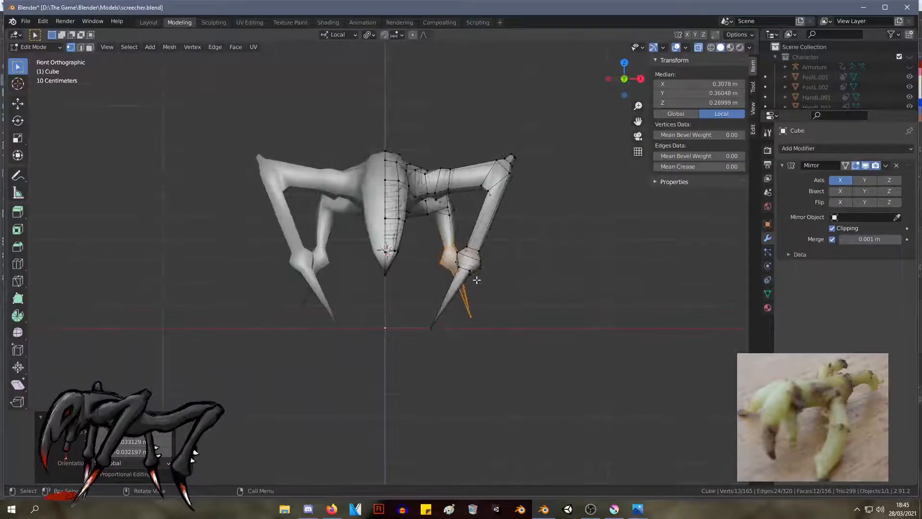
{"action": "key", "text": "KP_3"}
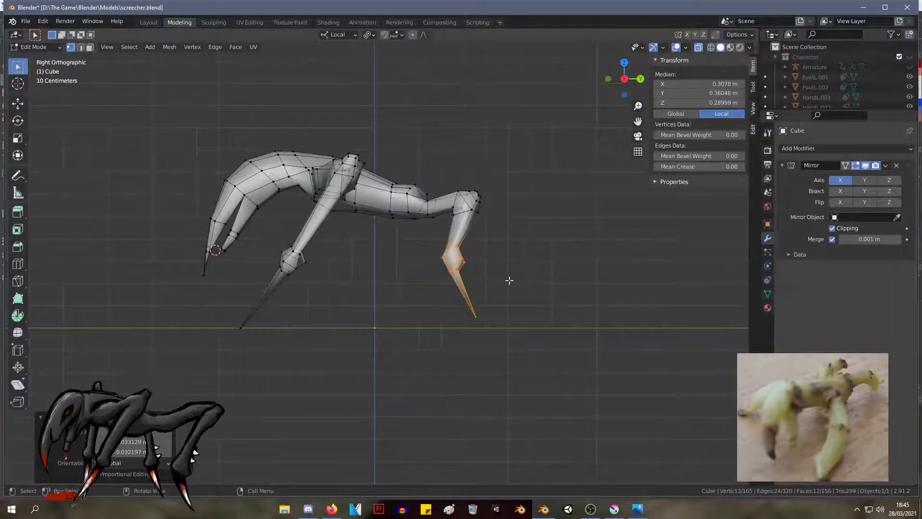
Step: Move the lower hind leg about 0.013 m forward and 0.037 m down, then reposition the vertices of its upper joint
{"action": "key", "text": "g"}
{"action": "left_click", "coordinate": [492, 311]}
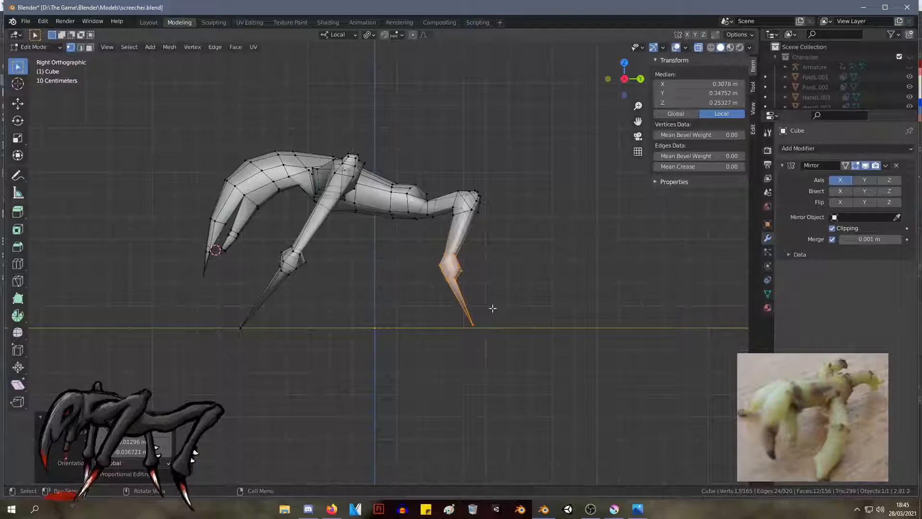
{"action": "left_click_drag", "start_coordinate": [501, 225], "coordinate": [453, 173]}
{"action": "key", "text": "g"}
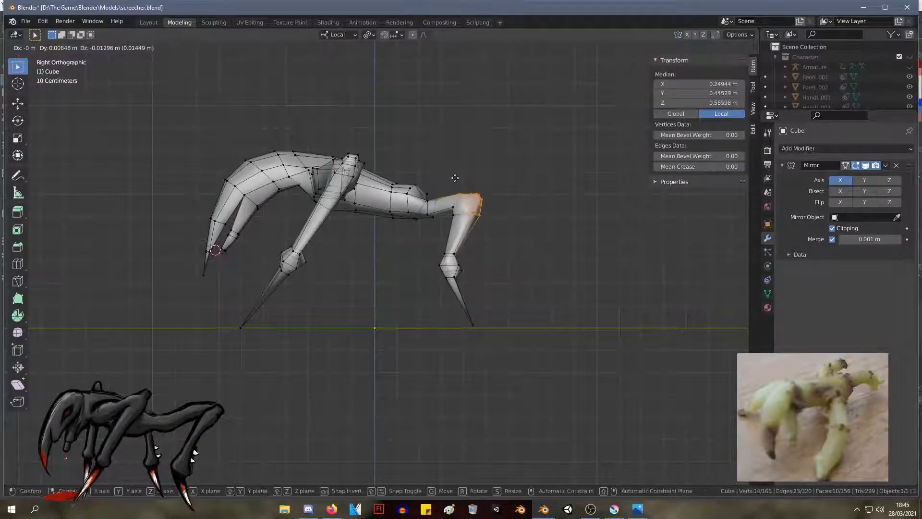
{"action": "left_click", "coordinate": [483, 238]}
{"action": "left_click_drag", "start_coordinate": [502, 239], "coordinate": [460, 204]}
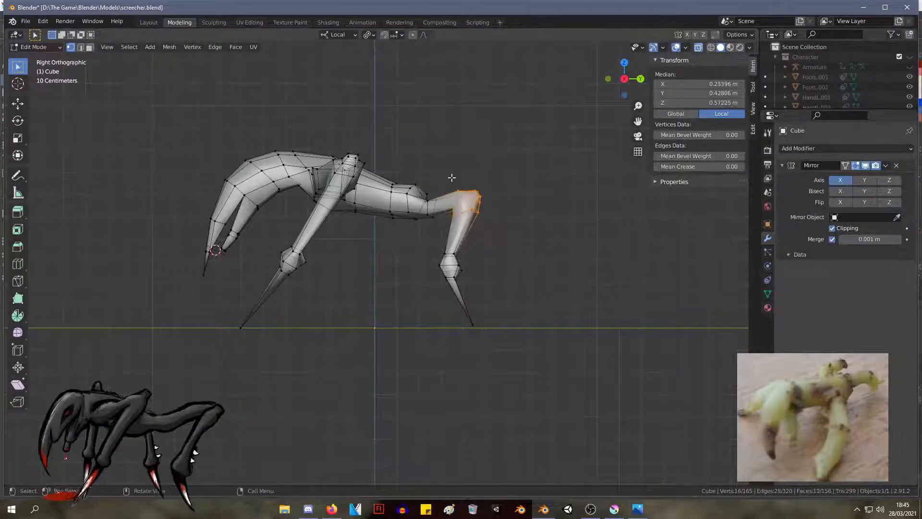
{"action": "key", "text": "g"}
{"action": "left_click", "coordinate": [459, 186]}
Step: Reposition individual vertices around the hip where the hind leg meets the torso
{"action": "middle_click_drag", "start_coordinate": [458, 185], "coordinate": [568, 201]}
{"action": "left_click", "coordinate": [338, 202]}
{"action": "key", "text": "g"}
{"action": "key", "text": "g"}
{"action": "left_click", "coordinate": [335, 200]}
{"action": "key", "text": "g"}
{"action": "left_click", "coordinate": [539, 229]}
{"action": "key", "text": "g"}
{"action": "left_click", "coordinate": [478, 214]}
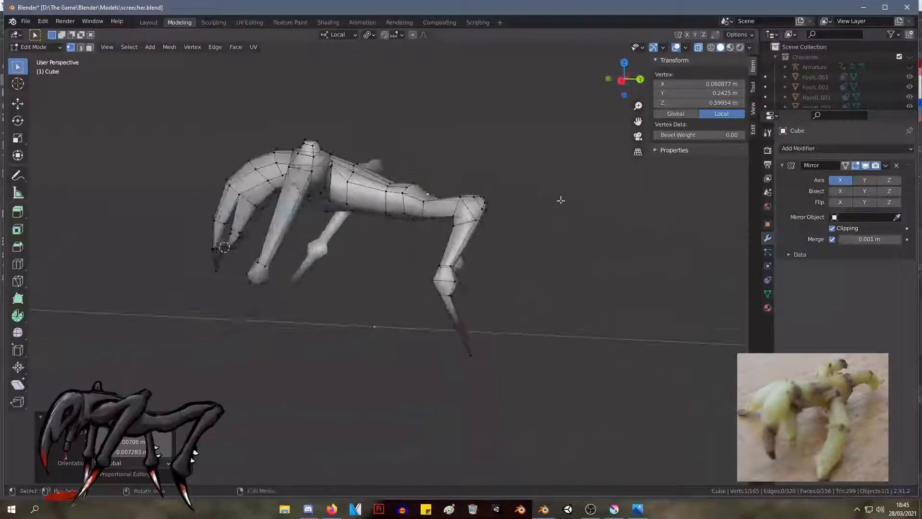
Step: Select the edge loop around the waist, move it slightly upward and scale it
{"action": "left_click", "coordinate": [387, 196], "text": "alt"}
{"action": "key", "text": "g"}
{"action": "left_click", "coordinate": [383, 168]}
{"action": "key", "text": "s"}
{"action": "left_click", "coordinate": [361, 164]}
Step: Select the vertices at the rear of the hips and shift them slightly
{"action": "middle_click_drag", "start_coordinate": [360, 164], "coordinate": [426, 219]}
{"action": "left_click", "coordinate": [426, 219]}
{"action": "left_click_drag", "start_coordinate": [420, 217], "coordinate": [419, 216]}
{"action": "left_click_drag", "start_coordinate": [407, 160], "coordinate": [435, 191]}
{"action": "key", "text": "g"}
{"action": "left_click", "coordinate": [434, 193]}
Step: Select the hind leg from its upper joint down to the claw and move it slightly
{"action": "middle_click_drag", "start_coordinate": [434, 193], "coordinate": [423, 375]}
{"action": "left_click_drag", "start_coordinate": [423, 375], "coordinate": [317, 293]}
{"action": "key", "text": "g"}
{"action": "left_click", "coordinate": [348, 343]}
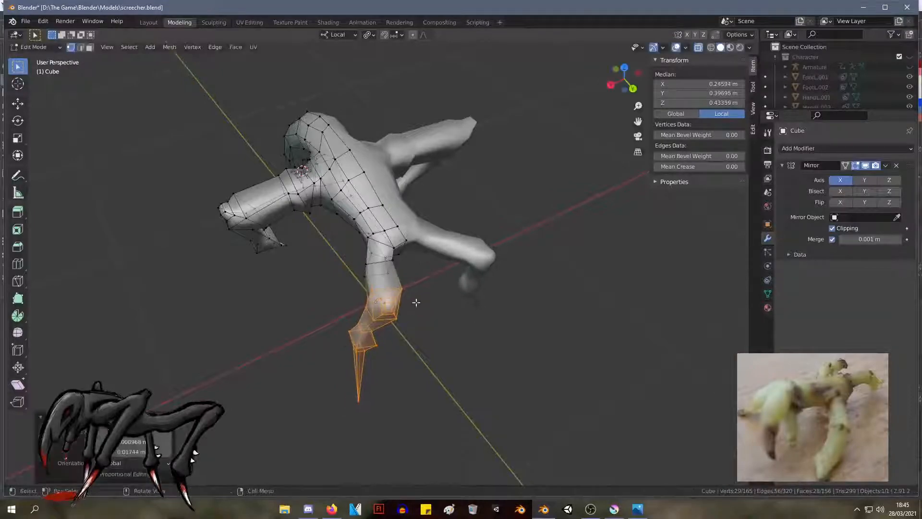
Step: Reposition the vertices at the root of the thigh, constraining the second move to the X axis
{"action": "left_click_drag", "start_coordinate": [353, 254], "coordinate": [354, 254]}
{"action": "key", "text": "g"}
{"action": "left_click", "coordinate": [364, 264]}
{"action": "middle_click_drag", "start_coordinate": [364, 263], "coordinate": [344, 226]}
{"action": "key", "text": "g"}
{"action": "key", "text": "x"}
Step: Select the ring of vertices around the waist and scale it to adjust the torso's width
{"action": "left_click_drag", "start_coordinate": [385, 239], "coordinate": [386, 240]}
{"action": "key", "text": "s"}
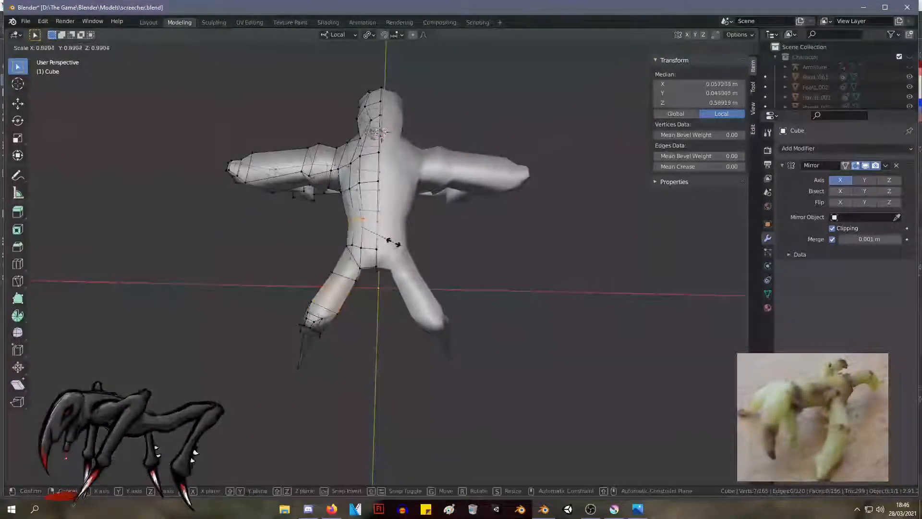
{"action": "left_click", "coordinate": [387, 243]}
{"action": "mouse_move", "coordinate": [386, 242]}
{"action": "middle_mouse_down"}
{"action": "mouse_move", "coordinate": [478, 186]}
{"action": "mouse_move", "coordinate": [575, 142]}
{"action": "mouse_move", "coordinate": [399, 239]}
{"action": "middle_mouse_up"}
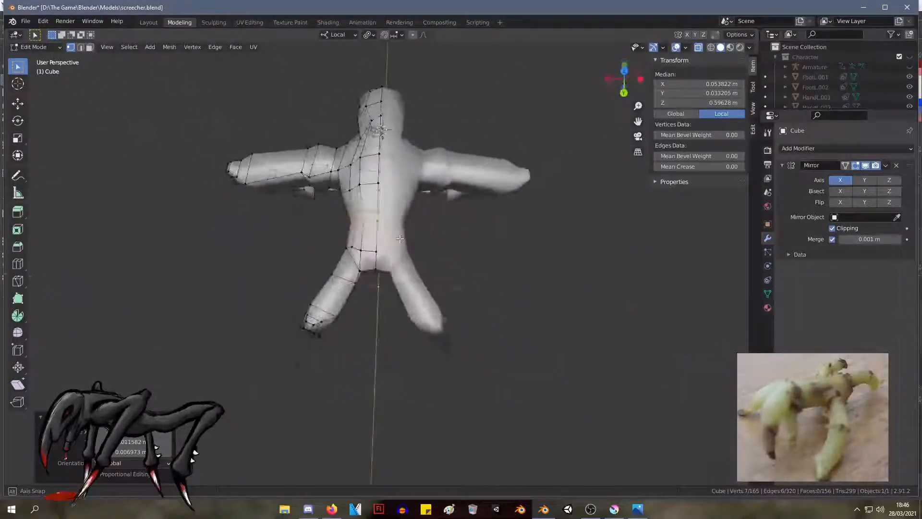
{"action": "left_click_drag", "start_coordinate": [359, 214], "coordinate": [359, 214]}
Step: Scale the section at the root of the front leg, next to the shoulder, and move it slightly
{"action": "middle_click_drag", "start_coordinate": [359, 214], "coordinate": [476, 307]}
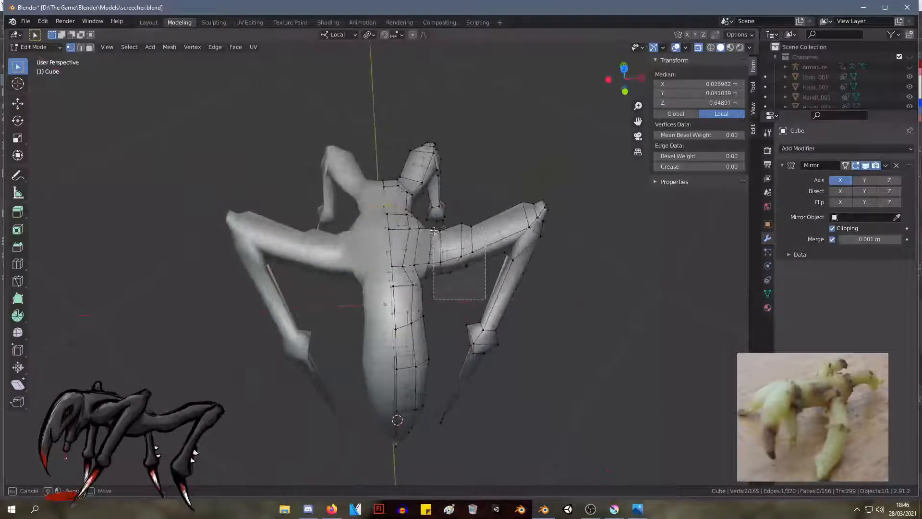
{"action": "left_click_drag", "start_coordinate": [437, 224], "coordinate": [436, 224]}
{"action": "key", "text": "s"}
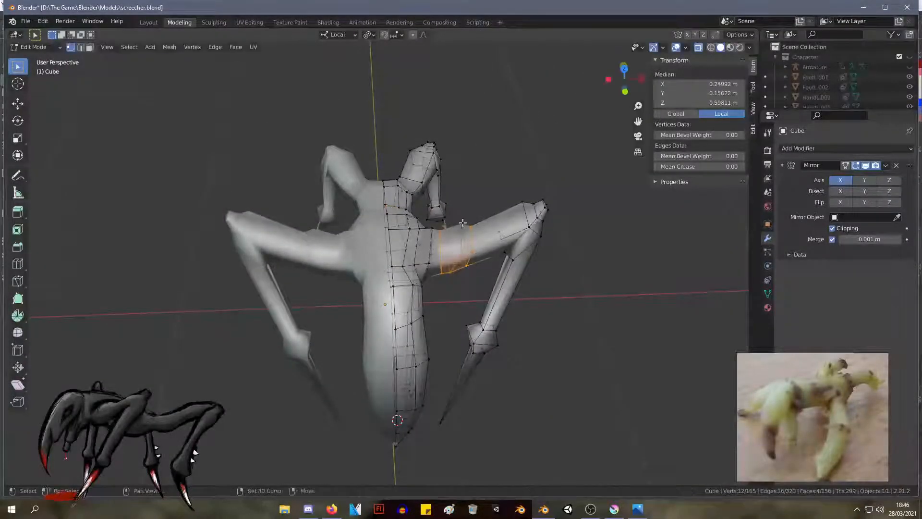
{"action": "left_click", "coordinate": [476, 234]}
{"action": "middle_click_drag", "start_coordinate": [476, 234], "coordinate": [558, 276]}
{"action": "key", "text": "g"}
{"action": "left_click", "coordinate": [393, 224]}
Step: Select the raised elbow of the front leg and reposition it, lowering it about 0.013 m
{"action": "left_click_drag", "start_coordinate": [558, 276], "coordinate": [502, 182]}
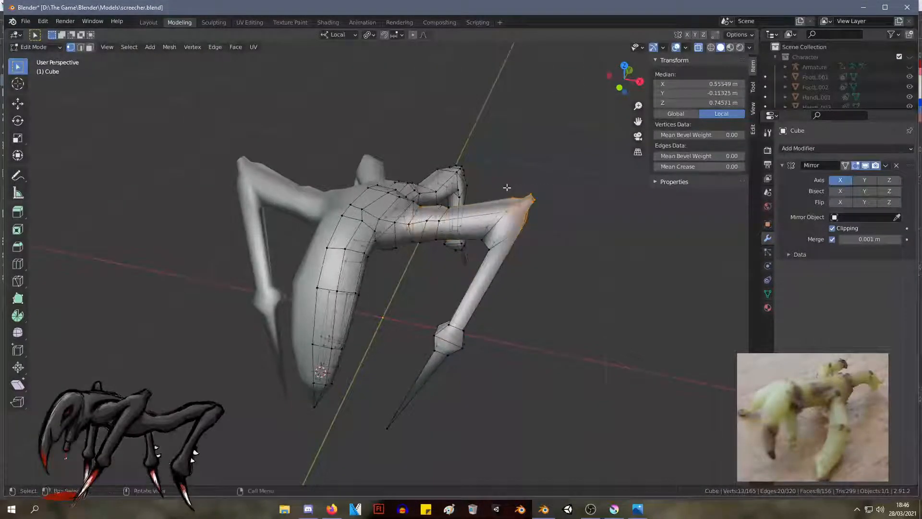
{"action": "key", "text": "g"}
{"action": "left_click", "coordinate": [497, 198]}
{"action": "middle_click_drag", "start_coordinate": [497, 198], "coordinate": [346, 195]}
{"action": "key", "text": "g"}
{"action": "left_click", "coordinate": [556, 181]}
{"action": "middle_click_drag", "start_coordinate": [279, 166], "coordinate": [435, 152]}
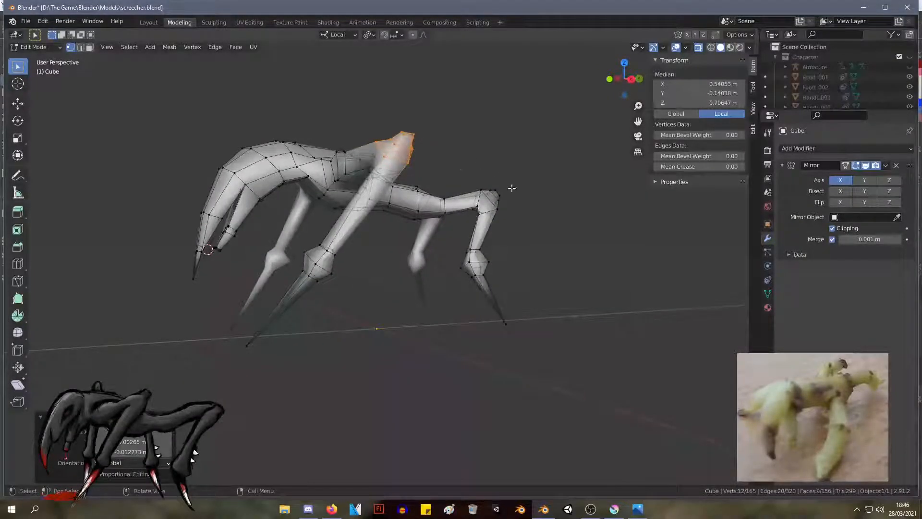
{"action": "left_click_drag", "start_coordinate": [124, 136], "coordinate": [257, 267], "text": "shift"}
{"action": "key", "text": "b"}
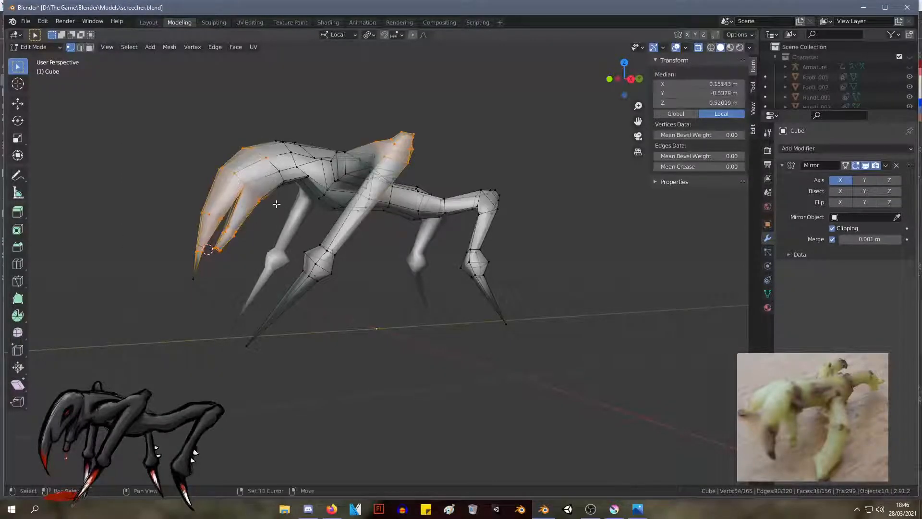
{"action": "left_click_drag", "start_coordinate": [270, 163], "coordinate": [271, 163]}
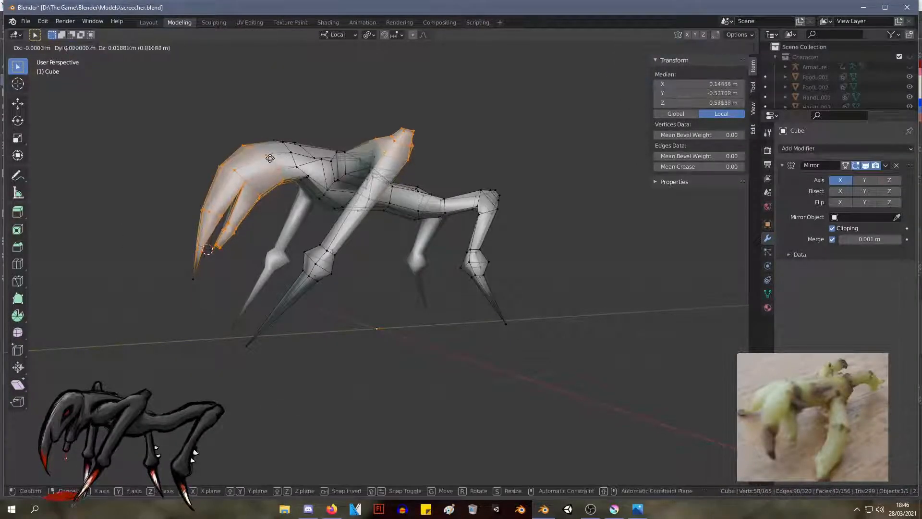
{"action": "left_click", "coordinate": [213, 279]}
Step: Select the whole head with its jaw and move it about 0.026 m toward the body and 0.009 m up
{"action": "left_click_drag", "start_coordinate": [145, 301], "coordinate": [286, 197], "text": "shift"}
{"action": "left_click_drag", "start_coordinate": [266, 167], "coordinate": [267, 166], "text": "shift"}
{"action": "key", "text": "g"}
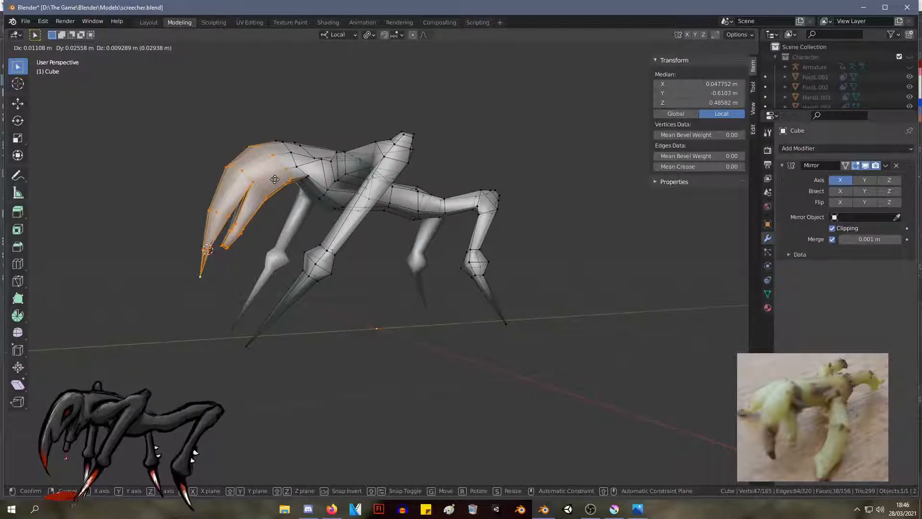
{"action": "left_click", "coordinate": [274, 179]}
Step: Check the body against the reference, then scale the upper thigh section by 1.156 and move it slightly outward
{"action": "middle_click_drag", "start_coordinate": [446, 232], "coordinate": [495, 230]}
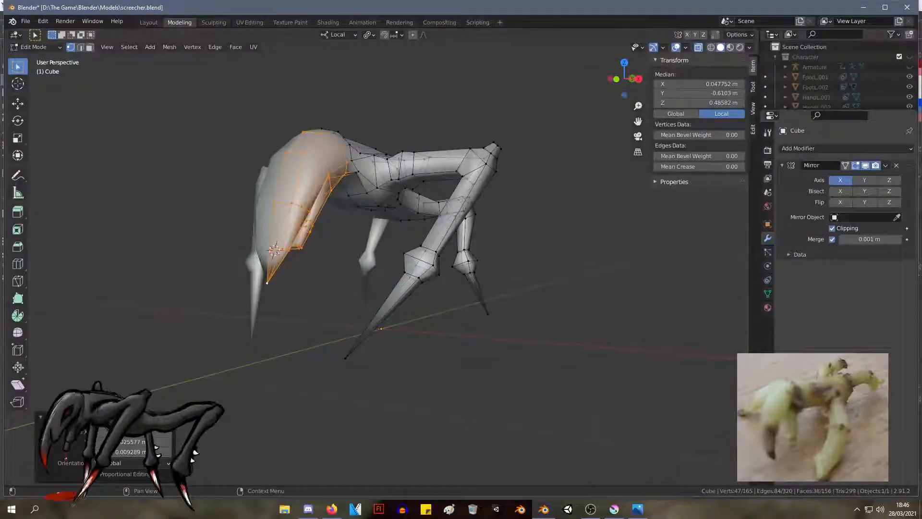
{"action": "key", "text": "alt+Tab"}
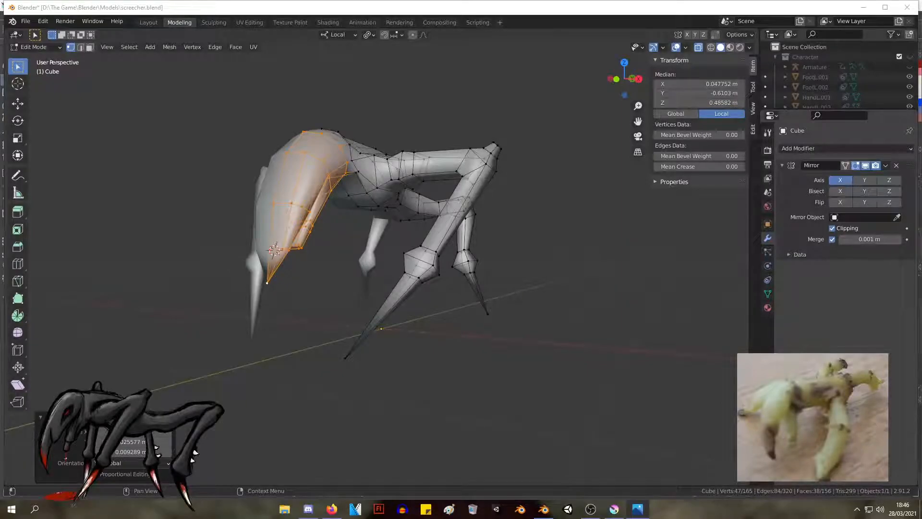
{"action": "middle_click_drag", "start_coordinate": [426, 153], "coordinate": [461, 163]}
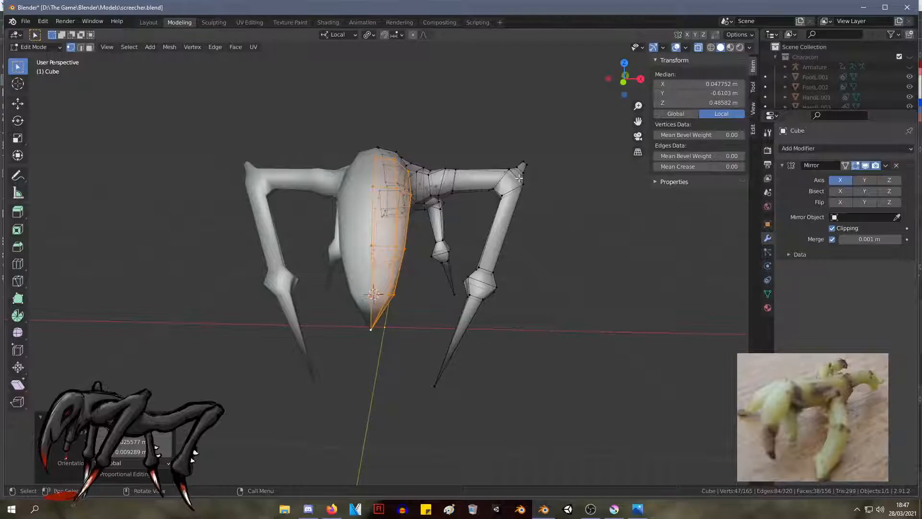
{"action": "middle_click_drag", "start_coordinate": [484, 177], "coordinate": [171, 278]}
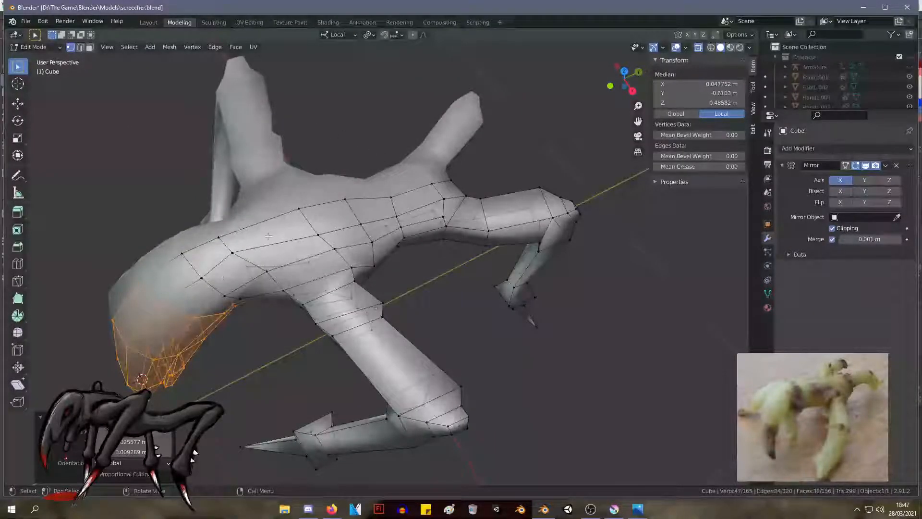
{"action": "middle_click_drag", "start_coordinate": [365, 330], "coordinate": [165, 333]}
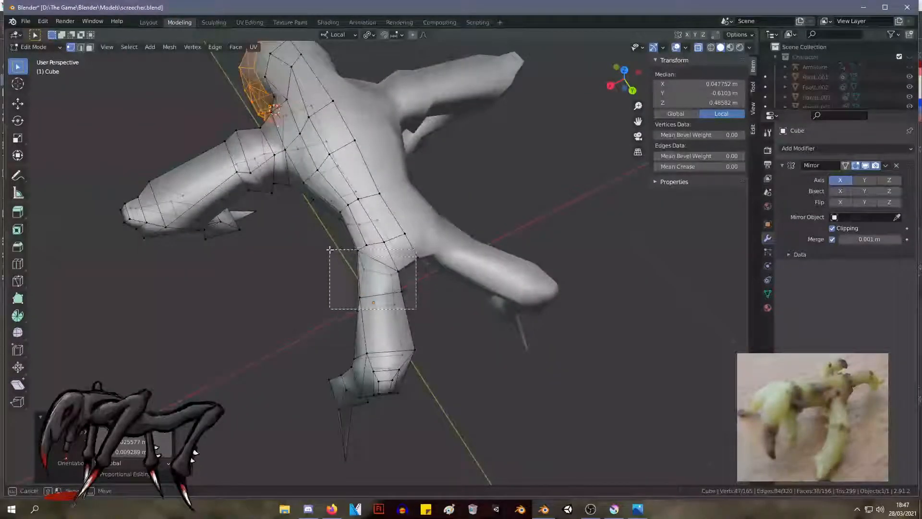
{"action": "left_click_drag", "start_coordinate": [330, 250], "coordinate": [330, 249]}
{"action": "key", "text": "s"}
{"action": "left_click", "coordinate": [396, 302]}
{"action": "key", "text": "g"}
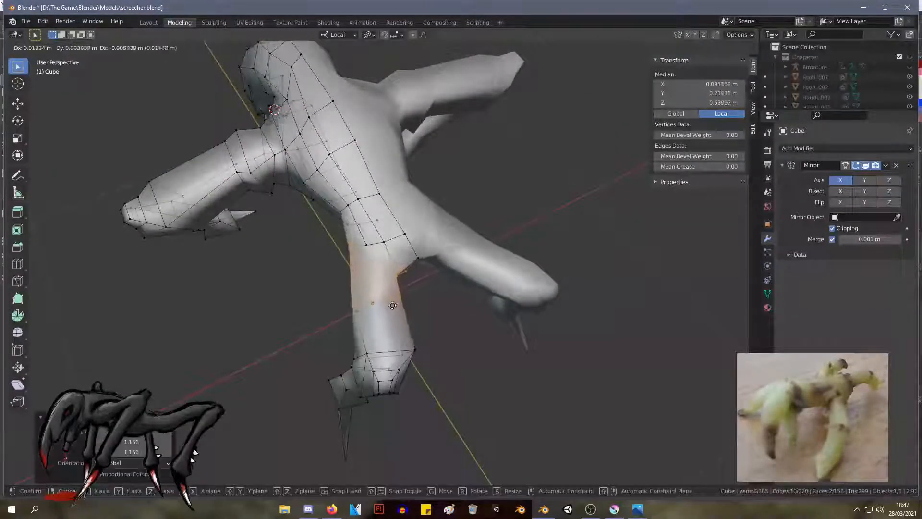
{"action": "left_click", "coordinate": [396, 311]}
{"action": "middle_click_drag", "start_coordinate": [395, 310], "coordinate": [508, 239]}
{"action": "key", "text": "g"}
{"action": "right_click", "coordinate": [499, 264]}
{"action": "key", "text": "ctrl+z"}
{"action": "left_click", "coordinate": [424, 314]}
Step: Select the vertices of the waist and hips and scale them up by about 1.09
{"action": "scroll", "coordinate": [522, 269], "scroll_direction": "down", "scroll_amount": 4}
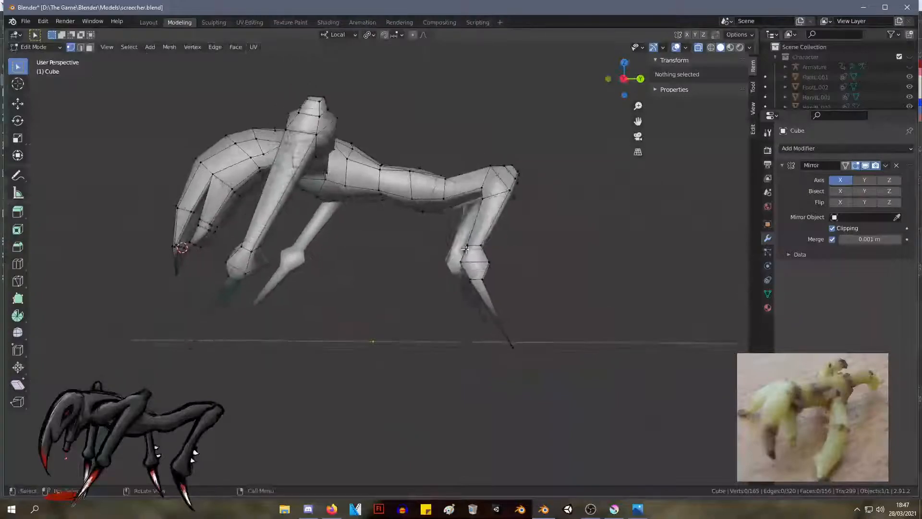
{"action": "left_click_drag", "start_coordinate": [373, 141], "coordinate": [374, 142]}
{"action": "key", "text": "s"}
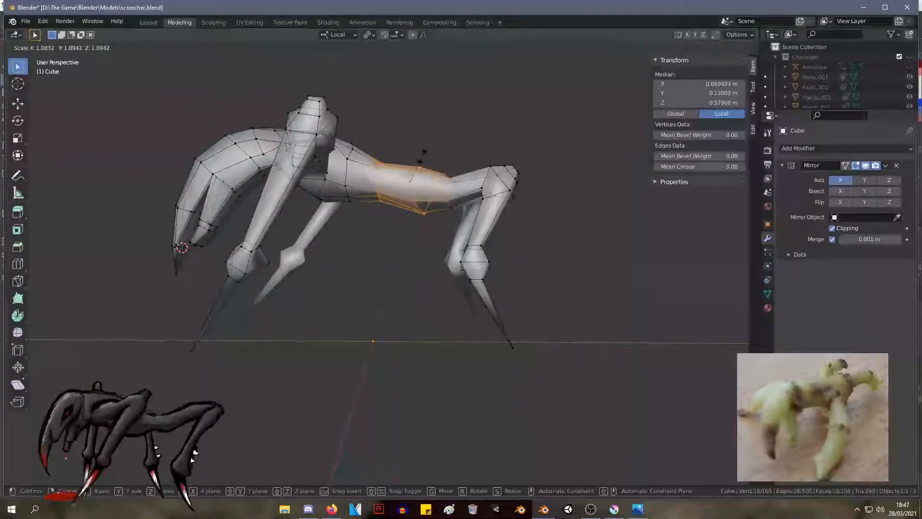
{"action": "left_click", "coordinate": [422, 155]}
Step: Select the vertices around the middle of the thigh and raise them about 0.014 m
{"action": "middle_click_drag", "start_coordinate": [423, 155], "coordinate": [453, 206]}
{"action": "left_click", "coordinate": [492, 165]}
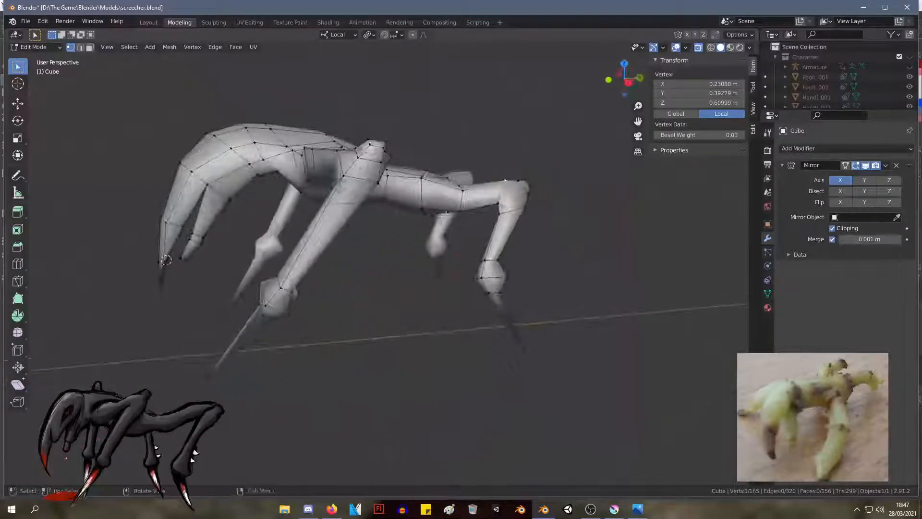
{"action": "left_click_drag", "start_coordinate": [463, 182], "coordinate": [463, 183]}
{"action": "key", "text": "g"}
{"action": "left_click", "coordinate": [456, 172]}
{"action": "middle_click_drag", "start_coordinate": [456, 172], "coordinate": [523, 166]}
Step: Pull the rear vertices of the hind leg's lower joint back about 0.024 m, then shift the back edge about 0.016 m forward
{"action": "mouse_move", "coordinate": [576, 188]}
{"action": "middle_mouse_down"}
{"action": "mouse_move", "coordinate": [585, 185]}
{"action": "mouse_move", "coordinate": [562, 190]}
{"action": "middle_mouse_up"}
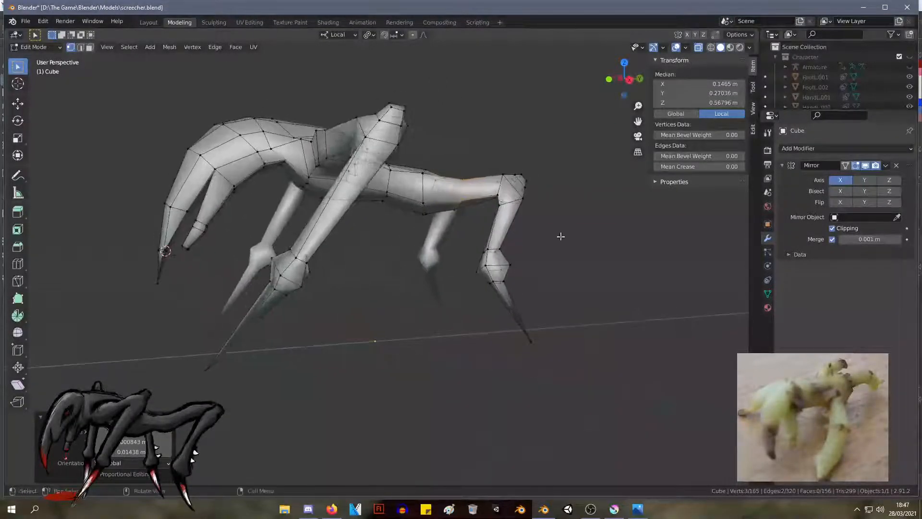
{"action": "left_click_drag", "start_coordinate": [492, 244], "coordinate": [493, 244]}
{"action": "key", "text": "g"}
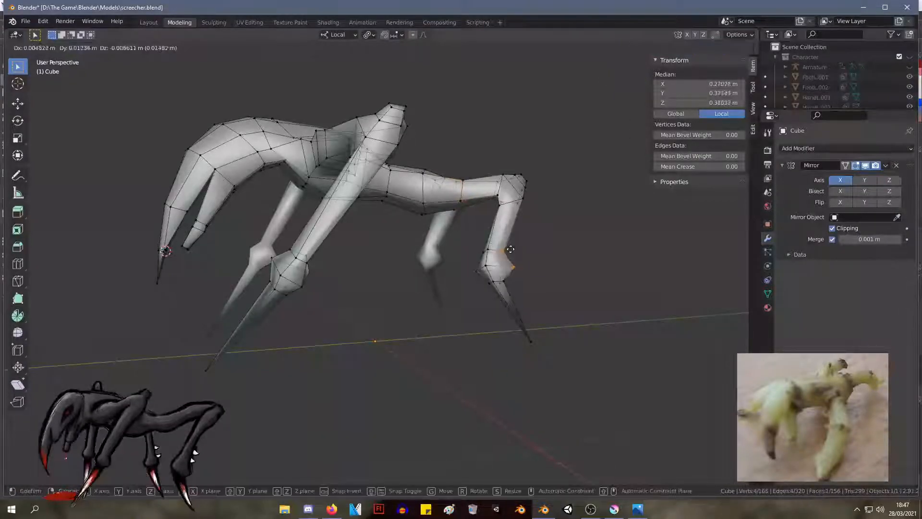
{"action": "left_click", "coordinate": [507, 243]}
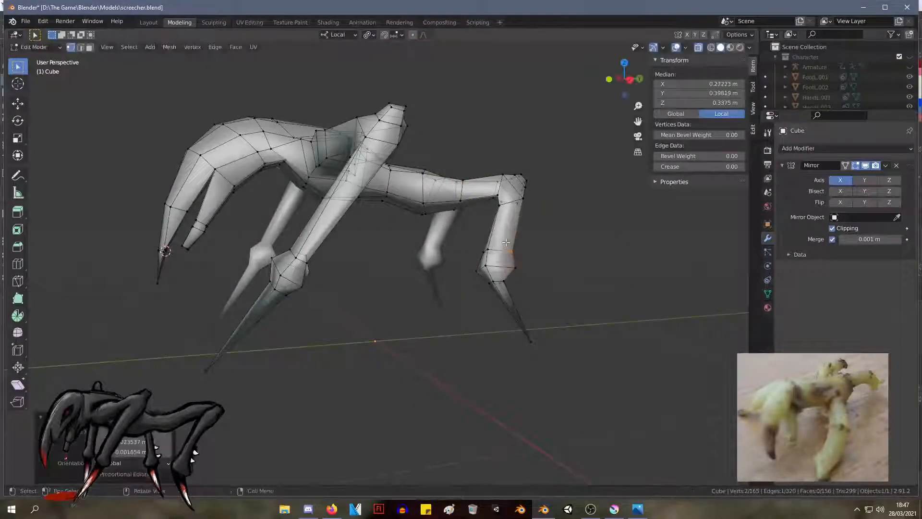
{"action": "left_click_drag", "start_coordinate": [504, 249], "coordinate": [502, 260]}
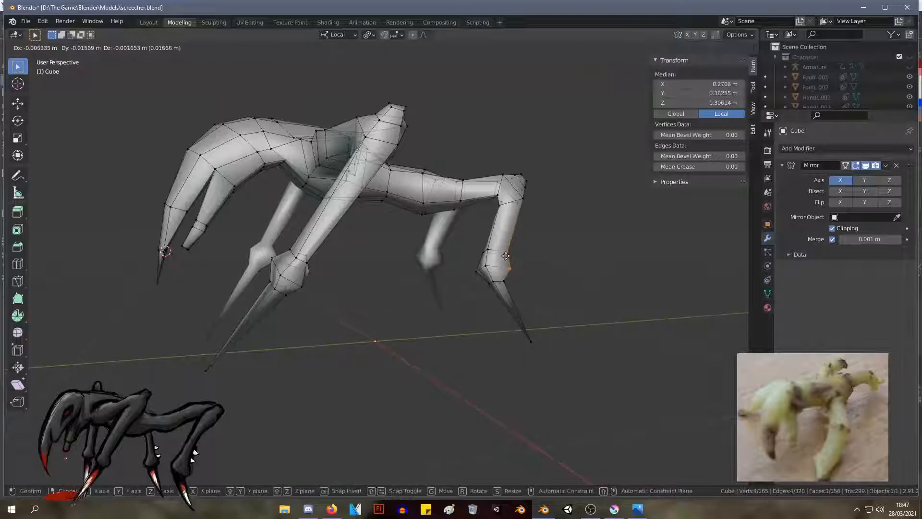
Step: Move the front vertex of the hind leg's lower joint slightly backward and reposition its inner vertices from the front
{"action": "left_click", "coordinate": [487, 269]}
{"action": "key", "text": "g"}
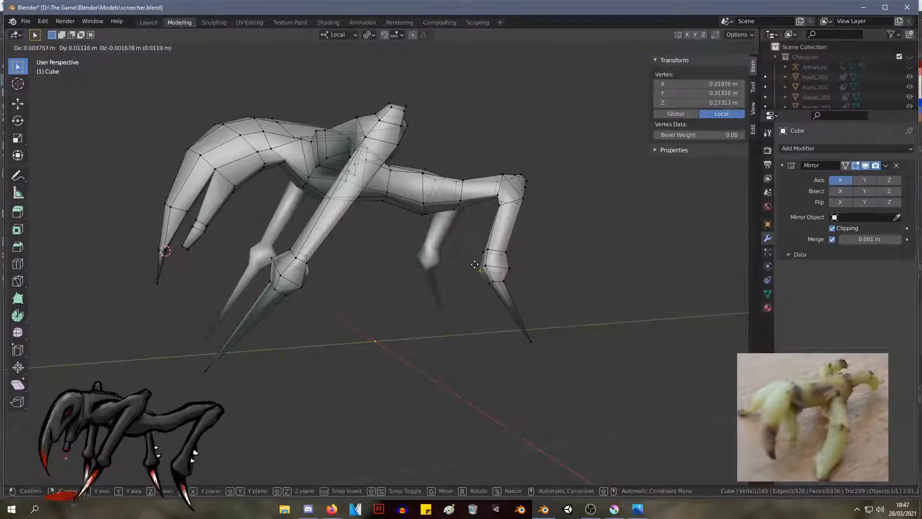
{"action": "left_click", "coordinate": [478, 267]}
{"action": "mouse_move", "coordinate": [478, 266]}
{"action": "middle_mouse_down"}
{"action": "mouse_move", "coordinate": [591, 263]}
{"action": "mouse_move", "coordinate": [467, 267]}
{"action": "middle_mouse_up"}
{"action": "left_click", "coordinate": [439, 262]}
{"action": "key", "text": "g"}
{"action": "left_click", "coordinate": [442, 262]}
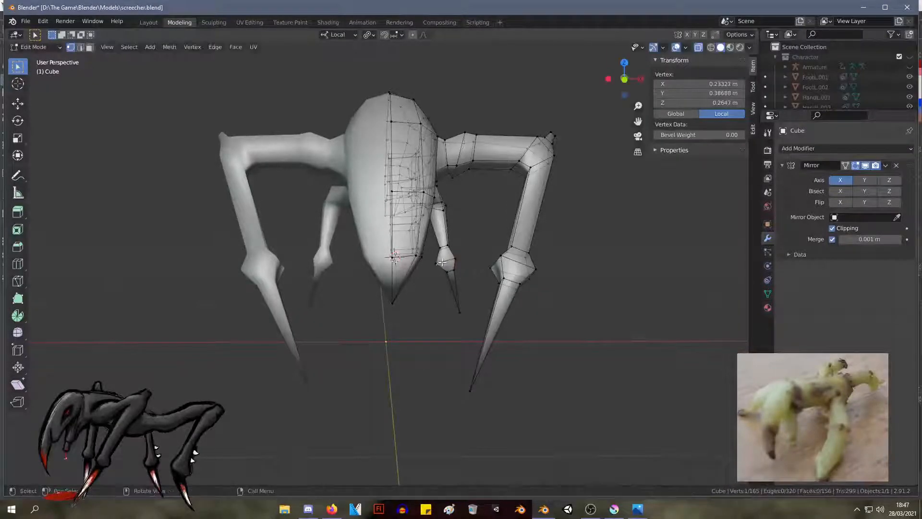
{"action": "left_click_drag", "start_coordinate": [438, 264], "coordinate": [445, 270]}
{"action": "key", "text": "g"}
{"action": "left_click", "coordinate": [445, 267]}
Step: Adjust the hind leg's lower joint from the side, moving its upper rear vertices about 0.012 m forward and 0.003 m down
{"action": "middle_click_drag", "start_coordinate": [463, 264], "coordinate": [497, 265]}
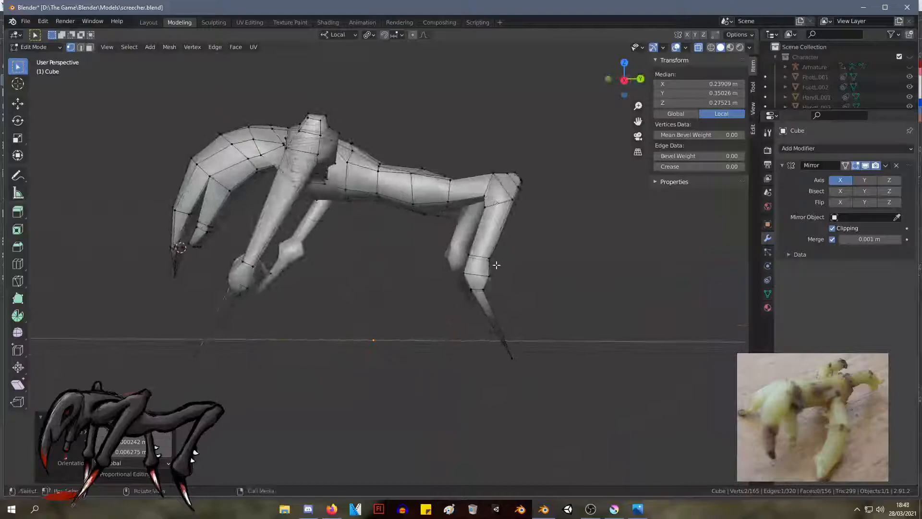
{"action": "key", "text": "g"}
{"action": "left_click_drag", "start_coordinate": [462, 247], "coordinate": [482, 254]}
{"action": "left_click", "coordinate": [460, 249]}
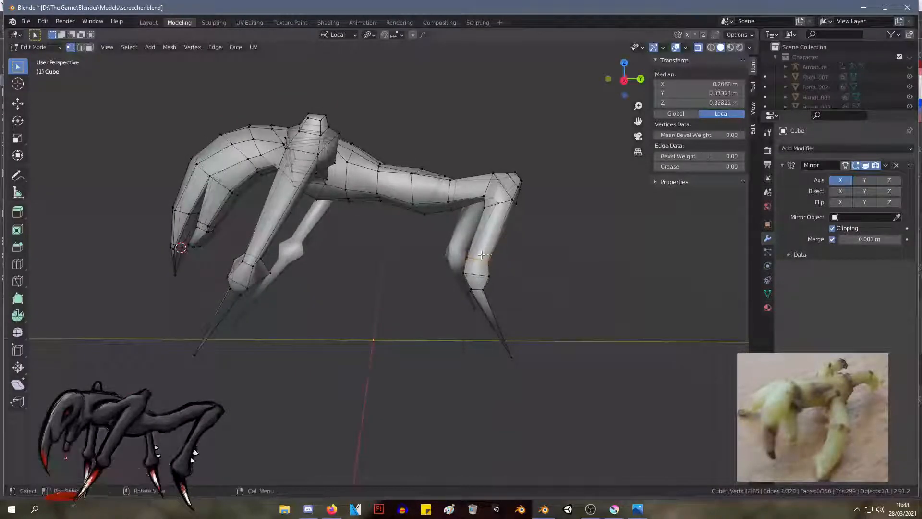
{"action": "key", "text": "g"}
{"action": "left_click", "coordinate": [477, 255]}
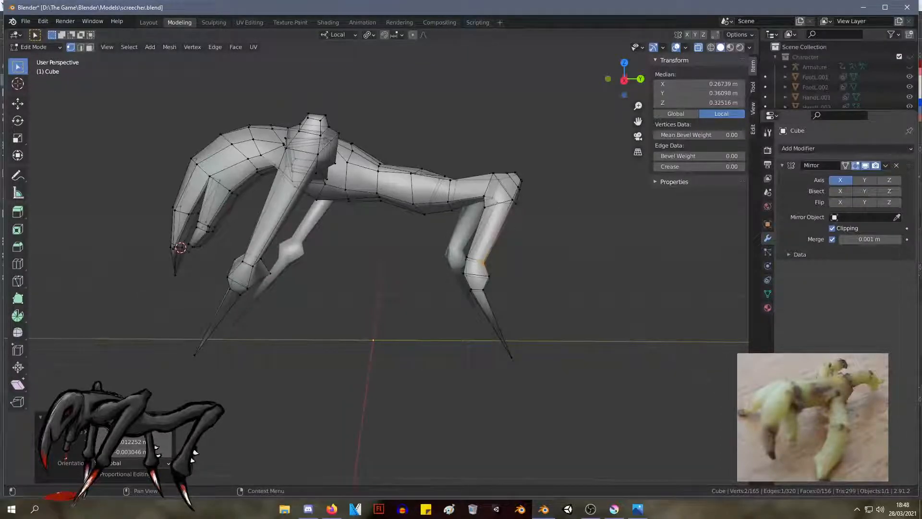
Step: Move the belly vertices just in front of the hip about 0.010 m forward and 0.012 m down
{"action": "key", "text": "alt+Tab"}
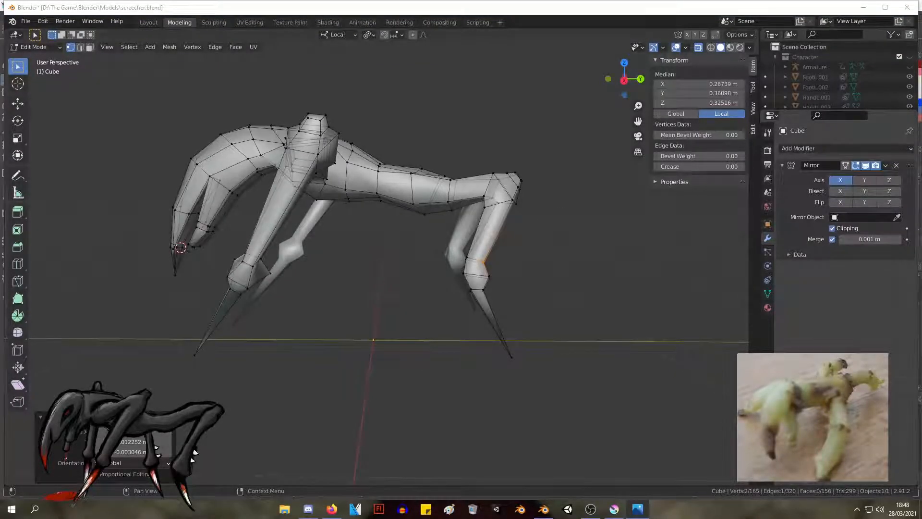
{"action": "middle_click_drag", "start_coordinate": [432, 81], "coordinate": [479, 222]}
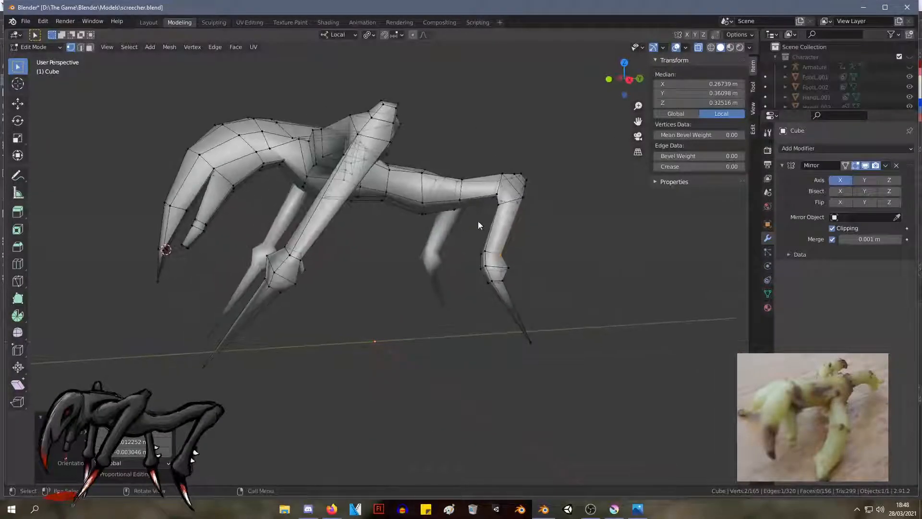
{"action": "left_click_drag", "start_coordinate": [451, 197], "coordinate": [451, 197]}
{"action": "key", "text": "g"}
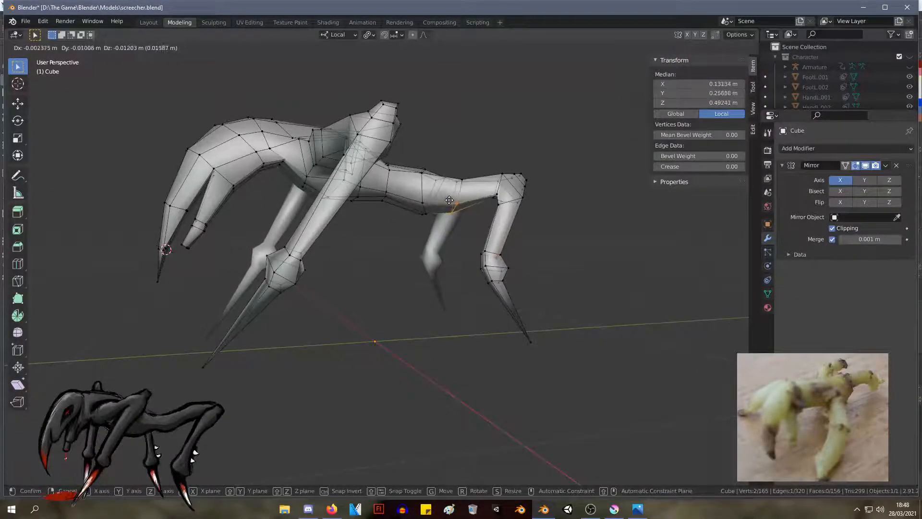
{"action": "left_click", "coordinate": [449, 200]}
Step: Select the hind leg from the knee down, shift it about 0.014 m inward, and rotate it about 5.09°
{"action": "middle_click_drag", "start_coordinate": [448, 201], "coordinate": [330, 387]}
{"action": "left_click_drag", "start_coordinate": [434, 443], "coordinate": [297, 302]}
{"action": "left_click_drag", "start_coordinate": [307, 269], "coordinate": [306, 269]}
{"action": "key", "text": "g"}
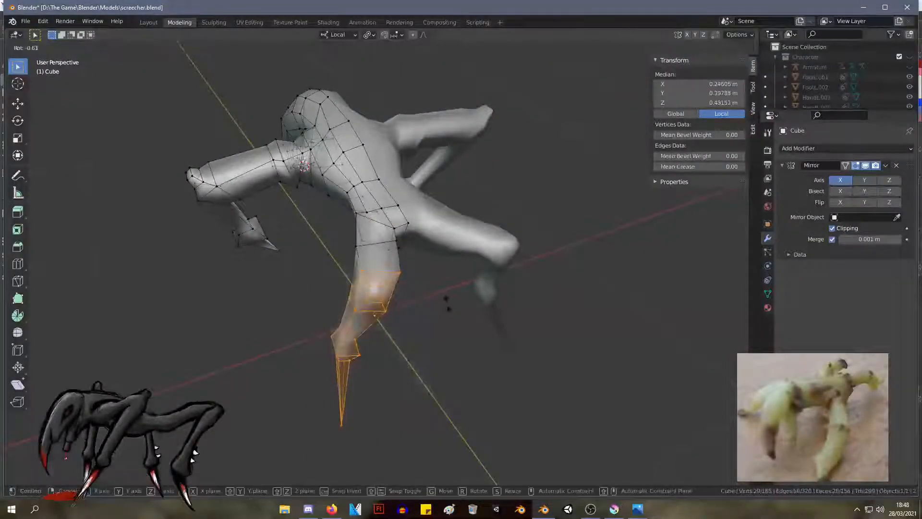
{"action": "left_click", "coordinate": [457, 295]}
{"action": "middle_click_drag", "start_coordinate": [458, 292], "coordinate": [696, 288]}
{"action": "key", "text": "r"}
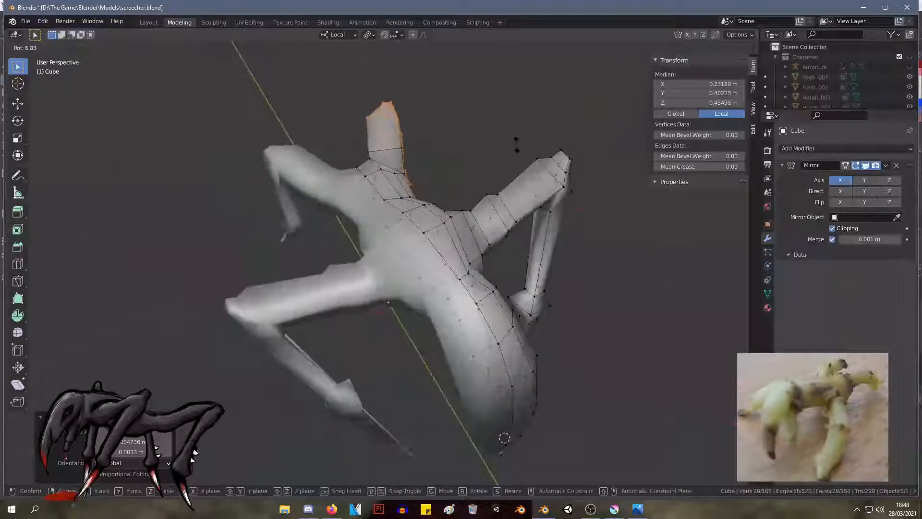
{"action": "left_click", "coordinate": [516, 142]}
{"action": "middle_click_drag", "start_coordinate": [516, 142], "coordinate": [265, 96]}
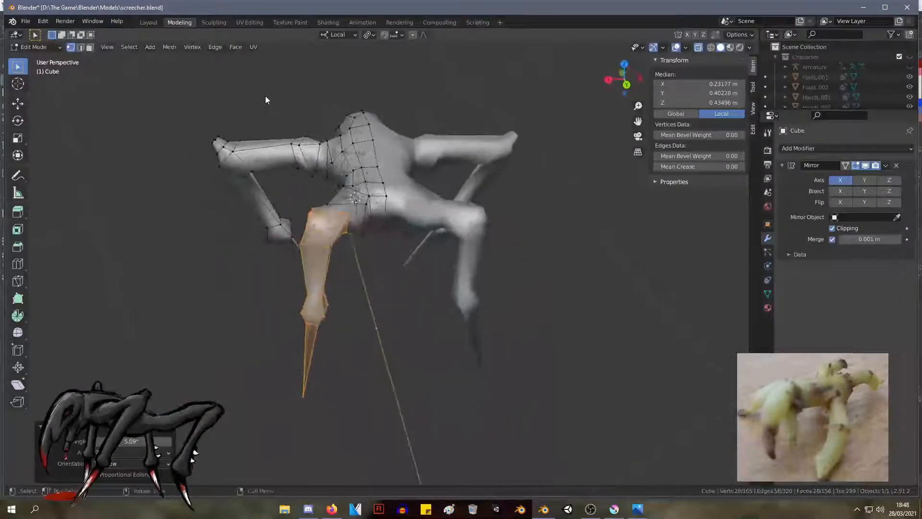
Step: Tilt the lower hind leg with a trackball rotation and shift it slightly in the horizontal plane
{"action": "key", "text": "r"}
{"action": "key", "text": "r"}
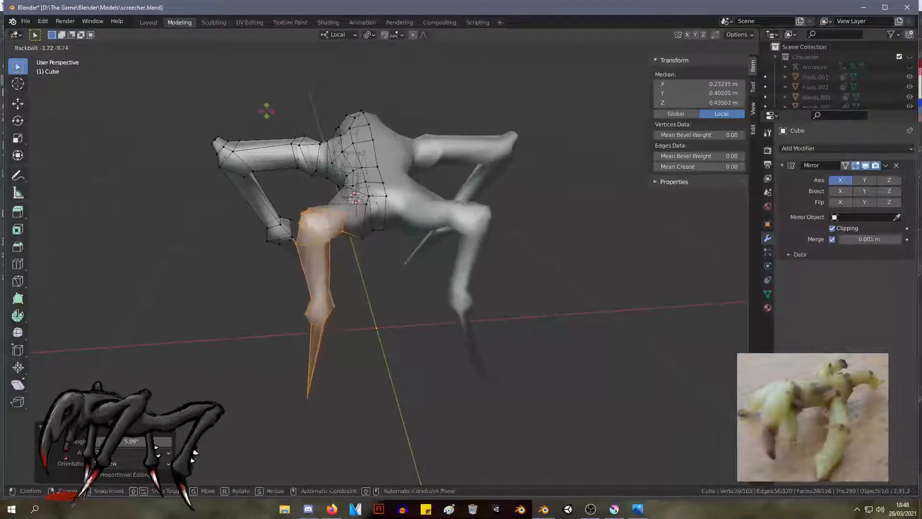
{"action": "left_click", "coordinate": [310, 141]}
{"action": "middle_click_drag", "start_coordinate": [311, 140], "coordinate": [335, 169]}
{"action": "key", "text": "g"}
{"action": "key", "text": "shift+z"}
{"action": "left_click", "coordinate": [342, 171]}
Step: Trackball-rotate the lower hind leg by about -0.573° and -5.73°, and deselect it
{"action": "key", "text": "r"}
{"action": "key", "text": "r"}
{"action": "left_click", "coordinate": [398, 181]}
{"action": "middle_click_drag", "start_coordinate": [399, 181], "coordinate": [375, 168]}
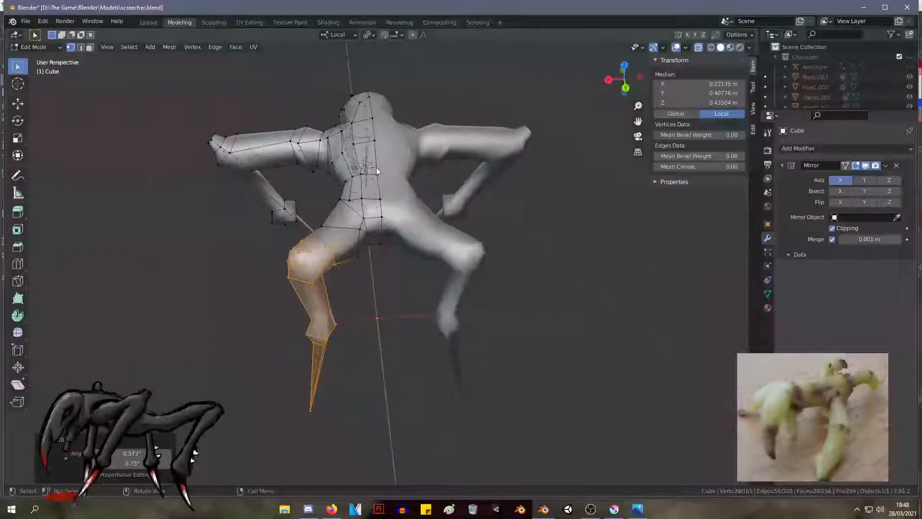
{"action": "middle_click_drag", "start_coordinate": [289, 138], "coordinate": [463, 91]}
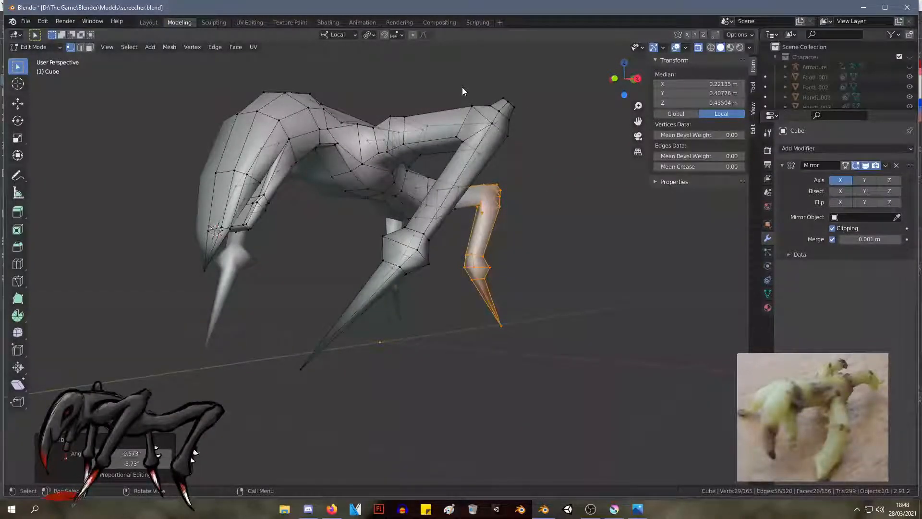
{"action": "left_click", "coordinate": [650, 214]}
Step: Select the vertices around the hind leg's knee and shift them about 0.013 m inward and 0.005 m back
{"action": "middle_click_drag", "start_coordinate": [650, 213], "coordinate": [398, 331]}
{"action": "left_click_drag", "start_coordinate": [321, 281], "coordinate": [344, 300]}
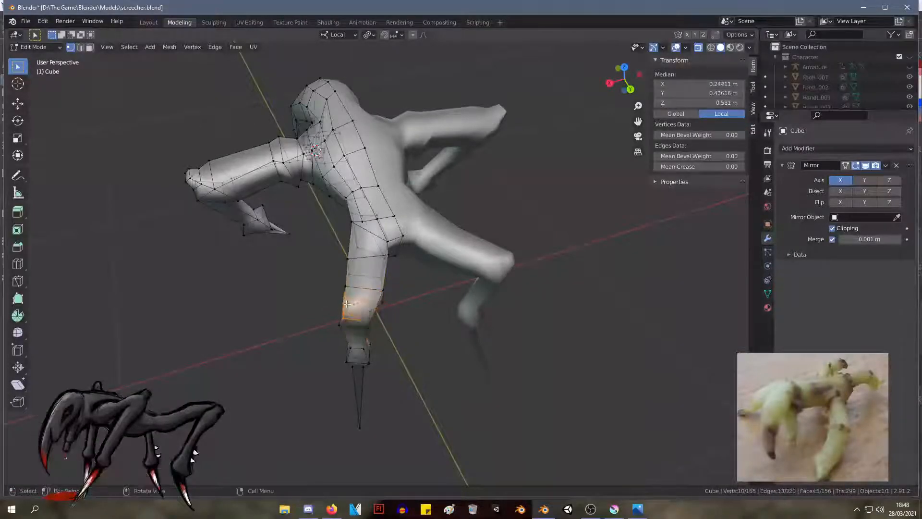
{"action": "key", "text": "g"}
{"action": "left_click", "coordinate": [396, 321]}
{"action": "middle_click_drag", "start_coordinate": [396, 320], "coordinate": [482, 270]}
Step: Move the inner vertex on the underside of the hind leg's knee slightly outward
{"action": "scroll", "coordinate": [461, 301], "scroll_direction": "up", "scroll_amount": 2}
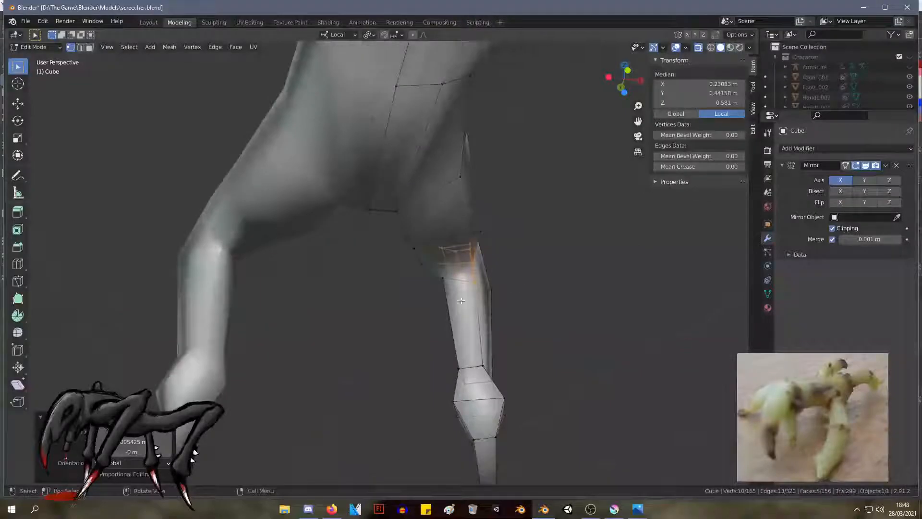
{"action": "left_click", "coordinate": [435, 288]}
{"action": "left_click", "coordinate": [422, 264]}
{"action": "key", "text": "g"}
{"action": "left_click", "coordinate": [436, 265]}
{"action": "middle_click_drag", "start_coordinate": [437, 265], "coordinate": [359, 300]}
Step: Reposition the upper inner corner vertex of the hind knee and the neighbouring vertex of the cap's outer ring
{"action": "left_click", "coordinate": [481, 161]}
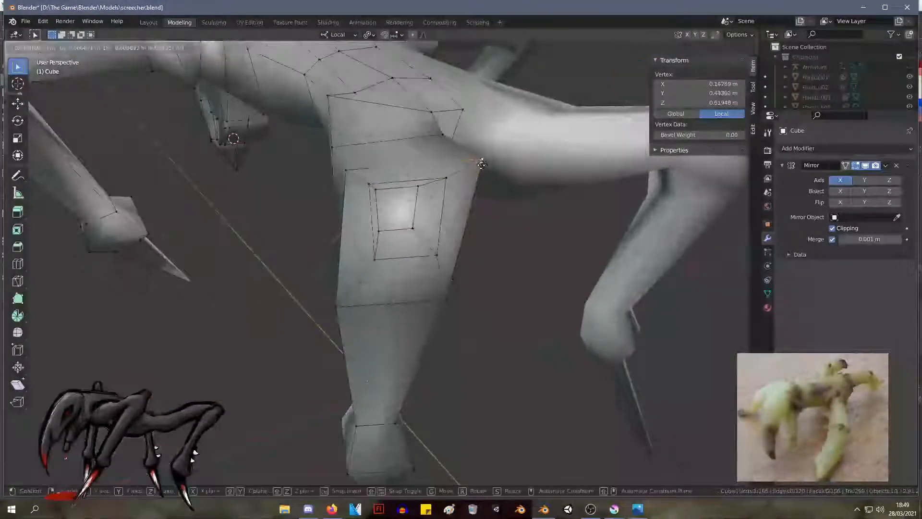
{"action": "key", "text": "g"}
{"action": "left_click", "coordinate": [469, 173]}
{"action": "left_click", "coordinate": [447, 178]}
{"action": "key", "text": "g"}
{"action": "left_click", "coordinate": [449, 181]}
Step: Shift both pairs of vertices in the hind knee cap's inner ring toward the body's centreline
{"action": "left_click", "coordinate": [418, 192]}
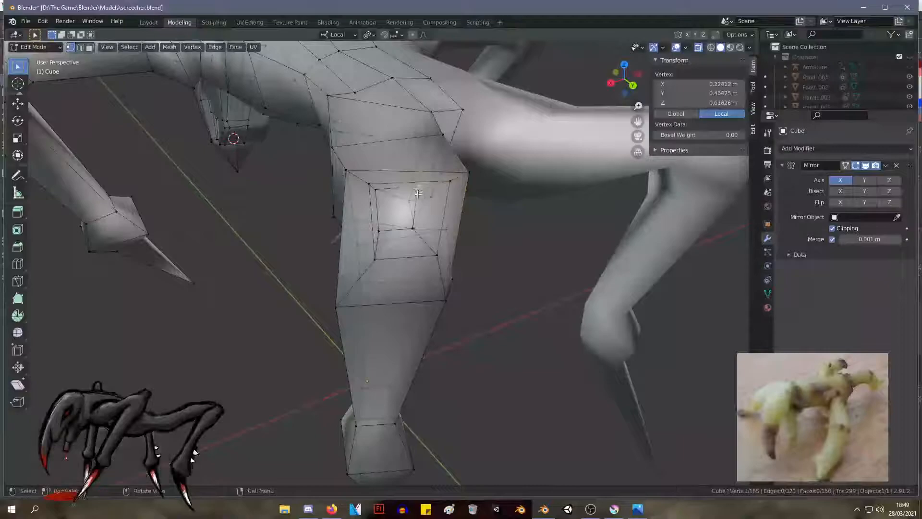
{"action": "left_click", "coordinate": [414, 226], "text": "shift"}
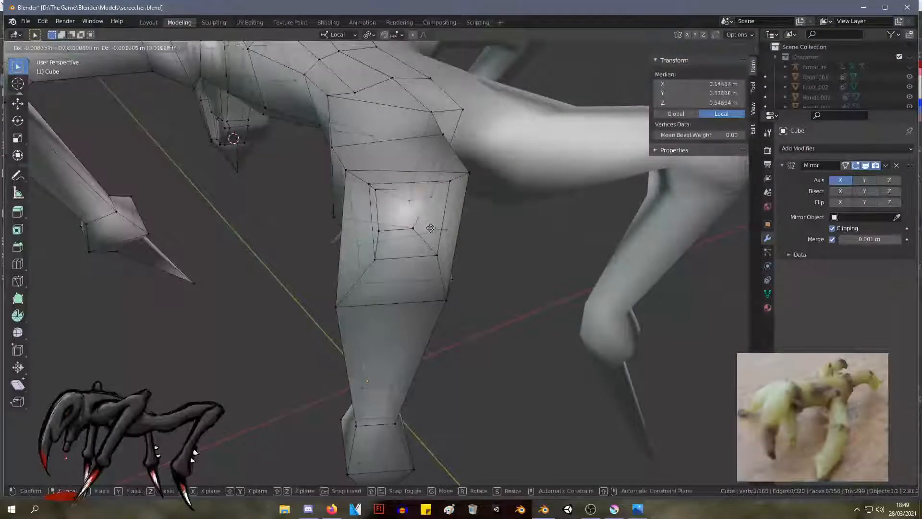
{"action": "left_click", "coordinate": [420, 190], "text": "shift"}
{"action": "key", "text": "g"}
{"action": "left_click", "coordinate": [435, 209]}
{"action": "left_click", "coordinate": [375, 192]}
{"action": "left_click", "coordinate": [375, 236], "text": "shift"}
{"action": "key", "text": "g"}
{"action": "left_click", "coordinate": [399, 234]}
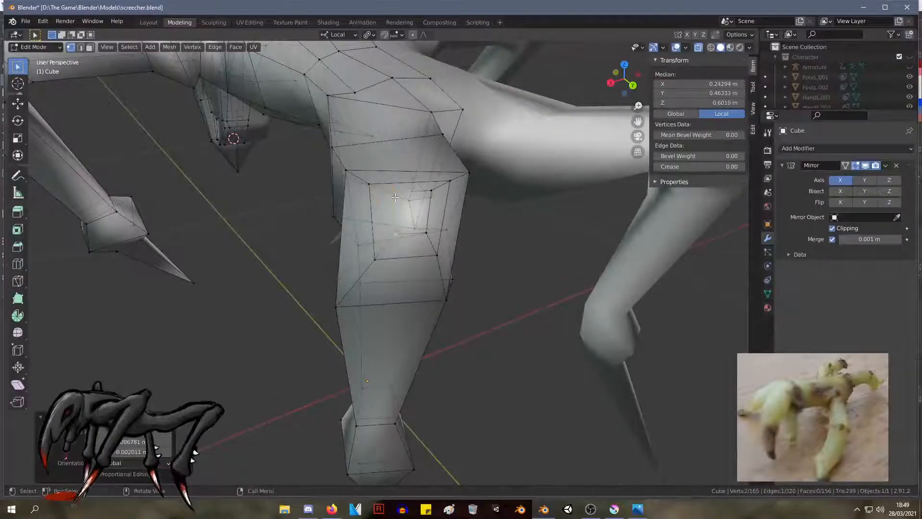
Step: Lower the knee cap's upper inner vertex slightly, and move the cap's four inner vertices about 0.004 m back and down
{"action": "left_click", "coordinate": [394, 197]}
{"action": "left_click", "coordinate": [431, 192]}
{"action": "key", "text": "g"}
{"action": "left_click", "coordinate": [432, 196]}
{"action": "middle_click_drag", "start_coordinate": [437, 198], "coordinate": [524, 196]}
{"action": "scroll", "coordinate": [524, 196], "scroll_direction": "down", "scroll_amount": 5}
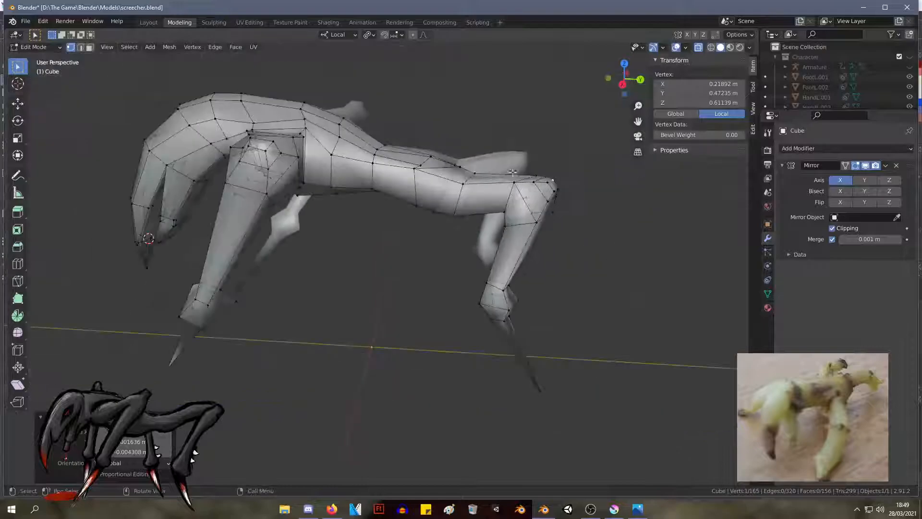
{"action": "left_click", "coordinate": [547, 186], "text": "shift"}
{"action": "key", "text": "g"}
{"action": "left_click", "coordinate": [559, 189]}
{"action": "middle_click_drag", "start_coordinate": [559, 188], "coordinate": [564, 168]}
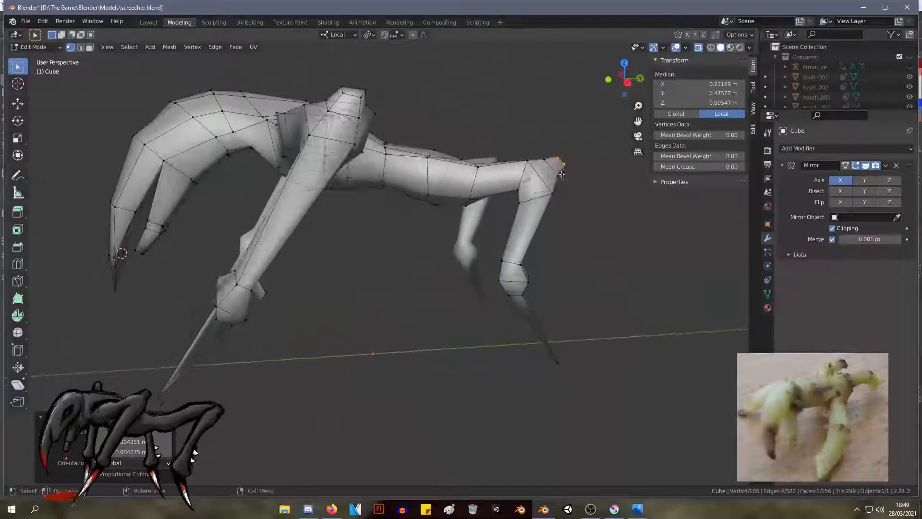
Step: Select the rear torso and hind leg and move them about 0.054 m forward and 0.010 m up
{"action": "middle_click_drag", "start_coordinate": [521, 216], "coordinate": [628, 200]}
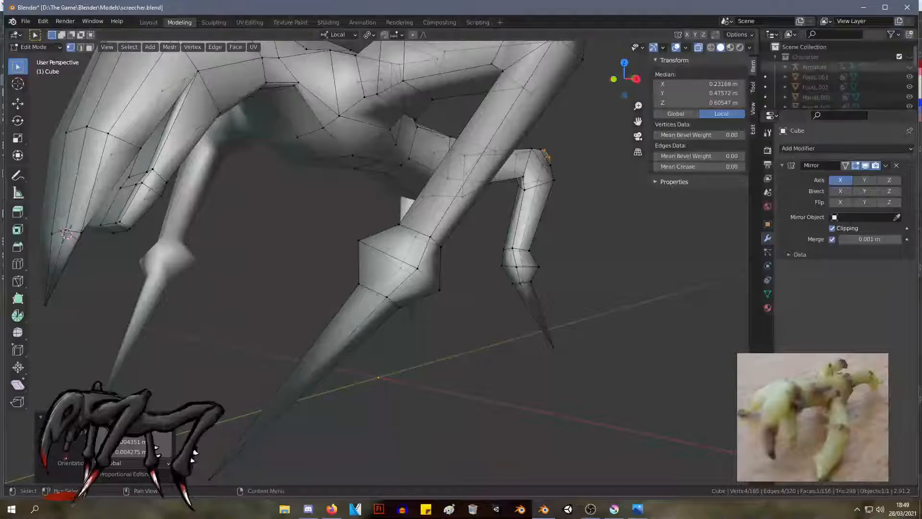
{"action": "key", "text": "alt+Tab"}
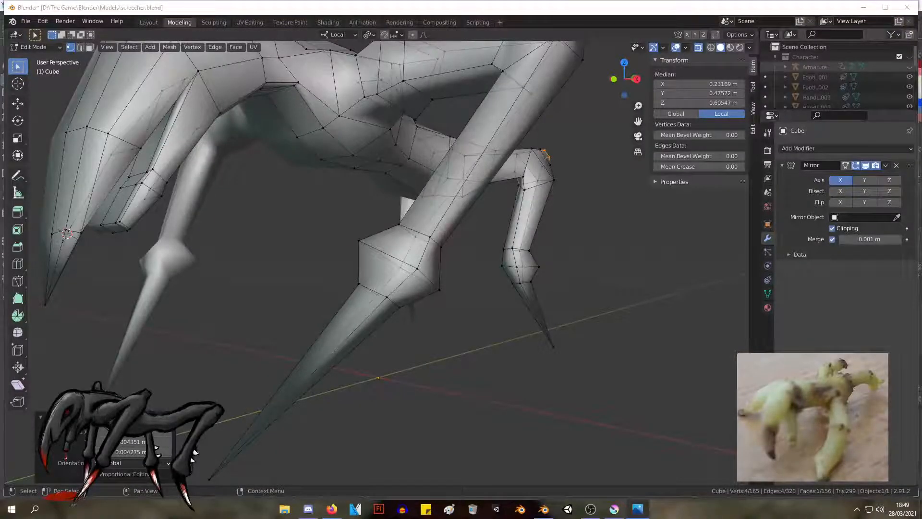
{"action": "scroll", "coordinate": [468, 125], "scroll_direction": "down", "scroll_amount": 3}
{"action": "middle_click_drag", "start_coordinate": [468, 126], "coordinate": [420, 112]}
{"action": "left_click_drag", "start_coordinate": [679, 347], "coordinate": [418, 107]}
{"action": "key", "text": "g"}
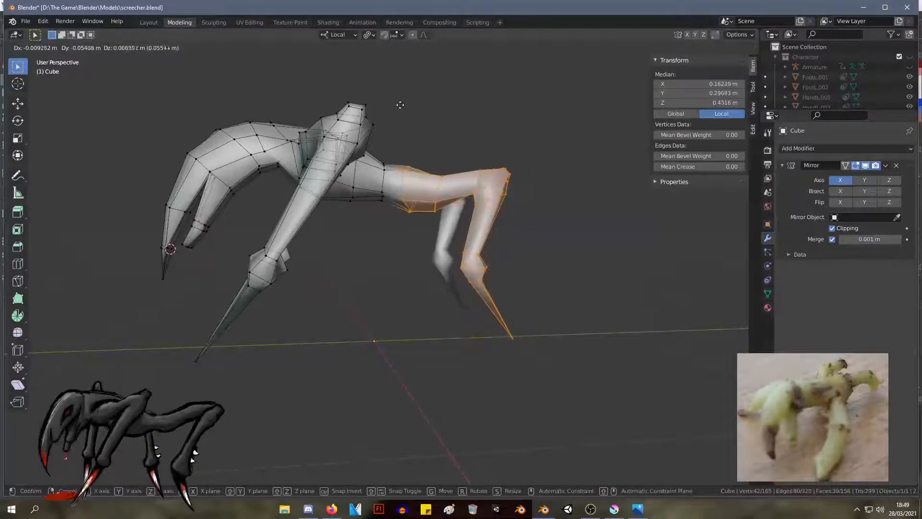
{"action": "left_click", "coordinate": [422, 107]}
Step: Reposition the vertices around the hip where the hind leg meets the pelvis
{"action": "middle_click_drag", "start_coordinate": [422, 107], "coordinate": [387, 172]}
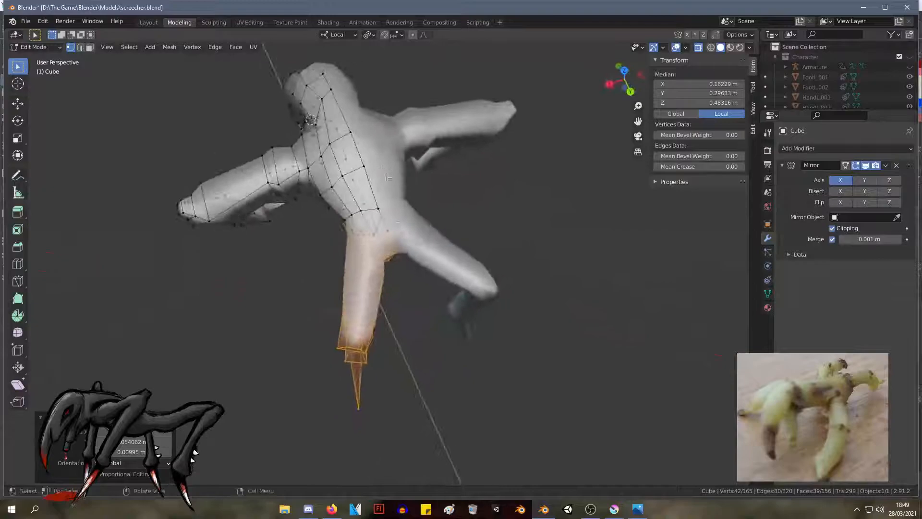
{"action": "left_click", "coordinate": [387, 275]}
{"action": "key", "text": "g"}
{"action": "left_click", "coordinate": [383, 276]}
{"action": "middle_click_drag", "start_coordinate": [384, 276], "coordinate": [347, 225]}
{"action": "left_click", "coordinate": [407, 212]}
{"action": "key", "text": "g"}
{"action": "left_click", "coordinate": [413, 210]}
Step: Pull the vertices along the side of the waist slightly inward, and reposition a single vertex on the upper torso
{"action": "left_click_drag", "start_coordinate": [316, 196], "coordinate": [315, 197]}
{"action": "key", "text": "g"}
{"action": "left_click", "coordinate": [323, 196]}
{"action": "middle_click_drag", "start_coordinate": [323, 196], "coordinate": [356, 260]}
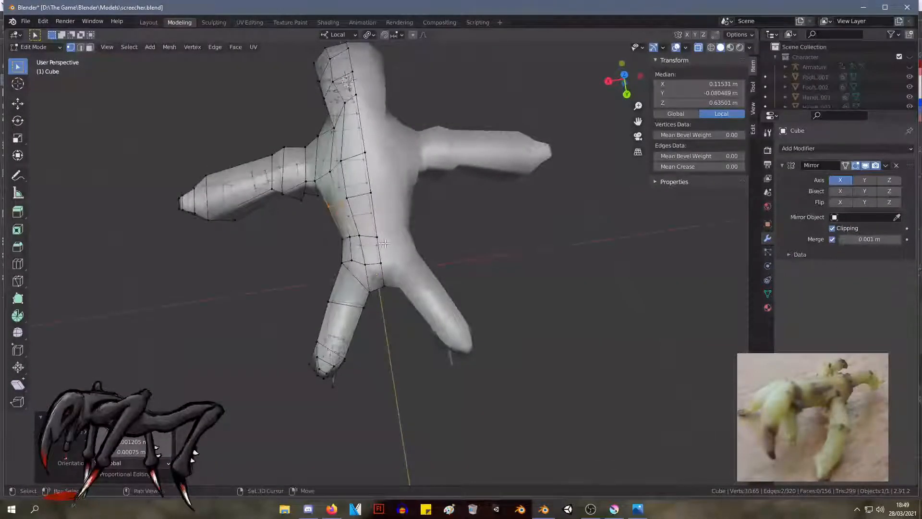
{"action": "left_click_drag", "start_coordinate": [333, 225], "coordinate": [332, 226]}
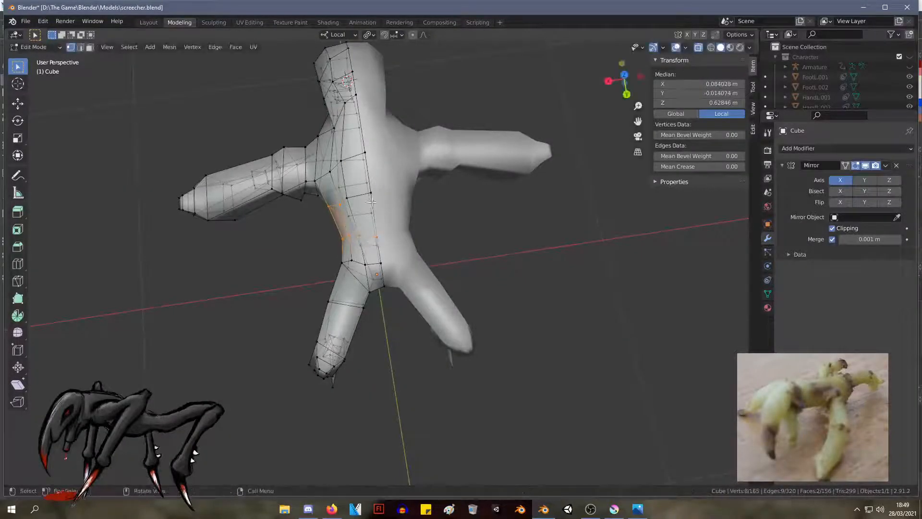
{"action": "left_click", "coordinate": [349, 200]}
{"action": "key", "text": "g"}
{"action": "left_click", "coordinate": [356, 201]}
{"action": "key", "text": "g"}
{"action": "left_click", "coordinate": [345, 174]}
Step: Try sliding the mid-belly vertices forward along their edges, and undo the slide
{"action": "middle_click_drag", "start_coordinate": [345, 174], "coordinate": [424, 349]}
{"action": "middle_click_drag", "start_coordinate": [418, 211], "coordinate": [392, 216]}
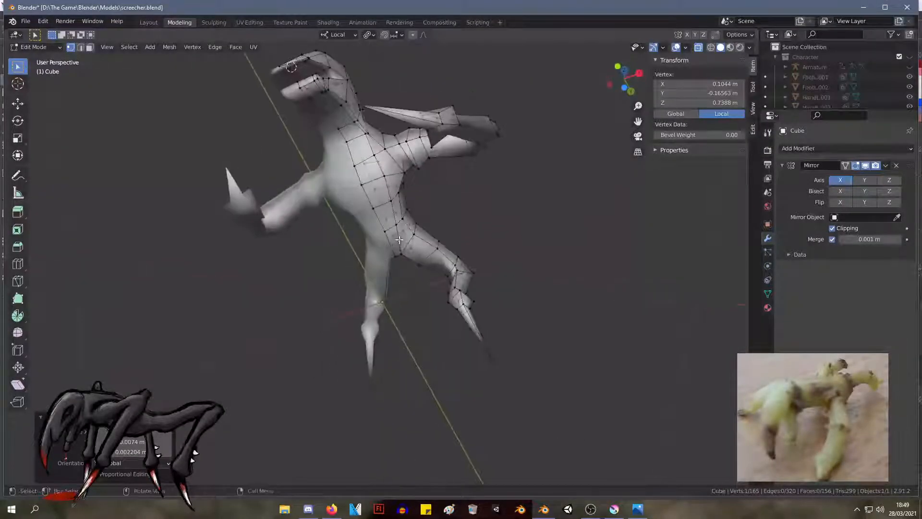
{"action": "scroll", "coordinate": [438, 158], "scroll_direction": "up", "scroll_amount": 4}
{"action": "middle_click_drag", "start_coordinate": [403, 153], "coordinate": [323, 158]}
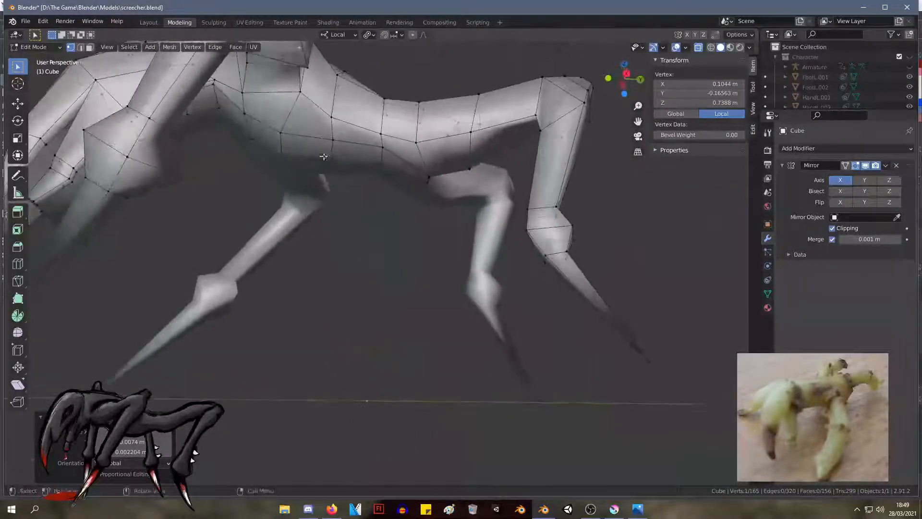
{"action": "left_click", "coordinate": [332, 160], "text": "shift"}
{"action": "left_click", "coordinate": [333, 141], "text": "shift"}
{"action": "key", "text": "g"}
{"action": "key", "text": "g"}
{"action": "left_click", "coordinate": [326, 138]}
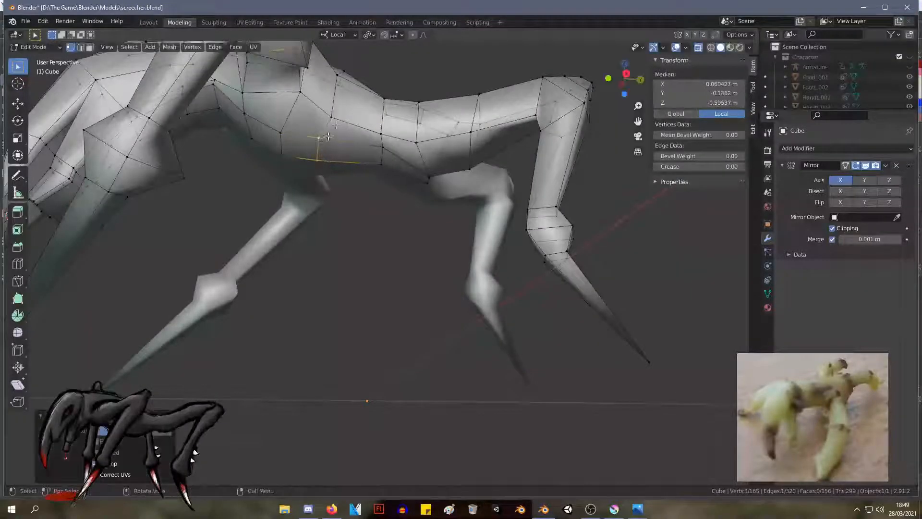
{"action": "key", "text": "ctrl+z"}
{"action": "key", "text": "ctrl+z"}
{"action": "key", "text": "ctrl+z"}
{"action": "key", "text": "ctrl+z"}
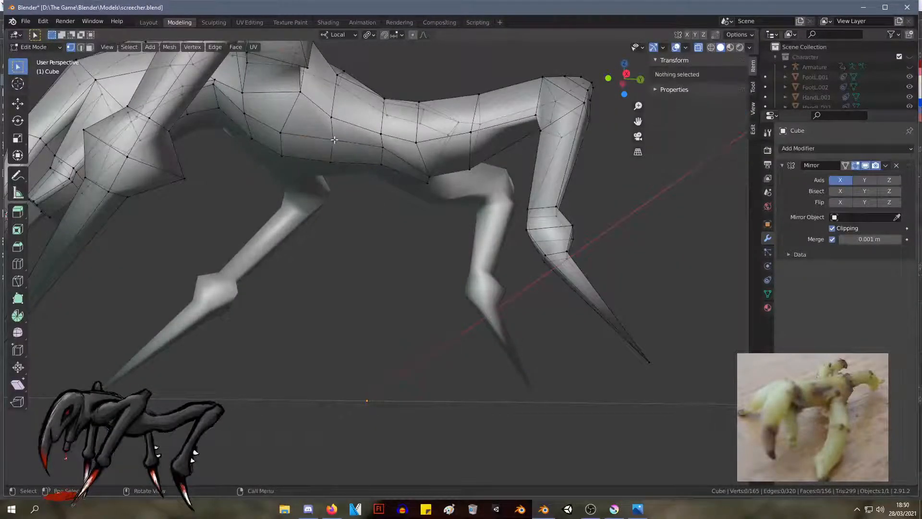
Step: Select the two mid-belly vertices and slide them forward along their edges, and slide another nearby torso vertex along its edge
{"action": "left_click", "coordinate": [335, 141]}
{"action": "left_click", "coordinate": [332, 161], "text": "shift"}
{"action": "key", "text": "g"}
{"action": "key", "text": "g"}
{"action": "left_click", "coordinate": [318, 162]}
{"action": "middle_click_drag", "start_coordinate": [274, 135], "coordinate": [329, 115]}
{"action": "left_click", "coordinate": [378, 81]}
{"action": "key", "text": "g"}
{"action": "key", "text": "g"}
{"action": "left_click", "coordinate": [370, 83]}
Step: Move the upper-back vertices just behind the shoulder slightly forward and up
{"action": "left_click", "coordinate": [360, 205]}
{"action": "middle_click_drag", "start_coordinate": [360, 204], "coordinate": [480, 187]}
{"action": "scroll", "coordinate": [444, 163], "scroll_direction": "down", "scroll_amount": 2}
{"action": "scroll", "coordinate": [481, 184], "scroll_direction": "down", "scroll_amount": 3}
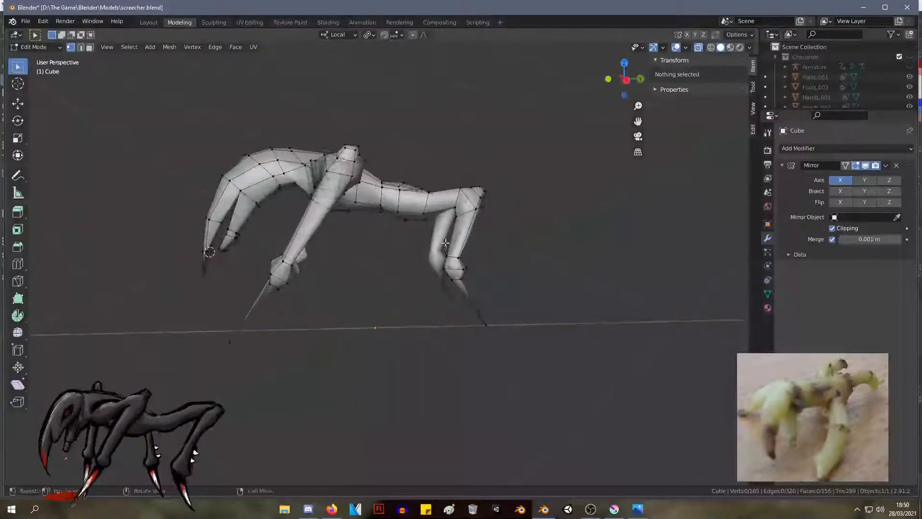
{"action": "left_click_drag", "start_coordinate": [392, 172], "coordinate": [392, 172]}
{"action": "key", "text": "g"}
{"action": "left_click", "coordinate": [378, 162]}
{"action": "left_click", "coordinate": [488, 155]}
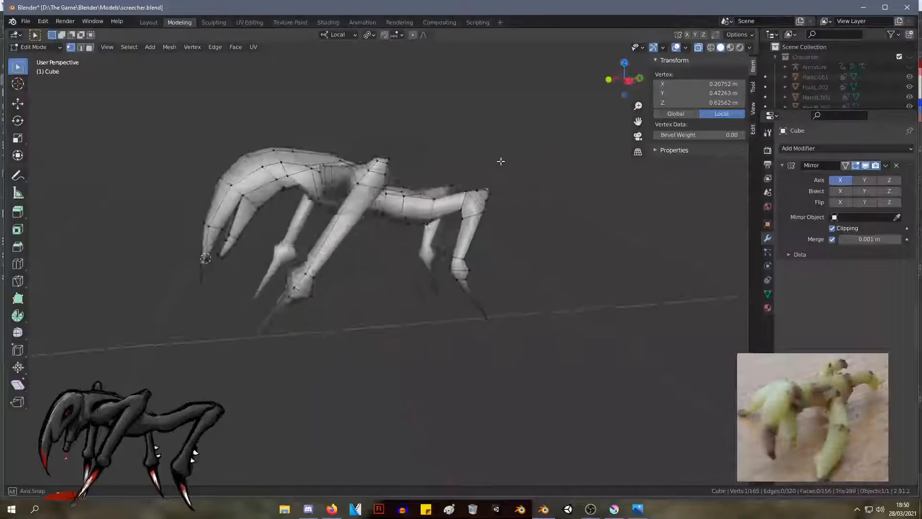
{"action": "middle_click_drag", "start_coordinate": [555, 155], "coordinate": [503, 153]}
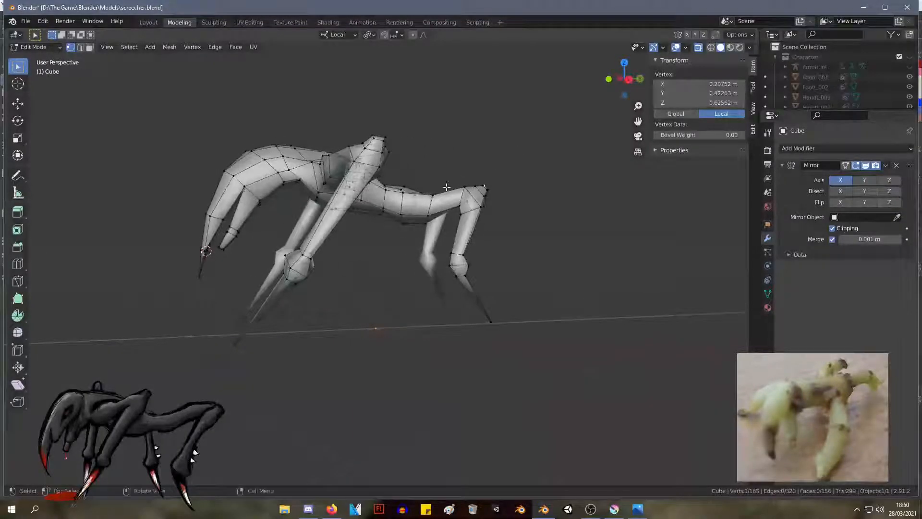
Step: Select the whole head, scale it to about 0.911, and move it about 0.008 m back and 0.019 m up
{"action": "left_click_drag", "start_coordinate": [161, 119], "coordinate": [241, 295]}
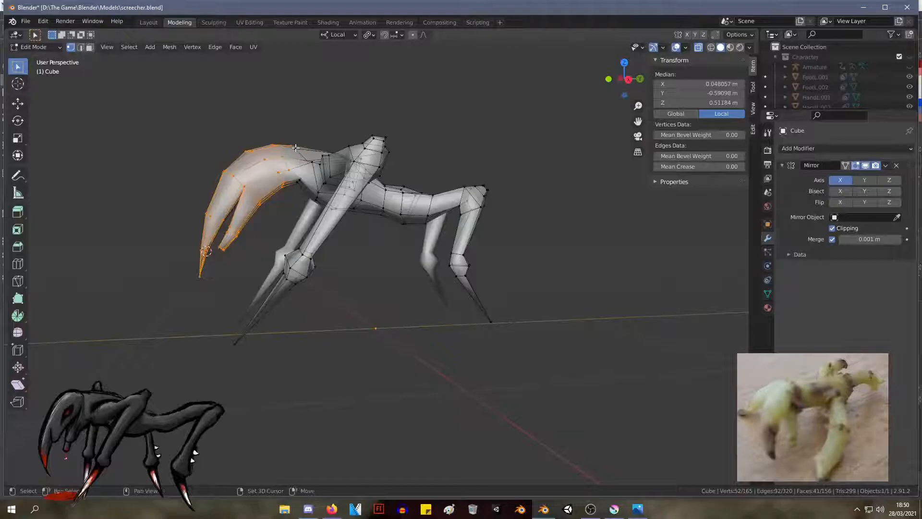
{"action": "middle_click_drag", "start_coordinate": [323, 179], "coordinate": [297, 205]}
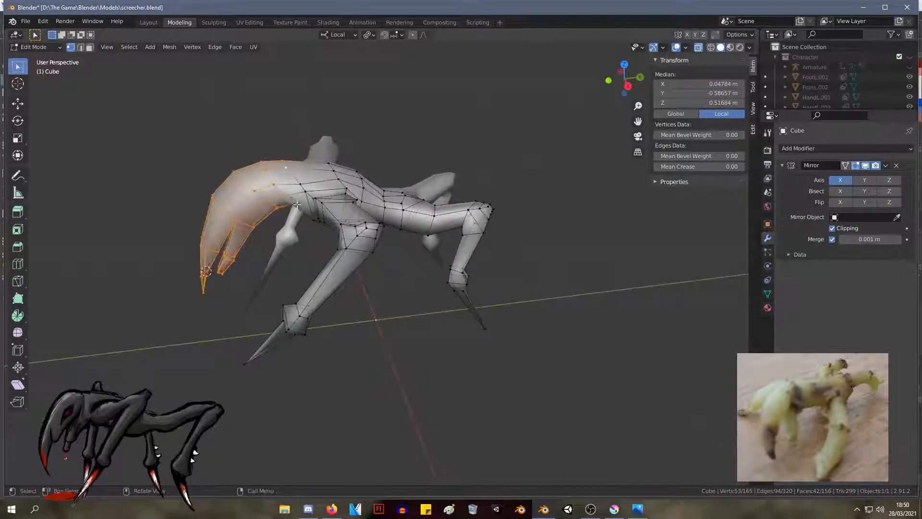
{"action": "key", "text": "s"}
{"action": "left_click", "coordinate": [290, 174]}
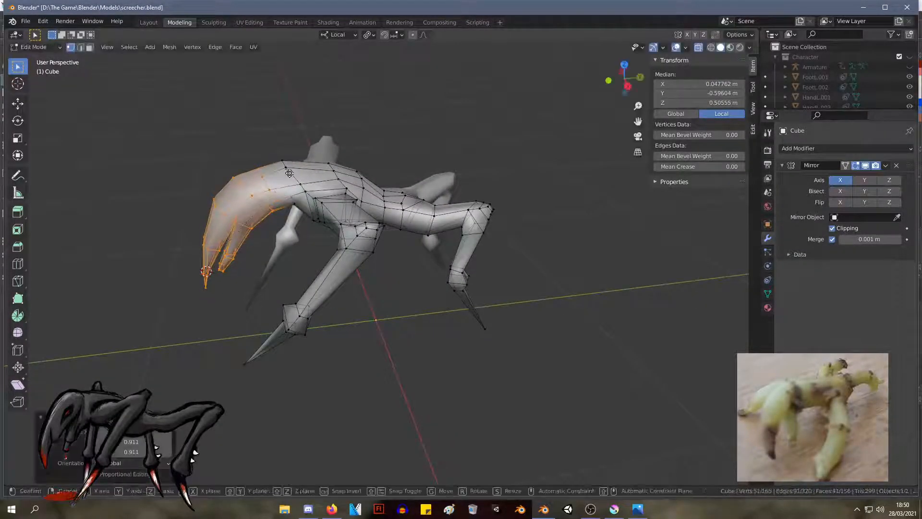
{"action": "left_click", "coordinate": [291, 169]}
{"action": "middle_click_drag", "start_coordinate": [290, 168], "coordinate": [313, 142]}
Step: Scale the head down slightly more and move it about 0.008 m back and 0.013 m up
{"action": "middle_click_drag", "start_coordinate": [292, 144], "coordinate": [306, 147]}
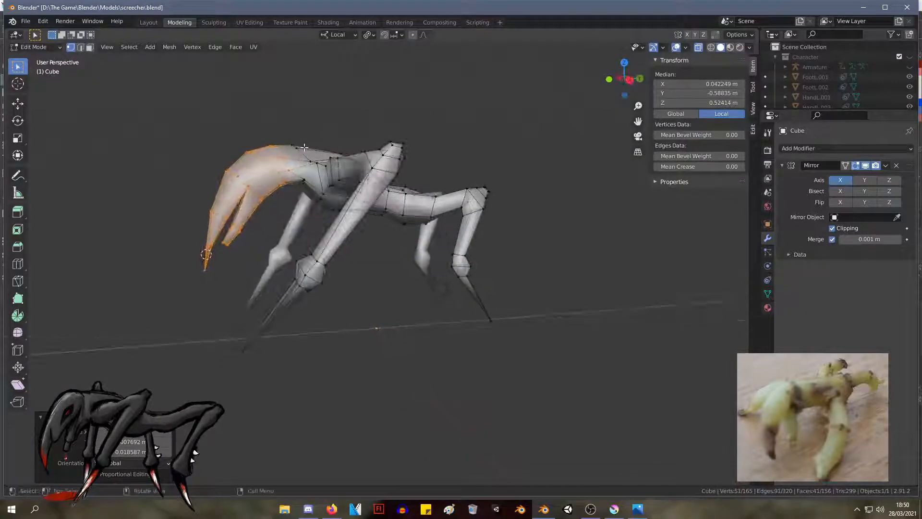
{"action": "key", "text": "s"}
{"action": "left_click", "coordinate": [298, 144]}
{"action": "key", "text": "g"}
{"action": "left_click", "coordinate": [296, 143]}
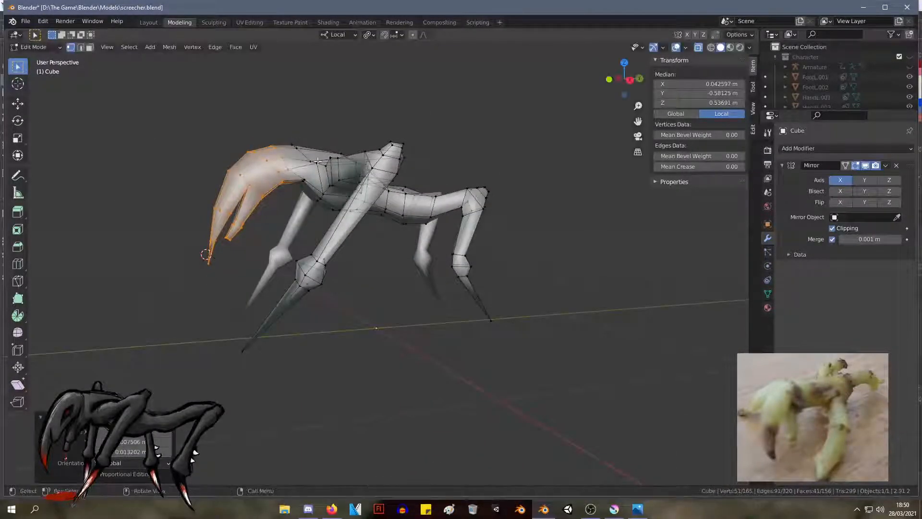
Step: Select the front leg's lower joint and claw and move them about 0.03 m up
{"action": "middle_click_drag", "start_coordinate": [317, 165], "coordinate": [319, 210]}
{"action": "middle_click_drag", "start_coordinate": [444, 282], "coordinate": [469, 299]}
{"action": "left_click_drag", "start_coordinate": [567, 429], "coordinate": [468, 242]}
{"action": "middle_click_drag", "start_coordinate": [468, 243], "coordinate": [503, 266]}
{"action": "key", "text": "g"}
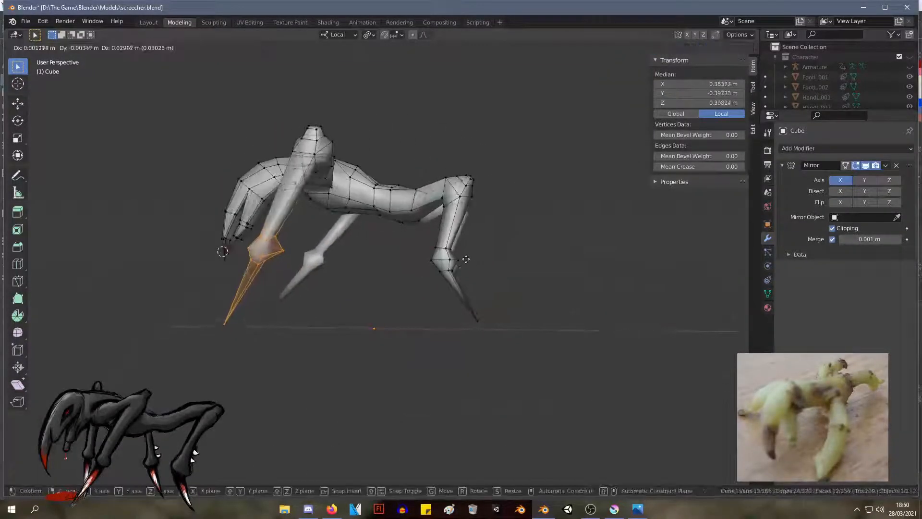
{"action": "left_click", "coordinate": [469, 253]}
Step: Select the front leg's upper joint, move it about 0.024 m inward and 0.019 m down, and nudge it slightly once more
{"action": "middle_click_drag", "start_coordinate": [498, 262], "coordinate": [554, 304]}
{"action": "left_click_drag", "start_coordinate": [572, 233], "coordinate": [478, 133]}
{"action": "key", "text": "g"}
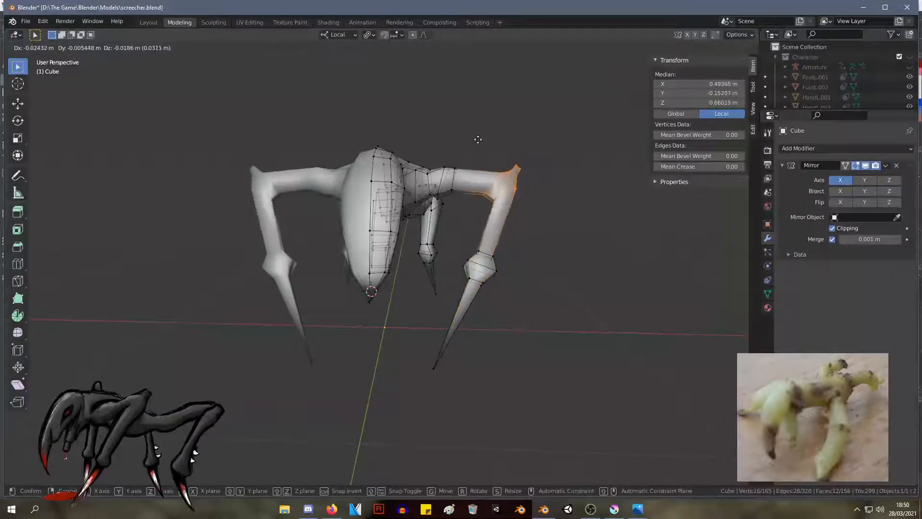
{"action": "left_click", "coordinate": [478, 139]}
{"action": "middle_click_drag", "start_coordinate": [535, 179], "coordinate": [563, 180]}
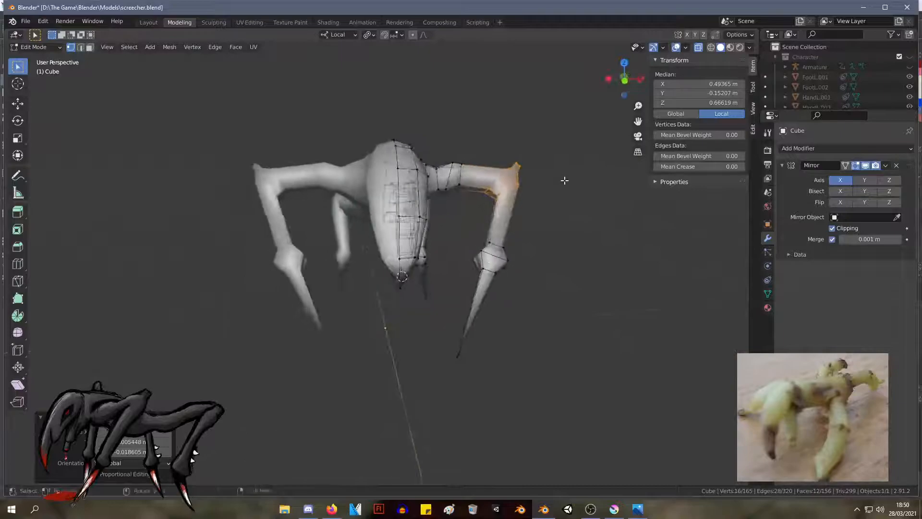
{"action": "key", "text": "g"}
{"action": "left_click", "coordinate": [559, 172]}
Step: Select the front leg's lower joint and claw, then move and rotate them to realign the lower leg
{"action": "left_click_drag", "start_coordinate": [541, 395], "coordinate": [452, 222]}
{"action": "key", "text": "g"}
{"action": "left_click", "coordinate": [446, 227]}
{"action": "middle_click_drag", "start_coordinate": [533, 231], "coordinate": [366, 228]}
{"action": "key", "text": "r"}
{"action": "left_click", "coordinate": [560, 291]}
{"action": "key", "text": "g"}
{"action": "left_click", "coordinate": [569, 290]}
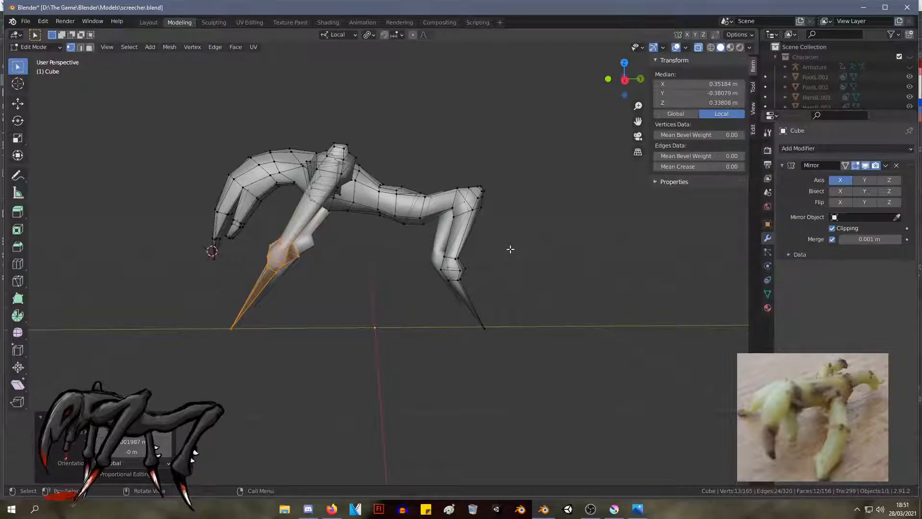
Step: Move the vertices on the underside of the head near the throat slightly to refine the curve
{"action": "left_click_drag", "start_coordinate": [277, 186], "coordinate": [292, 176]}
{"action": "key", "text": "g"}
{"action": "left_click", "coordinate": [294, 185]}
{"action": "key", "text": "g"}
{"action": "left_click", "coordinate": [292, 181]}
Step: Reposition the vertices along the underside of the lower jaw and undo the last adjustment
{"action": "left_click_drag", "start_coordinate": [269, 213], "coordinate": [239, 220]}
{"action": "key", "text": "g"}
{"action": "left_click", "coordinate": [257, 196]}
{"action": "key", "text": "g"}
{"action": "left_click", "coordinate": [233, 237]}
{"action": "key", "text": "g"}
{"action": "left_click", "coordinate": [234, 239]}
{"action": "middle_click_drag", "start_coordinate": [292, 209], "coordinate": [206, 204]}
{"action": "key", "text": "ctrl+z"}
Step: Rotate the lower jaw's tip by about 8.1° and move it about 0.016 m back and 0.011 m down
{"action": "scroll", "coordinate": [402, 178], "scroll_direction": "down", "scroll_amount": 2}
{"action": "scroll", "coordinate": [164, 212], "scroll_direction": "up", "scroll_amount": 4}
{"action": "left_click_drag", "start_coordinate": [170, 245], "coordinate": [133, 220]}
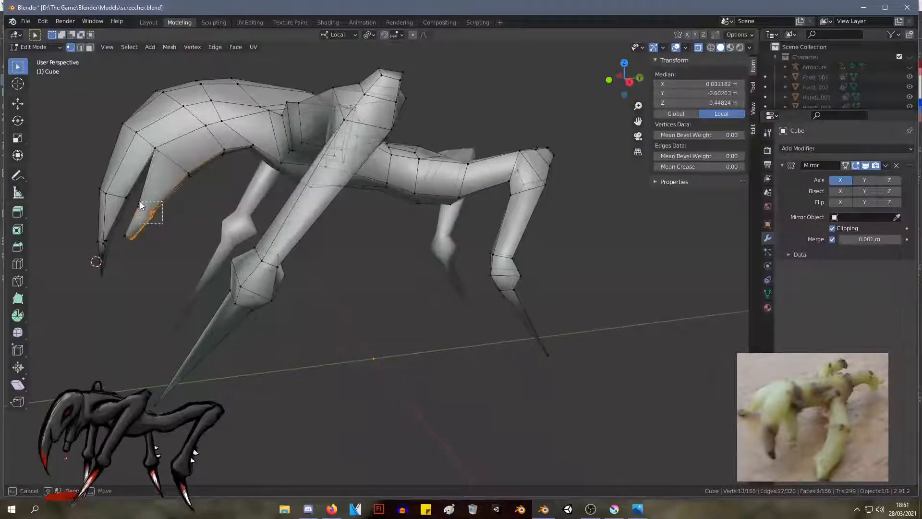
{"action": "key", "text": "r"}
{"action": "left_click", "coordinate": [131, 215]}
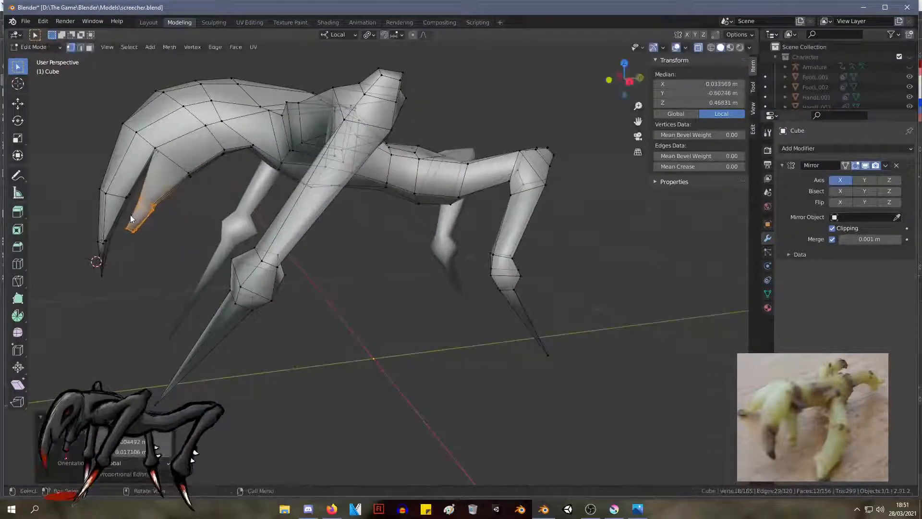
{"action": "key", "text": "g"}
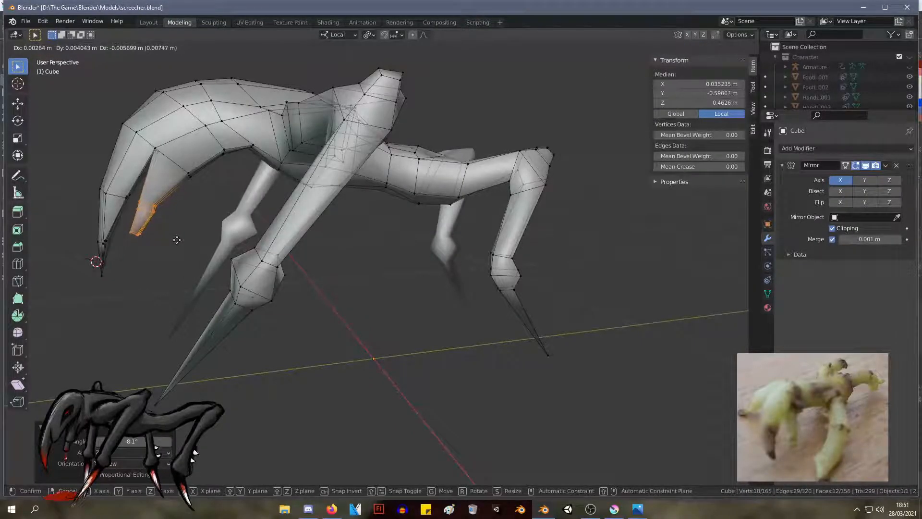
{"action": "left_click", "coordinate": [182, 242]}
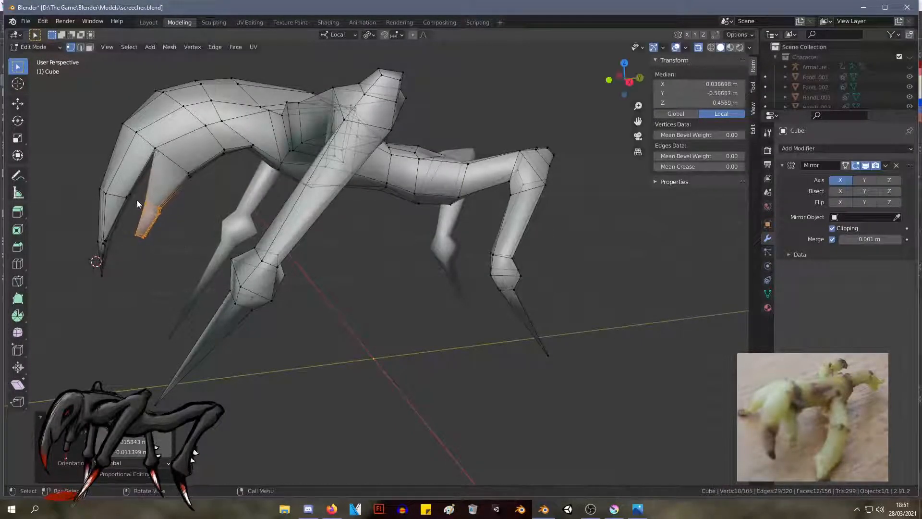
Step: Move the three vertices on the inner edge of the beak above the jaw about 0.006 m back and 0.004 m down
{"action": "left_click_drag", "start_coordinate": [139, 201], "coordinate": [123, 186]}
{"action": "key", "text": "g"}
{"action": "left_click", "coordinate": [135, 188]}
Step: Select the vertices on the outer side of the lower jaw and shift them slightly along the local Z axis
{"action": "middle_click_drag", "start_coordinate": [157, 191], "coordinate": [206, 182]}
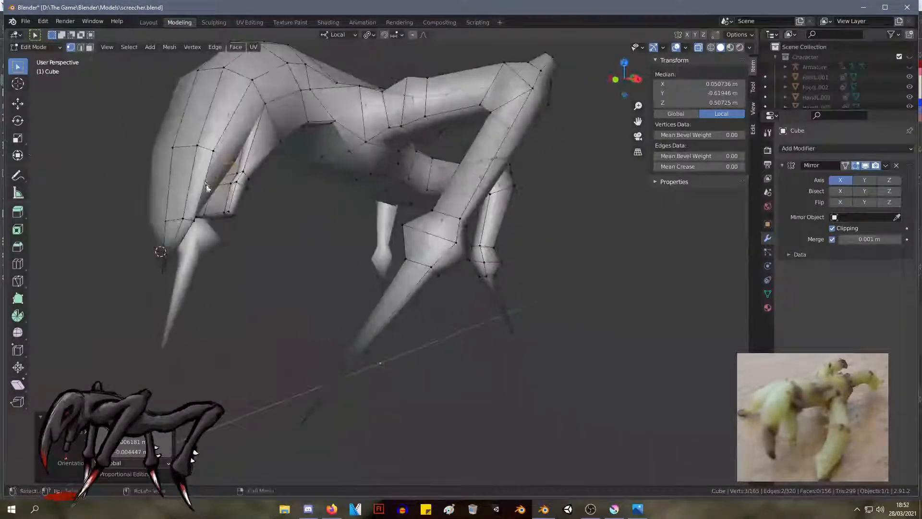
{"action": "scroll", "coordinate": [207, 184], "scroll_direction": "up", "scroll_amount": 2}
{"action": "left_click_drag", "start_coordinate": [218, 222], "coordinate": [136, 180]}
{"action": "left_click_drag", "start_coordinate": [171, 137], "coordinate": [172, 137], "text": "shift"}
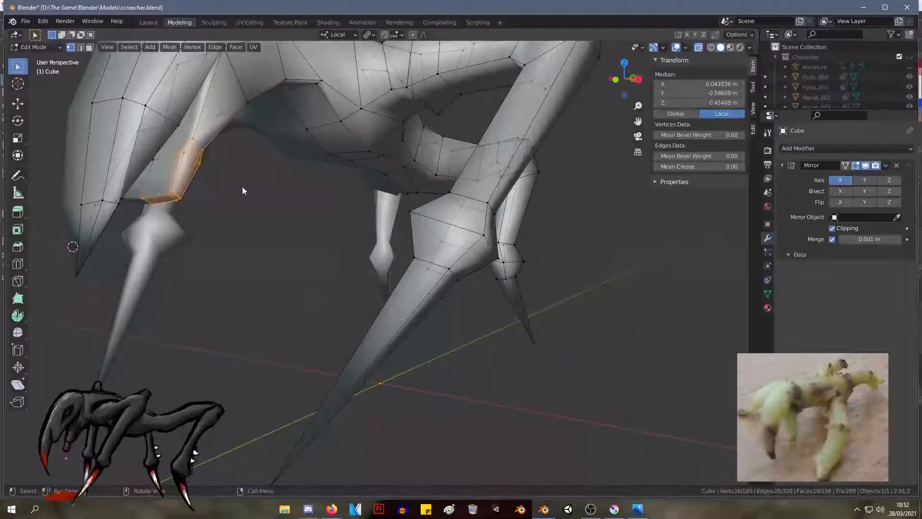
{"action": "left_click_drag", "start_coordinate": [214, 217], "coordinate": [165, 180]}
{"action": "key", "text": "shift+v"}
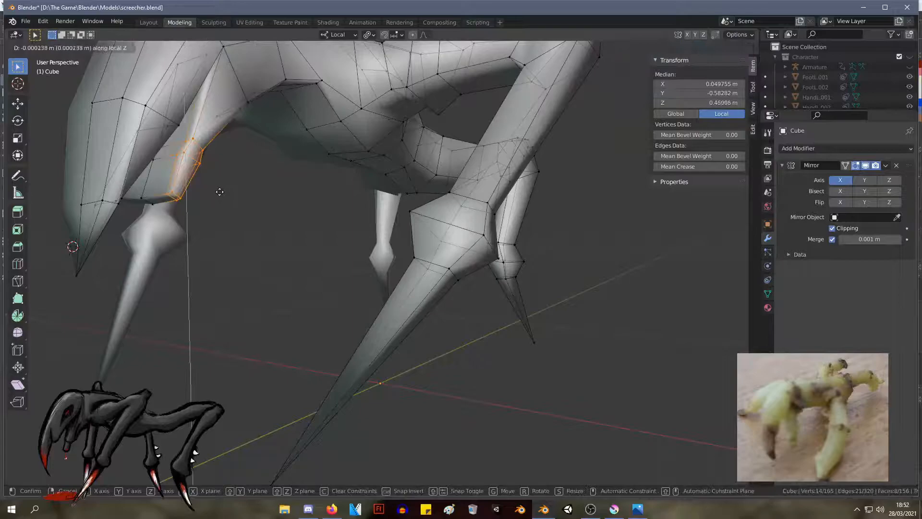
{"action": "left_click", "coordinate": [236, 193]}
Step: Select the lower jaw's outer-side vertices and move them about 0.029 m inward toward the centre line to narrow the jaw
{"action": "middle_click_drag", "start_coordinate": [236, 193], "coordinate": [384, 112]}
{"action": "left_click", "coordinate": [356, 73]}
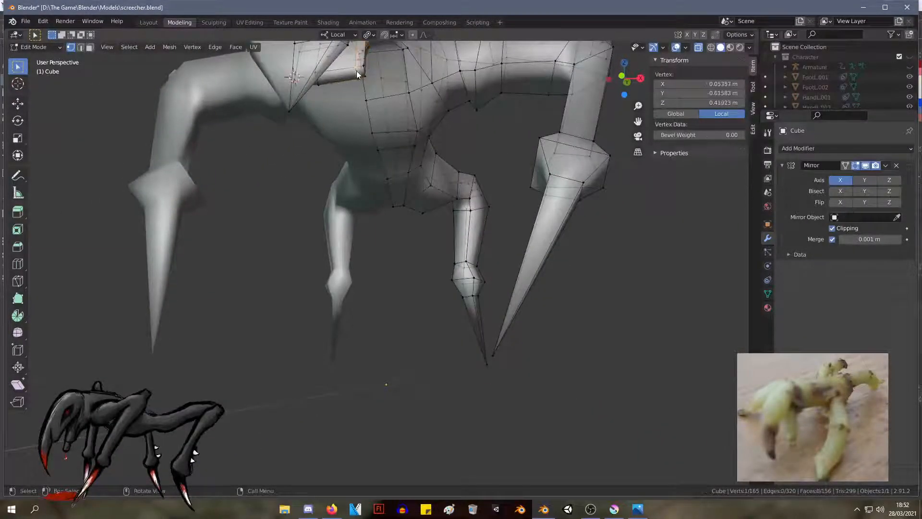
{"action": "left_click", "coordinate": [364, 67], "text": "shift"}
{"action": "left_click", "coordinate": [361, 77], "text": "shift"}
{"action": "left_click", "coordinate": [367, 74], "text": "shift"}
{"action": "middle_click_drag", "start_coordinate": [370, 72], "coordinate": [345, 184]}
{"action": "scroll", "coordinate": [312, 206], "scroll_direction": "up", "scroll_amount": 3}
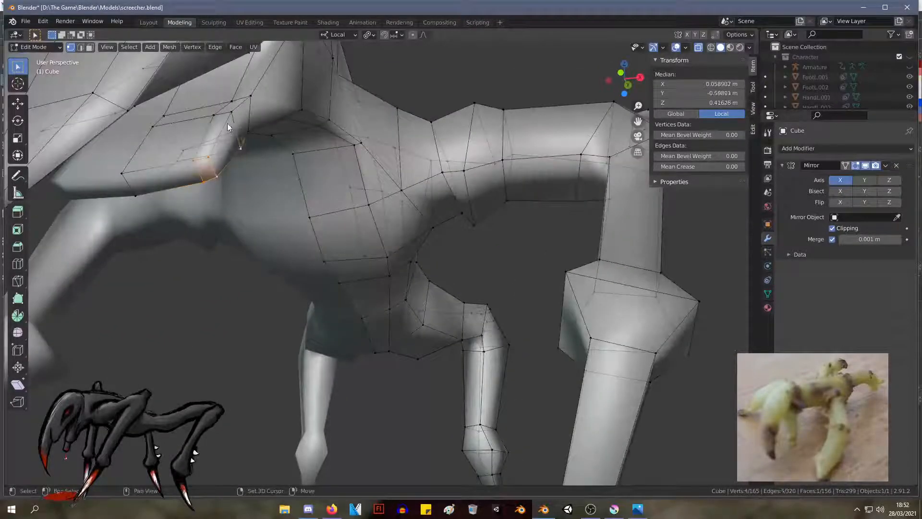
{"action": "left_click", "coordinate": [234, 94], "text": "shift"}
{"action": "middle_click_drag", "start_coordinate": [245, 127], "coordinate": [236, 149]}
{"action": "left_click", "coordinate": [171, 279], "text": "shift"}
{"action": "middle_click_drag", "start_coordinate": [191, 275], "coordinate": [263, 230]}
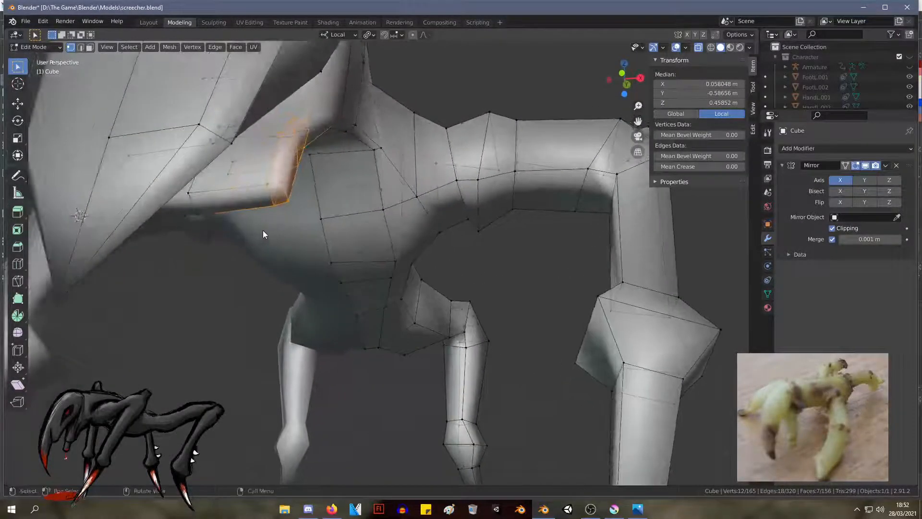
{"action": "key", "text": "g"}
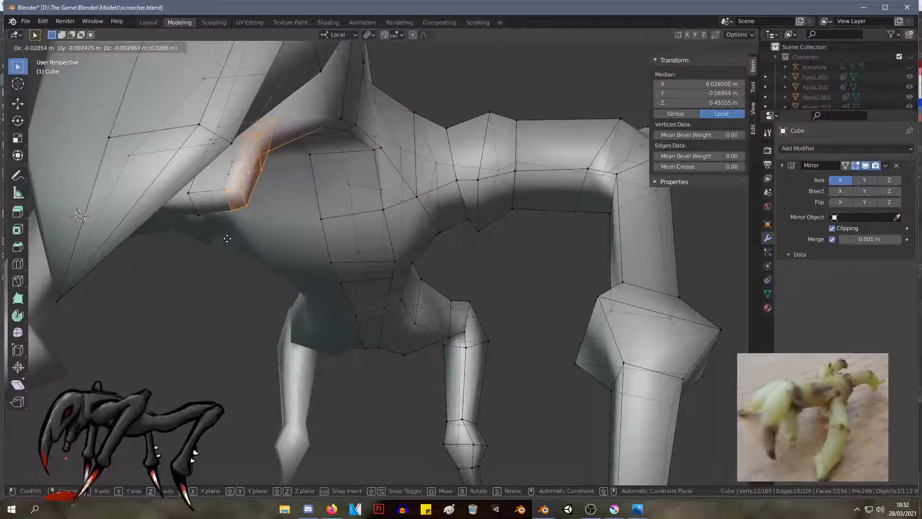
{"action": "left_click", "coordinate": [227, 238]}
Step: Edge-slide the two vertices on the head's lower front toward the centre line and nudge a neighbouring vertex slightly inward
{"action": "middle_click_drag", "start_coordinate": [275, 189], "coordinate": [386, 226]}
{"action": "left_click", "coordinate": [370, 296]}
{"action": "right_click", "coordinate": [360, 292]}
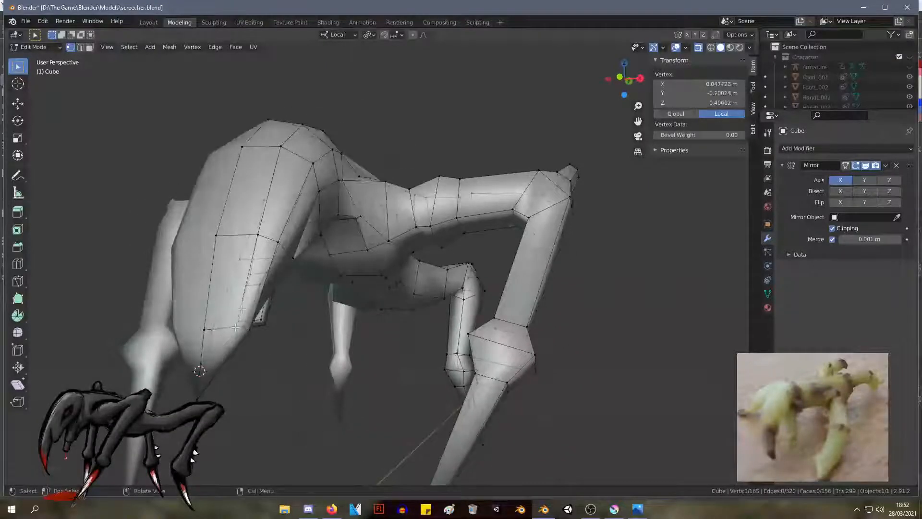
{"action": "left_click", "coordinate": [264, 239], "text": "shift"}
{"action": "key", "text": "g"}
{"action": "key", "text": "g"}
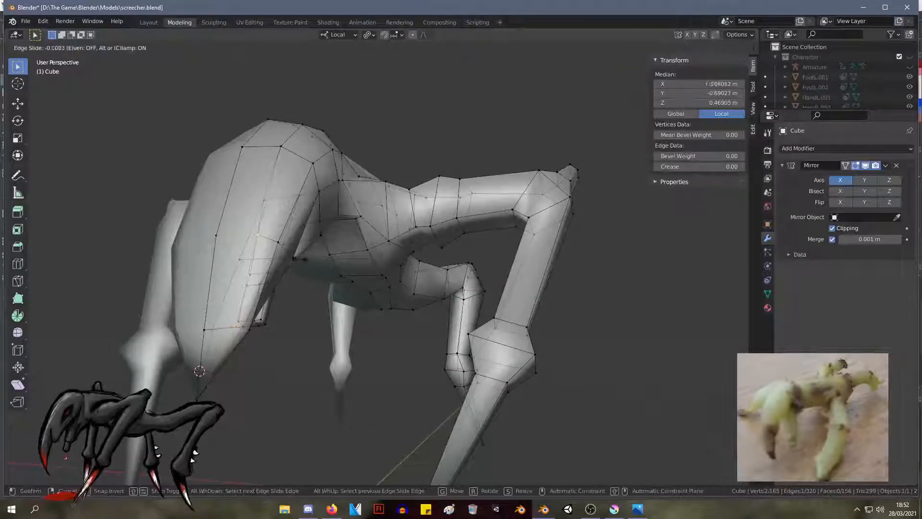
{"action": "left_click", "coordinate": [289, 282]}
{"action": "middle_click_drag", "start_coordinate": [265, 311], "coordinate": [338, 211]}
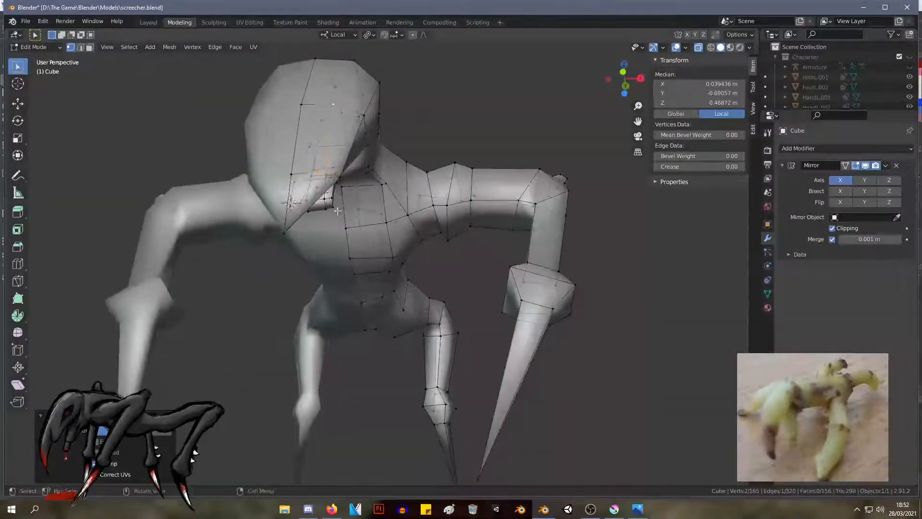
{"action": "left_click", "coordinate": [339, 179]}
{"action": "key", "text": "g"}
{"action": "left_click", "coordinate": [336, 176]}
Step: Slide the vertices of the loop just above the beak tip along their edges to even out its taper
{"action": "middle_click_drag", "start_coordinate": [348, 164], "coordinate": [310, 234]}
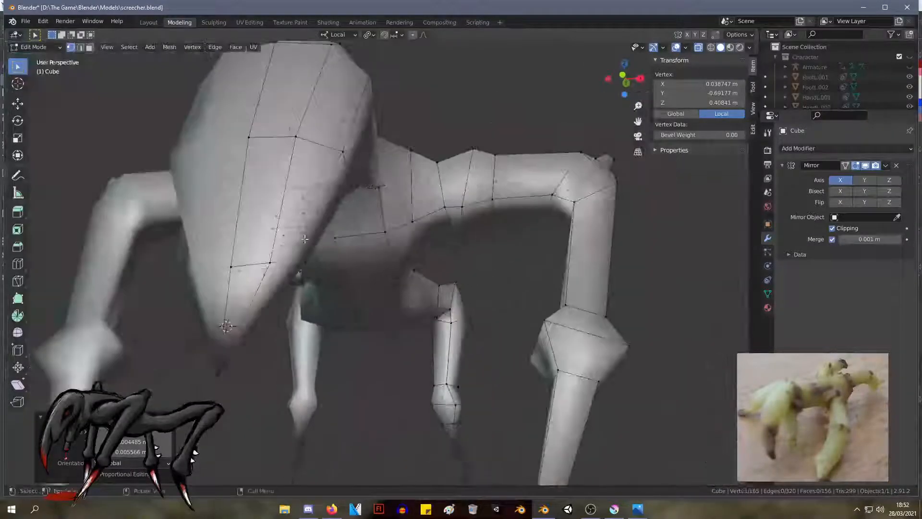
{"action": "key", "text": "g"}
{"action": "key", "text": "g"}
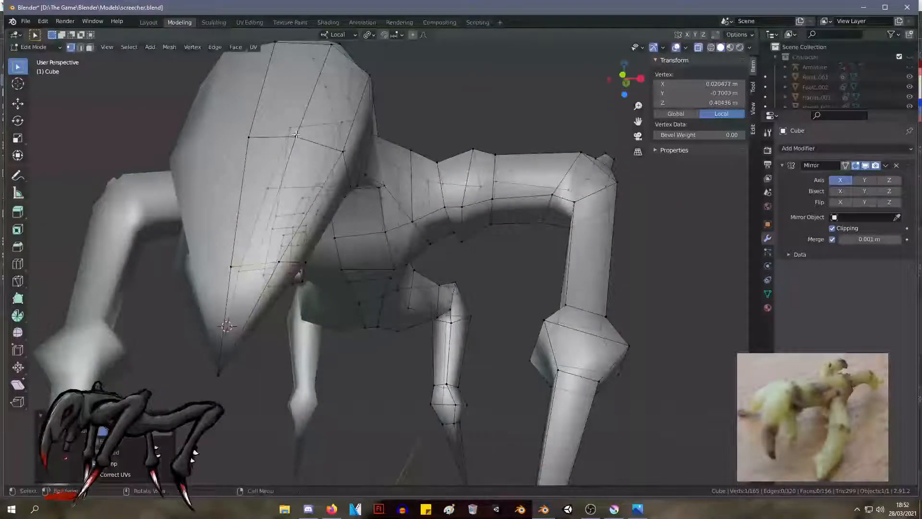
{"action": "left_click", "coordinate": [289, 136]}
{"action": "middle_click_drag", "start_coordinate": [288, 137], "coordinate": [288, 216]}
{"action": "left_click", "coordinate": [408, 285]}
{"action": "key", "text": "g"}
{"action": "key", "text": "g"}
{"action": "left_click", "coordinate": [390, 285]}
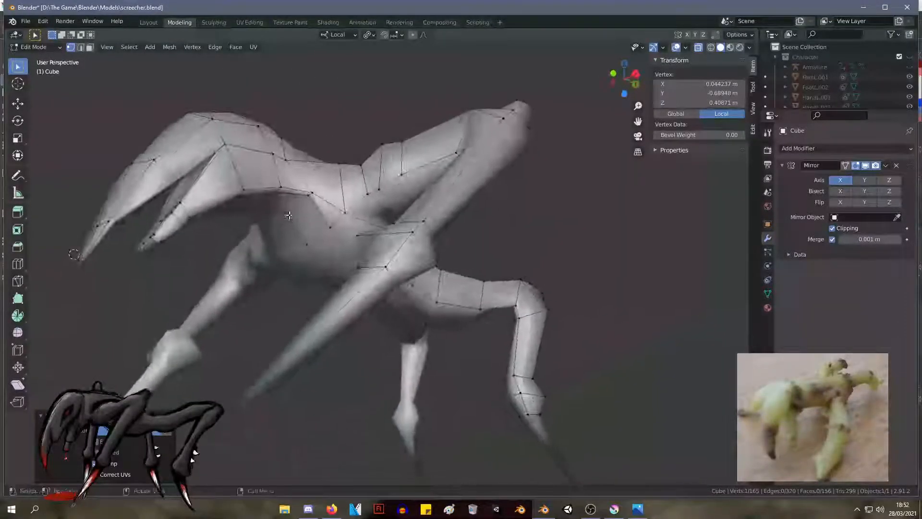
Step: Move the two outer vertices along the side of the beak about 0.007 m inward and 0.01 m up
{"action": "left_click", "coordinate": [160, 162], "text": "shift"}
{"action": "middle_click_drag", "start_coordinate": [160, 162], "coordinate": [275, 221]}
{"action": "key", "text": "g"}
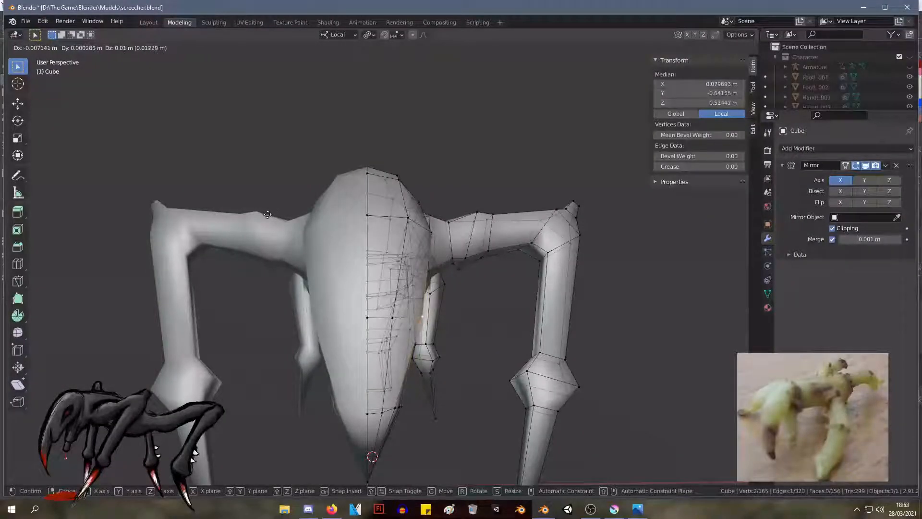
{"action": "left_click", "coordinate": [269, 211]}
Step: Move individual vertices on the upper side of the head to smooth its outline
{"action": "middle_click_drag", "start_coordinate": [271, 208], "coordinate": [200, 176]}
{"action": "left_click", "coordinate": [224, 207]}
{"action": "key", "text": "g"}
{"action": "left_click", "coordinate": [224, 204]}
{"action": "left_click", "coordinate": [229, 204]}
{"action": "key", "text": "g"}
{"action": "left_click", "coordinate": [218, 198]}
{"action": "key", "text": "g"}
{"action": "left_click", "coordinate": [327, 200]}
Step: Adjust the outer vertices along the side of the head and neck, moving the rearmost one about 0.015 m inward
{"action": "scroll", "coordinate": [295, 175], "scroll_direction": "up", "scroll_amount": 5}
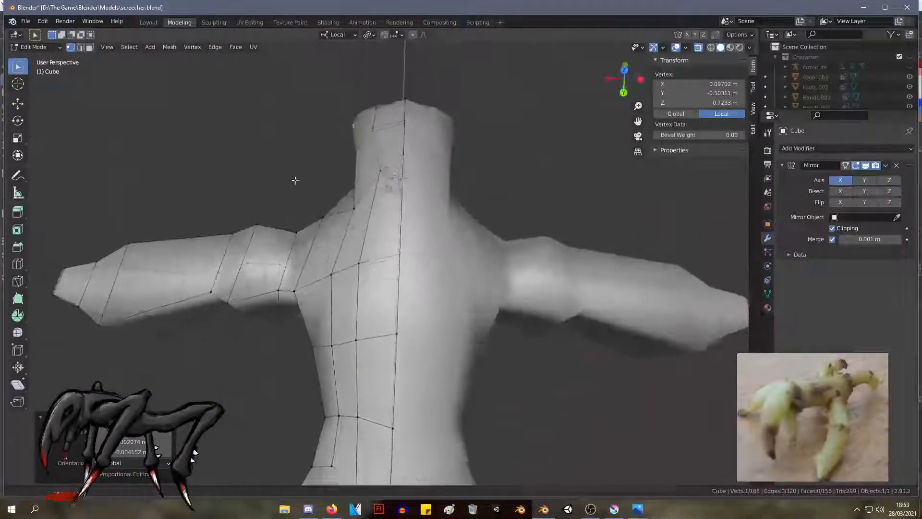
{"action": "key", "text": "g"}
{"action": "left_click", "coordinate": [380, 159]}
{"action": "left_click", "coordinate": [347, 143]}
{"action": "key", "text": "g"}
{"action": "left_click", "coordinate": [352, 143]}
{"action": "left_click", "coordinate": [345, 188]}
{"action": "key", "text": "g"}
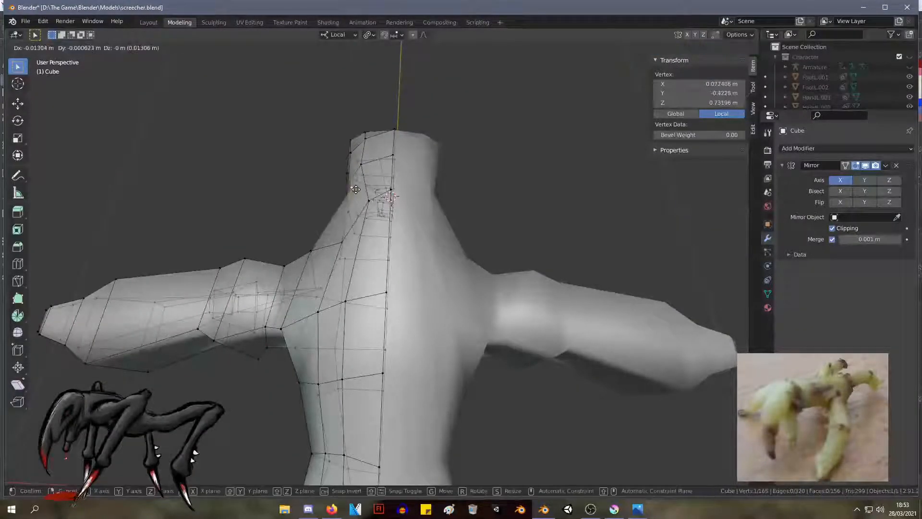
{"action": "left_click", "coordinate": [355, 189]}
Step: Move the vertex on top of the torso between the neck and the shoulder to smooth that transition
{"action": "middle_click_drag", "start_coordinate": [358, 189], "coordinate": [516, 164]}
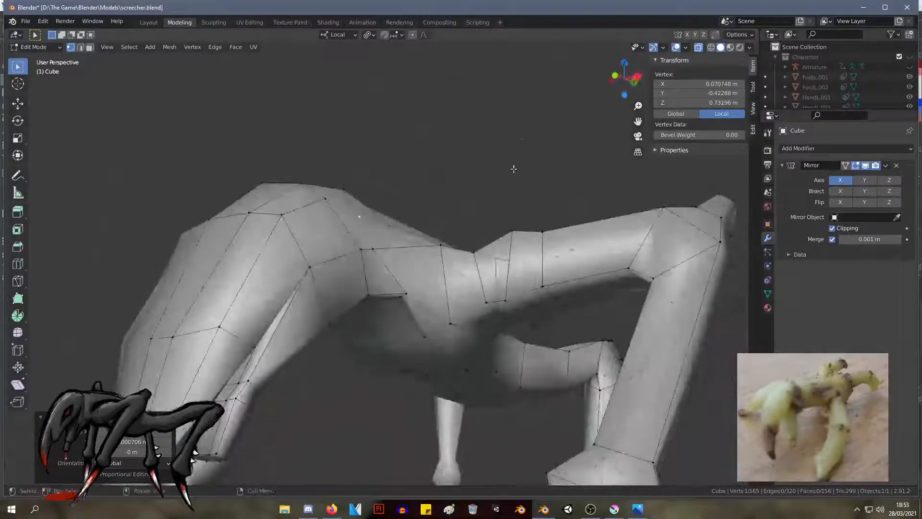
{"action": "left_click", "coordinate": [440, 245]}
{"action": "key", "text": "g"}
{"action": "left_click", "coordinate": [437, 259]}
{"action": "middle_click_drag", "start_coordinate": [436, 260], "coordinate": [476, 184]}
{"action": "key", "text": "g"}
{"action": "left_click", "coordinate": [508, 175]}
Step: Move a vertex on the side of the neck slightly up and slide the top neck edge along the surface
{"action": "left_click", "coordinate": [342, 256]}
{"action": "key", "text": "g"}
{"action": "left_click", "coordinate": [344, 250]}
{"action": "left_click", "coordinate": [345, 247]}
{"action": "left_click", "coordinate": [337, 215]}
{"action": "left_click_drag", "start_coordinate": [323, 199], "coordinate": [344, 224]}
{"action": "key", "text": "g"}
{"action": "key", "text": "g"}
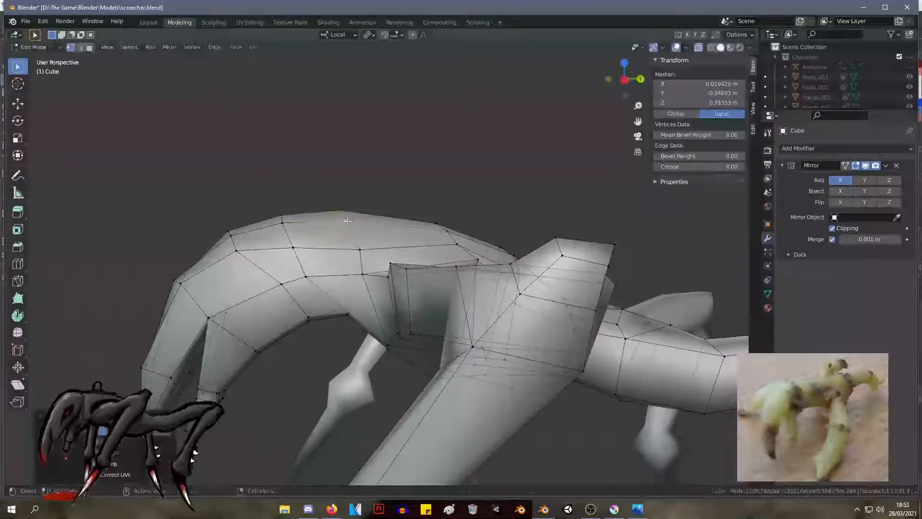
{"action": "left_click", "coordinate": [349, 220]}
{"action": "scroll", "coordinate": [410, 195], "scroll_direction": "down", "scroll_amount": 2}
{"action": "middle_click_drag", "start_coordinate": [410, 195], "coordinate": [341, 177]}
{"action": "left_click", "coordinate": [500, 164]}
{"action": "scroll", "coordinate": [500, 165], "scroll_direction": "down", "scroll_amount": 4}
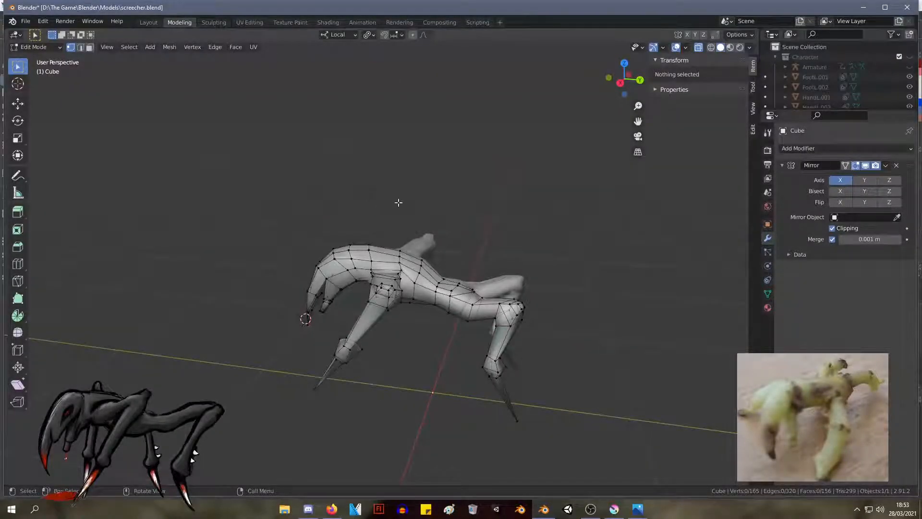
{"action": "key", "text": "alt+Tab"}
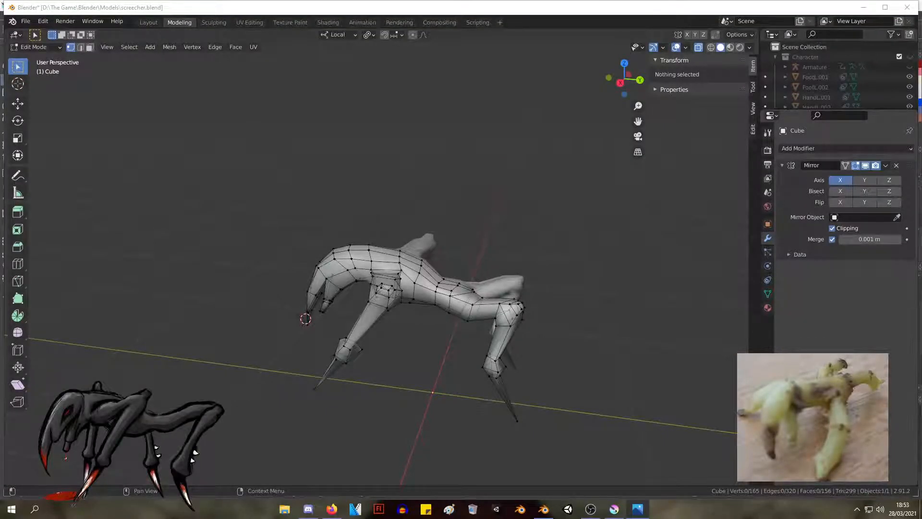
Step: Move the throat vertices about 0.015 m forward and raise one vertex on the upper side of the head
{"action": "middle_click_drag", "start_coordinate": [505, 210], "coordinate": [475, 202]}
{"action": "left_click_drag", "start_coordinate": [360, 275], "coordinate": [361, 276]}
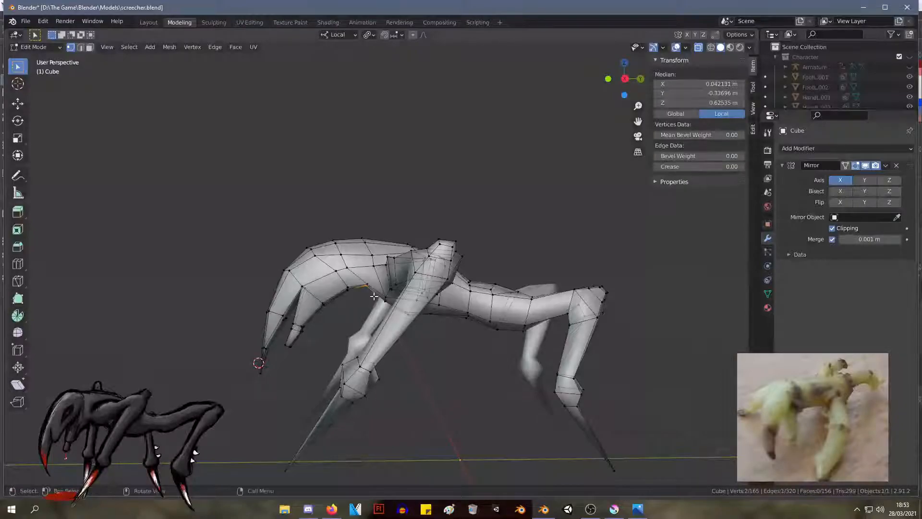
{"action": "key", "text": "g"}
{"action": "left_click", "coordinate": [365, 283]}
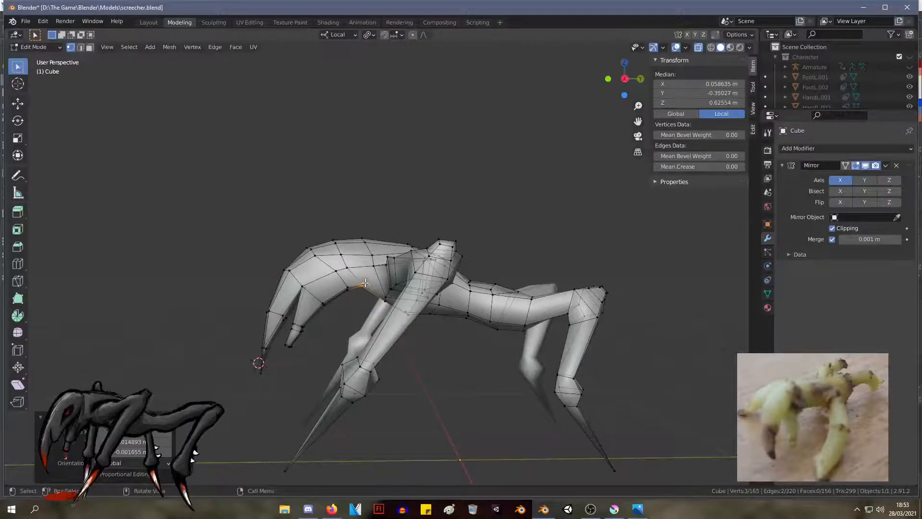
{"action": "left_click", "coordinate": [340, 256]}
{"action": "key", "text": "g"}
{"action": "left_click", "coordinate": [343, 245]}
Step: Slide two vertices where the throat meets the chest inward along their edges on the underside
{"action": "middle_click_drag", "start_coordinate": [342, 245], "coordinate": [569, 229]}
{"action": "scroll", "coordinate": [437, 232], "scroll_direction": "up", "scroll_amount": 4}
{"action": "middle_click_drag", "start_coordinate": [438, 231], "coordinate": [470, 174]}
{"action": "left_click", "coordinate": [416, 233]}
{"action": "key", "text": "g"}
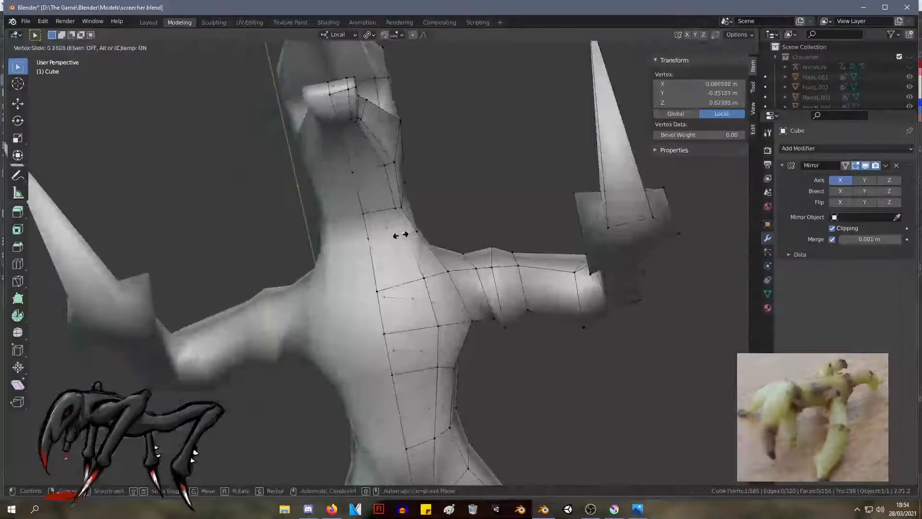
{"action": "left_click", "coordinate": [396, 235]}
{"action": "left_click", "coordinate": [417, 232]}
{"action": "key", "text": "g"}
{"action": "key", "text": "g"}
{"action": "left_click", "coordinate": [411, 231]}
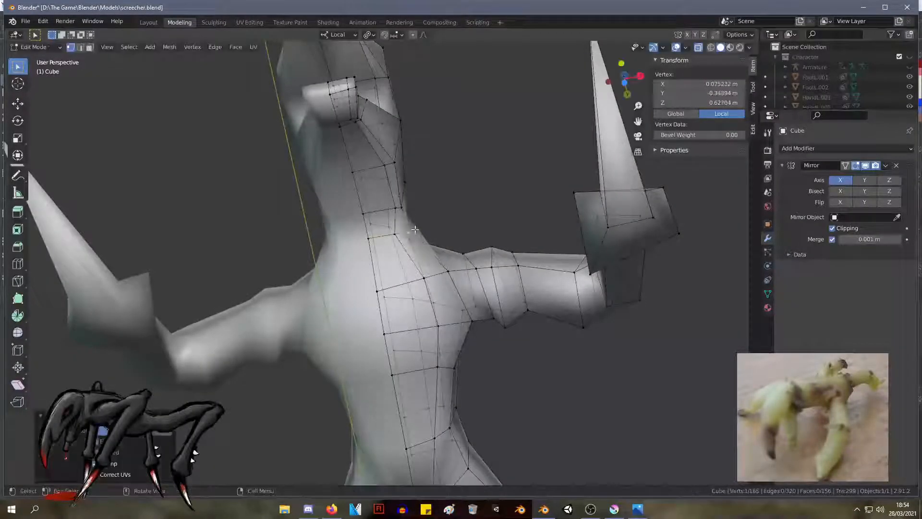
Step: Slide the next pair of vertices farther up the throat's underside inward along their edges
{"action": "middle_click_drag", "start_coordinate": [411, 231], "coordinate": [381, 220]}
{"action": "left_click", "coordinate": [372, 215]}
{"action": "key", "text": "g"}
{"action": "key", "text": "g"}
{"action": "left_click", "coordinate": [364, 218]}
{"action": "left_click", "coordinate": [376, 212]}
{"action": "key", "text": "g"}
{"action": "key", "text": "g"}
{"action": "left_click", "coordinate": [374, 213]}
Step: Select the vertices on the chest underside next to the front leg and slide them along their edges
{"action": "middle_click_drag", "start_coordinate": [371, 216], "coordinate": [413, 263]}
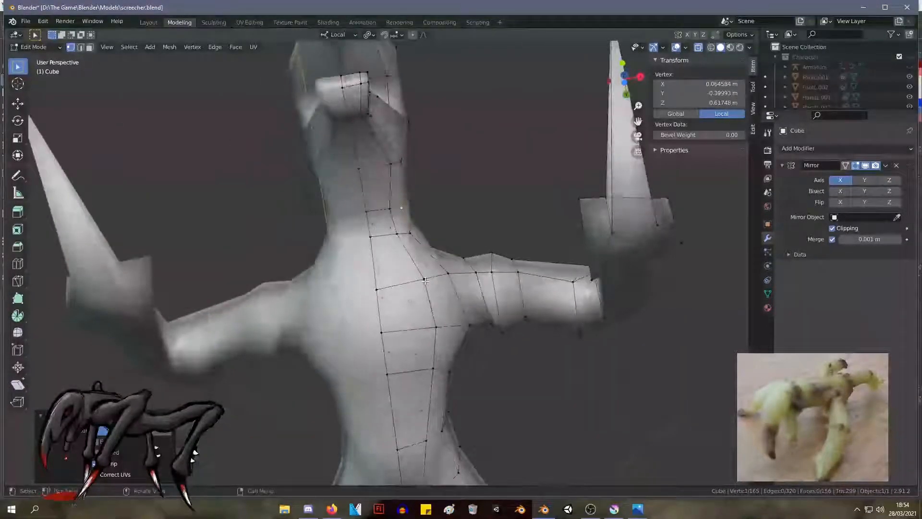
{"action": "left_click", "coordinate": [426, 281]}
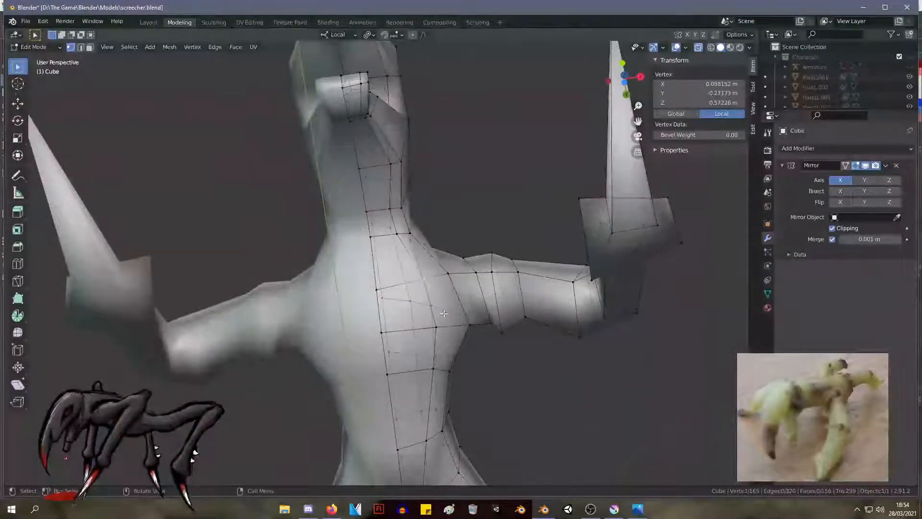
{"action": "left_click", "coordinate": [436, 366], "text": "shift"}
{"action": "key", "text": "g"}
{"action": "key", "text": "g"}
{"action": "left_click", "coordinate": [432, 364]}
Step: Slide the vertices across the upper back, just behind the neck, along their edges
{"action": "mouse_move", "coordinate": [432, 363]}
{"action": "middle_mouse_down"}
{"action": "mouse_move", "coordinate": [437, 356]}
{"action": "mouse_move", "coordinate": [446, 363]}
{"action": "middle_mouse_up"}
{"action": "middle_click_drag", "start_coordinate": [399, 295], "coordinate": [377, 277]}
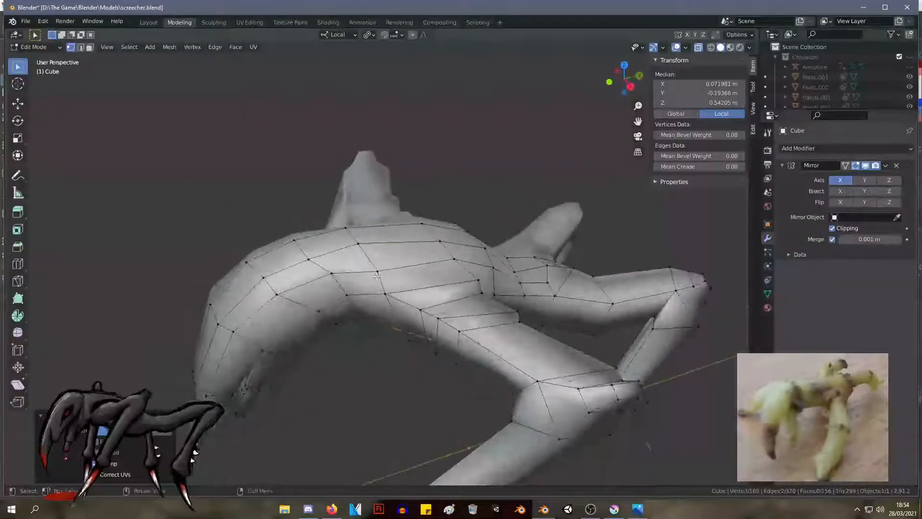
{"action": "left_click", "coordinate": [358, 246]}
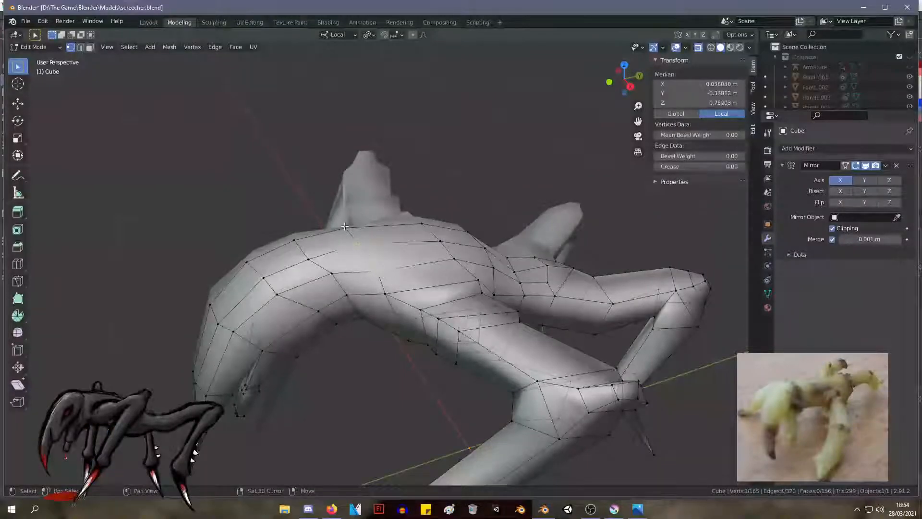
{"action": "key", "text": "g"}
{"action": "key", "text": "g"}
{"action": "left_click", "coordinate": [360, 233]}
{"action": "mouse_move", "coordinate": [361, 233]}
{"action": "middle_mouse_down"}
{"action": "mouse_move", "coordinate": [416, 208]}
{"action": "mouse_move", "coordinate": [371, 224]}
{"action": "middle_mouse_up"}
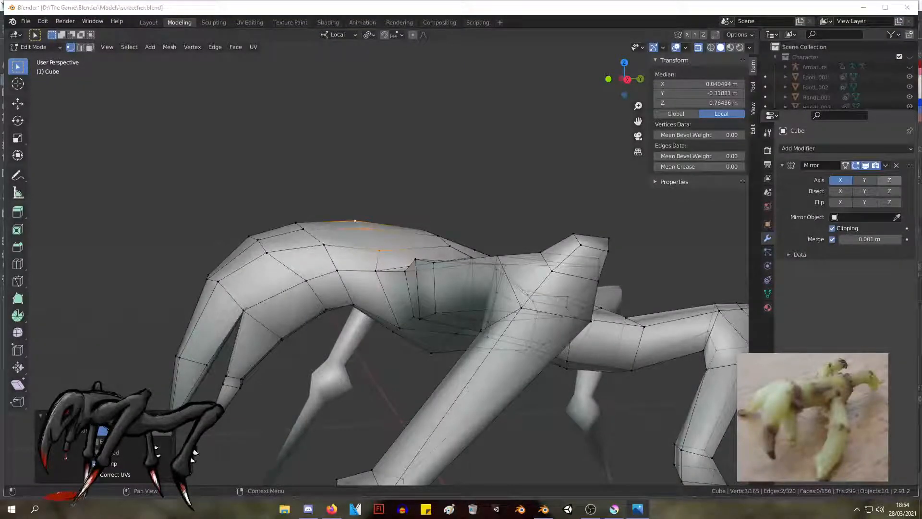
Step: Add a chest underside vertex to the selection and move it slightly, and slide the neighbouring centreline vertex towards the neck
{"action": "middle_click_drag", "start_coordinate": [336, 216], "coordinate": [336, 115]}
{"action": "scroll", "coordinate": [416, 254], "scroll_direction": "up", "scroll_amount": 3}
{"action": "middle_click_drag", "start_coordinate": [429, 288], "coordinate": [428, 218]}
{"action": "left_click", "coordinate": [430, 268], "text": "shift"}
{"action": "key", "text": "g"}
{"action": "left_click", "coordinate": [426, 261]}
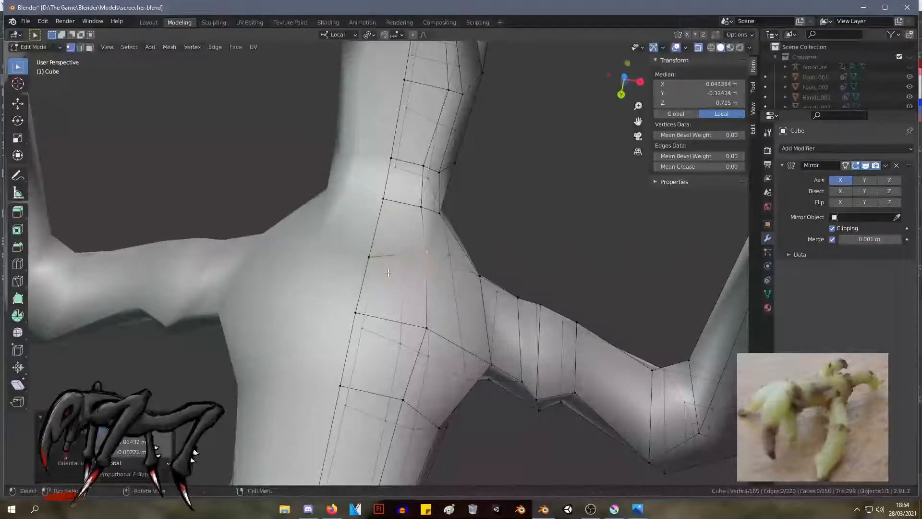
{"action": "left_click", "coordinate": [368, 257]}
{"action": "key", "text": "g"}
{"action": "key", "text": "g"}
{"action": "left_click", "coordinate": [372, 238]}
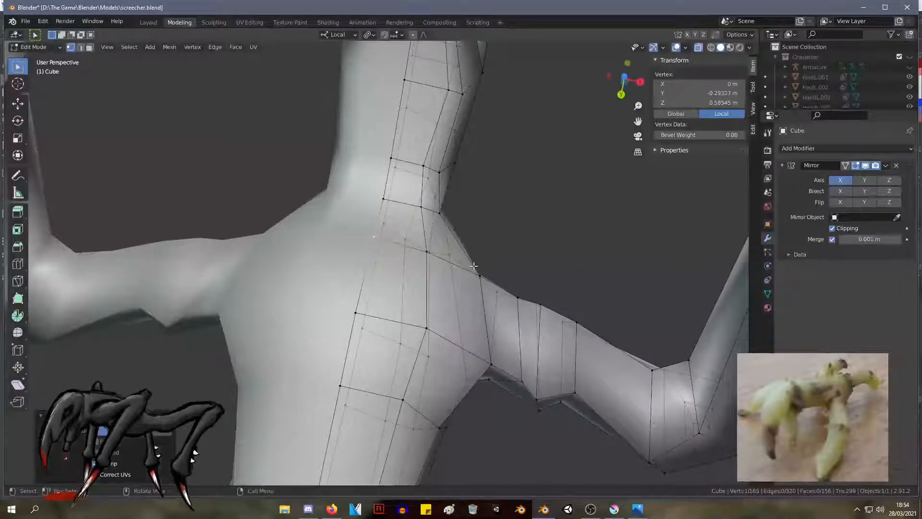
Step: Select all vertices of the front leg below the shoulder and move the leg about 0.027 m down
{"action": "middle_click_drag", "start_coordinate": [475, 273], "coordinate": [538, 341]}
{"action": "middle_click_drag", "start_coordinate": [488, 357], "coordinate": [562, 358]}
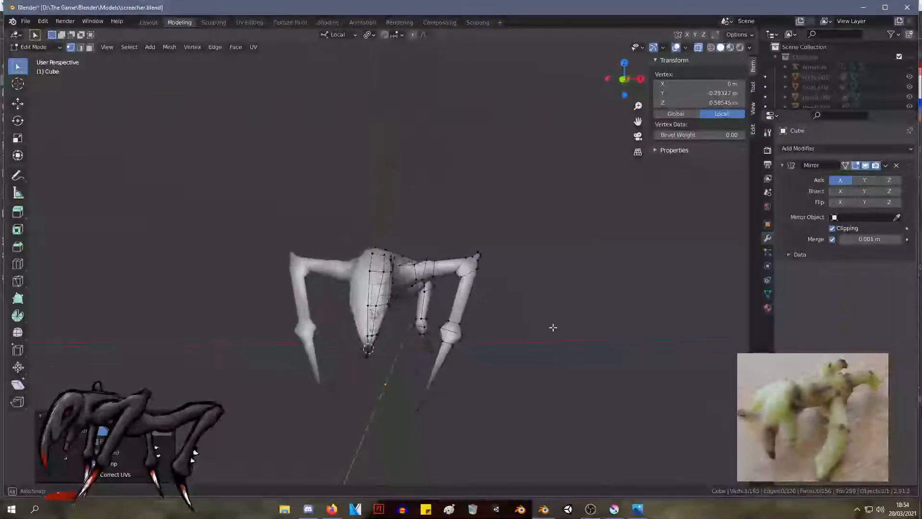
{"action": "scroll", "coordinate": [529, 361], "scroll_direction": "up", "scroll_amount": 3}
{"action": "mouse_move", "coordinate": [531, 354]}
{"action": "middle_mouse_down"}
{"action": "mouse_move", "coordinate": [510, 315]}
{"action": "mouse_move", "coordinate": [532, 340]}
{"action": "middle_mouse_up"}
{"action": "left_click_drag", "start_coordinate": [500, 321], "coordinate": [439, 198]}
{"action": "middle_click_drag", "start_coordinate": [464, 255], "coordinate": [488, 306]}
{"action": "scroll", "coordinate": [488, 306], "scroll_direction": "down", "scroll_amount": 3}
{"action": "left_click_drag", "start_coordinate": [535, 393], "coordinate": [452, 227], "text": "shift"}
{"action": "key", "text": "g"}
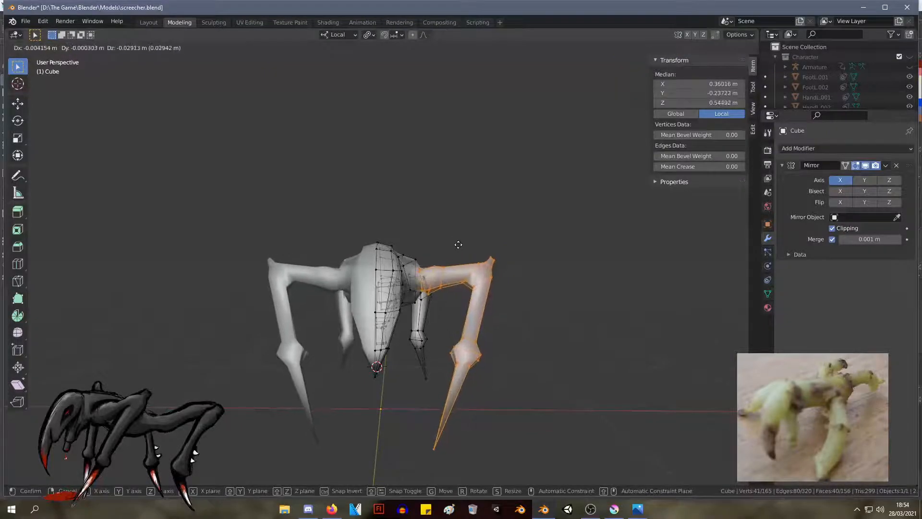
{"action": "left_click", "coordinate": [468, 246]}
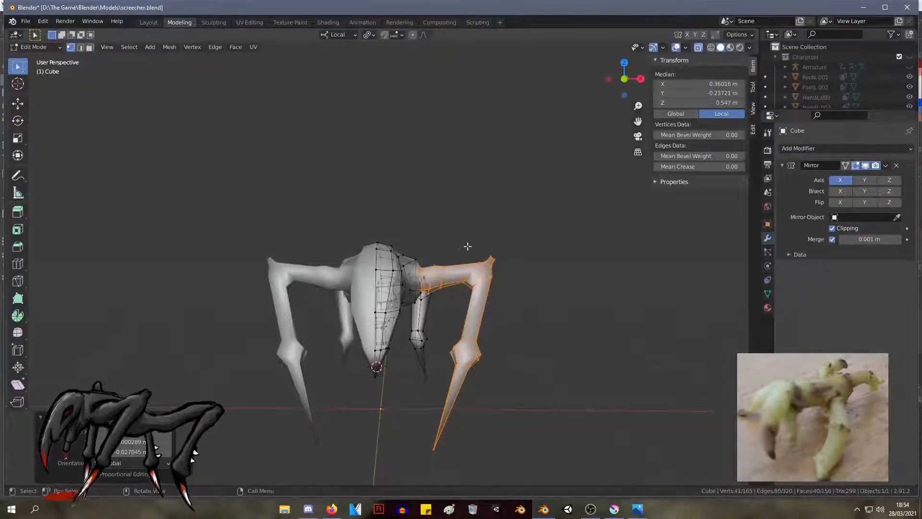
Step: Rotate the front leg about -11.8° in the view plane and about 32.5° around its local Z axis
{"action": "left_click", "coordinate": [495, 221]}
{"action": "middle_click_drag", "start_coordinate": [495, 221], "coordinate": [304, 282]}
{"action": "key", "text": "r"}
{"action": "key", "text": "r"}
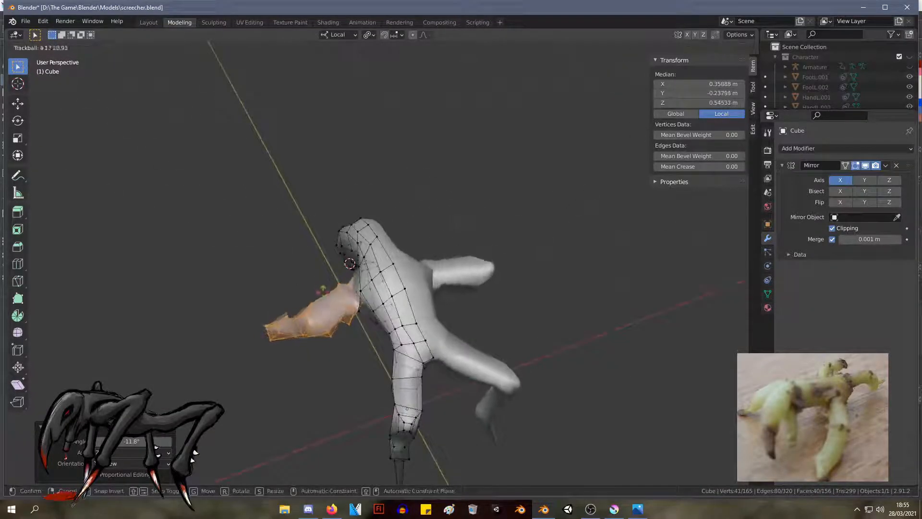
{"action": "left_click", "coordinate": [321, 302]}
{"action": "key", "text": "r"}
{"action": "key", "text": "x"}
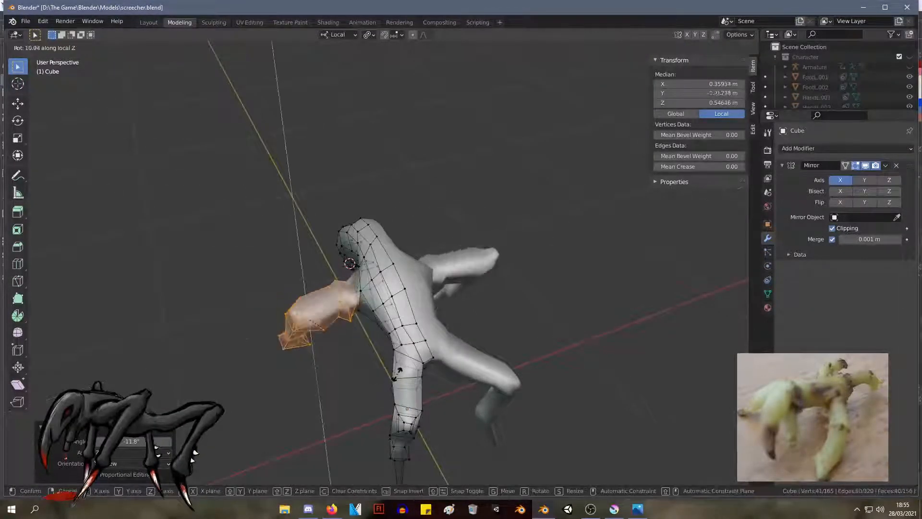
{"action": "left_click", "coordinate": [447, 346]}
Step: Move the rotated front leg about 0.11 m back along the torso and about 0.05 m up
{"action": "key", "text": "g"}
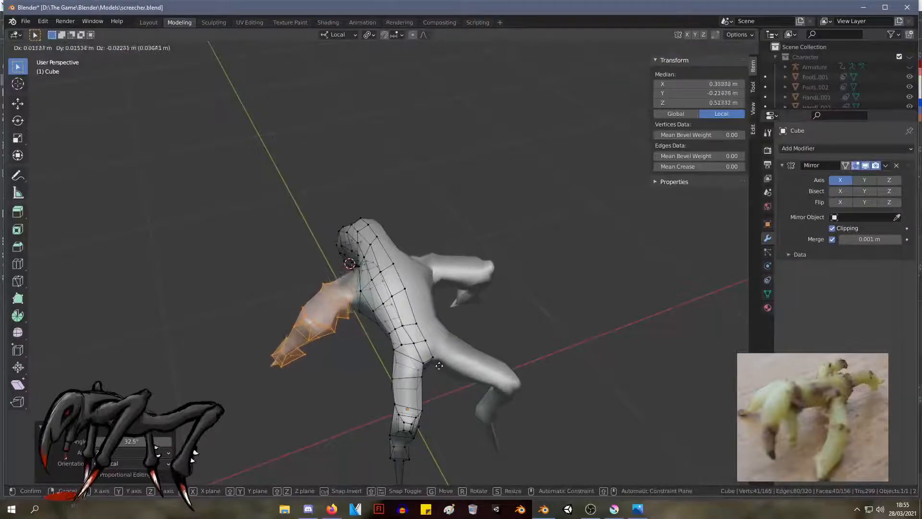
{"action": "left_click", "coordinate": [436, 369]}
{"action": "middle_click_drag", "start_coordinate": [438, 369], "coordinate": [333, 323]}
{"action": "key", "text": "g"}
{"action": "left_click", "coordinate": [635, 284]}
{"action": "scroll", "coordinate": [355, 366], "scroll_direction": "up", "scroll_amount": 3}
{"action": "key", "text": "g"}
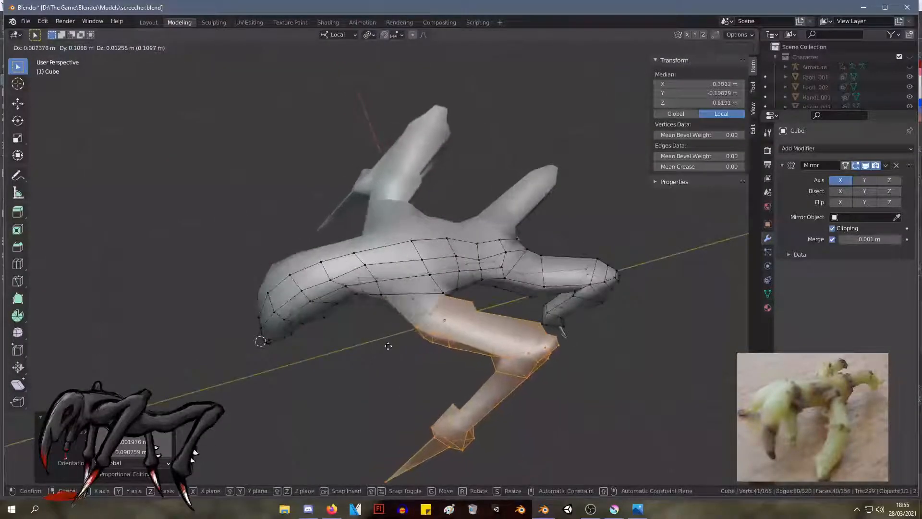
{"action": "left_click", "coordinate": [388, 346]}
{"action": "middle_click_drag", "start_coordinate": [387, 347], "coordinate": [423, 335]}
{"action": "key", "text": "g"}
{"action": "left_click", "coordinate": [476, 281]}
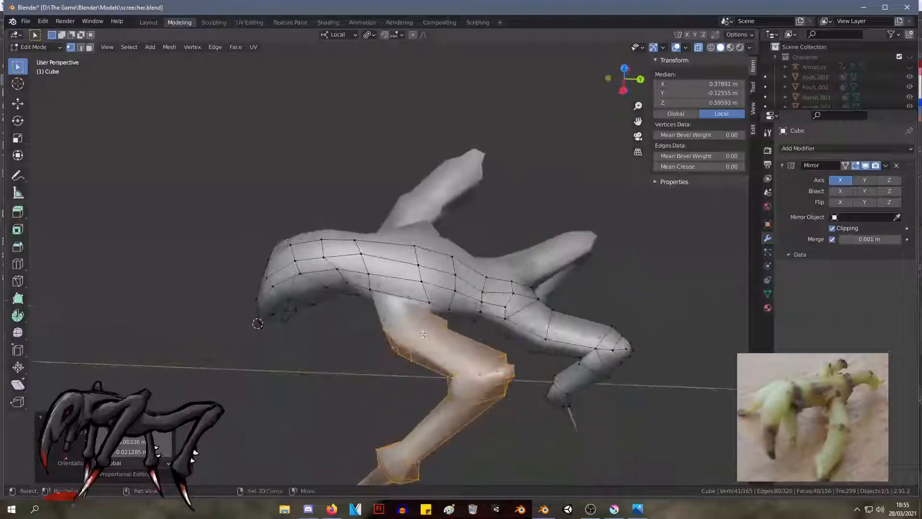
Step: Include the adjoining rear shoulder vertices in the front leg selection and move the leg forward towards the head
{"action": "left_click", "coordinate": [429, 311], "text": "shift"}
{"action": "key", "text": "g"}
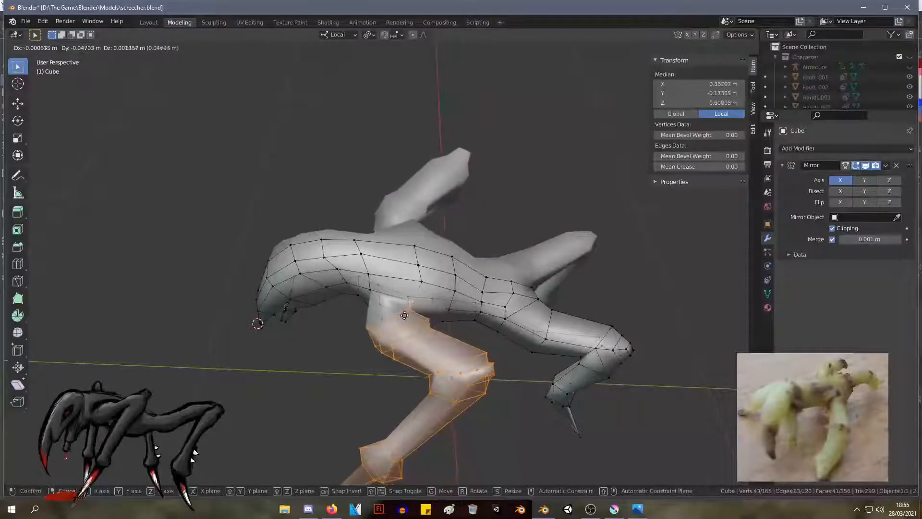
{"action": "left_click", "coordinate": [404, 306]}
{"action": "middle_click_drag", "start_coordinate": [394, 307], "coordinate": [412, 273]}
{"action": "key", "text": "g"}
{"action": "left_click", "coordinate": [424, 288]}
Step: Select two vertices where the front leg meets the torso and reposition them to smooth the shoulder joint
{"action": "middle_click_drag", "start_coordinate": [437, 314], "coordinate": [476, 350]}
{"action": "left_click", "coordinate": [403, 281]}
{"action": "left_click", "coordinate": [385, 252], "text": "shift"}
{"action": "key", "text": "g"}
{"action": "left_click", "coordinate": [380, 254]}
{"action": "key", "text": "g"}
{"action": "left_click", "coordinate": [383, 367]}
{"action": "key", "text": "g"}
{"action": "left_click", "coordinate": [485, 256]}
Step: Reposition the single vertex at the top rear of the shoulder where the front leg joins the torso
{"action": "left_click", "coordinate": [429, 264]}
{"action": "middle_click_drag", "start_coordinate": [429, 265], "coordinate": [516, 266]}
{"action": "key", "text": "g"}
{"action": "left_click", "coordinate": [324, 232]}
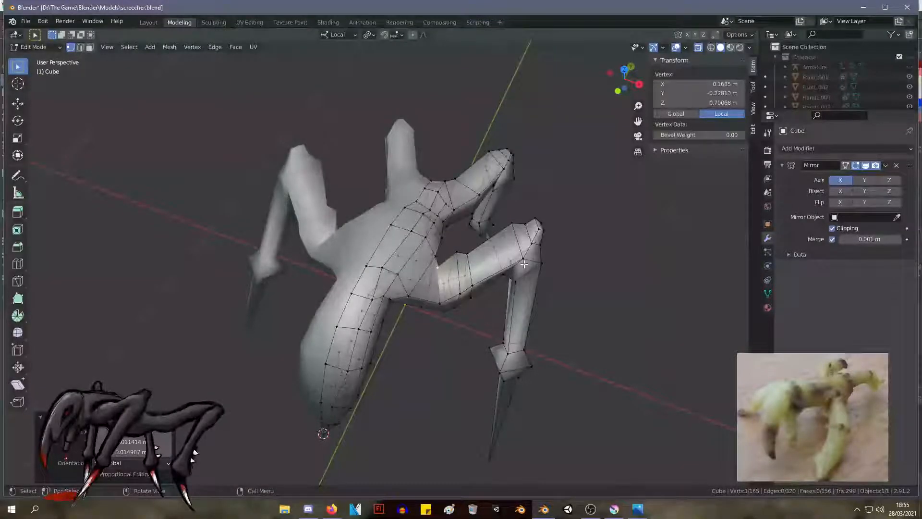
Step: Select the lower front edge of the shoulder and slide it along the surface towards the chest
{"action": "scroll", "coordinate": [362, 301], "scroll_direction": "up", "scroll_amount": 2}
{"action": "middle_click_drag", "start_coordinate": [362, 301], "coordinate": [443, 257]}
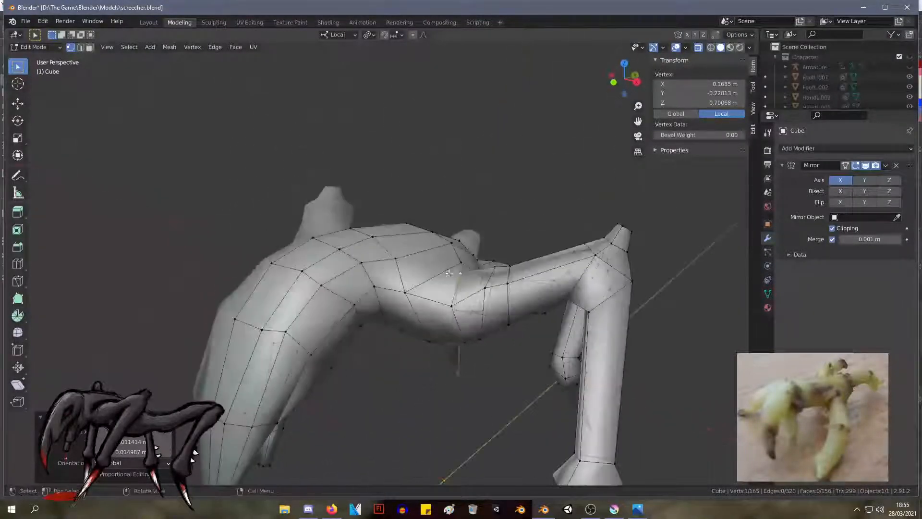
{"action": "left_click", "coordinate": [453, 307], "text": "shift"}
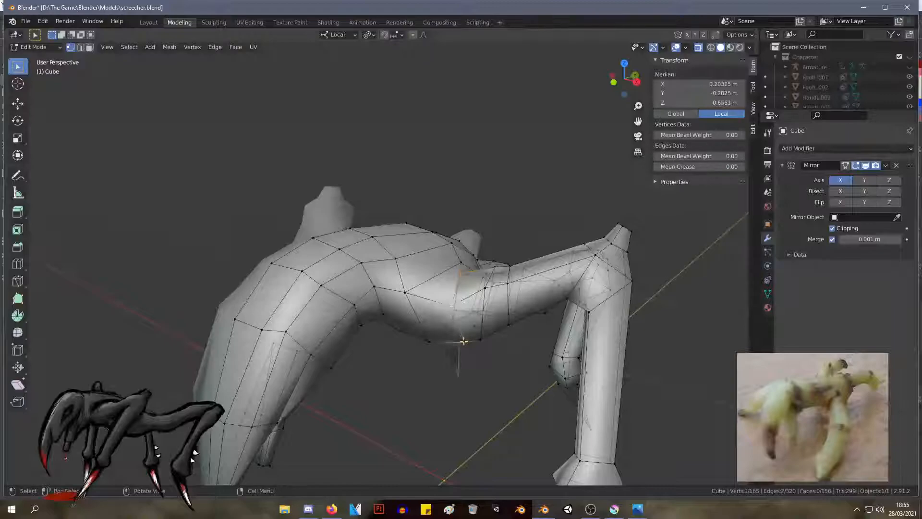
{"action": "key", "text": "g"}
{"action": "key", "text": "g"}
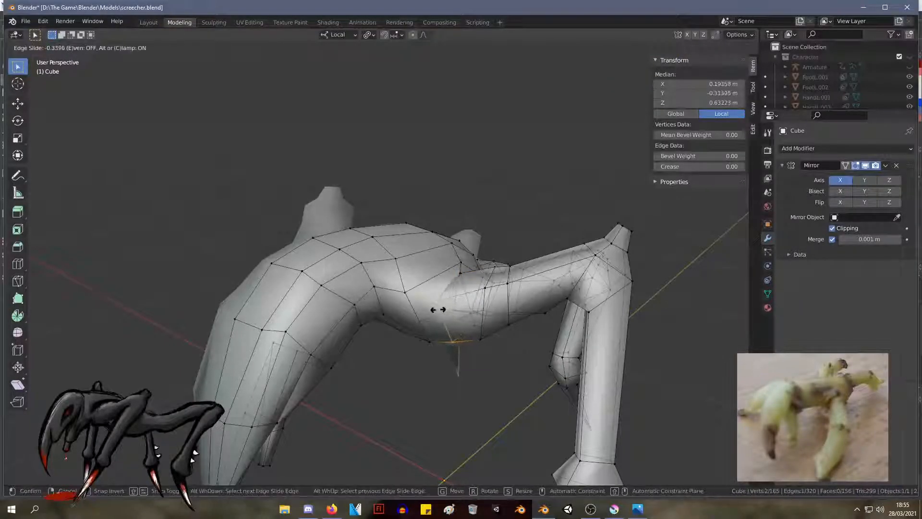
{"action": "left_click", "coordinate": [439, 310]}
Step: Add a neighbouring vertex beneath the shoulder to the selection and shift the selected vertices slightly
{"action": "middle_click_drag", "start_coordinate": [439, 312], "coordinate": [459, 231]}
{"action": "left_click_drag", "start_coordinate": [471, 245], "coordinate": [475, 257], "text": "shift"}
{"action": "key", "text": "g"}
{"action": "left_click", "coordinate": [481, 264]}
{"action": "key", "text": "g"}
{"action": "left_click", "coordinate": [482, 267]}
Step: Select the knee joint vertices at the top of the front leg and move the knee to reshape the upper segment
{"action": "middle_click_drag", "start_coordinate": [551, 206], "coordinate": [369, 192]}
{"action": "left_click_drag", "start_coordinate": [295, 395], "coordinate": [296, 396]}
{"action": "middle_click_drag", "start_coordinate": [296, 396], "coordinate": [512, 360]}
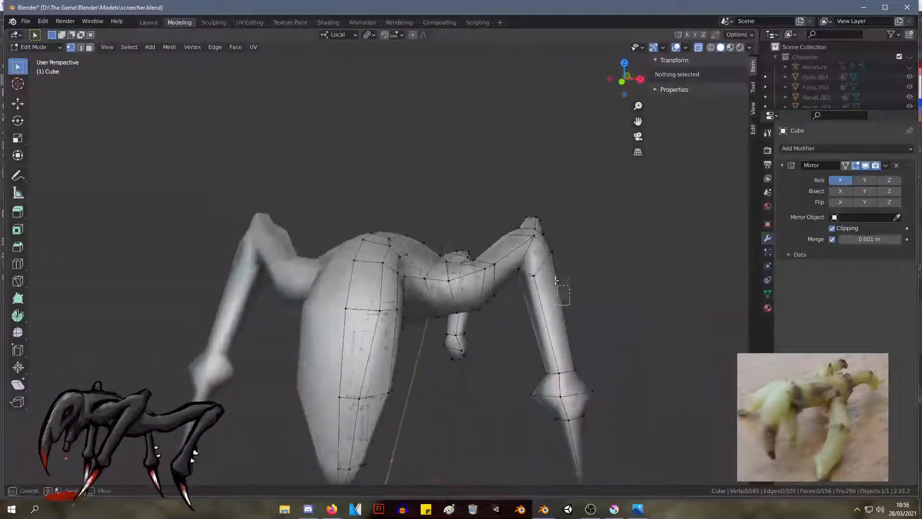
{"action": "left_click_drag", "start_coordinate": [512, 195], "coordinate": [512, 195]}
{"action": "middle_click_drag", "start_coordinate": [586, 267], "coordinate": [485, 294]}
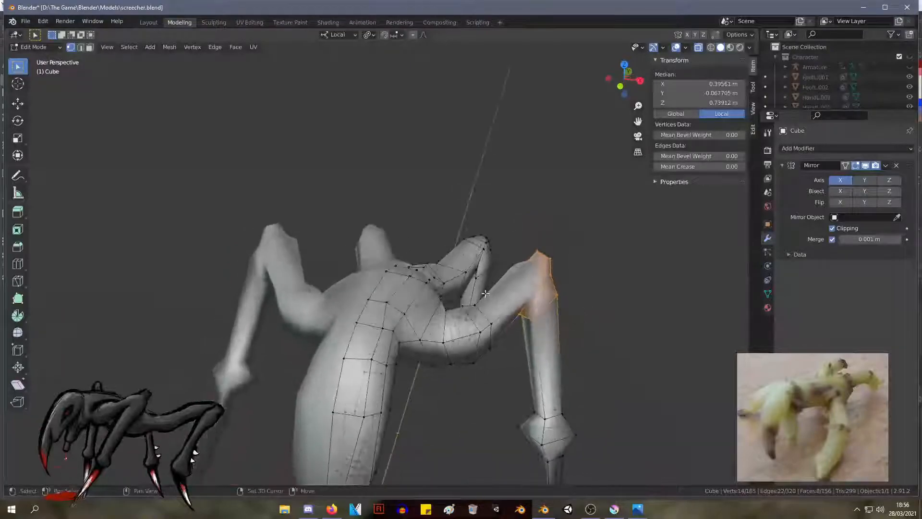
{"action": "left_click", "coordinate": [517, 263], "text": "shift"}
{"action": "middle_click_drag", "start_coordinate": [515, 263], "coordinate": [514, 307]}
{"action": "key", "text": "g"}
{"action": "left_click", "coordinate": [342, 292]}
{"action": "key", "text": "g"}
{"action": "left_click", "coordinate": [370, 206]}
Step: Move the rear vertex on top of the front leg's upper segment slightly back and the opposite front vertex slightly forward
{"action": "left_click", "coordinate": [406, 272]}
{"action": "key", "text": "g"}
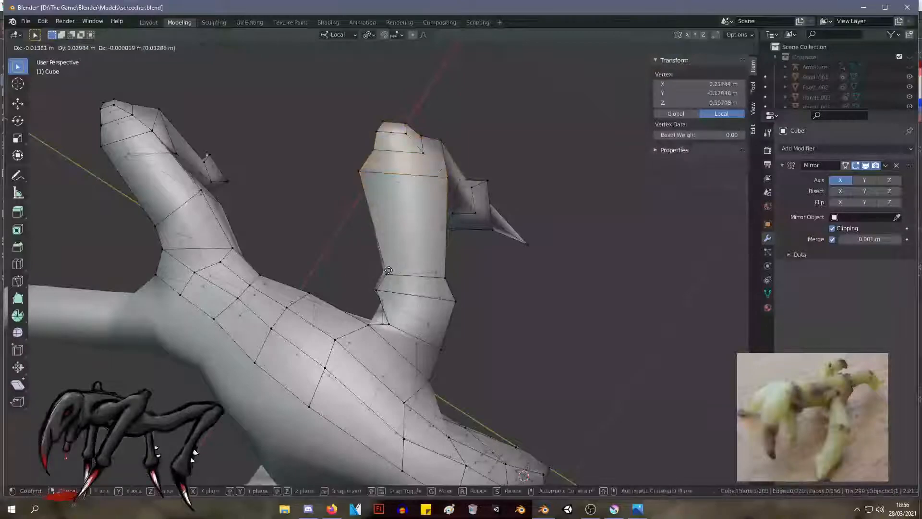
{"action": "left_click", "coordinate": [447, 275]}
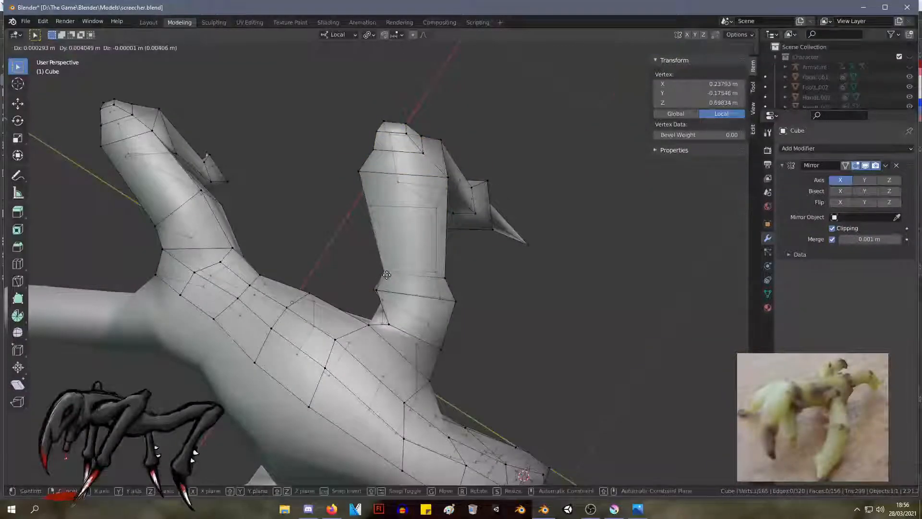
{"action": "left_click", "coordinate": [443, 277]}
{"action": "key", "text": "g"}
{"action": "left_click", "coordinate": [451, 275]}
Step: Try to slide a vertex of the front leg's upper segment along its edge, and undo the change
{"action": "middle_click_drag", "start_coordinate": [459, 234], "coordinate": [637, 105]}
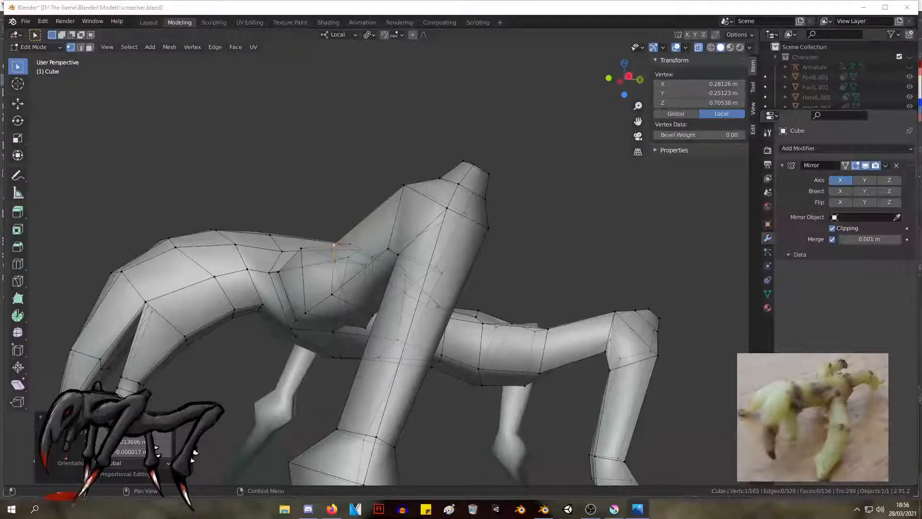
{"action": "middle_click_drag", "start_coordinate": [610, 258], "coordinate": [437, 322]}
{"action": "key", "text": "g"}
{"action": "key", "text": "g"}
{"action": "left_click", "coordinate": [358, 272]}
{"action": "middle_click_drag", "start_coordinate": [359, 272], "coordinate": [398, 136]}
{"action": "key", "text": "ctrl+z"}
Step: Slide the vertex on the underside of the front leg's upper segment along its edge
{"action": "middle_click_drag", "start_coordinate": [412, 186], "coordinate": [394, 301]}
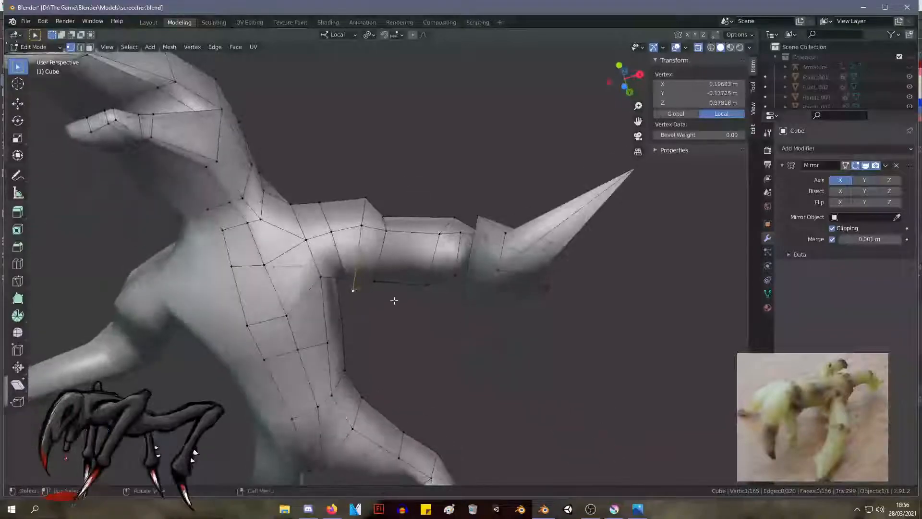
{"action": "key", "text": "g"}
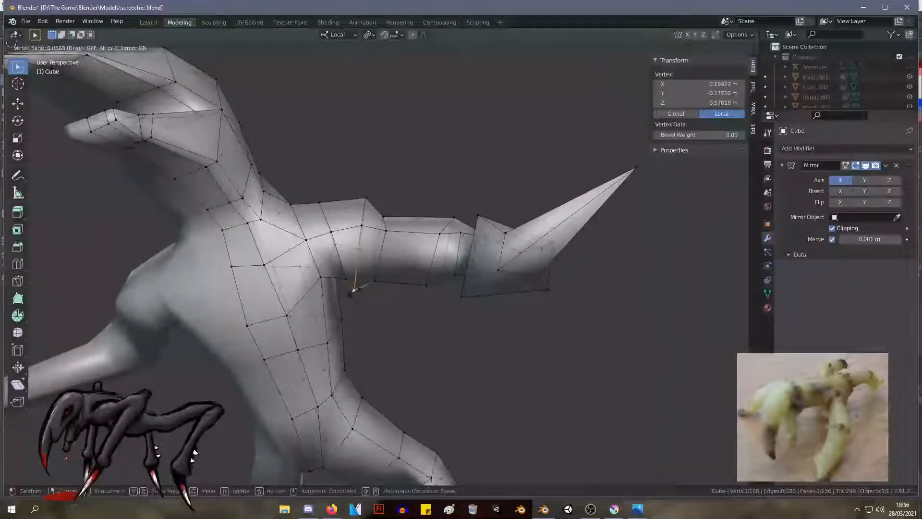
{"action": "key", "text": "g"}
{"action": "left_click", "coordinate": [357, 277]}
Step: Move two vertices on the rear side of the front leg near the shoulder slightly
{"action": "middle_click_drag", "start_coordinate": [357, 277], "coordinate": [486, 255]}
{"action": "key", "text": "g"}
{"action": "left_click", "coordinate": [398, 284]}
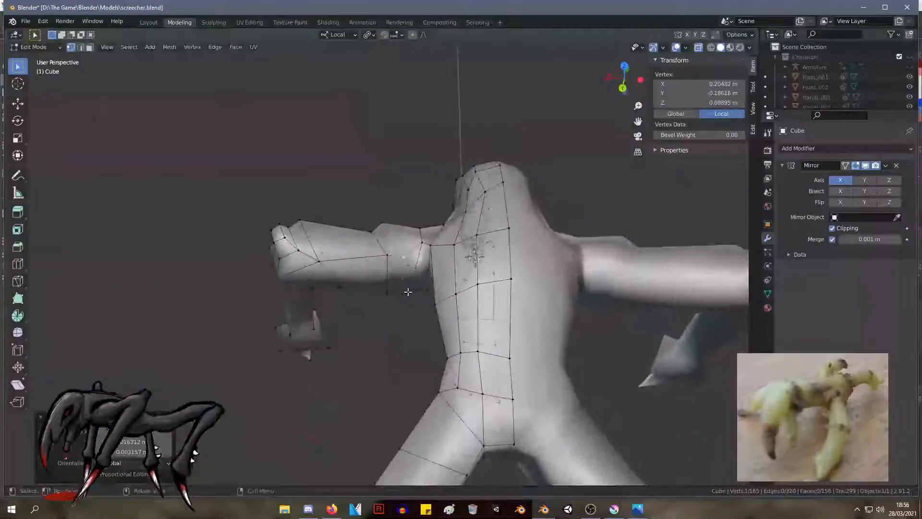
{"action": "left_click", "coordinate": [405, 296]}
{"action": "key", "text": "g"}
{"action": "left_click", "coordinate": [408, 299]}
Step: Move the top rear shoulder vertex about 0.037 m back along the torso
{"action": "middle_click_drag", "start_coordinate": [409, 298], "coordinate": [371, 226]}
{"action": "left_click", "coordinate": [372, 226]}
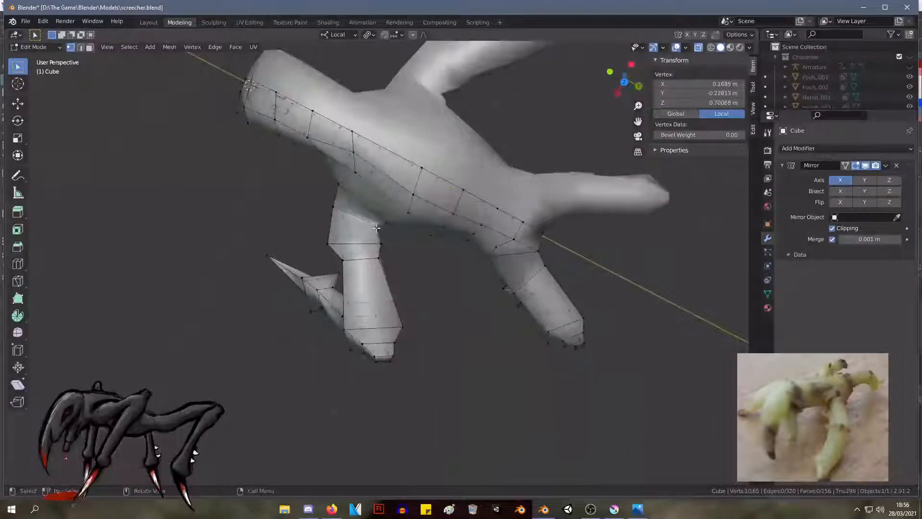
{"action": "key", "text": "g"}
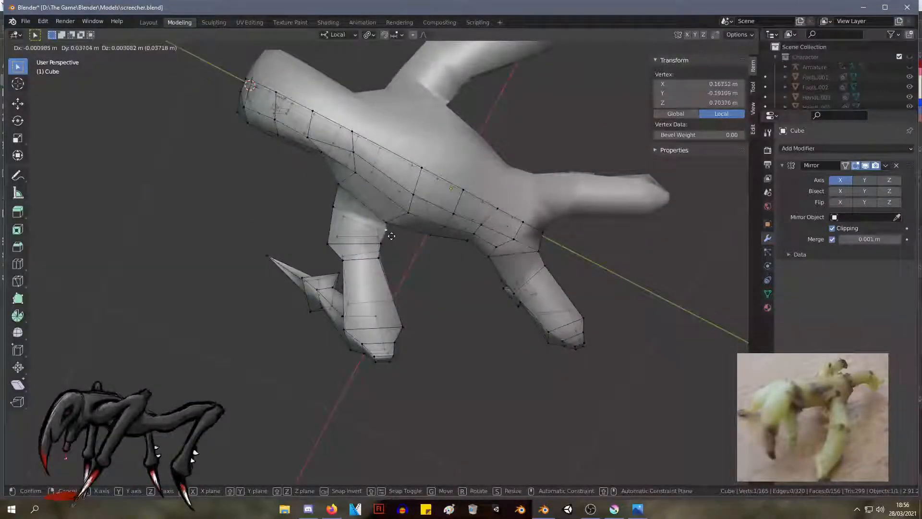
{"action": "left_click", "coordinate": [392, 236]}
Step: Try to move the front leg beyond the shoulder about 0.018 m towards the head, and undo the move
{"action": "middle_click_drag", "start_coordinate": [400, 241], "coordinate": [410, 354]}
{"action": "left_click_drag", "start_coordinate": [309, 255], "coordinate": [306, 252]}
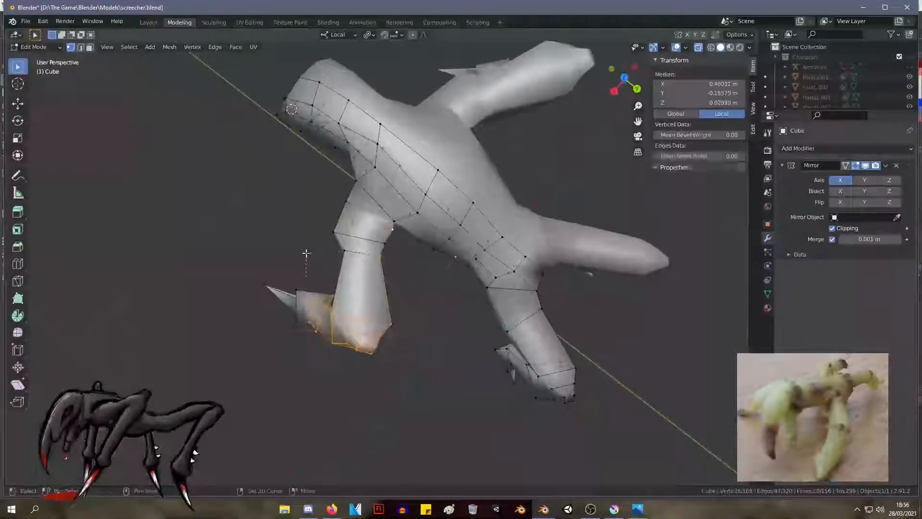
{"action": "left_click_drag", "start_coordinate": [370, 372], "coordinate": [253, 273], "text": "shift"}
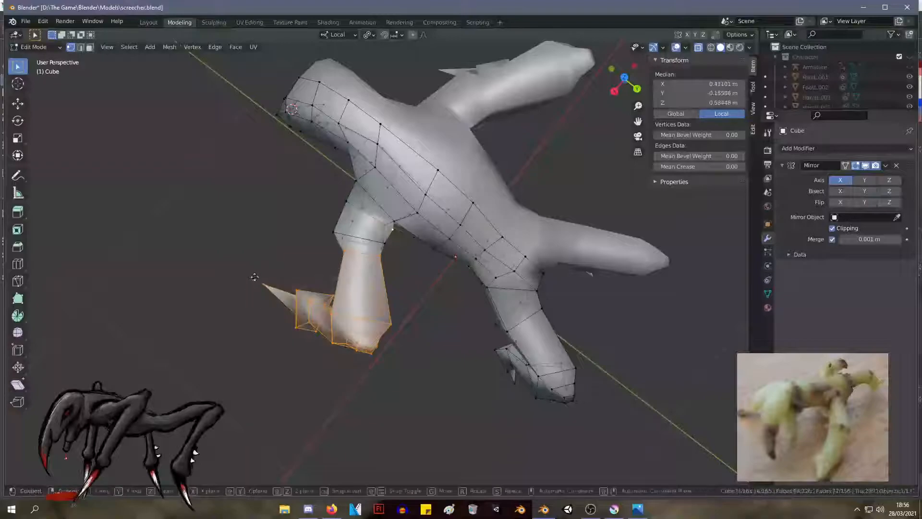
{"action": "key", "text": "g"}
{"action": "left_click", "coordinate": [247, 275]}
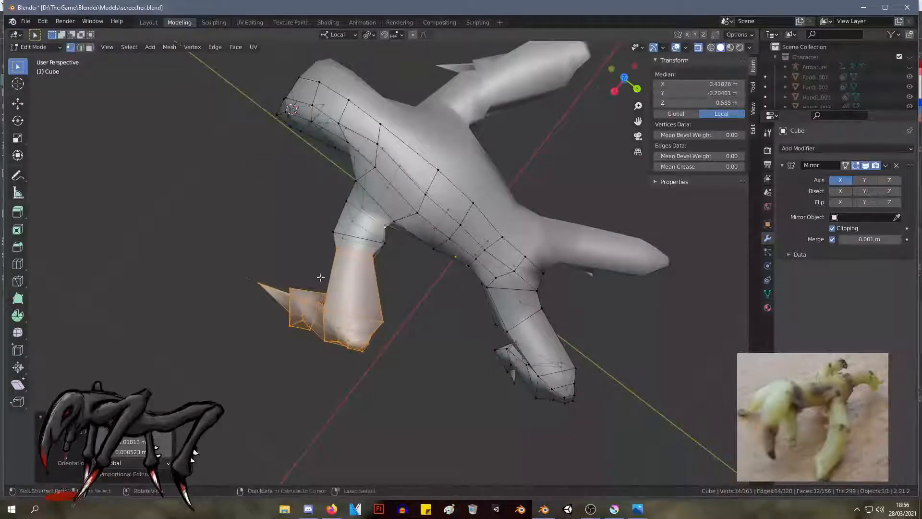
{"action": "key", "text": "ctrl+z"}
Step: Select the front leg from the upper segment outward to the claw and move it slightly
{"action": "left_click", "coordinate": [396, 332]}
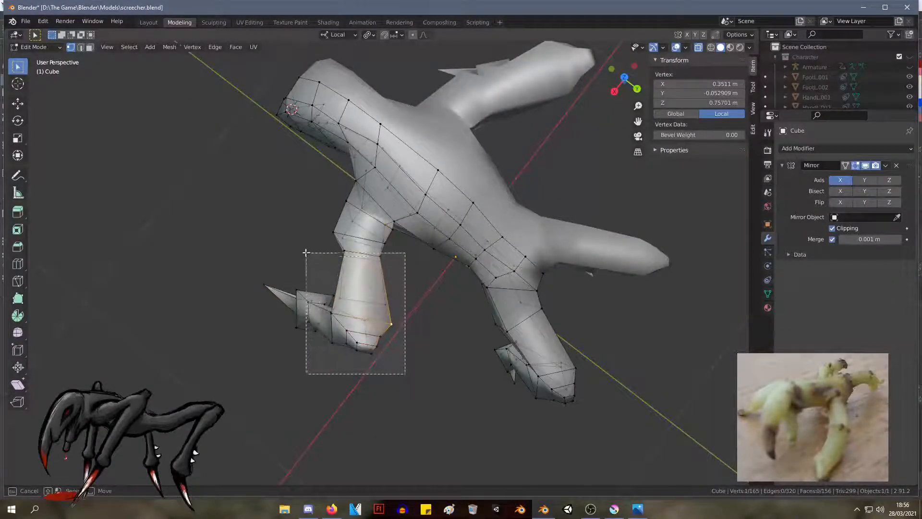
{"action": "left_click_drag", "start_coordinate": [303, 248], "coordinate": [303, 248]}
{"action": "left_click_drag", "start_coordinate": [377, 370], "coordinate": [247, 273], "text": "shift"}
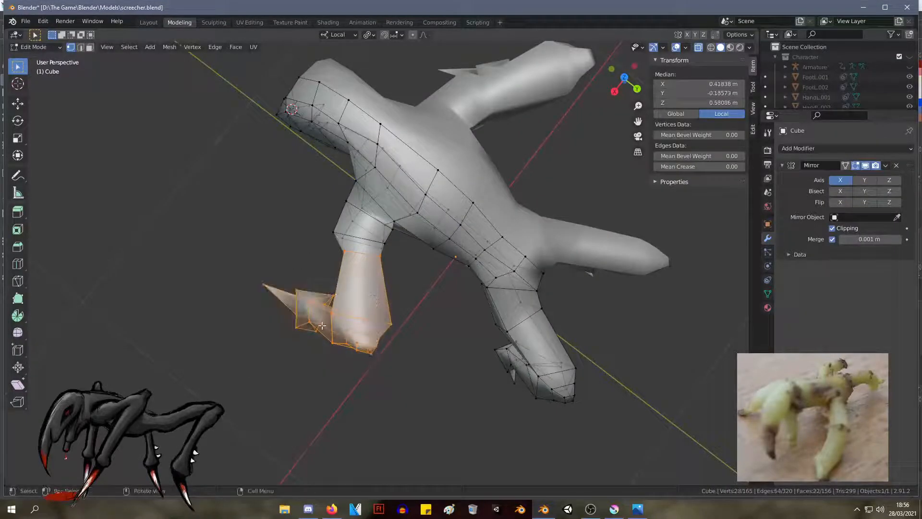
{"action": "key", "text": "g"}
{"action": "left_click", "coordinate": [313, 318]}
Step: Scale the edge loop around the front leg's upper segment near the shoulder to 0.872
{"action": "middle_click_drag", "start_coordinate": [314, 318], "coordinate": [516, 255]}
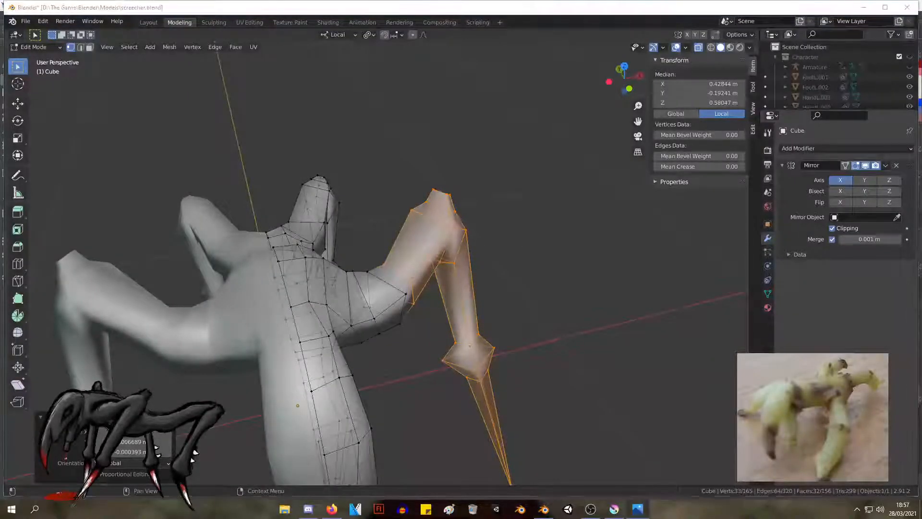
{"action": "middle_click_drag", "start_coordinate": [479, 284], "coordinate": [379, 263]}
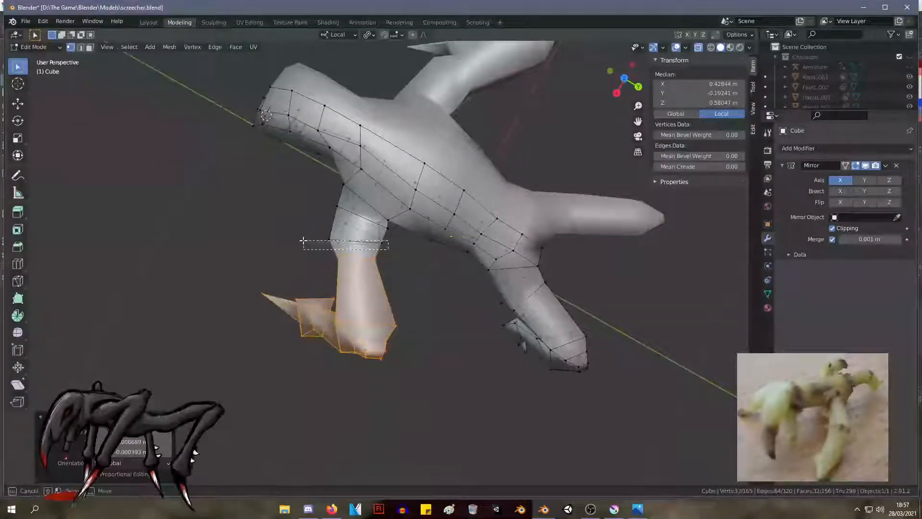
{"action": "left_click_drag", "start_coordinate": [305, 240], "coordinate": [322, 239]}
{"action": "left_click", "coordinate": [346, 245]}
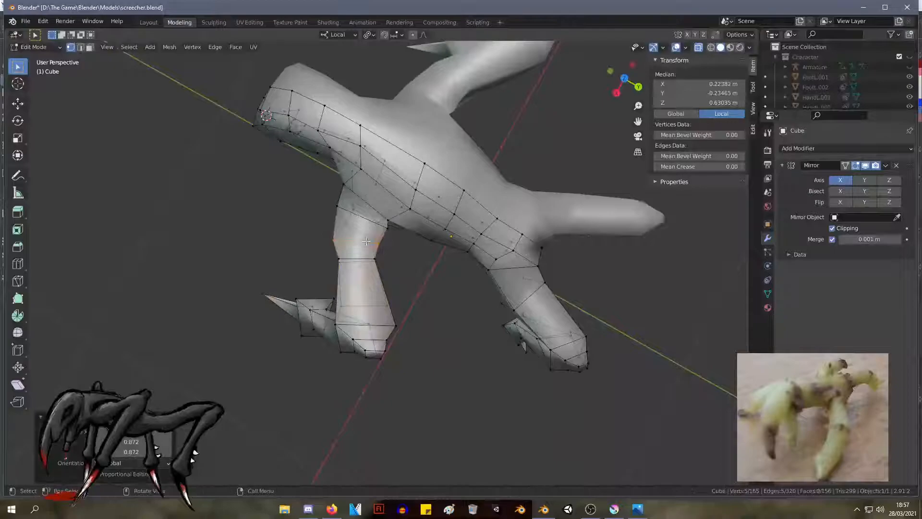
Step: Reposition the vertices on the front and rear sides of the front leg closest to the shoulder
{"action": "left_click", "coordinate": [389, 228]}
{"action": "key", "text": "g"}
{"action": "left_click", "coordinate": [383, 226]}
{"action": "left_click", "coordinate": [339, 209]}
{"action": "key", "text": "g"}
{"action": "left_click", "coordinate": [336, 212]}
{"action": "middle_click_drag", "start_coordinate": [351, 215], "coordinate": [527, 66]}
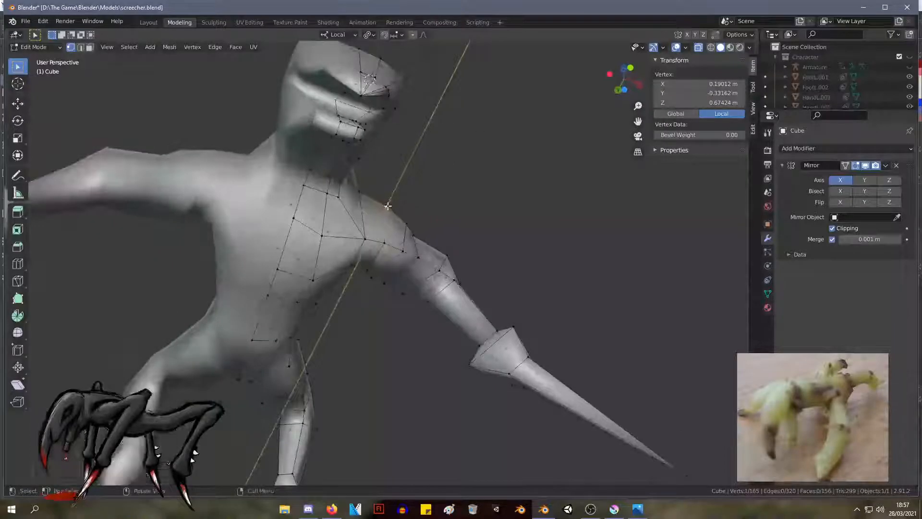
{"action": "key", "text": "g"}
{"action": "left_click", "coordinate": [385, 210]}
Step: Move two vertices where the front leg joins the torso slightly to smooth the shoulder
{"action": "middle_click_drag", "start_coordinate": [384, 210], "coordinate": [266, 341]}
{"action": "middle_click_drag", "start_coordinate": [375, 262], "coordinate": [286, 197]}
{"action": "scroll", "coordinate": [382, 253], "scroll_direction": "up", "scroll_amount": 4}
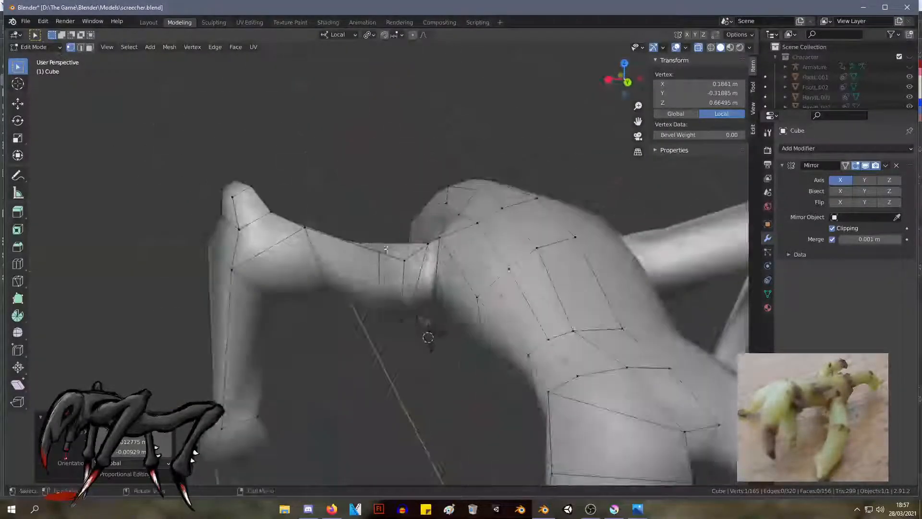
{"action": "left_click", "coordinate": [426, 245]}
{"action": "key", "text": "g"}
{"action": "left_click", "coordinate": [422, 245]}
{"action": "middle_click_drag", "start_coordinate": [422, 249], "coordinate": [670, 270]}
{"action": "left_click", "coordinate": [303, 279]}
{"action": "key", "text": "g"}
{"action": "left_click", "coordinate": [304, 262]}
Step: Move three neighbouring vertices on the front leg's upper segment beside the shoulder slightly
{"action": "middle_click_drag", "start_coordinate": [353, 269], "coordinate": [422, 114]}
{"action": "left_click", "coordinate": [435, 260]}
{"action": "key", "text": "g"}
{"action": "left_click", "coordinate": [436, 253]}
{"action": "left_click", "coordinate": [428, 274]}
{"action": "key", "text": "g"}
{"action": "left_click", "coordinate": [437, 268]}
{"action": "left_click", "coordinate": [416, 272]}
{"action": "key", "text": "g"}
{"action": "left_click", "coordinate": [413, 269]}
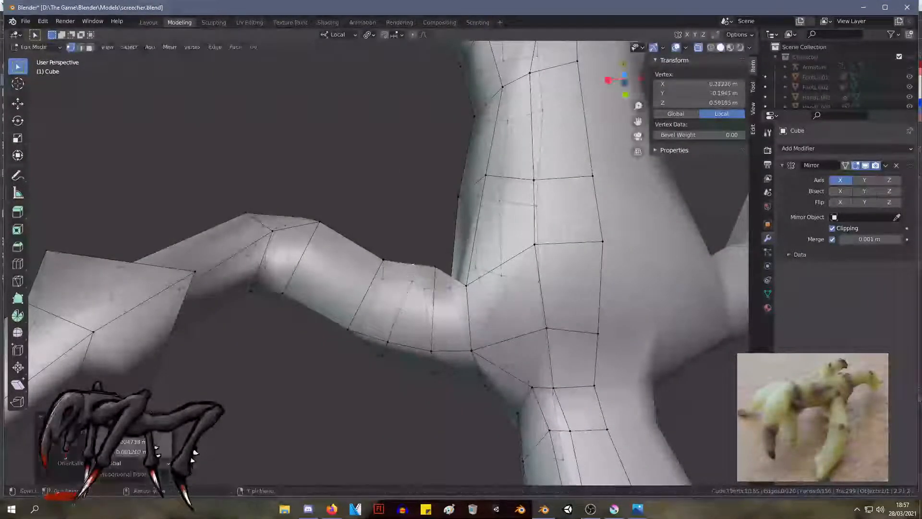
Step: Adjust the individual vertices along the rear upper edge of the front leg's upper segment near the shoulder
{"action": "left_click", "coordinate": [412, 283]}
{"action": "key", "text": "g"}
{"action": "left_click", "coordinate": [408, 284]}
{"action": "middle_click_drag", "start_coordinate": [410, 285], "coordinate": [365, 268]}
{"action": "key", "text": "g"}
{"action": "left_click", "coordinate": [365, 265]}
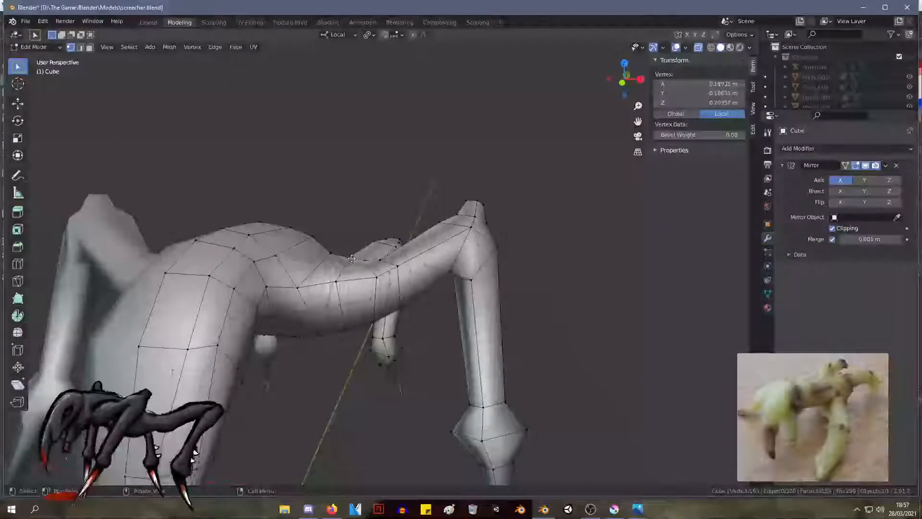
{"action": "key", "text": "g"}
{"action": "left_click", "coordinate": [363, 259]}
{"action": "left_click", "coordinate": [364, 260]}
{"action": "key", "text": "g"}
{"action": "left_click", "coordinate": [364, 264]}
Step: Select the vertices on the front side and top of the front leg's upper segment and move them slightly
{"action": "middle_click_drag", "start_coordinate": [364, 265], "coordinate": [252, 378]}
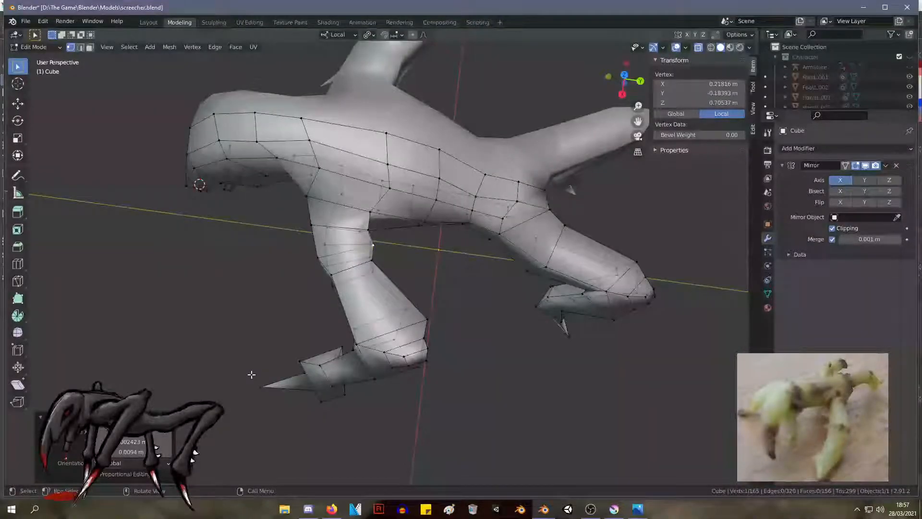
{"action": "left_click_drag", "start_coordinate": [345, 296], "coordinate": [287, 219]}
{"action": "key", "text": "g"}
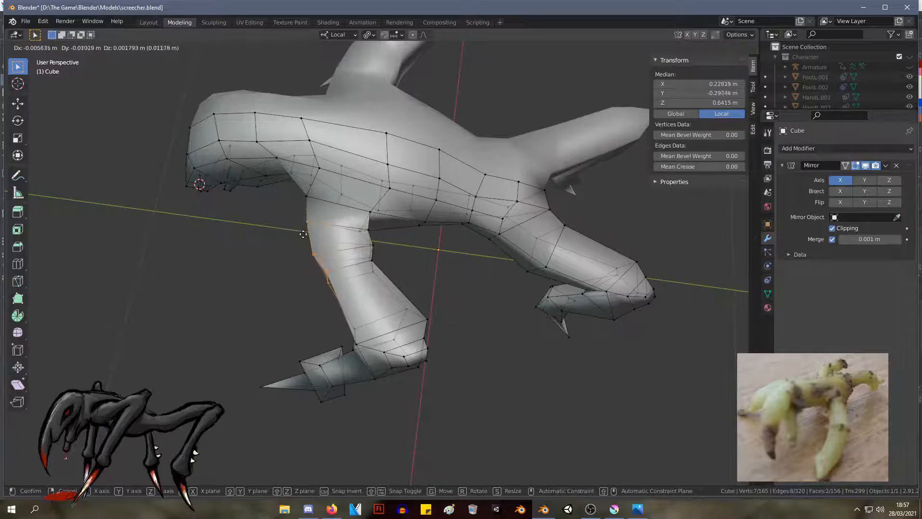
{"action": "left_click", "coordinate": [310, 239]}
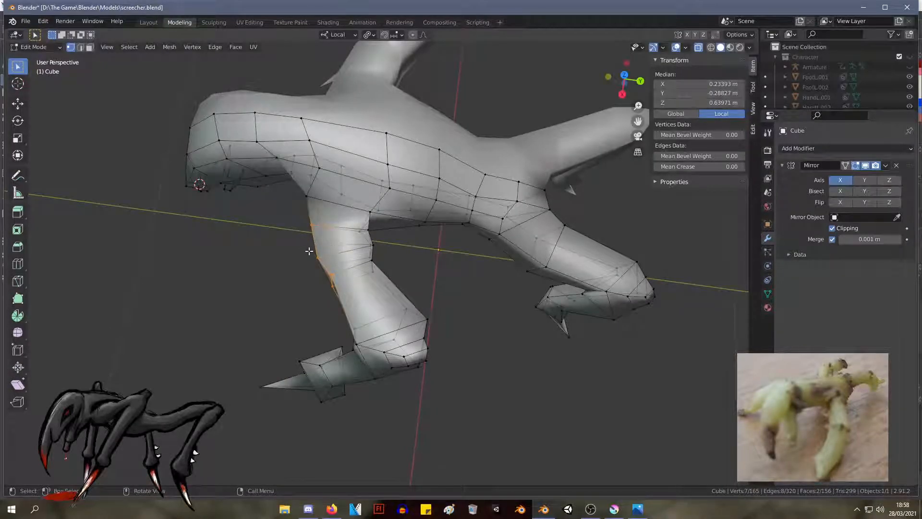
{"action": "middle_click_drag", "start_coordinate": [309, 251], "coordinate": [361, 269]}
{"action": "scroll", "coordinate": [355, 284], "scroll_direction": "up", "scroll_amount": 4}
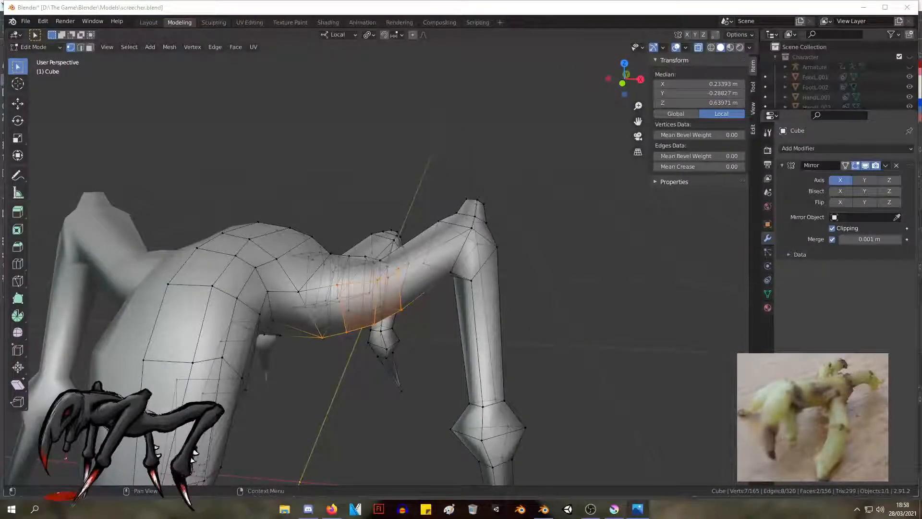
{"action": "middle_click_drag", "start_coordinate": [325, 242], "coordinate": [375, 264]}
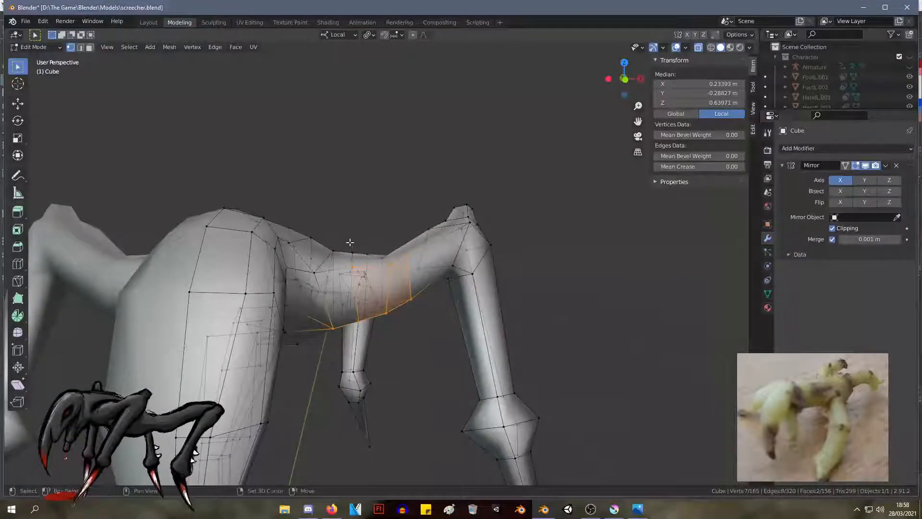
{"action": "key", "text": "g"}
{"action": "right_click", "coordinate": [390, 253]}
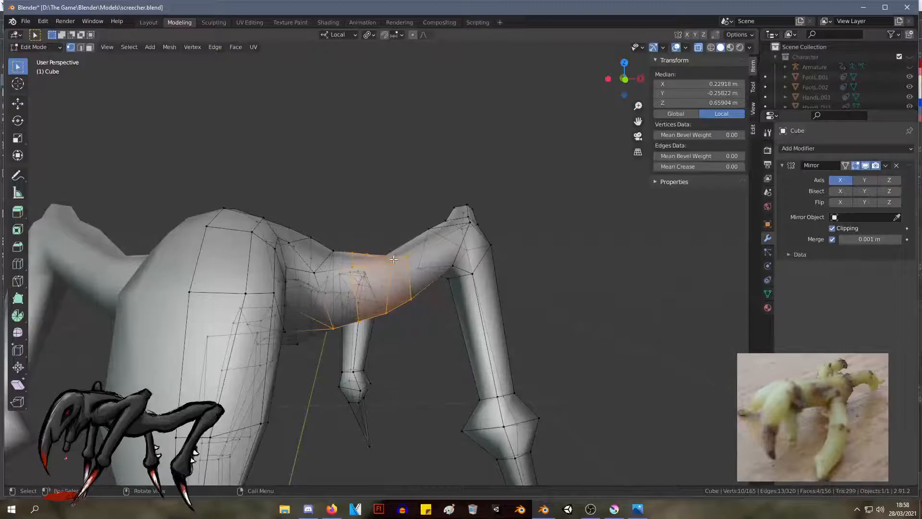
{"action": "key", "text": "g"}
{"action": "left_click", "coordinate": [392, 253]}
Step: Try to move the front leg's knee vertices about 0.026 m towards the head, and undo the moves
{"action": "middle_click_drag", "start_coordinate": [391, 253], "coordinate": [338, 411]}
{"action": "left_click", "coordinate": [364, 306]}
{"action": "middle_click_drag", "start_coordinate": [448, 366], "coordinate": [470, 387]}
{"action": "left_click_drag", "start_coordinate": [464, 379], "coordinate": [345, 301], "text": "shift"}
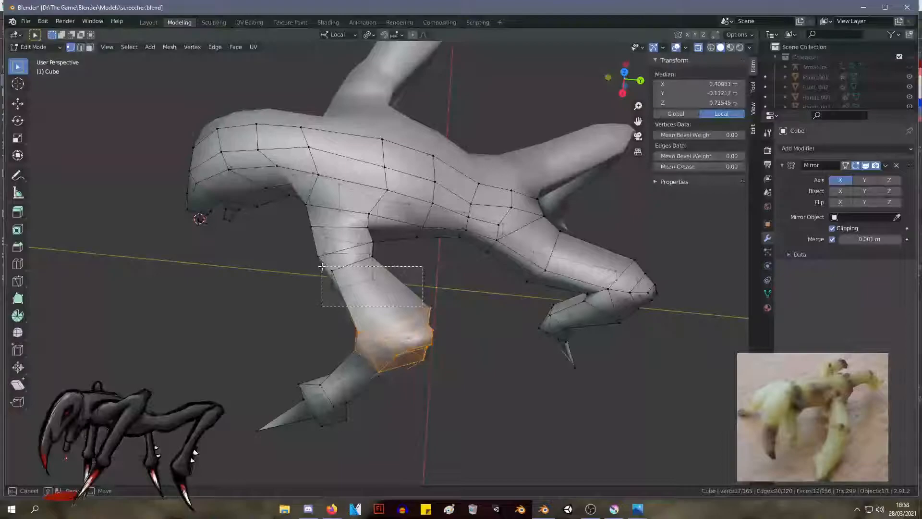
{"action": "middle_click_drag", "start_coordinate": [435, 336], "coordinate": [588, 247]}
{"action": "key", "text": "g"}
{"action": "left_click", "coordinate": [474, 323]}
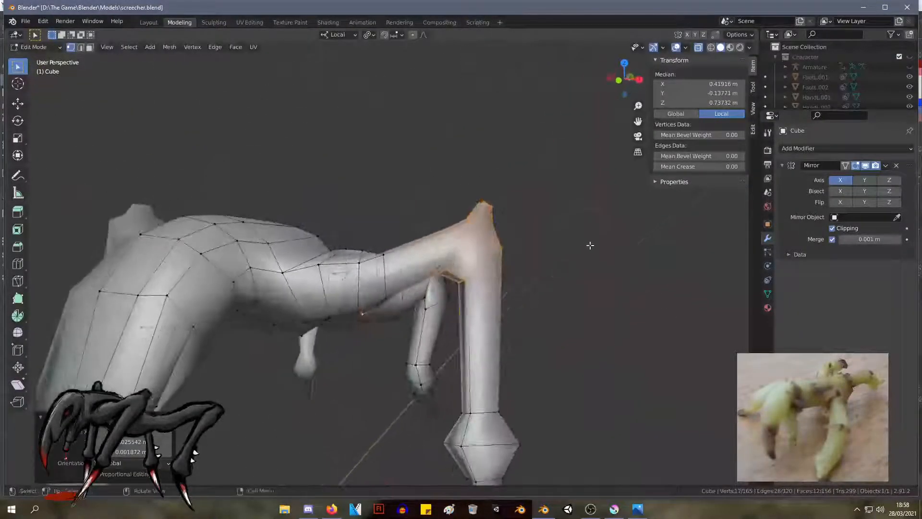
{"action": "key", "text": "g"}
{"action": "left_click", "coordinate": [580, 256]}
{"action": "key", "text": "ctrl+z"}
{"action": "key", "text": "ctrl+z"}
{"action": "key", "text": "ctrl+z"}
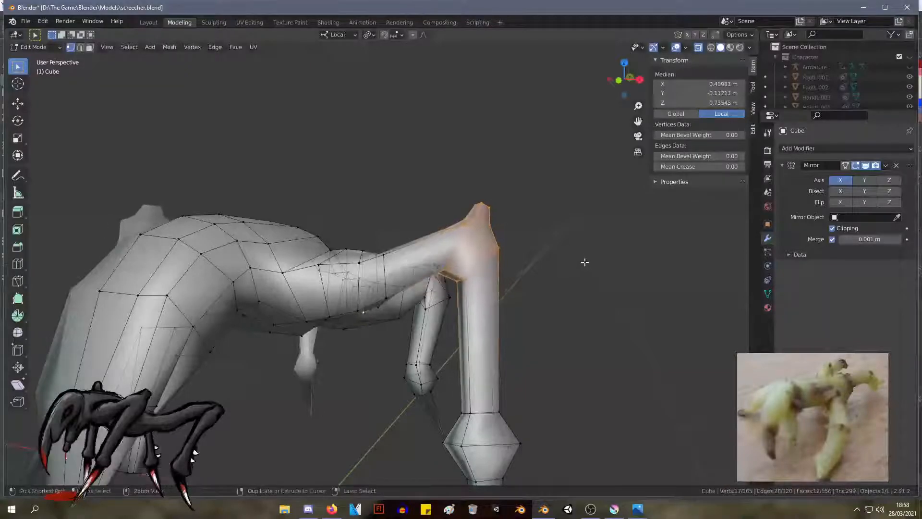
Step: Lower the front leg's knee about 0.02 m and nudge the neighbouring leg vertices, leaving nothing selected
{"action": "middle_click_drag", "start_coordinate": [550, 289], "coordinate": [531, 319]}
{"action": "left_click_drag", "start_coordinate": [525, 313], "coordinate": [418, 165]}
{"action": "key", "text": "g"}
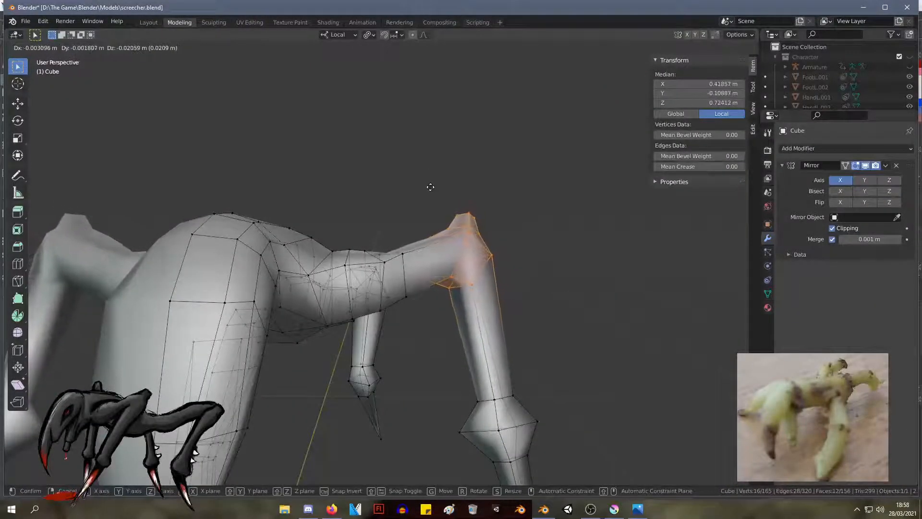
{"action": "left_click", "coordinate": [436, 189]}
{"action": "middle_click_drag", "start_coordinate": [515, 221], "coordinate": [497, 261]}
{"action": "key", "text": "g"}
{"action": "left_click", "coordinate": [382, 294]}
{"action": "key", "text": "g"}
{"action": "left_click", "coordinate": [484, 232]}
{"action": "left_click", "coordinate": [498, 260]}
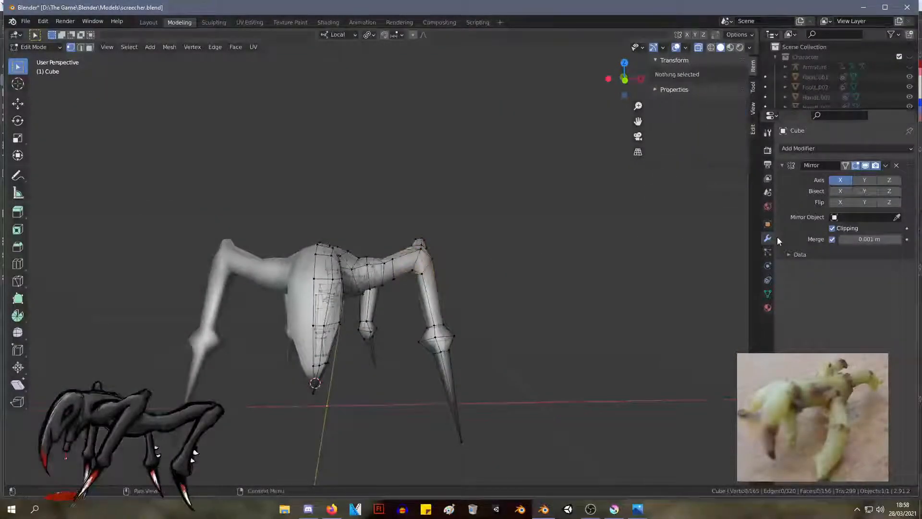
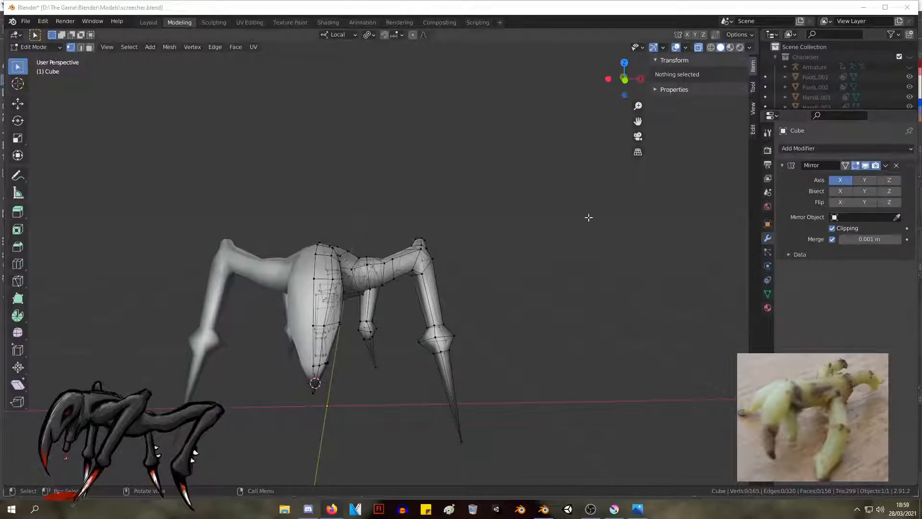
Step: Slide the rear vertex where the front leg meets the shoulder along its edge
{"action": "middle_click_drag", "start_coordinate": [424, 190], "coordinate": [261, 346]}
{"action": "scroll", "coordinate": [436, 201], "scroll_direction": "up", "scroll_amount": 3}
{"action": "left_click", "coordinate": [392, 257]}
{"action": "key", "text": "shift+v"}
{"action": "left_click", "coordinate": [390, 265]}
Step: Nudge two vertices on the front side and one on the rear side of the front leg's upper segment, and deselect
{"action": "key", "text": "g"}
{"action": "left_click", "coordinate": [269, 334]}
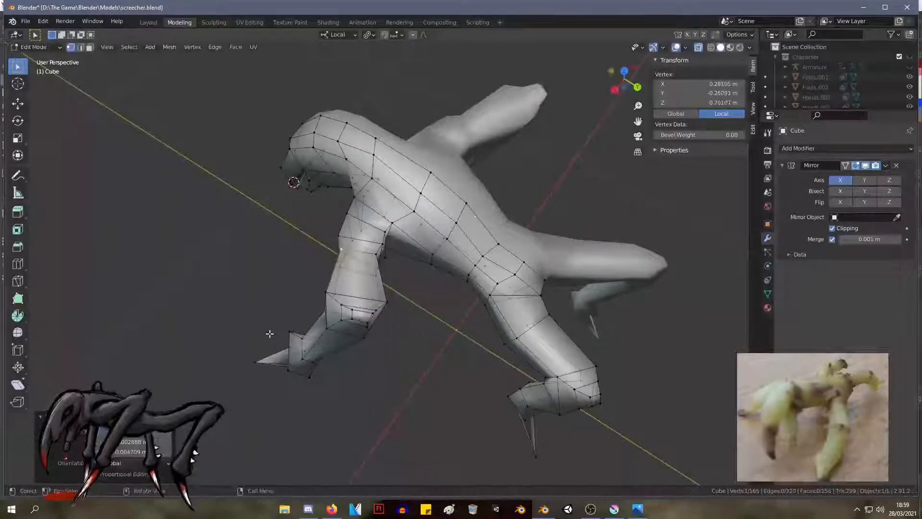
{"action": "key", "text": "g"}
{"action": "left_click", "coordinate": [345, 218]}
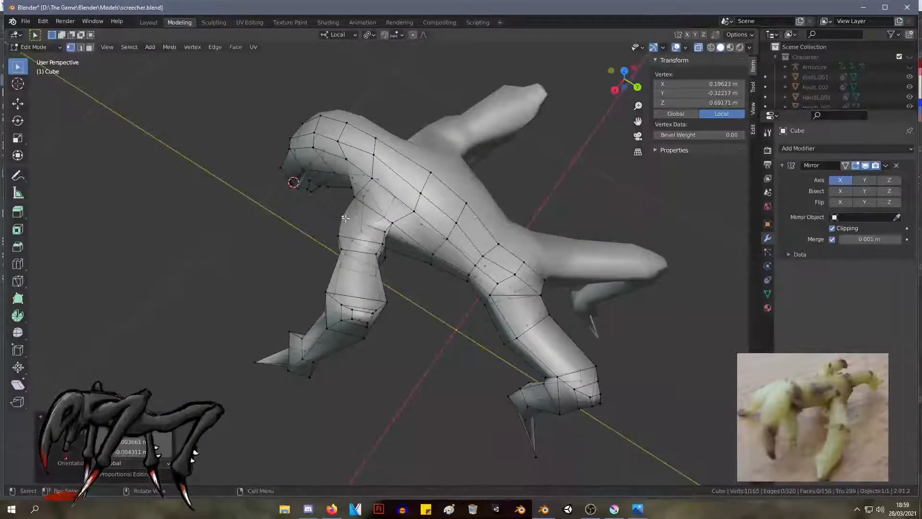
{"action": "key", "text": "g"}
{"action": "left_click", "coordinate": [391, 234]}
{"action": "middle_click_drag", "start_coordinate": [428, 236], "coordinate": [590, 148]}
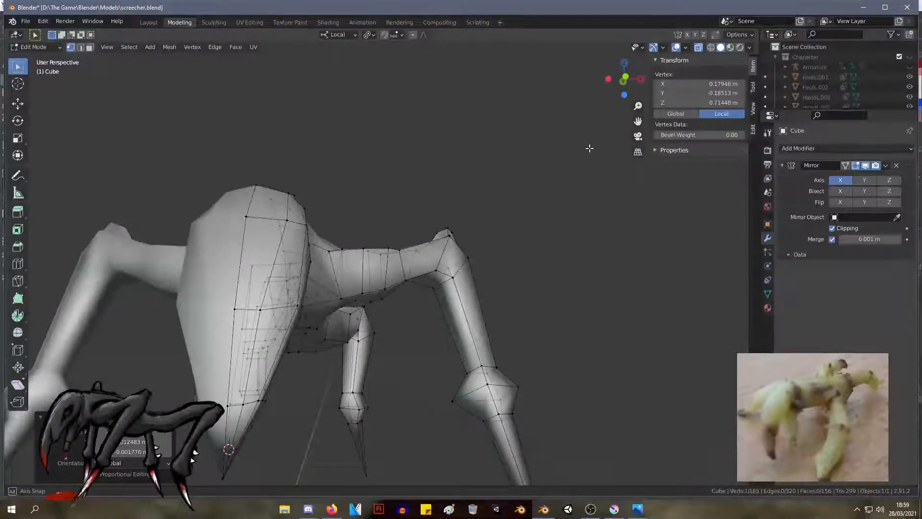
{"action": "middle_click_drag", "start_coordinate": [589, 148], "coordinate": [588, 156]}
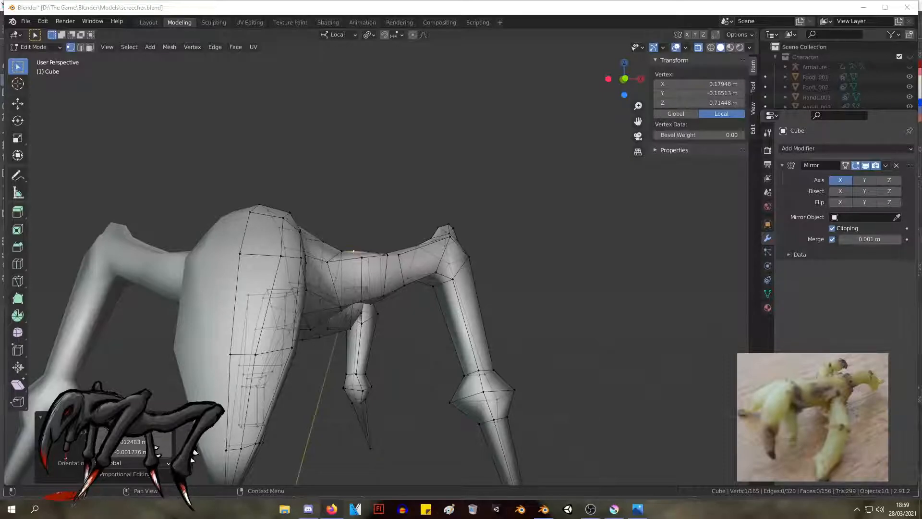
{"action": "left_click", "coordinate": [588, 217]}
{"action": "middle_click_drag", "start_coordinate": [591, 218], "coordinate": [366, 217]}
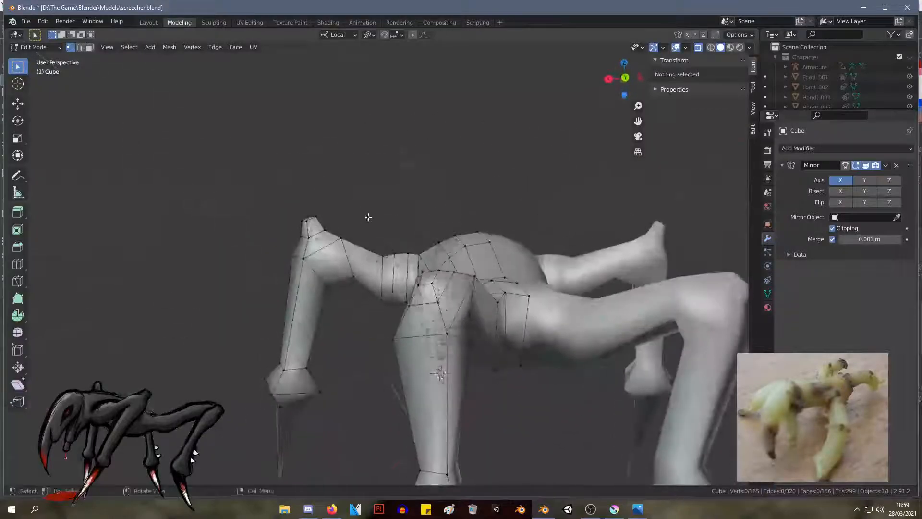
{"action": "scroll", "coordinate": [419, 225], "scroll_direction": "up", "scroll_amount": 3}
{"action": "middle_click_drag", "start_coordinate": [423, 239], "coordinate": [387, 232]}
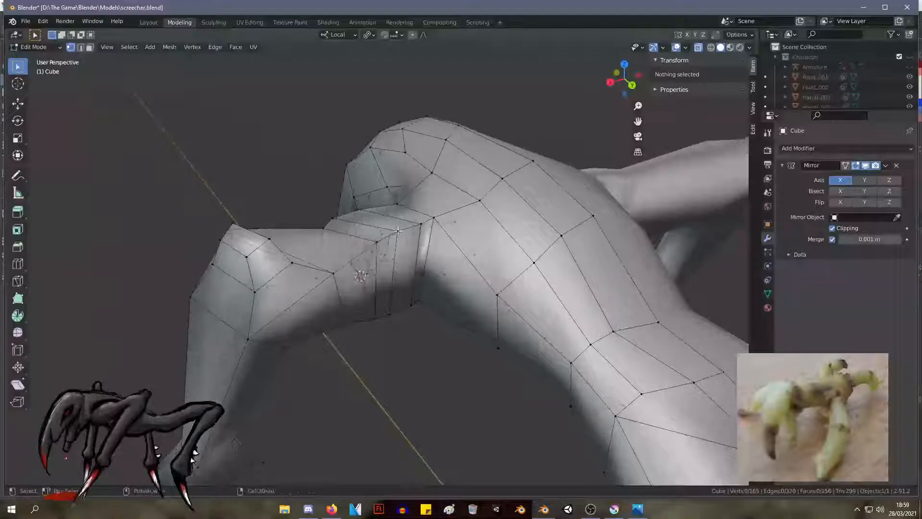
{"action": "left_click", "coordinate": [433, 218]}
{"action": "left_click", "coordinate": [422, 274], "text": "shift"}
{"action": "middle_click_drag", "start_coordinate": [425, 273], "coordinate": [543, 213]}
{"action": "key", "text": "g"}
{"action": "right_click", "coordinate": [534, 262]}
Step: Move the tip vertex of the front leg's claw about 0.02 m towards the rear
{"action": "scroll", "coordinate": [543, 213], "scroll_direction": "down", "scroll_amount": 3}
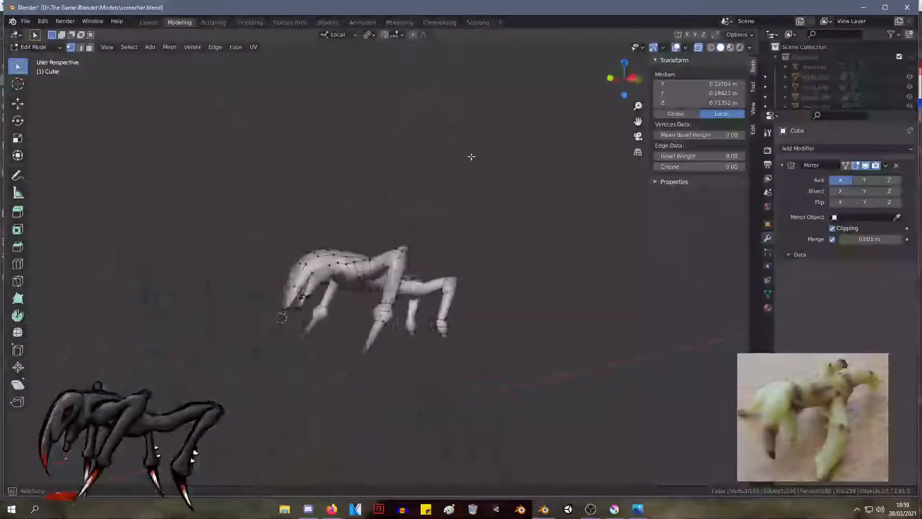
{"action": "middle_click_drag", "start_coordinate": [446, 163], "coordinate": [512, 173]}
{"action": "middle_click_drag", "start_coordinate": [602, 276], "coordinate": [657, 289]}
{"action": "middle_click_drag", "start_coordinate": [583, 385], "coordinate": [561, 393]}
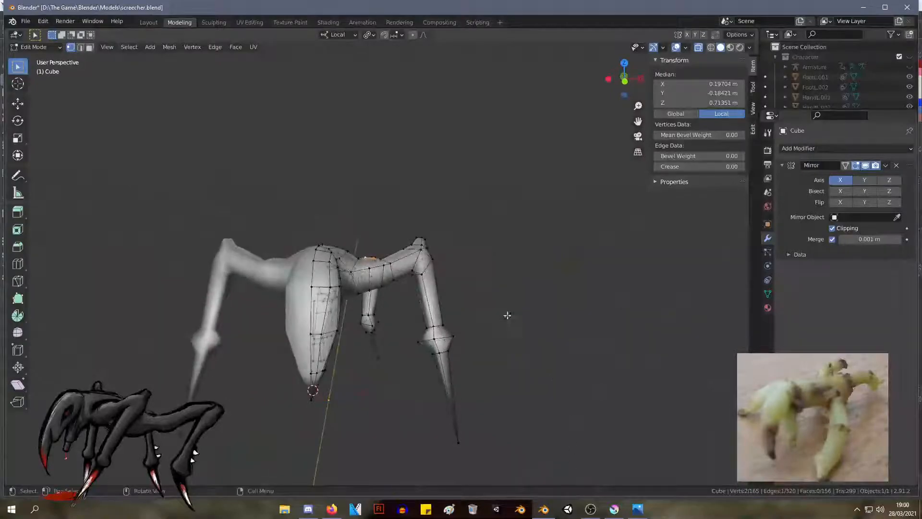
{"action": "middle_click_drag", "start_coordinate": [528, 283], "coordinate": [482, 284]}
{"action": "left_click", "coordinate": [401, 450]}
{"action": "key", "text": "g"}
{"action": "left_click", "coordinate": [413, 454]}
Step: In the right orthographic view, move the front and rear claw tips together about 0.015 m back and 0.015 m up
{"action": "middle_click_drag", "start_coordinate": [459, 384], "coordinate": [383, 367]}
{"action": "scroll", "coordinate": [452, 418], "scroll_direction": "down", "scroll_amount": 2}
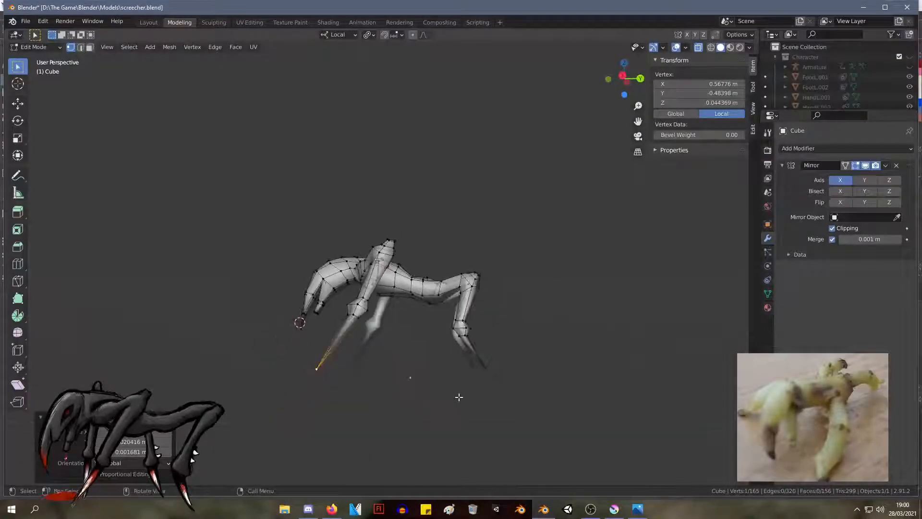
{"action": "key", "text": "KP_3"}
{"action": "left_click_drag", "start_coordinate": [516, 421], "coordinate": [302, 354]}
{"action": "key", "text": "g"}
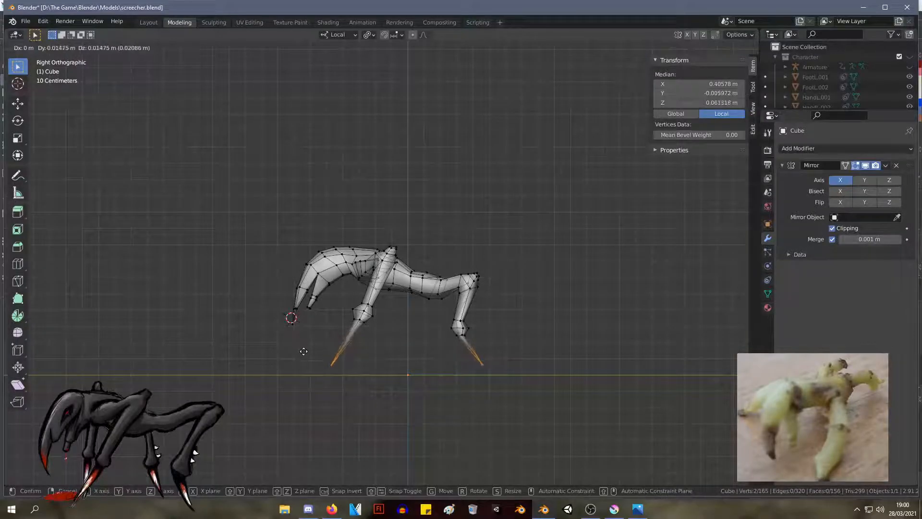
{"action": "left_click", "coordinate": [303, 351]}
Step: Move the whole mesh about 0.059 m down and 0.03 m forward so the claw tips rest on the ground line, and deselect
{"action": "left_click_drag", "start_coordinate": [563, 412], "coordinate": [222, 196]}
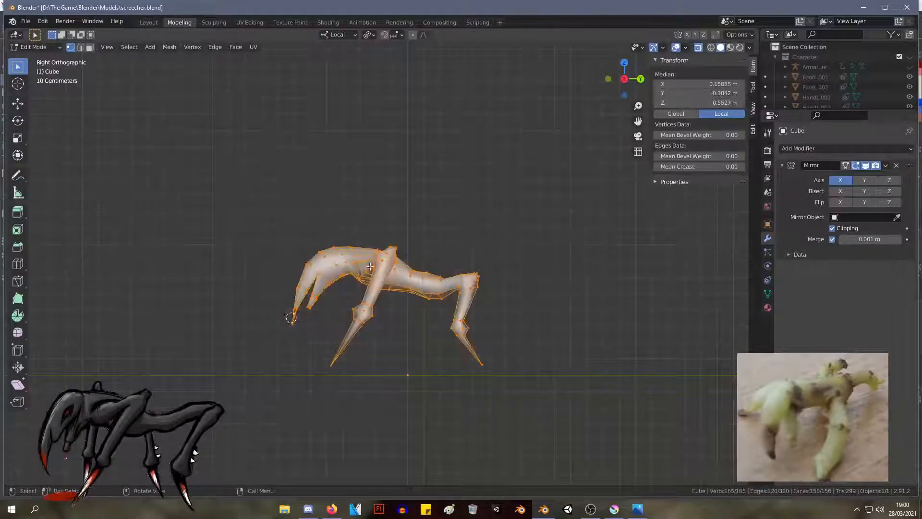
{"action": "key", "text": "g"}
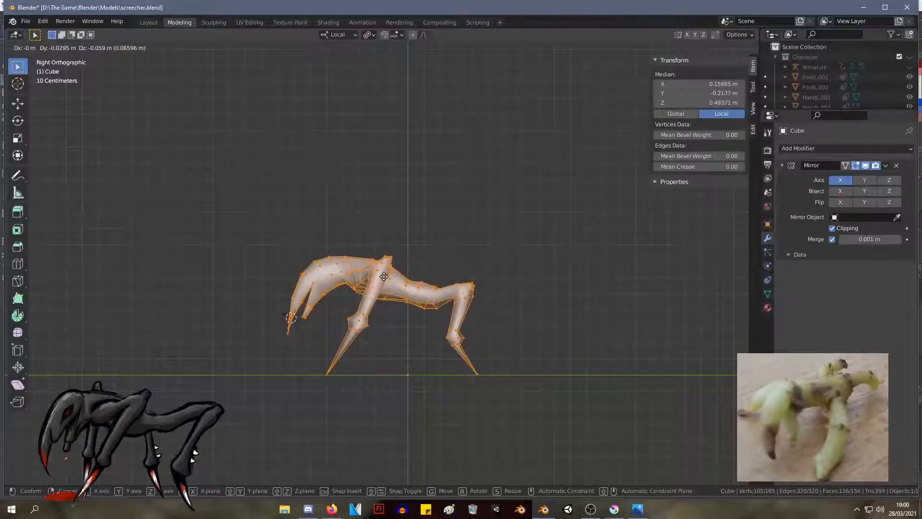
{"action": "left_click", "coordinate": [383, 276]}
{"action": "key", "text": "alt+a"}
Step: Return to Object Mode and apply the Mirror modifier to the screecher mesh
{"action": "key", "text": "Tab"}
{"action": "middle_click_drag", "start_coordinate": [442, 226], "coordinate": [602, 272]}
{"action": "left_click", "coordinate": [355, 280]}
{"action": "left_click", "coordinate": [885, 166]}
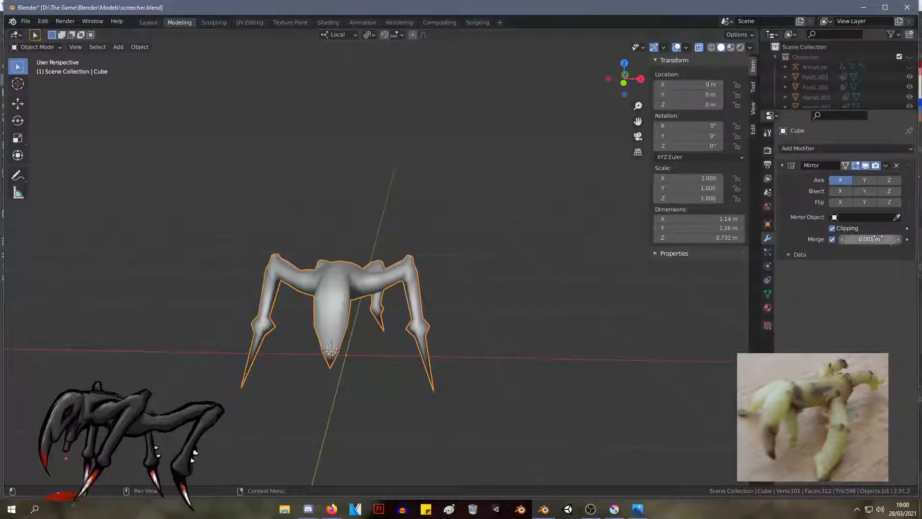
{"action": "left_click", "coordinate": [885, 166]}
{"action": "left_click", "coordinate": [865, 178]}
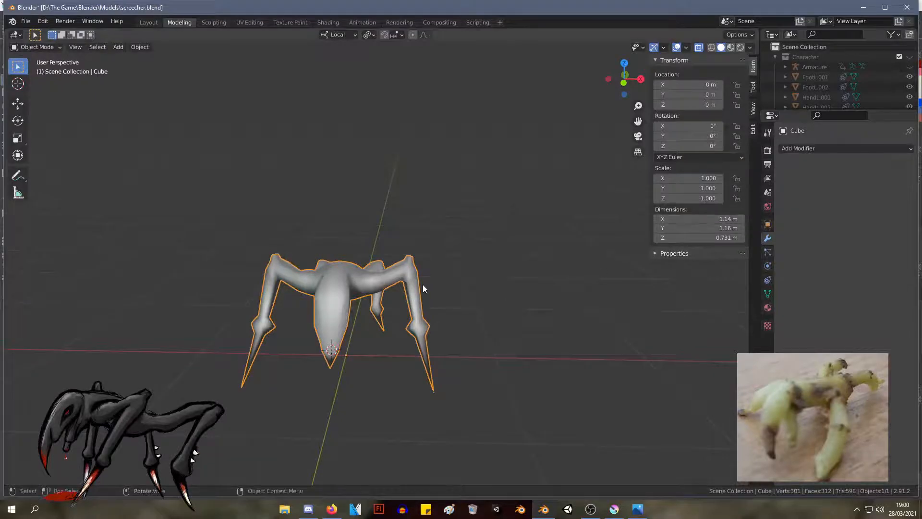
Step: Enter Edit Mode and select all vertices of the left front arm, from the shoulder joint down to the claw tip
{"action": "mouse_move", "coordinate": [496, 269]}
{"action": "middle_mouse_down"}
{"action": "mouse_move", "coordinate": [467, 244]}
{"action": "mouse_move", "coordinate": [489, 262]}
{"action": "mouse_move", "coordinate": [439, 269]}
{"action": "mouse_move", "coordinate": [494, 261]}
{"action": "middle_mouse_up"}
{"action": "key", "text": "Tab"}
{"action": "middle_click_drag", "start_coordinate": [533, 418], "coordinate": [469, 319]}
{"action": "left_click_drag", "start_coordinate": [473, 321], "coordinate": [384, 189]}
{"action": "middle_click_drag", "start_coordinate": [415, 231], "coordinate": [410, 298]}
{"action": "left_click_drag", "start_coordinate": [409, 325], "coordinate": [363, 249]}
{"action": "middle_click_drag", "start_coordinate": [364, 253], "coordinate": [390, 331]}
{"action": "scroll", "coordinate": [387, 308], "scroll_direction": "up", "scroll_amount": 3}
{"action": "left_click", "coordinate": [334, 321], "text": "shift"}
{"action": "middle_click_drag", "start_coordinate": [334, 322], "coordinate": [310, 282]}
{"action": "left_click", "coordinate": [336, 339], "text": "shift"}
{"action": "middle_click_drag", "start_coordinate": [336, 339], "coordinate": [494, 405]}
{"action": "left_click", "coordinate": [346, 321], "text": "shift"}
Step: Split the selected left front arm from the body mesh and test the cut with a cancelled move
{"action": "right_click", "coordinate": [395, 314]}
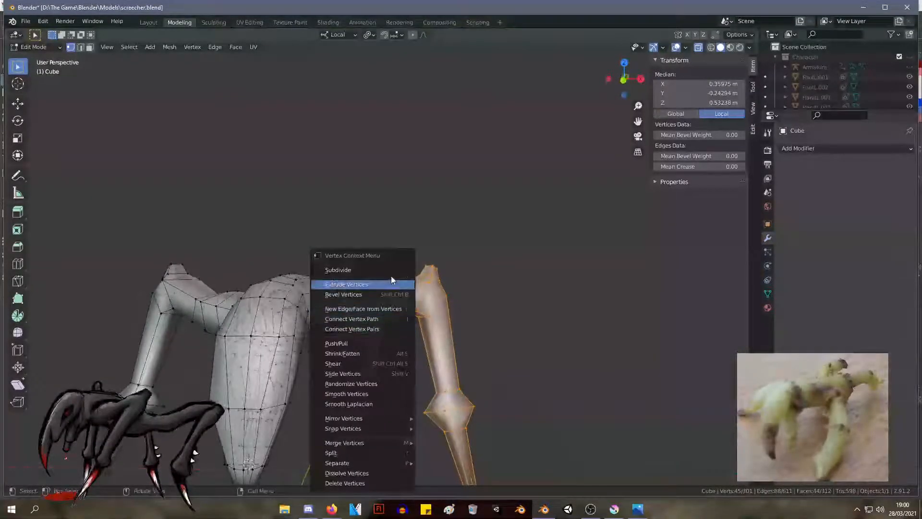
{"action": "left_click", "coordinate": [395, 452]}
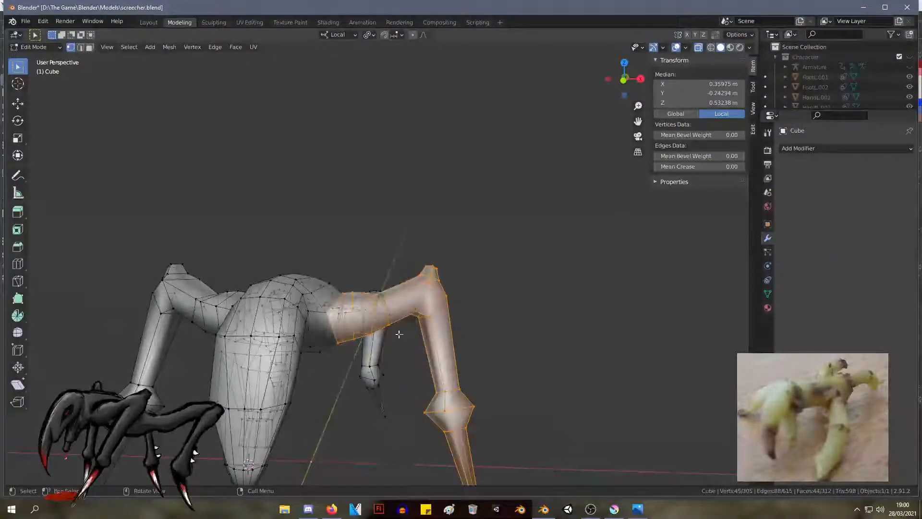
{"action": "key", "text": "g"}
{"action": "key", "text": "Escape"}
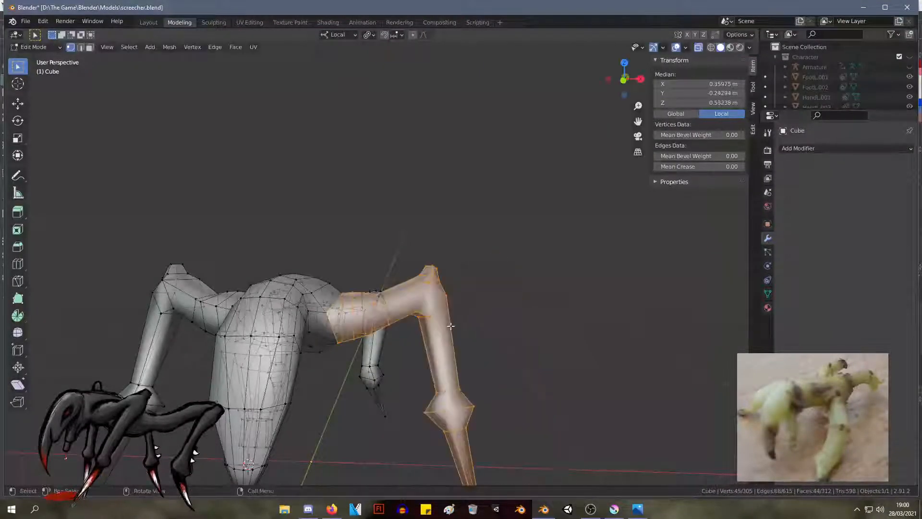
{"action": "key", "text": "g"}
{"action": "key", "text": "Escape"}
Step: Select all geometry linked to one vertex of the split left front arm and hide it
{"action": "left_click", "coordinate": [484, 241]}
{"action": "left_click", "coordinate": [429, 321]}
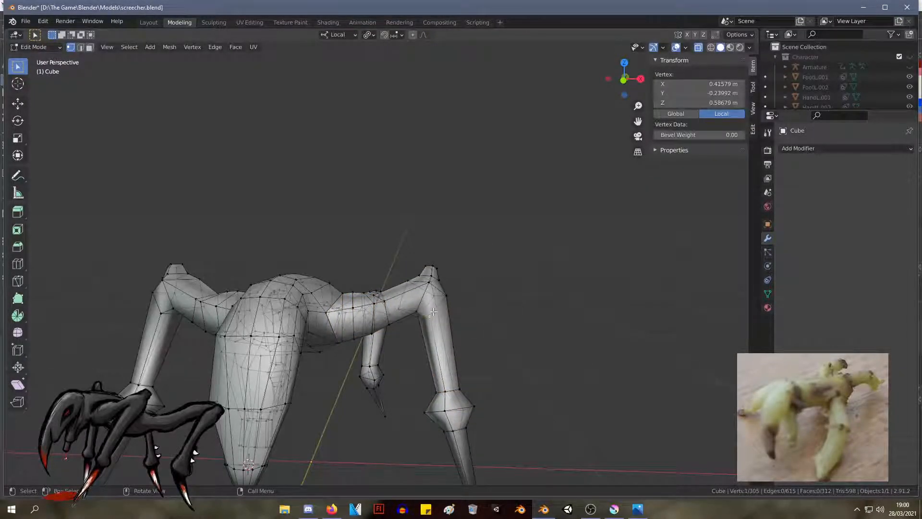
{"action": "key", "text": "l"}
{"action": "right_click", "coordinate": [436, 309]}
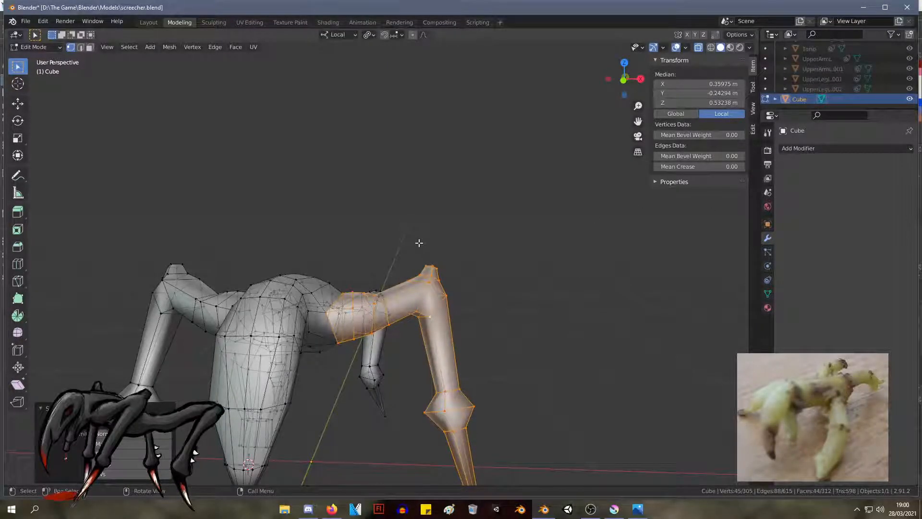
{"action": "key", "text": "h"}
{"action": "middle_click_drag", "start_coordinate": [418, 239], "coordinate": [537, 380]}
{"action": "left_click_drag", "start_coordinate": [530, 363], "coordinate": [446, 272]}
{"action": "key", "text": "x"}
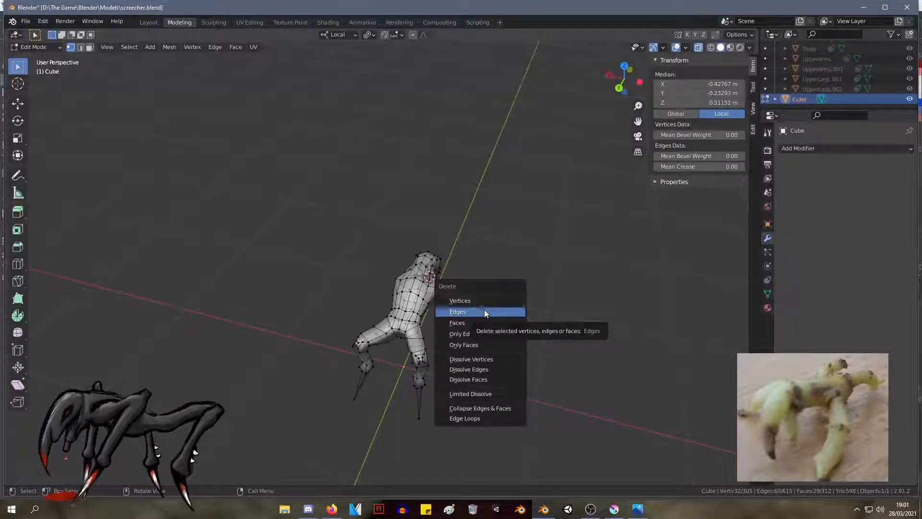
{"action": "key", "text": "x"}
{"action": "middle_click_drag", "start_coordinate": [549, 239], "coordinate": [427, 196]}
{"action": "key", "text": "KP_1"}
{"action": "key", "text": "KP_3"}
{"action": "key", "text": "KP_1"}
Step: Select the right front arm's vertices from the shoulder to the claw tip and delete them
{"action": "scroll", "coordinate": [264, 268], "scroll_direction": "up", "scroll_amount": 5}
{"action": "middle_click_drag", "start_coordinate": [204, 245], "coordinate": [418, 283]}
{"action": "left_click_drag", "start_coordinate": [591, 358], "coordinate": [524, 276]}
{"action": "middle_click_drag", "start_coordinate": [525, 275], "coordinate": [522, 317]}
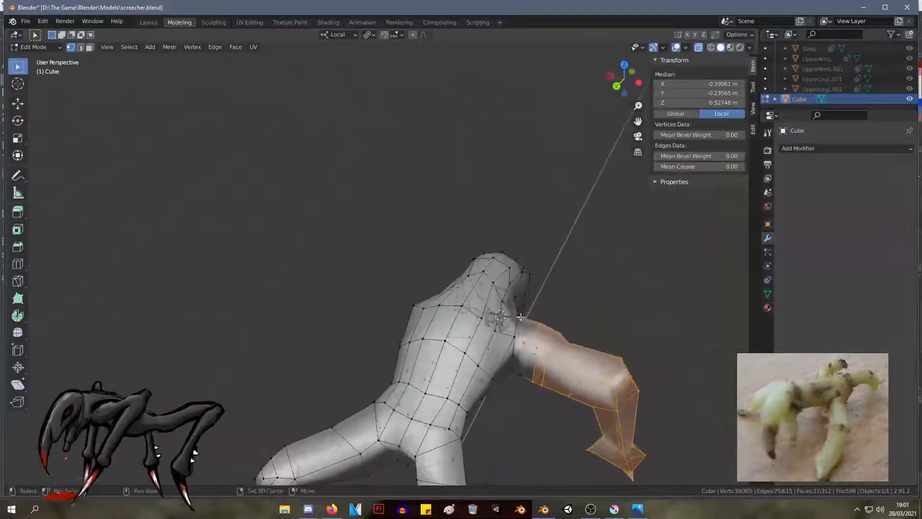
{"action": "left_click", "coordinate": [520, 375]}
{"action": "middle_click_drag", "start_coordinate": [554, 400], "coordinate": [601, 379]}
{"action": "left_click_drag", "start_coordinate": [604, 390], "coordinate": [533, 279]}
{"action": "left_click_drag", "start_coordinate": [667, 482], "coordinate": [575, 235]}
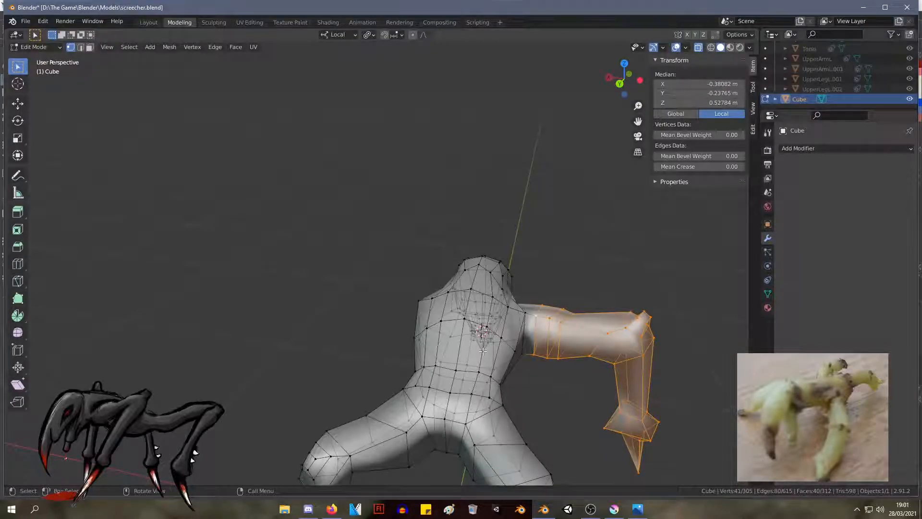
{"action": "key", "text": "x"}
{"action": "left_click", "coordinate": [472, 351]}
{"action": "middle_click_drag", "start_coordinate": [570, 335], "coordinate": [457, 389]}
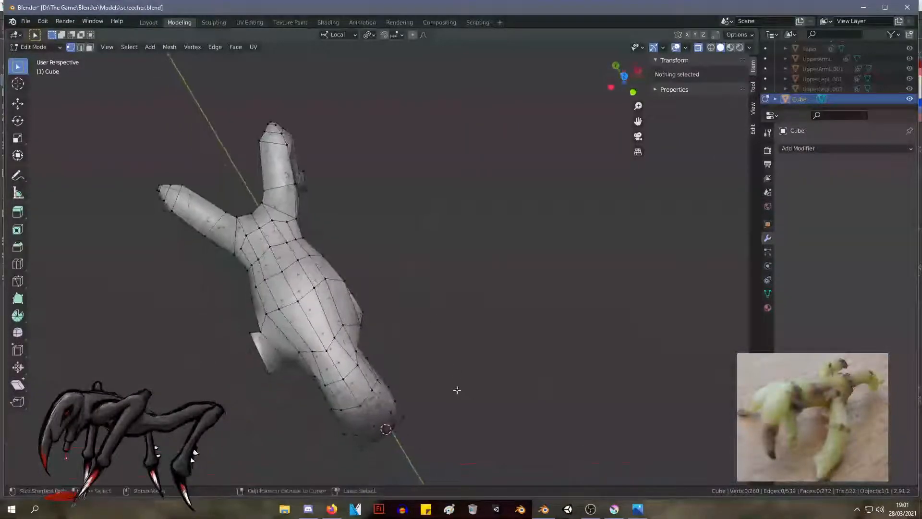
Step: Undo the deletion of the right front arm, the hiding of the left one and the split
{"action": "key", "text": "ctrl+z"}
{"action": "key", "text": "ctrl+z"}
{"action": "key", "text": "ctrl+z"}
{"action": "key", "text": "ctrl+z"}
Step: Reselect the vertices of the left front arm from the shoulder joint down to the claw tip
{"action": "middle_click_drag", "start_coordinate": [470, 325], "coordinate": [379, 331]}
{"action": "left_click", "coordinate": [358, 337]}
{"action": "left_click", "coordinate": [358, 337], "text": "shift"}
{"action": "middle_click_drag", "start_coordinate": [452, 344], "coordinate": [439, 434]}
{"action": "left_click_drag", "start_coordinate": [405, 346], "coordinate": [359, 233]}
{"action": "left_click_drag", "start_coordinate": [497, 408], "coordinate": [390, 220], "text": "shift"}
{"action": "middle_click_drag", "start_coordinate": [469, 358], "coordinate": [482, 272]}
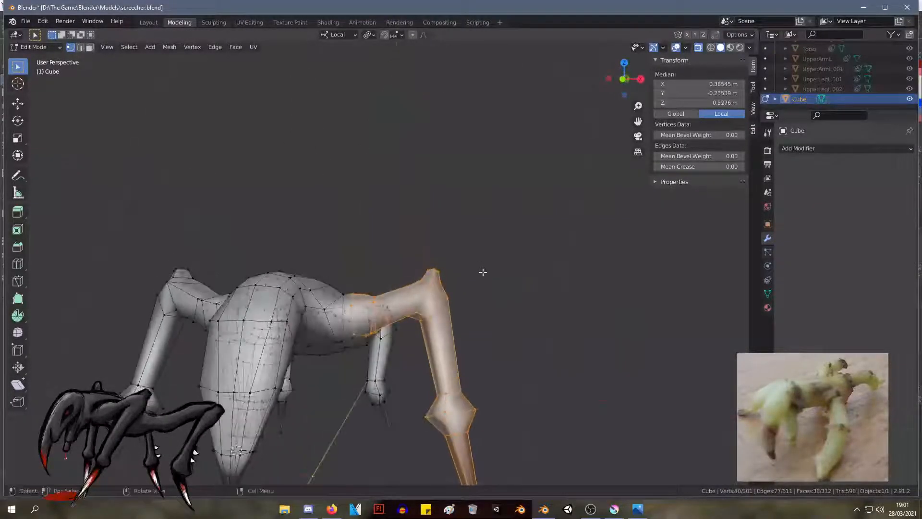
Step: Try separating the selected left front arm vertices into their own object, and undo the separation
{"action": "right_click", "coordinate": [416, 314]}
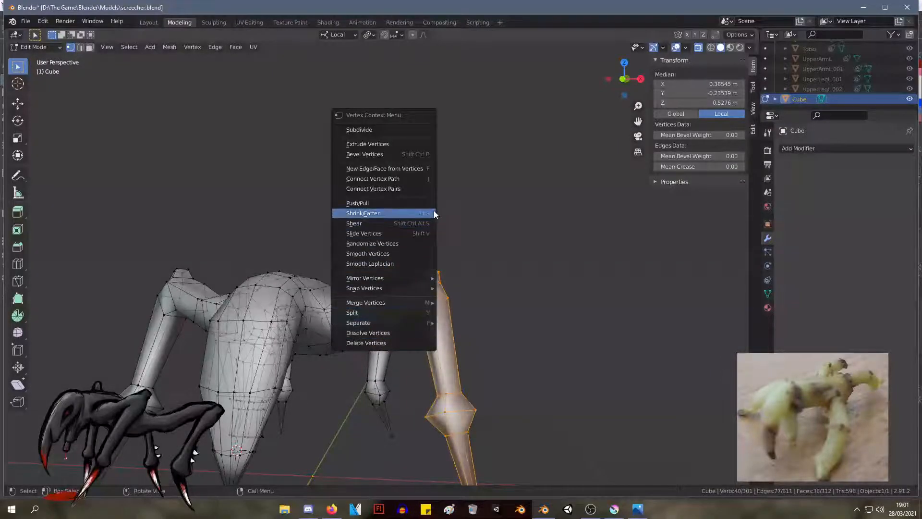
{"action": "right_click", "coordinate": [430, 337]}
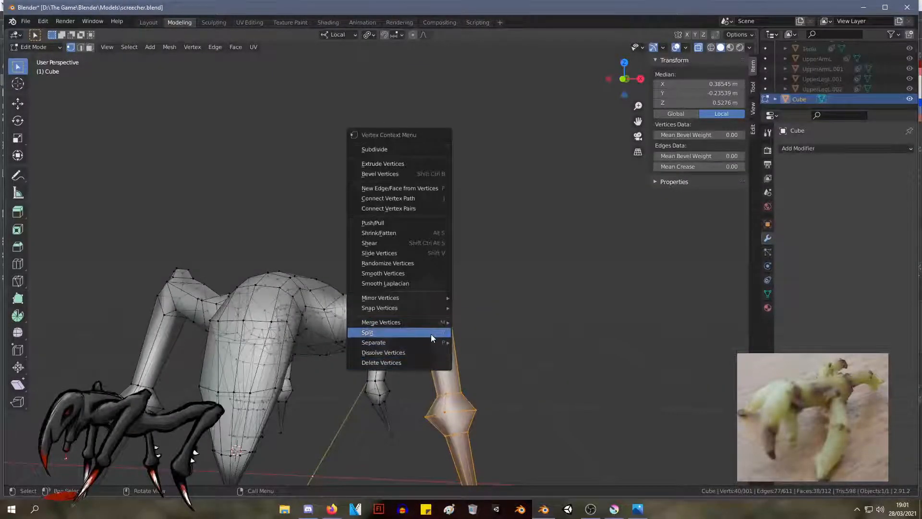
{"action": "mouse_move", "coordinate": [436, 342]}
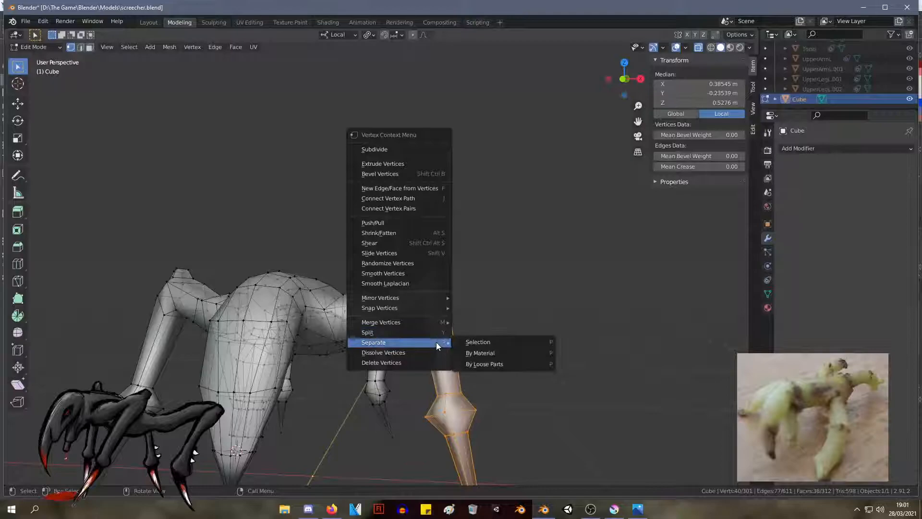
{"action": "left_click", "coordinate": [475, 342]}
{"action": "scroll", "coordinate": [817, 91], "scroll_direction": "down", "scroll_amount": 1}
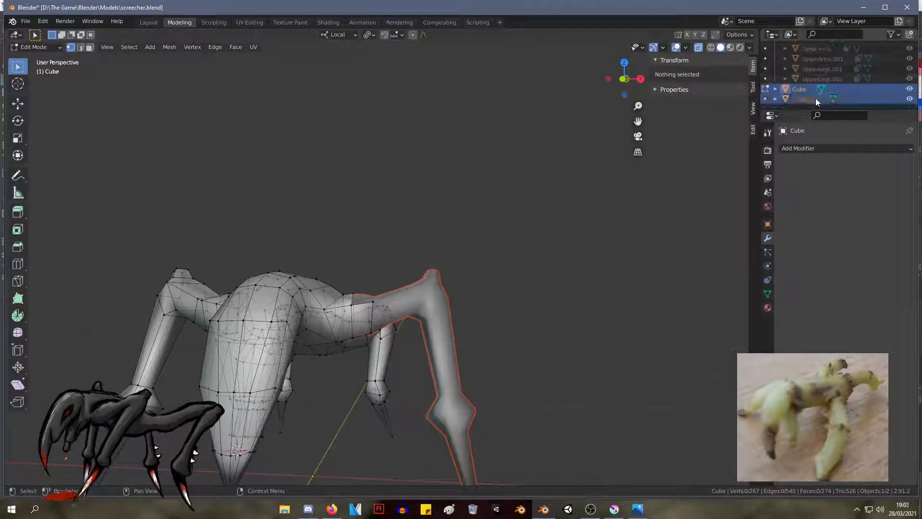
{"action": "left_click", "coordinate": [806, 99]}
{"action": "mouse_move", "coordinate": [490, 215]}
{"action": "middle_mouse_down"}
{"action": "mouse_move", "coordinate": [514, 251]}
{"action": "mouse_move", "coordinate": [502, 226]}
{"action": "middle_mouse_up"}
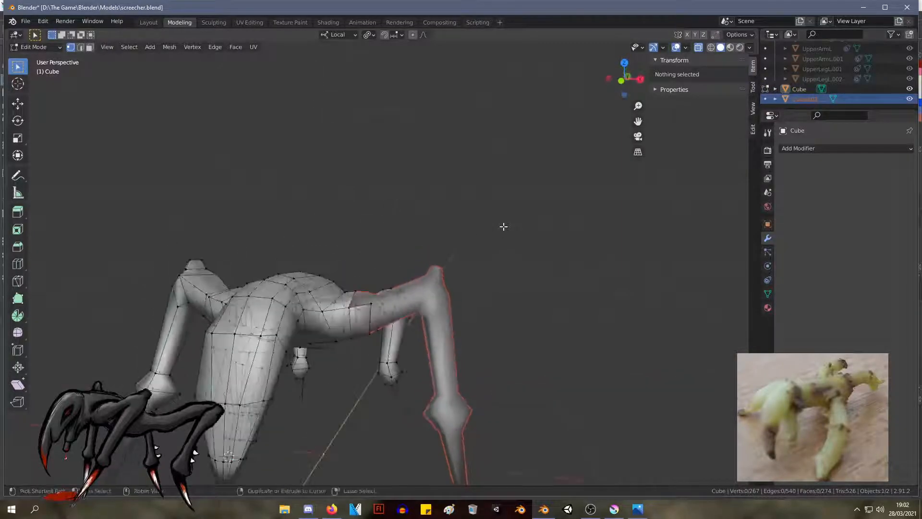
{"action": "key", "text": "ctrl+z"}
Step: Add the missed shoulder vertex to the selection and separate the left front arm into its own object
{"action": "middle_click_drag", "start_coordinate": [499, 304], "coordinate": [403, 319]}
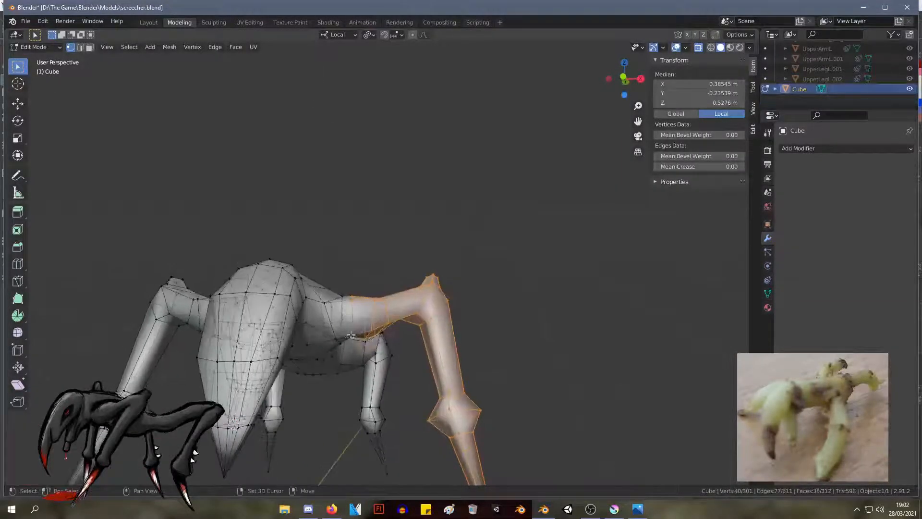
{"action": "right_click", "coordinate": [383, 323]}
{"action": "mouse_move", "coordinate": [382, 322]}
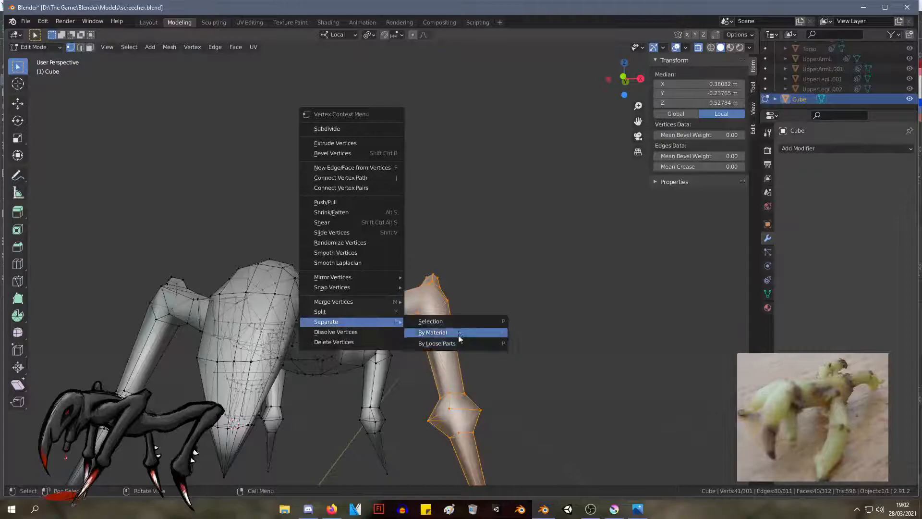
{"action": "left_click", "coordinate": [433, 322]}
{"action": "middle_click_drag", "start_coordinate": [520, 218], "coordinate": [528, 241]}
Step: Rename the Cube object as LeftArm
{"action": "double_click", "coordinate": [800, 99]}
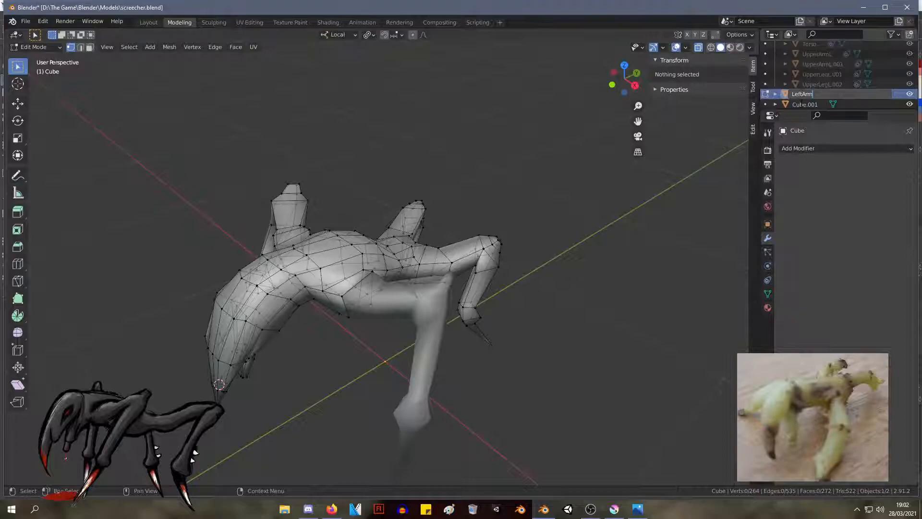
{"action": "key", "text": "Return"}
{"action": "middle_click_drag", "start_coordinate": [457, 165], "coordinate": [466, 263]}
{"action": "left_click", "coordinate": [410, 278]}
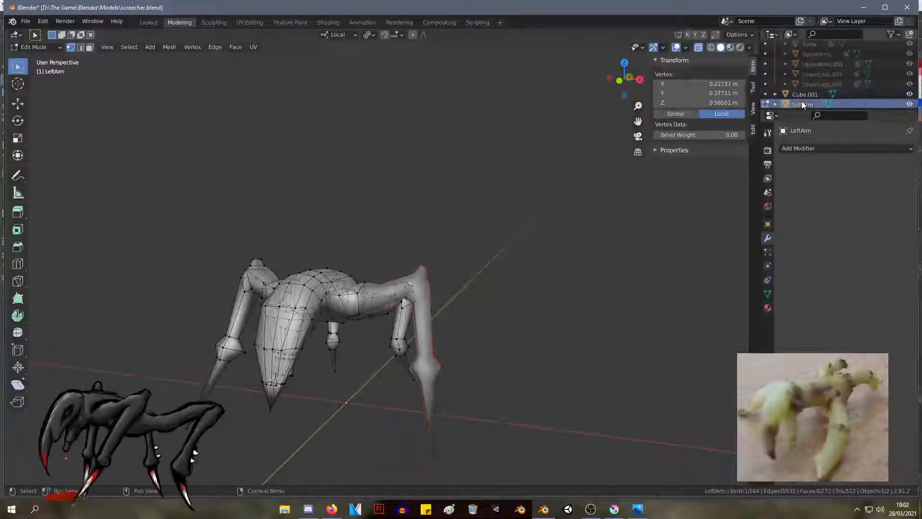
Step: Switch to editing the separated front arm object, Cube.001, and select its vertices from the lower joint down to the claw tip
{"action": "key", "text": "Tab"}
{"action": "left_click", "coordinate": [430, 290]}
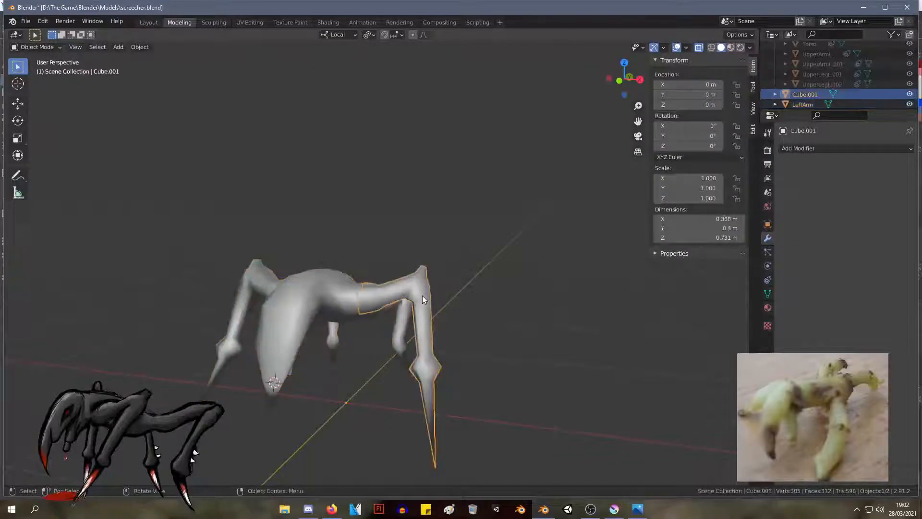
{"action": "key", "text": "Tab"}
{"action": "mouse_move", "coordinate": [491, 312]}
{"action": "middle_mouse_down"}
{"action": "mouse_move", "coordinate": [498, 278]}
{"action": "mouse_move", "coordinate": [508, 304]}
{"action": "mouse_move", "coordinate": [485, 304]}
{"action": "mouse_move", "coordinate": [471, 394]}
{"action": "mouse_move", "coordinate": [483, 368]}
{"action": "mouse_move", "coordinate": [471, 290]}
{"action": "mouse_move", "coordinate": [478, 317]}
{"action": "middle_mouse_up"}
{"action": "left_click_drag", "start_coordinate": [498, 400], "coordinate": [388, 274]}
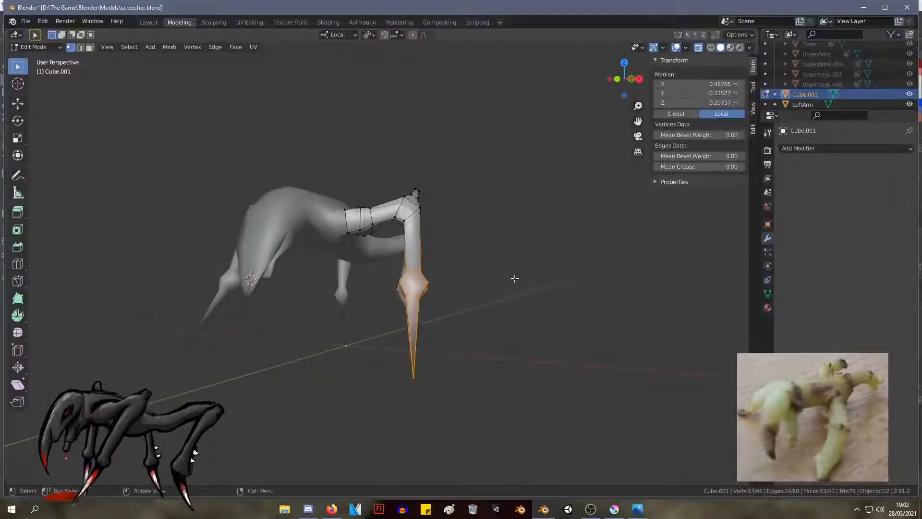
{"action": "scroll", "coordinate": [484, 256], "scroll_direction": "up", "scroll_amount": 4}
{"action": "mouse_move", "coordinate": [486, 215]}
{"action": "middle_mouse_down"}
{"action": "mouse_move", "coordinate": [469, 215]}
{"action": "mouse_move", "coordinate": [496, 223]}
{"action": "mouse_move", "coordinate": [472, 216]}
{"action": "mouse_move", "coordinate": [481, 213]}
{"action": "middle_mouse_up"}
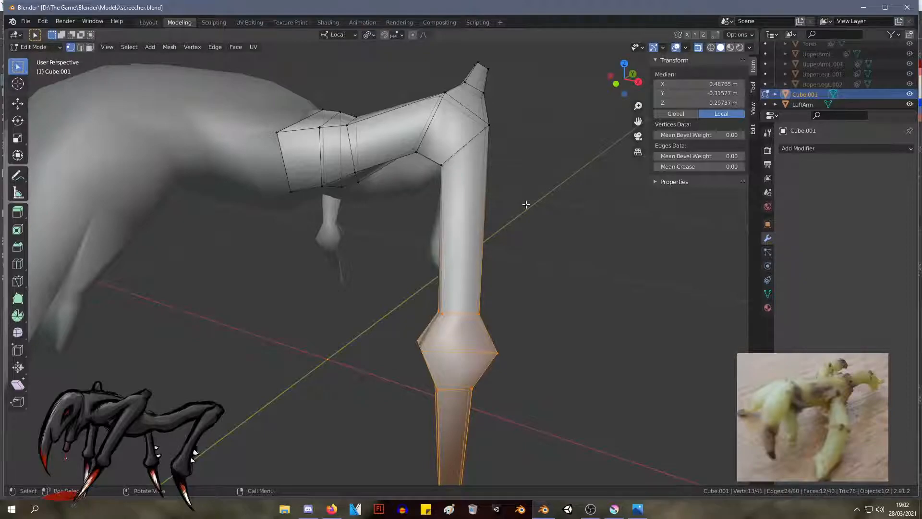
Step: Try separating the selected lower joint and claw from Cube.001, and undo the separation
{"action": "right_click", "coordinate": [474, 204]}
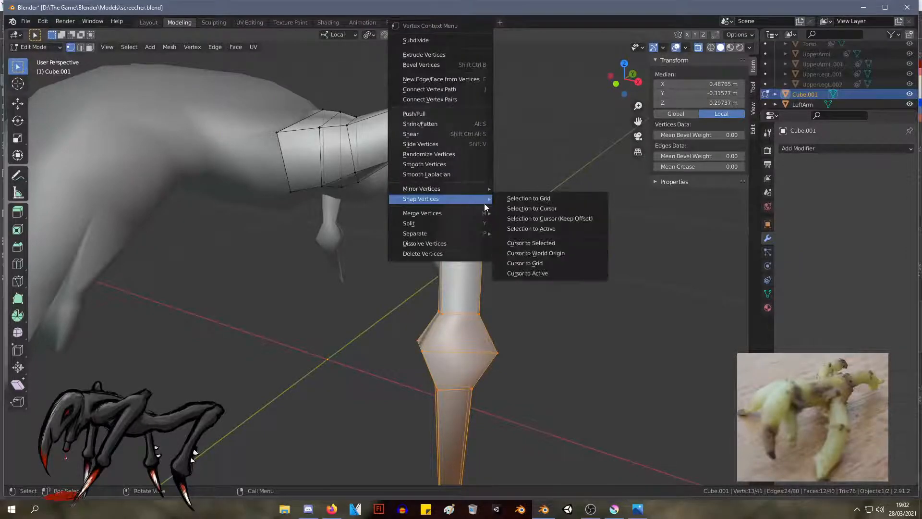
{"action": "mouse_move", "coordinate": [469, 233]}
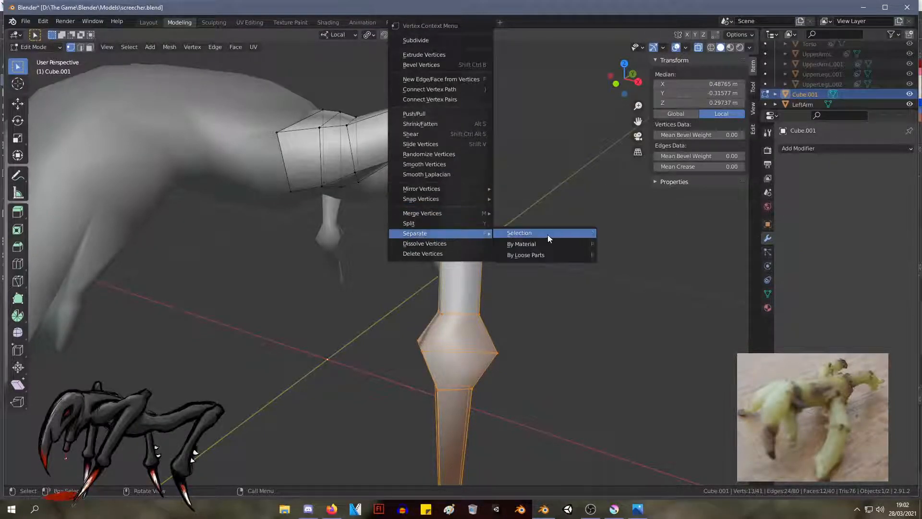
{"action": "left_click", "coordinate": [545, 233]}
{"action": "right_click", "coordinate": [543, 332]}
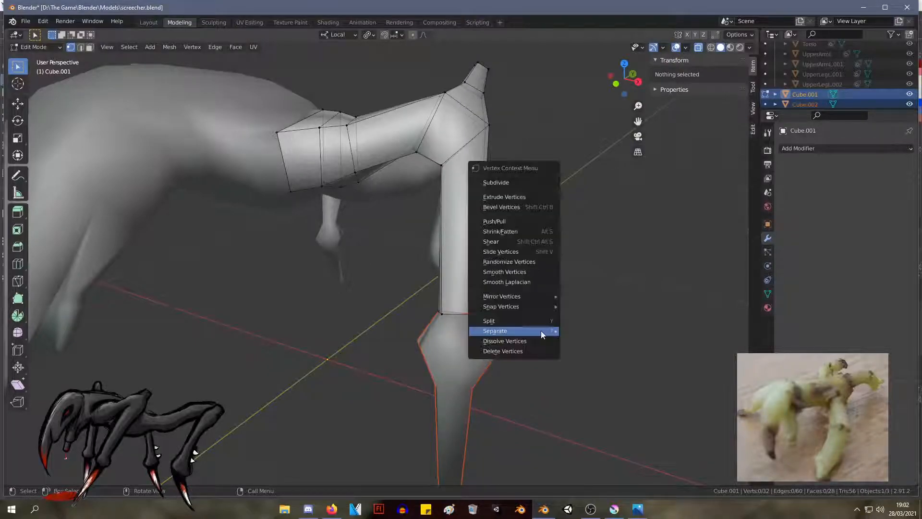
{"action": "key", "text": "ctrl+z"}
Step: Extend the selection up to the elbow vertices, separate the forearm and claw into their own object, and return to Object Mode
{"action": "middle_click_drag", "start_coordinate": [555, 241], "coordinate": [507, 230]}
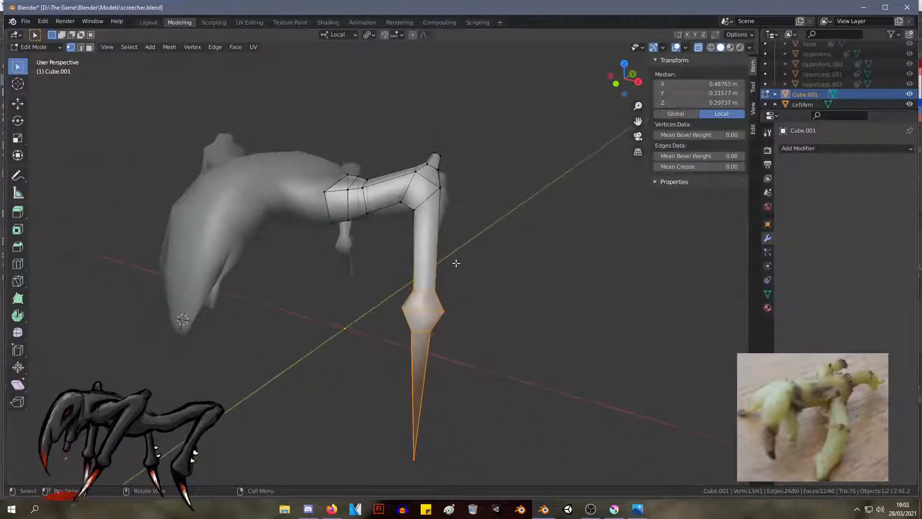
{"action": "left_click", "coordinate": [449, 239], "text": "shift"}
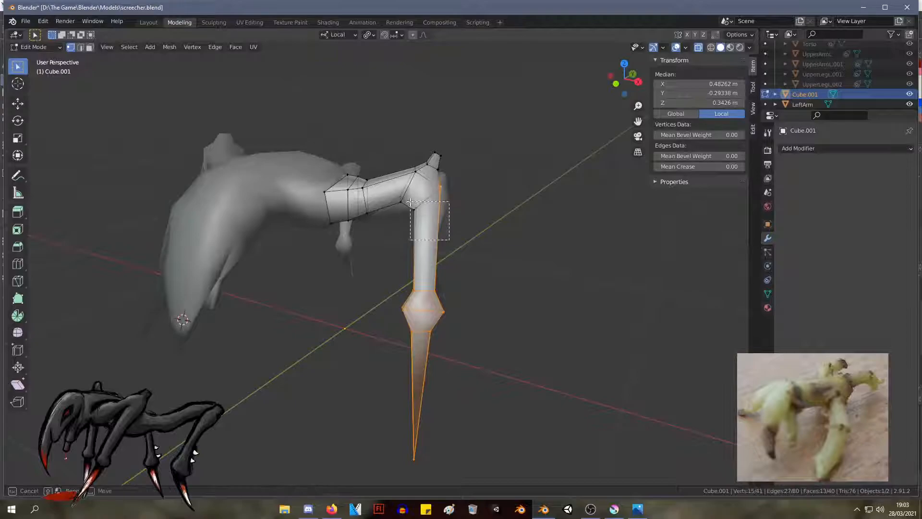
{"action": "right_click", "coordinate": [443, 228]}
{"action": "mouse_move", "coordinate": [445, 234]}
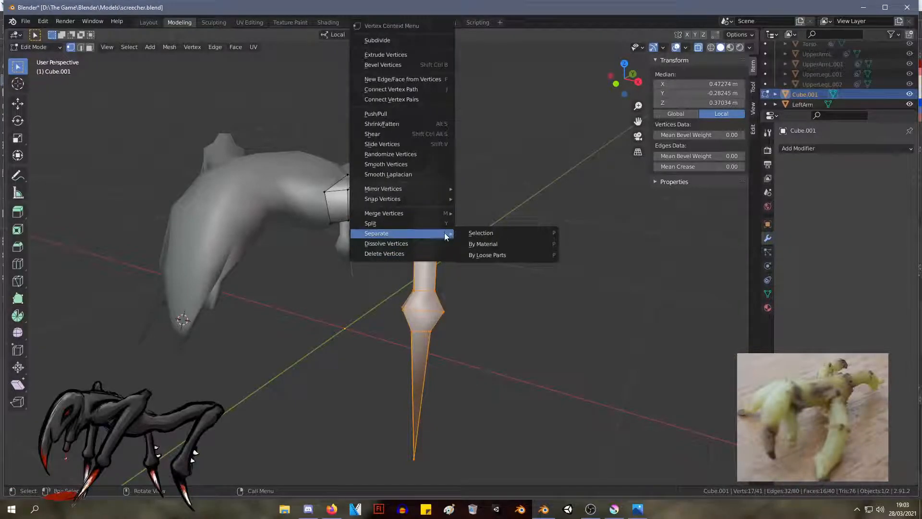
{"action": "left_click", "coordinate": [508, 233]}
{"action": "middle_click_drag", "start_coordinate": [508, 233], "coordinate": [426, 219]}
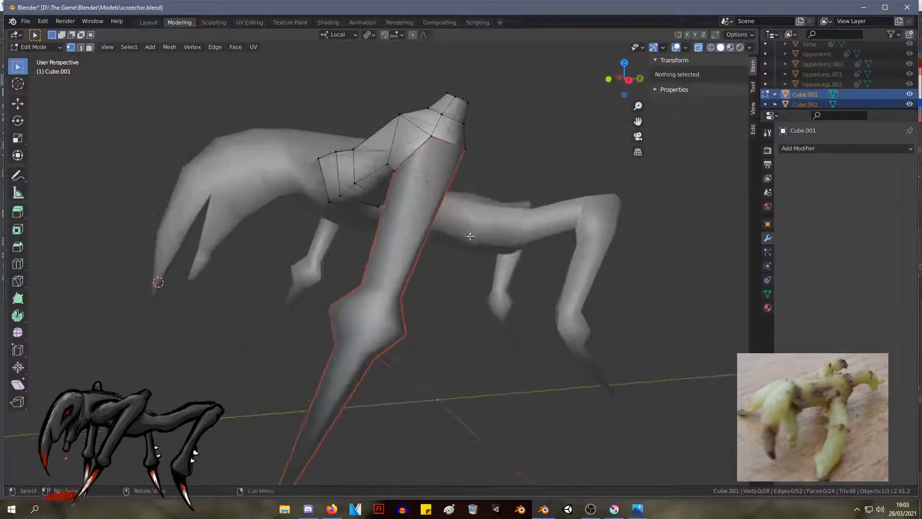
{"action": "middle_click_drag", "start_coordinate": [445, 256], "coordinate": [522, 260]}
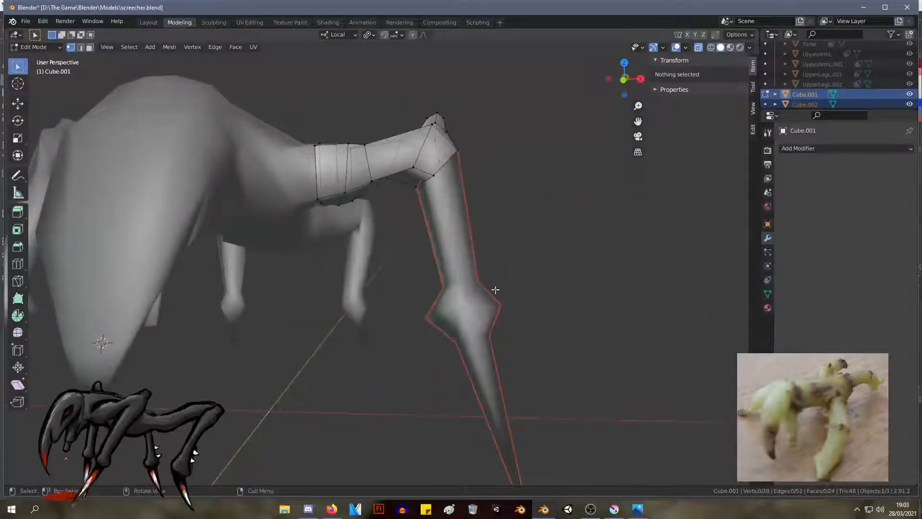
{"action": "key", "text": "Tab"}
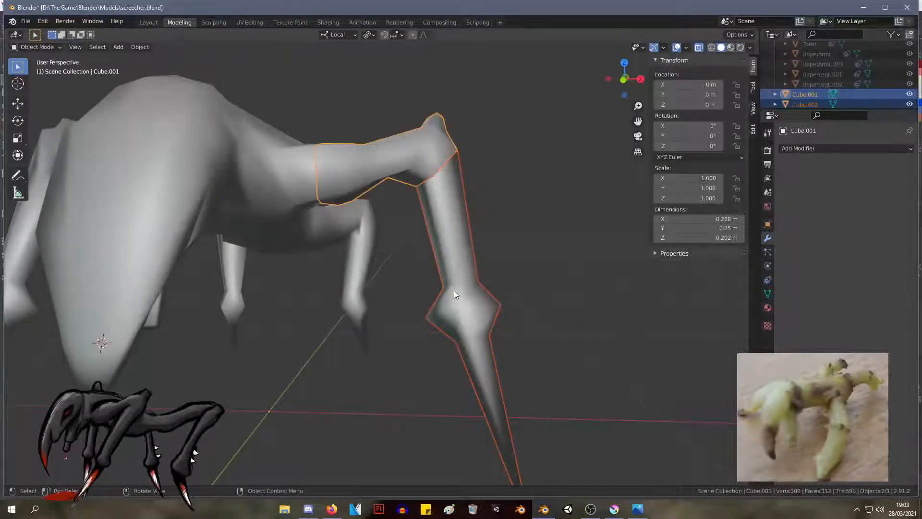
Step: Test-move the lower arm piece to check that it is a separate object
{"action": "left_click", "coordinate": [455, 290]}
{"action": "key", "text": "g"}
{"action": "key", "text": "Escape"}
{"action": "middle_click_drag", "start_coordinate": [543, 199], "coordinate": [506, 216]}
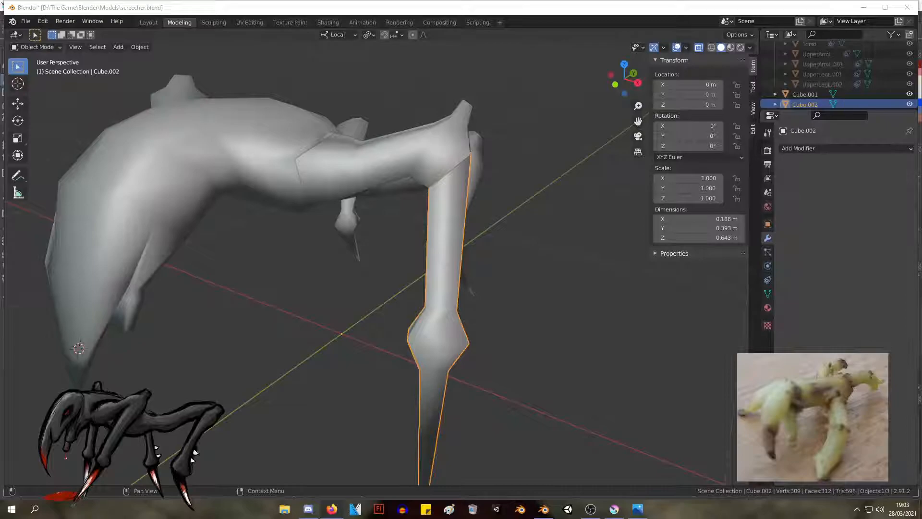
Step: Separate the elbow vertices from the upper arm mesh into their own object
{"action": "left_click", "coordinate": [422, 151]}
{"action": "key", "text": "Tab"}
{"action": "left_click_drag", "start_coordinate": [516, 237], "coordinate": [428, 72]}
{"action": "left_click_drag", "start_coordinate": [489, 220], "coordinate": [396, 148], "text": "shift"}
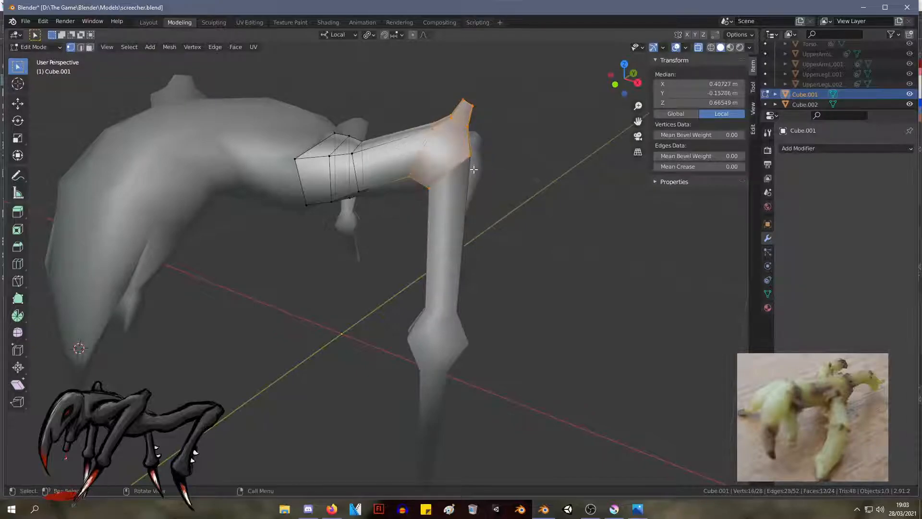
{"action": "right_click", "coordinate": [454, 143]}
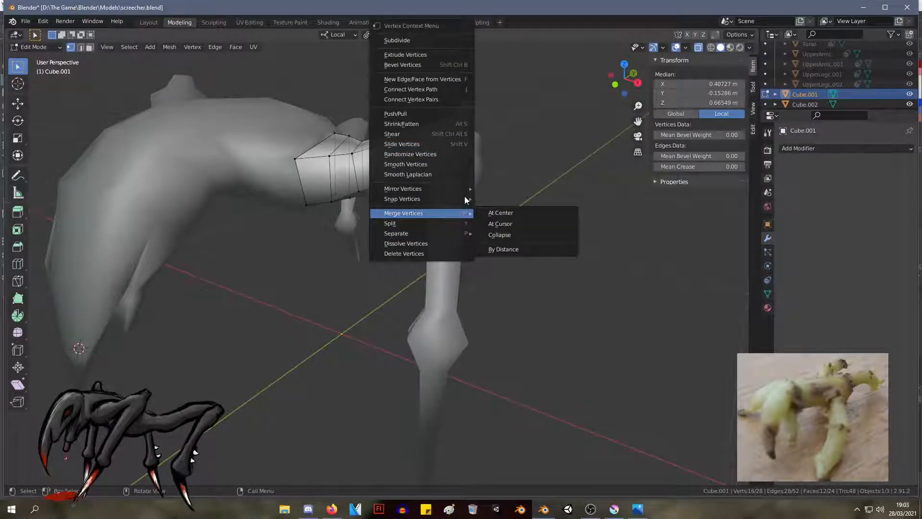
{"action": "mouse_move", "coordinate": [464, 189]}
{"action": "mouse_move", "coordinate": [459, 233]}
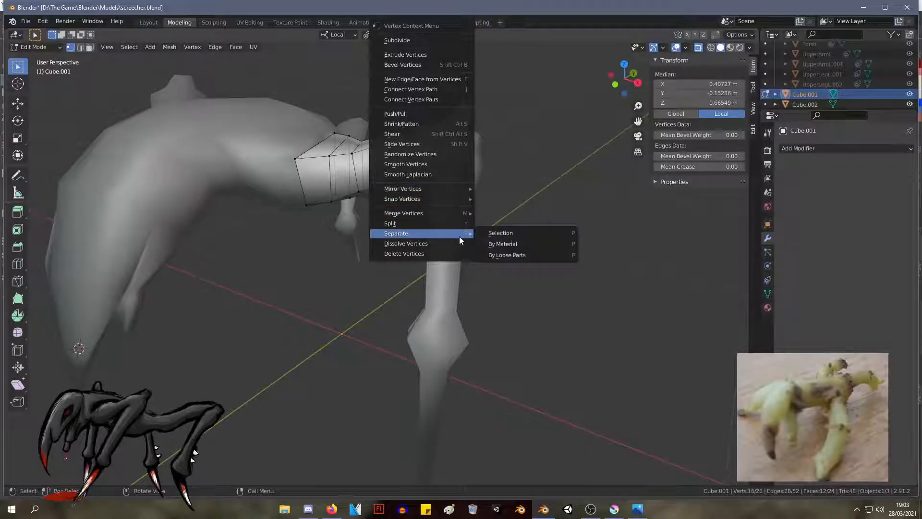
{"action": "left_click", "coordinate": [502, 233]}
{"action": "middle_click_drag", "start_coordinate": [535, 187], "coordinate": [477, 255]}
{"action": "left_click_drag", "start_coordinate": [406, 350], "coordinate": [298, 162]}
{"action": "middle_click_drag", "start_coordinate": [398, 190], "coordinate": [460, 139]}
{"action": "left_click", "coordinate": [583, 223]}
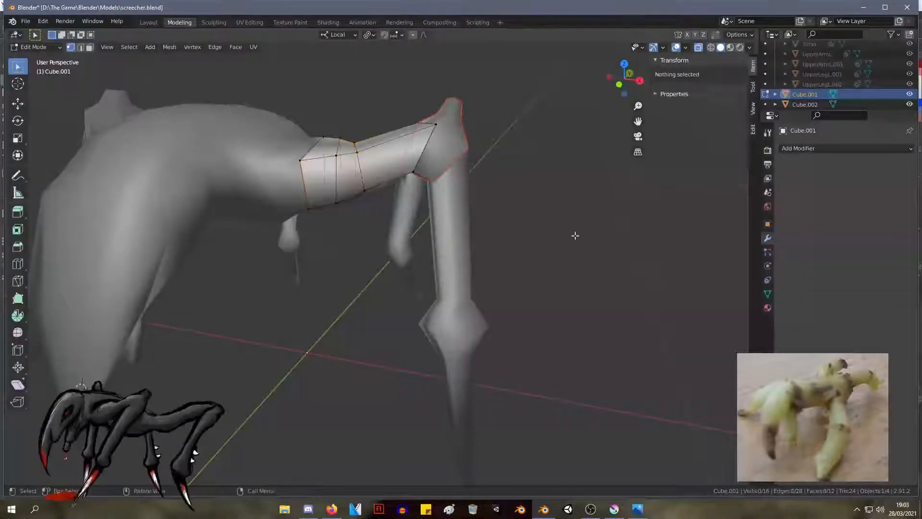
{"action": "left_click", "coordinate": [416, 174], "text": "alt"}
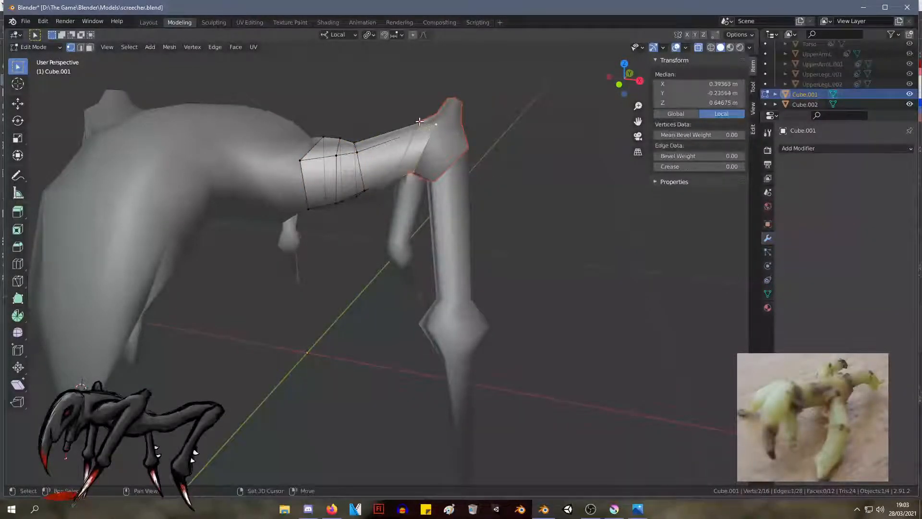
{"action": "left_click_drag", "start_coordinate": [309, 133], "coordinate": [310, 134]}
{"action": "middle_click_drag", "start_coordinate": [535, 149], "coordinate": [428, 134]}
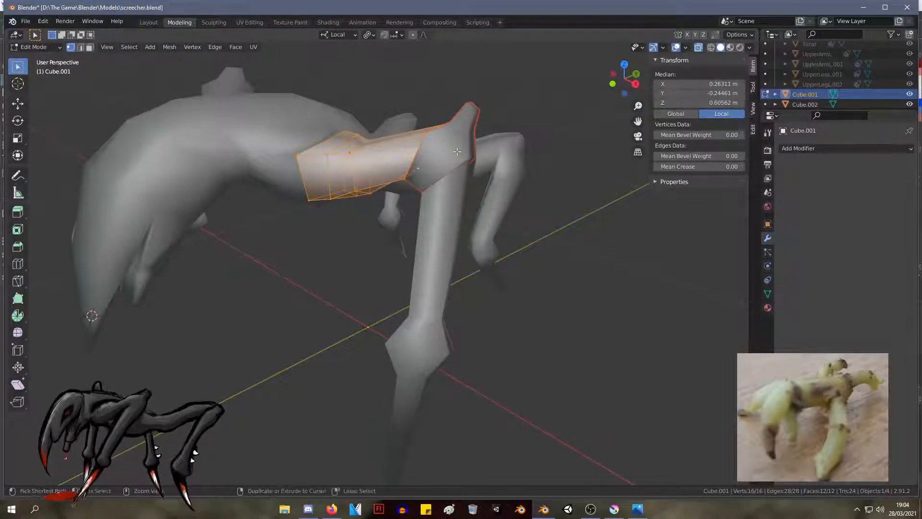
{"action": "key", "text": "ctrl+z"}
{"action": "left_click", "coordinate": [513, 184]}
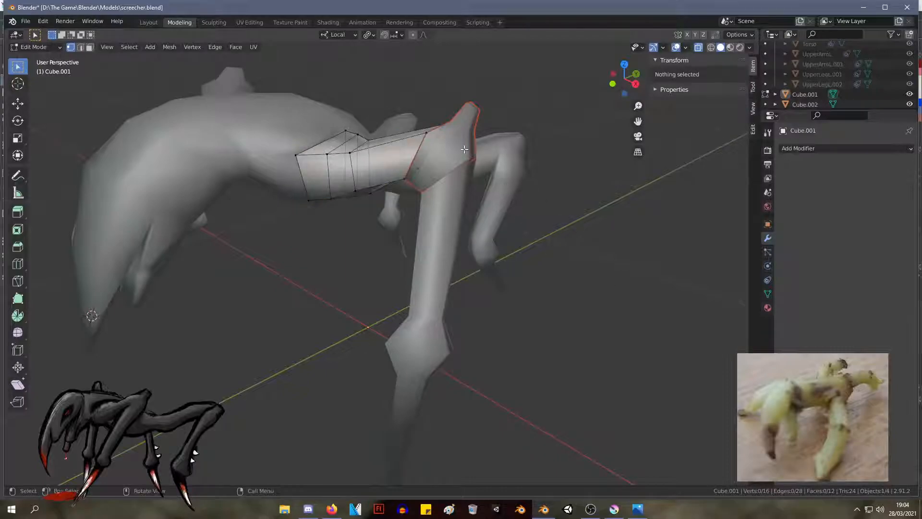
Step: Test-move the elbow and the upper arm in turn to check that they are independent objects
{"action": "key", "text": "Tab"}
{"action": "key", "text": "Tab"}
{"action": "middle_click_drag", "start_coordinate": [526, 159], "coordinate": [462, 155]}
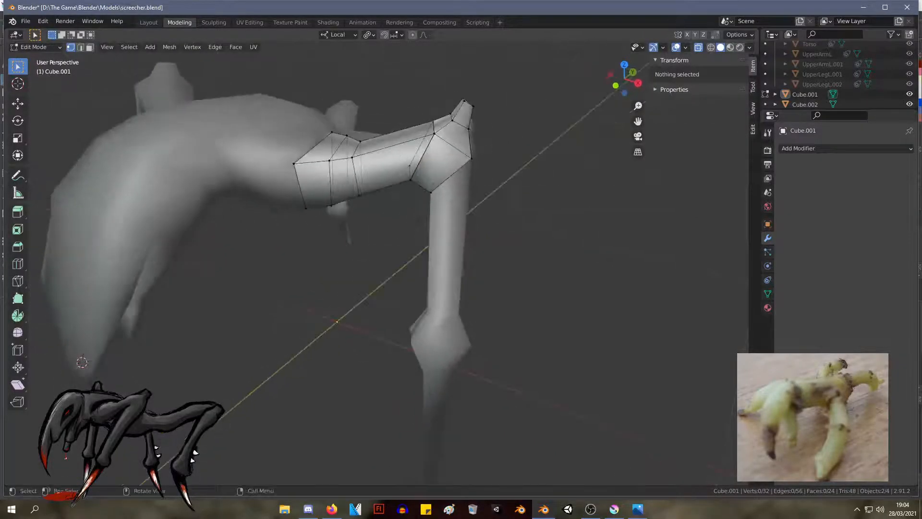
{"action": "left_click", "coordinate": [461, 155]}
{"action": "key", "text": "Tab"}
{"action": "left_click", "coordinate": [433, 156]}
{"action": "left_click", "coordinate": [441, 152]}
{"action": "left_click", "coordinate": [442, 153]}
{"action": "key", "text": "g"}
{"action": "right_click", "coordinate": [528, 155]}
{"action": "key", "text": "g"}
{"action": "right_click", "coordinate": [600, 207]}
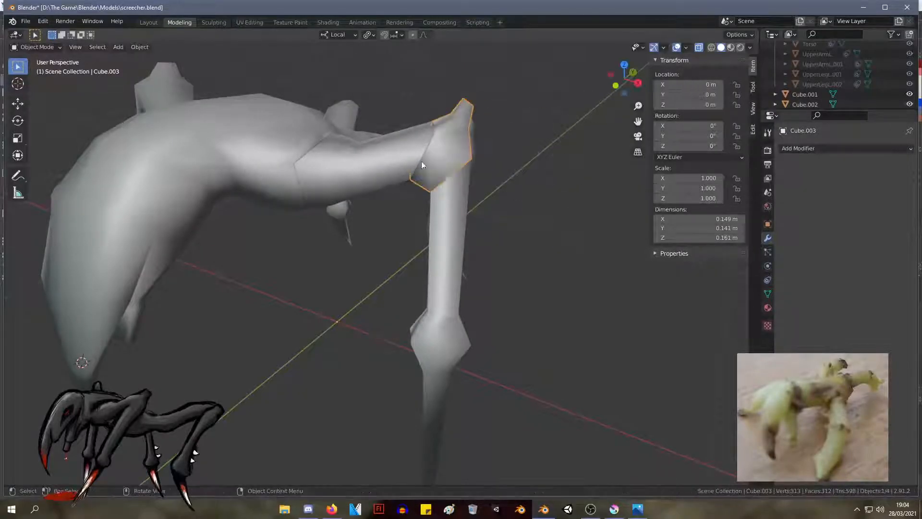
{"action": "left_click", "coordinate": [393, 162]}
{"action": "key", "text": "g"}
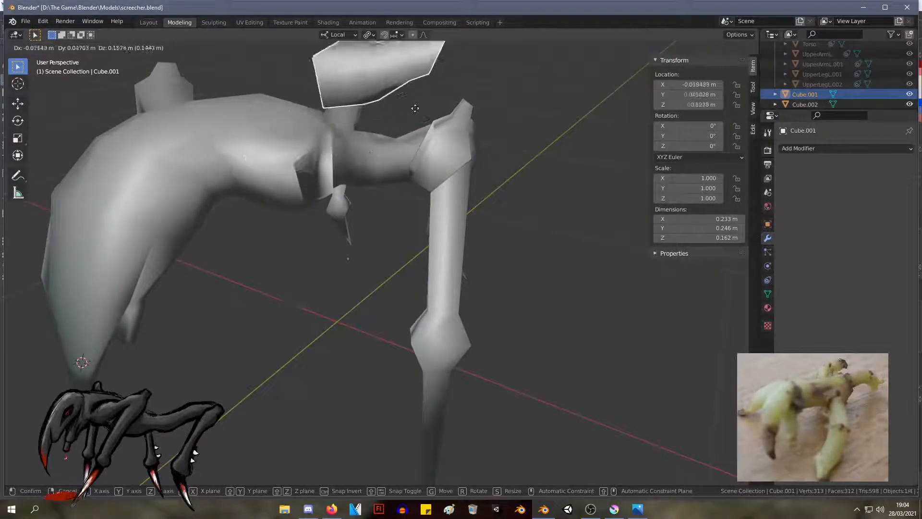
{"action": "right_click", "coordinate": [414, 109]}
Step: Identify the creature's main body mesh among the separated objects and rename it as Body
{"action": "middle_click_drag", "start_coordinate": [422, 125], "coordinate": [424, 213]}
{"action": "scroll", "coordinate": [425, 213], "scroll_direction": "down", "scroll_amount": 3}
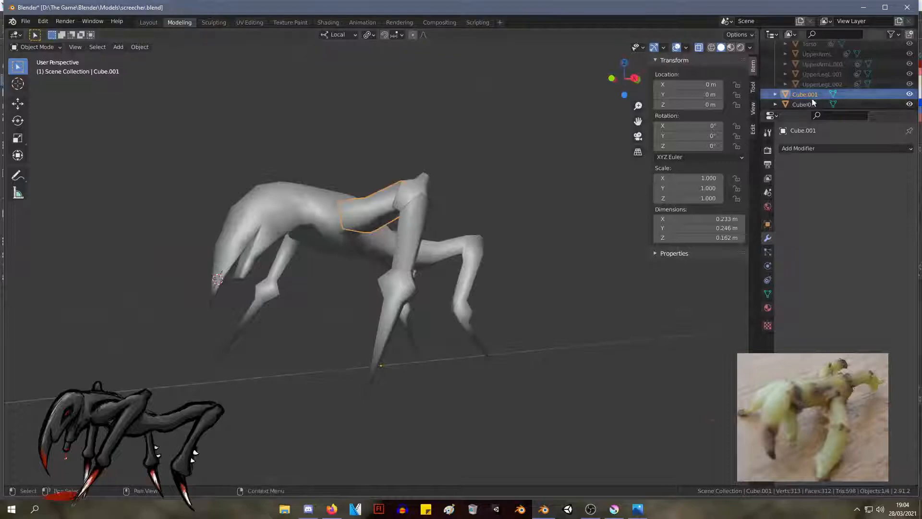
{"action": "scroll", "coordinate": [815, 99], "scroll_direction": "down", "scroll_amount": 2}
{"action": "left_click", "coordinate": [802, 82]}
{"action": "left_click", "coordinate": [808, 93]}
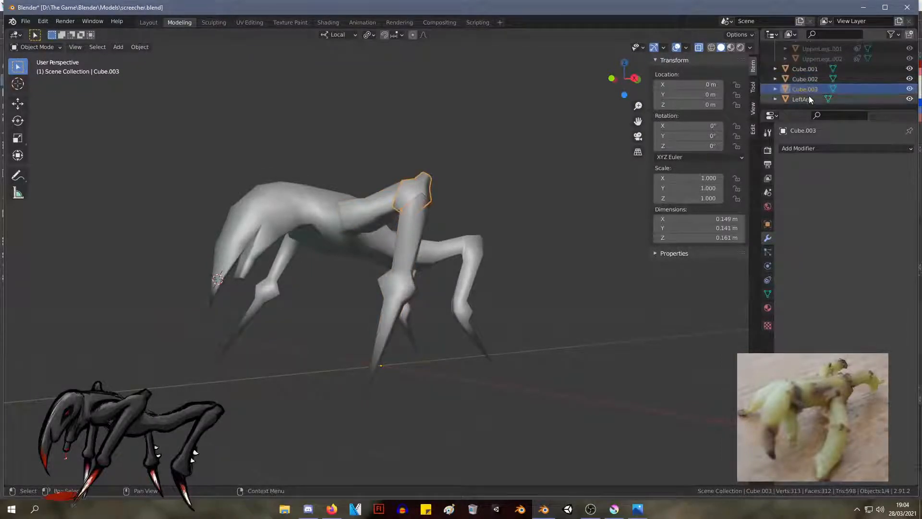
{"action": "left_click", "coordinate": [808, 97]}
{"action": "middle_click_drag", "start_coordinate": [509, 144], "coordinate": [499, 192]}
{"action": "double_click", "coordinate": [801, 99]}
{"action": "type", "text": "Body"}
{"action": "key", "text": "Return"}
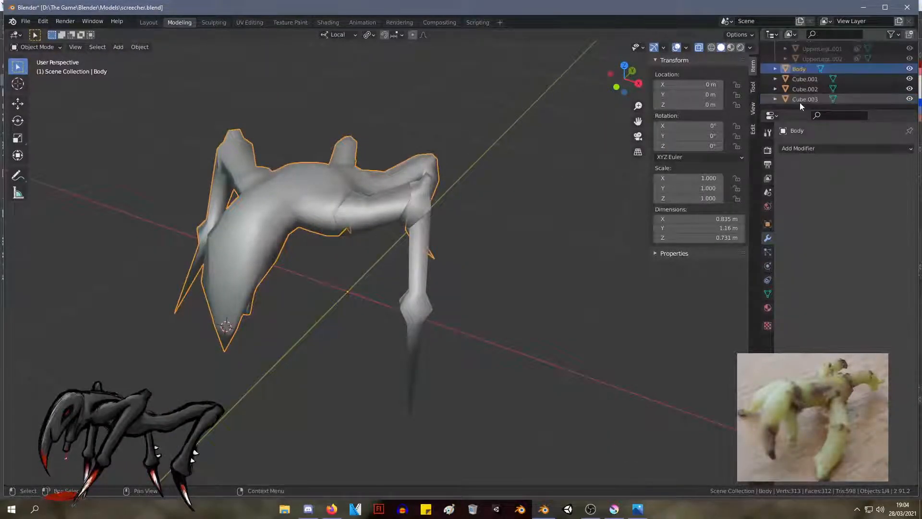
Step: Rename the Cube.001 upper arm object as UpperArm.L
{"action": "left_click", "coordinate": [807, 79]}
{"action": "double_click", "coordinate": [807, 79]}
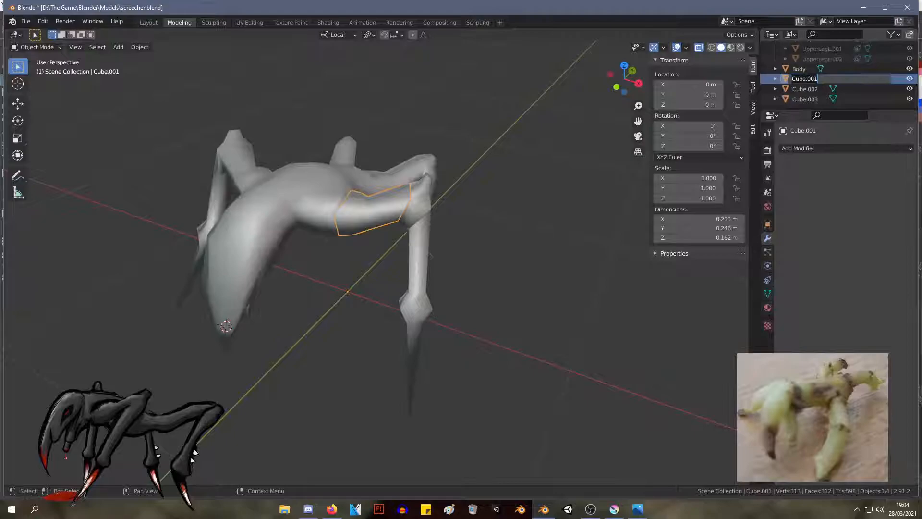
{"action": "type", "text": "Upperar"}
{"action": "key", "text": "BackSpace"}
{"action": "key", "text": "BackSpace"}
{"action": "type", "text": "Arm.L"}
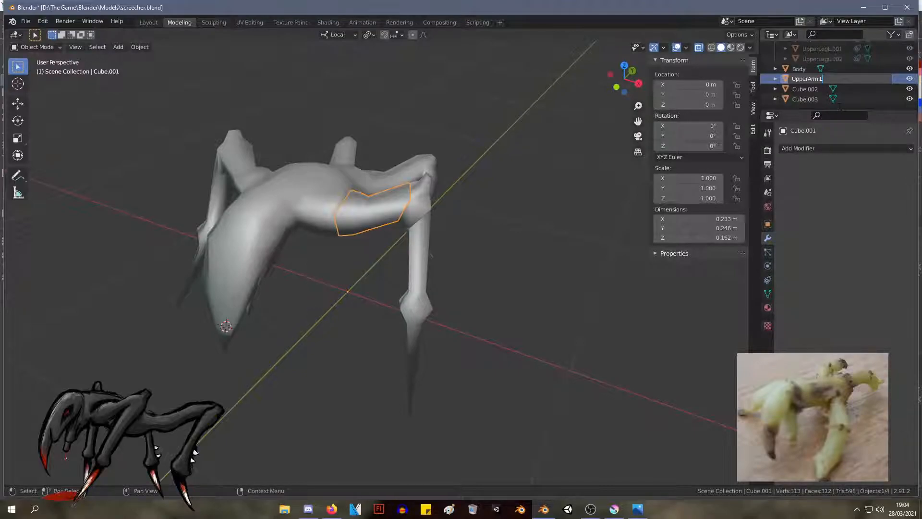
{"action": "key", "text": "Return"}
Step: Rename the Cube.003 elbow object as Elbow.L
{"action": "left_click", "coordinate": [811, 88]}
{"action": "double_click", "coordinate": [814, 89]}
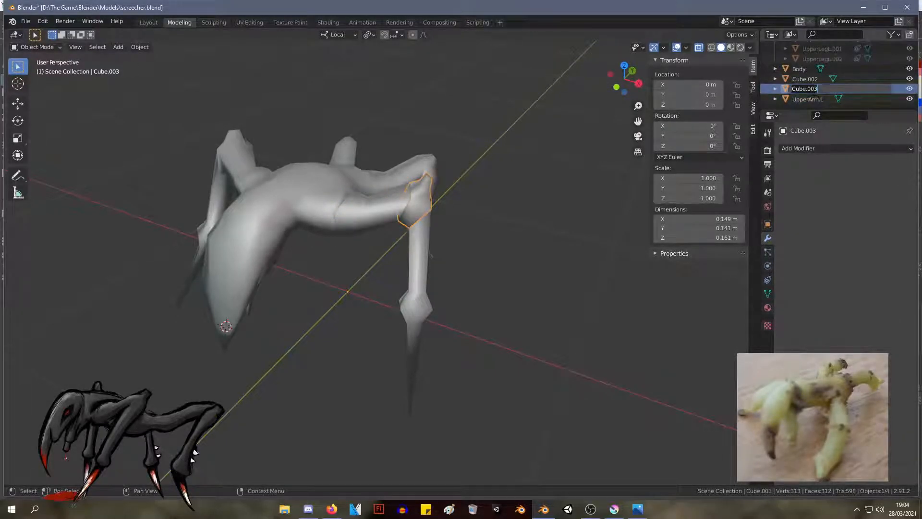
{"action": "type", "text": "Elbow"}
{"action": "key", "text": "Return"}
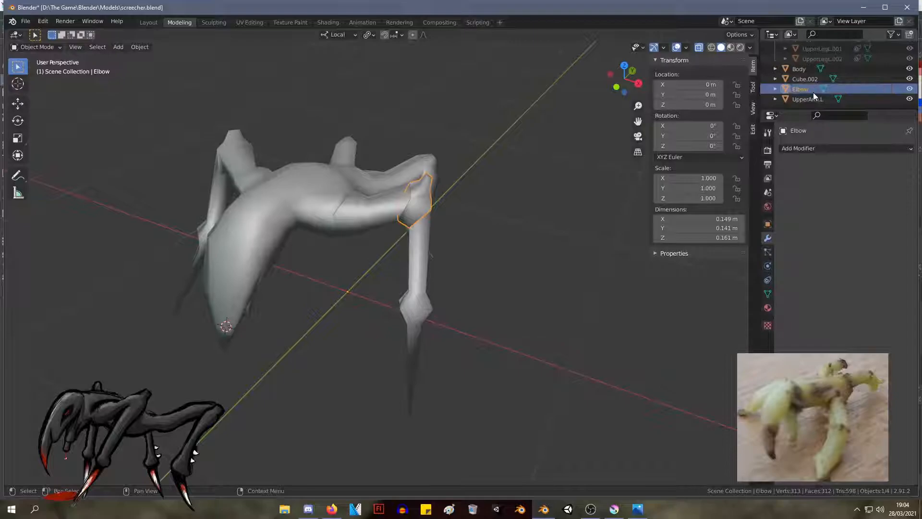
{"action": "double_click", "coordinate": [811, 91]}
{"action": "left_click", "coordinate": [807, 89]}
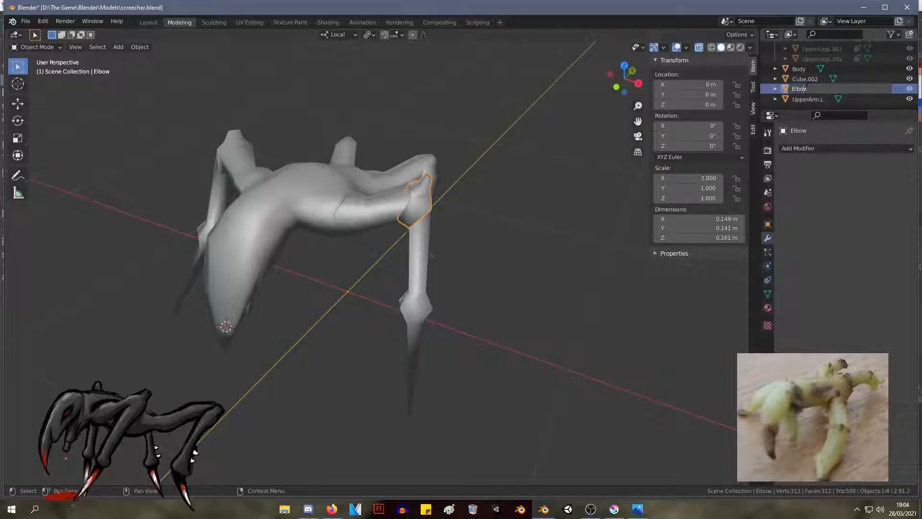
{"action": "type", "text": ".L"}
{"action": "type", "text": ".L"}
{"action": "key", "text": "Return"}
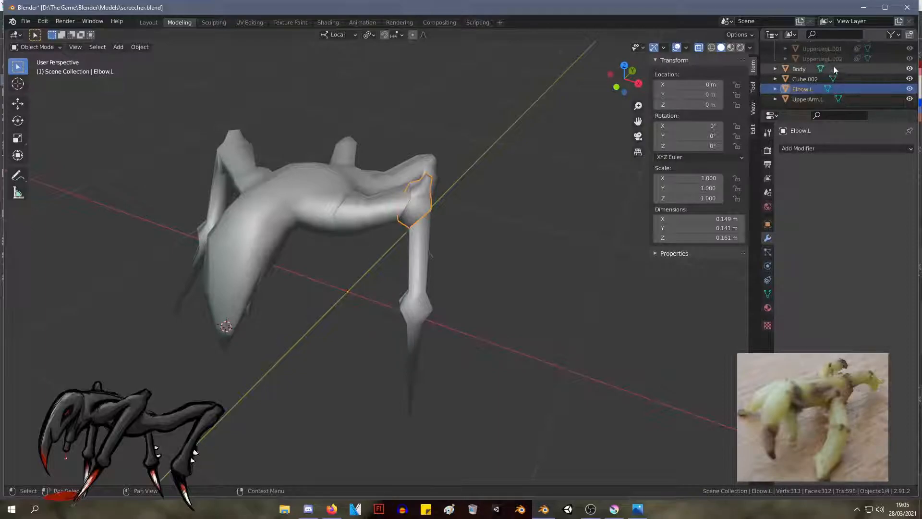
Step: Rename the Cube.002 lower arm object as LowerArm.L
{"action": "left_click", "coordinate": [819, 76]}
{"action": "double_click", "coordinate": [813, 78]}
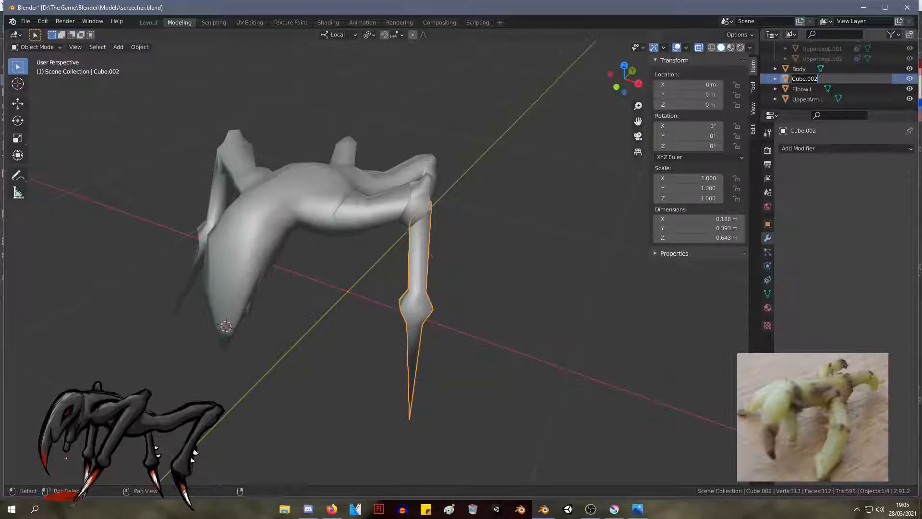
{"action": "type", "text": "LowerArm.L"}
{"action": "key", "text": "Return"}
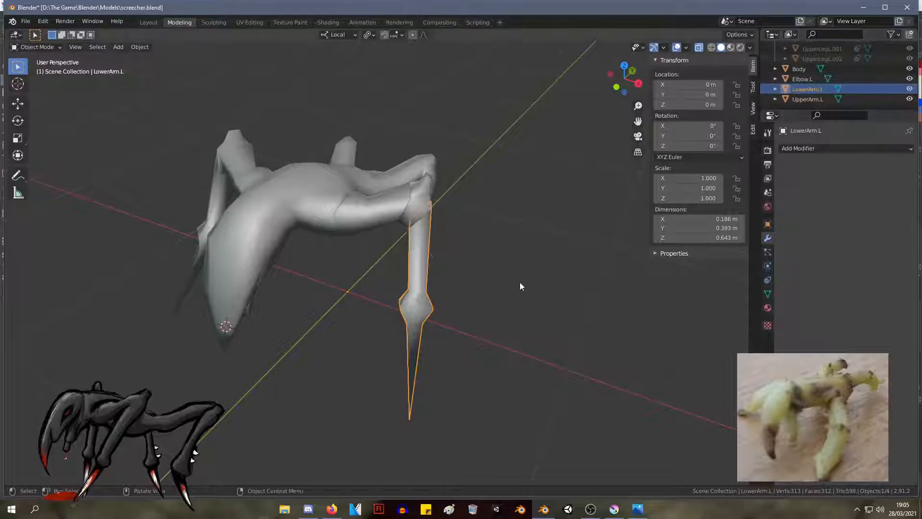
{"action": "middle_click_drag", "start_coordinate": [503, 276], "coordinate": [507, 236]}
{"action": "left_click", "coordinate": [420, 288]}
{"action": "key", "text": "Tab"}
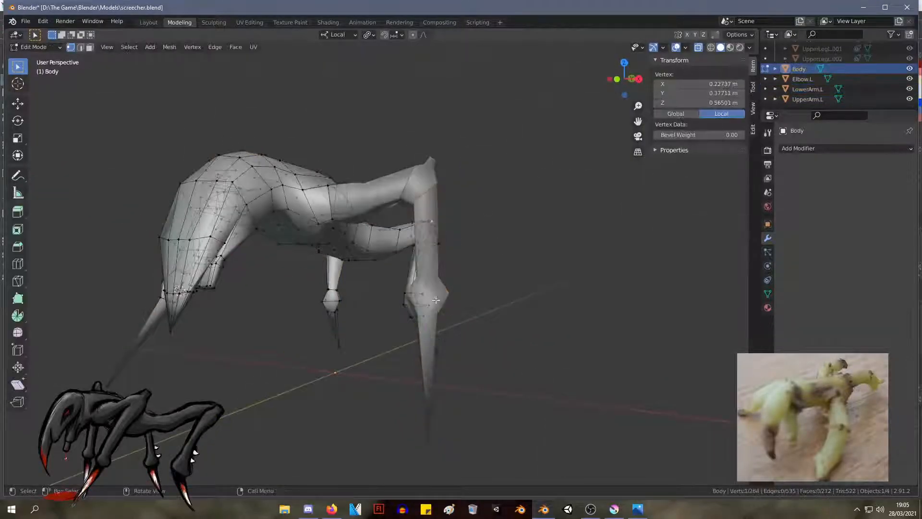
{"action": "key", "text": "Tab"}
{"action": "left_click", "coordinate": [485, 278]}
{"action": "middle_click_drag", "start_coordinate": [485, 278], "coordinate": [505, 284]}
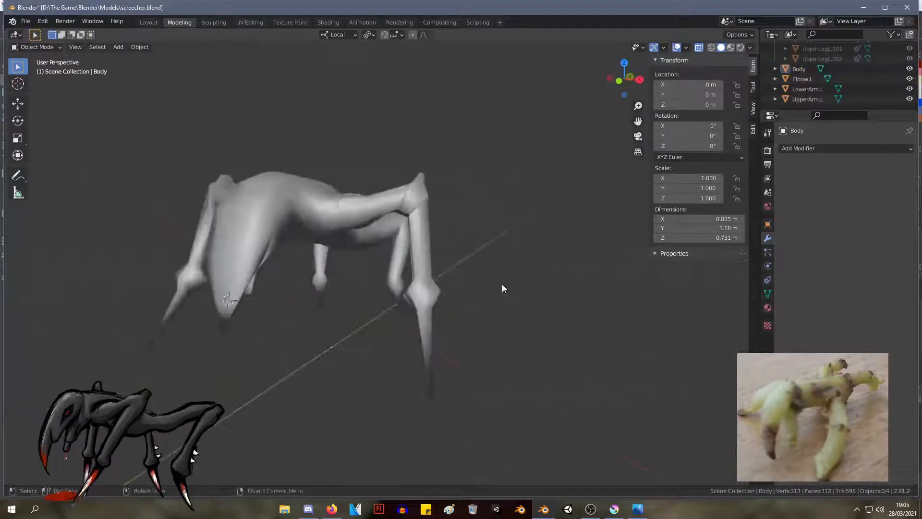
Step: Separate the pointed spike below the lower arm's bulging joint from LowerArm.L into its own object
{"action": "left_click", "coordinate": [421, 292]}
{"action": "key", "text": "Tab"}
{"action": "left_click_drag", "start_coordinate": [473, 431], "coordinate": [389, 306]}
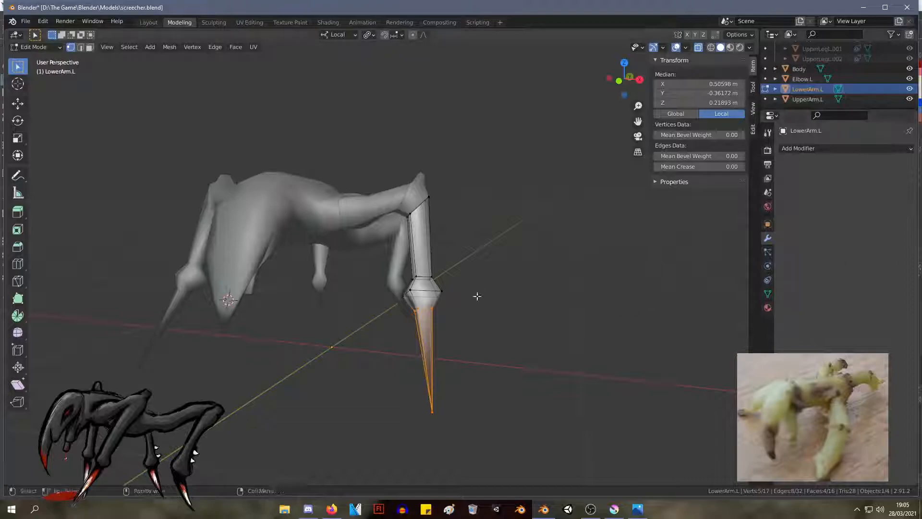
{"action": "right_click", "coordinate": [435, 341]}
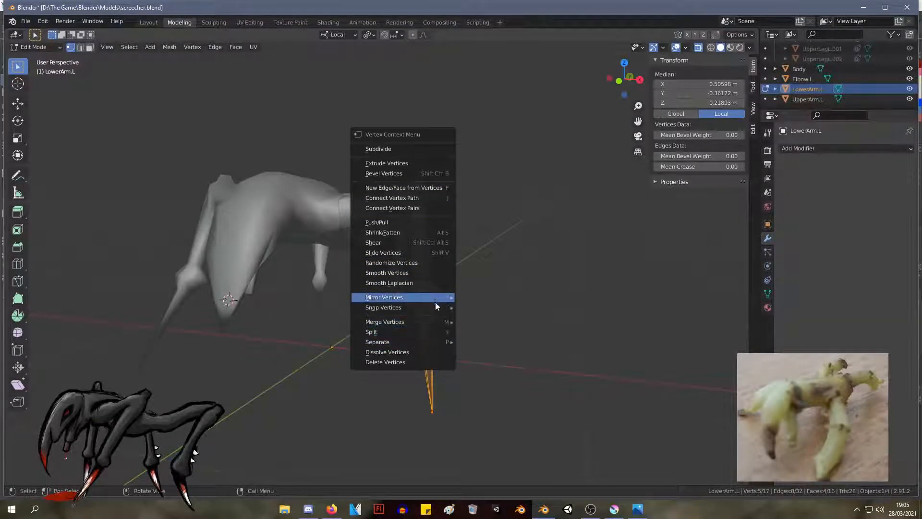
{"action": "mouse_move", "coordinate": [437, 347]}
{"action": "left_click", "coordinate": [492, 342]}
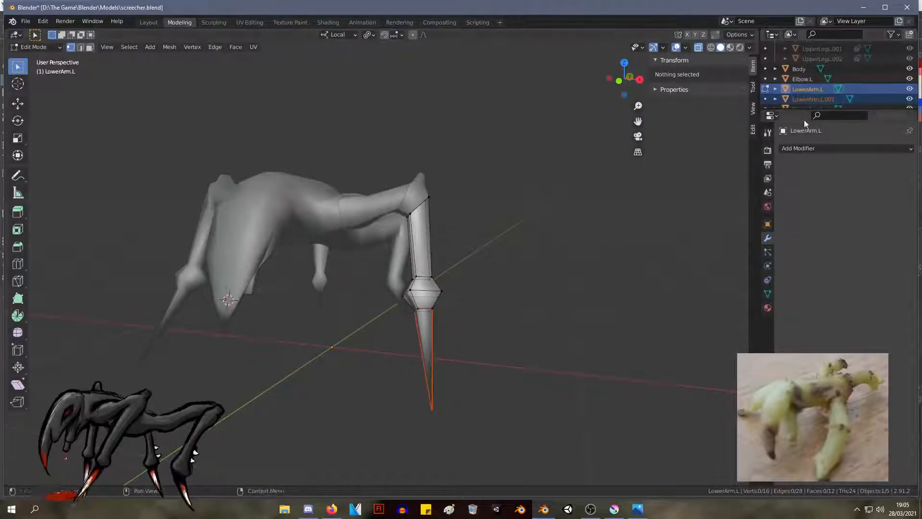
Step: Rename the separated spike object as FrontSpike.L
{"action": "left_click", "coordinate": [827, 101]}
{"action": "scroll", "coordinate": [827, 100], "scroll_direction": "down", "scroll_amount": 1}
{"action": "double_click", "coordinate": [827, 95]}
{"action": "type", "text": "Fro"}
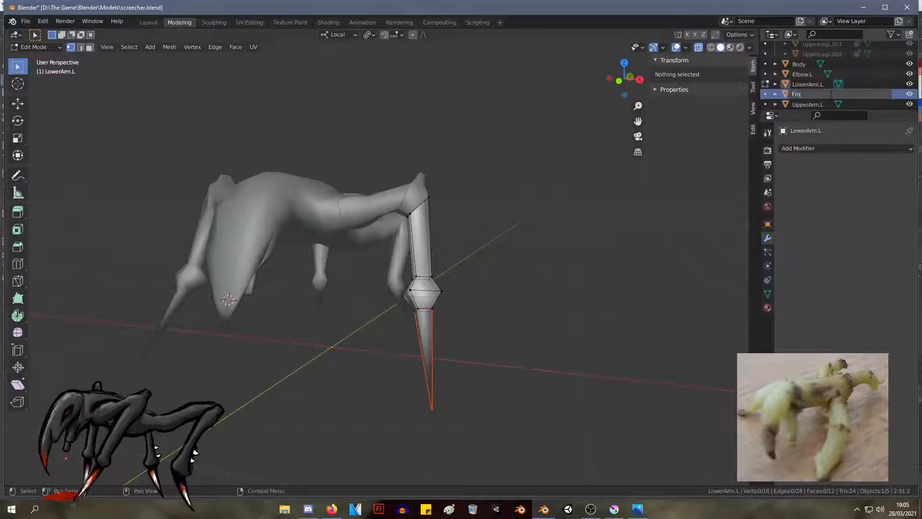
{"action": "type", "text": "ntSpike"}
{"action": "key", "text": "Return"}
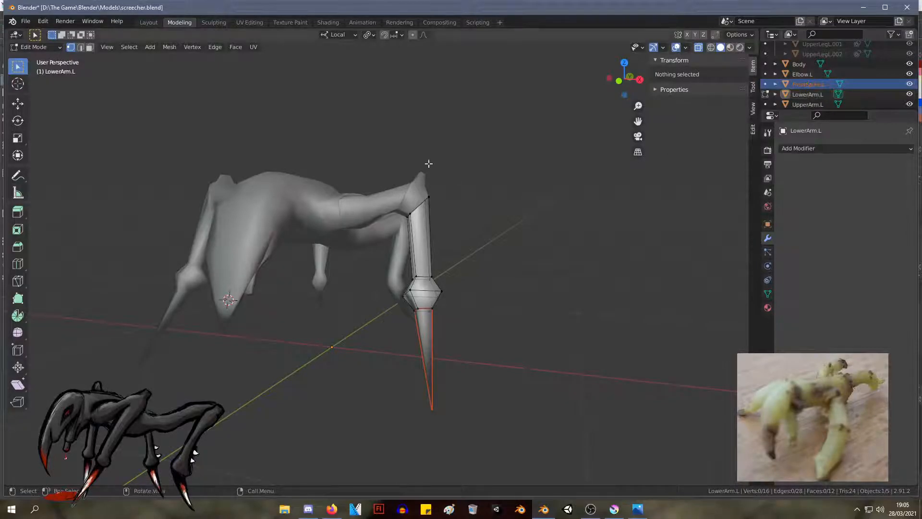
Step: Add the prefix Lower to the spike object's name, making it LowerFrontSpike.L
{"action": "scroll", "coordinate": [429, 164], "scroll_direction": "down", "scroll_amount": 1}
{"action": "double_click", "coordinate": [809, 85]}
{"action": "key", "text": "Home"}
{"action": "type", "text": "Lower"}
{"action": "key", "text": "Return"}
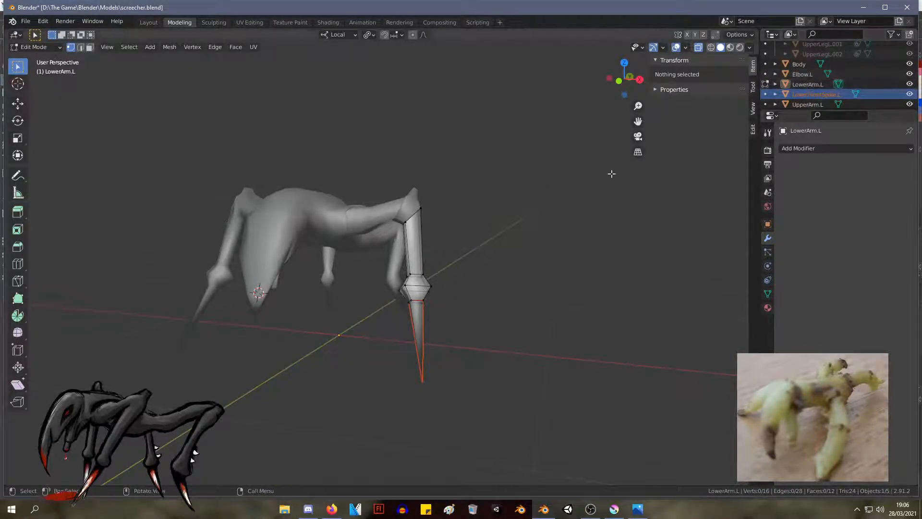
Step: Finish editing LowerArm.L and open the Body mesh in Edit Mode
{"action": "mouse_move", "coordinate": [453, 218]}
{"action": "middle_mouse_down"}
{"action": "mouse_move", "coordinate": [439, 217]}
{"action": "mouse_move", "coordinate": [451, 206]}
{"action": "mouse_move", "coordinate": [459, 208]}
{"action": "mouse_move", "coordinate": [358, 239]}
{"action": "mouse_move", "coordinate": [354, 284]}
{"action": "mouse_move", "coordinate": [307, 239]}
{"action": "mouse_move", "coordinate": [282, 233]}
{"action": "mouse_move", "coordinate": [451, 203]}
{"action": "middle_mouse_up"}
{"action": "scroll", "coordinate": [495, 228], "scroll_direction": "up", "scroll_amount": 2}
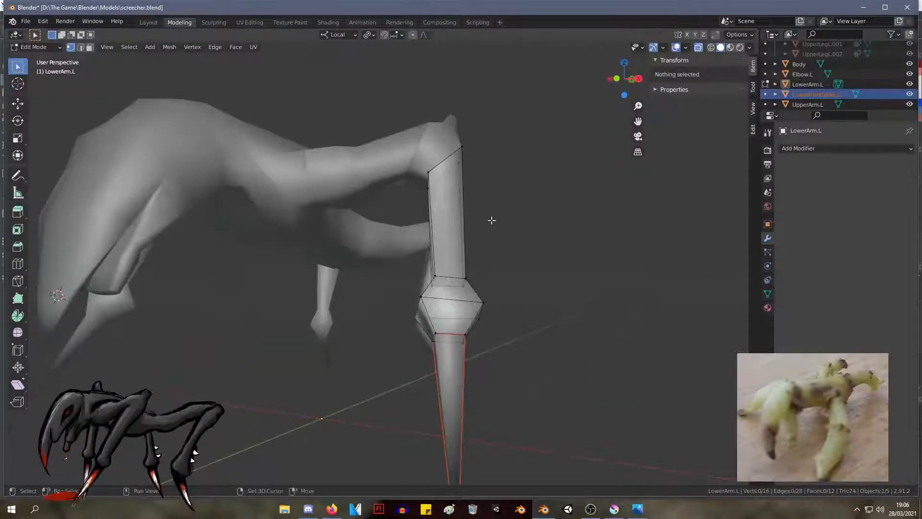
{"action": "scroll", "coordinate": [491, 220], "scroll_direction": "down", "scroll_amount": 3}
{"action": "middle_click_drag", "start_coordinate": [533, 231], "coordinate": [500, 307]}
{"action": "key", "text": "Tab"}
{"action": "left_click", "coordinate": [533, 310]}
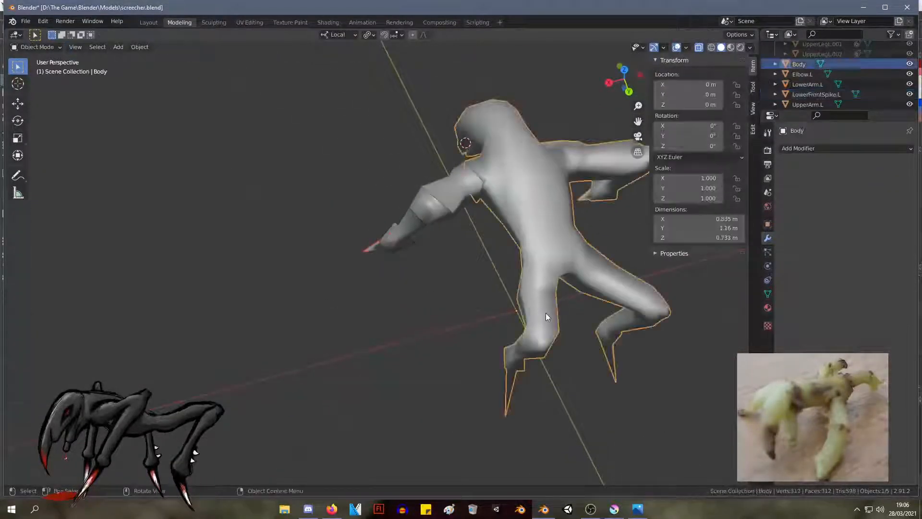
{"action": "key", "text": "Tab"}
Step: Rotate and slightly reposition the vertices of the Body's left rear knee joint, finishing in Object Mode with nothing selected
{"action": "left_click_drag", "start_coordinate": [579, 398], "coordinate": [518, 320]}
{"action": "middle_click_drag", "start_coordinate": [519, 319], "coordinate": [591, 335]}
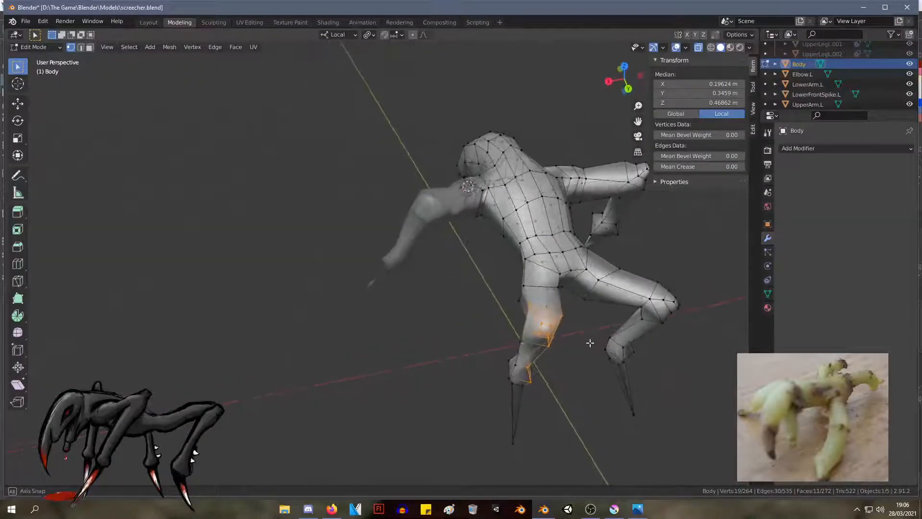
{"action": "left_click_drag", "start_coordinate": [564, 351], "coordinate": [514, 307]}
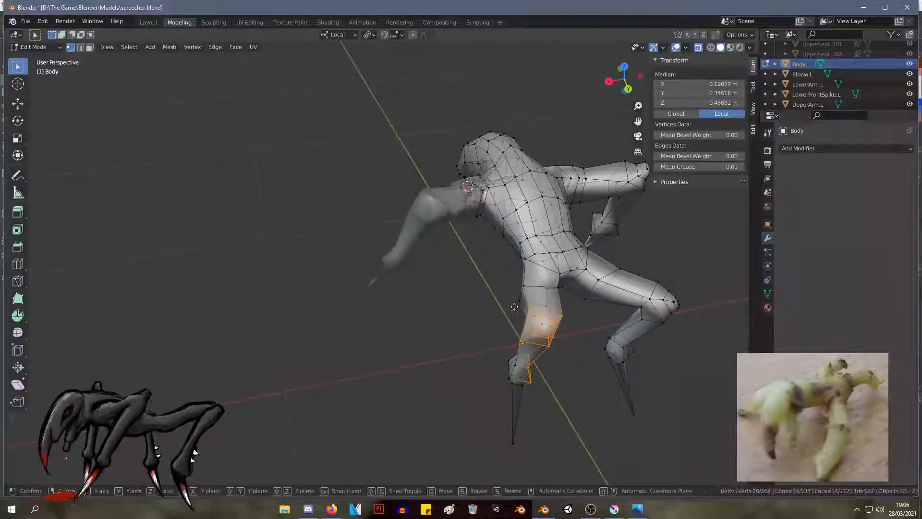
{"action": "left_click_drag", "start_coordinate": [564, 357], "coordinate": [518, 313]}
{"action": "left_click", "coordinate": [528, 306], "text": "shift"}
{"action": "key", "text": "r"}
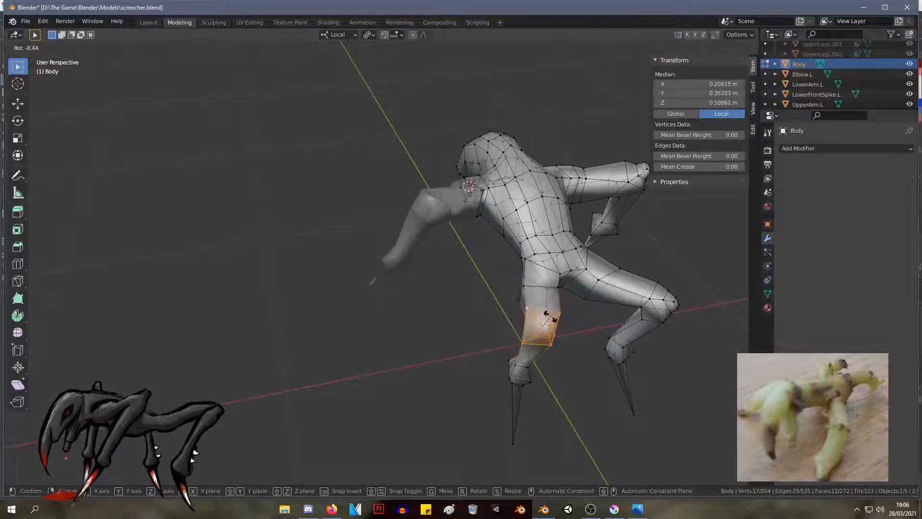
{"action": "left_click", "coordinate": [550, 317]}
{"action": "key", "text": "g"}
{"action": "left_click", "coordinate": [548, 313]}
{"action": "middle_click_drag", "start_coordinate": [565, 312], "coordinate": [674, 262]}
{"action": "key", "text": "Tab"}
{"action": "left_click", "coordinate": [534, 255]}
{"action": "middle_click_drag", "start_coordinate": [534, 255], "coordinate": [280, 287]}
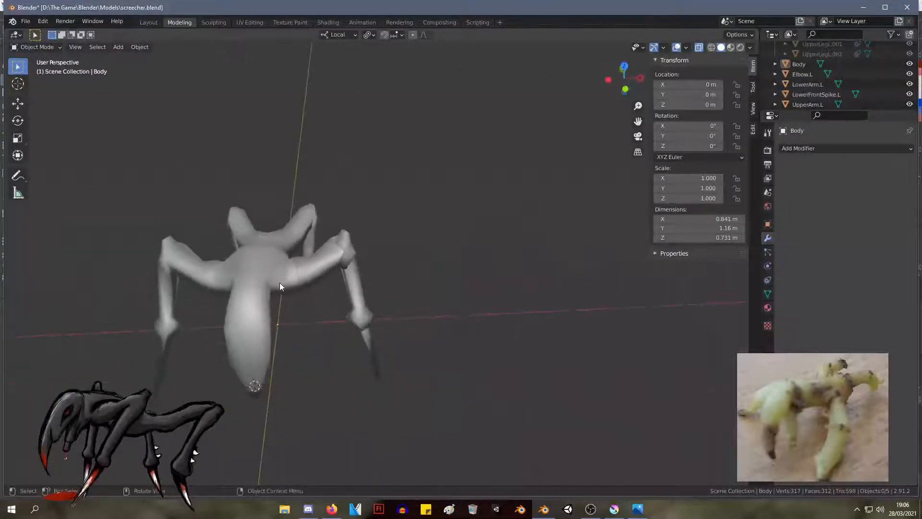
Step: Separate the left rear lower leg, from below the knee through the ankle bulge but without the spike, from Body into its own object
{"action": "left_click", "coordinate": [299, 288]}
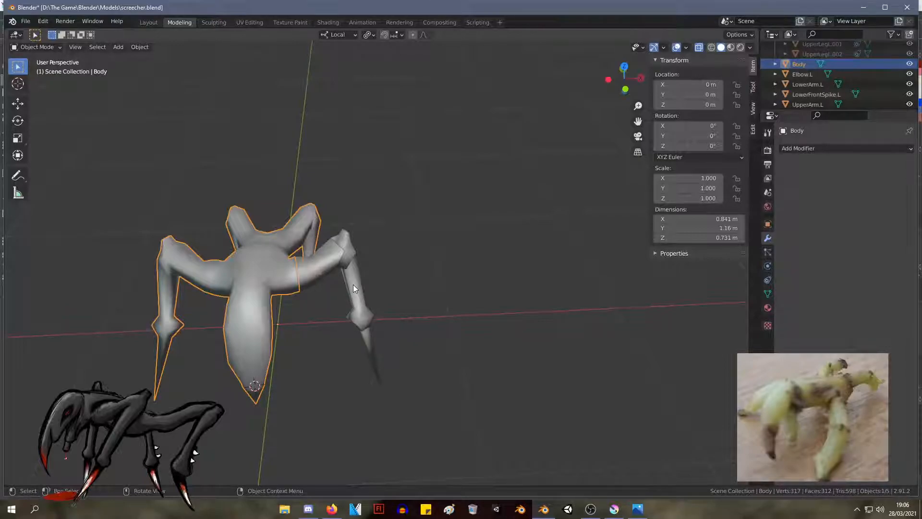
{"action": "middle_click_drag", "start_coordinate": [353, 284], "coordinate": [459, 168]}
{"action": "key", "text": "Tab"}
{"action": "middle_click_drag", "start_coordinate": [550, 177], "coordinate": [474, 221]}
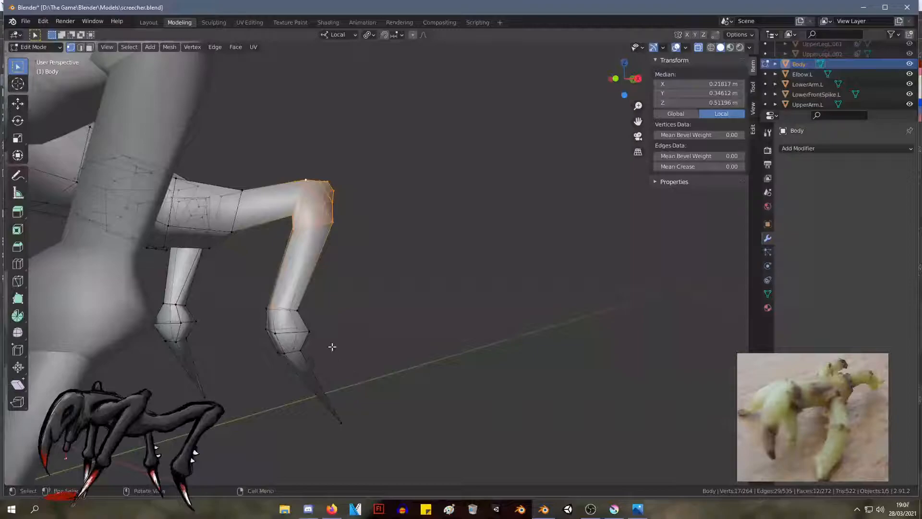
{"action": "left_click_drag", "start_coordinate": [335, 352], "coordinate": [272, 303], "text": "shift"}
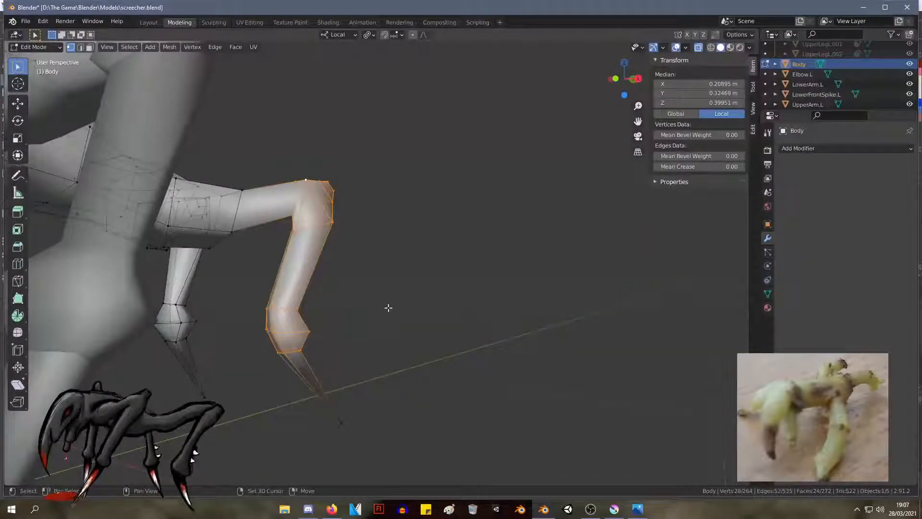
{"action": "left_click", "coordinate": [370, 327]}
{"action": "left_click_drag", "start_coordinate": [344, 360], "coordinate": [250, 283]}
{"action": "middle_click_drag", "start_coordinate": [243, 282], "coordinate": [344, 272]}
{"action": "scroll", "coordinate": [343, 272], "scroll_direction": "up", "scroll_amount": 1}
{"action": "middle_click_drag", "start_coordinate": [465, 284], "coordinate": [347, 189]}
{"action": "left_click", "coordinate": [306, 142], "text": "shift"}
{"action": "left_click", "coordinate": [290, 165], "text": "shift"}
{"action": "left_click", "coordinate": [344, 153], "text": "shift"}
{"action": "left_click", "coordinate": [339, 130], "text": "shift"}
{"action": "middle_click_drag", "start_coordinate": [461, 159], "coordinate": [353, 136]}
{"action": "middle_click_drag", "start_coordinate": [594, 197], "coordinate": [403, 180], "text": "shift"}
{"action": "middle_click_drag", "start_coordinate": [261, 182], "coordinate": [453, 193], "text": "shift"}
{"action": "scroll", "coordinate": [453, 193], "scroll_direction": "down", "scroll_amount": 3}
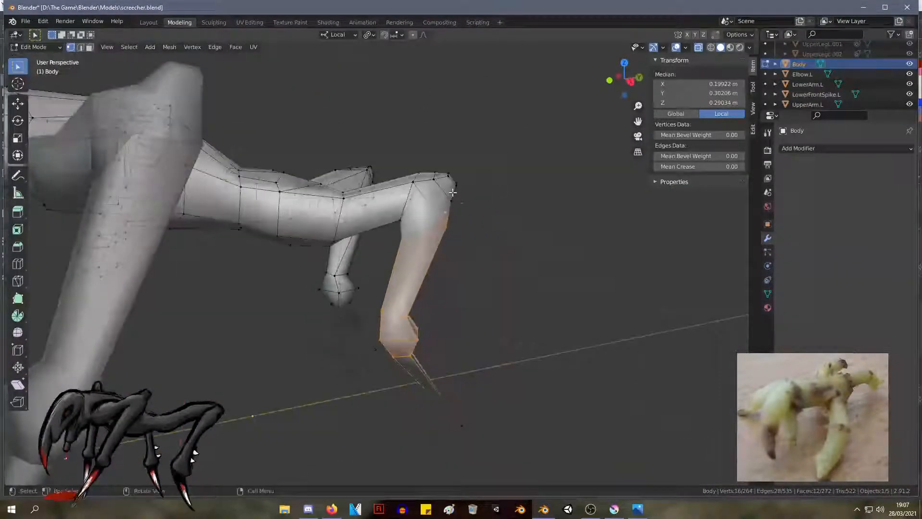
{"action": "right_click", "coordinate": [431, 241]}
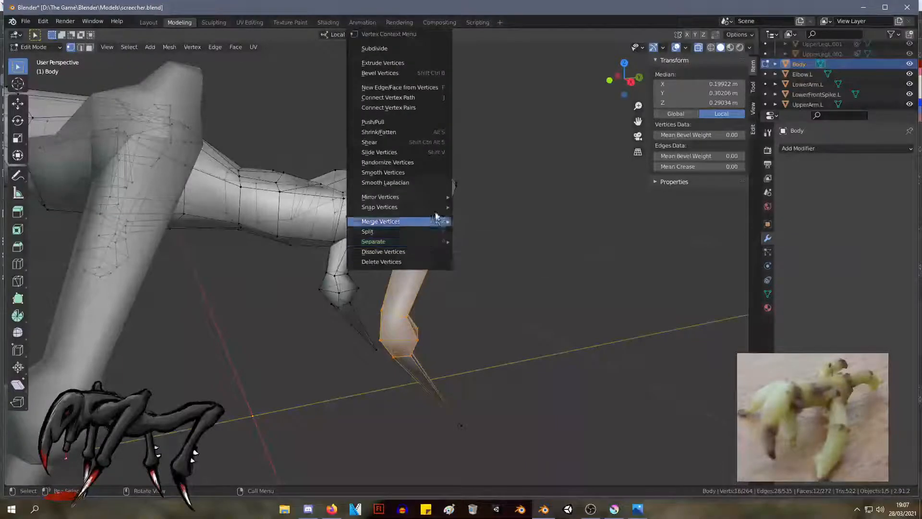
{"action": "mouse_move", "coordinate": [431, 241]}
{"action": "middle_click_drag", "start_coordinate": [508, 244], "coordinate": [529, 300]}
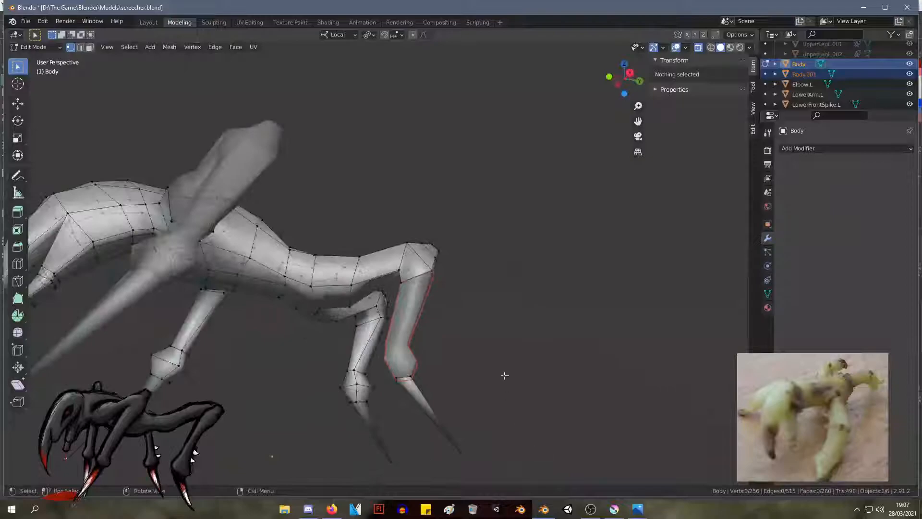
Step: Try to select only the spike below the left rear ankle bulge within the Body mesh
{"action": "middle_click_drag", "start_coordinate": [487, 422], "coordinate": [496, 457]}
{"action": "left_click_drag", "start_coordinate": [481, 435], "coordinate": [356, 351]}
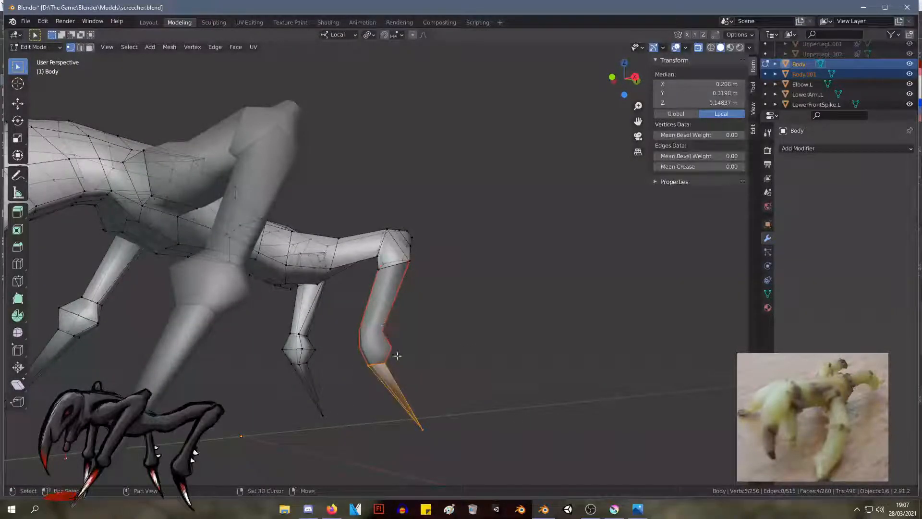
{"action": "left_click", "coordinate": [453, 341]}
{"action": "left_click", "coordinate": [435, 402]}
{"action": "left_click_drag", "start_coordinate": [466, 442], "coordinate": [356, 370]}
{"action": "left_click", "coordinate": [434, 413]}
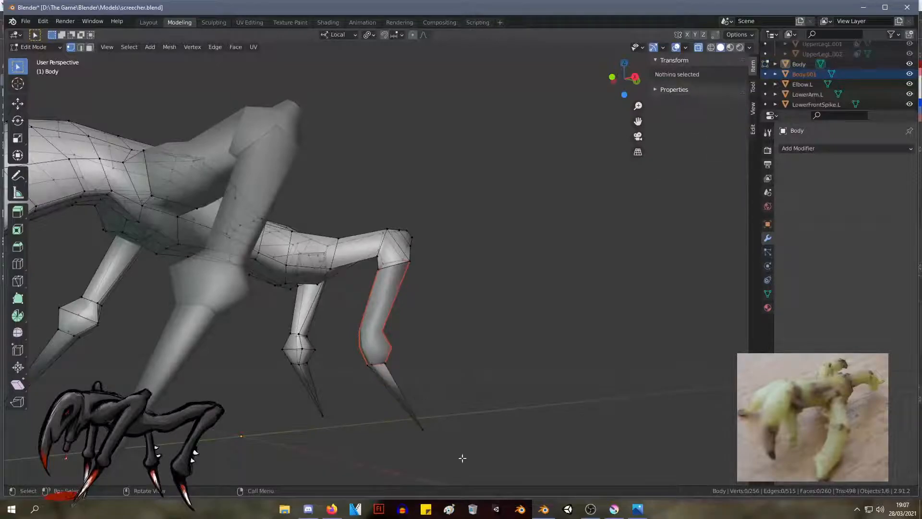
{"action": "left_click", "coordinate": [423, 429]}
{"action": "left_click", "coordinate": [423, 429], "text": "ctrl"}
{"action": "left_click", "coordinate": [423, 429], "text": "alt"}
{"action": "left_click_drag", "start_coordinate": [477, 461], "coordinate": [335, 336]}
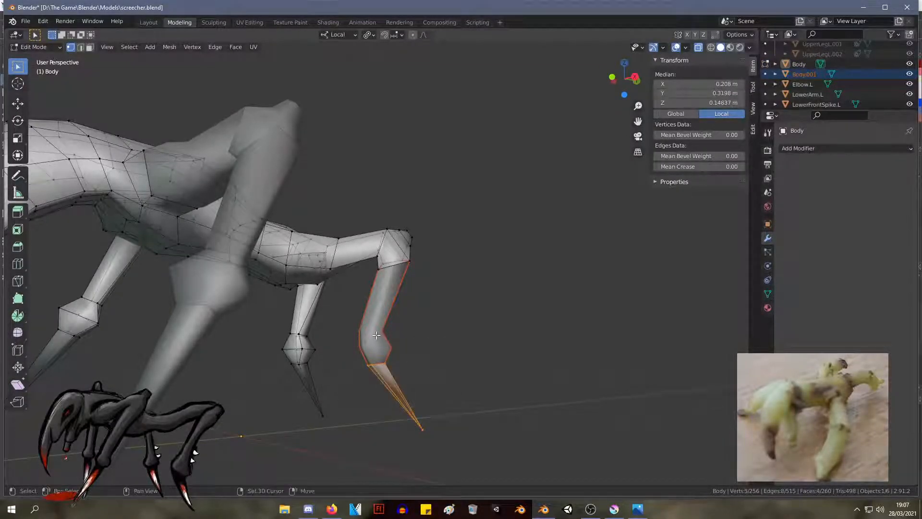
{"action": "left_click", "coordinate": [546, 310]}
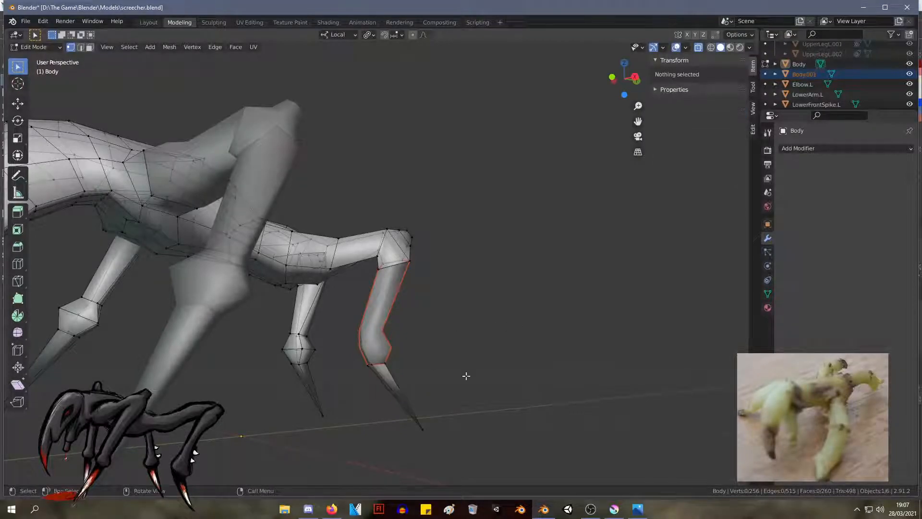
{"action": "left_click", "coordinate": [360, 239]}
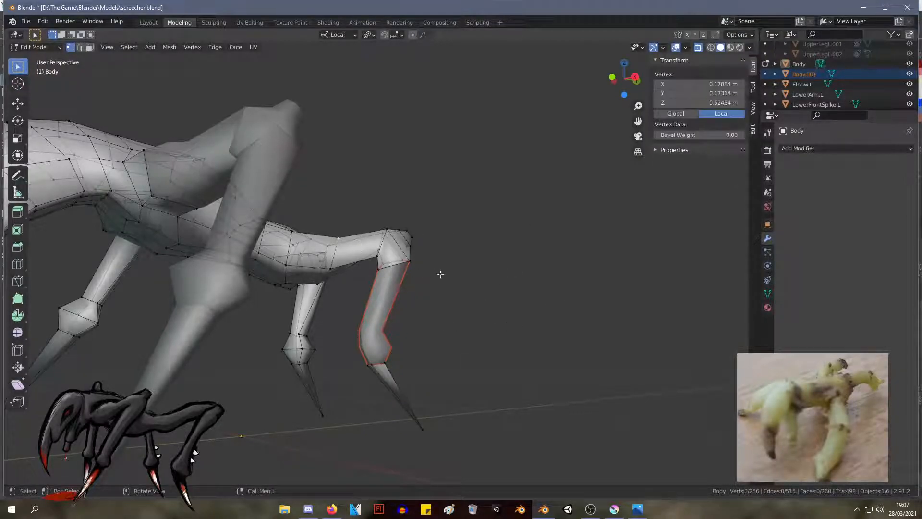
Step: Open Body and Body.001 together in Edit Mode, select the left rear spike's vertices and make Body.001 active
{"action": "key", "text": "Tab"}
{"action": "key", "text": "Tab"}
{"action": "left_click_drag", "start_coordinate": [459, 457], "coordinate": [348, 353]}
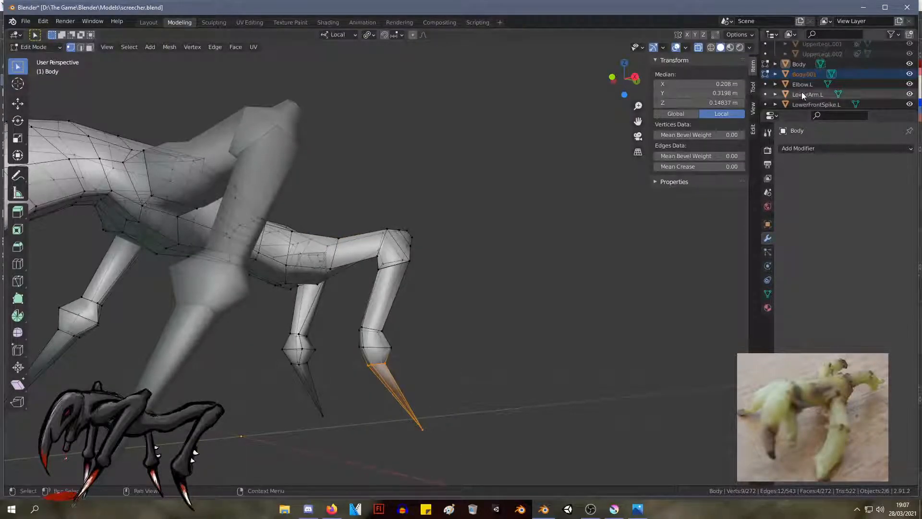
{"action": "left_click", "coordinate": [803, 64]}
{"action": "left_click", "coordinate": [807, 76]}
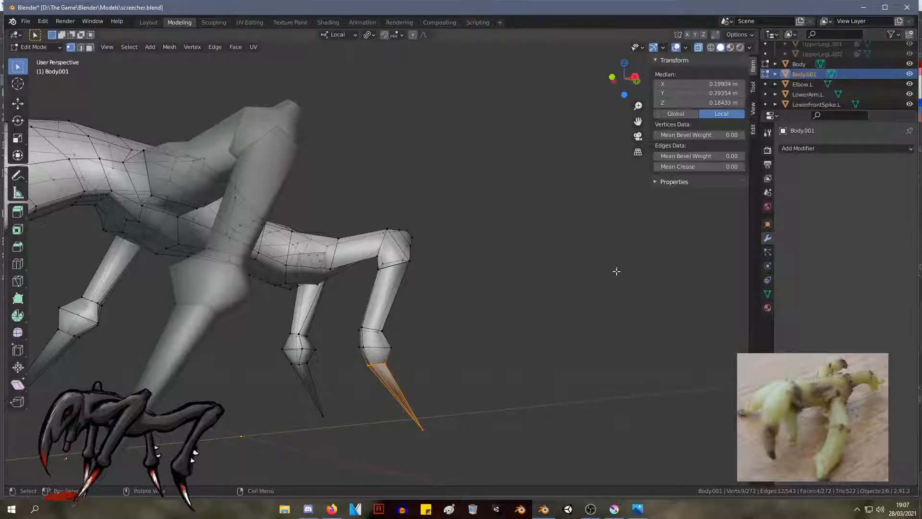
Step: Highlight the separated arm and leg objects one after another to check which part each entry represents
{"action": "scroll", "coordinate": [824, 106], "scroll_direction": "down", "scroll_amount": 1}
{"action": "left_click", "coordinate": [819, 98]}
{"action": "left_click", "coordinate": [820, 89]}
{"action": "left_click", "coordinate": [820, 78]}
{"action": "left_click", "coordinate": [813, 69]}
{"action": "left_click", "coordinate": [806, 59]}
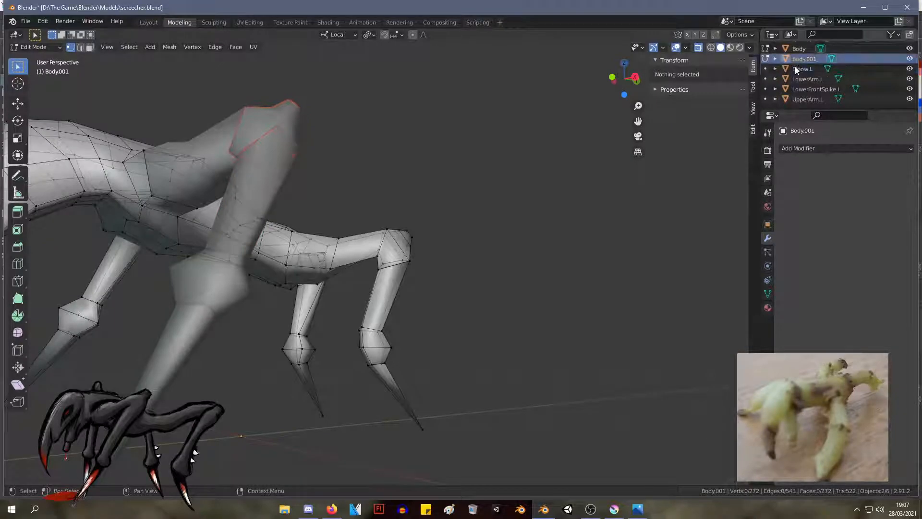
{"action": "middle_click_drag", "start_coordinate": [495, 159], "coordinate": [344, 204]}
{"action": "scroll", "coordinate": [344, 204], "scroll_direction": "down", "scroll_amount": 4}
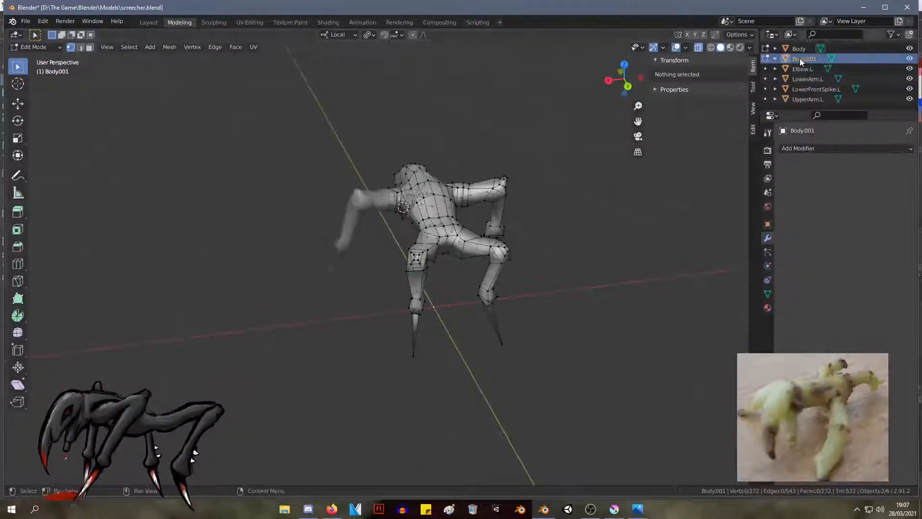
Step: Try deleting the Body.001 object and undo the deletion
{"action": "key", "text": "Delete"}
{"action": "middle_click_drag", "start_coordinate": [342, 136], "coordinate": [458, 127]}
{"action": "key", "text": "ctrl+z"}
{"action": "scroll", "coordinate": [564, 216], "scroll_direction": "up", "scroll_amount": 5}
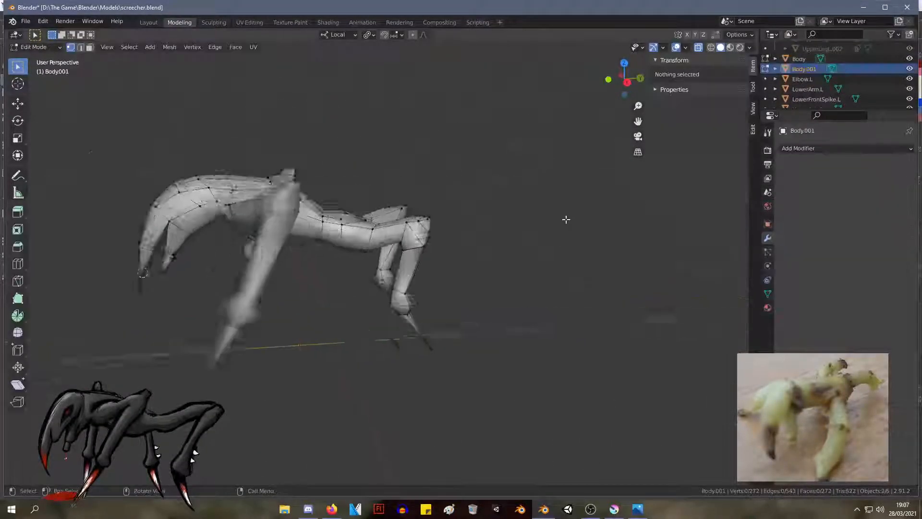
Step: Expand Body.001, try moving all geometry open for editing, cancel the move and clear the selection
{"action": "left_click", "coordinate": [775, 68]}
{"action": "middle_click_drag", "start_coordinate": [519, 182], "coordinate": [558, 322]}
{"action": "key", "text": "a"}
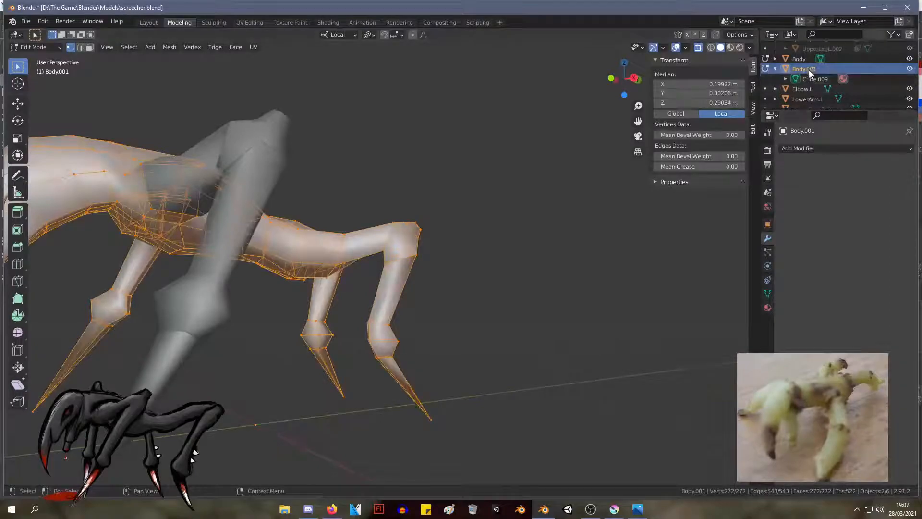
{"action": "key", "text": "g"}
{"action": "right_click", "coordinate": [505, 214]}
{"action": "left_click", "coordinate": [506, 214]}
{"action": "key", "text": "a"}
{"action": "key", "text": "alt+a"}
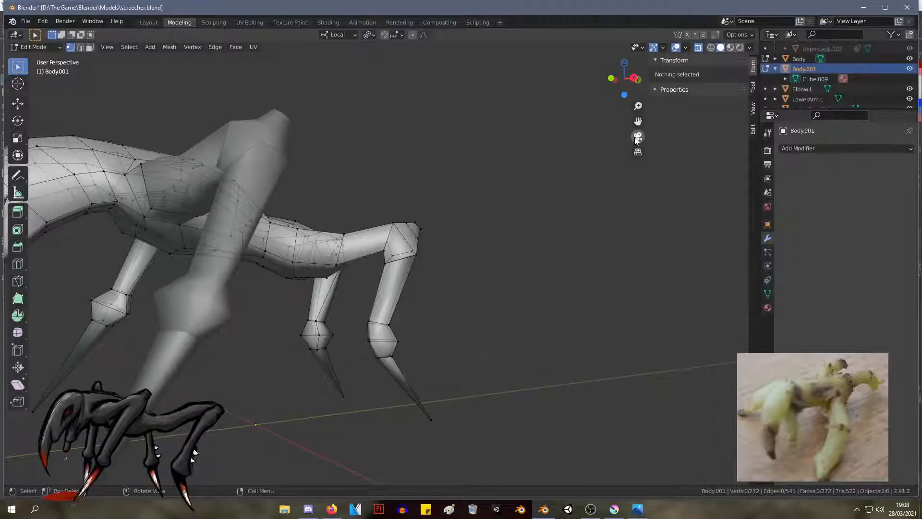
Step: Undo the recent selection and mode changes until only the Body mesh is open for editing
{"action": "scroll", "coordinate": [543, 268], "scroll_direction": "up", "scroll_amount": 2}
{"action": "middle_click_drag", "start_coordinate": [535, 274], "coordinate": [472, 322]}
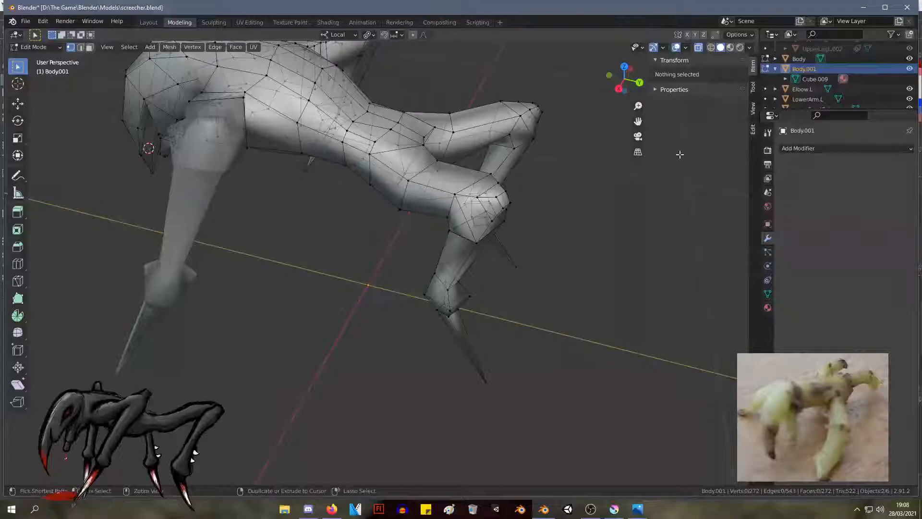
{"action": "key", "text": "ctrl+z"}
{"action": "key", "text": "ctrl+z"}
{"action": "key", "text": "ctrl+z"}
{"action": "key", "text": "ctrl+z"}
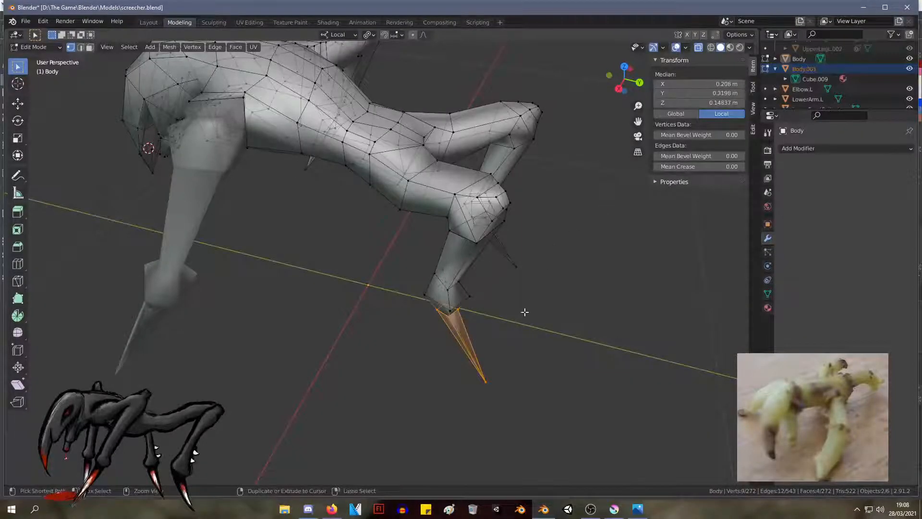
{"action": "key", "text": "ctrl+z"}
{"action": "key", "text": "ctrl+z"}
{"action": "key", "text": "ctrl+z"}
{"action": "key", "text": "ctrl+z"}
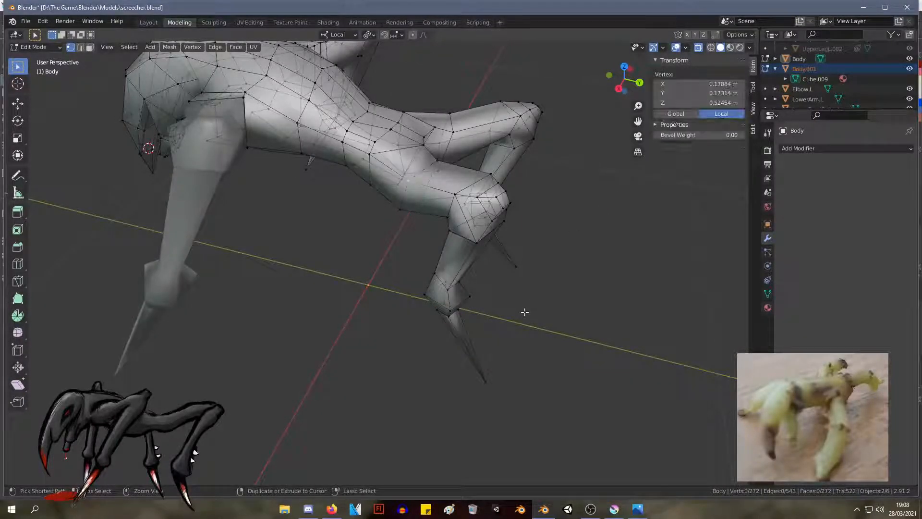
{"action": "key", "text": "ctrl+shift+z"}
{"action": "key", "text": "ctrl+shift+z"}
{"action": "key", "text": "ctrl+shift+z"}
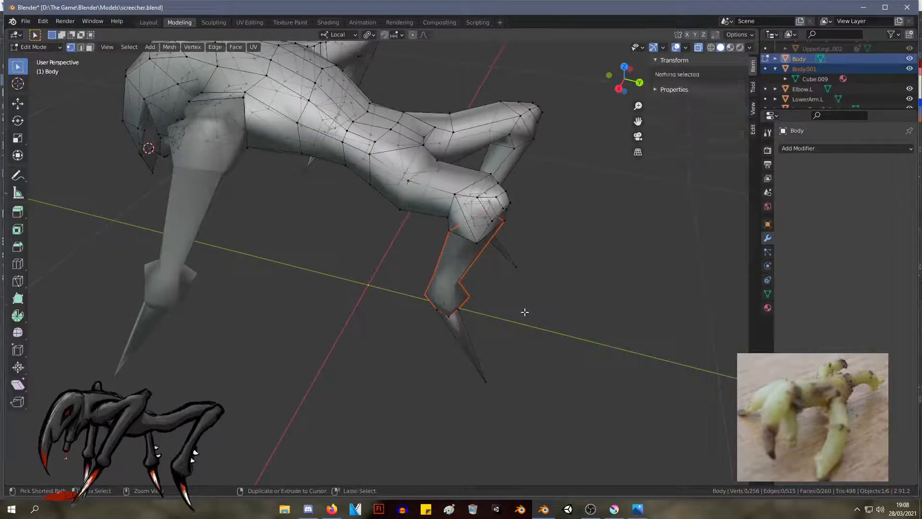
{"action": "key", "text": "ctrl+z"}
{"action": "key", "text": "ctrl+z"}
{"action": "key", "text": "ctrl+z"}
{"action": "key", "text": "ctrl+z"}
{"action": "key", "text": "ctrl+z"}
{"action": "middle_click_drag", "start_coordinate": [524, 312], "coordinate": [564, 267]}
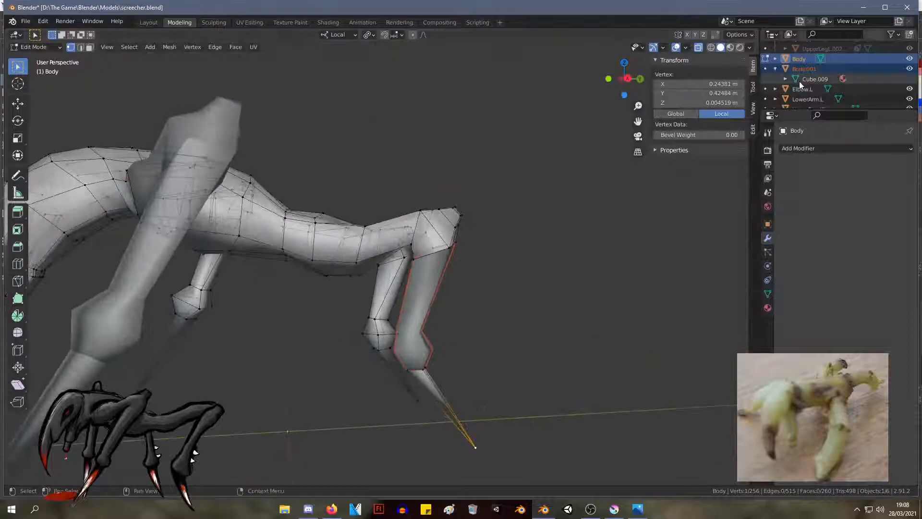
Step: Check which parts the Elbow.L and Body.001 objects cover, clearing the vertex selection at the spike's tip
{"action": "left_click", "coordinate": [802, 81]}
{"action": "left_click", "coordinate": [799, 90]}
{"action": "left_click", "coordinate": [802, 70]}
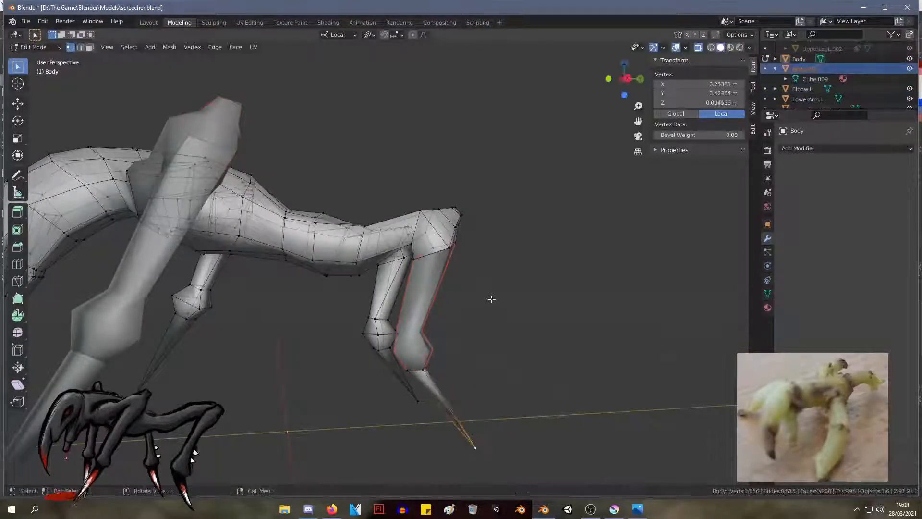
{"action": "left_click", "coordinate": [477, 323]}
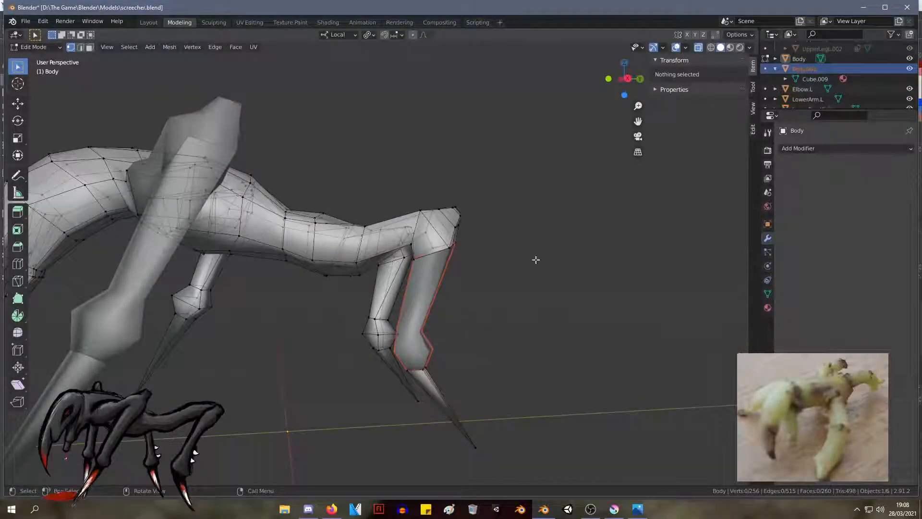
{"action": "left_click", "coordinate": [803, 89]}
{"action": "left_click", "coordinate": [801, 71]}
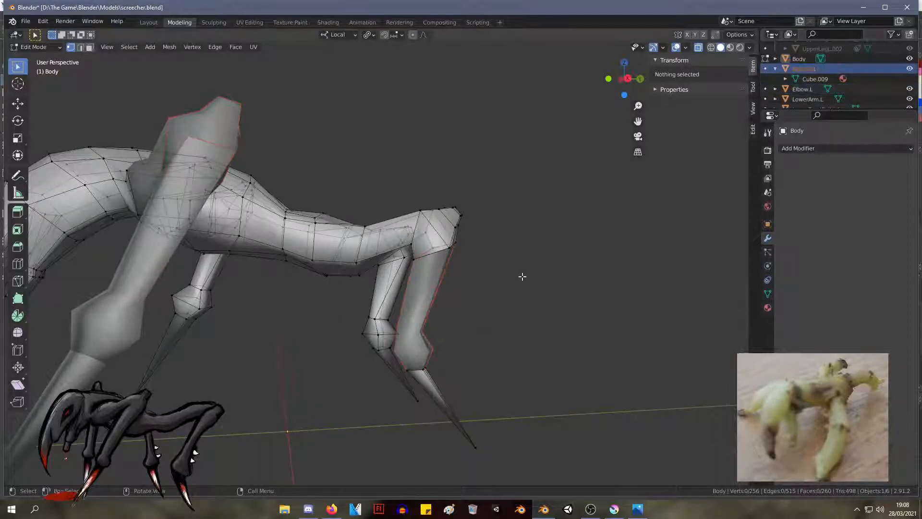
Step: Return to Object Mode and select the Body object that still contains the rear leg spikes
{"action": "key", "text": "Tab"}
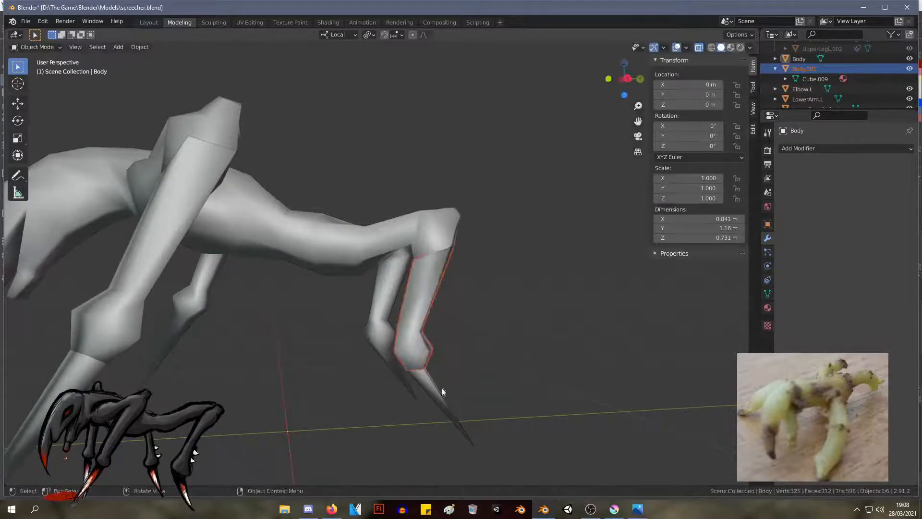
{"action": "left_click", "coordinate": [448, 387]}
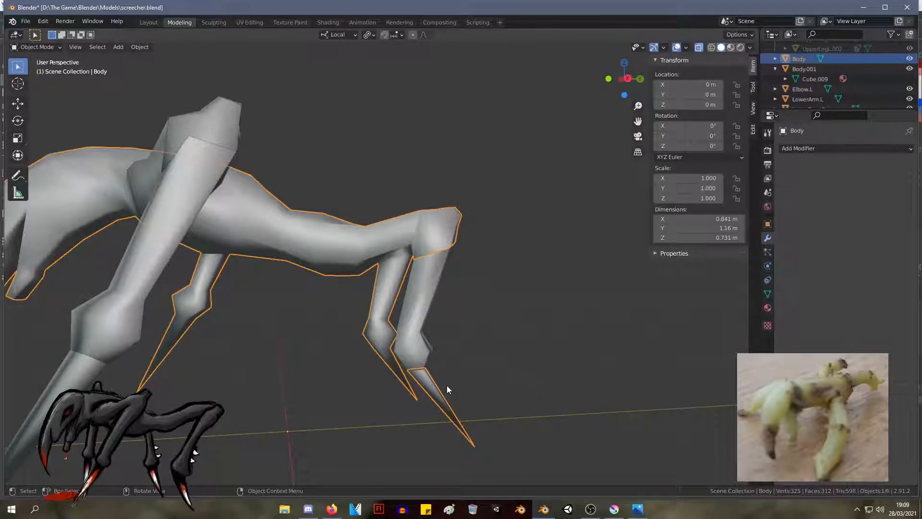
{"action": "middle_click_drag", "start_coordinate": [537, 359], "coordinate": [527, 368]}
{"action": "left_click", "coordinate": [526, 367]}
{"action": "left_click", "coordinate": [393, 369]}
{"action": "middle_click_drag", "start_coordinate": [392, 369], "coordinate": [544, 320]}
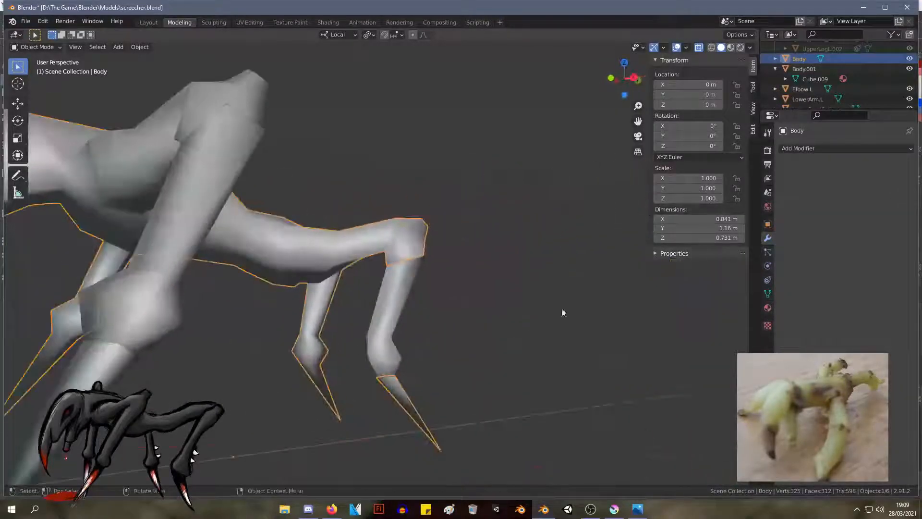
Step: Rename the separated Body.001 rear leg object as LowerLeg.L
{"action": "left_click", "coordinate": [802, 70]}
{"action": "double_click", "coordinate": [802, 69]}
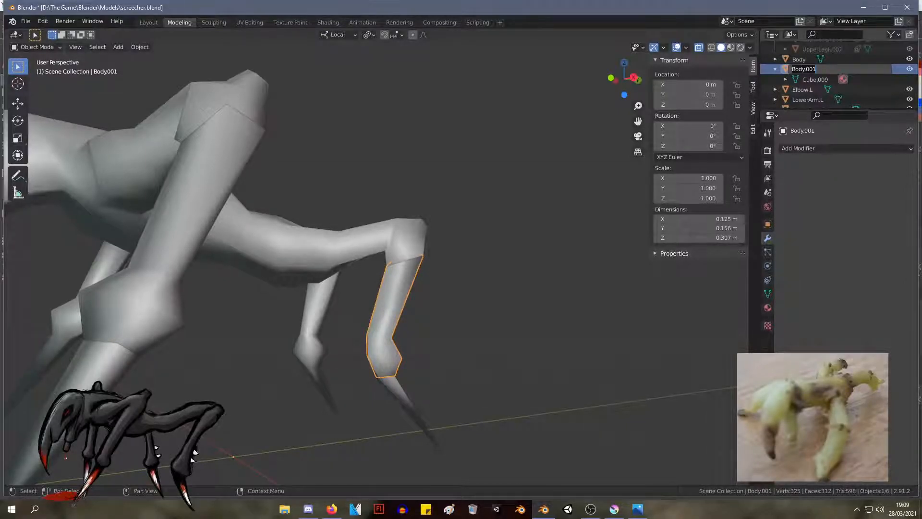
{"action": "type", "text": "LowerLeg.L"}
{"action": "key", "text": "Return"}
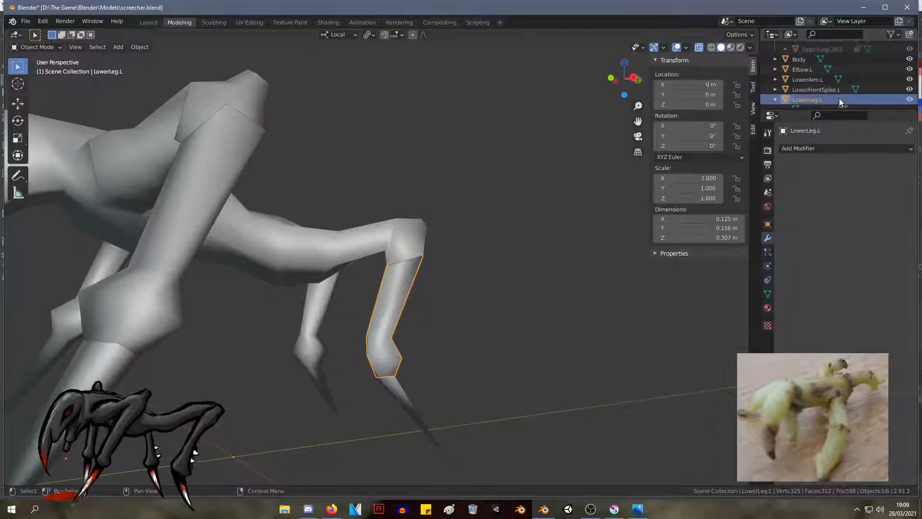
Step: Open the Body mesh for editing, select the left rear leg's spike and separate it into its own object
{"action": "middle_click_drag", "start_coordinate": [434, 365], "coordinate": [508, 356]}
{"action": "left_click", "coordinate": [430, 405]}
{"action": "left_click", "coordinate": [434, 331]}
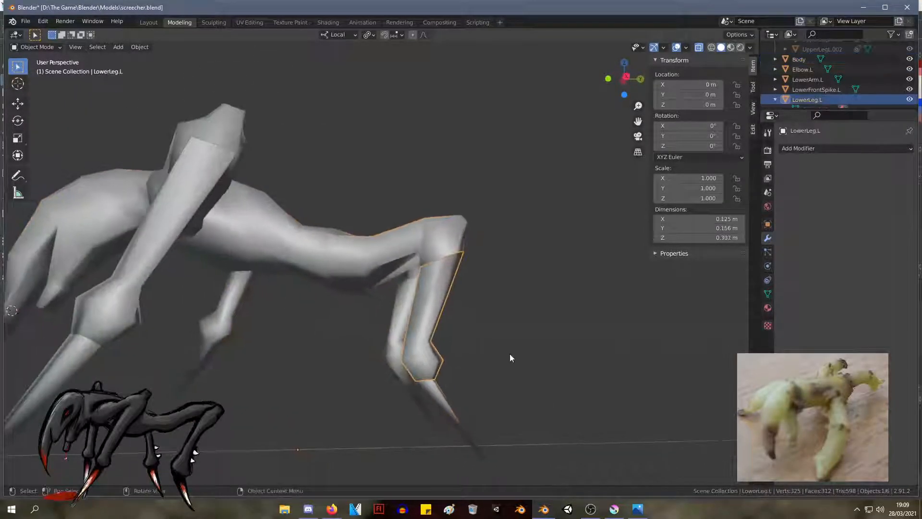
{"action": "left_click", "coordinate": [441, 399]}
{"action": "key", "text": "Tab"}
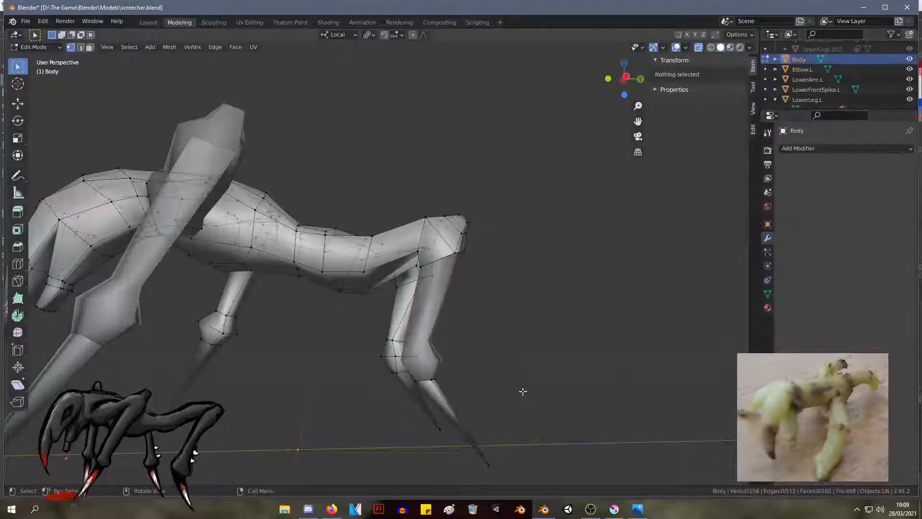
{"action": "middle_click_drag", "start_coordinate": [521, 391], "coordinate": [494, 449]}
{"action": "middle_click_drag", "start_coordinate": [422, 447], "coordinate": [482, 450]}
{"action": "left_click_drag", "start_coordinate": [482, 451], "coordinate": [381, 352]}
{"action": "middle_click_drag", "start_coordinate": [381, 352], "coordinate": [408, 350]}
{"action": "right_click", "coordinate": [407, 350]}
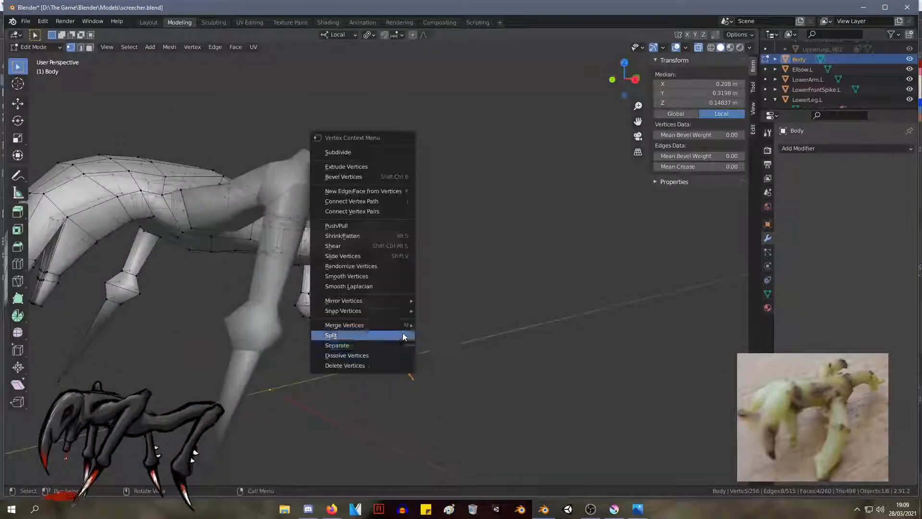
{"action": "mouse_move", "coordinate": [390, 344]}
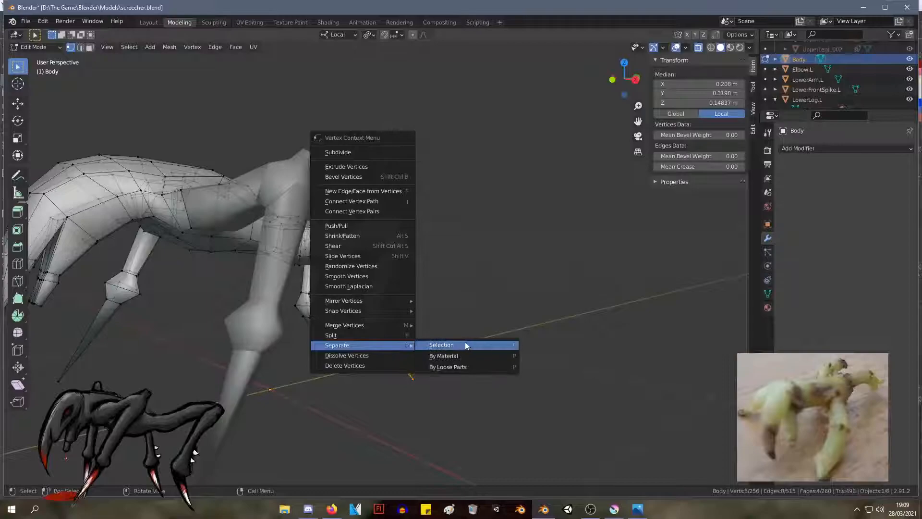
{"action": "left_click", "coordinate": [465, 343]}
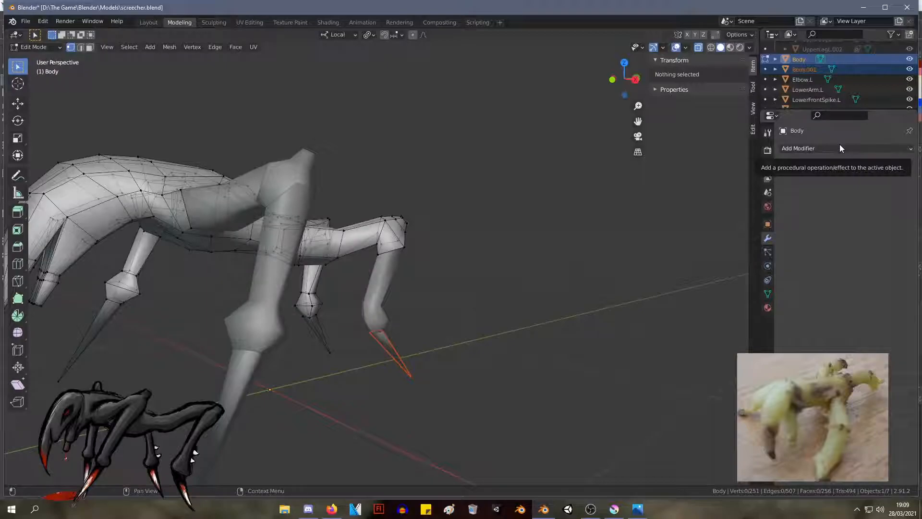
Step: Return to Object Mode, clear the selection and reopen only the Body mesh for editing
{"action": "scroll", "coordinate": [521, 311], "scroll_direction": "up", "scroll_amount": 4}
{"action": "middle_click_drag", "start_coordinate": [521, 311], "coordinate": [428, 190]}
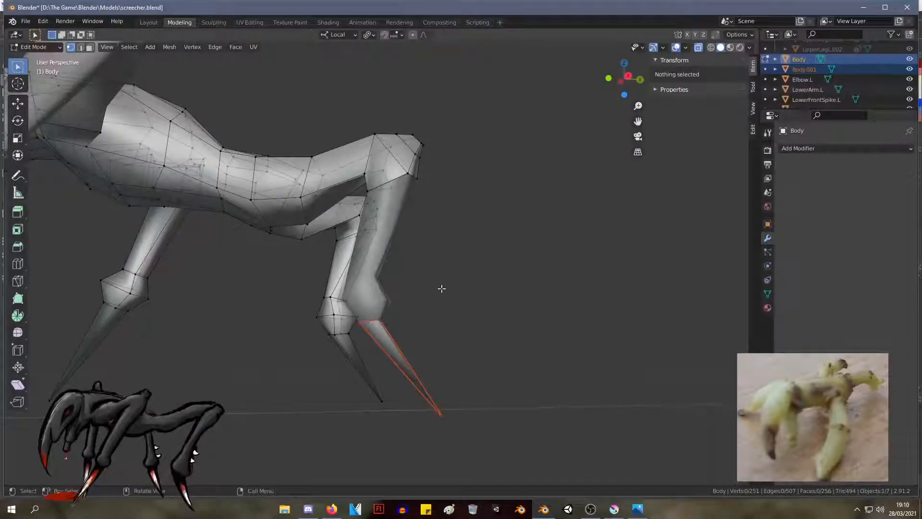
{"action": "key", "text": "Tab"}
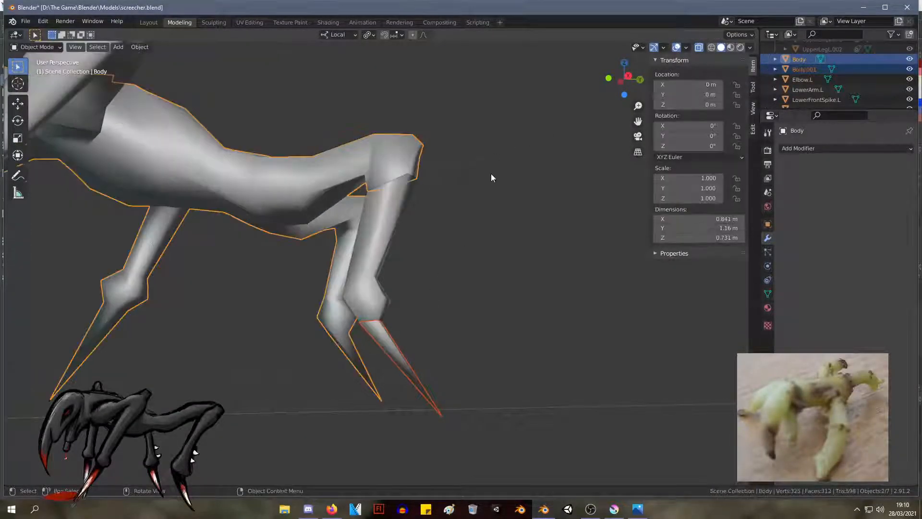
{"action": "middle_click_drag", "start_coordinate": [503, 171], "coordinate": [503, 195]}
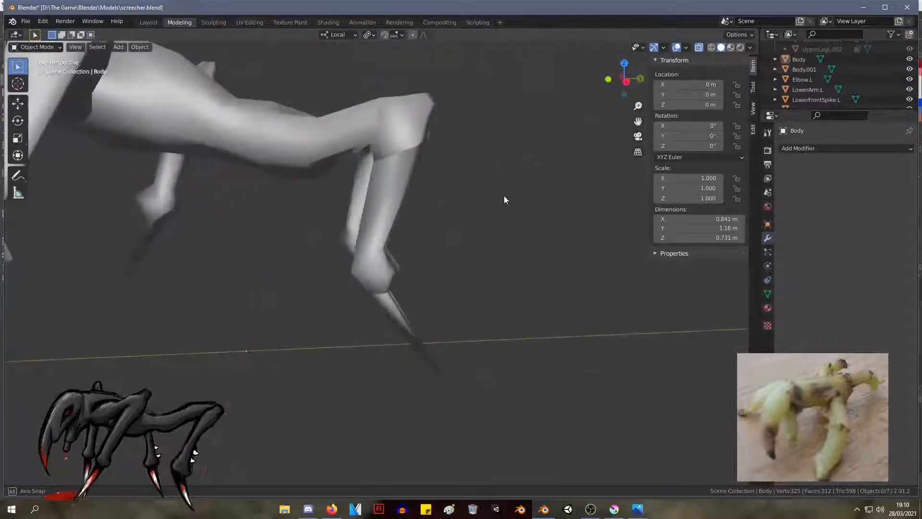
{"action": "left_click", "coordinate": [402, 113]}
{"action": "key", "text": "Tab"}
Step: Select the left rear leg's knee geometry on the Body mesh and separate it into its own object
{"action": "middle_click_drag", "start_coordinate": [494, 155], "coordinate": [494, 150]}
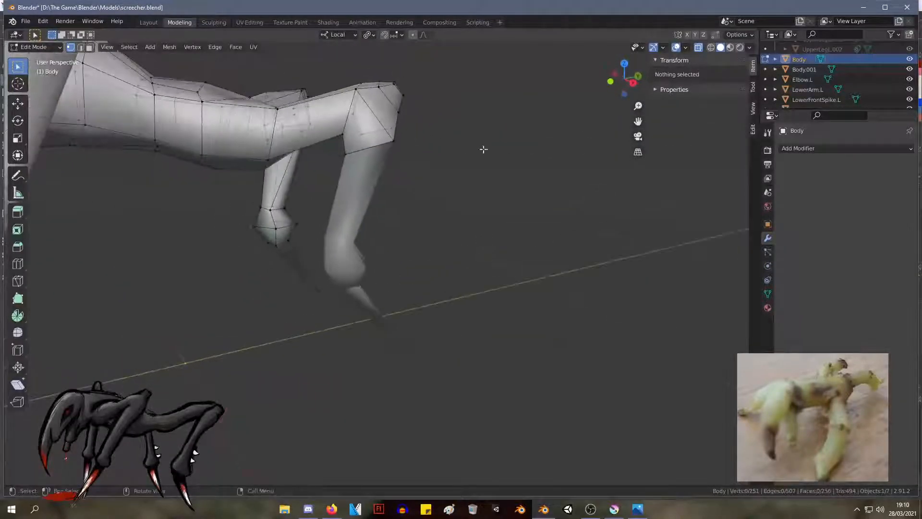
{"action": "scroll", "coordinate": [452, 129], "scroll_direction": "up", "scroll_amount": 2}
{"action": "middle_click_drag", "start_coordinate": [452, 128], "coordinate": [501, 263]}
{"action": "left_click", "coordinate": [393, 288]}
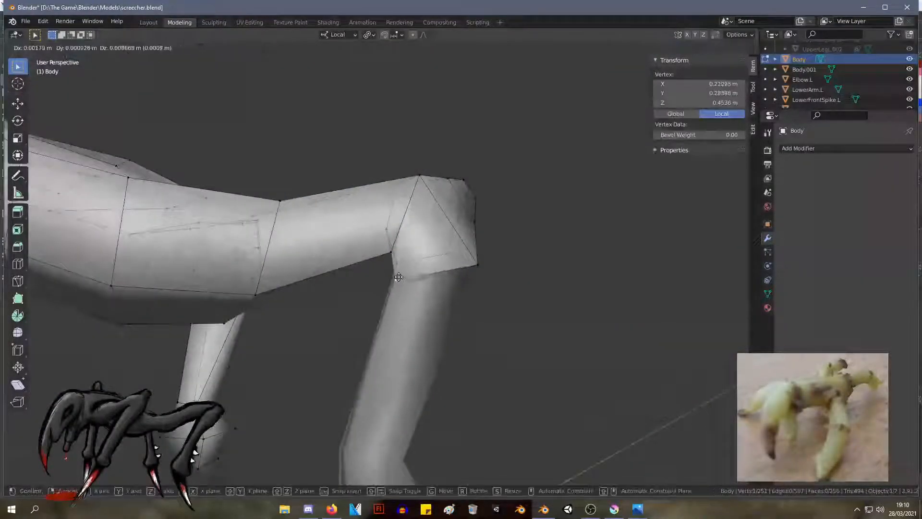
{"action": "left_click_drag", "start_coordinate": [527, 195], "coordinate": [557, 250]}
{"action": "middle_click_drag", "start_coordinate": [560, 249], "coordinate": [439, 257]}
{"action": "left_click_drag", "start_coordinate": [512, 324], "coordinate": [312, 136]}
{"action": "middle_click_drag", "start_coordinate": [388, 165], "coordinate": [369, 213]}
{"action": "right_click", "coordinate": [370, 212]}
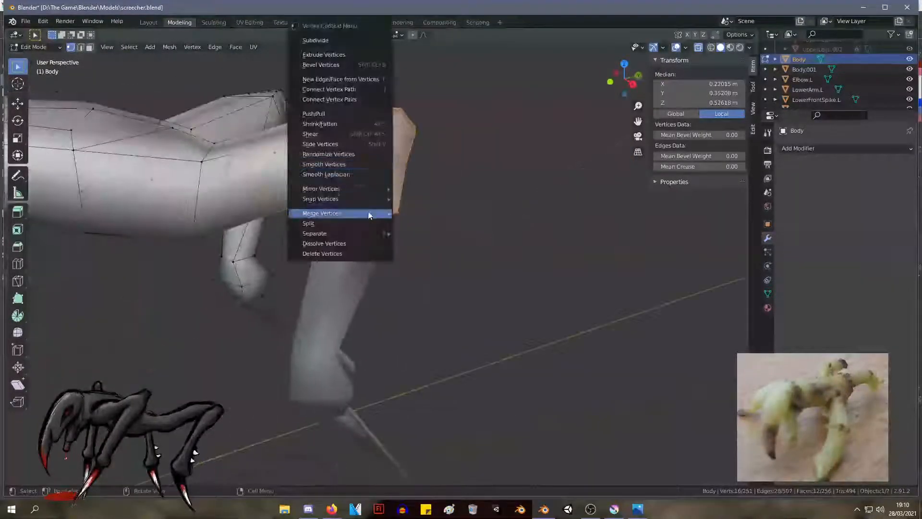
{"action": "mouse_move", "coordinate": [372, 236]}
{"action": "left_click", "coordinate": [437, 232]}
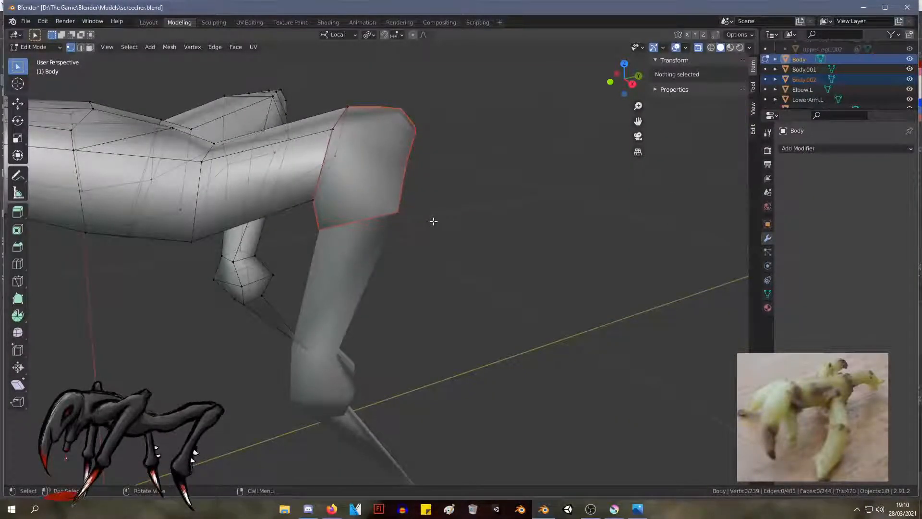
Step: Select the vertices of the left upper rear leg segment next to the separated knee
{"action": "middle_click_drag", "start_coordinate": [440, 220], "coordinate": [493, 387]}
{"action": "left_click_drag", "start_coordinate": [478, 378], "coordinate": [464, 352]}
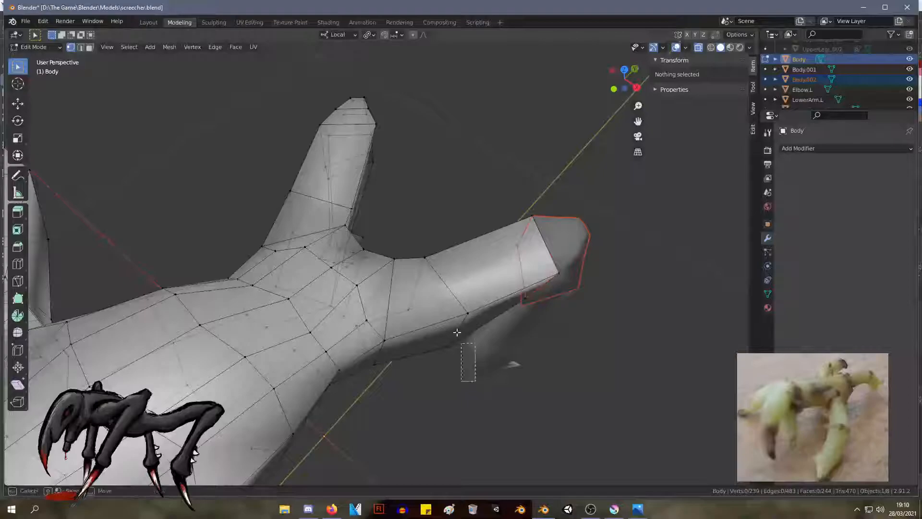
{"action": "left_click_drag", "start_coordinate": [407, 208], "coordinate": [407, 207]}
{"action": "middle_click_drag", "start_coordinate": [408, 211], "coordinate": [434, 327]}
{"action": "left_click", "coordinate": [551, 287], "text": "ctrl"}
{"action": "left_click", "coordinate": [540, 355], "text": "shift"}
{"action": "left_click", "coordinate": [509, 353], "text": "shift"}
{"action": "middle_click_drag", "start_coordinate": [510, 352], "coordinate": [495, 320]}
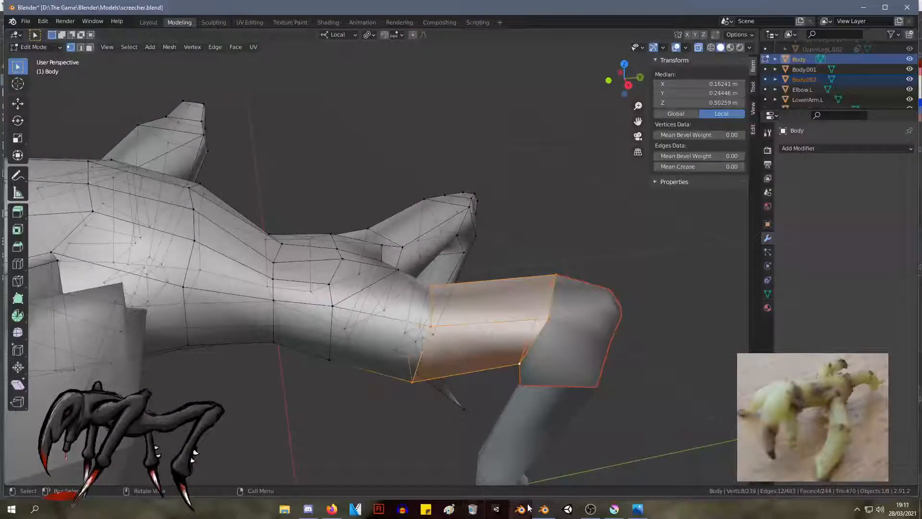
Step: Switch to Unity Hub, open the Horror project, and return to the creature model in Blender while it loads
{"action": "left_click", "coordinate": [497, 509]}
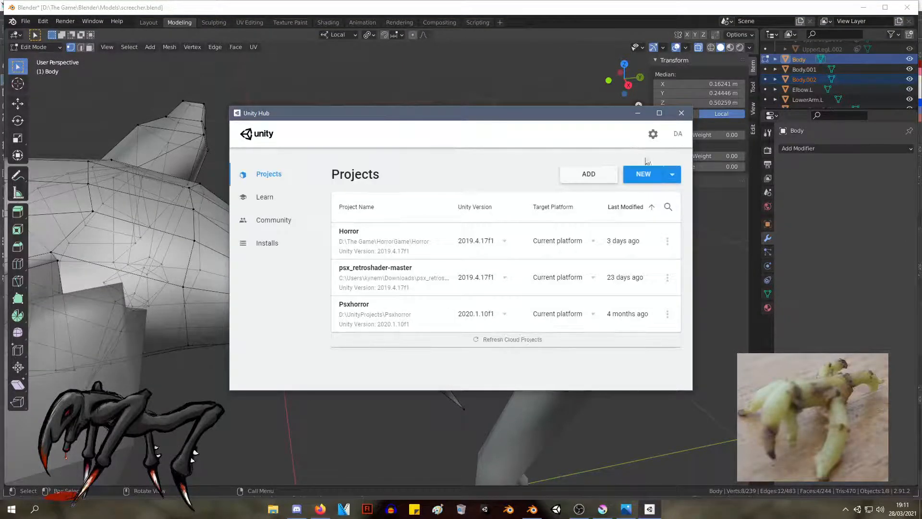
{"action": "left_click", "coordinate": [393, 248]}
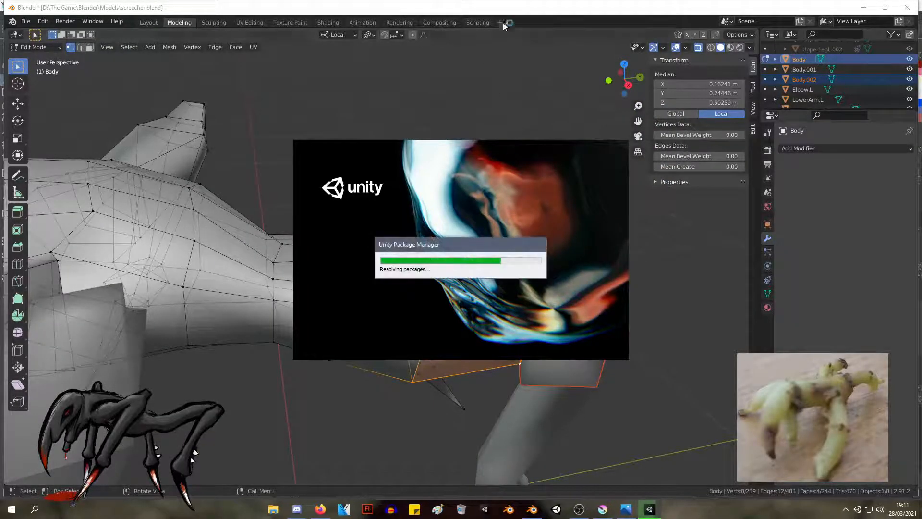
{"action": "middle_click_drag", "start_coordinate": [500, 243], "coordinate": [553, 315]}
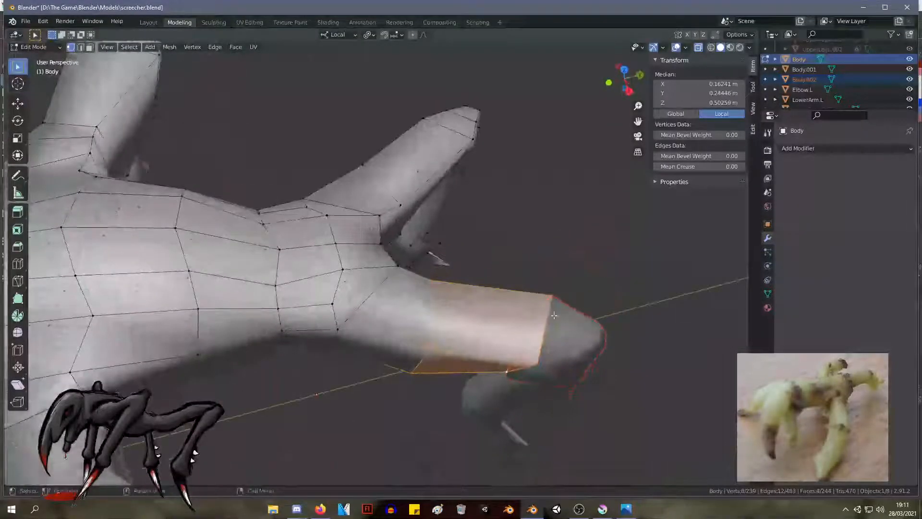
Step: Toggle out of and back into mesh editing, and reselect the left upper rear leg segment beside the knee
{"action": "left_click", "coordinate": [584, 300]}
{"action": "key", "text": "Tab"}
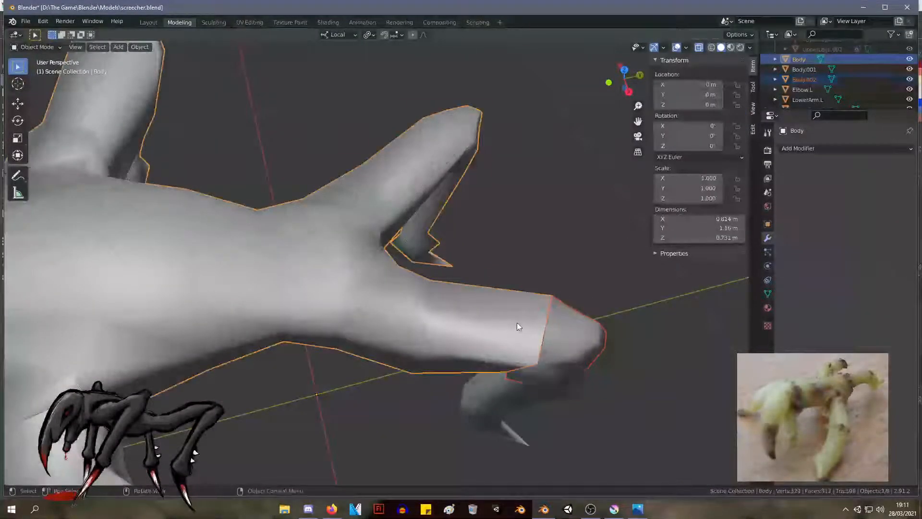
{"action": "key", "text": "Tab"}
{"action": "left_click_drag", "start_coordinate": [558, 391], "coordinate": [419, 277]}
{"action": "left_click_drag", "start_coordinate": [449, 395], "coordinate": [398, 313], "text": "shift"}
{"action": "middle_click_drag", "start_coordinate": [473, 346], "coordinate": [548, 315]}
Step: Try to separate the selected upper leg segment into its own object, and undo it
{"action": "right_click", "coordinate": [474, 308]}
{"action": "mouse_move", "coordinate": [474, 308]}
{"action": "left_click", "coordinate": [521, 312]}
{"action": "left_click", "coordinate": [546, 311], "text": "ctrl+alt"}
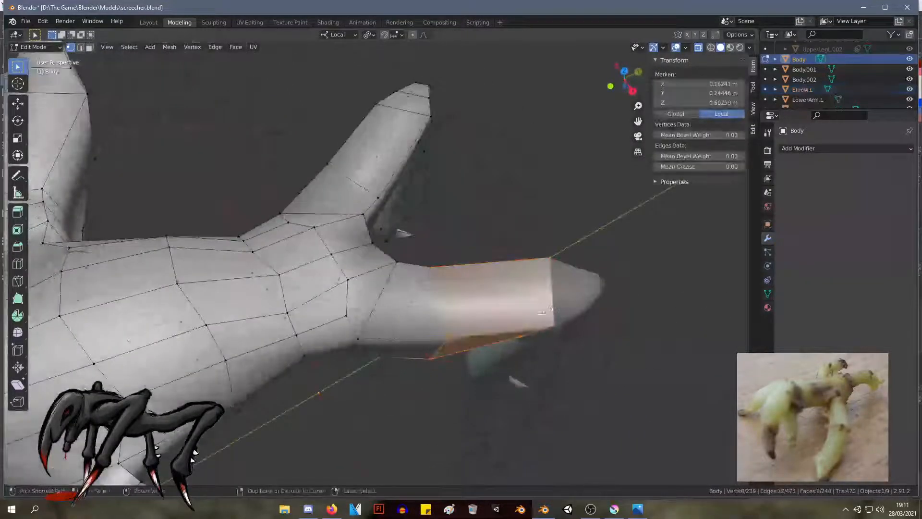
Step: Extend the selection to the vertices where the left rear leg meets the hip and separate the upper leg
{"action": "left_click", "coordinate": [355, 347], "text": "shift"}
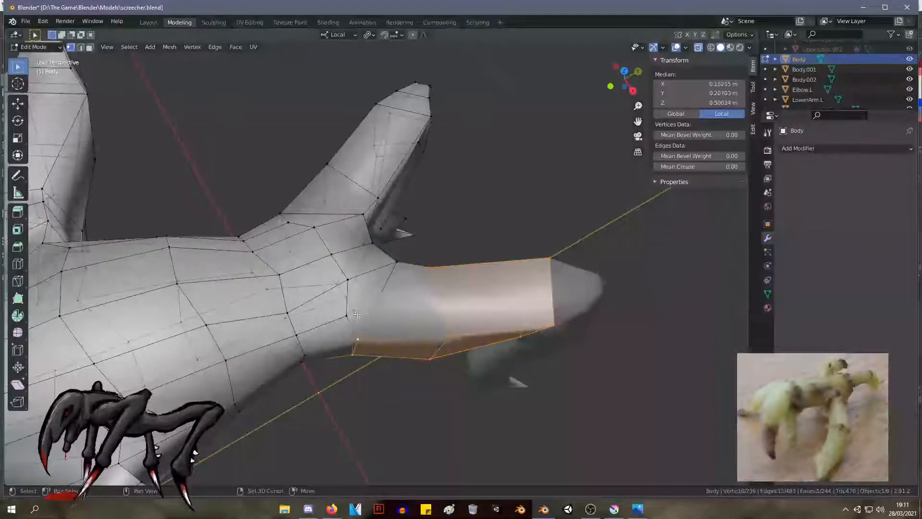
{"action": "left_click", "coordinate": [395, 263], "text": "shift"}
{"action": "right_click", "coordinate": [442, 275]}
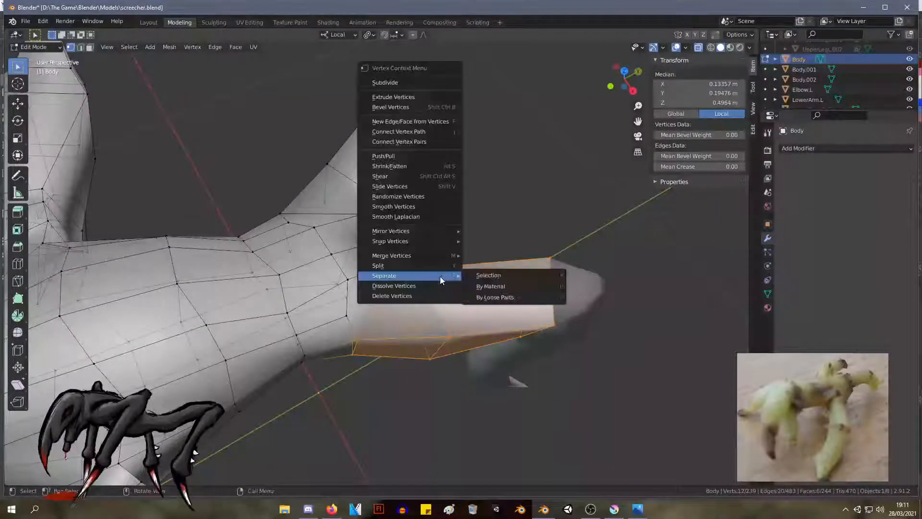
{"action": "left_click", "coordinate": [487, 274]}
{"action": "middle_click_drag", "start_coordinate": [487, 273], "coordinate": [333, 157]}
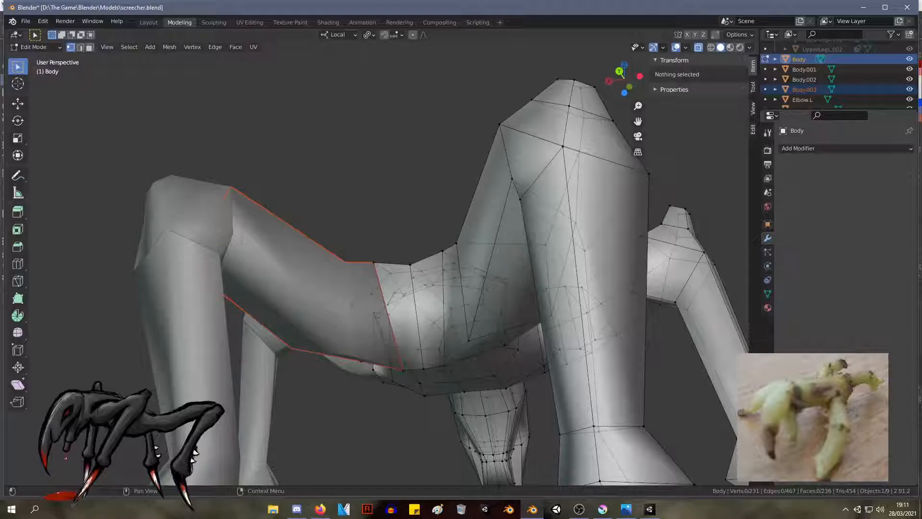
Step: Select the lower part of the right rear leg on the Body mesh and delete its edges
{"action": "scroll", "coordinate": [552, 254], "scroll_direction": "down", "scroll_amount": 5}
{"action": "middle_click_drag", "start_coordinate": [565, 255], "coordinate": [669, 308]}
{"action": "scroll", "coordinate": [669, 309], "scroll_direction": "up", "scroll_amount": 5}
{"action": "middle_click_drag", "start_coordinate": [638, 269], "coordinate": [382, 244]}
{"action": "left_click_drag", "start_coordinate": [554, 443], "coordinate": [433, 260]}
{"action": "key", "text": "x"}
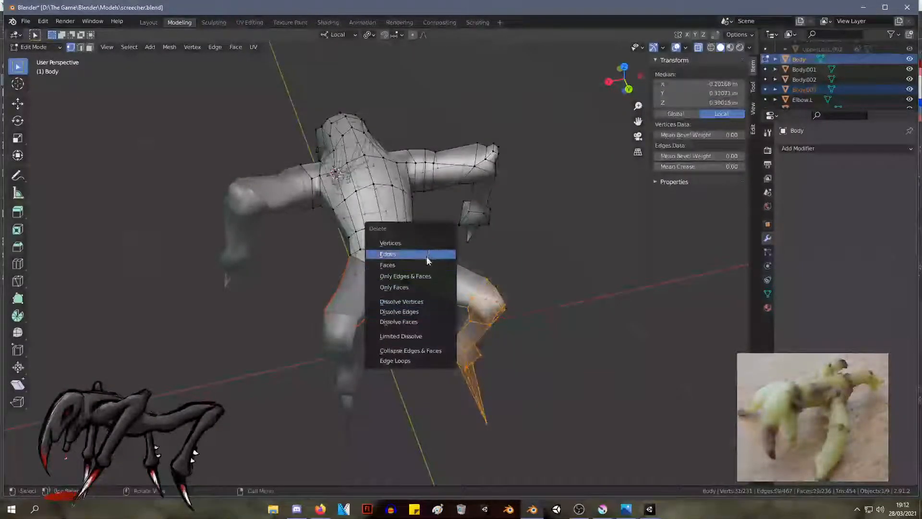
{"action": "left_click", "coordinate": [429, 254]}
Step: In front view, select everything on the Body mesh's right side up to the center line and delete it
{"action": "left_click_drag", "start_coordinate": [518, 327], "coordinate": [423, 264]}
{"action": "middle_click_drag", "start_coordinate": [423, 265], "coordinate": [456, 213]}
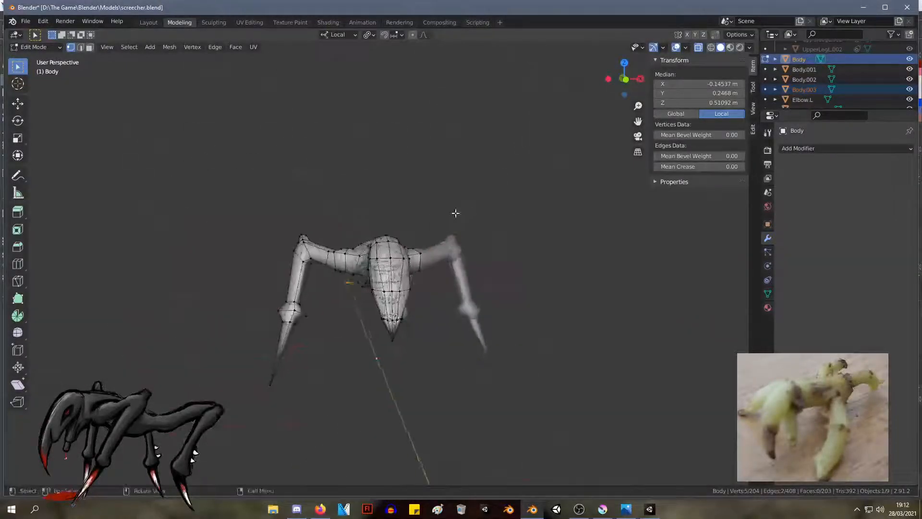
{"action": "key", "text": "KP_3"}
{"action": "key", "text": "KP_1"}
{"action": "left_click_drag", "start_coordinate": [219, 195], "coordinate": [373, 405]}
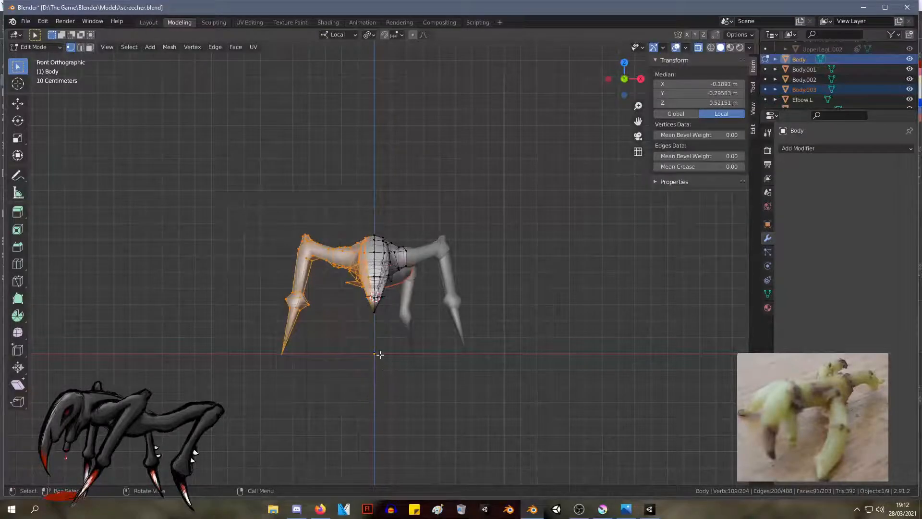
{"action": "key", "text": "x"}
{"action": "left_click", "coordinate": [356, 345]}
{"action": "mouse_move", "coordinate": [354, 340]}
{"action": "middle_mouse_down"}
{"action": "mouse_move", "coordinate": [343, 333]}
{"action": "mouse_move", "coordinate": [388, 333]}
{"action": "mouse_move", "coordinate": [461, 373]}
{"action": "mouse_move", "coordinate": [590, 339]}
{"action": "mouse_move", "coordinate": [468, 348]}
{"action": "mouse_move", "coordinate": [340, 335]}
{"action": "middle_mouse_up"}
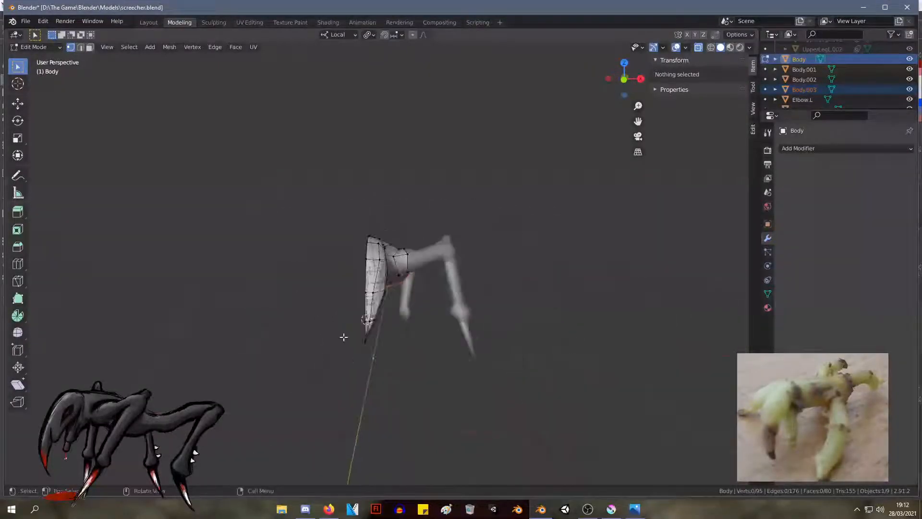
Step: Check the remaining half of the Body mesh from the front and at an angle for leftover right-side geometry
{"action": "key", "text": "KP_1"}
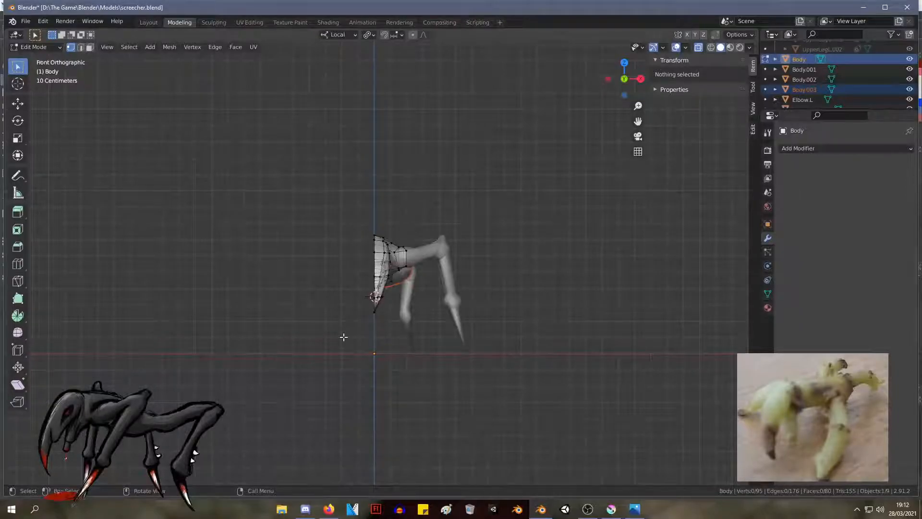
{"action": "key", "text": "a"}
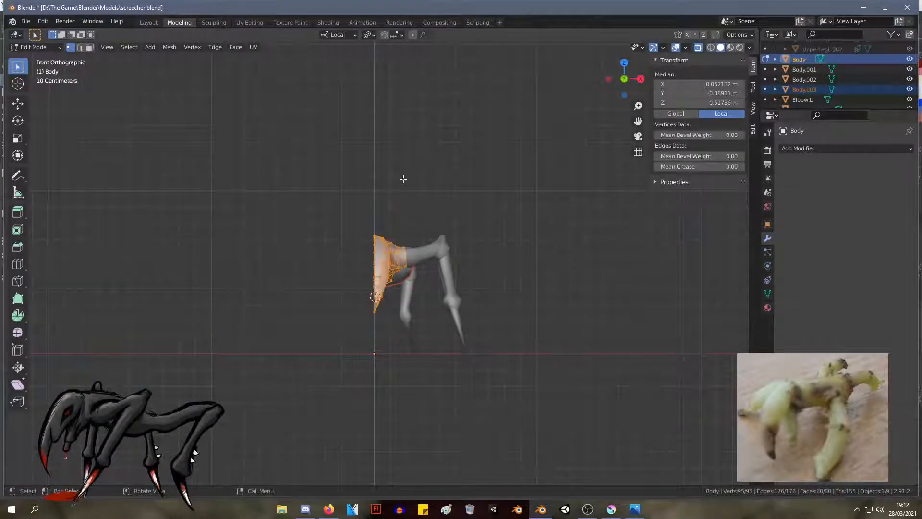
{"action": "middle_click_drag", "start_coordinate": [412, 167], "coordinate": [411, 204]}
{"action": "left_click_drag", "start_coordinate": [289, 207], "coordinate": [414, 410]}
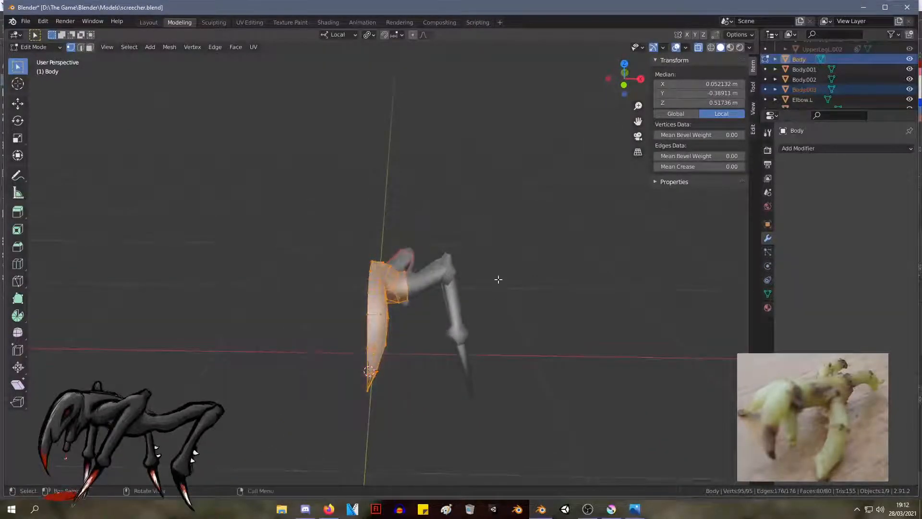
{"action": "left_click", "coordinate": [398, 261]}
{"action": "left_click_drag", "start_coordinate": [298, 239], "coordinate": [414, 426]}
{"action": "middle_click_drag", "start_coordinate": [416, 411], "coordinate": [339, 270]}
Step: Reopen Body together with the separated upper rear leg for editing and select a vertex where the leg meets the knee
{"action": "left_click", "coordinate": [462, 283]}
{"action": "key", "text": "Tab"}
{"action": "key", "text": "Tab"}
{"action": "scroll", "coordinate": [400, 312], "scroll_direction": "up", "scroll_amount": 4}
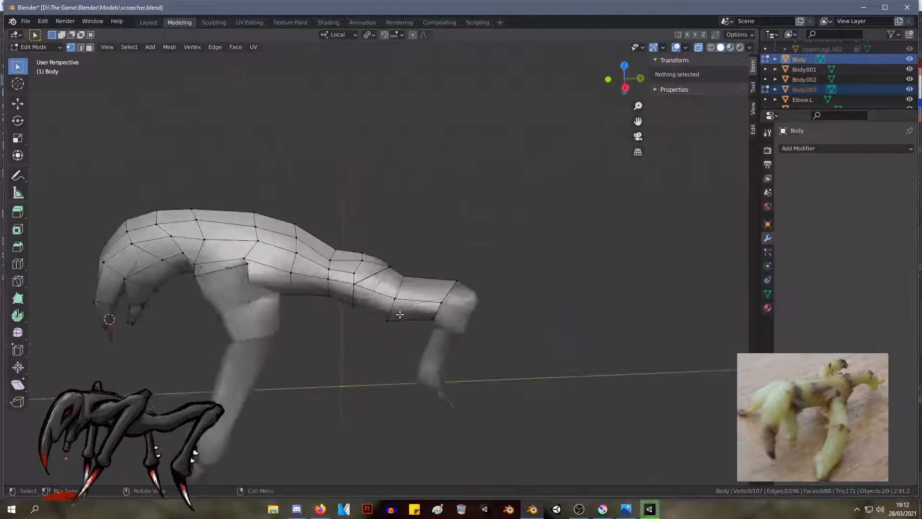
{"action": "left_click", "coordinate": [435, 301]}
Step: Identify the separated rear leg pieces and rename the spike object Body.001 as LowerLegSpike.L
{"action": "left_click", "coordinate": [803, 81]}
{"action": "left_click", "coordinate": [804, 91]}
{"action": "left_click", "coordinate": [808, 70]}
{"action": "left_click", "coordinate": [809, 83]}
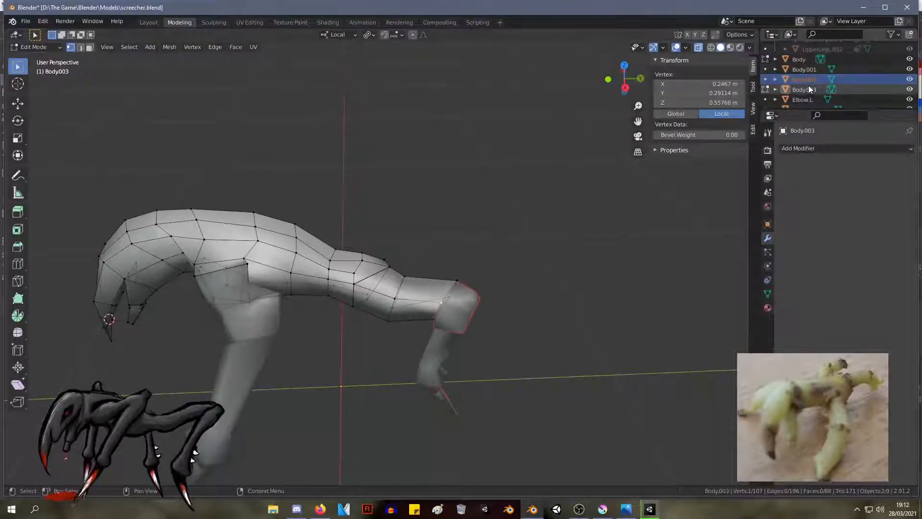
{"action": "double_click", "coordinate": [808, 71]}
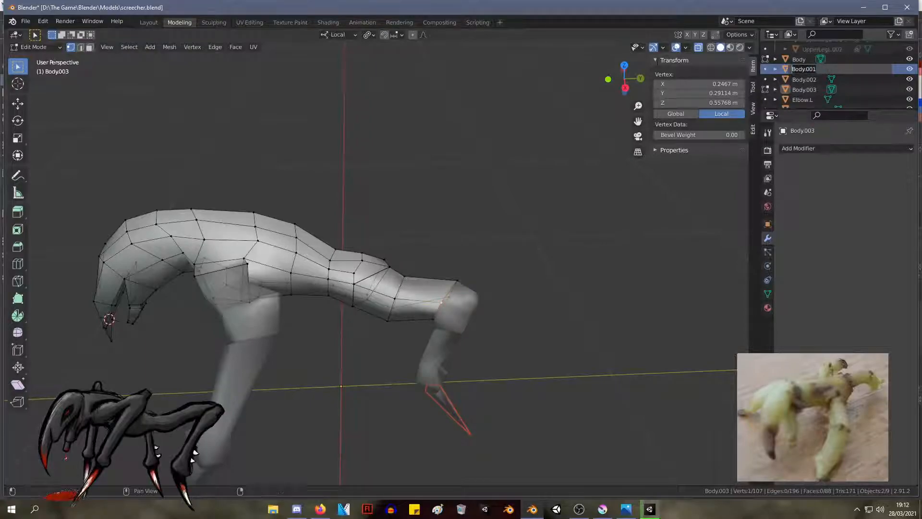
{"action": "type", "text": "LowerLegSpike.L"}
{"action": "key", "text": "Return"}
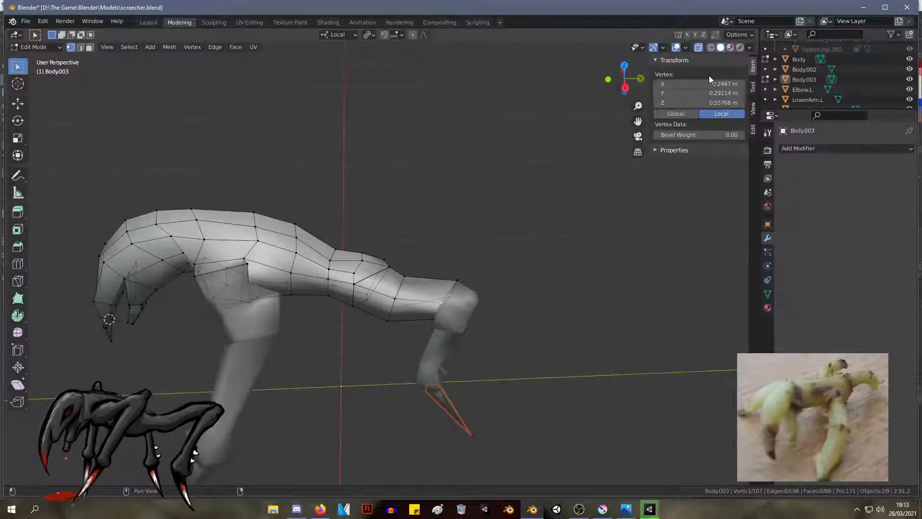
{"action": "middle_click_drag", "start_coordinate": [383, 152], "coordinate": [404, 143]}
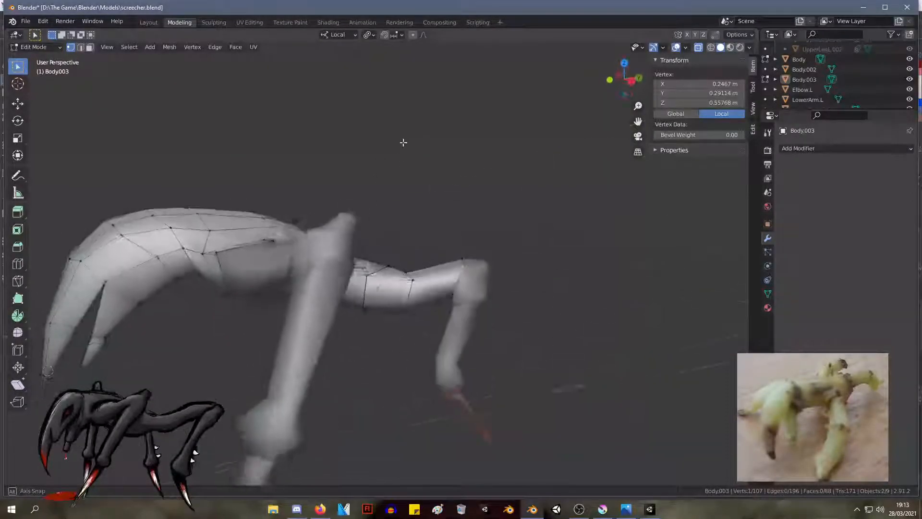
{"action": "scroll", "coordinate": [546, 250], "scroll_direction": "up", "scroll_amount": 4}
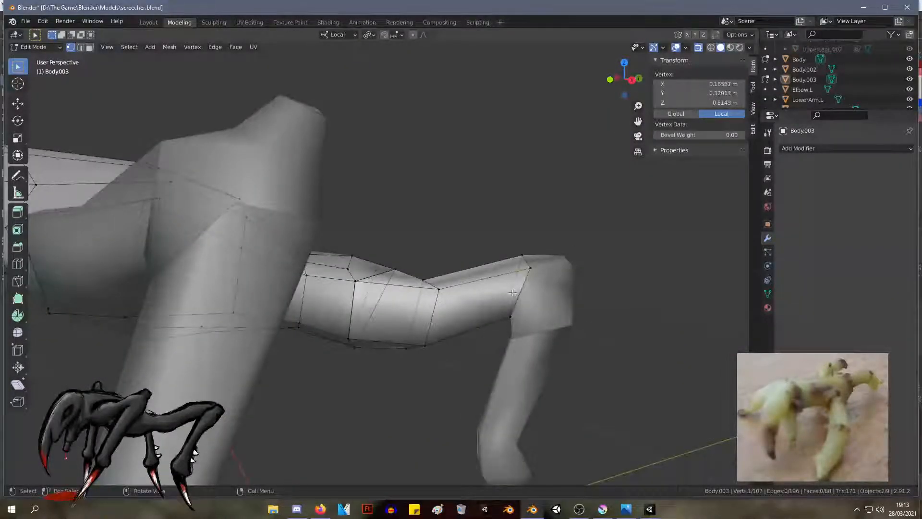
{"action": "left_click", "coordinate": [531, 267], "text": "shift"}
{"action": "left_click", "coordinate": [525, 258], "text": "shift"}
{"action": "left_click", "coordinate": [439, 297], "text": "shift"}
{"action": "left_click", "coordinate": [425, 345], "text": "shift"}
{"action": "left_click", "coordinate": [404, 348], "text": "shift"}
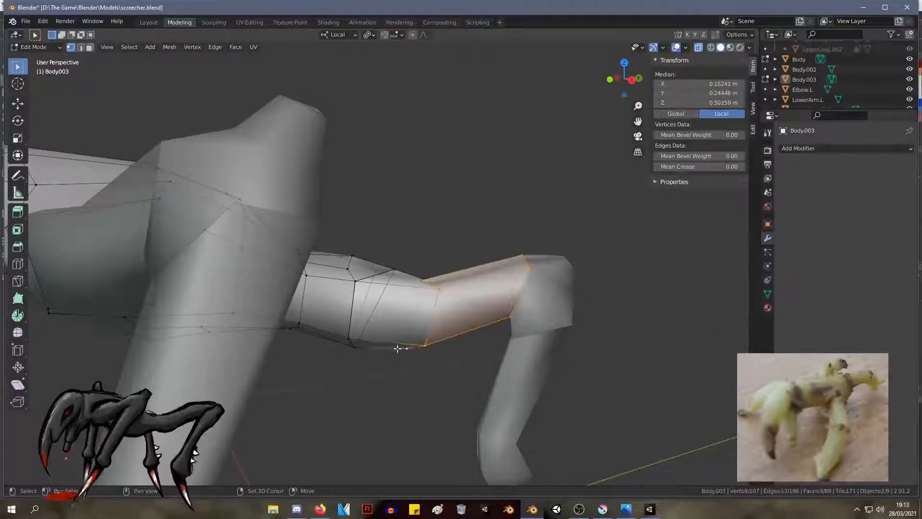
{"action": "left_click", "coordinate": [347, 340], "text": "shift"}
{"action": "left_click", "coordinate": [354, 347], "text": "shift"}
{"action": "left_click", "coordinate": [355, 282], "text": "shift"}
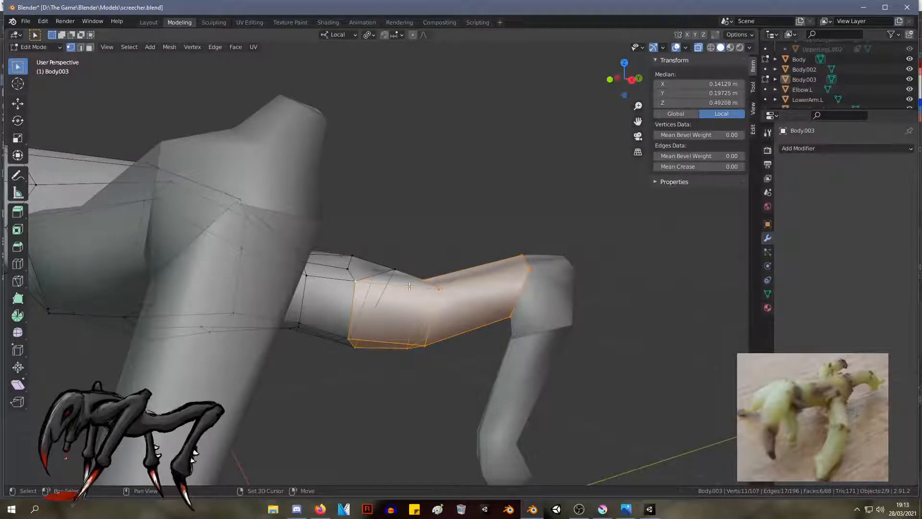
{"action": "left_click", "coordinate": [393, 271], "text": "shift"}
{"action": "middle_click_drag", "start_coordinate": [393, 272], "coordinate": [474, 252]}
{"action": "right_click", "coordinate": [467, 302]}
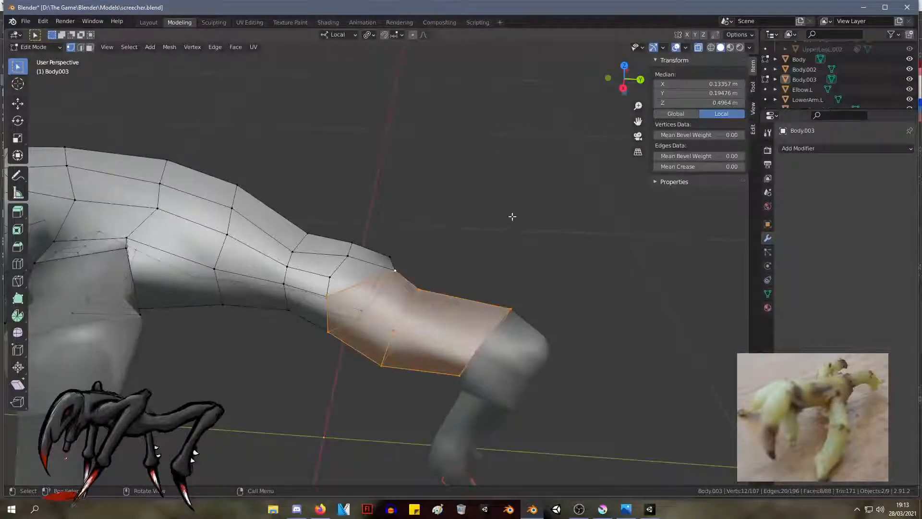
{"action": "scroll", "coordinate": [510, 219], "scroll_direction": "down", "scroll_amount": 5}
{"action": "key", "text": "alt+a"}
Step: Leave mesh editing and select the rear leg pieces one after another to check that they are separate objects
{"action": "key", "text": "Tab"}
{"action": "left_click", "coordinate": [401, 309]}
{"action": "left_click", "coordinate": [430, 321]}
{"action": "left_click", "coordinate": [421, 384]}
{"action": "left_click", "coordinate": [421, 384]}
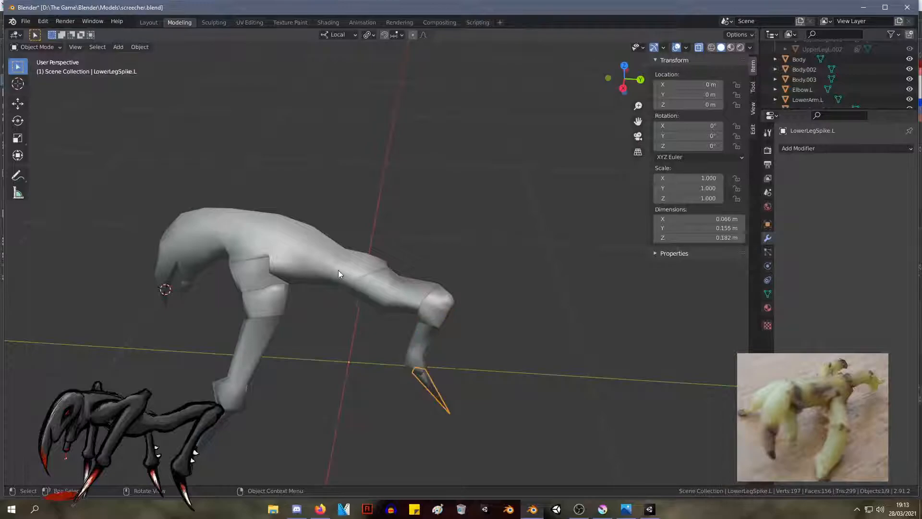
Step: Add a Mirror modifier on the X axis with Clipping enabled to the Body half and apply it
{"action": "left_click", "coordinate": [338, 274]}
{"action": "middle_click_drag", "start_coordinate": [318, 231], "coordinate": [462, 272]}
{"action": "left_click", "coordinate": [822, 147]}
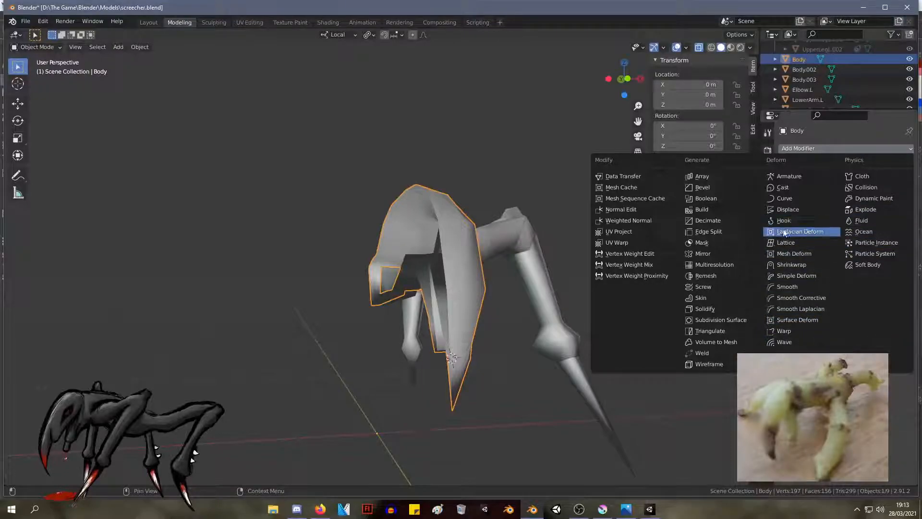
{"action": "left_click", "coordinate": [711, 253]}
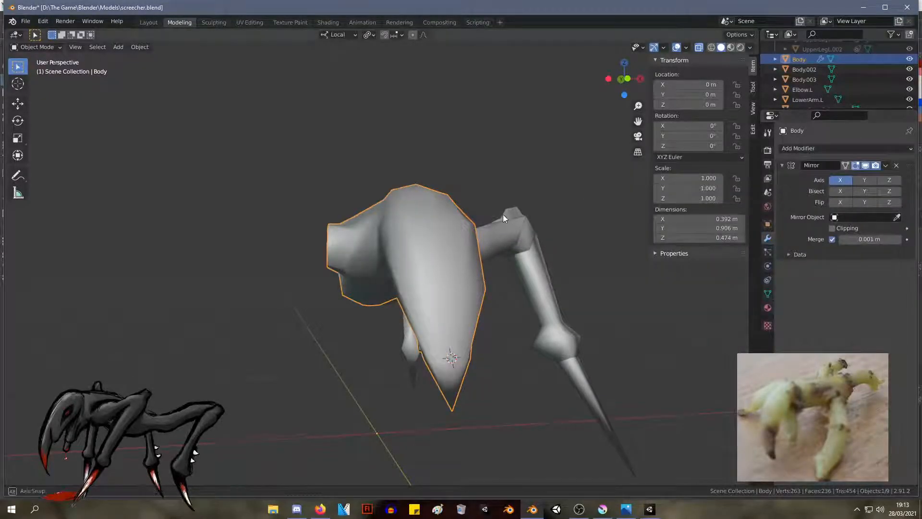
{"action": "middle_click_drag", "start_coordinate": [503, 214], "coordinate": [471, 221]}
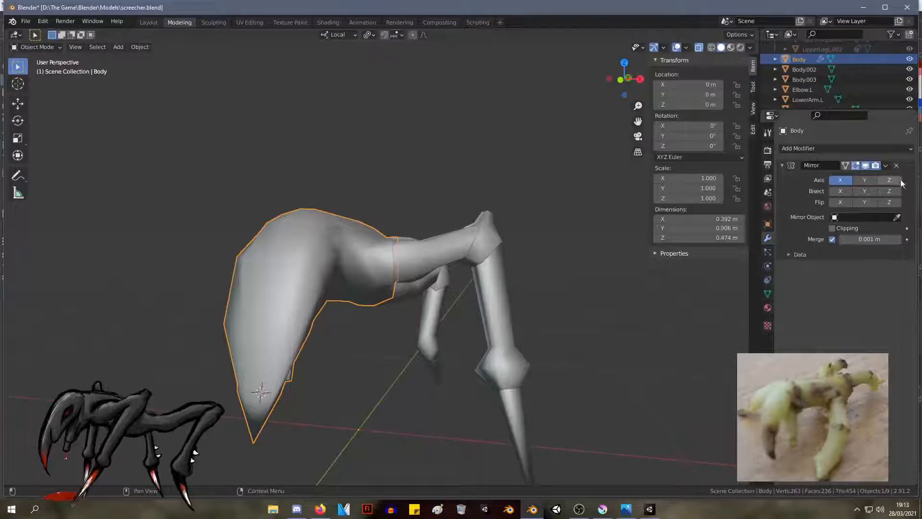
{"action": "middle_click_drag", "start_coordinate": [399, 183], "coordinate": [434, 186]}
{"action": "left_click", "coordinate": [888, 166]}
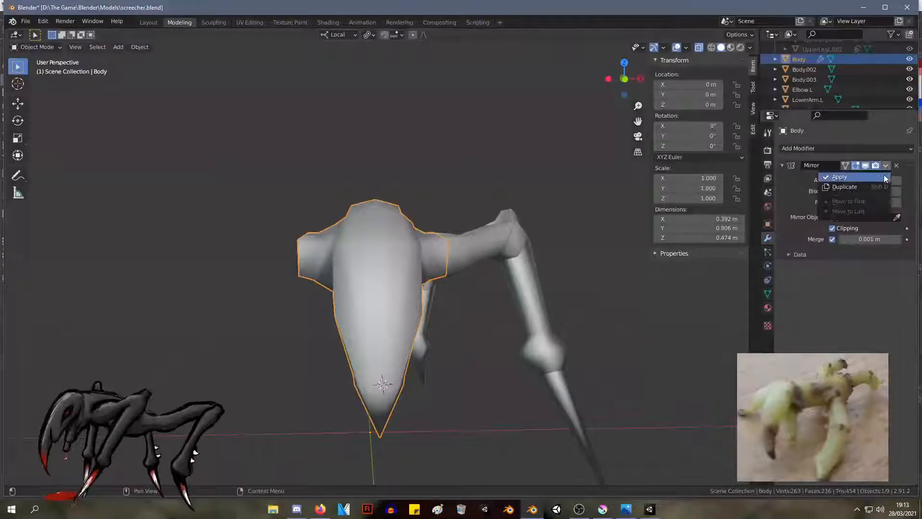
{"action": "left_click", "coordinate": [871, 179]}
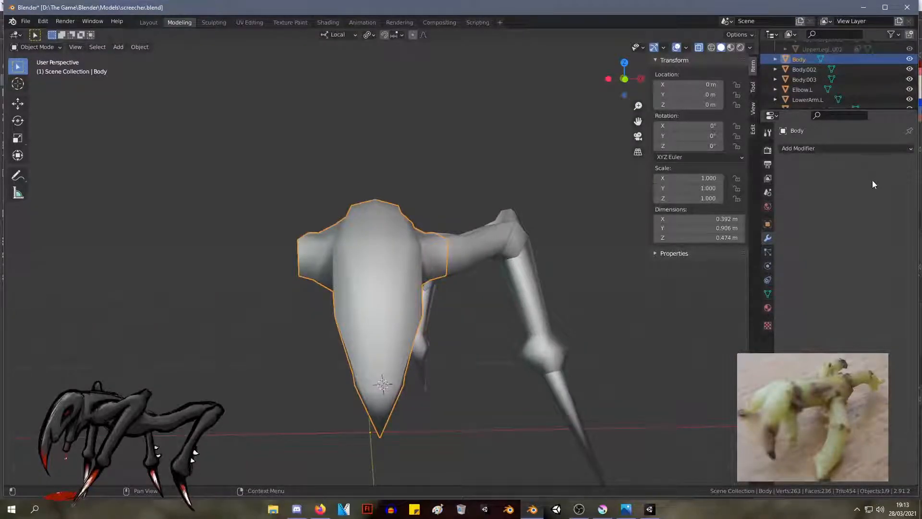
{"action": "scroll", "coordinate": [413, 201], "scroll_direction": "down", "scroll_amount": 4}
{"action": "scroll", "coordinate": [470, 203], "scroll_direction": "up", "scroll_amount": 3}
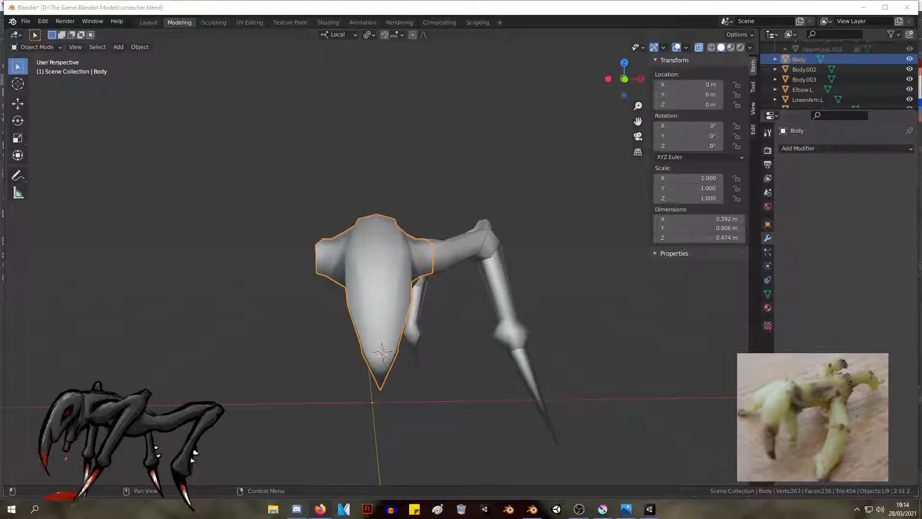
Step: Select all the separated left arm and rear leg pieces together, leaving Body out of the selection
{"action": "mouse_move", "coordinate": [469, 222]}
{"action": "middle_mouse_down"}
{"action": "mouse_move", "coordinate": [531, 227]}
{"action": "mouse_move", "coordinate": [662, 272]}
{"action": "mouse_move", "coordinate": [589, 208]}
{"action": "mouse_move", "coordinate": [457, 213]}
{"action": "mouse_move", "coordinate": [418, 203]}
{"action": "mouse_move", "coordinate": [370, 243]}
{"action": "mouse_move", "coordinate": [536, 226]}
{"action": "mouse_move", "coordinate": [491, 250]}
{"action": "mouse_move", "coordinate": [539, 278]}
{"action": "mouse_move", "coordinate": [455, 233]}
{"action": "middle_mouse_up"}
{"action": "left_click", "coordinate": [468, 249]}
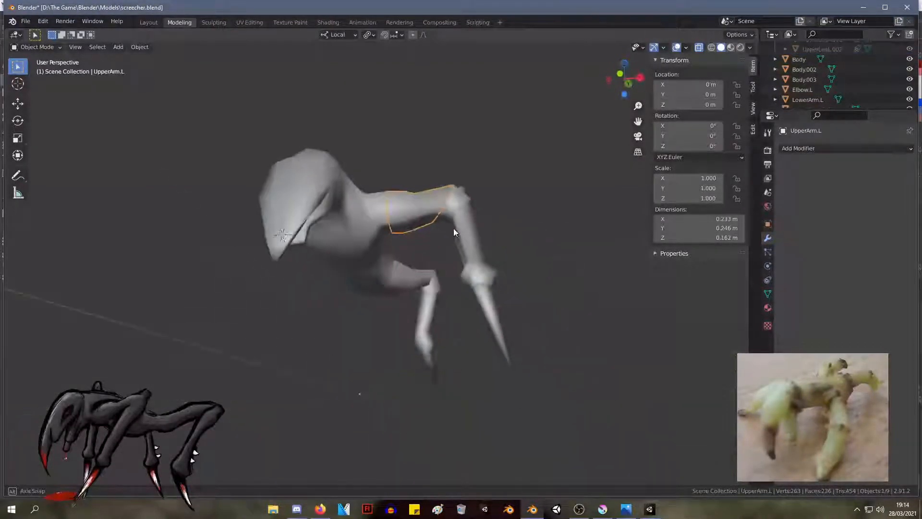
{"action": "scroll", "coordinate": [453, 232], "scroll_direction": "down", "scroll_amount": 5}
{"action": "left_click", "coordinate": [445, 319]}
{"action": "mouse_move", "coordinate": [445, 319]}
{"action": "middle_mouse_down"}
{"action": "mouse_move", "coordinate": [476, 356]}
{"action": "mouse_move", "coordinate": [489, 421]}
{"action": "mouse_move", "coordinate": [431, 316]}
{"action": "middle_mouse_up"}
{"action": "left_click", "coordinate": [431, 313]}
{"action": "left_click", "coordinate": [420, 261], "text": "shift"}
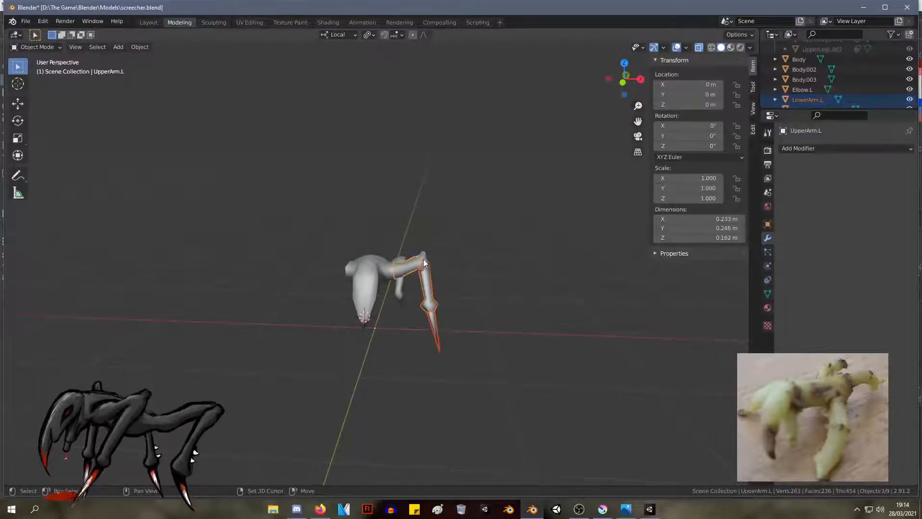
{"action": "left_click", "coordinate": [423, 262], "text": "shift"}
{"action": "middle_click_drag", "start_coordinate": [511, 247], "coordinate": [379, 237]}
{"action": "left_click", "coordinate": [395, 271], "text": "shift"}
{"action": "left_click", "coordinate": [393, 287], "text": "shift"}
{"action": "left_click", "coordinate": [399, 318], "text": "shift"}
{"action": "middle_click_drag", "start_coordinate": [398, 318], "coordinate": [548, 299]}
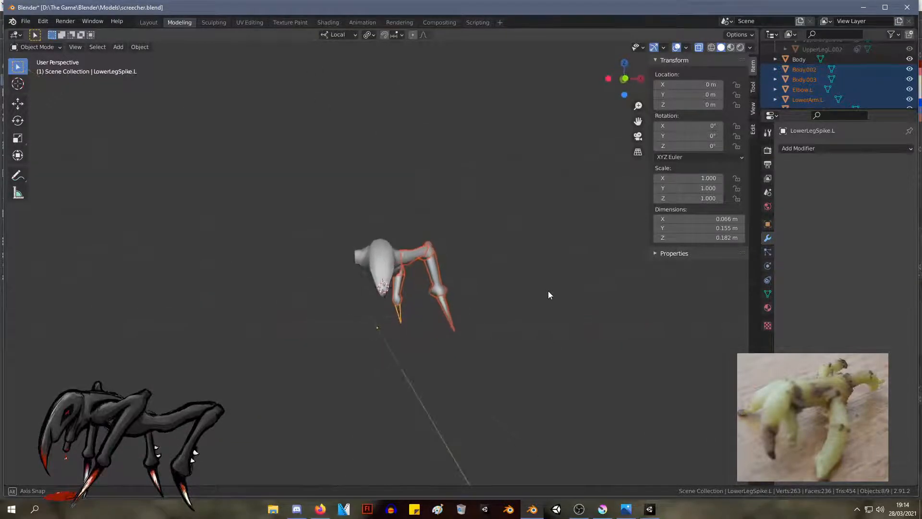
Step: Identify the knee piece Body.002 and rename it as Knee.L
{"action": "left_click", "coordinate": [809, 80]}
{"action": "left_click", "coordinate": [808, 69]}
{"action": "middle_click_drag", "start_coordinate": [524, 166], "coordinate": [396, 206]}
{"action": "double_click", "coordinate": [801, 71]}
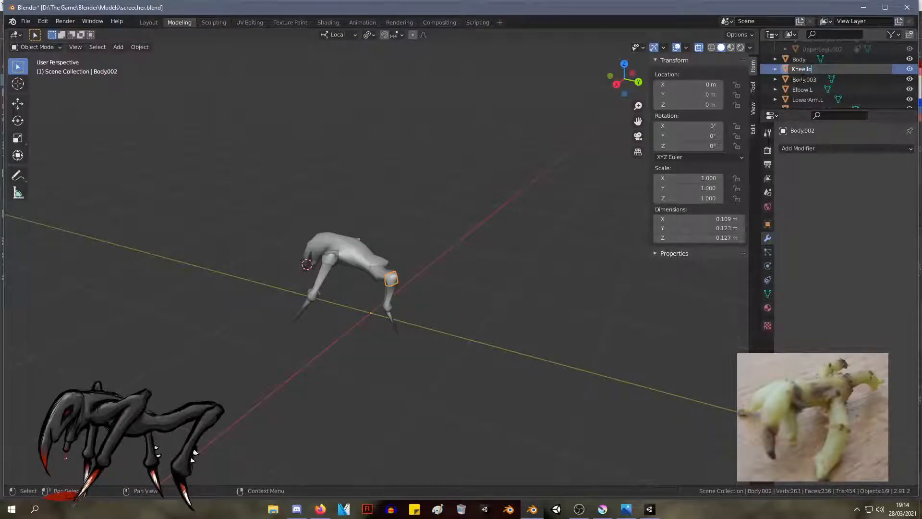
{"action": "type", "text": "Knee.lo"}
{"action": "key", "text": "Return"}
{"action": "scroll", "coordinate": [814, 89], "scroll_direction": "down", "scroll_amount": 2}
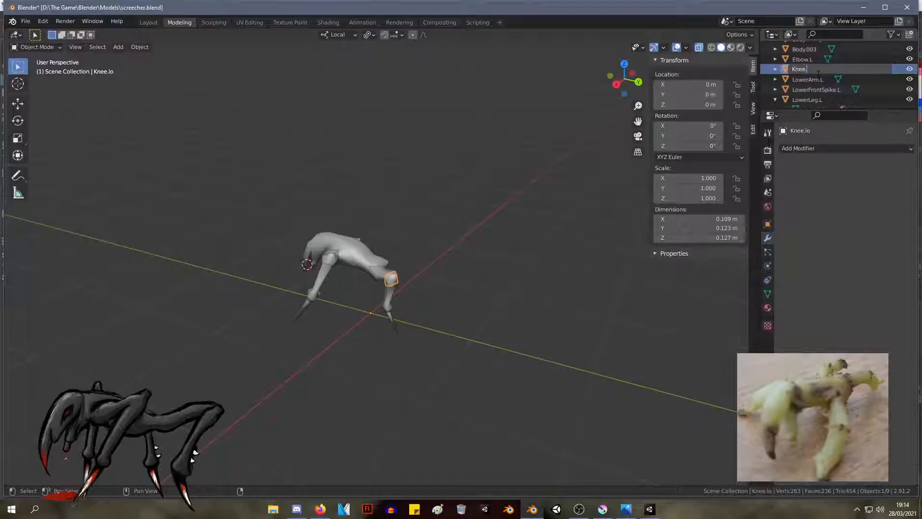
{"action": "key", "text": "Return"}
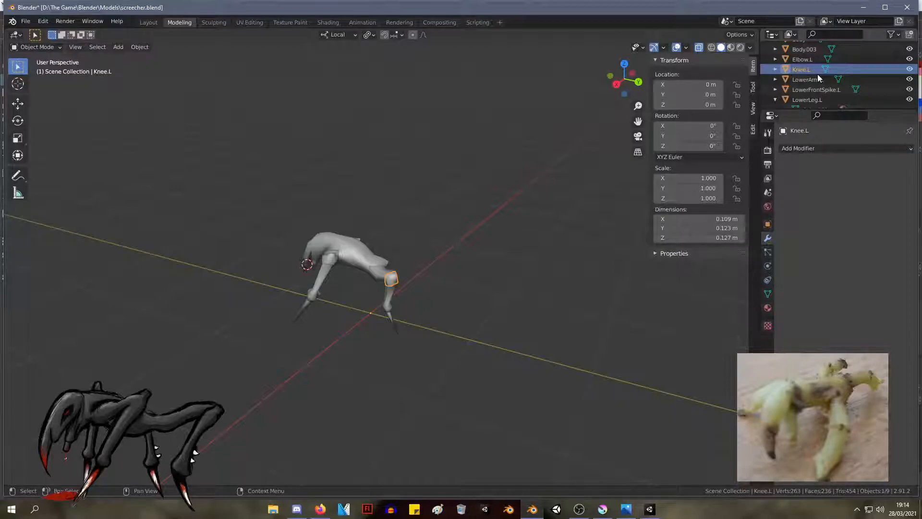
Step: Open Body for editing and delete the half of its mesh on the armless side as a mirroring test
{"action": "scroll", "coordinate": [337, 197], "scroll_direction": "up", "scroll_amount": 3}
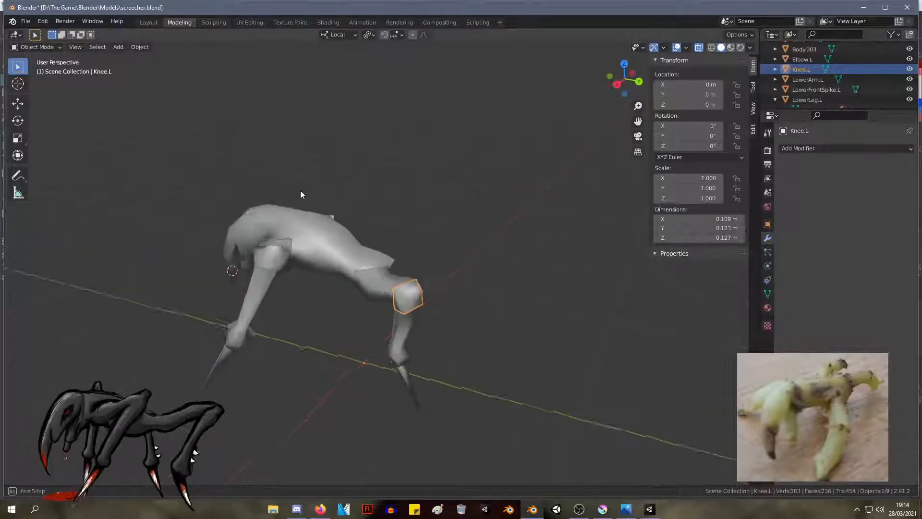
{"action": "middle_click_drag", "start_coordinate": [295, 191], "coordinate": [442, 181]}
{"action": "left_click", "coordinate": [350, 277]}
{"action": "key", "text": "g"}
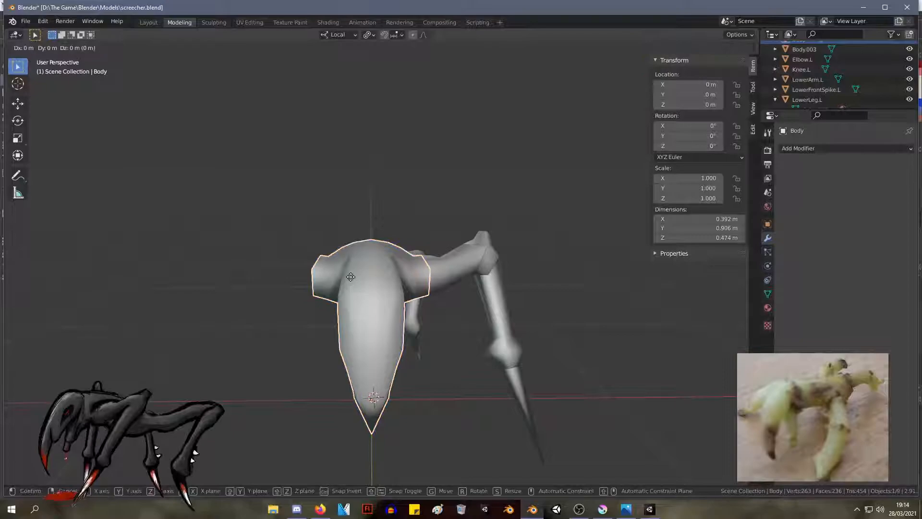
{"action": "right_click", "coordinate": [354, 276]}
{"action": "right_click", "coordinate": [354, 276]}
{"action": "left_click", "coordinate": [436, 216]}
{"action": "left_click", "coordinate": [361, 302]}
{"action": "key", "text": "Tab"}
{"action": "left_click_drag", "start_coordinate": [251, 201], "coordinate": [370, 489]}
{"action": "key", "text": "x"}
{"action": "left_click", "coordinate": [351, 386]}
Step: Select the whole remaining half of the Body mesh and move it away from the center line
{"action": "middle_click_drag", "start_coordinate": [350, 366], "coordinate": [443, 412]}
{"action": "left_click_drag", "start_coordinate": [470, 422], "coordinate": [270, 167]}
{"action": "key", "text": "g"}
{"action": "left_click", "coordinate": [456, 262]}
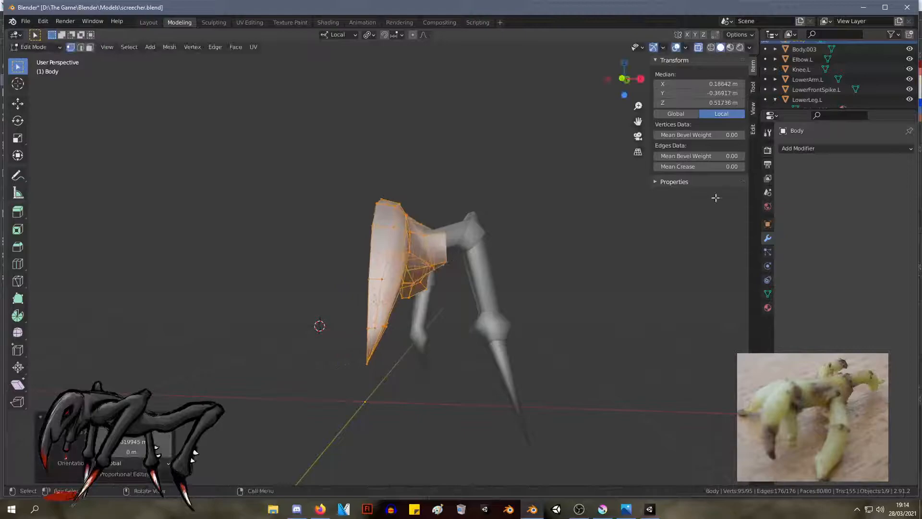
Step: Add a Mirror modifier on the X axis to Body in object mode, and reopen the mesh for editing
{"action": "left_click", "coordinate": [817, 148]}
{"action": "key", "text": "Tab"}
{"action": "left_click", "coordinate": [850, 149]}
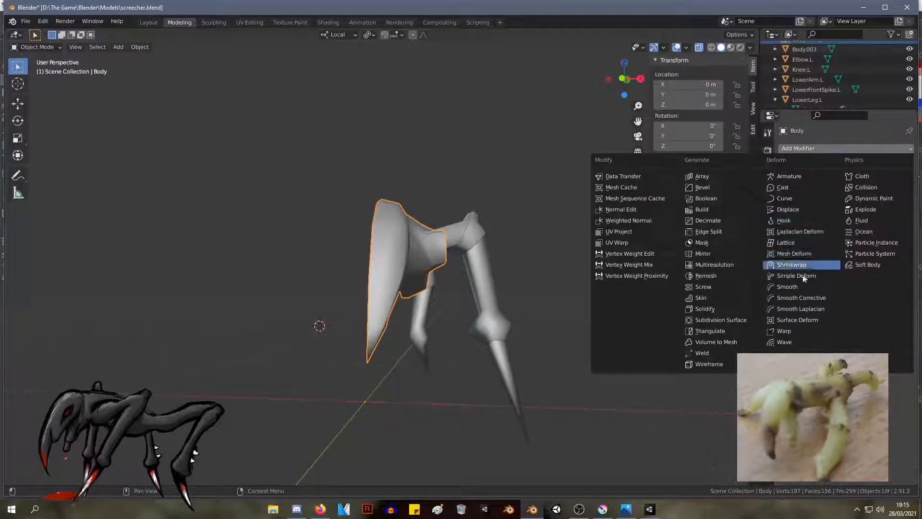
{"action": "left_click", "coordinate": [723, 255]}
{"action": "key", "text": "Tab"}
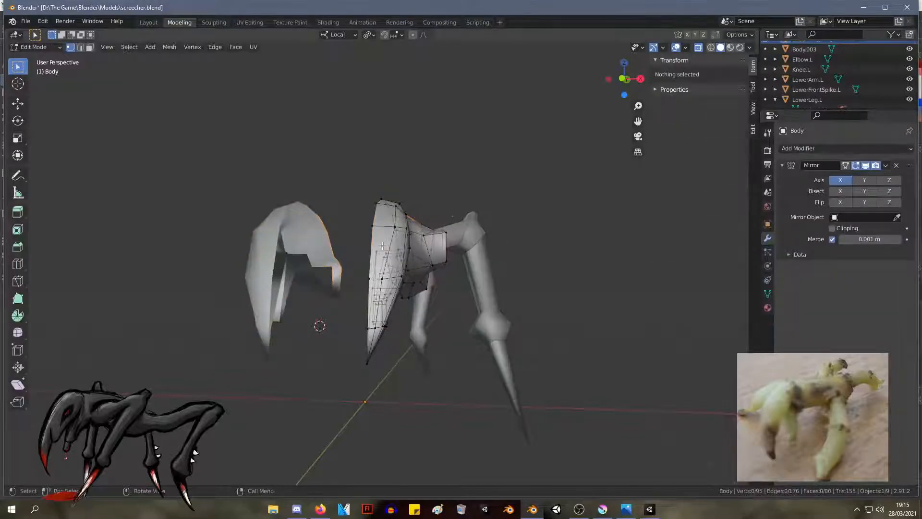
Step: Move the half Body mesh across the center line and back out with Clipping off to test the mirror
{"action": "left_click_drag", "start_coordinate": [530, 417], "coordinate": [366, 144]}
{"action": "key", "text": "g"}
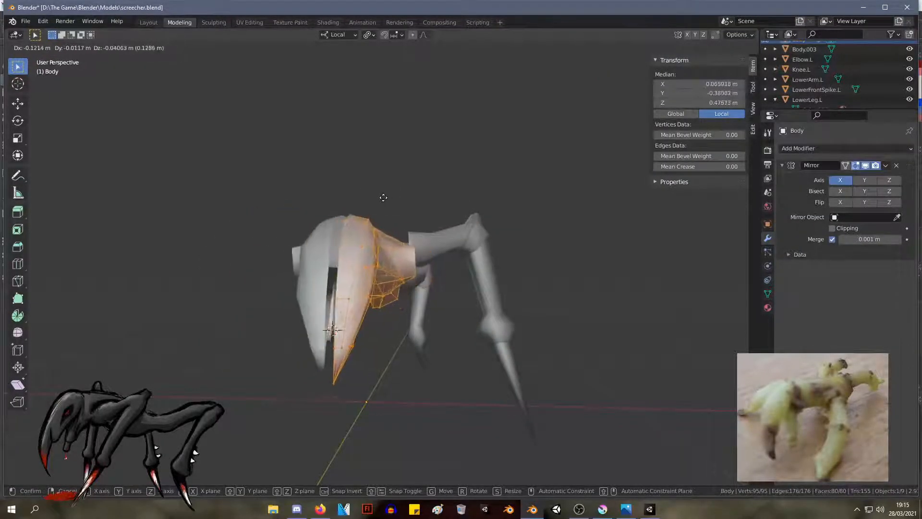
{"action": "left_click", "coordinate": [373, 198]}
{"action": "left_click", "coordinate": [435, 181]}
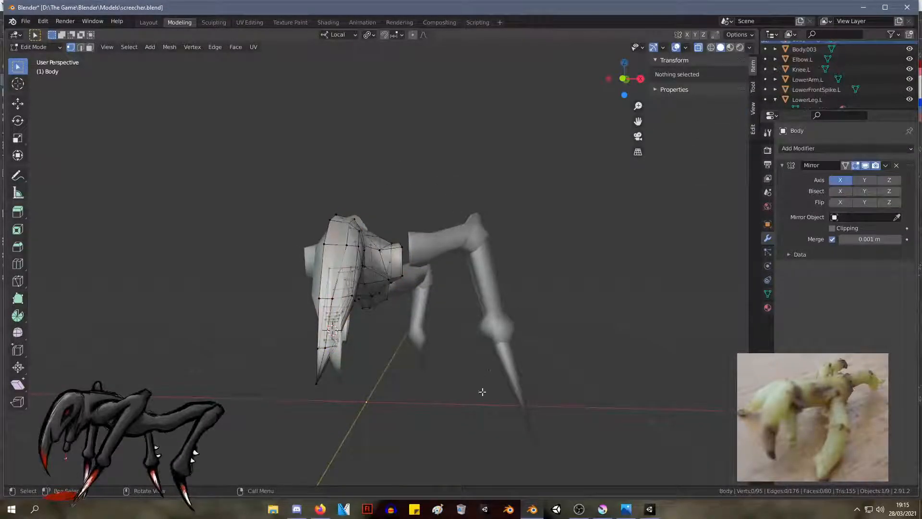
{"action": "left_click_drag", "start_coordinate": [490, 398], "coordinate": [227, 145]}
{"action": "key", "text": "g"}
{"action": "left_click", "coordinate": [275, 179]}
Step: Enable Clipping on the Mirror modifier and test moving the half Body mesh toward and away from the center line
{"action": "left_click", "coordinate": [832, 229]}
{"action": "key", "text": "g"}
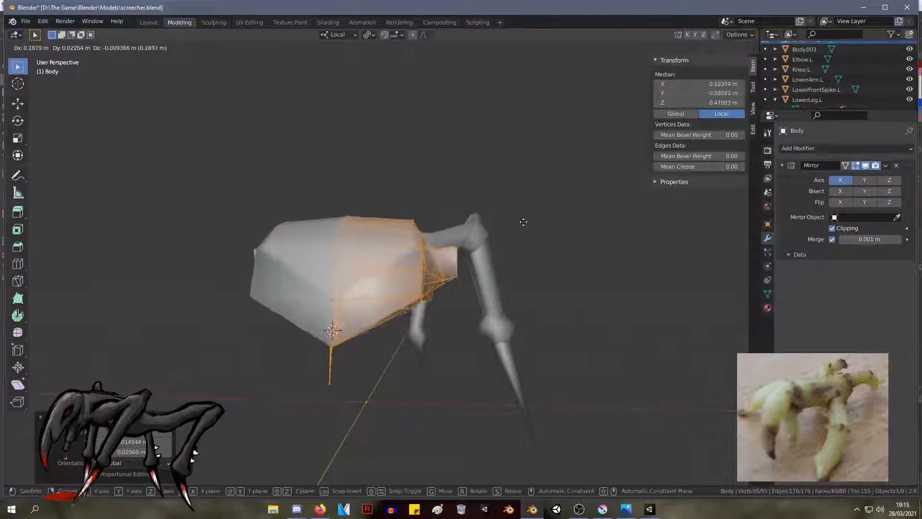
{"action": "right_click", "coordinate": [480, 222]}
{"action": "key", "text": "ctrl+z"}
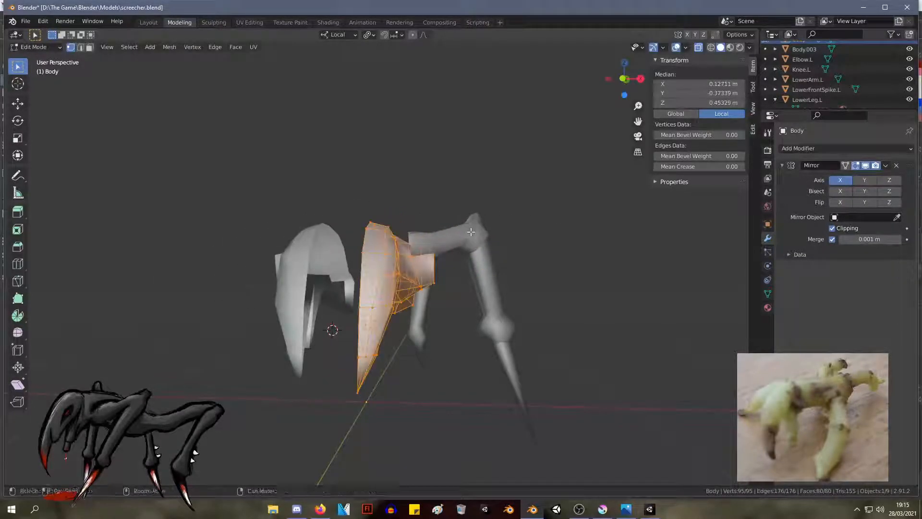
{"action": "key", "text": "g"}
{"action": "left_click", "coordinate": [443, 224]}
{"action": "key", "text": "g"}
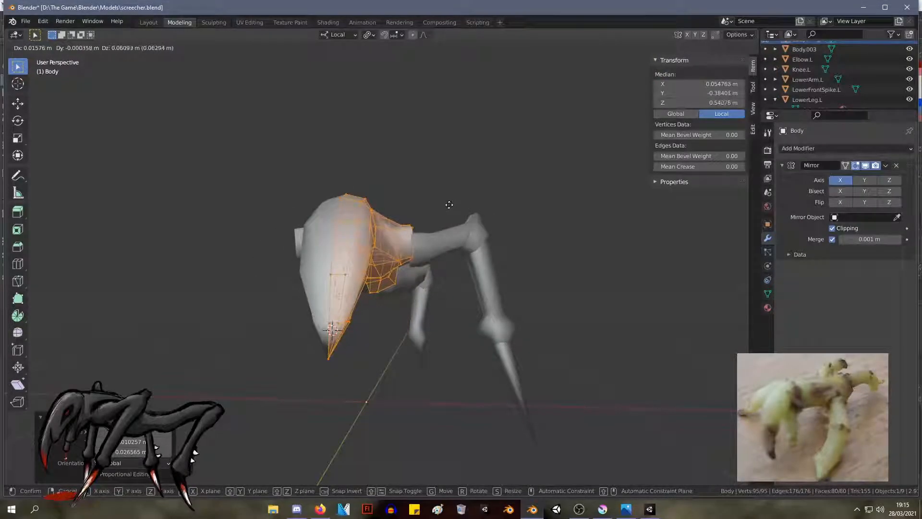
{"action": "right_click", "coordinate": [449, 205]}
Step: Undo the test moves, the Mirror modifier and the half deletion on Body, and leave mesh editing
{"action": "key", "text": "ctrl+z"}
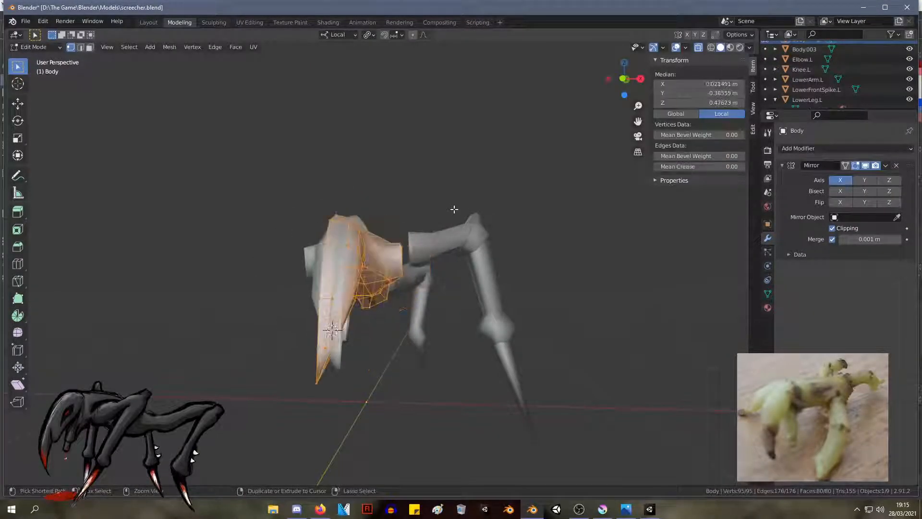
{"action": "key", "text": "ctrl+z"}
{"action": "key", "text": "ctrl+z"}
{"action": "key", "text": "ctrl+z"}
{"action": "key", "text": "ctrl+z"}
{"action": "key", "text": "ctrl+z"}
{"action": "key", "text": "ctrl+z"}
{"action": "key", "text": "ctrl+z"}
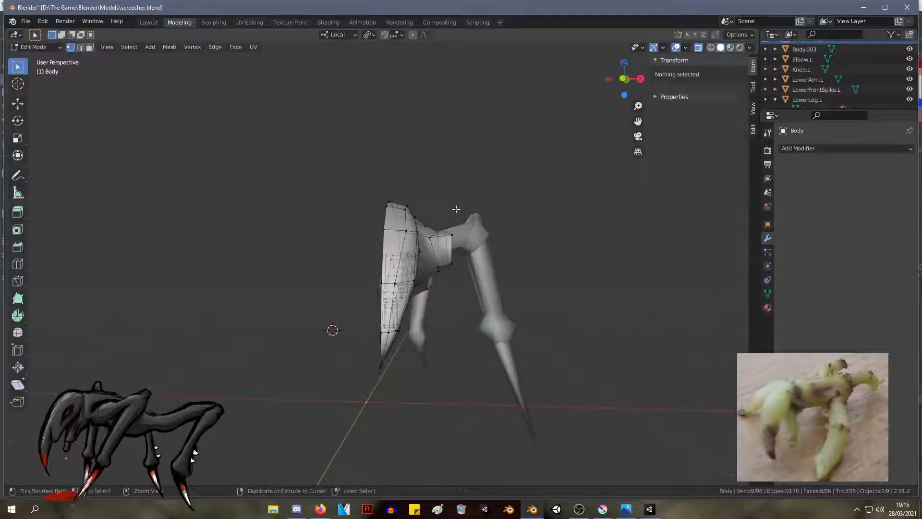
{"action": "key", "text": "ctrl+z"}
{"action": "key", "text": "ctrl+z"}
{"action": "key", "text": "ctrl+z"}
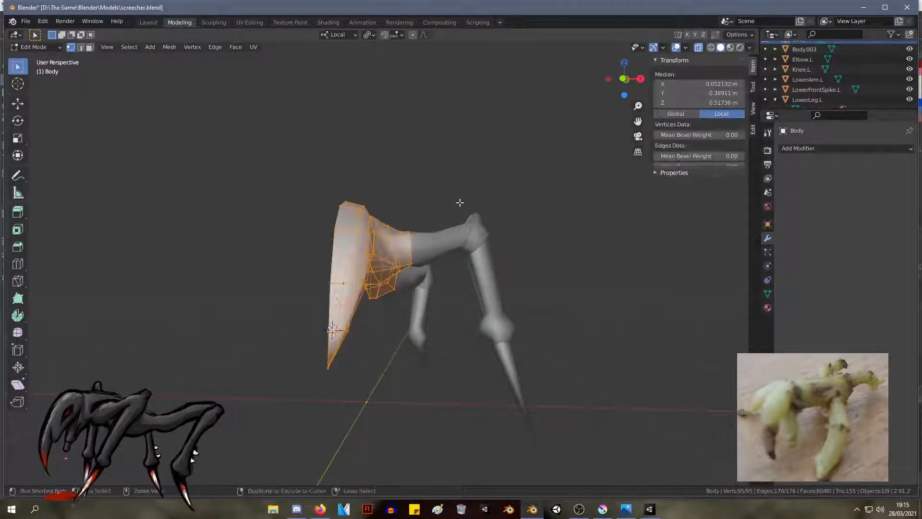
{"action": "middle_click_drag", "start_coordinate": [463, 198], "coordinate": [224, 123]}
{"action": "key", "text": "Tab"}
{"action": "middle_click_drag", "start_coordinate": [455, 232], "coordinate": [422, 240]}
{"action": "scroll", "coordinate": [422, 241], "scroll_direction": "down", "scroll_amount": 2}
{"action": "left_click_drag", "start_coordinate": [506, 374], "coordinate": [423, 222]}
{"action": "left_click", "coordinate": [592, 215]}
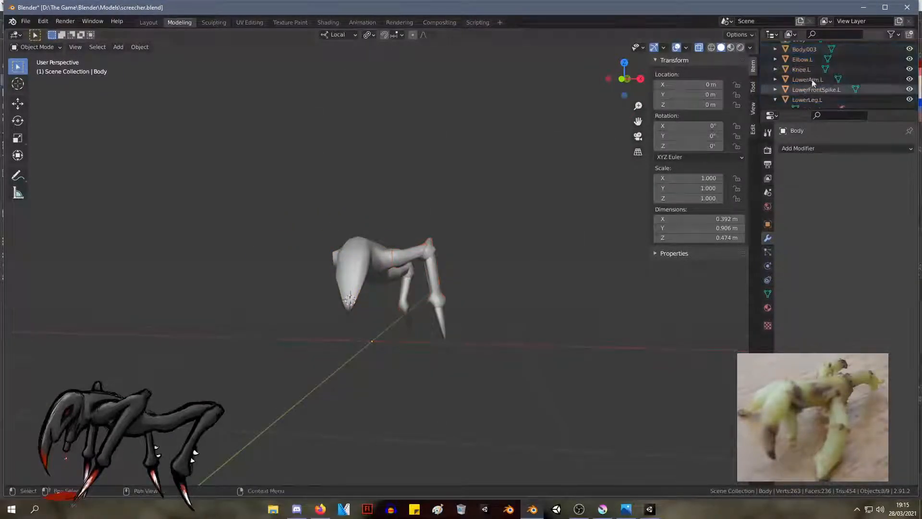
Step: Rename the upper rear leg object Body.003 as UpperLeg.L
{"action": "scroll", "coordinate": [810, 87], "scroll_direction": "up", "scroll_amount": 2}
{"action": "double_click", "coordinate": [809, 88]}
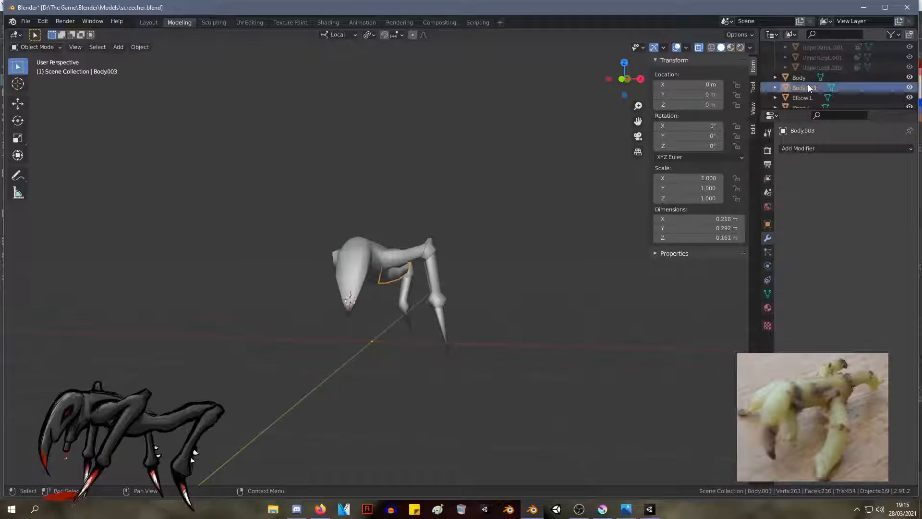
{"action": "scroll", "coordinate": [808, 86], "scroll_direction": "down", "scroll_amount": 2}
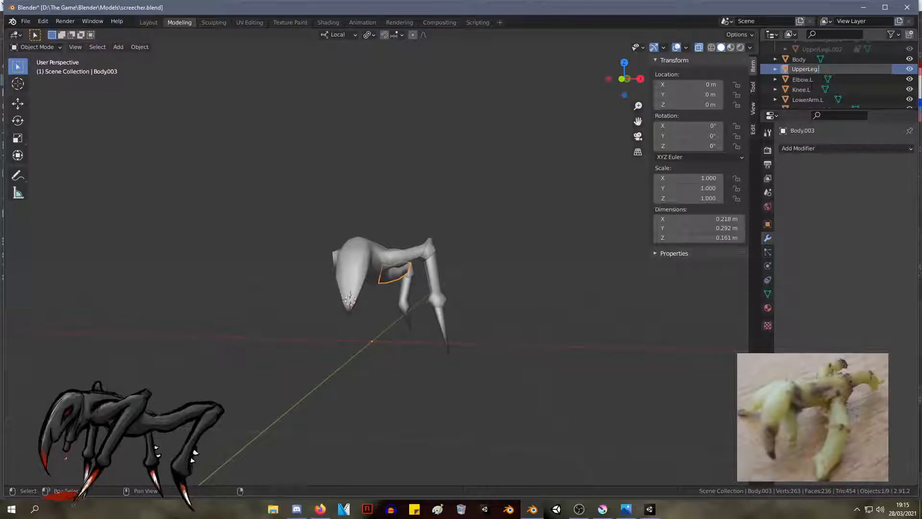
{"action": "key", "text": "Return"}
Step: Rename the rear leg's spike object LowerLegSpike.L as LegSpike.L
{"action": "middle_click_drag", "start_coordinate": [374, 241], "coordinate": [416, 292]}
{"action": "left_click_drag", "start_coordinate": [415, 292], "coordinate": [405, 290]}
{"action": "scroll", "coordinate": [780, 78], "scroll_direction": "down", "scroll_amount": 2}
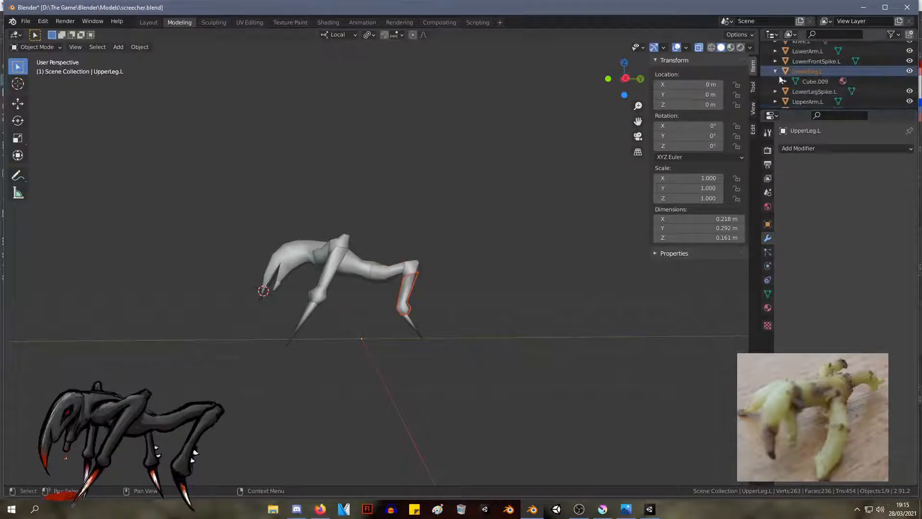
{"action": "left_click", "coordinate": [418, 325]}
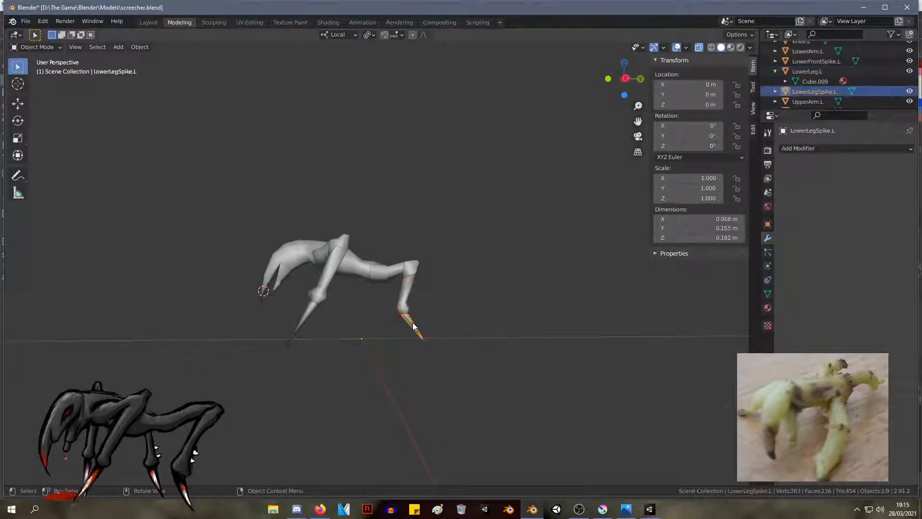
{"action": "scroll", "coordinate": [816, 92], "scroll_direction": "down", "scroll_amount": 1}
{"action": "double_click", "coordinate": [816, 84]}
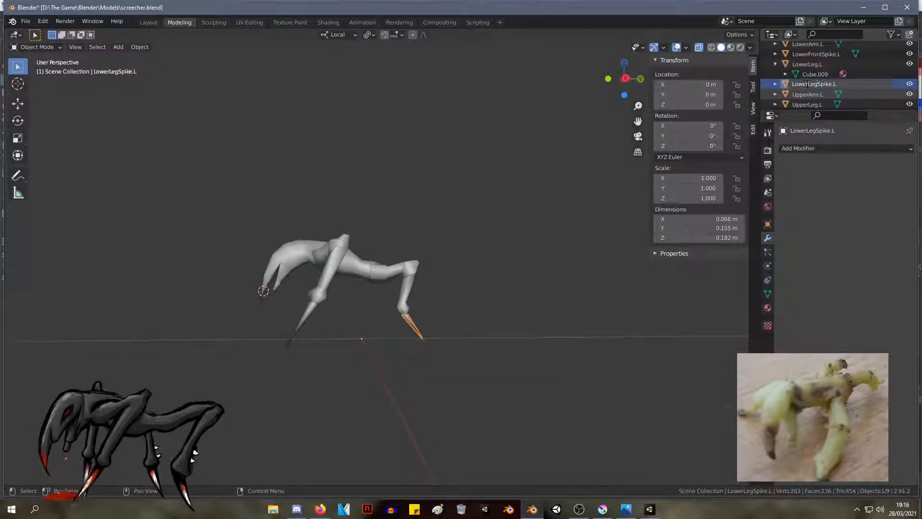
{"action": "key", "text": "Return"}
{"action": "scroll", "coordinate": [829, 91], "scroll_direction": "up", "scroll_amount": 3}
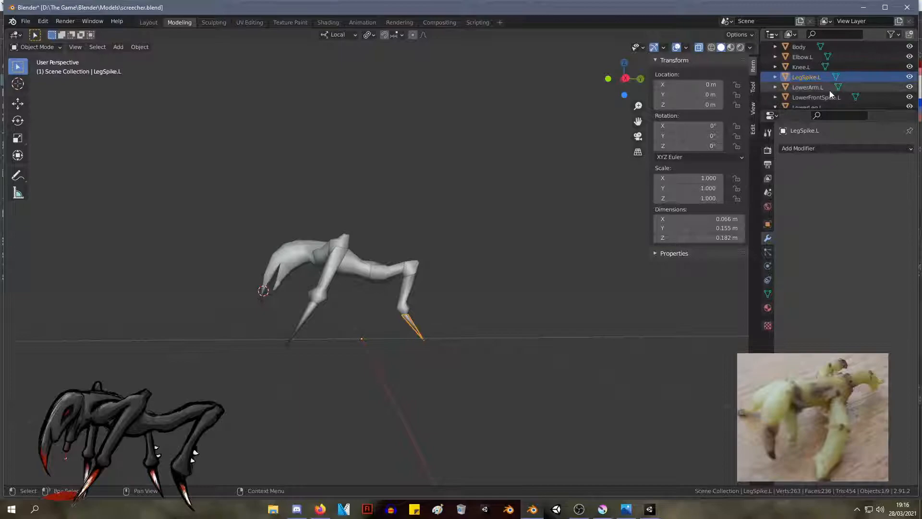
Step: Rename the front arm's spike object LowerFrontSpike.L as ArmSpike.L
{"action": "double_click", "coordinate": [819, 98]}
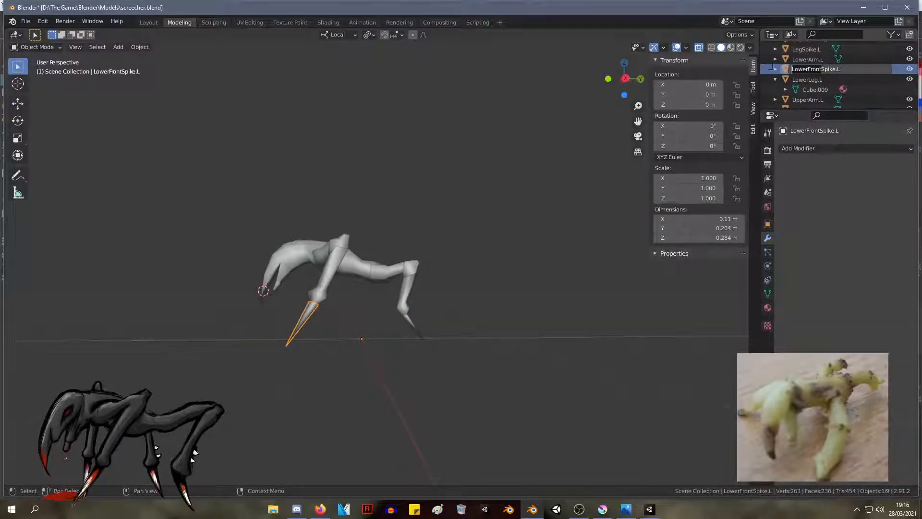
{"action": "key", "text": "Delete"}
{"action": "key", "text": "Delete"}
{"action": "key", "text": "Delete"}
{"action": "key", "text": "Delete"}
{"action": "key", "text": "Delete"}
{"action": "key", "text": "Delete"}
{"action": "key", "text": "Delete"}
{"action": "key", "text": "Delete"}
{"action": "key", "text": "Delete"}
{"action": "key", "text": "Delete"}
{"action": "type", "text": "Arm"}
{"action": "key", "text": "Return"}
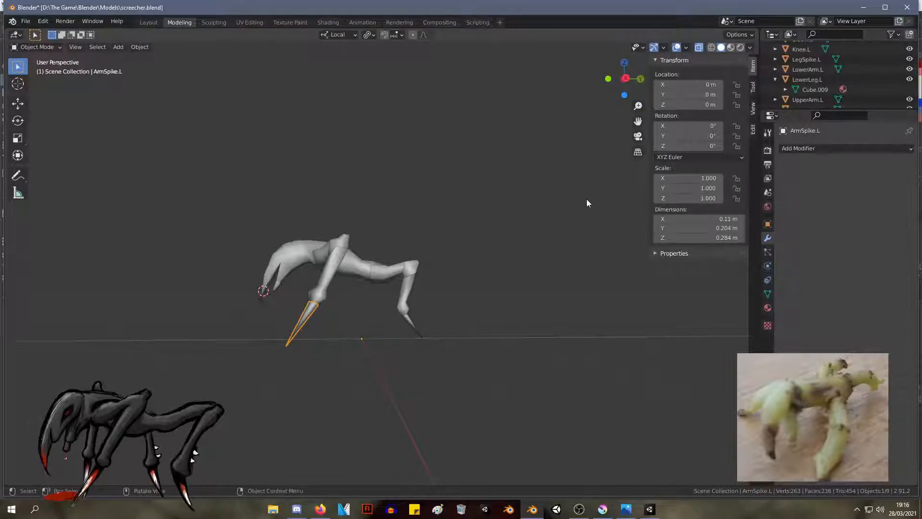
Step: Select all eight left-side arm and leg objects, leaving out the body
{"action": "middle_click_drag", "start_coordinate": [399, 220], "coordinate": [520, 244]}
{"action": "scroll", "coordinate": [523, 248], "scroll_direction": "up", "scroll_amount": 4}
{"action": "left_click_drag", "start_coordinate": [601, 425], "coordinate": [556, 371]}
{"action": "middle_click_drag", "start_coordinate": [606, 341], "coordinate": [570, 315]}
{"action": "middle_click_drag", "start_coordinate": [538, 270], "coordinate": [562, 288]}
{"action": "left_click_drag", "start_coordinate": [579, 185], "coordinate": [463, 334]}
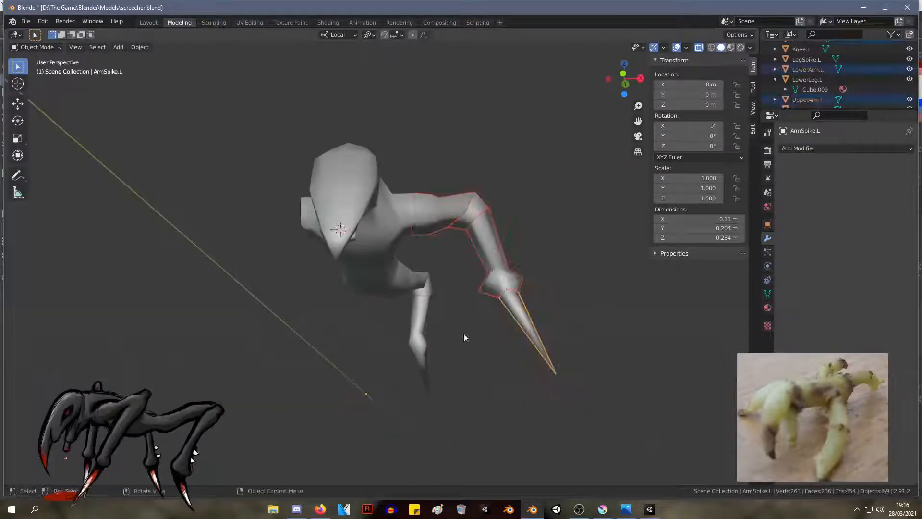
{"action": "left_click", "coordinate": [413, 281], "text": "shift"}
{"action": "left_click", "coordinate": [427, 320], "text": "shift"}
{"action": "left_click", "coordinate": [428, 355], "text": "shift"}
{"action": "middle_click_drag", "start_coordinate": [444, 357], "coordinate": [477, 256]}
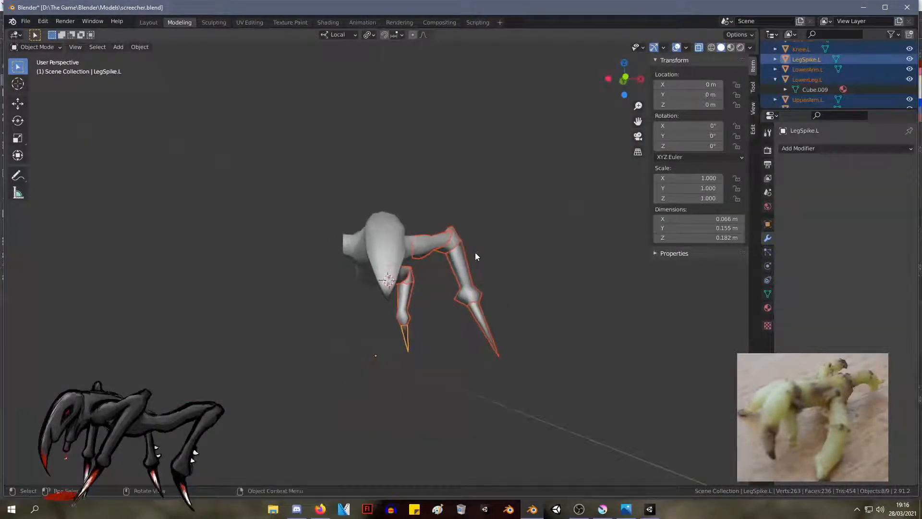
Step: Copy the eight selected limb objects and paste the copies in place
{"action": "right_click", "coordinate": [790, 71]}
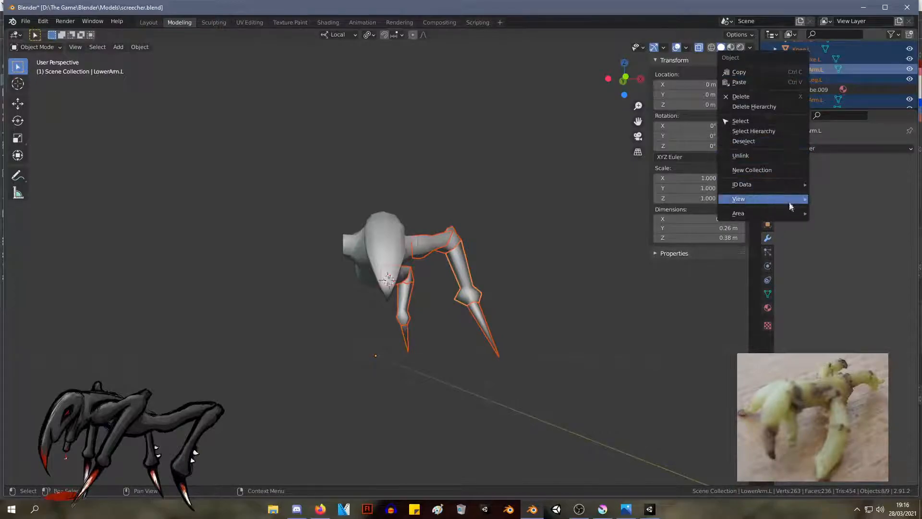
{"action": "key", "text": "ctrl+c"}
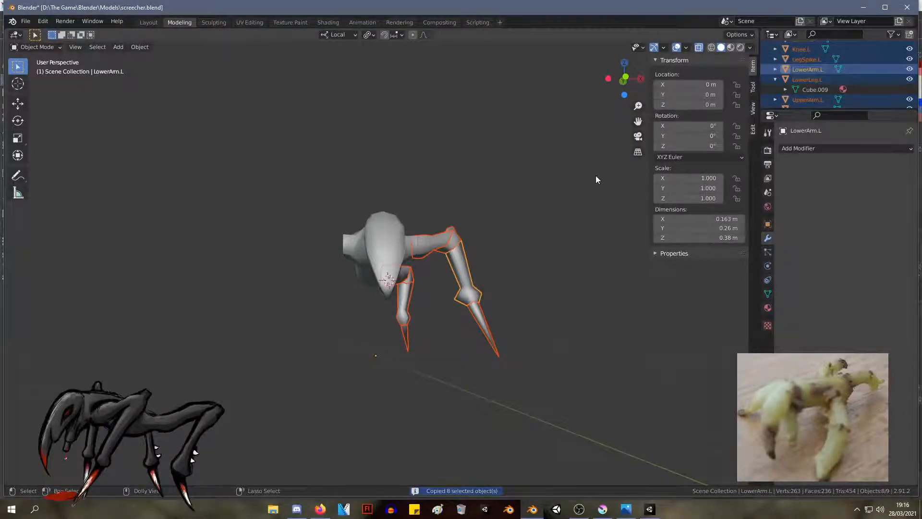
{"action": "key", "text": "g"}
{"action": "right_click", "coordinate": [522, 181]}
{"action": "key", "text": "ctrl+v"}
{"action": "key", "text": "g"}
{"action": "right_click", "coordinate": [340, 109]}
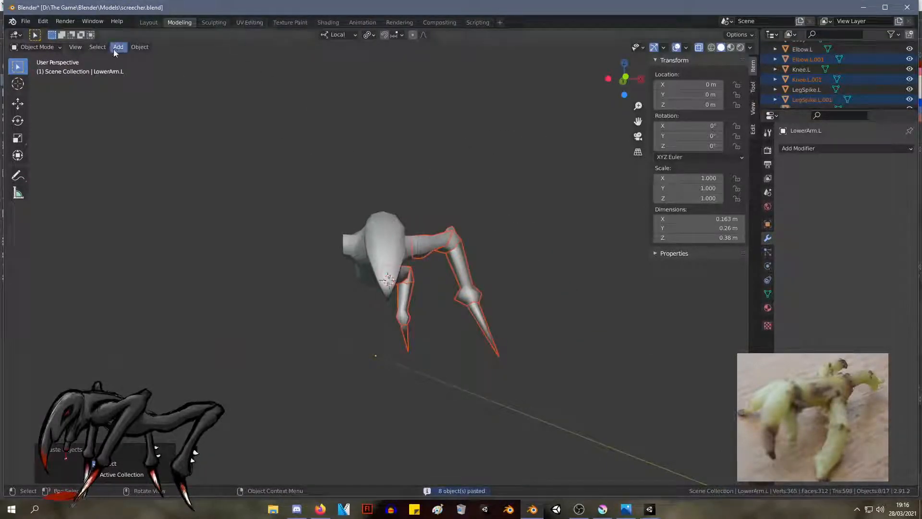
Step: Mirror the pasted limb copies along the global X axis
{"action": "left_click", "coordinate": [139, 47]}
{"action": "mouse_move", "coordinate": [199, 70]}
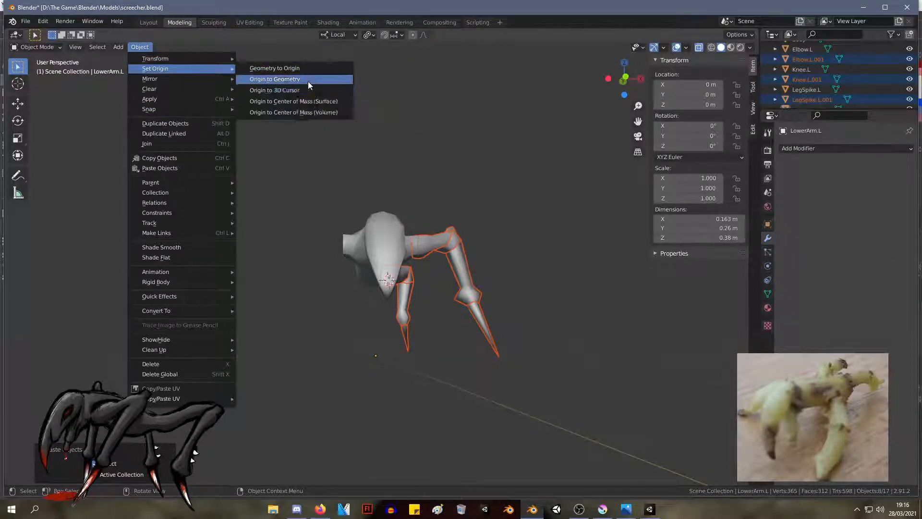
{"action": "middle_click_drag", "start_coordinate": [423, 114], "coordinate": [416, 115]}
{"action": "left_click", "coordinate": [140, 46]}
{"action": "left_click", "coordinate": [144, 48]}
{"action": "left_click", "coordinate": [144, 48]}
{"action": "mouse_move", "coordinate": [182, 80]}
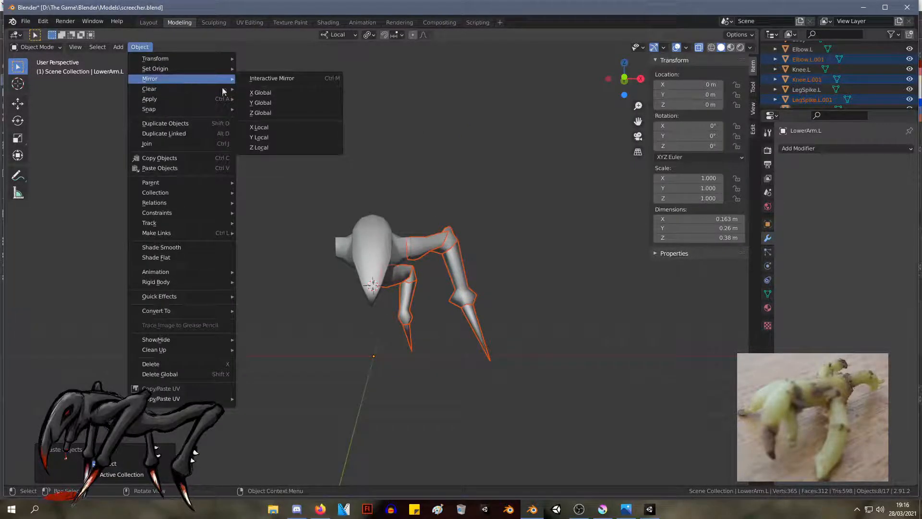
{"action": "left_click", "coordinate": [292, 92]}
{"action": "mouse_move", "coordinate": [364, 109]}
{"action": "middle_mouse_down"}
{"action": "mouse_move", "coordinate": [356, 206]}
{"action": "mouse_move", "coordinate": [374, 117]}
{"action": "mouse_move", "coordinate": [365, 118]}
{"action": "middle_mouse_up"}
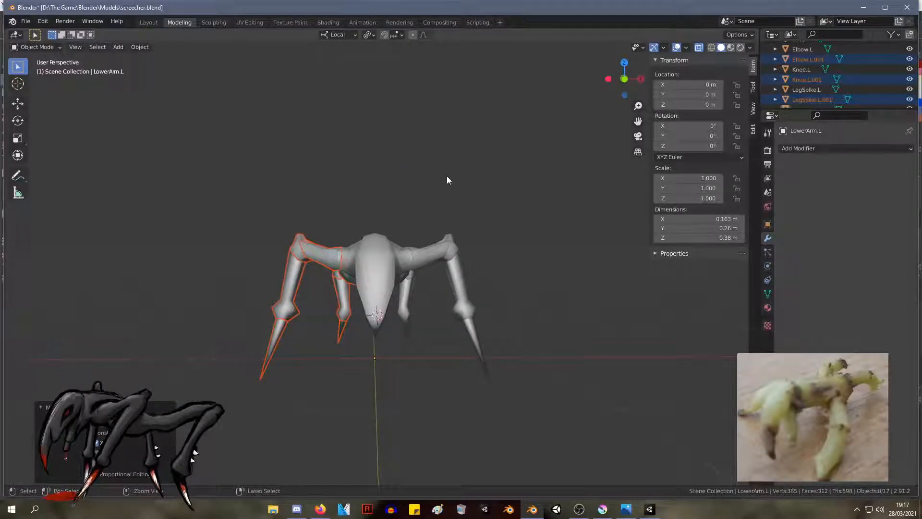
Step: Undo the mirroring and the pasting of the limb copies
{"action": "key", "text": "ctrl+z"}
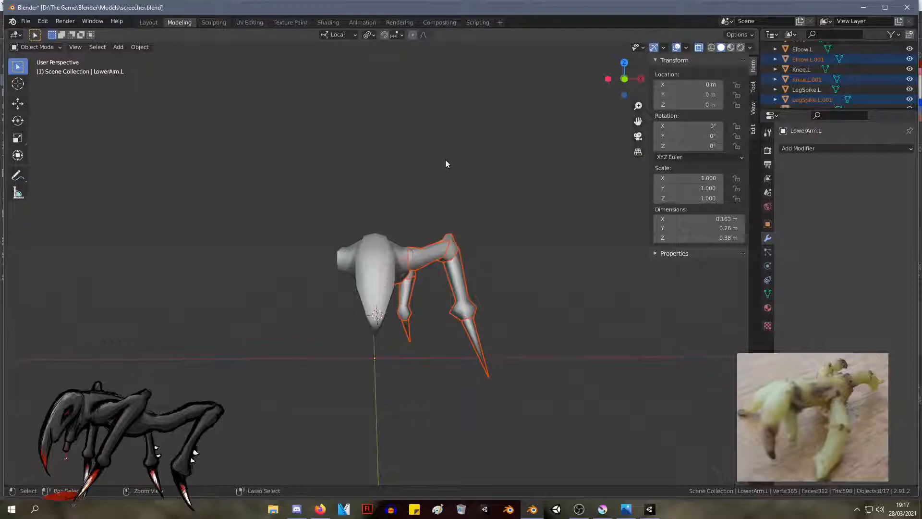
{"action": "left_click", "coordinate": [488, 168]}
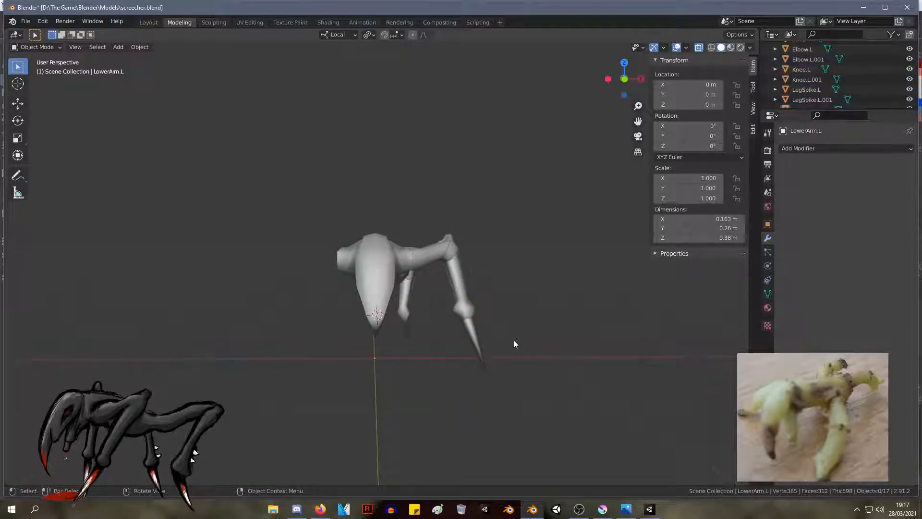
{"action": "left_click", "coordinate": [439, 247]}
{"action": "key", "text": "g"}
{"action": "right_click", "coordinate": [477, 272]}
{"action": "key", "text": "ctrl+z"}
{"action": "key", "text": "ctrl+z"}
{"action": "key", "text": "ctrl+z"}
{"action": "key", "text": "ctrl+z"}
{"action": "key", "text": "ctrl+z"}
{"action": "key", "text": "ctrl+z"}
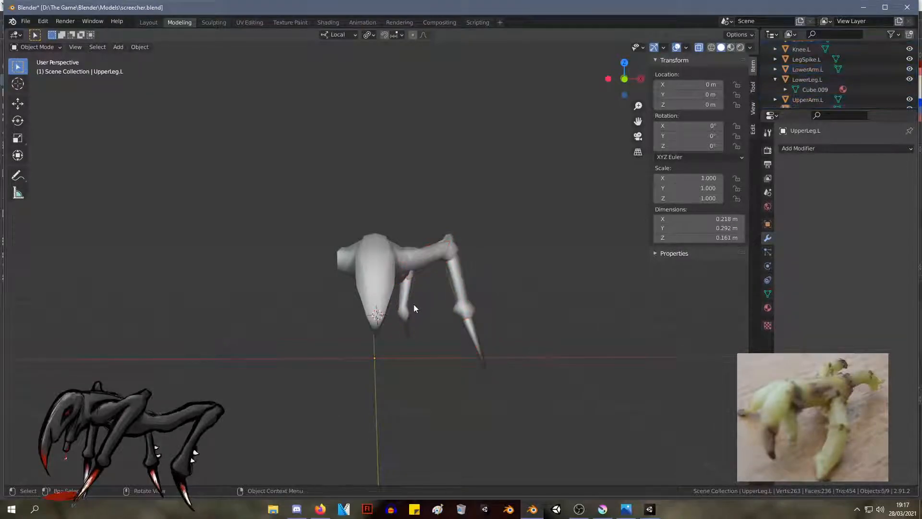
Step: Select the eight left arm and leg objects and create linked duplicates of them in place
{"action": "middle_click_drag", "start_coordinate": [413, 302], "coordinate": [547, 326]}
{"action": "left_click_drag", "start_coordinate": [525, 433], "coordinate": [393, 273]}
{"action": "left_click_drag", "start_coordinate": [502, 269], "coordinate": [419, 166], "text": "shift"}
{"action": "left_click_drag", "start_coordinate": [430, 233], "coordinate": [435, 225]}
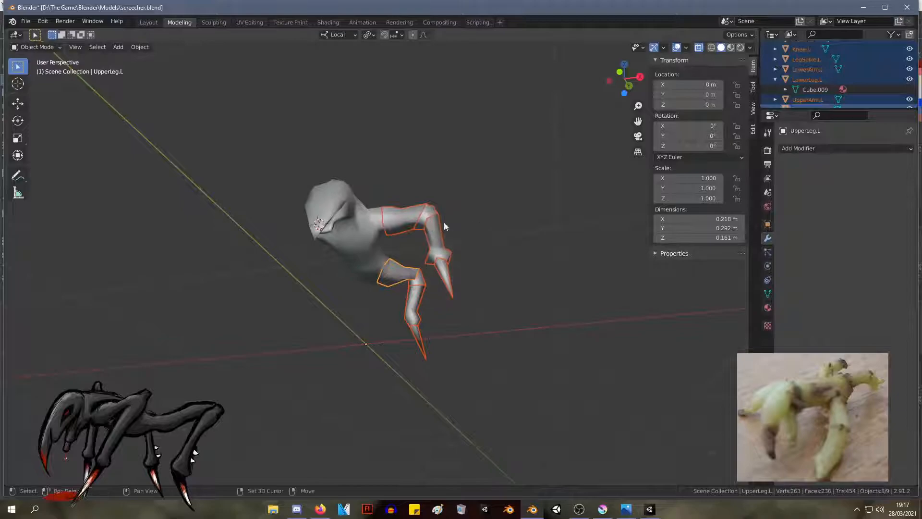
{"action": "right_click", "coordinate": [405, 214]}
{"action": "right_click", "coordinate": [399, 221]}
{"action": "left_click", "coordinate": [398, 221]}
{"action": "right_click", "coordinate": [397, 215]}
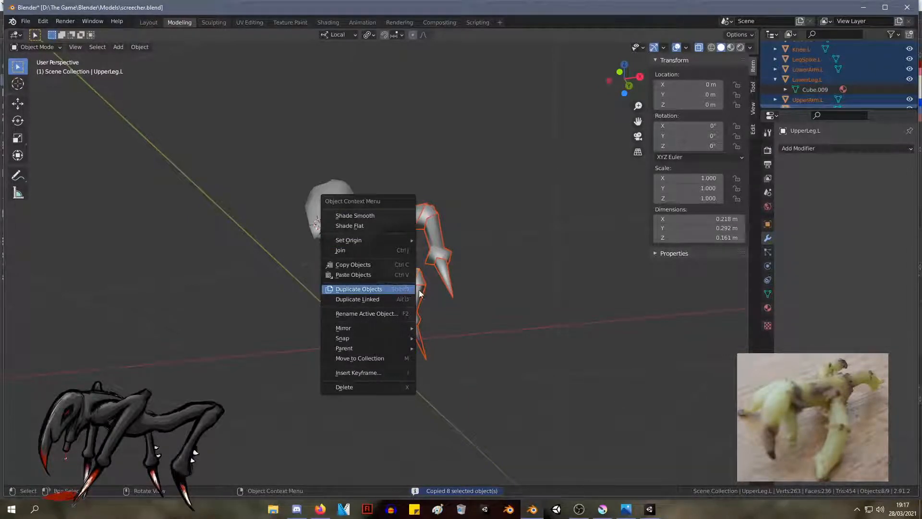
{"action": "right_click", "coordinate": [402, 226]}
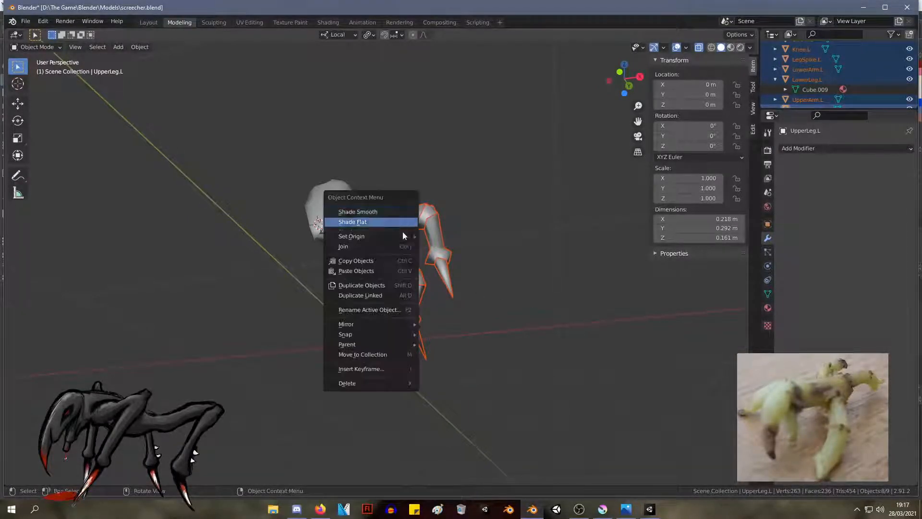
{"action": "left_click", "coordinate": [400, 295]}
{"action": "right_click", "coordinate": [436, 105]}
Step: Mirror the linked limb duplicates along the global X axis to form the opposite limbs
{"action": "mouse_move", "coordinate": [436, 105]}
{"action": "middle_mouse_down"}
{"action": "mouse_move", "coordinate": [453, 135]}
{"action": "mouse_move", "coordinate": [425, 105]}
{"action": "middle_mouse_up"}
{"action": "left_click", "coordinate": [140, 47]}
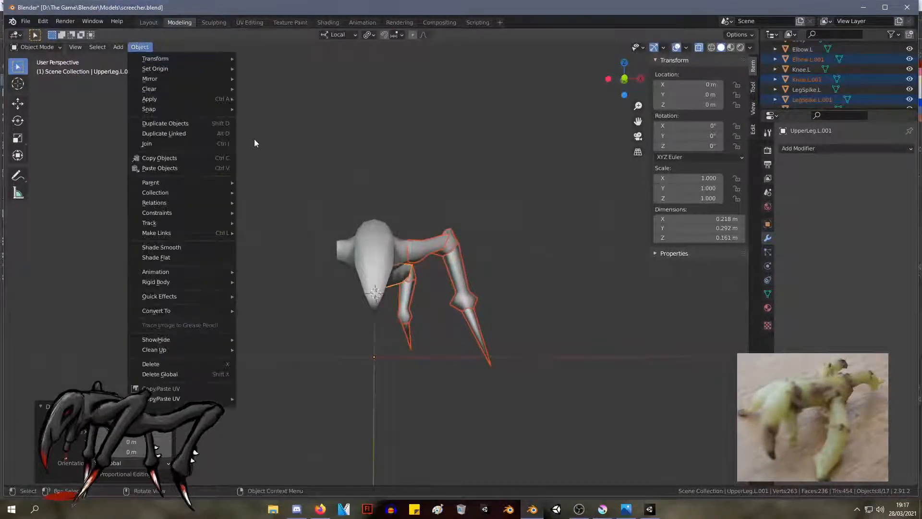
{"action": "mouse_move", "coordinate": [185, 79]}
{"action": "left_click", "coordinate": [281, 97]}
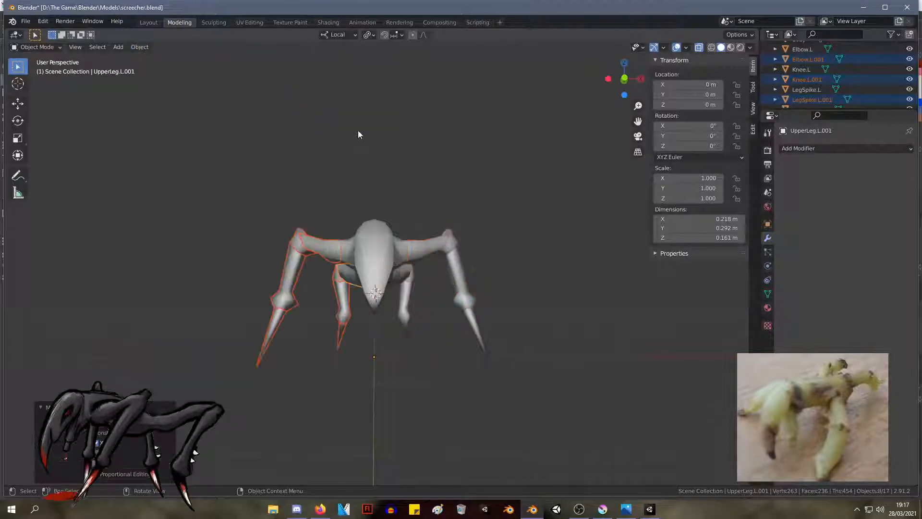
Step: Try moving the outer end vertices of UpperArm.L to test the linked mirroring, cancel the move and leave mesh editing
{"action": "left_click", "coordinate": [457, 177]}
{"action": "left_click", "coordinate": [431, 249]}
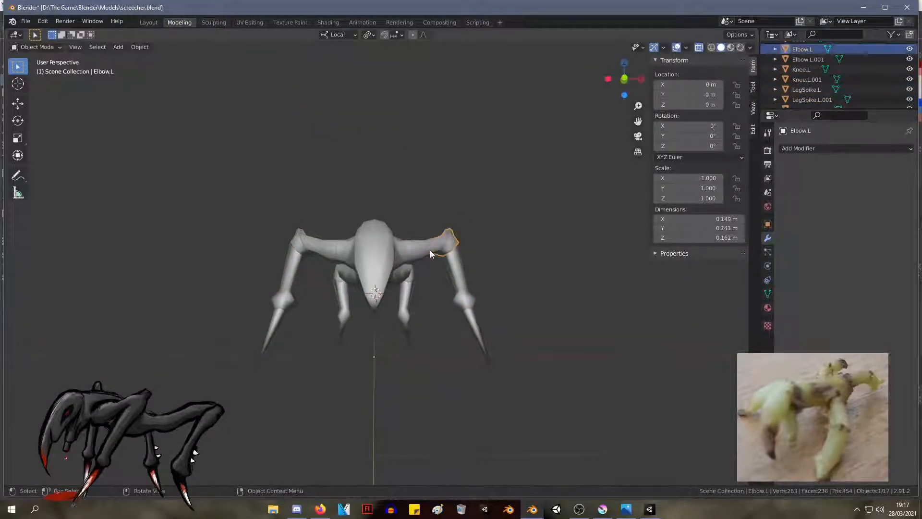
{"action": "key", "text": "Tab"}
{"action": "left_click_drag", "start_coordinate": [481, 274], "coordinate": [439, 199]}
{"action": "key", "text": "g"}
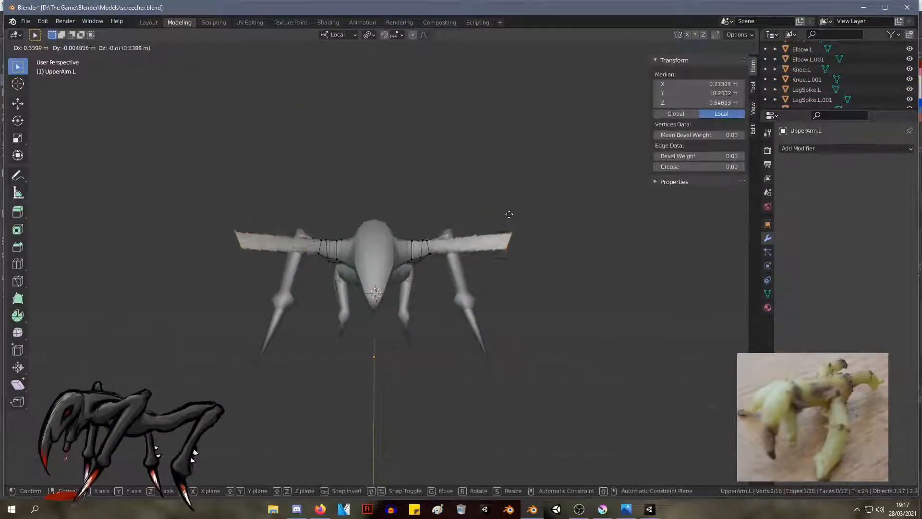
{"action": "key", "text": "Escape"}
{"action": "middle_click_drag", "start_coordinate": [468, 271], "coordinate": [474, 309]}
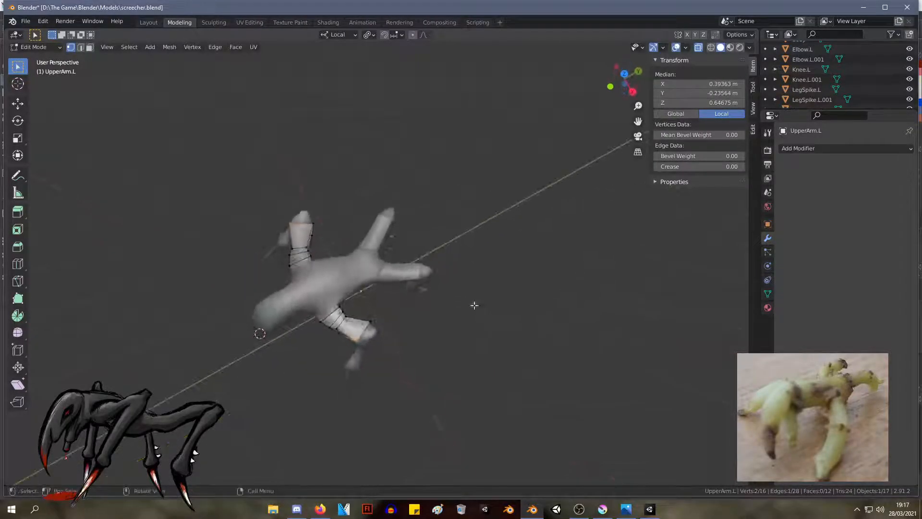
{"action": "left_click", "coordinate": [501, 302]}
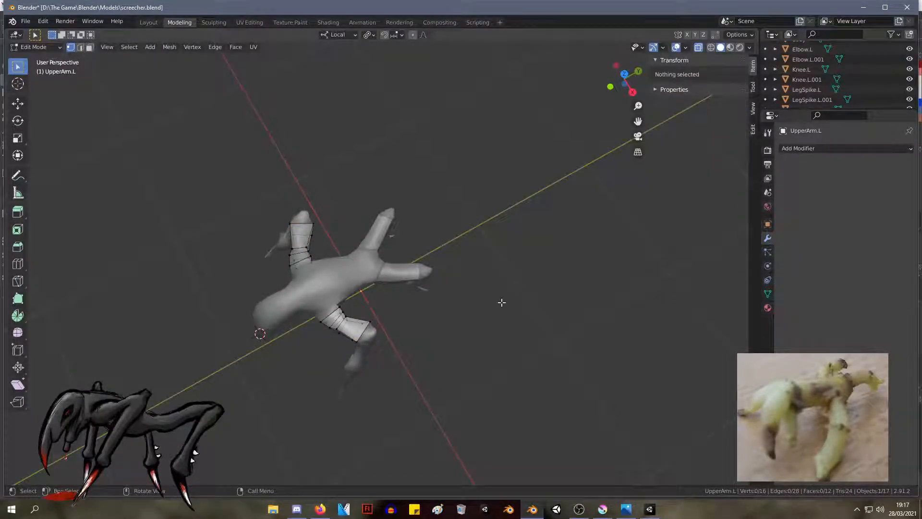
{"action": "key", "text": "Tab"}
Step: Isolate the upper rear leg object UpperLeg.L in local view
{"action": "middle_click_drag", "start_coordinate": [501, 302], "coordinate": [485, 279]}
{"action": "scroll", "coordinate": [451, 231], "scroll_direction": "up", "scroll_amount": 5}
{"action": "key", "text": "Tab"}
{"action": "key", "text": "Tab"}
{"action": "middle_click_drag", "start_coordinate": [517, 229], "coordinate": [457, 197]}
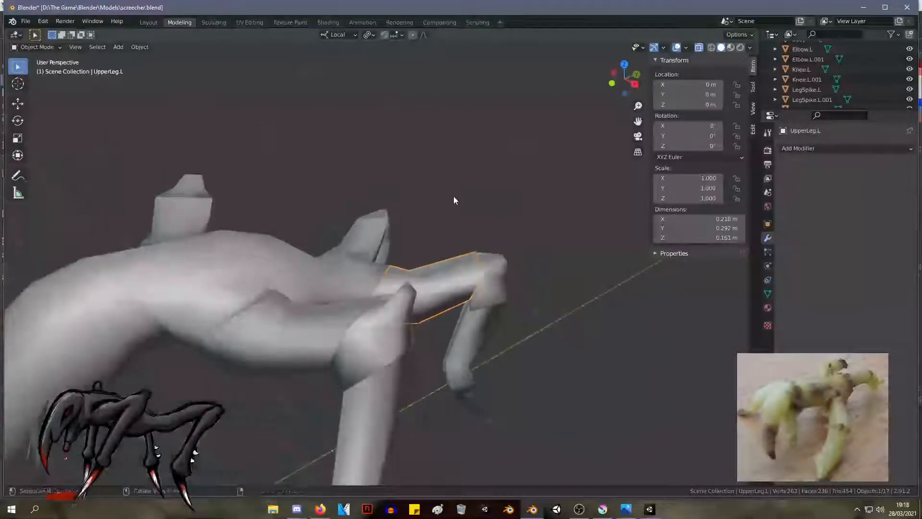
{"action": "key", "text": "KP_Divide"}
{"action": "middle_click_drag", "start_coordinate": [462, 250], "coordinate": [531, 218]}
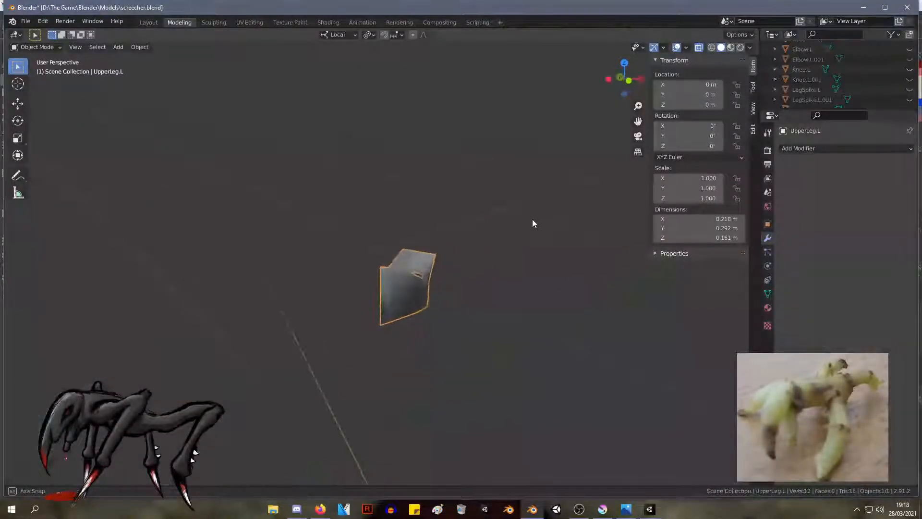
Step: Fill the open body-side end of the UpperLeg.L mesh with a face
{"action": "key", "text": "Tab"}
{"action": "middle_click_drag", "start_coordinate": [405, 300], "coordinate": [395, 279]}
{"action": "left_click", "coordinate": [373, 268]}
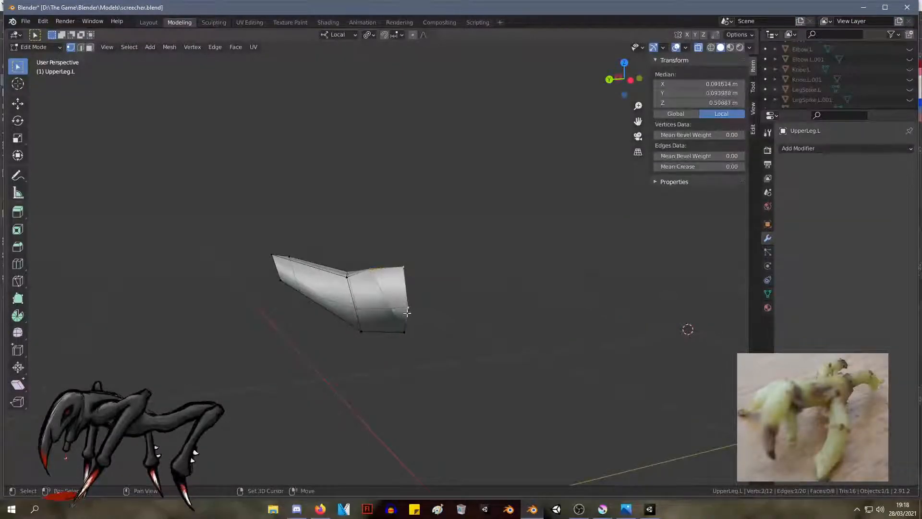
{"action": "key", "text": "f"}
{"action": "middle_click_drag", "start_coordinate": [459, 274], "coordinate": [339, 253]}
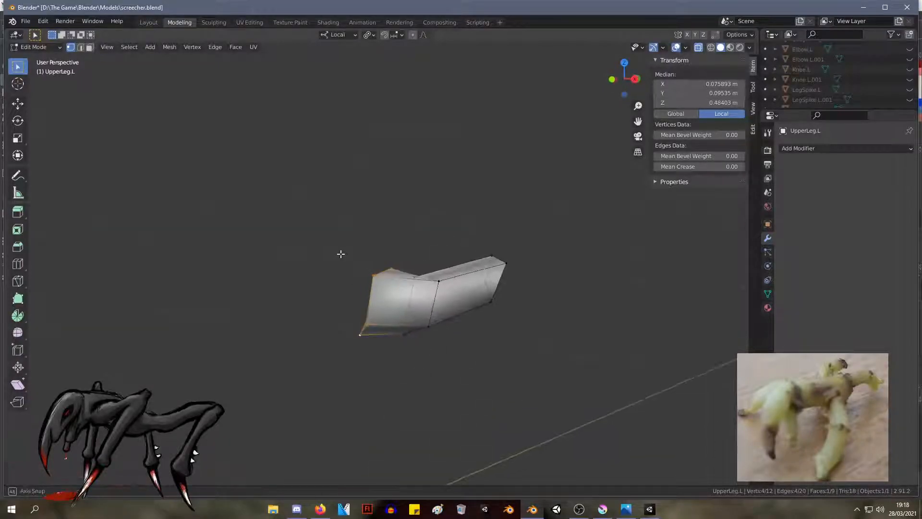
Step: Extrude the new end face of UpperLeg.L outward by about 0.065 m and scale it down into a rounded cap
{"action": "key", "text": "e"}
{"action": "left_click", "coordinate": [315, 248]}
{"action": "key", "text": "s"}
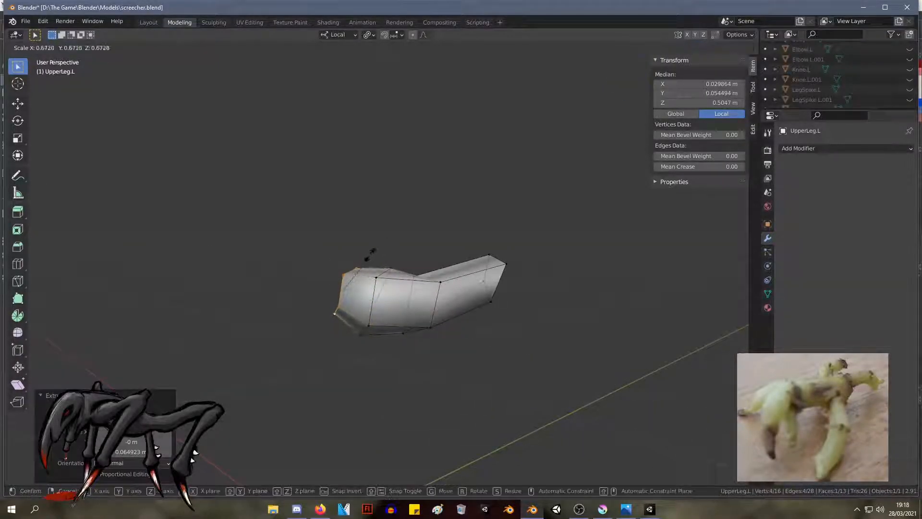
{"action": "left_click", "coordinate": [362, 261]}
{"action": "key", "text": "Tab"}
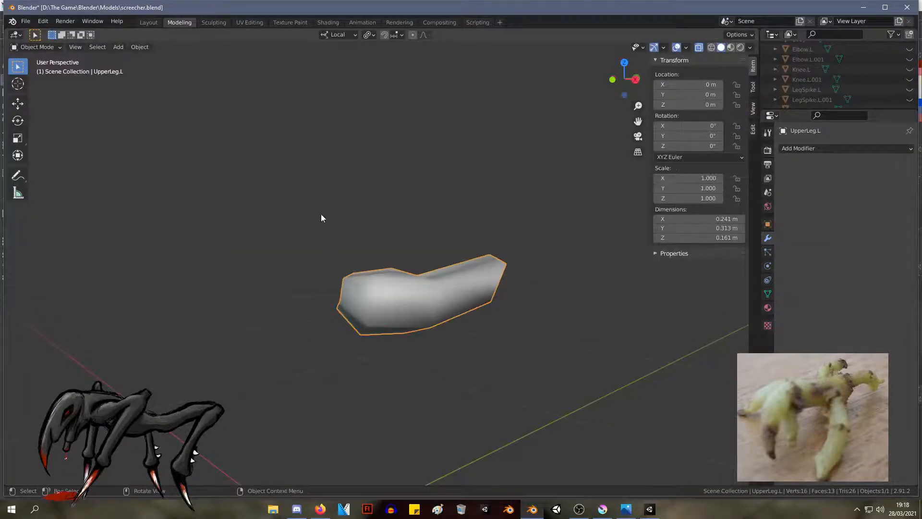
Step: Try hiding the unselected geometry of the UpperLeg.L mesh, undo it and reveal all hidden parts
{"action": "key", "text": "Tab"}
{"action": "key", "text": "shift+h"}
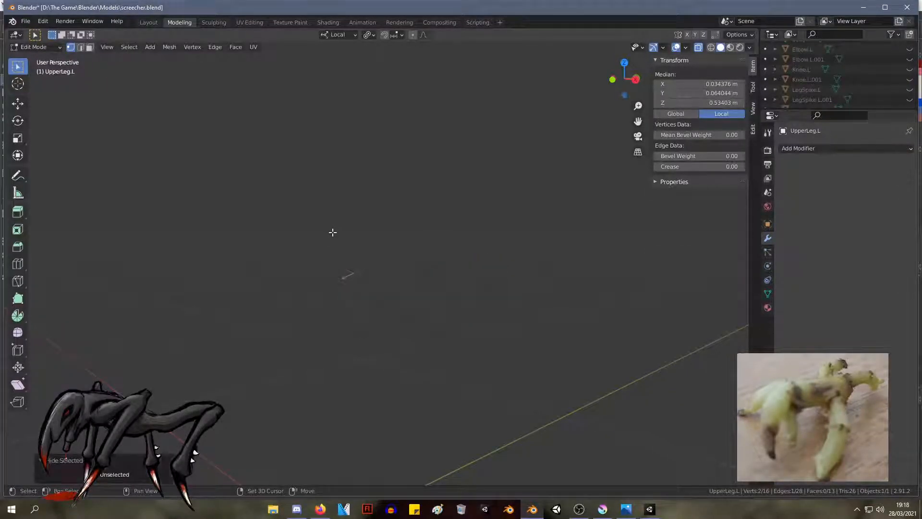
{"action": "key", "text": "ctrl+z"}
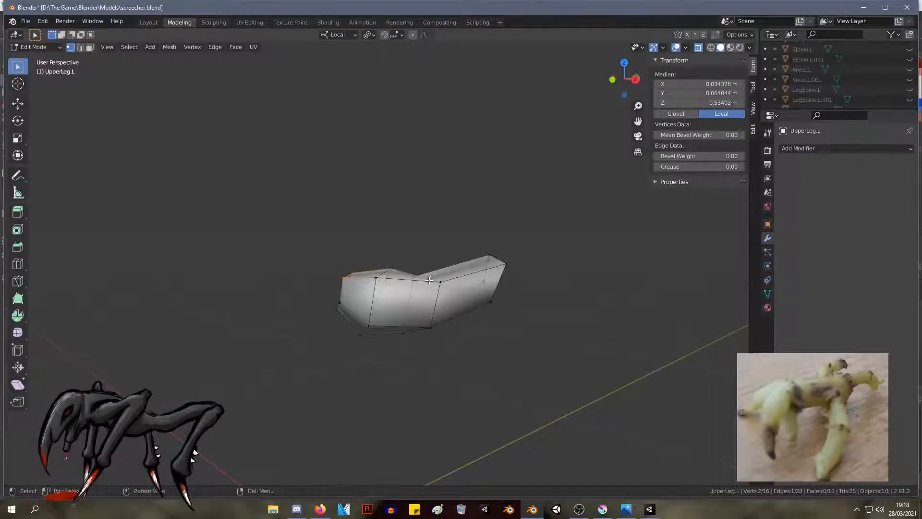
{"action": "key", "text": "alt+h"}
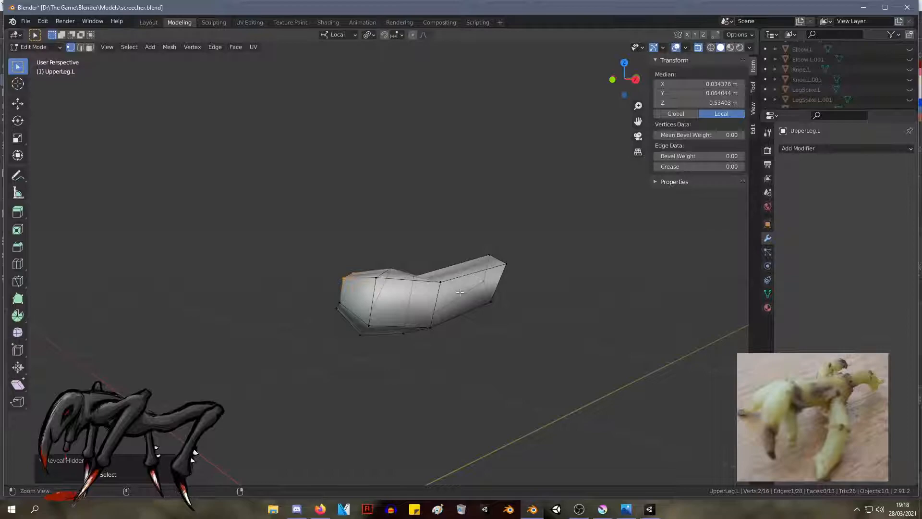
{"action": "left_click", "coordinate": [601, 264]}
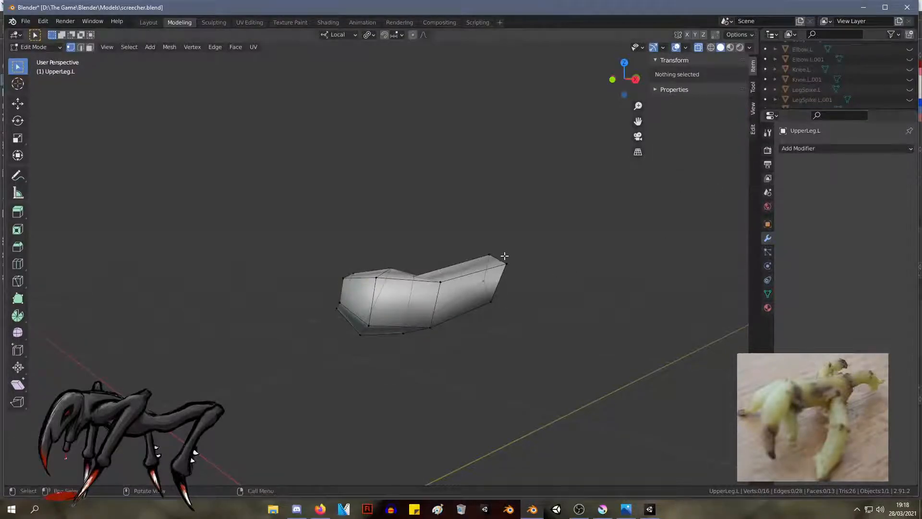
{"action": "key", "text": "shift+h"}
{"action": "key", "text": "ctrl+h"}
{"action": "key", "text": "Escape"}
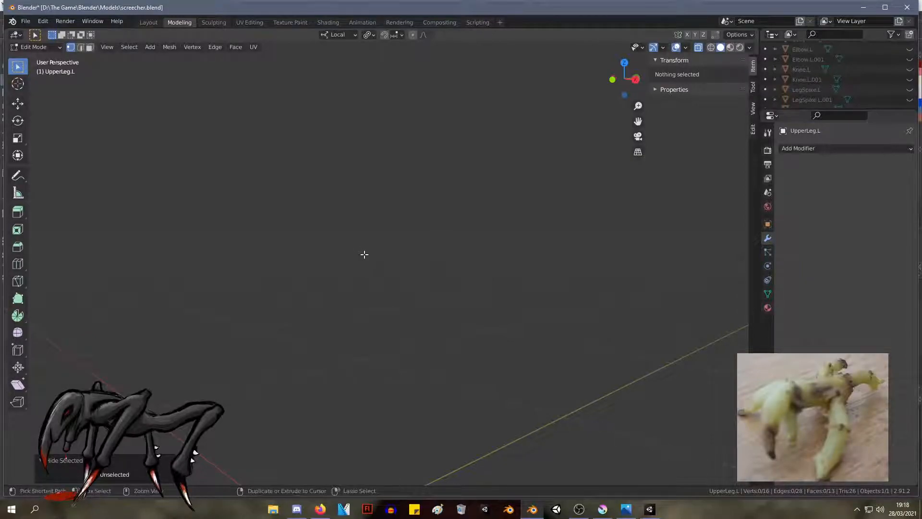
{"action": "key", "text": "ctrl+h"}
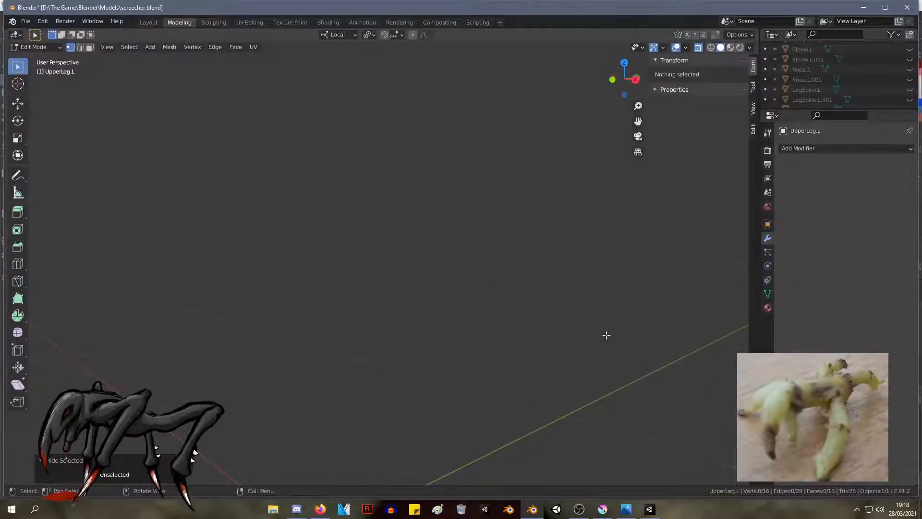
{"action": "key", "text": "alt+h"}
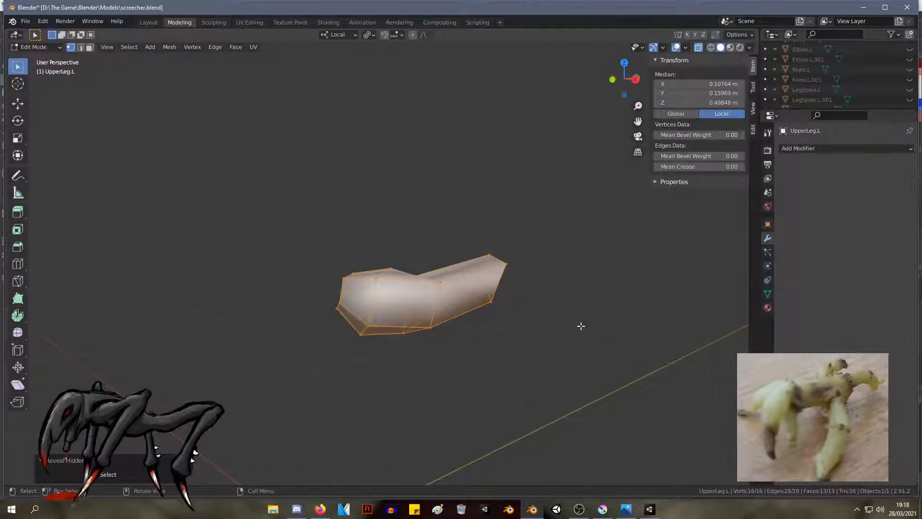
Step: Make the hidden body and limb objects visible again around UpperLeg.L, leaving UpperArm.L.001 and UpperLeg.L.001 hidden
{"action": "scroll", "coordinate": [903, 64], "scroll_direction": "up", "scroll_amount": 4}
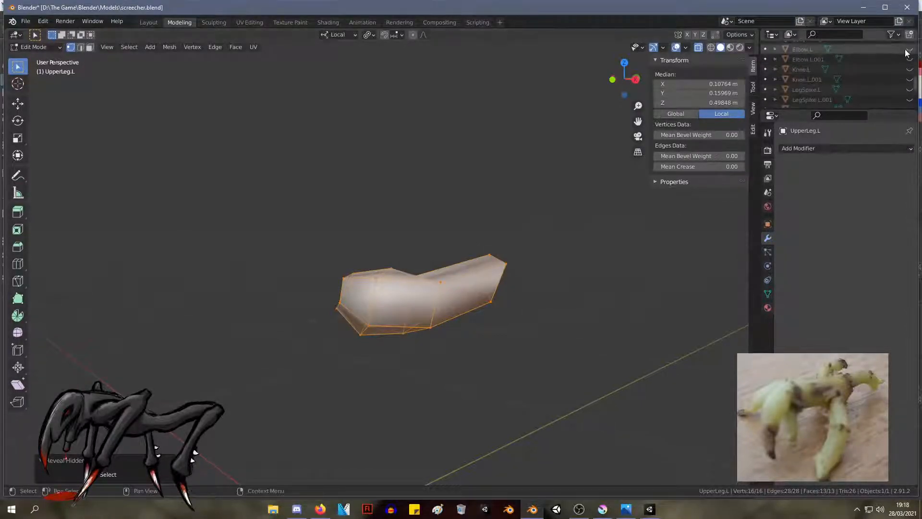
{"action": "left_click_drag", "start_coordinate": [911, 62], "coordinate": [911, 103]}
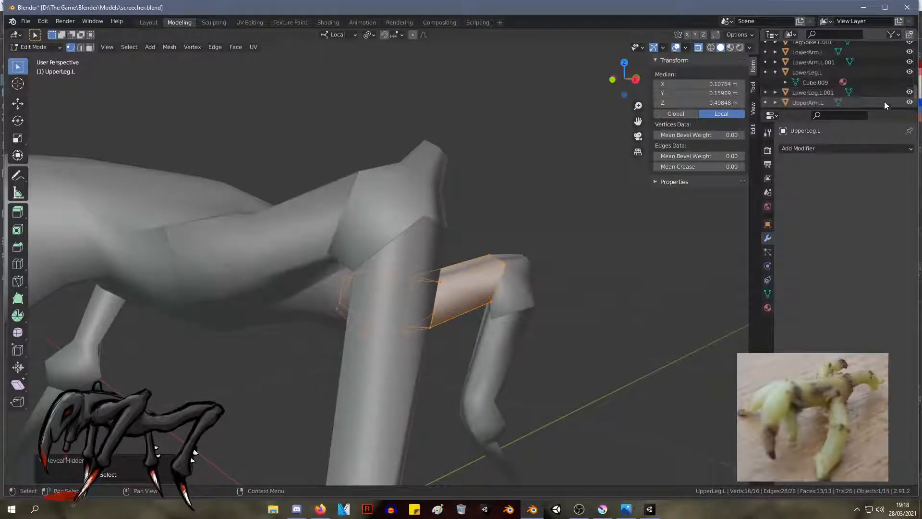
{"action": "scroll", "coordinate": [886, 103], "scroll_direction": "down", "scroll_amount": 3}
{"action": "left_click", "coordinate": [541, 168]}
{"action": "middle_click_drag", "start_coordinate": [541, 169], "coordinate": [558, 138]}
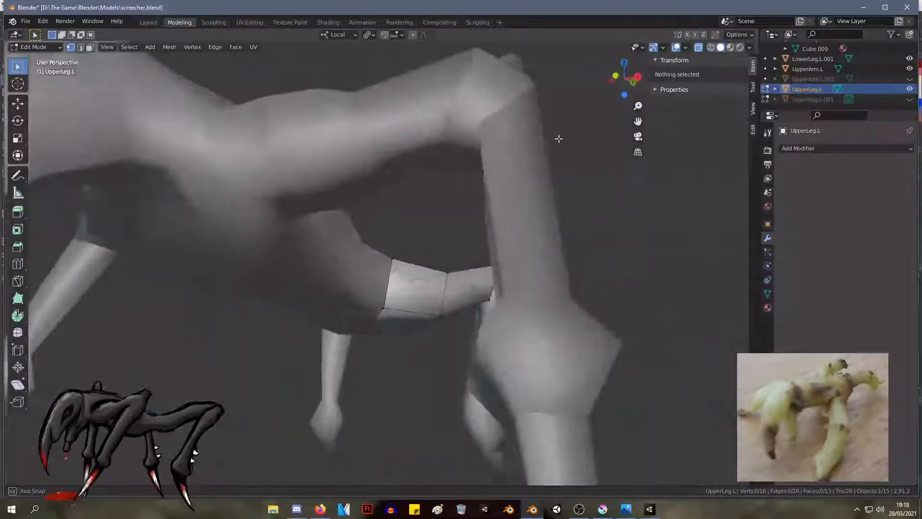
Step: Reposition two upper vertices at the body-side end of the UpperLeg.L mesh so the leg meets the hip
{"action": "scroll", "coordinate": [309, 278], "scroll_direction": "up", "scroll_amount": 3}
{"action": "left_click", "coordinate": [350, 260]}
{"action": "key", "text": "g"}
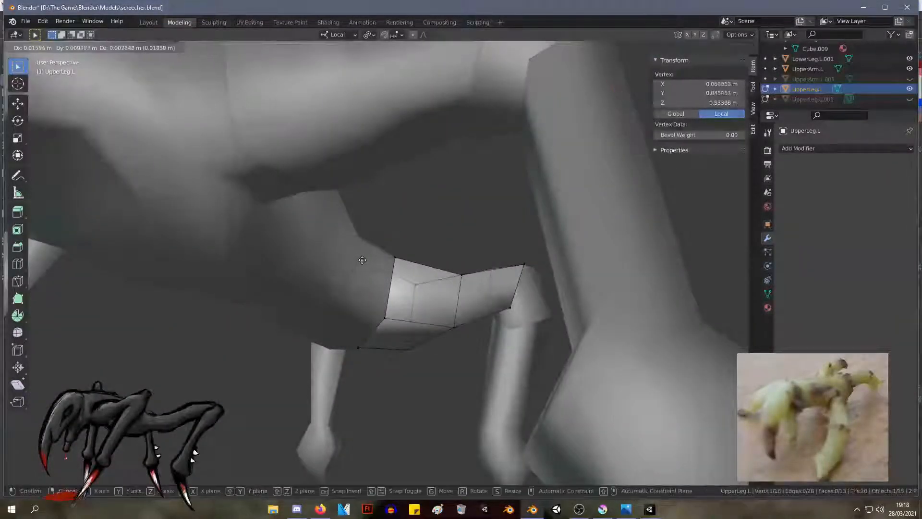
{"action": "left_click", "coordinate": [339, 318]}
{"action": "middle_click_drag", "start_coordinate": [362, 264], "coordinate": [231, 367]}
{"action": "left_click", "coordinate": [320, 261]}
{"action": "key", "text": "g"}
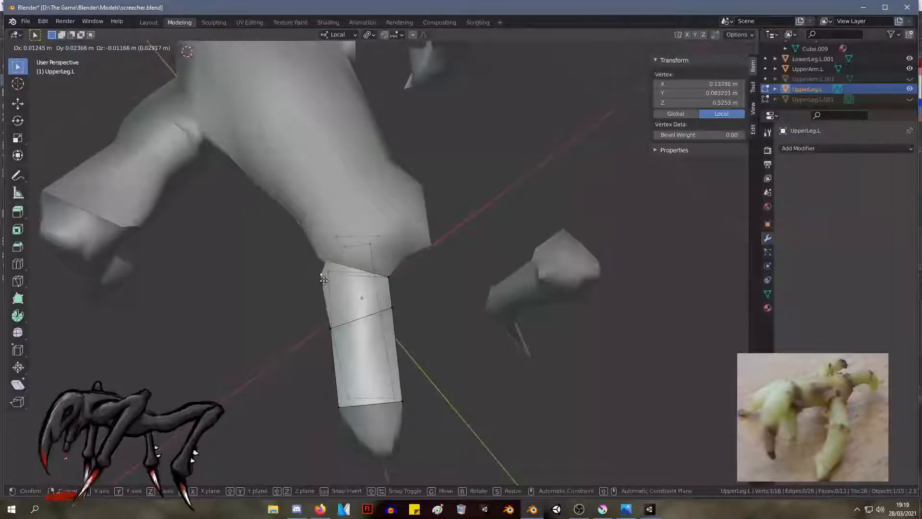
{"action": "left_click", "coordinate": [323, 280]}
Step: Move the vertices of the UpperLeg.L cap's end face one by one to reshape it inside the body
{"action": "left_click", "coordinate": [337, 238]}
{"action": "key", "text": "g"}
{"action": "left_click", "coordinate": [323, 243]}
{"action": "left_click", "coordinate": [345, 249]}
{"action": "key", "text": "g"}
{"action": "left_click", "coordinate": [333, 252]}
{"action": "left_click", "coordinate": [371, 245]}
{"action": "key", "text": "g"}
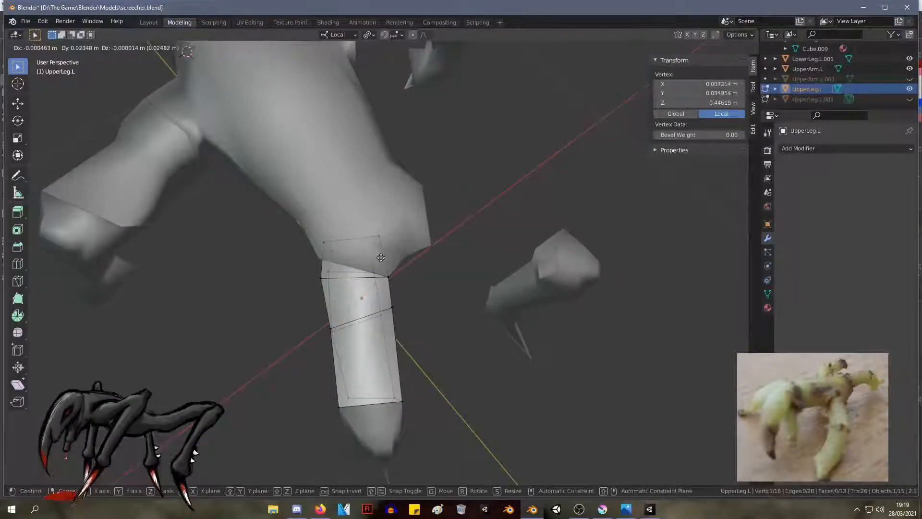
{"action": "left_click", "coordinate": [387, 273]}
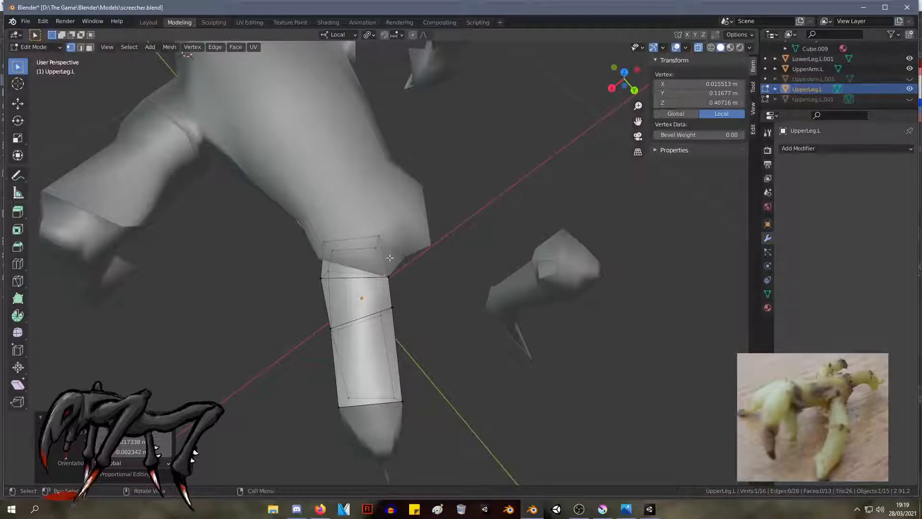
{"action": "left_click", "coordinate": [389, 258], "text": "shift"}
{"action": "key", "text": "g"}
{"action": "left_click", "coordinate": [372, 228]}
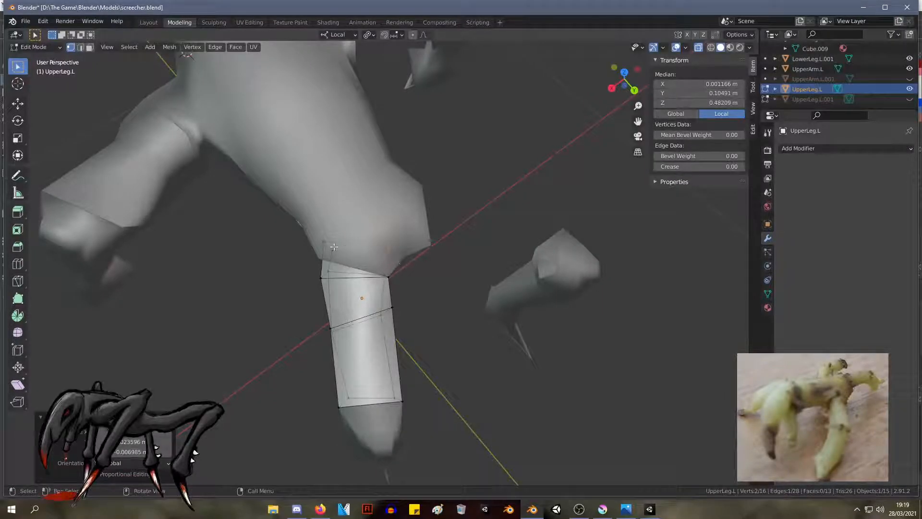
Step: Extrude the body-side end face of UpperLeg.L slightly further and scale the new face to 0.376
{"action": "left_click_drag", "start_coordinate": [358, 258], "coordinate": [443, 272], "text": "shift"}
{"action": "key", "text": "e"}
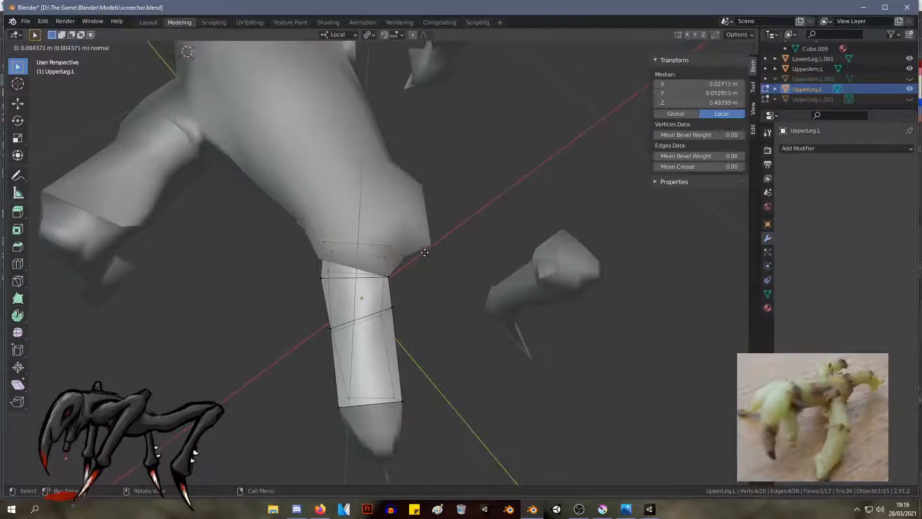
{"action": "left_click", "coordinate": [413, 245]}
{"action": "key", "text": "s"}
{"action": "left_click", "coordinate": [379, 234]}
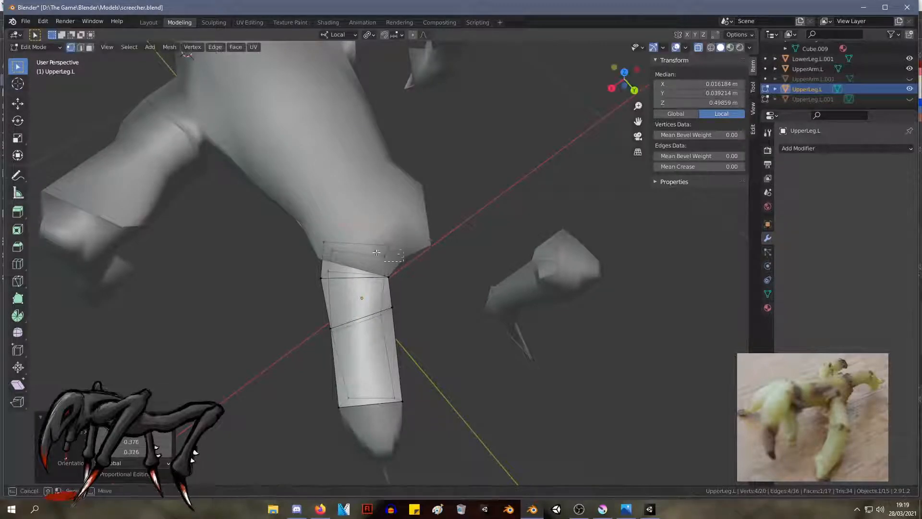
Step: Move and scale parts of the newly extruded cap to round off the hip end of UpperLeg.L
{"action": "key", "text": "g"}
{"action": "left_click", "coordinate": [315, 245]}
{"action": "key", "text": "s"}
{"action": "left_click", "coordinate": [317, 244]}
{"action": "left_click_drag", "start_coordinate": [397, 237], "coordinate": [330, 204]}
{"action": "key", "text": "g"}
{"action": "left_click", "coordinate": [331, 209]}
{"action": "key", "text": "s"}
{"action": "left_click", "coordinate": [313, 196]}
Step: Move an upper edge of the UpperLeg.L cap and rotate it by about 12.5°
{"action": "middle_click_drag", "start_coordinate": [313, 196], "coordinate": [462, 125]}
{"action": "left_click_drag", "start_coordinate": [371, 298], "coordinate": [350, 269]}
{"action": "key", "text": "g"}
{"action": "left_click", "coordinate": [355, 261]}
{"action": "right_click", "coordinate": [397, 262]}
{"action": "middle_click_drag", "start_coordinate": [426, 264], "coordinate": [557, 174]}
{"action": "key", "text": "r"}
{"action": "left_click", "coordinate": [570, 235]}
Step: Adjust the upper vertices of the UpperLeg.L cap so they sit inside the hip of the body
{"action": "middle_click_drag", "start_coordinate": [547, 257], "coordinate": [591, 306]}
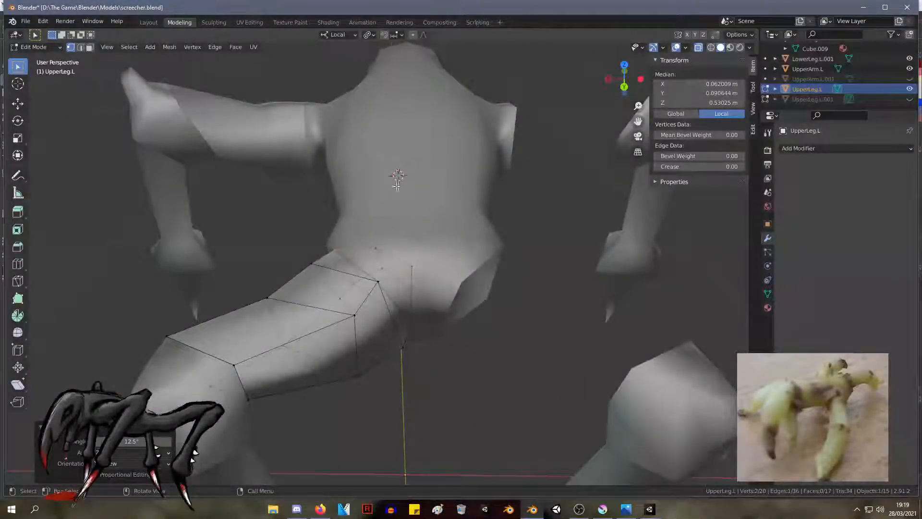
{"action": "middle_click_drag", "start_coordinate": [129, 282], "coordinate": [153, 255]}
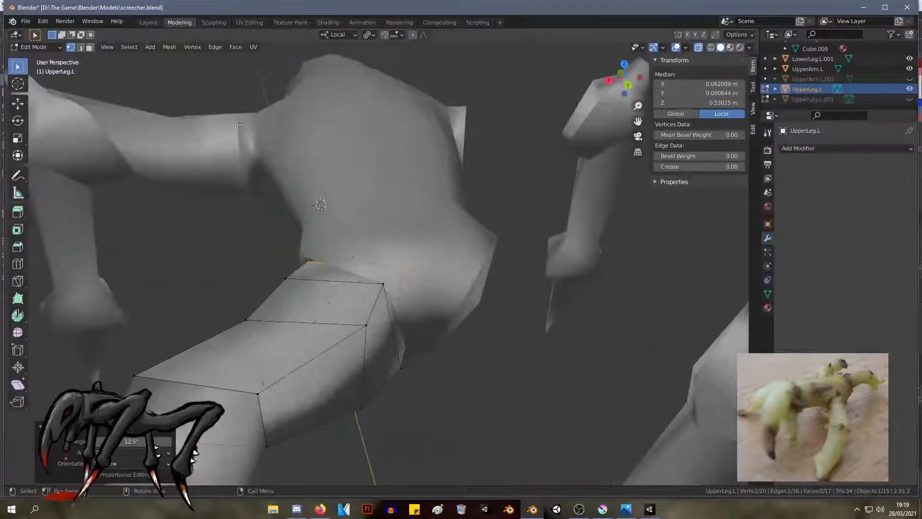
{"action": "middle_click_drag", "start_coordinate": [193, 178], "coordinate": [359, 313]}
{"action": "left_click", "coordinate": [345, 310]}
{"action": "left_click", "coordinate": [307, 298], "text": "shift"}
{"action": "middle_click_drag", "start_coordinate": [309, 299], "coordinate": [391, 305]}
{"action": "key", "text": "g"}
{"action": "left_click", "coordinate": [388, 289]}
{"action": "left_click", "coordinate": [361, 270]}
{"action": "key", "text": "g"}
{"action": "left_click", "coordinate": [357, 262]}
{"action": "key", "text": "g"}
{"action": "left_click", "coordinate": [488, 303]}
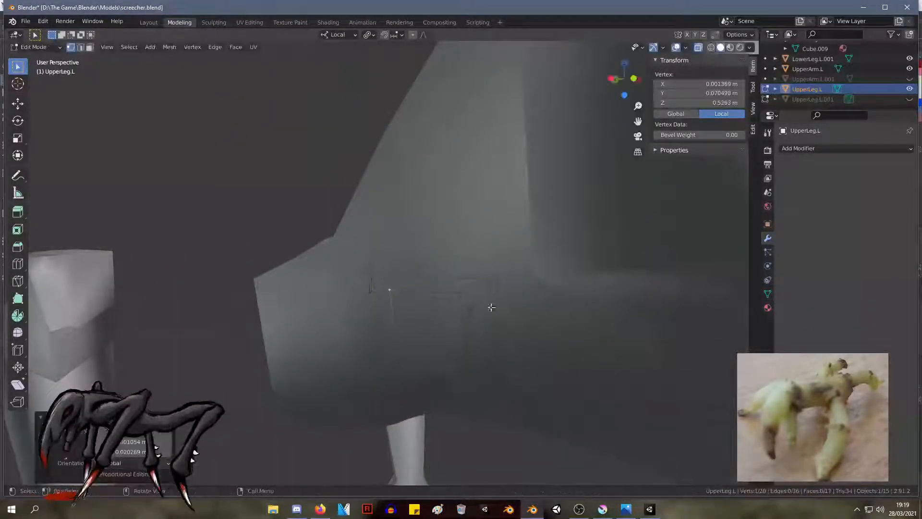
Step: Fine-tune individual vertices of the UpperLeg.L cap inside the body from several viewing angles
{"action": "key", "text": "g"}
{"action": "left_click", "coordinate": [461, 364]}
{"action": "key", "text": "g"}
{"action": "left_click", "coordinate": [470, 362]}
{"action": "middle_click_drag", "start_coordinate": [469, 362], "coordinate": [450, 396]}
{"action": "key", "text": "g"}
{"action": "left_click", "coordinate": [398, 373]}
{"action": "key", "text": "g"}
{"action": "left_click", "coordinate": [434, 365]}
{"action": "middle_click_drag", "start_coordinate": [434, 365], "coordinate": [464, 357]}
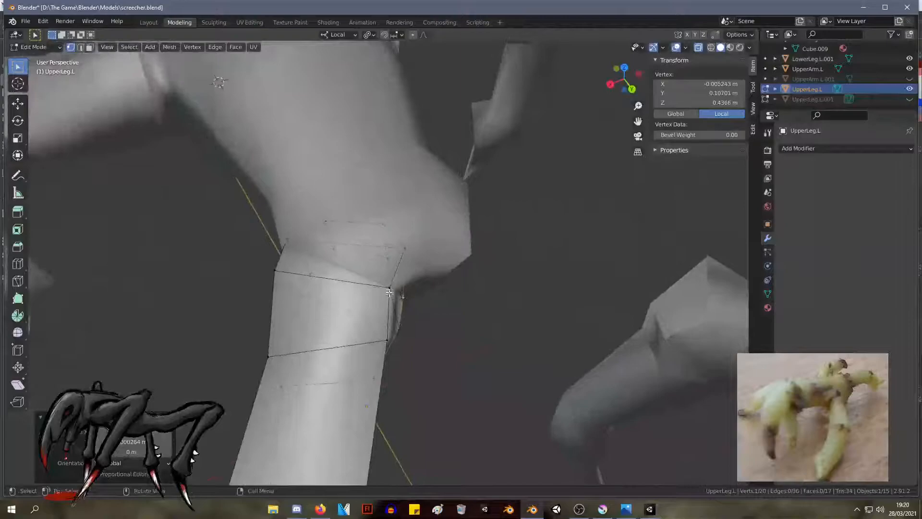
Step: Reposition the inner-side and lower outer vertices of the UpperLeg.L hip joint to smooth its outline
{"action": "key", "text": "g"}
{"action": "left_click", "coordinate": [436, 295]}
{"action": "middle_click_drag", "start_coordinate": [436, 295], "coordinate": [471, 312]}
{"action": "middle_click_drag", "start_coordinate": [408, 257], "coordinate": [420, 294]}
{"action": "key", "text": "g"}
{"action": "left_click", "coordinate": [385, 243]}
{"action": "key", "text": "g"}
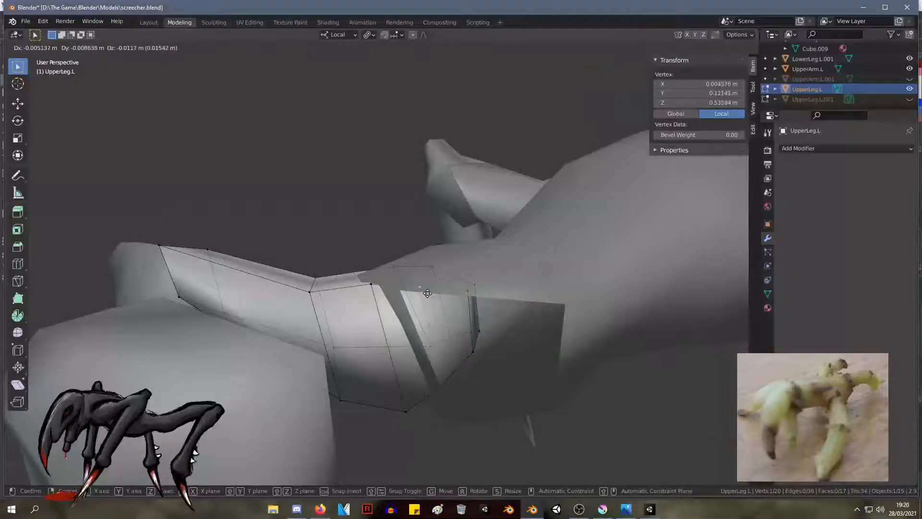
{"action": "left_click", "coordinate": [427, 293]}
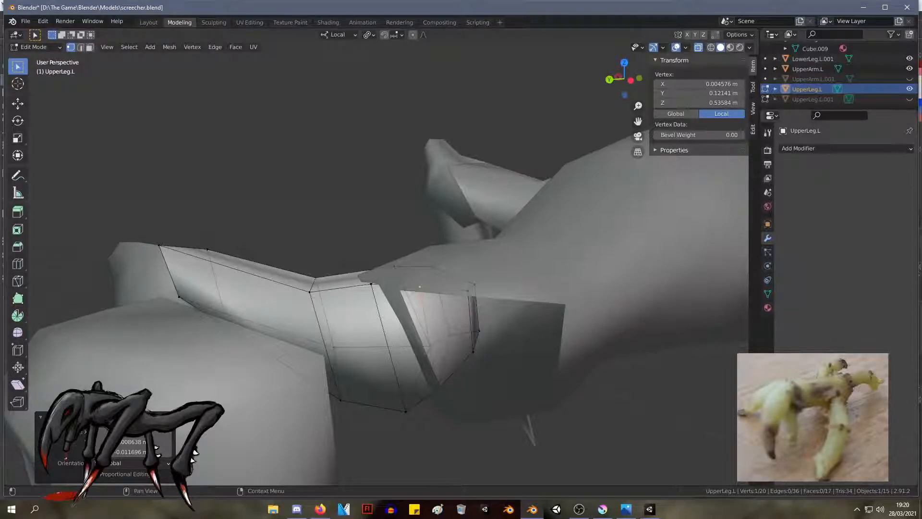
{"action": "middle_click_drag", "start_coordinate": [239, 187], "coordinate": [476, 159]}
{"action": "key", "text": "g"}
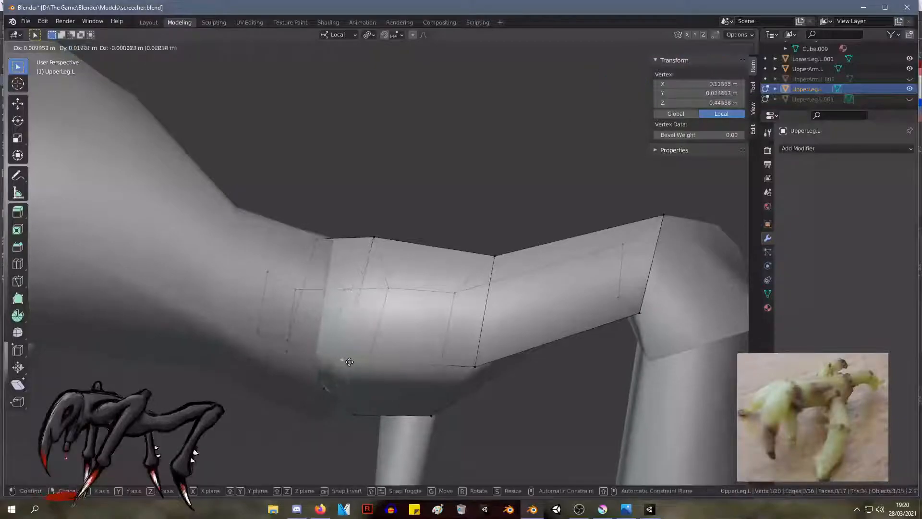
{"action": "left_click", "coordinate": [373, 369]}
Step: Scale down the eight vertices of the two outermost rings of the UpperLeg.L cap together
{"action": "middle_click_drag", "start_coordinate": [373, 368], "coordinate": [339, 398]}
{"action": "scroll", "coordinate": [384, 383], "scroll_direction": "up", "scroll_amount": 3}
{"action": "scroll", "coordinate": [377, 387], "scroll_direction": "down", "scroll_amount": 3}
{"action": "left_click_drag", "start_coordinate": [340, 417], "coordinate": [242, 288]}
{"action": "left_click_drag", "start_coordinate": [301, 218], "coordinate": [369, 269], "text": "shift"}
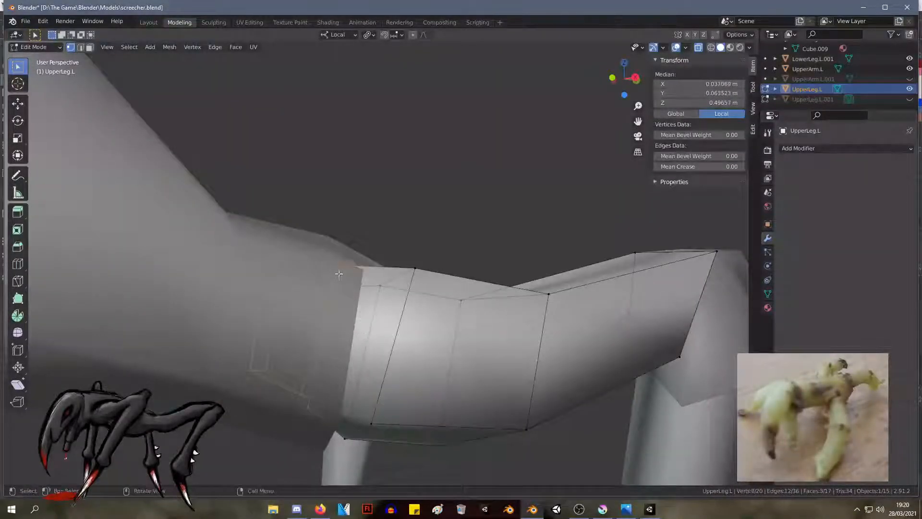
{"action": "key", "text": "s"}
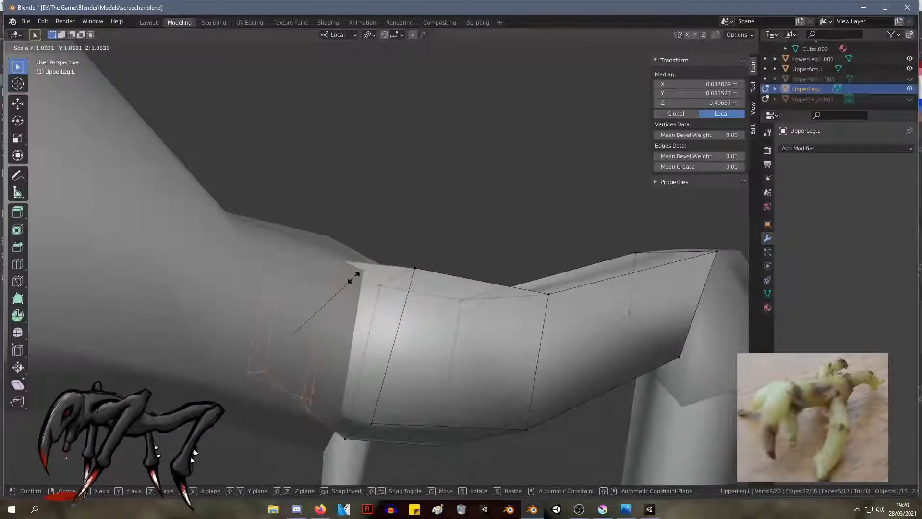
{"action": "left_click", "coordinate": [333, 295]}
Step: Scale, move and rotate the outermost end face of the UpperLeg.L cap to finish the rounded joint
{"action": "left_click_drag", "start_coordinate": [285, 385], "coordinate": [218, 264]}
{"action": "key", "text": "s"}
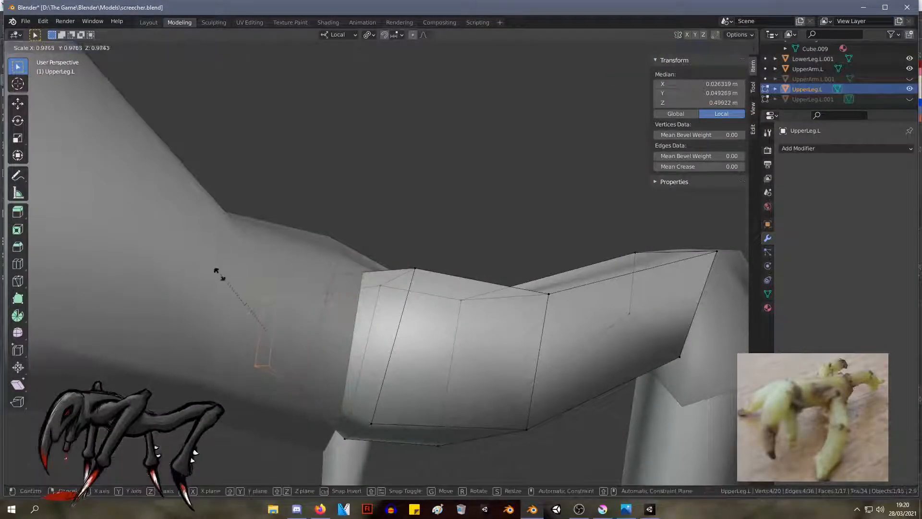
{"action": "left_click", "coordinate": [248, 286]}
{"action": "key", "text": "g"}
{"action": "left_click", "coordinate": [261, 278]}
{"action": "key", "text": "r"}
{"action": "left_click", "coordinate": [289, 277]}
Step: Show UpperArm.L.001 and UpperLeg.L.001 again and return from mesh editing to Object Mode
{"action": "middle_click_drag", "start_coordinate": [379, 347], "coordinate": [280, 297]}
{"action": "scroll", "coordinate": [281, 296], "scroll_direction": "down", "scroll_amount": 10}
{"action": "left_click", "coordinate": [442, 245]}
{"action": "mouse_move", "coordinate": [443, 245]}
{"action": "middle_mouse_down"}
{"action": "mouse_move", "coordinate": [300, 307]}
{"action": "mouse_move", "coordinate": [383, 296]}
{"action": "mouse_move", "coordinate": [452, 255]}
{"action": "middle_mouse_up"}
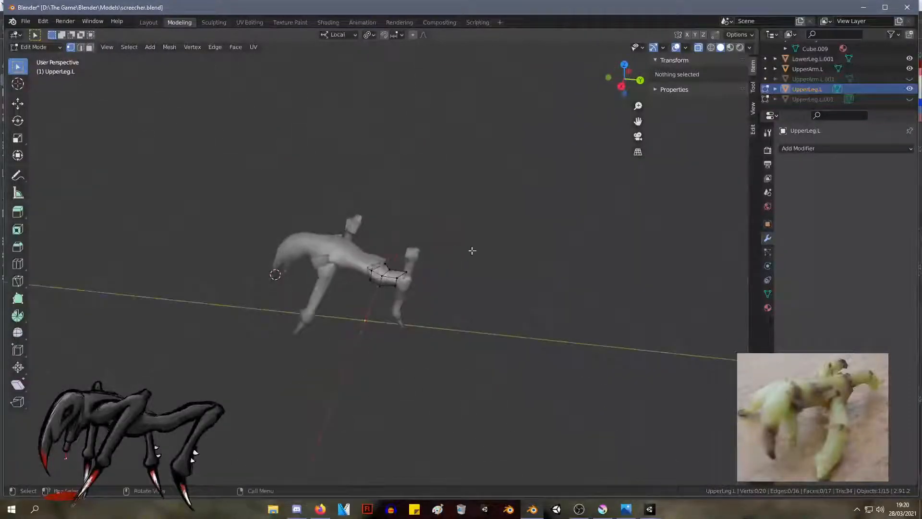
{"action": "left_click", "coordinate": [910, 100]}
{"action": "middle_click_drag", "start_coordinate": [505, 197], "coordinate": [466, 243]}
{"action": "key", "text": "Tab"}
{"action": "left_click", "coordinate": [484, 238]}
{"action": "scroll", "coordinate": [482, 236], "scroll_direction": "up", "scroll_amount": 3}
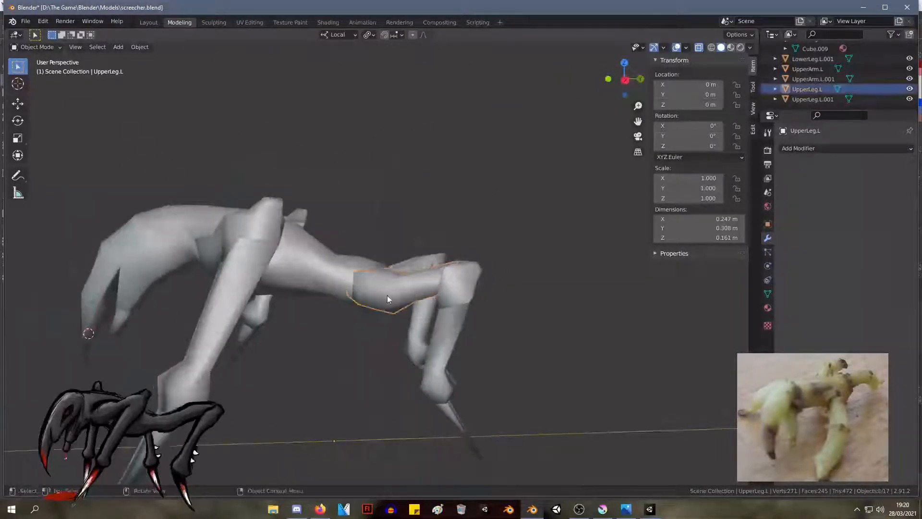
Step: Try posing the four left rear leg objects by rotating them and moving them back against the hip
{"action": "key", "text": "g"}
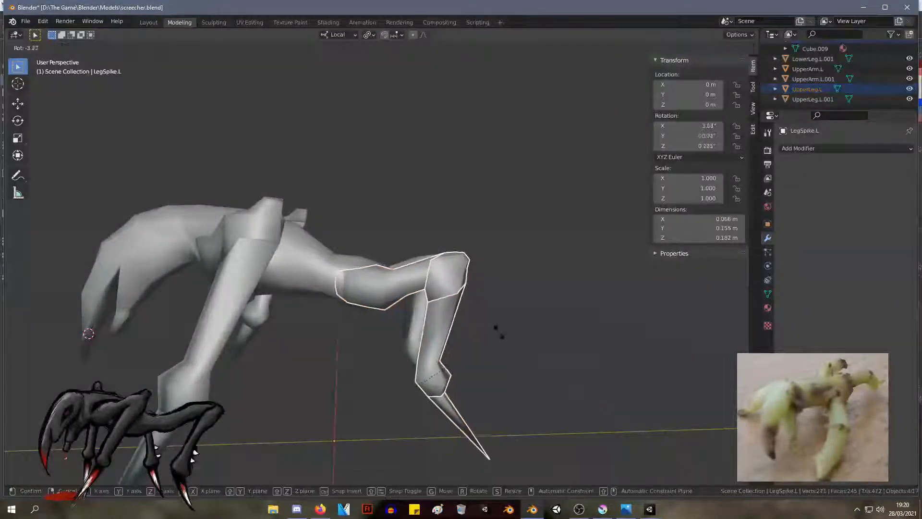
{"action": "key", "text": "Escape"}
{"action": "middle_click_drag", "start_coordinate": [514, 413], "coordinate": [473, 286]}
{"action": "key", "text": "r"}
{"action": "left_click", "coordinate": [508, 454]}
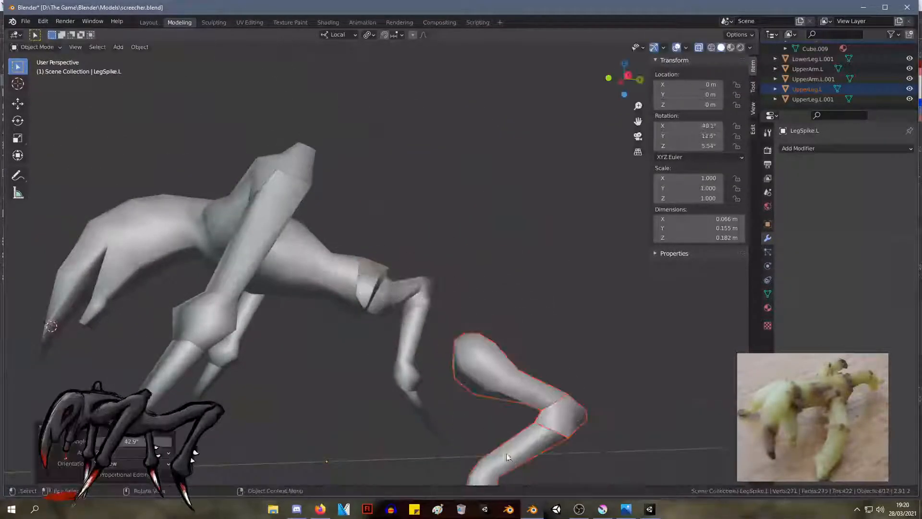
{"action": "key", "text": "g"}
{"action": "left_click", "coordinate": [399, 375]}
{"action": "middle_click_drag", "start_coordinate": [399, 376], "coordinate": [457, 281]}
{"action": "key", "text": "r"}
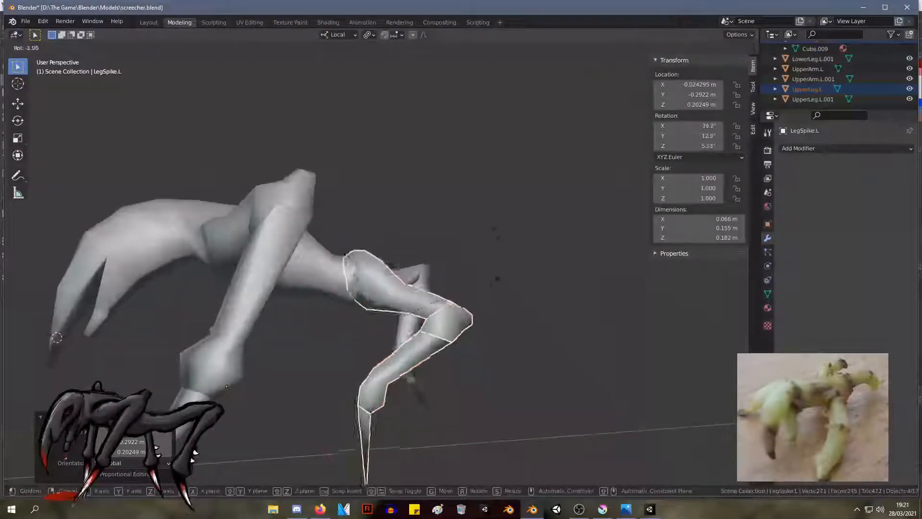
{"action": "left_click", "coordinate": [146, 71]}
{"action": "key", "text": "g"}
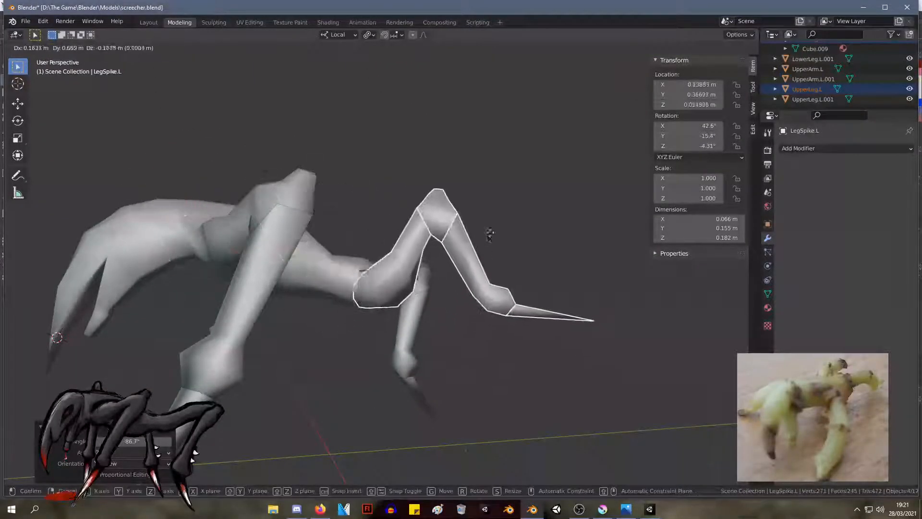
{"action": "left_click", "coordinate": [486, 235]}
Step: Undo all test rotations and moves of the left rear leg objects
{"action": "middle_click_drag", "start_coordinate": [485, 235], "coordinate": [530, 224]}
{"action": "key", "text": "r"}
{"action": "key", "text": "r"}
{"action": "right_click", "coordinate": [567, 282]}
{"action": "key", "text": "ctrl+z"}
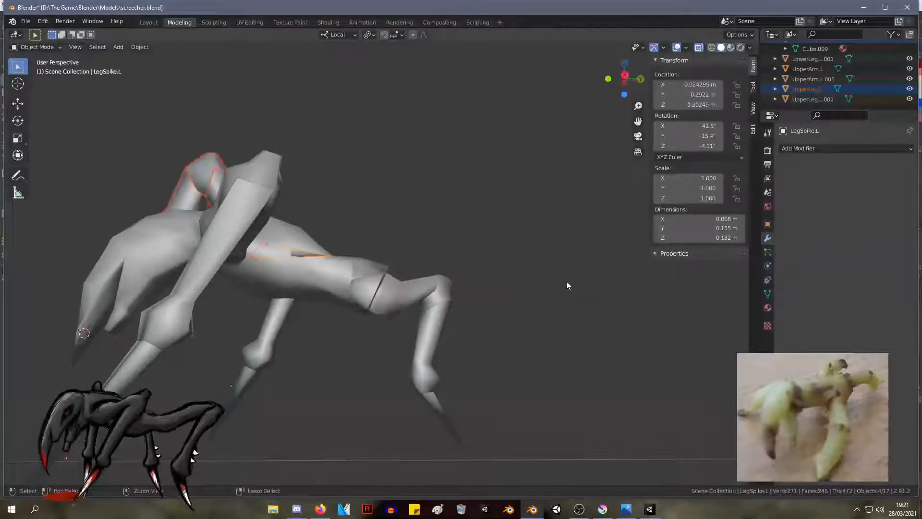
{"action": "key", "text": "ctrl+z"}
{"action": "key", "text": "ctrl+z"}
{"action": "key", "text": "ctrl+z"}
{"action": "key", "text": "ctrl+z"}
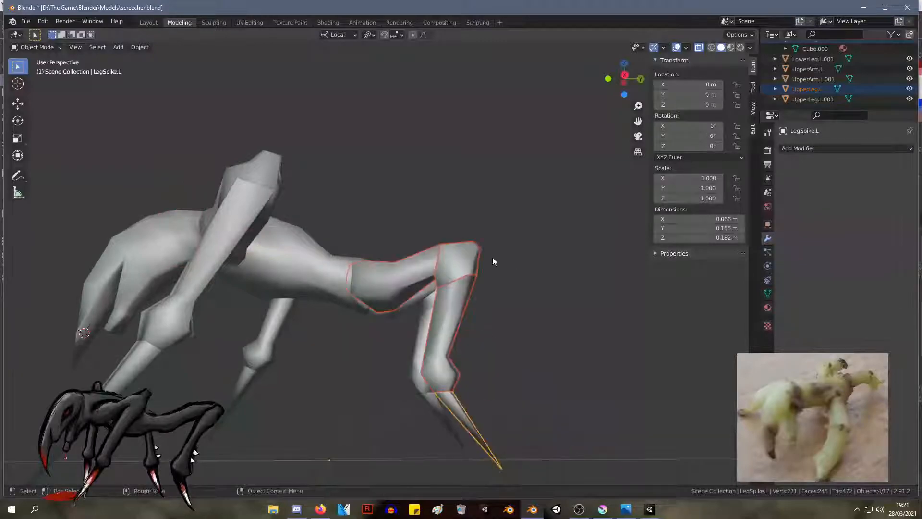
Step: Select the Body object, hide all other objects and open its mesh for editing
{"action": "middle_click_drag", "start_coordinate": [493, 197], "coordinate": [453, 287]}
{"action": "left_click", "coordinate": [407, 240]}
{"action": "key", "text": "Tab"}
{"action": "key", "text": "Tab"}
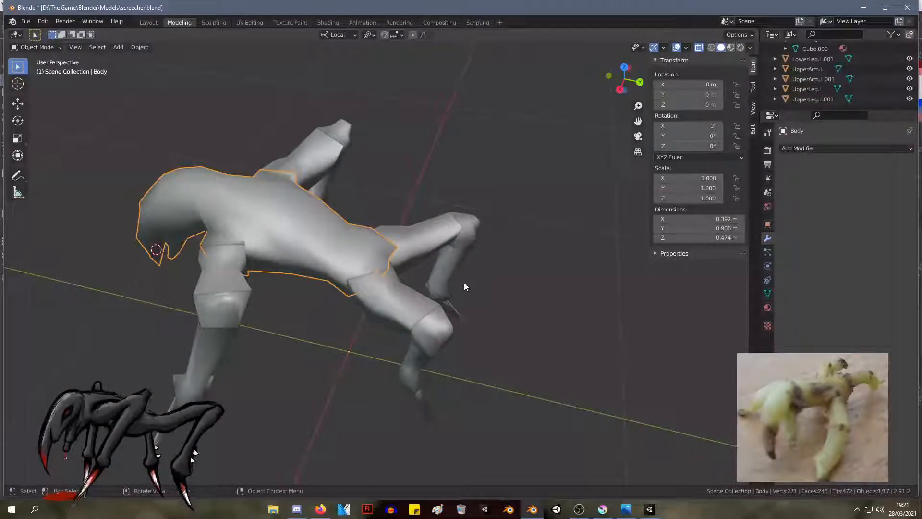
{"action": "key", "text": "shift+h"}
{"action": "middle_click_drag", "start_coordinate": [464, 283], "coordinate": [448, 244]}
{"action": "key", "text": "Tab"}
Step: Delete all body mesh vertices on the positive X side of the centre line
{"action": "scroll", "coordinate": [447, 244], "scroll_direction": "up", "scroll_amount": 4}
{"action": "middle_click_drag", "start_coordinate": [397, 227], "coordinate": [544, 225]}
{"action": "left_click", "coordinate": [385, 283]}
{"action": "key", "text": "KP_1"}
{"action": "key", "text": "KP_3"}
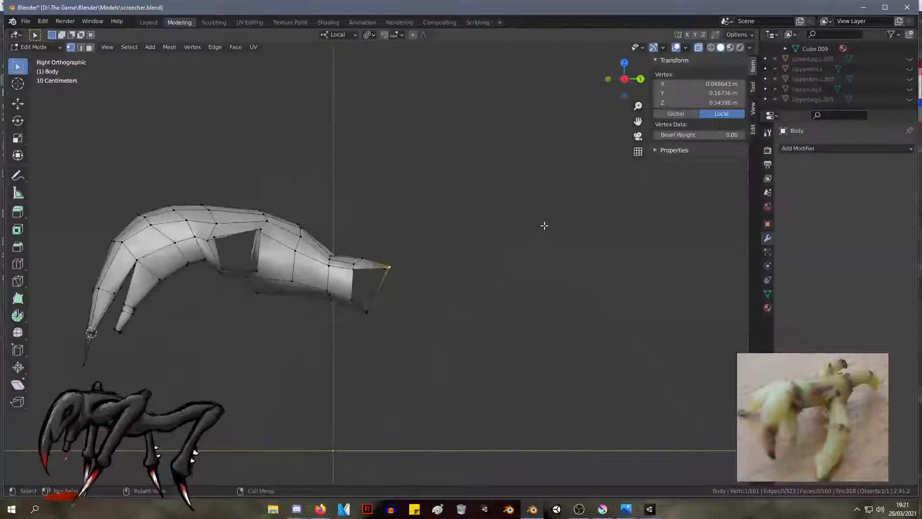
{"action": "key", "text": "KP_1"}
{"action": "left_click_drag", "start_coordinate": [518, 442], "coordinate": [371, 129]}
{"action": "key", "text": "x"}
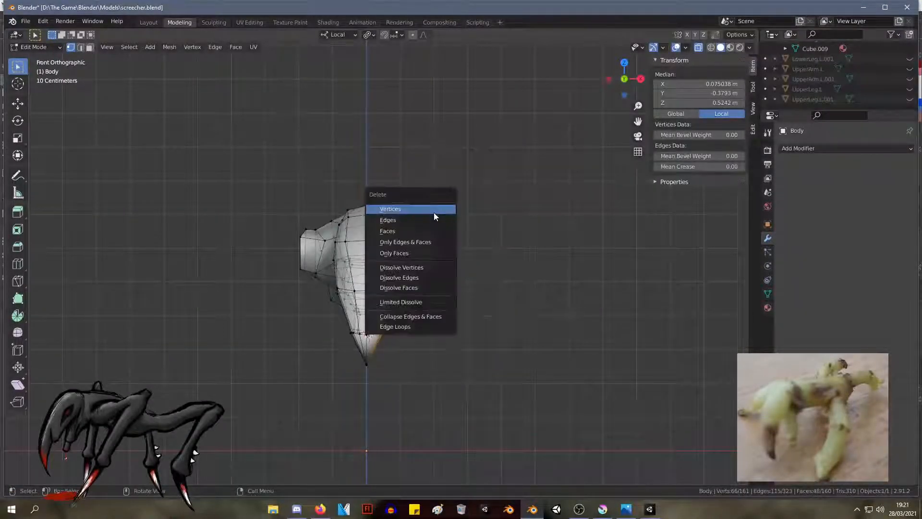
{"action": "left_click", "coordinate": [434, 211]}
{"action": "middle_click_drag", "start_coordinate": [434, 212], "coordinate": [266, 223]}
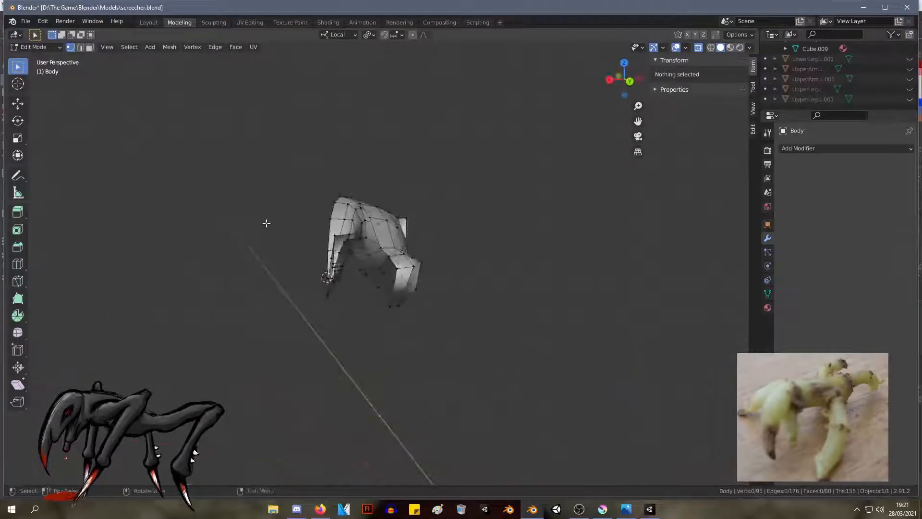
Step: Return to Object Mode and add a Mirror modifier across the X axis to the Body
{"action": "key", "text": "Tab"}
{"action": "middle_click_drag", "start_coordinate": [455, 237], "coordinate": [493, 283]}
{"action": "scroll", "coordinate": [475, 284], "scroll_direction": "up", "scroll_amount": 3}
{"action": "middle_click_drag", "start_coordinate": [493, 284], "coordinate": [432, 258], "text": "shift"}
{"action": "left_click", "coordinate": [836, 148]}
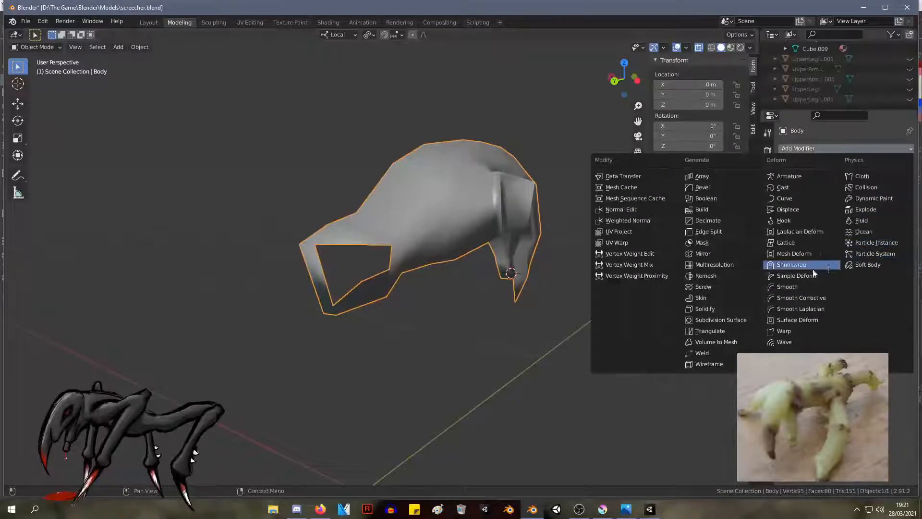
{"action": "left_click", "coordinate": [717, 254]}
{"action": "middle_click_drag", "start_coordinate": [370, 233], "coordinate": [325, 253]}
Step: Extrude the four-vertex loop around the rear hip opening in place and fill it with a face
{"action": "key", "text": "Tab"}
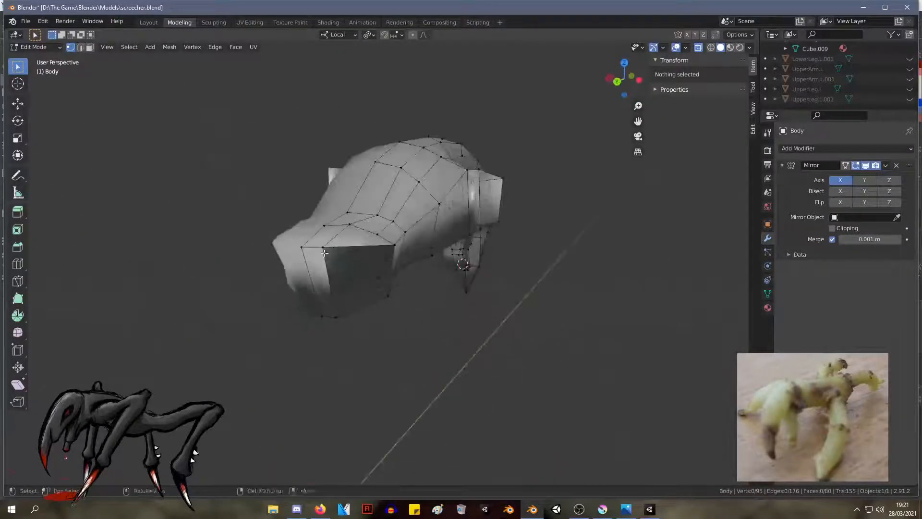
{"action": "left_click", "coordinate": [325, 251]}
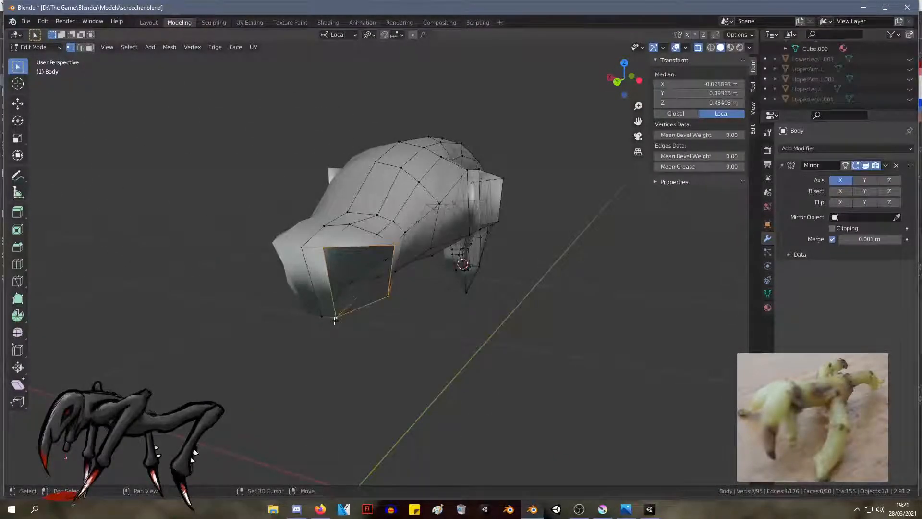
{"action": "key", "text": "e"}
{"action": "key", "text": "Escape"}
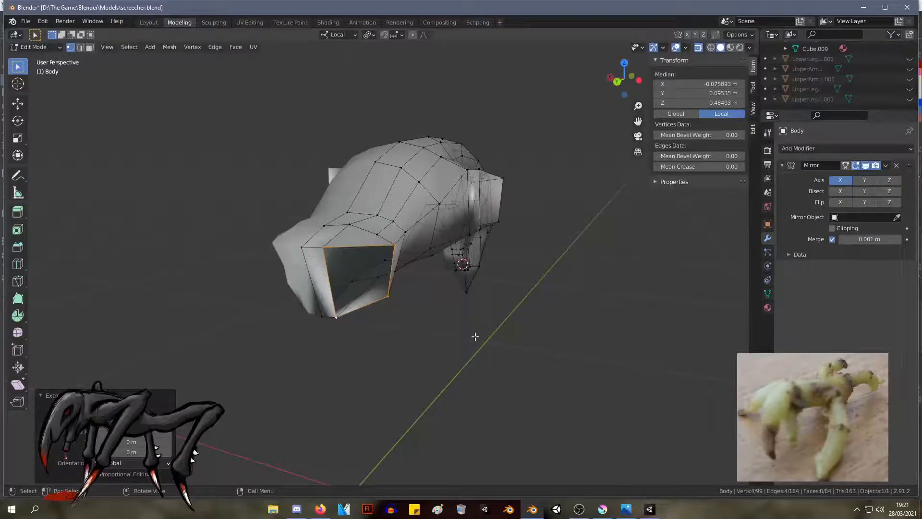
{"action": "key", "text": "f"}
Step: Extrude the new hip face outward about 0.085 m and scale it down
{"action": "middle_click_drag", "start_coordinate": [414, 265], "coordinate": [448, 296]}
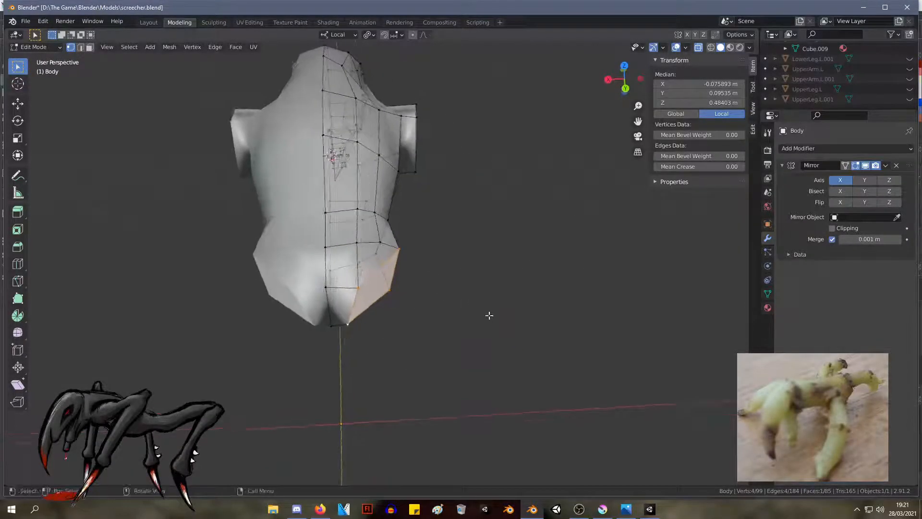
{"action": "key", "text": "e"}
{"action": "left_click", "coordinate": [534, 345]}
{"action": "key", "text": "g"}
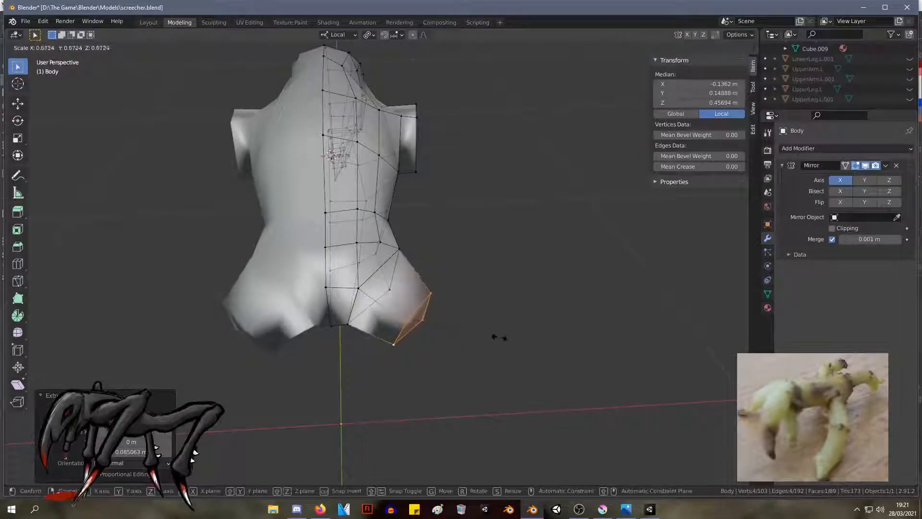
{"action": "left_click", "coordinate": [457, 323]}
Step: Move the corner vertices of the extruded hip end face one by one to shape its outline
{"action": "middle_click_drag", "start_coordinate": [457, 323], "coordinate": [491, 286]}
{"action": "key", "text": "g"}
{"action": "left_click", "coordinate": [338, 256]}
{"action": "left_click", "coordinate": [336, 255]}
{"action": "key", "text": "g"}
{"action": "left_click", "coordinate": [338, 258]}
{"action": "left_click", "coordinate": [346, 298]}
{"action": "key", "text": "g"}
{"action": "left_click", "coordinate": [345, 295]}
{"action": "left_click", "coordinate": [374, 288]}
{"action": "key", "text": "g"}
{"action": "left_click", "coordinate": [376, 286]}
Step: Fine-tune the hip end face's remaining corner vertices and scale the whole face to about 0.71
{"action": "middle_click_drag", "start_coordinate": [376, 286], "coordinate": [460, 323]}
{"action": "key", "text": "g"}
{"action": "left_click", "coordinate": [389, 303]}
{"action": "left_click", "coordinate": [403, 316]}
{"action": "key", "text": "g"}
{"action": "left_click", "coordinate": [411, 312]}
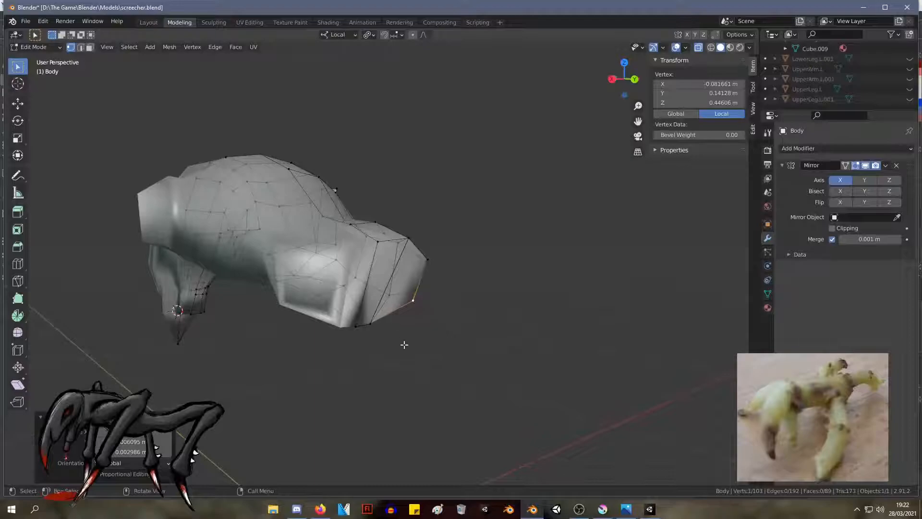
{"action": "left_click_drag", "start_coordinate": [454, 301], "coordinate": [412, 247]}
{"action": "key", "text": "s"}
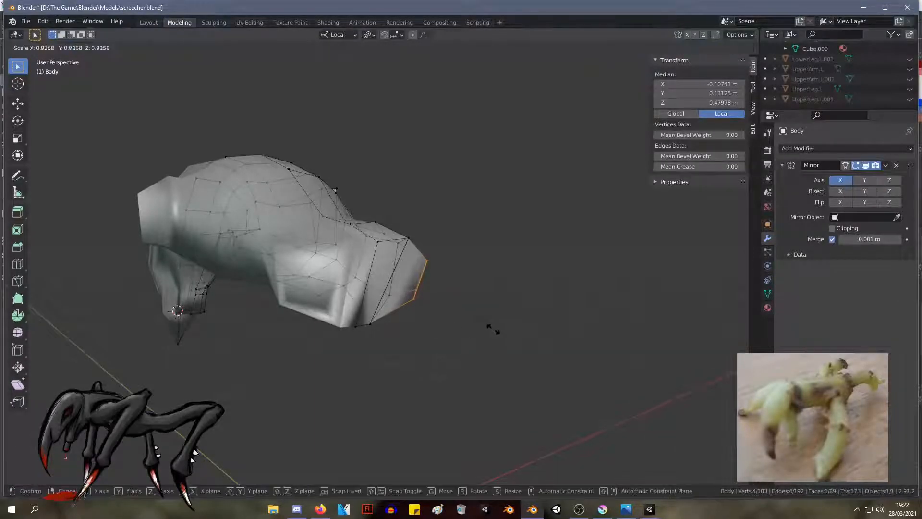
{"action": "left_click", "coordinate": [474, 326]}
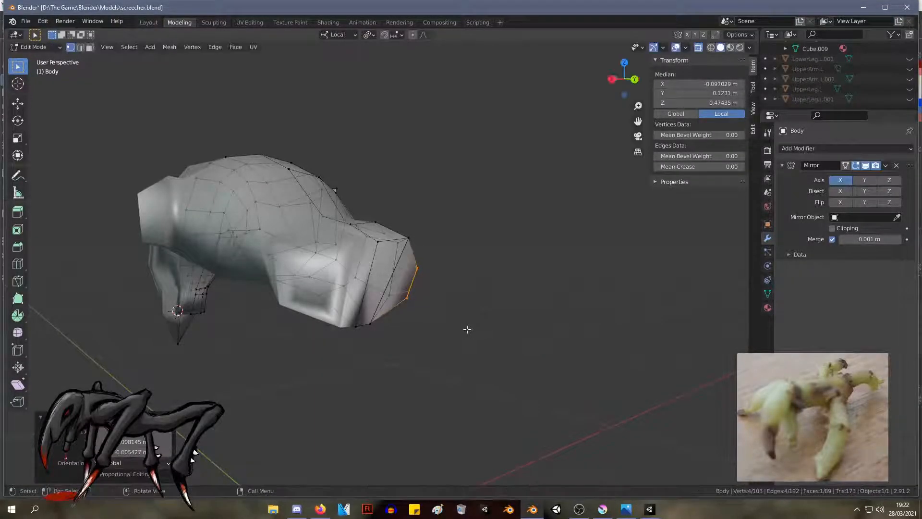
Step: Extrude the hip end face slightly further outward and enlarge the edge ring at the base of this extrusion
{"action": "key", "text": "e"}
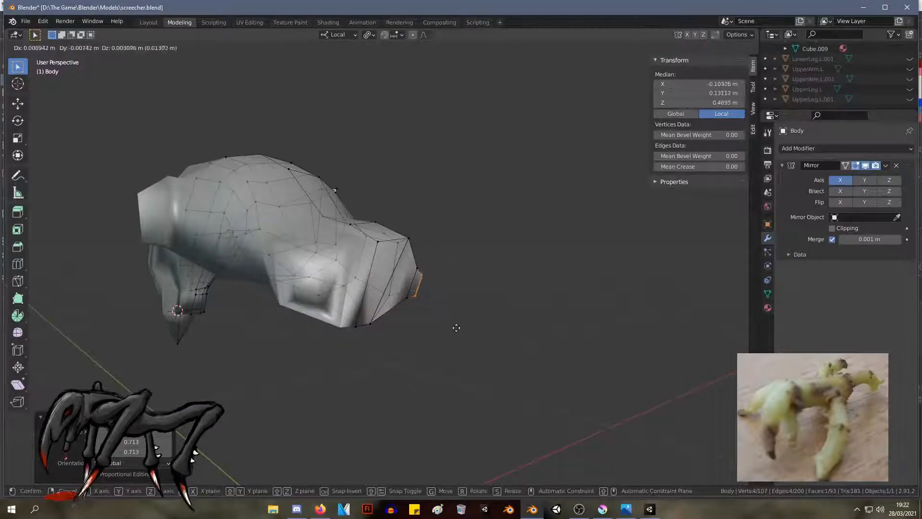
{"action": "left_click", "coordinate": [430, 325]}
{"action": "left_click", "coordinate": [403, 321]}
{"action": "left_click_drag", "start_coordinate": [401, 278], "coordinate": [422, 279]}
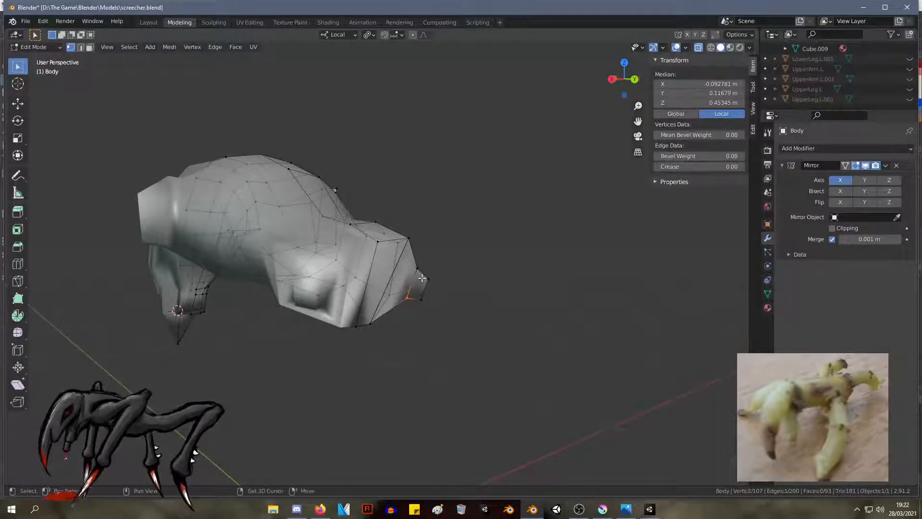
{"action": "key", "text": "s"}
{"action": "left_click", "coordinate": [427, 252]}
{"action": "middle_click_drag", "start_coordinate": [427, 251], "coordinate": [348, 321]}
{"action": "key", "text": "s"}
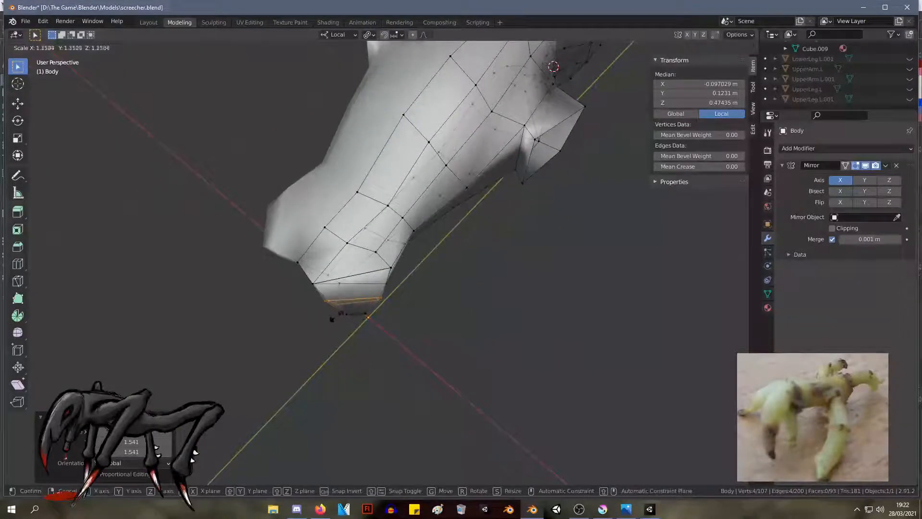
{"action": "left_click", "coordinate": [338, 315]}
Step: Reposition the outermost hip face, then rotate and move the eight vertices of the hip cap to align it with the body
{"action": "left_click_drag", "start_coordinate": [387, 325], "coordinate": [338, 308]}
{"action": "key", "text": "g"}
{"action": "left_click", "coordinate": [347, 308]}
{"action": "middle_click_drag", "start_coordinate": [348, 308], "coordinate": [246, 217]}
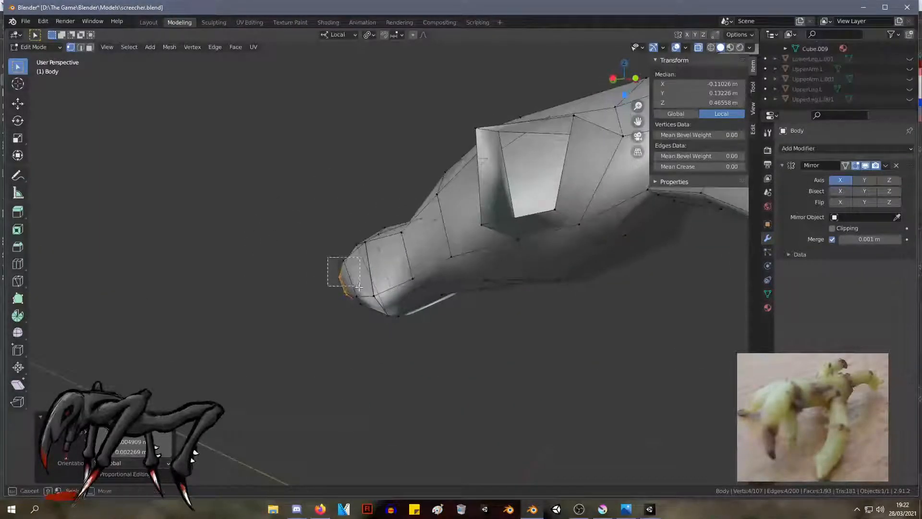
{"action": "left_click_drag", "start_coordinate": [360, 286], "coordinate": [363, 319]}
{"action": "key", "text": "r"}
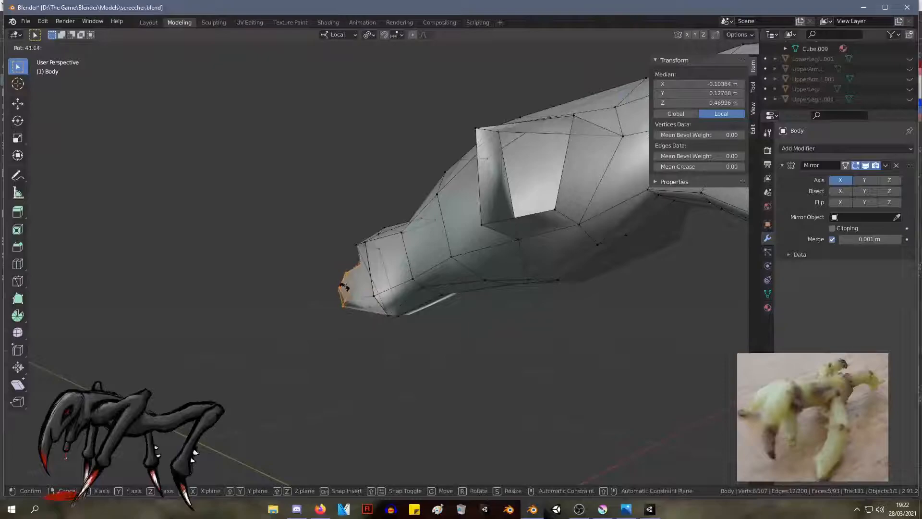
{"action": "left_click", "coordinate": [346, 289]}
{"action": "key", "text": "g"}
{"action": "left_click", "coordinate": [349, 286]}
{"action": "middle_click_drag", "start_coordinate": [348, 286], "coordinate": [516, 351]}
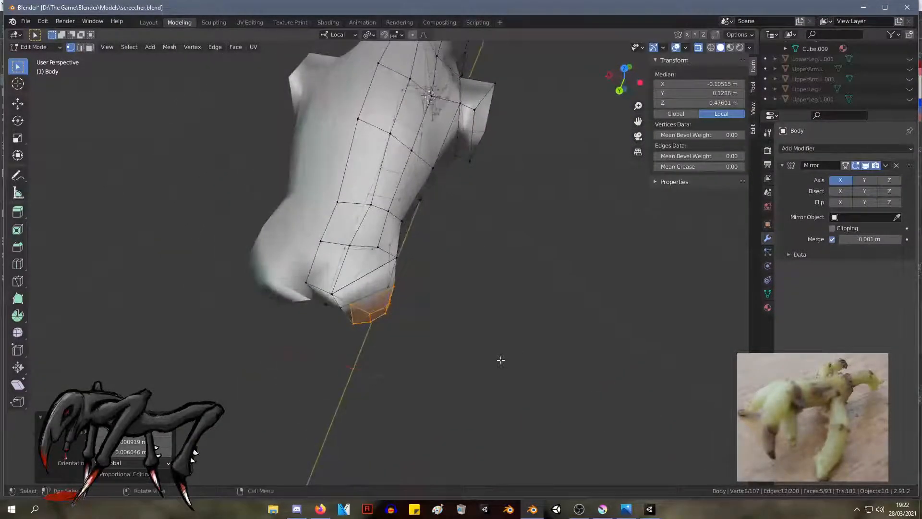
Step: Move the upper vertices of the hip cap's outer ring individually to smooth the transition into the body
{"action": "left_click", "coordinate": [347, 308]}
{"action": "key", "text": "g"}
{"action": "left_click", "coordinate": [349, 308]}
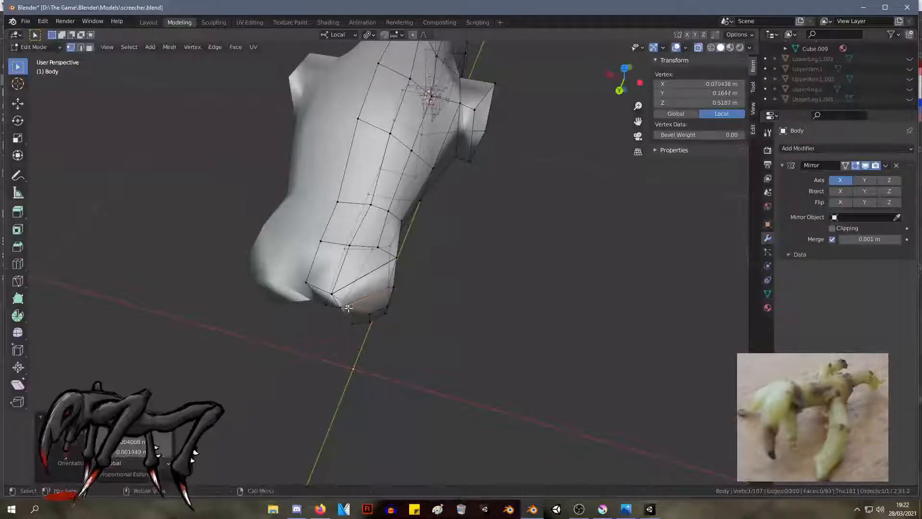
{"action": "left_click", "coordinate": [393, 291]}
{"action": "key", "text": "g"}
{"action": "left_click", "coordinate": [396, 290]}
{"action": "middle_click_drag", "start_coordinate": [418, 290], "coordinate": [411, 224]}
{"action": "key", "text": "g"}
{"action": "left_click", "coordinate": [417, 226]}
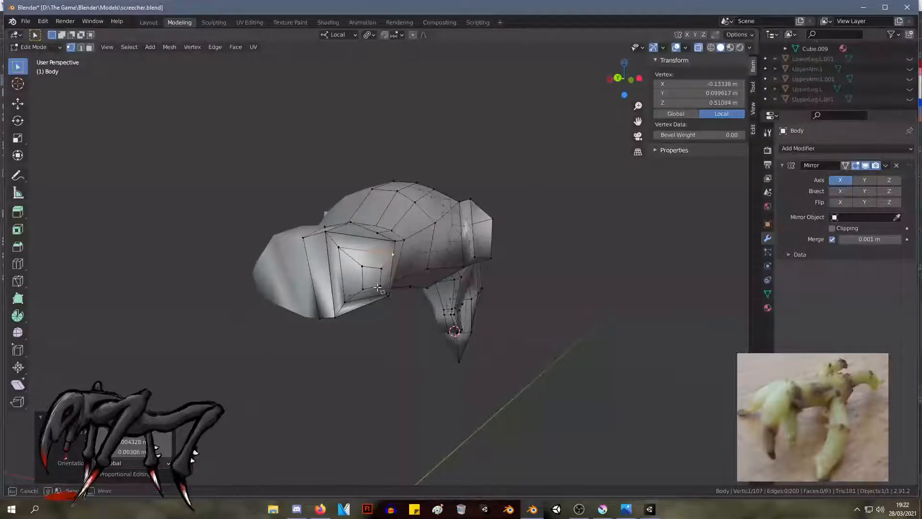
Step: Adjust the vertices of the small innermost face of the hip cap to even out its shape
{"action": "left_click_drag", "start_coordinate": [385, 293], "coordinate": [349, 261]}
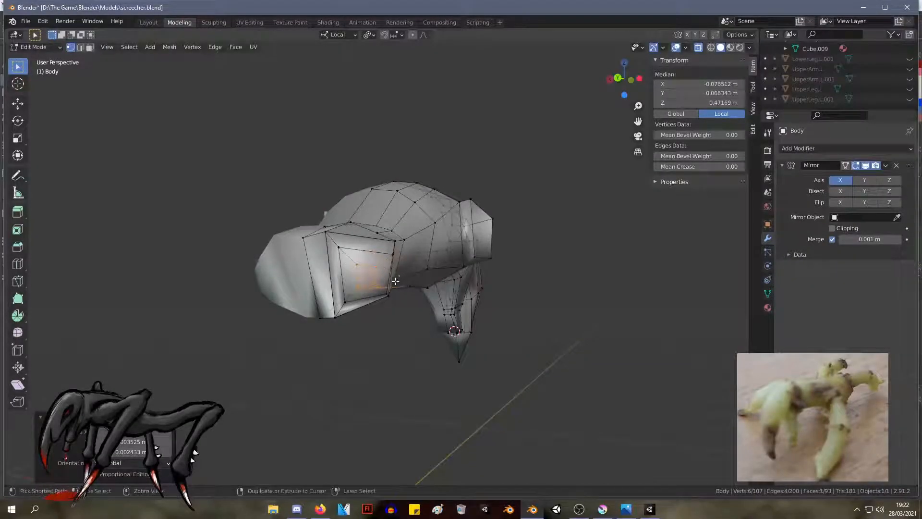
{"action": "key", "text": "g"}
{"action": "left_click", "coordinate": [386, 286]}
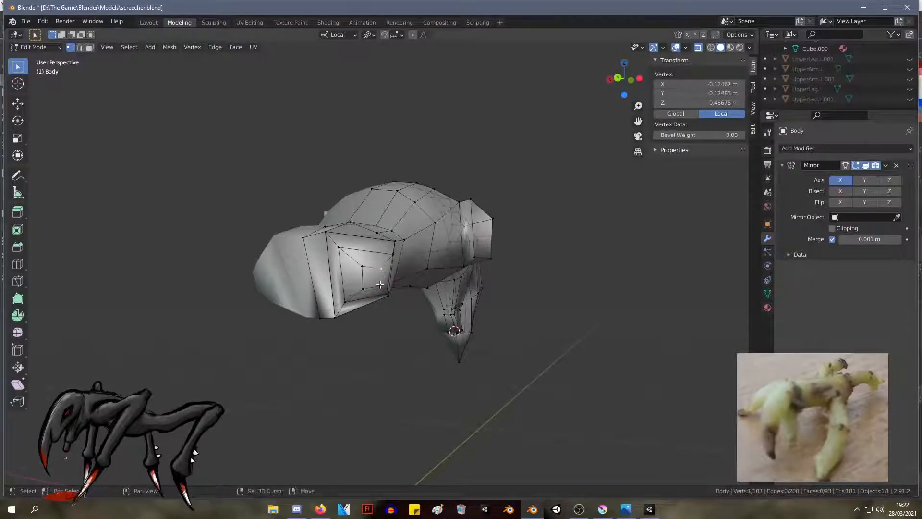
{"action": "key", "text": "g"}
{"action": "left_click", "coordinate": [369, 269]}
{"action": "key", "text": "g"}
{"action": "left_click", "coordinate": [372, 269]}
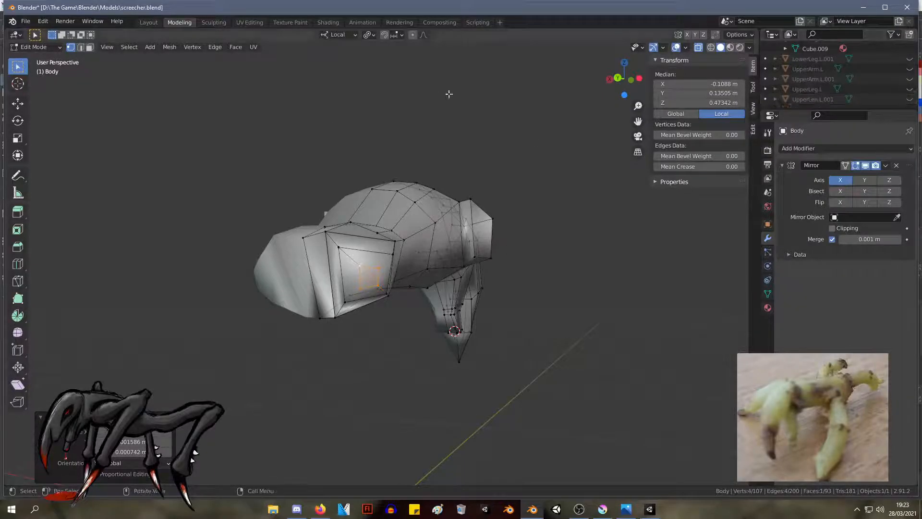
Step: Move the small end face of the hip cap, check the body in Object Mode and resume mesh editing
{"action": "middle_click_drag", "start_coordinate": [439, 87], "coordinate": [365, 115]}
{"action": "scroll", "coordinate": [346, 259], "scroll_direction": "up", "scroll_amount": 3}
{"action": "middle_click_drag", "start_coordinate": [346, 259], "coordinate": [409, 269]}
{"action": "key", "text": "g"}
{"action": "left_click", "coordinate": [392, 288]}
{"action": "key", "text": "Tab"}
{"action": "scroll", "coordinate": [410, 269], "scroll_direction": "down", "scroll_amount": 6}
{"action": "middle_click_drag", "start_coordinate": [352, 257], "coordinate": [364, 317]}
{"action": "scroll", "coordinate": [543, 237], "scroll_direction": "up", "scroll_amount": 5}
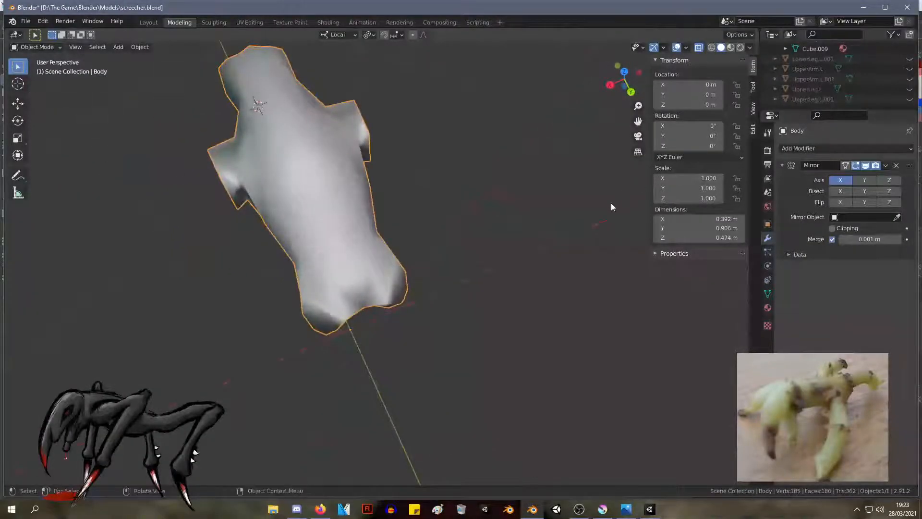
{"action": "middle_click_drag", "start_coordinate": [416, 273], "coordinate": [441, 330]}
{"action": "key", "text": "Tab"}
{"action": "key", "text": "g"}
{"action": "key", "text": "z"}
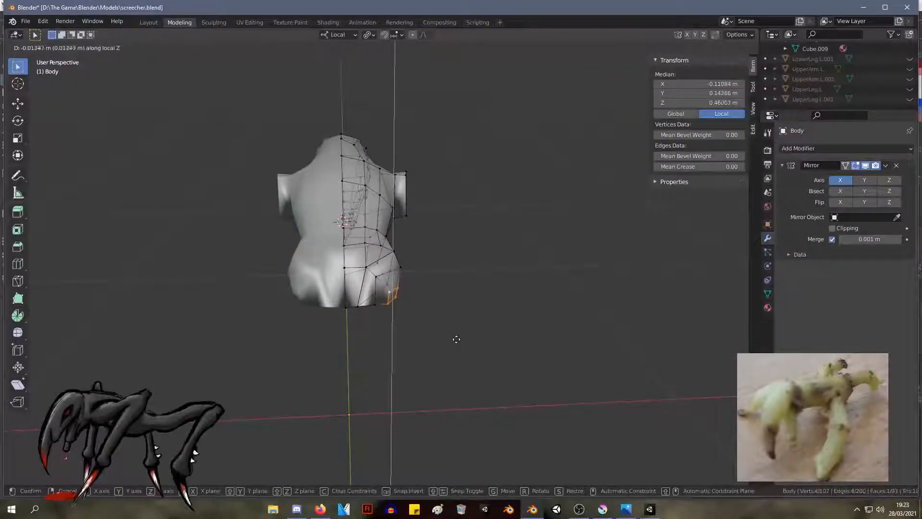
{"action": "right_click", "coordinate": [461, 338]}
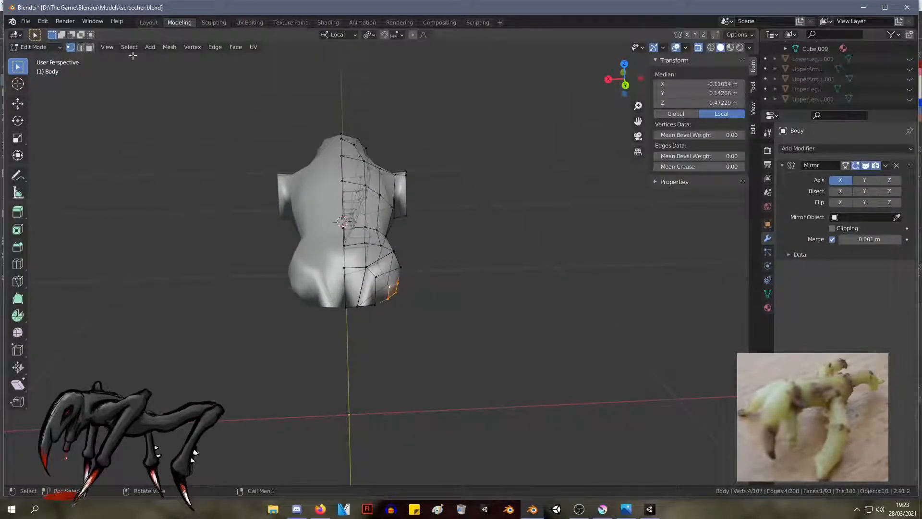
Step: Set the transform orientation to Global, reposition the hip cap's small end face and return to Object Mode
{"action": "left_click", "coordinate": [337, 35]}
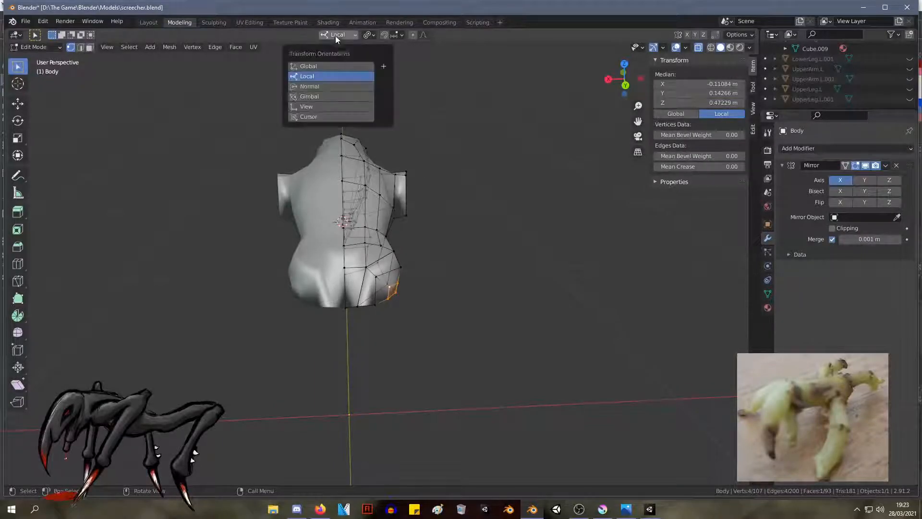
{"action": "left_click", "coordinate": [337, 66]}
{"action": "key", "text": "g"}
{"action": "left_click", "coordinate": [440, 299]}
{"action": "middle_click_drag", "start_coordinate": [441, 300], "coordinate": [616, 204]}
{"action": "key", "text": "g"}
{"action": "left_click", "coordinate": [425, 307]}
{"action": "key", "text": "Tab"}
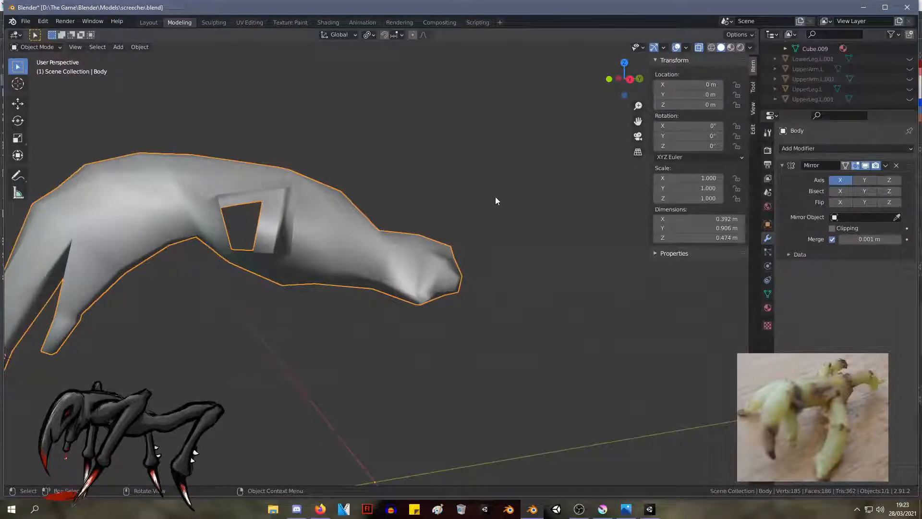
{"action": "key", "text": "Tab"}
{"action": "middle_click_drag", "start_coordinate": [495, 199], "coordinate": [437, 202]}
{"action": "key", "text": "Tab"}
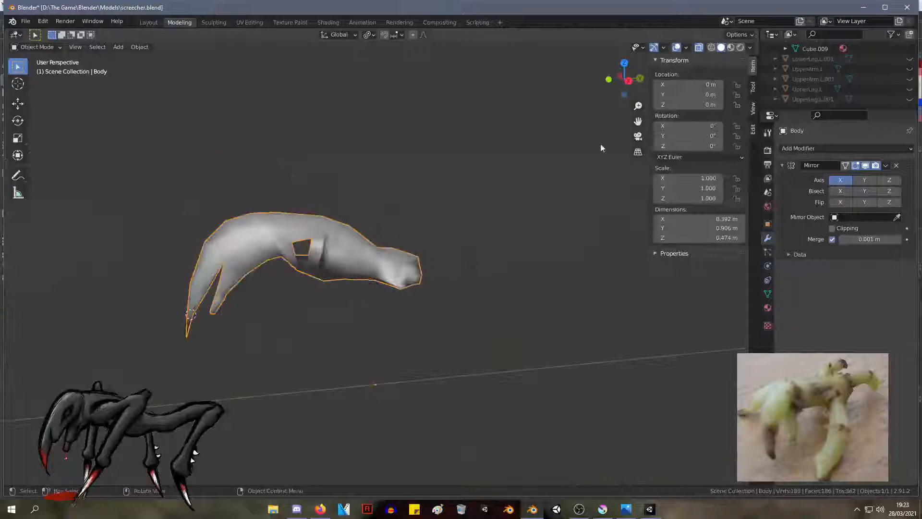
{"action": "scroll", "coordinate": [818, 103], "scroll_direction": "down", "scroll_amount": 3}
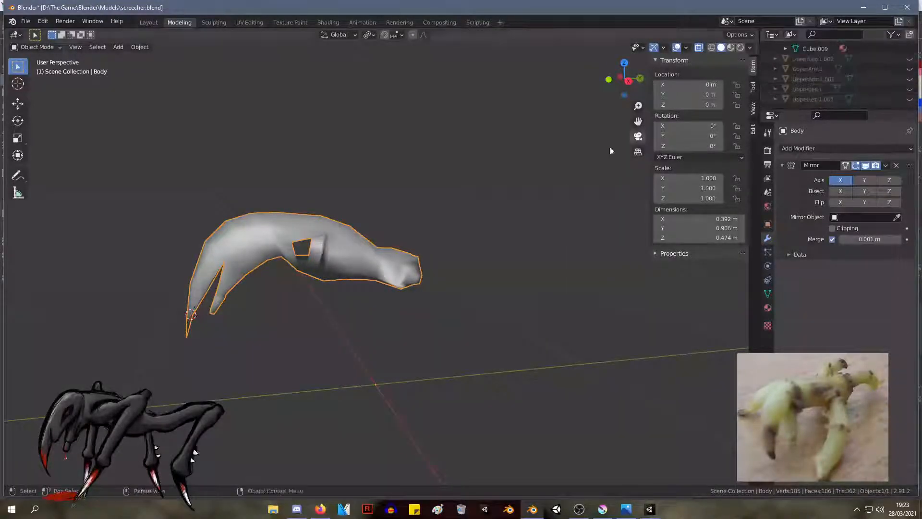
{"action": "key", "text": "ctrl+h"}
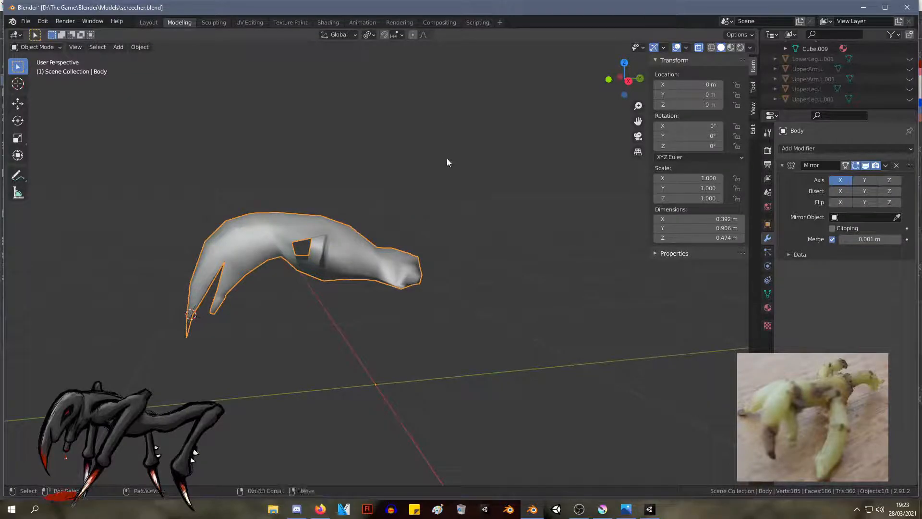
Step: Unhide all objects, then isolate UpperLeg.L by hiding everything else and clear the selection
{"action": "key", "text": "alt+h"}
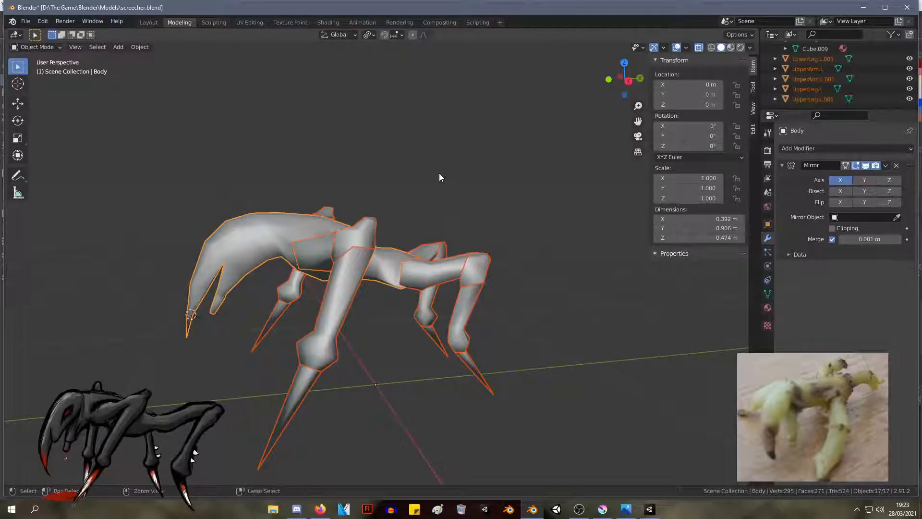
{"action": "left_click", "coordinate": [494, 229]}
{"action": "left_click", "coordinate": [446, 273]}
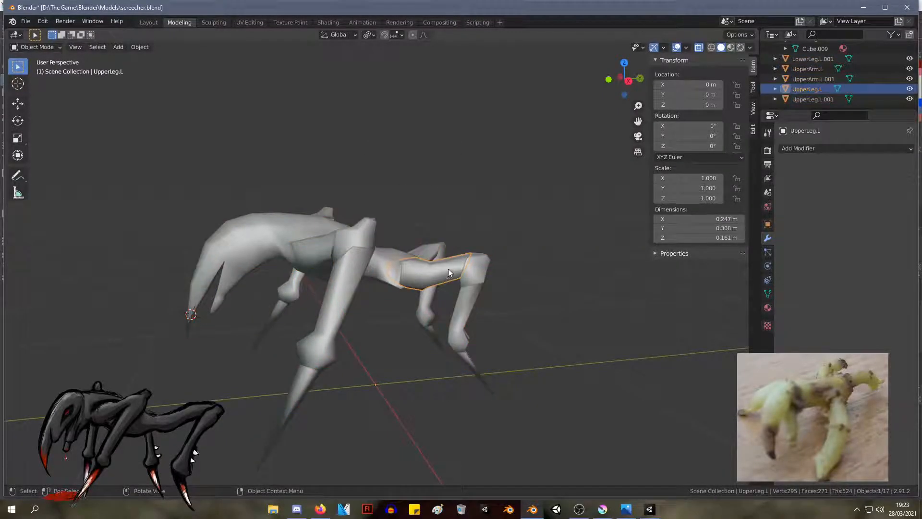
{"action": "key", "text": "shift+h"}
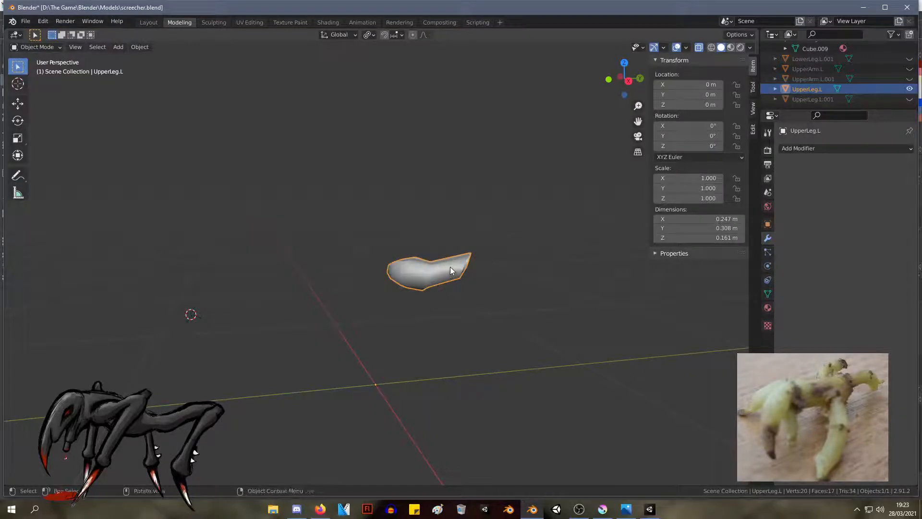
{"action": "left_click", "coordinate": [467, 191]}
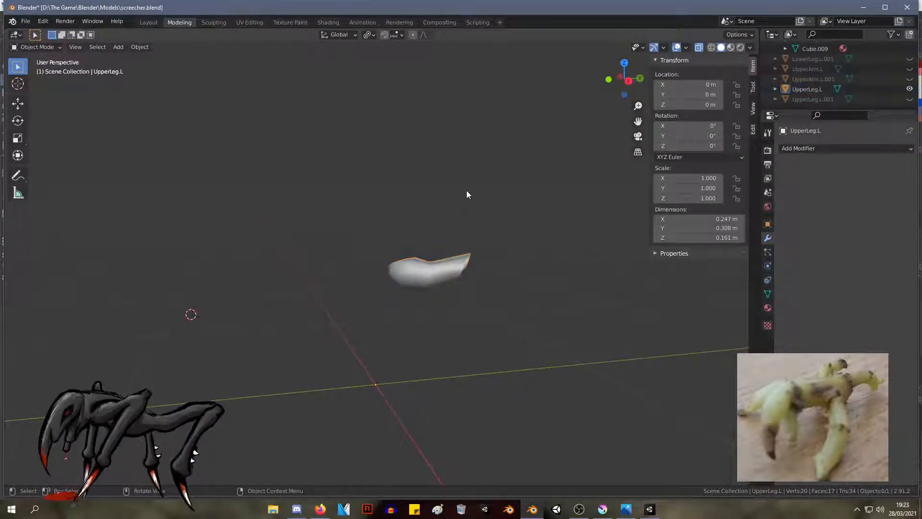
Step: Unhide all objects, clear the selection and inspect the whole creature from several angles
{"action": "key", "text": "alt+h"}
{"action": "middle_click_drag", "start_coordinate": [464, 194], "coordinate": [464, 194]}
{"action": "left_click", "coordinate": [474, 225]}
{"action": "middle_click_drag", "start_coordinate": [473, 225], "coordinate": [563, 161]}
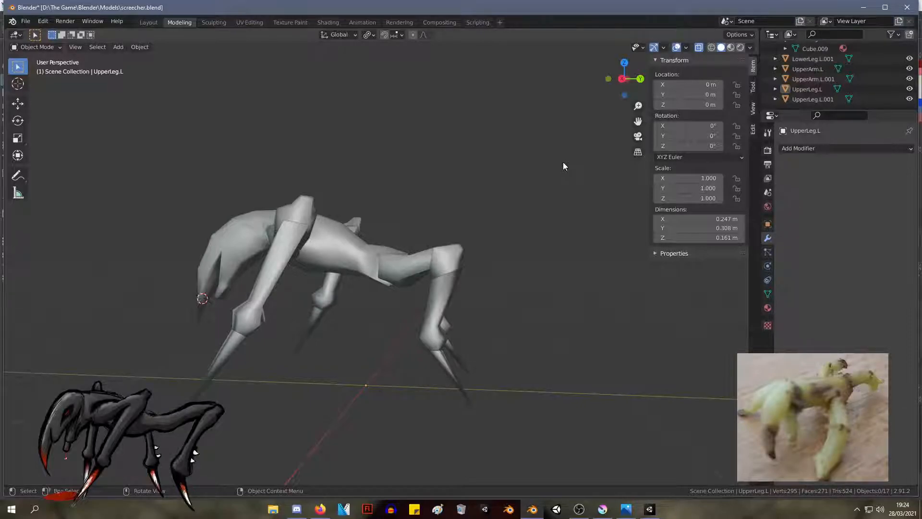
{"action": "middle_click_drag", "start_coordinate": [511, 174], "coordinate": [527, 120]}
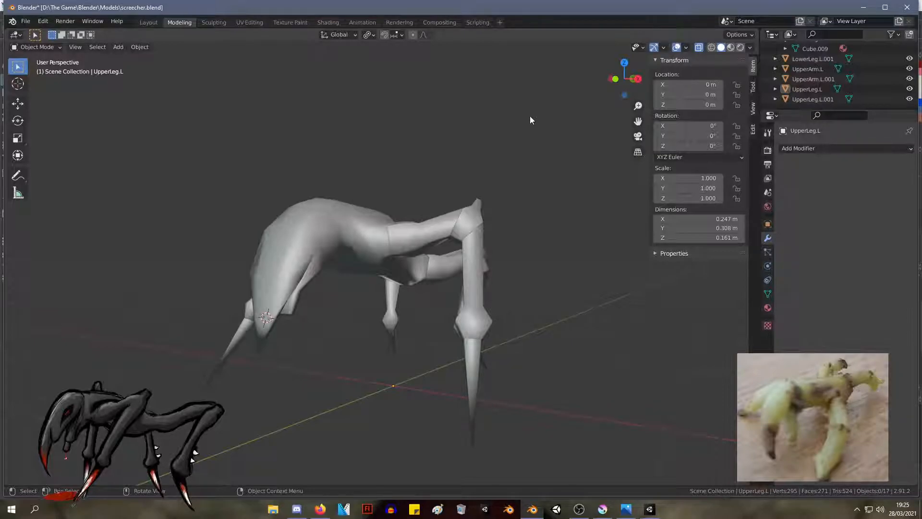
{"action": "mouse_move", "coordinate": [513, 122]}
{"action": "middle_mouse_down"}
{"action": "mouse_move", "coordinate": [488, 199]}
{"action": "mouse_move", "coordinate": [371, 237]}
{"action": "mouse_move", "coordinate": [449, 204]}
{"action": "mouse_move", "coordinate": [417, 172]}
{"action": "mouse_move", "coordinate": [475, 139]}
{"action": "mouse_move", "coordinate": [444, 169]}
{"action": "mouse_move", "coordinate": [428, 206]}
{"action": "mouse_move", "coordinate": [422, 194]}
{"action": "mouse_move", "coordinate": [434, 201]}
{"action": "mouse_move", "coordinate": [462, 180]}
{"action": "middle_mouse_up"}
Step: Open LowerArm.L for mesh editing and reposition the vertices of its upper end at the elbow
{"action": "left_click", "coordinate": [486, 270]}
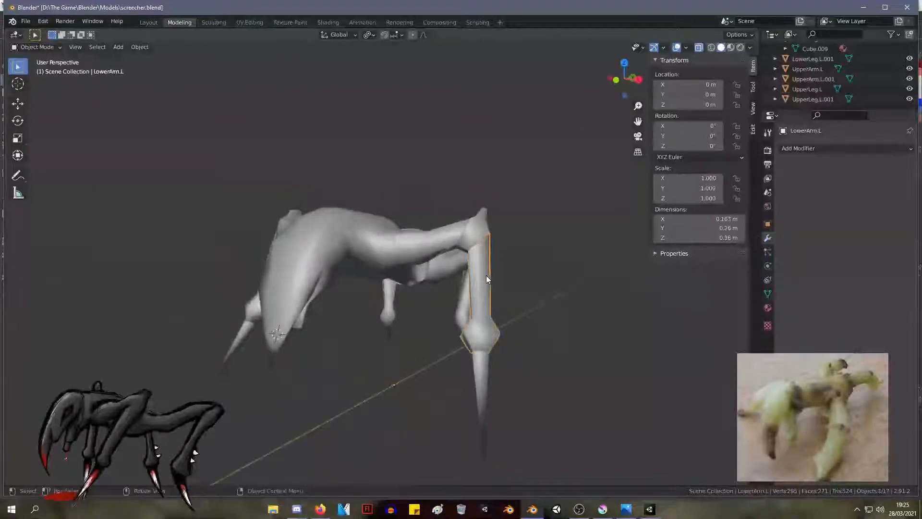
{"action": "key", "text": "Tab"}
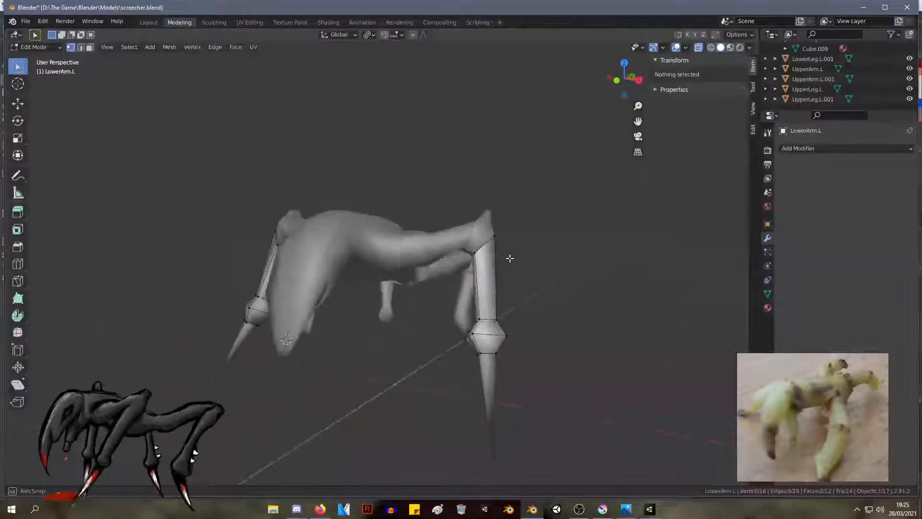
{"action": "key", "text": "b"}
{"action": "left_click_drag", "start_coordinate": [476, 257], "coordinate": [460, 224]}
{"action": "key", "text": "g"}
{"action": "left_click", "coordinate": [459, 224]}
{"action": "key", "text": "g"}
{"action": "left_click", "coordinate": [461, 233]}
Step: Extrude the upper end of LowerArm.L about 0.05 m up into the elbow, then scale and position the new end face
{"action": "key", "text": "e"}
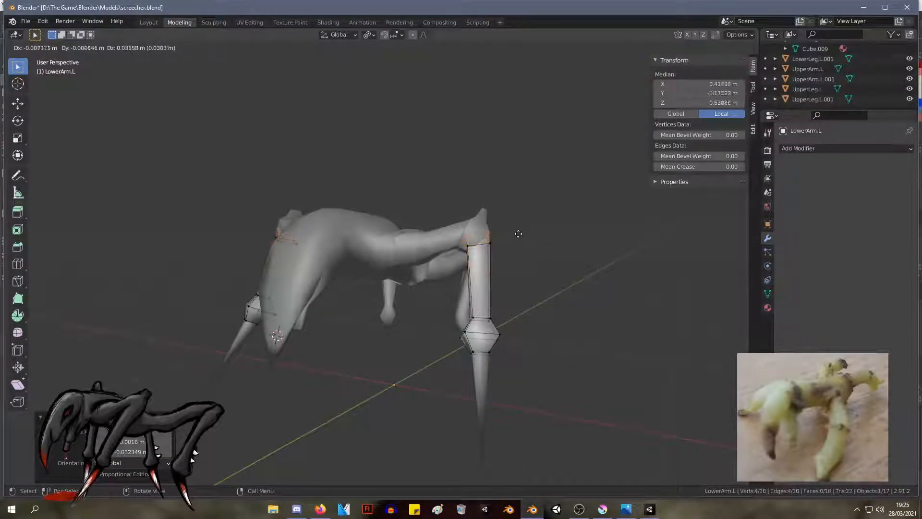
{"action": "right_click", "coordinate": [518, 234]}
{"action": "key", "text": "e"}
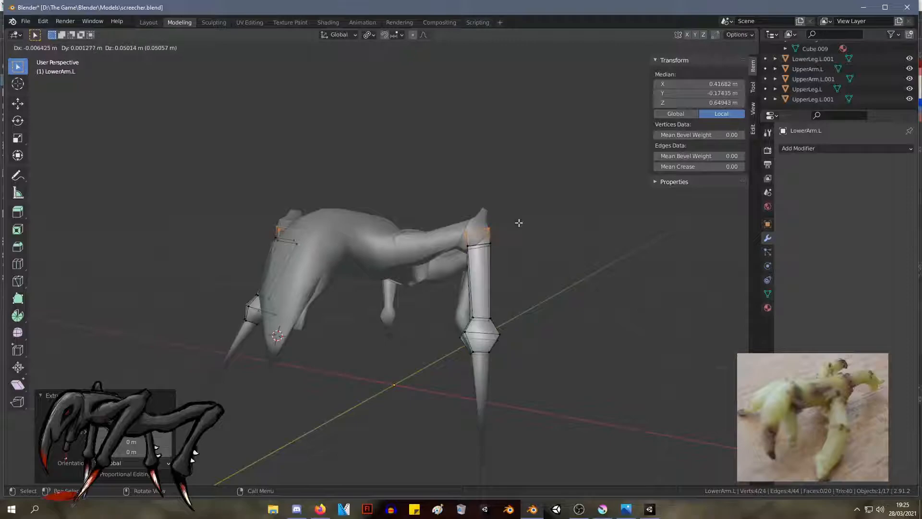
{"action": "left_click", "coordinate": [517, 223]}
{"action": "key", "text": "s"}
{"action": "left_click", "coordinate": [498, 223]}
{"action": "middle_click_drag", "start_coordinate": [494, 220], "coordinate": [534, 228]}
{"action": "scroll", "coordinate": [566, 228], "scroll_direction": "up", "scroll_amount": 4}
{"action": "key", "text": "g"}
{"action": "left_click", "coordinate": [547, 229]}
Step: Try to add an edge loop around the extruded arm cap and scale it up
{"action": "key", "text": "ctrl+r"}
{"action": "left_click", "coordinate": [468, 229]}
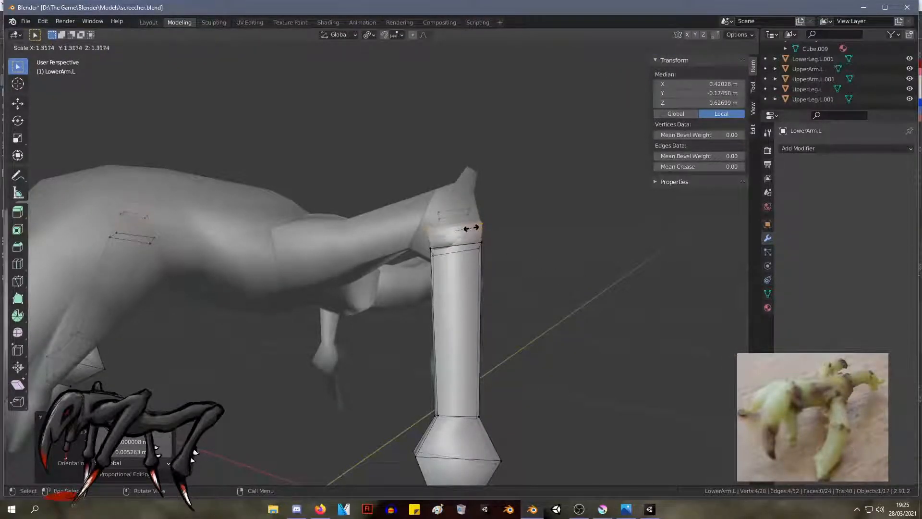
{"action": "left_click", "coordinate": [486, 232]}
{"action": "middle_click_drag", "start_coordinate": [494, 235], "coordinate": [479, 268]}
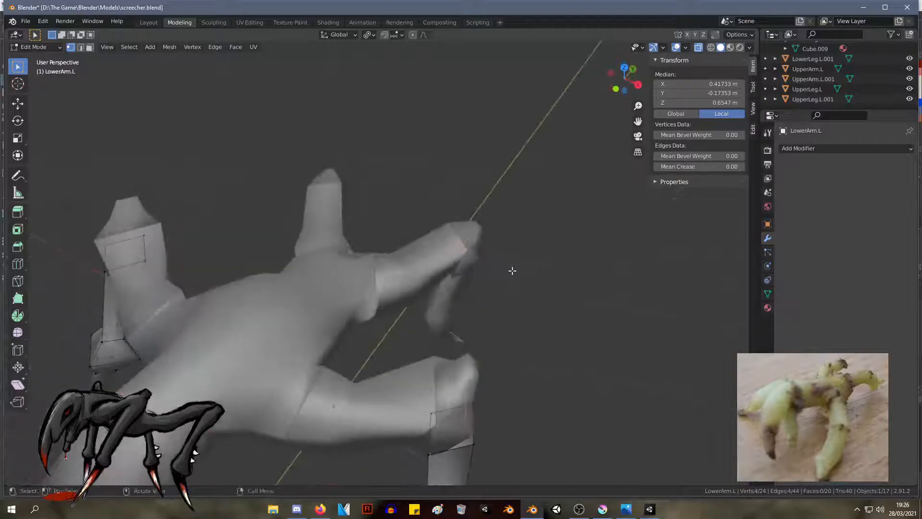
Step: Scale the end face of the arm cap and move it to sit inside the elbow
{"action": "key", "text": "s"}
{"action": "left_click", "coordinate": [461, 293]}
{"action": "key", "text": "g"}
{"action": "left_click", "coordinate": [455, 331]}
{"action": "middle_click_drag", "start_coordinate": [482, 313], "coordinate": [473, 247]}
Step: Add an edge loop around the arm cap, then scale and move the cap's upper vertices
{"action": "key", "text": "ctrl+r"}
{"action": "left_click", "coordinate": [454, 229]}
{"action": "left_click", "coordinate": [457, 226]}
{"action": "left_click_drag", "start_coordinate": [468, 233], "coordinate": [408, 204]}
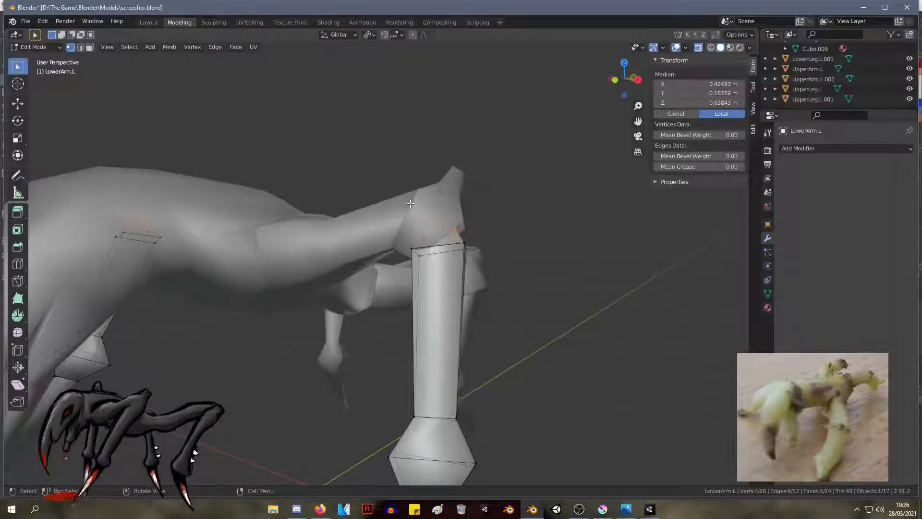
{"action": "key", "text": "s"}
{"action": "left_click", "coordinate": [395, 201]}
{"action": "key", "text": "g"}
{"action": "left_click", "coordinate": [402, 197]}
Step: Try to widen the arm cap's middle edge loop and its end face by scaling them
{"action": "left_click_drag", "start_coordinate": [477, 231], "coordinate": [392, 228]}
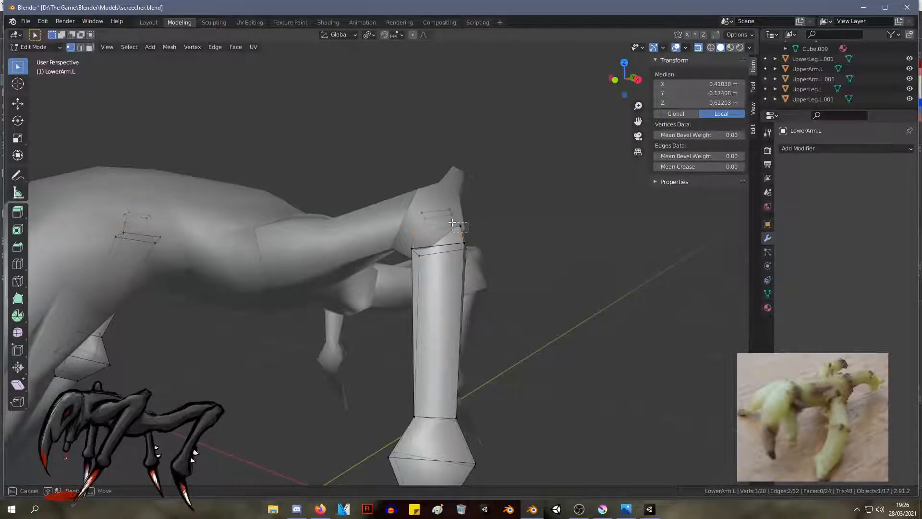
{"action": "key", "text": "s"}
{"action": "left_click", "coordinate": [458, 220]}
{"action": "left_click_drag", "start_coordinate": [460, 218], "coordinate": [415, 206]}
{"action": "key", "text": "s"}
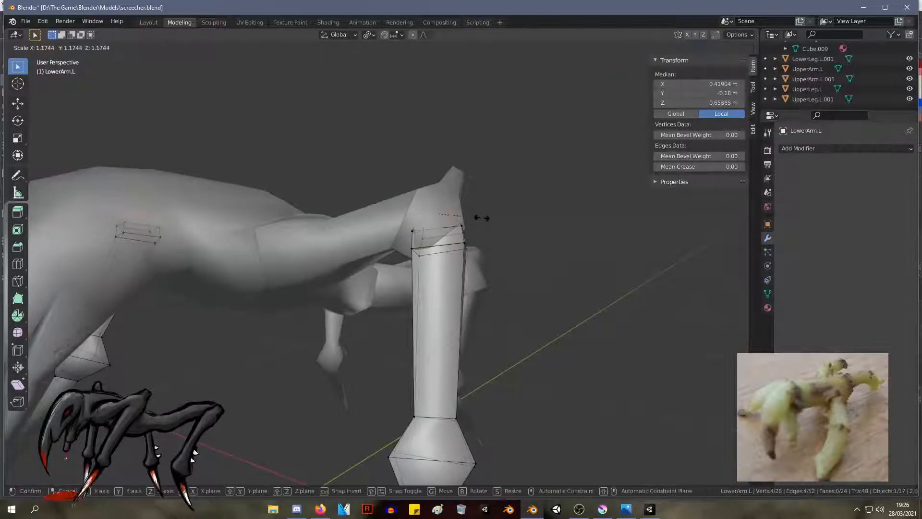
{"action": "left_click", "coordinate": [479, 216]}
Step: Try to reposition the outer corner vertices of the arm cap
{"action": "middle_click_drag", "start_coordinate": [479, 216], "coordinate": [249, 250]}
{"action": "left_click", "coordinate": [208, 261], "text": "shift"}
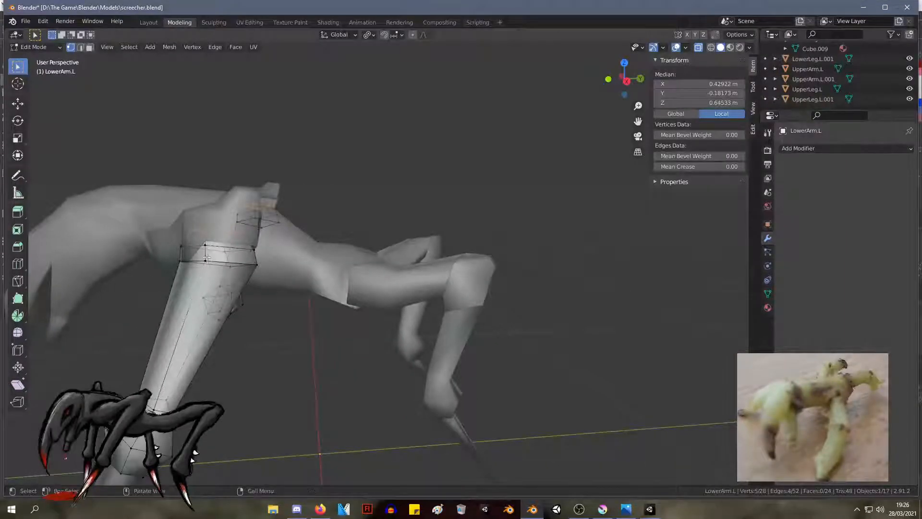
{"action": "left_click", "coordinate": [207, 260]}
{"action": "left_click", "coordinate": [206, 248], "text": "shift"}
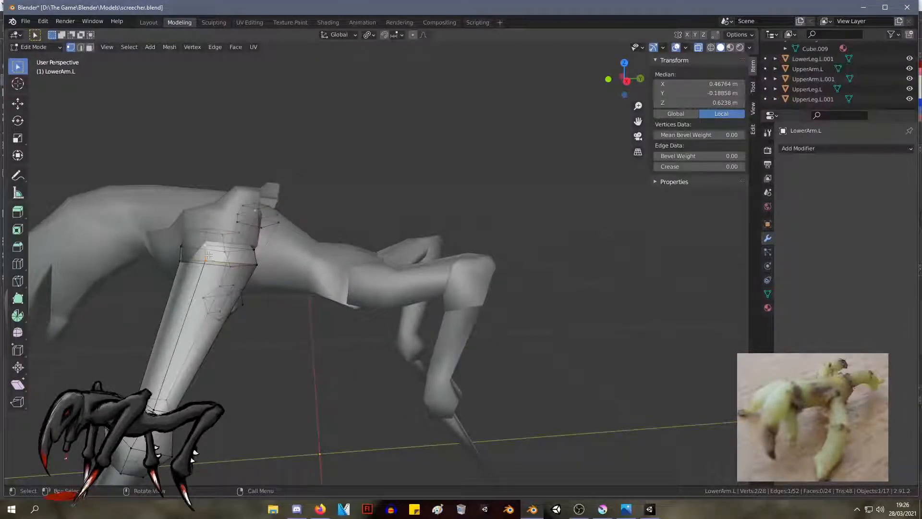
{"action": "left_click", "coordinate": [205, 247]}
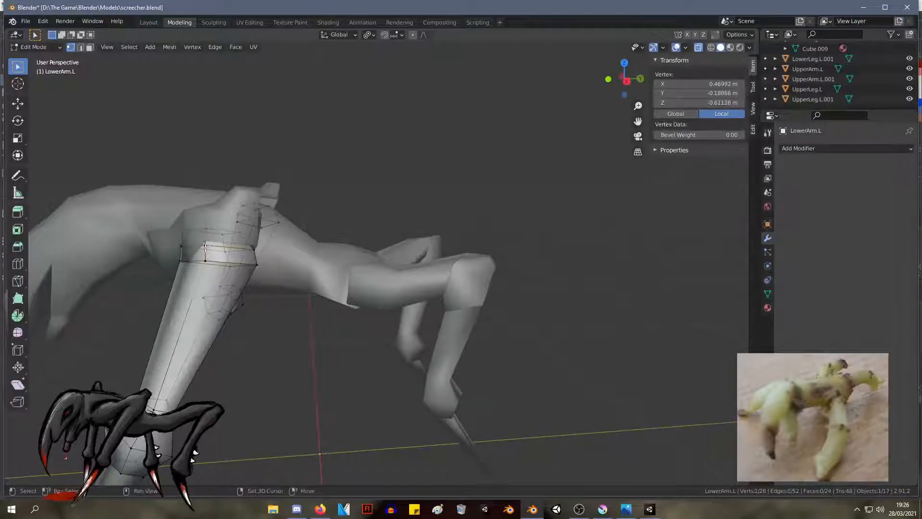
{"action": "left_click", "coordinate": [207, 259], "text": "shift"}
{"action": "key", "text": "ctrl+z"}
{"action": "left_click", "coordinate": [207, 260], "text": "shift"}
{"action": "key", "text": "g"}
{"action": "right_click", "coordinate": [221, 254]}
{"action": "middle_click_drag", "start_coordinate": [250, 255], "coordinate": [317, 255]}
{"action": "left_click", "coordinate": [508, 251]}
{"action": "key", "text": "g"}
{"action": "right_click", "coordinate": [524, 273]}
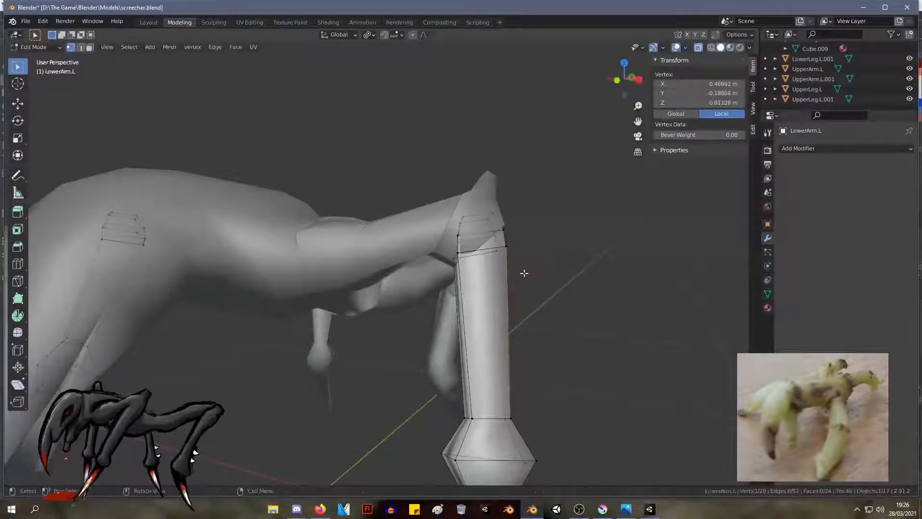
Step: Undo the latest vertex selections and scaling on the arm cap
{"action": "key", "text": "ctrl+z"}
{"action": "key", "text": "ctrl+z"}
{"action": "key", "text": "ctrl+z"}
{"action": "key", "text": "ctrl+z"}
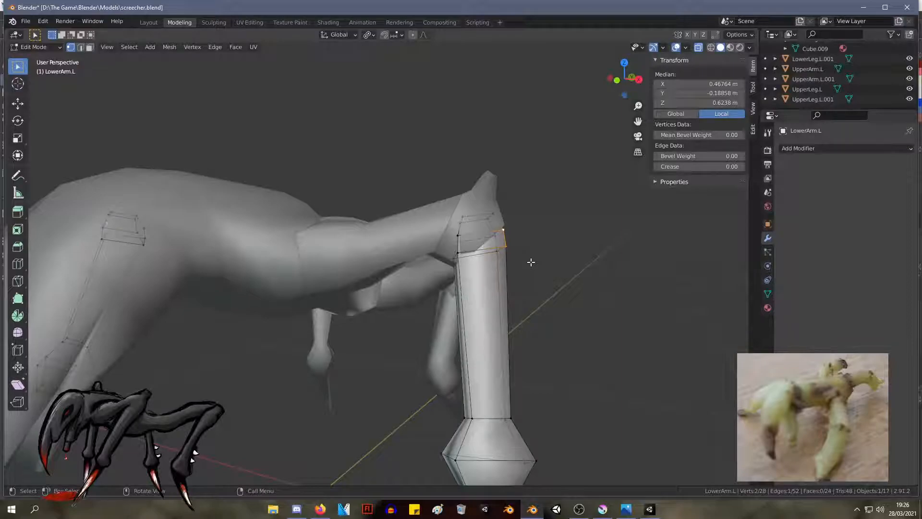
{"action": "key", "text": "ctrl+z"}
{"action": "key", "text": "ctrl+z"}
{"action": "key", "text": "ctrl+z"}
Step: Scale the selected arm cap vertices up by a factor of about 1.133
{"action": "key", "text": "s"}
{"action": "key", "text": "Escape"}
{"action": "key", "text": "s"}
{"action": "left_click", "coordinate": [535, 248]}
{"action": "middle_click_drag", "start_coordinate": [534, 248], "coordinate": [372, 239]}
Step: Rotate the selected arm cap vertices, then reposition and rescale them to fit the elbow
{"action": "key", "text": "r"}
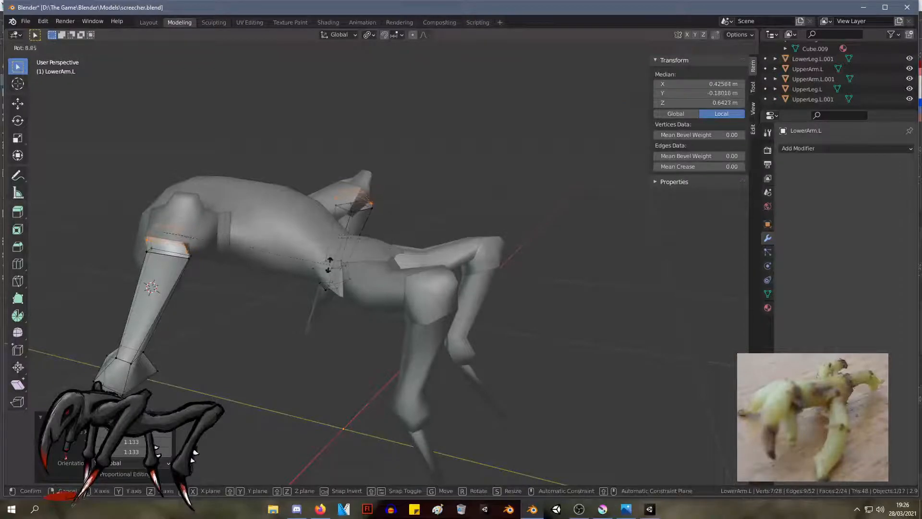
{"action": "left_click", "coordinate": [313, 255]}
{"action": "key", "text": "g"}
{"action": "left_click", "coordinate": [319, 252]}
{"action": "key", "text": "s"}
{"action": "left_click", "coordinate": [309, 250]}
{"action": "middle_click_drag", "start_coordinate": [308, 250], "coordinate": [527, 248]}
{"action": "key", "text": "s"}
{"action": "left_click", "coordinate": [521, 252]}
Step: Add the remaining inner vertex to the selection, move the arm cap's upper part, and reposition its end face
{"action": "left_click", "coordinate": [457, 260], "text": "shift"}
{"action": "key", "text": "g"}
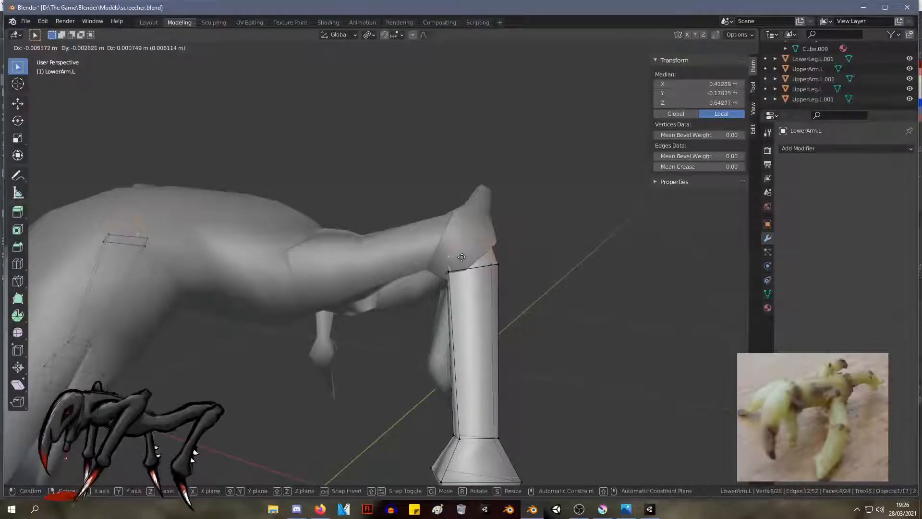
{"action": "left_click", "coordinate": [466, 257]}
{"action": "mouse_move", "coordinate": [466, 258]}
{"action": "middle_mouse_down"}
{"action": "mouse_move", "coordinate": [532, 243]}
{"action": "mouse_move", "coordinate": [469, 237]}
{"action": "mouse_move", "coordinate": [503, 232]}
{"action": "mouse_move", "coordinate": [525, 237]}
{"action": "mouse_move", "coordinate": [464, 251]}
{"action": "middle_mouse_up"}
{"action": "left_click_drag", "start_coordinate": [474, 262], "coordinate": [409, 211]}
{"action": "key", "text": "g"}
{"action": "left_click", "coordinate": [432, 223]}
Step: Raise the rear corner vertex of the arm cap's middle edge loop
{"action": "middle_click_drag", "start_coordinate": [489, 240], "coordinate": [198, 266]}
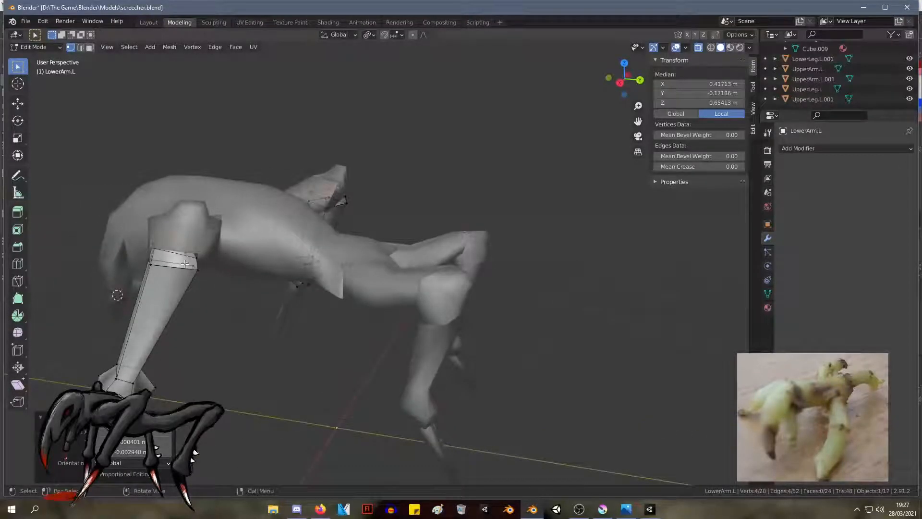
{"action": "scroll", "coordinate": [185, 263], "scroll_direction": "up", "scroll_amount": 5}
{"action": "middle_click_drag", "start_coordinate": [152, 230], "coordinate": [401, 243], "text": "shift"}
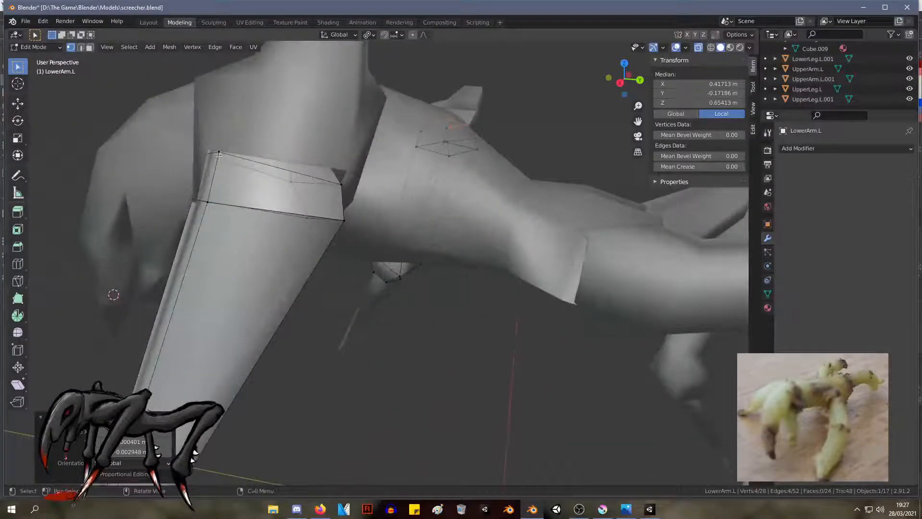
{"action": "left_click", "coordinate": [341, 184]}
{"action": "key", "text": "g"}
{"action": "left_click", "coordinate": [347, 165]}
{"action": "middle_click_drag", "start_coordinate": [348, 165], "coordinate": [504, 207]}
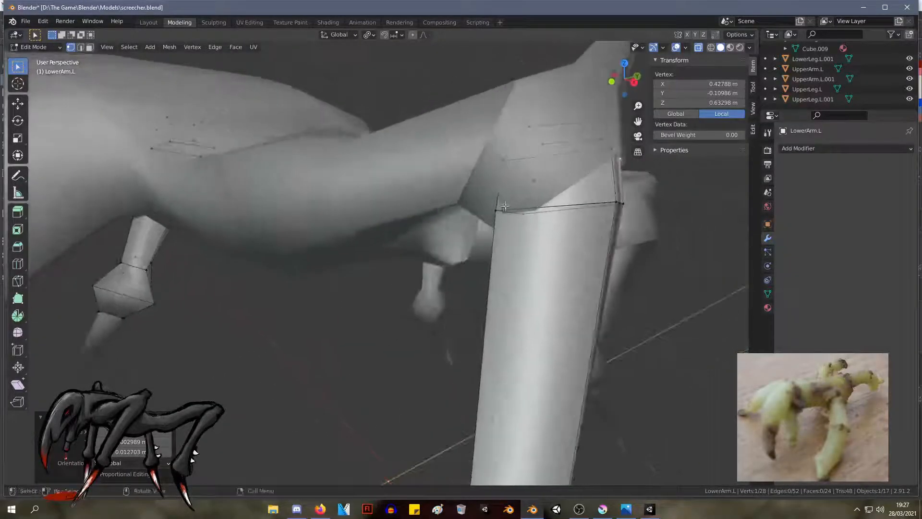
Step: Reposition the front vertices of the arm cap and lower the outer and rear corners of its base ring
{"action": "key", "text": "g"}
{"action": "left_click", "coordinate": [496, 210]}
{"action": "key", "text": "g"}
{"action": "left_click", "coordinate": [539, 188]}
{"action": "left_click", "coordinate": [617, 202]}
{"action": "key", "text": "g"}
{"action": "left_click", "coordinate": [611, 221]}
{"action": "middle_click_drag", "start_coordinate": [611, 221], "coordinate": [441, 187]}
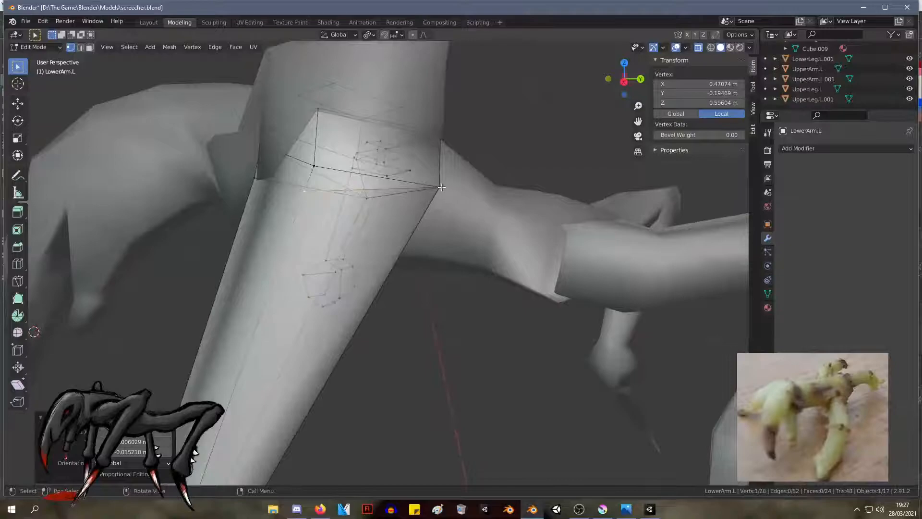
{"action": "left_click", "coordinate": [441, 187]}
{"action": "key", "text": "g"}
{"action": "left_click", "coordinate": [430, 216]}
Step: Adjust the inner corner vertex of the arm cap's base ring from the opposite side
{"action": "middle_click_drag", "start_coordinate": [429, 216], "coordinate": [197, 206]}
{"action": "key", "text": "g"}
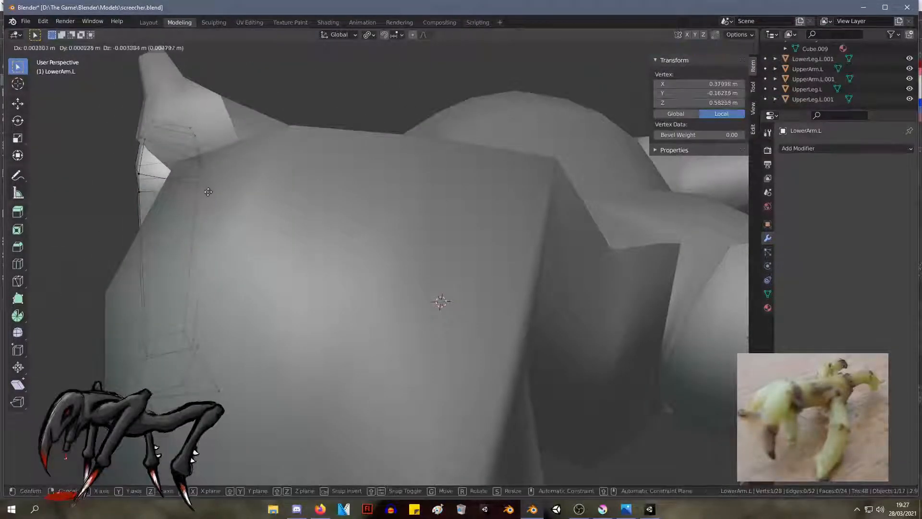
{"action": "left_click", "coordinate": [208, 184]}
{"action": "key", "text": "g"}
{"action": "left_click", "coordinate": [206, 176]}
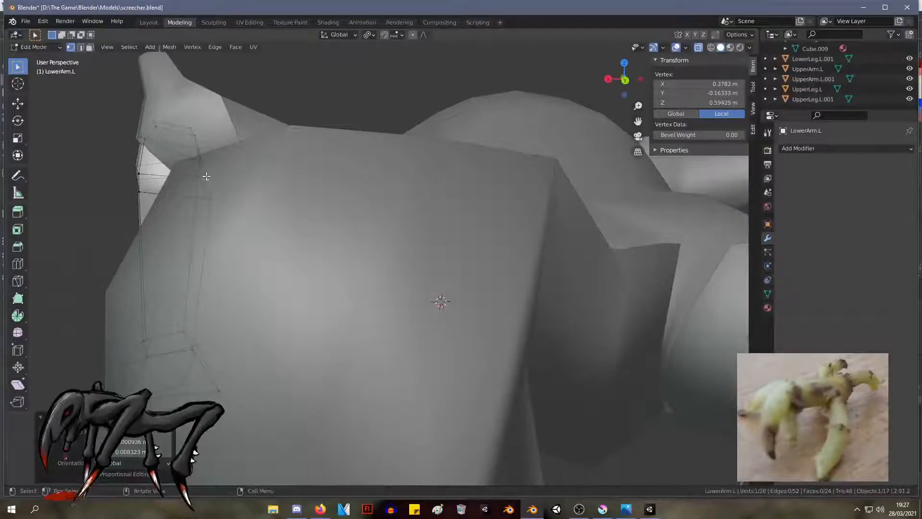
{"action": "key", "text": "g"}
{"action": "left_click", "coordinate": [213, 192]}
Step: Select one of the edge loops around the arm cap and dissolve it
{"action": "middle_click_drag", "start_coordinate": [306, 166], "coordinate": [449, 179]}
{"action": "left_click", "coordinate": [530, 214], "text": "alt"}
{"action": "left_click", "coordinate": [80, 47]}
{"action": "key", "text": "Tab"}
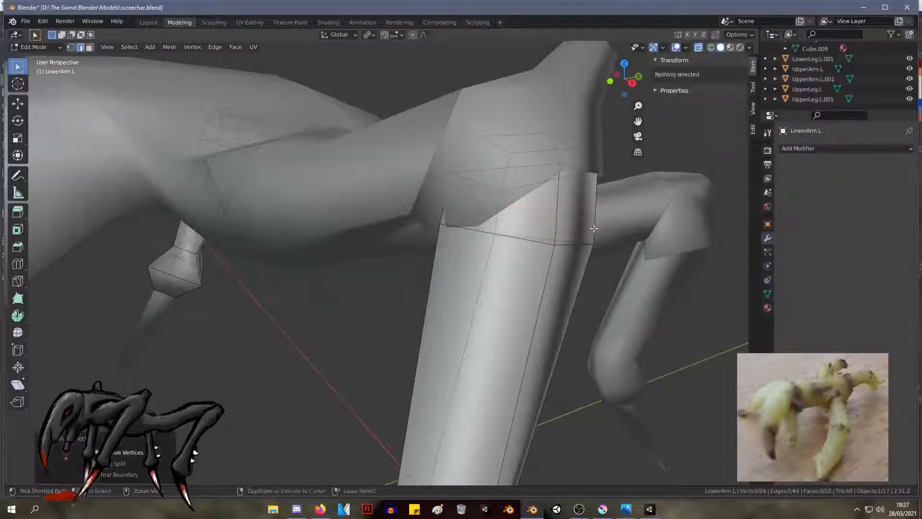
{"action": "middle_click_drag", "start_coordinate": [517, 166], "coordinate": [551, 182]}
{"action": "key", "text": "Tab"}
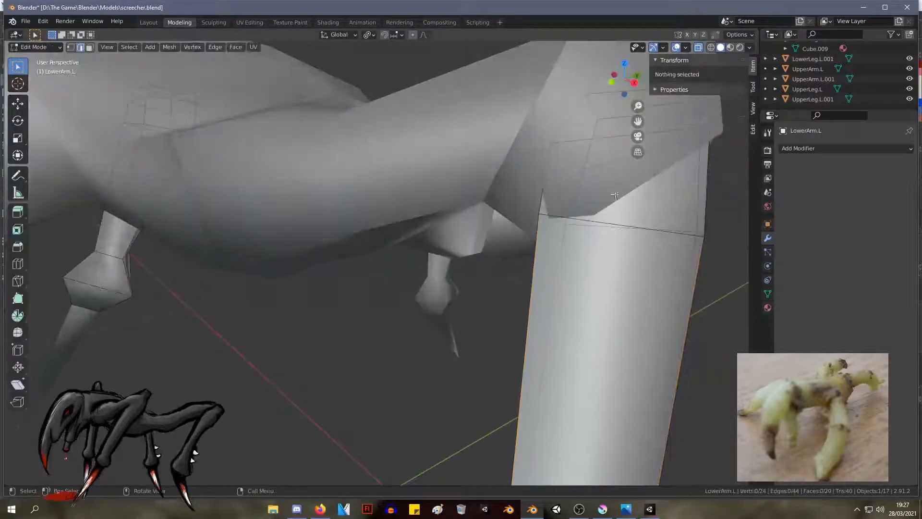
{"action": "key", "text": "Tab"}
{"action": "key", "text": "Tab"}
Step: Adjust the vertices on the rear and outer sides of the arm cap's upper ring
{"action": "left_click_drag", "start_coordinate": [729, 174], "coordinate": [530, 133]}
{"action": "middle_click_drag", "start_coordinate": [535, 185], "coordinate": [479, 192]}
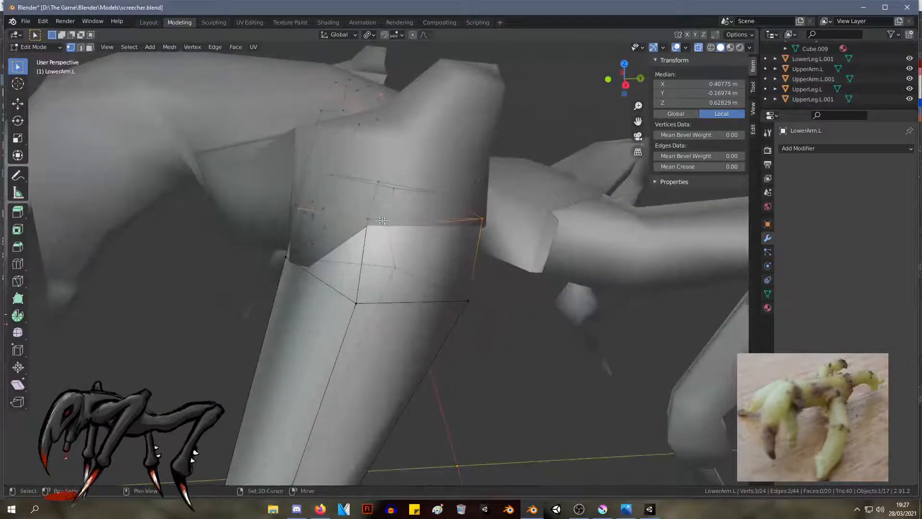
{"action": "key", "text": "g"}
{"action": "key", "text": "g"}
{"action": "left_click", "coordinate": [389, 241]}
{"action": "middle_click_drag", "start_coordinate": [389, 240], "coordinate": [598, 215]}
{"action": "left_click", "coordinate": [624, 186]}
{"action": "key", "text": "g"}
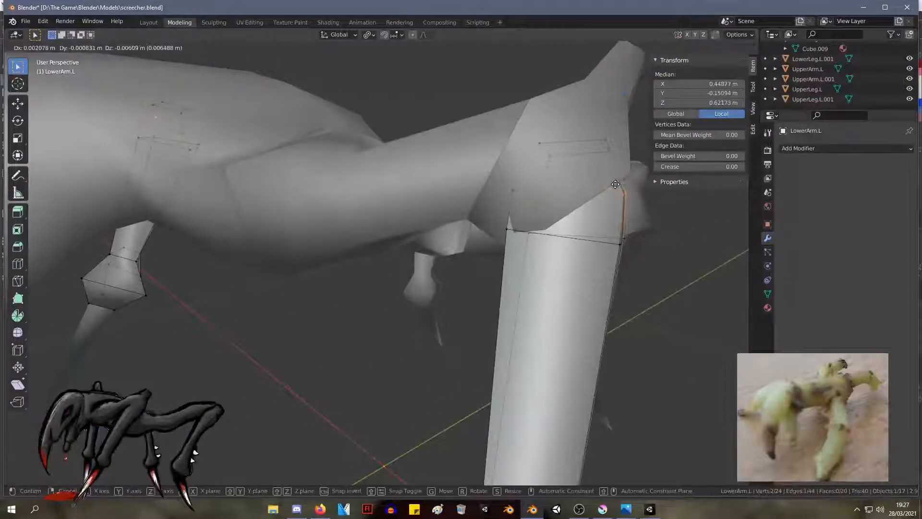
{"action": "left_click", "coordinate": [539, 195]}
Step: Extend the selection over the arm cap's upper vertices and scale them up by about 1.114
{"action": "middle_click_drag", "start_coordinate": [528, 207], "coordinate": [436, 200]}
{"action": "left_click_drag", "start_coordinate": [315, 184], "coordinate": [205, 101], "text": "shift"}
{"action": "key", "text": "s"}
{"action": "left_click", "coordinate": [194, 106]}
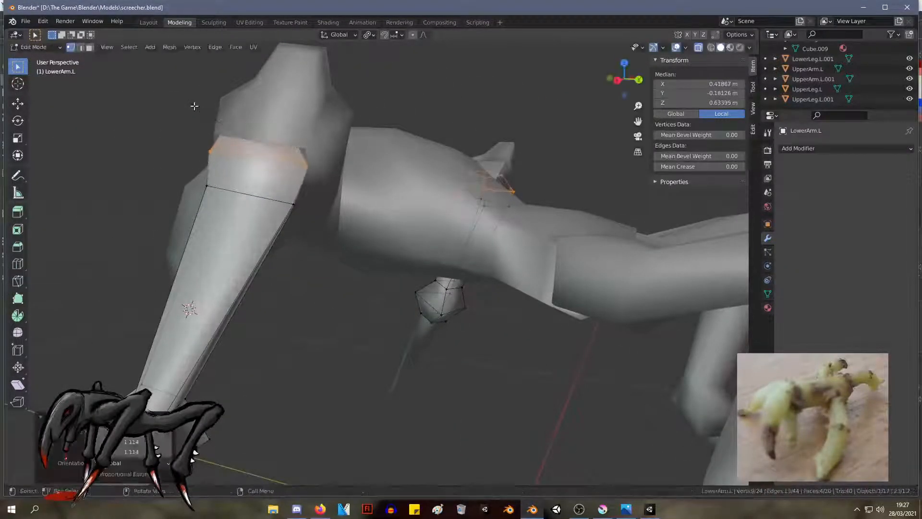
Step: Reposition the selected arm cap vertices inside the elbow and scale them by about 0.883
{"action": "middle_click_drag", "start_coordinate": [197, 98], "coordinate": [336, 121]}
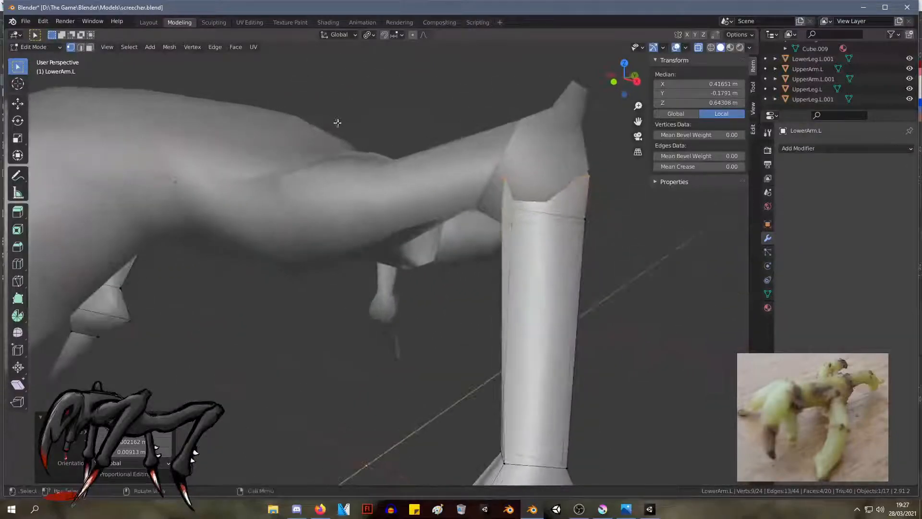
{"action": "key", "text": "g"}
{"action": "left_click", "coordinate": [423, 167]}
{"action": "middle_click_drag", "start_coordinate": [423, 167], "coordinate": [502, 168]}
{"action": "key", "text": "s"}
{"action": "left_click", "coordinate": [406, 167]}
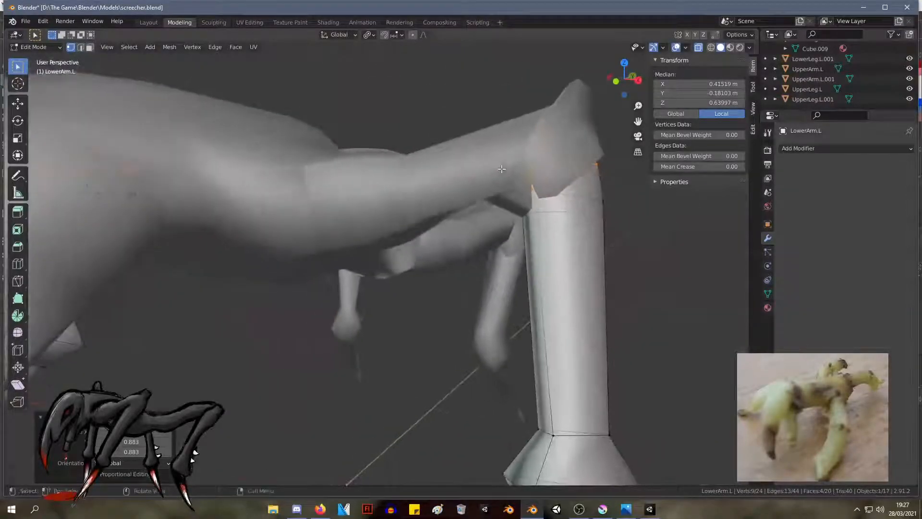
Step: Return LowerArm.L to Object Mode, clear the selection and check the elbow joint
{"action": "scroll", "coordinate": [509, 162], "scroll_direction": "down", "scroll_amount": 6}
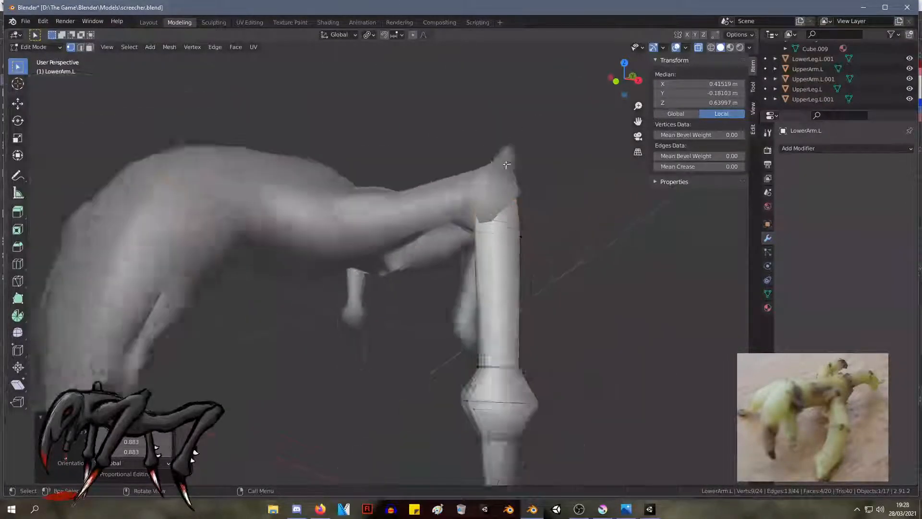
{"action": "left_click", "coordinate": [520, 195]}
{"action": "middle_click_drag", "start_coordinate": [521, 195], "coordinate": [501, 212]}
{"action": "key", "text": "Tab"}
{"action": "left_click", "coordinate": [515, 195]}
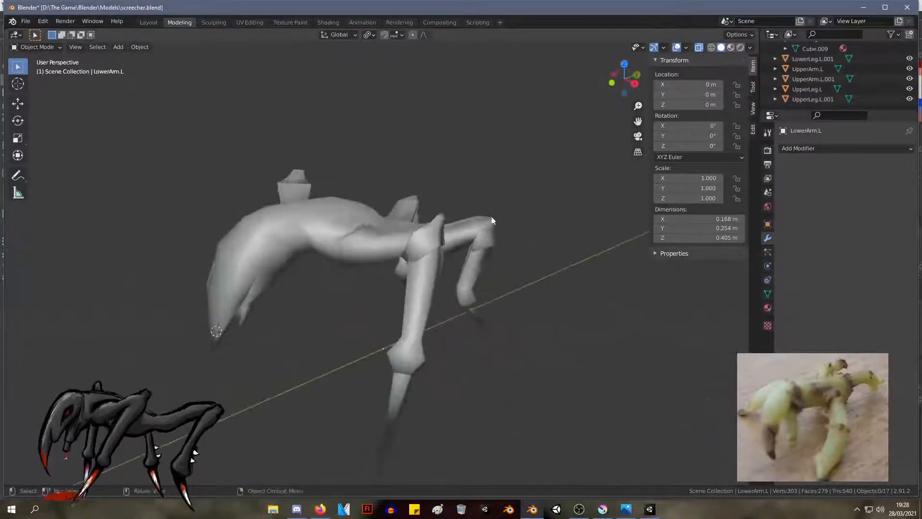
Step: Open Elbow.L in Edit Mode to work on its joint mesh
{"action": "left_click", "coordinate": [426, 239]}
{"action": "key", "text": "Tab"}
{"action": "middle_click_drag", "start_coordinate": [439, 242], "coordinate": [476, 236]}
{"action": "middle_click_drag", "start_coordinate": [480, 293], "coordinate": [533, 303]}
{"action": "scroll", "coordinate": [536, 314], "scroll_direction": "up", "scroll_amount": 3}
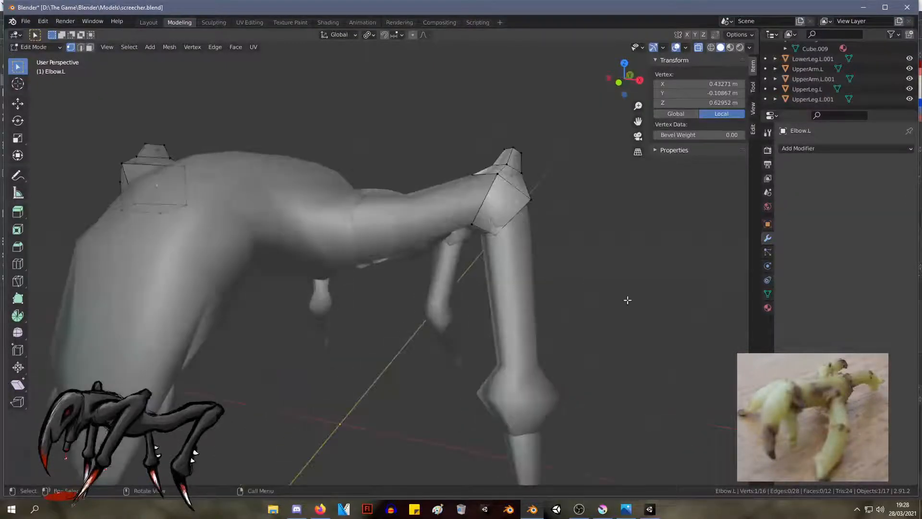
Step: Try to add a loop cut across the elbow's outer side face, and undo it
{"action": "middle_click_drag", "start_coordinate": [627, 300], "coordinate": [590, 290]}
{"action": "key", "text": "ctrl+r"}
{"action": "left_click", "coordinate": [470, 195]}
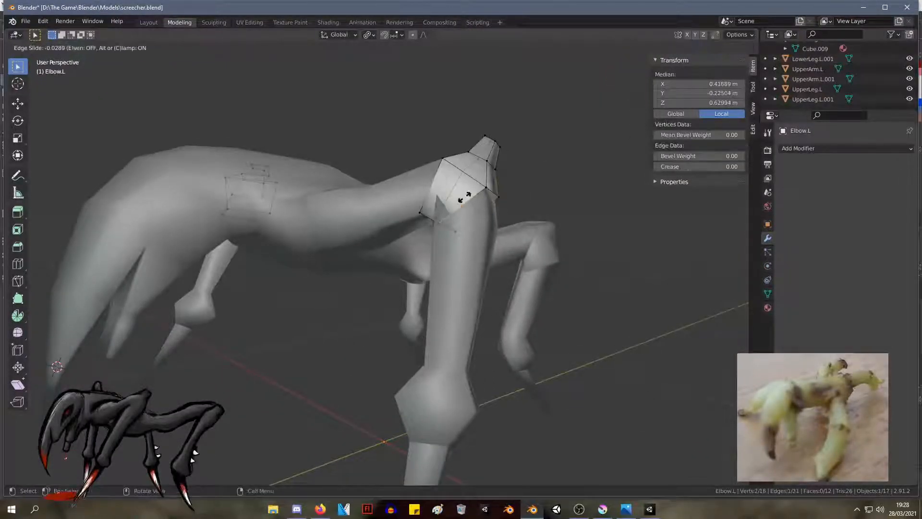
{"action": "left_click", "coordinate": [466, 194]}
{"action": "left_click_drag", "start_coordinate": [462, 211], "coordinate": [460, 202]}
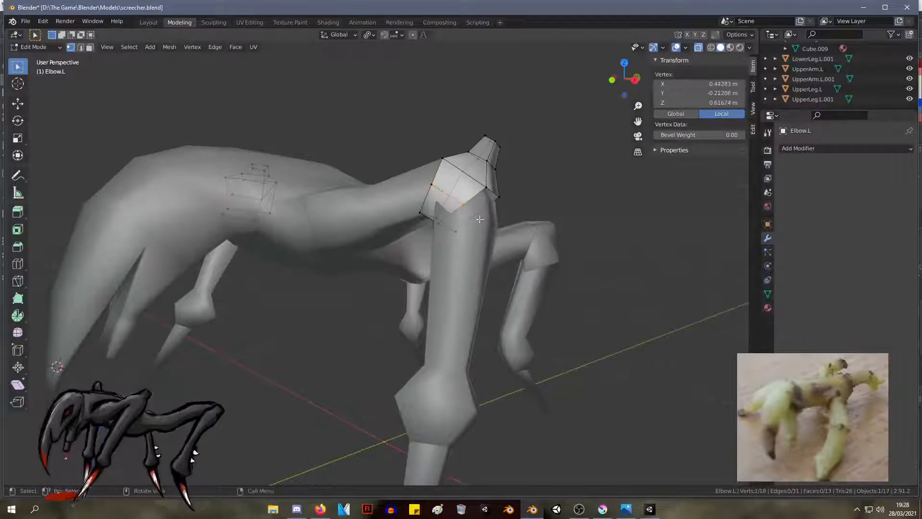
{"action": "middle_click_drag", "start_coordinate": [500, 230], "coordinate": [406, 175]}
{"action": "key", "text": "ctrl+z"}
{"action": "key", "text": "ctrl+z"}
Step: Fill the elbow's open end facing the lower arm with a face across its four rim vertices
{"action": "left_click", "coordinate": [374, 203], "text": "shift"}
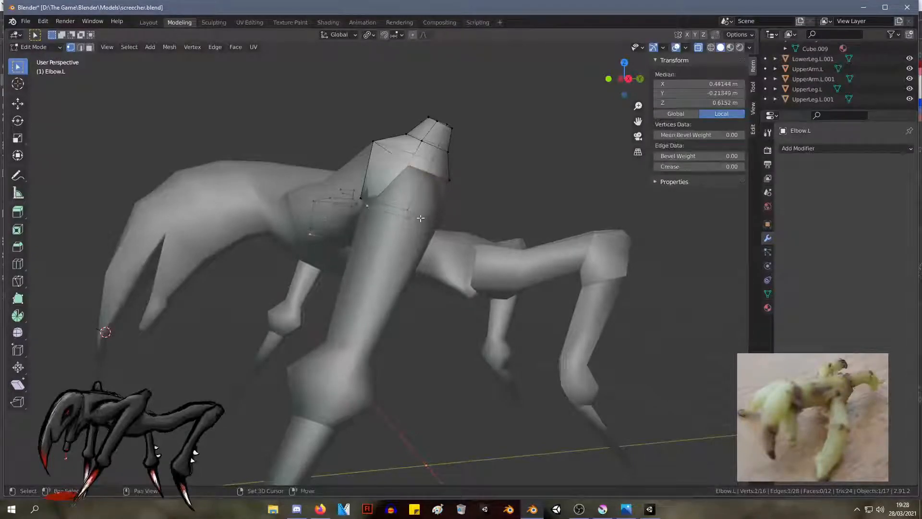
{"action": "key", "text": "f"}
{"action": "middle_click_drag", "start_coordinate": [459, 194], "coordinate": [692, 250]}
{"action": "left_click", "coordinate": [410, 205]}
{"action": "left_click", "coordinate": [423, 208]}
{"action": "key", "text": "s"}
{"action": "left_click", "coordinate": [485, 222]}
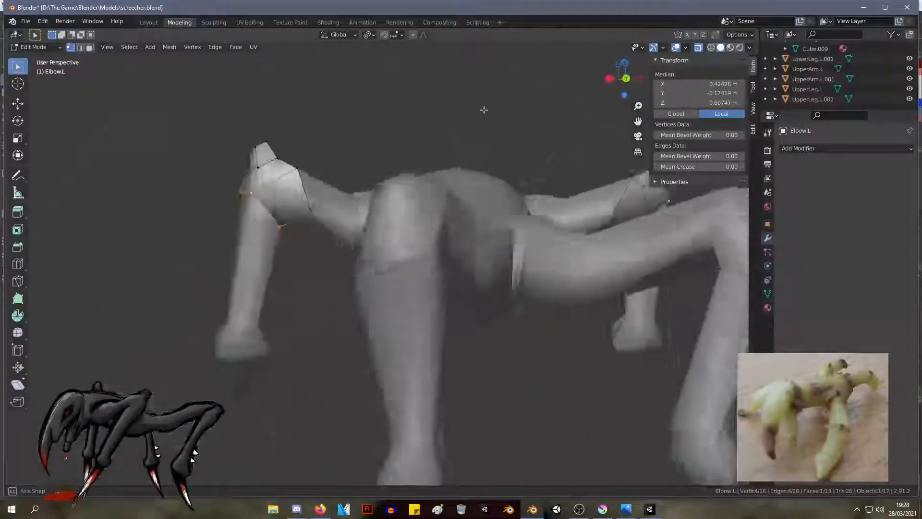
{"action": "middle_click_drag", "start_coordinate": [484, 110], "coordinate": [477, 185]}
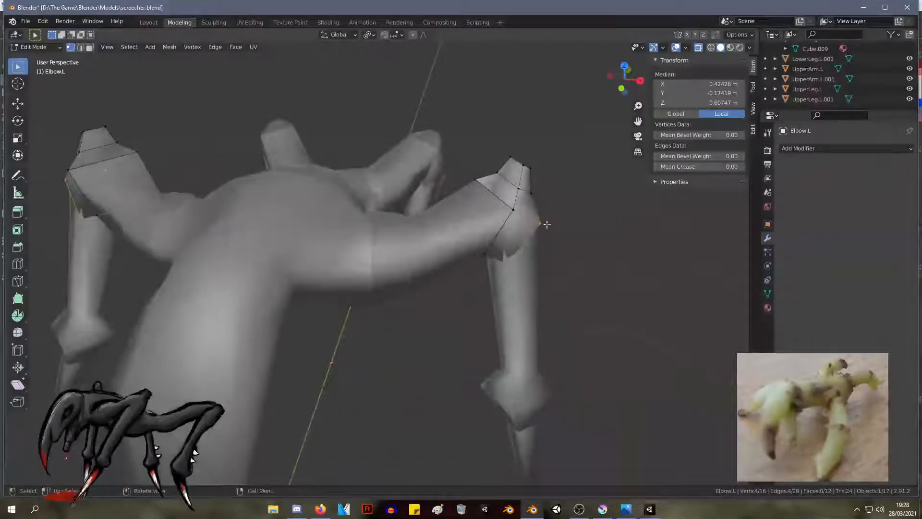
{"action": "key", "text": "f"}
Step: Fill the elbow's open end facing the upper arm with a four-vertex face
{"action": "left_click", "coordinate": [511, 213]}
{"action": "left_click", "coordinate": [487, 253], "text": "shift"}
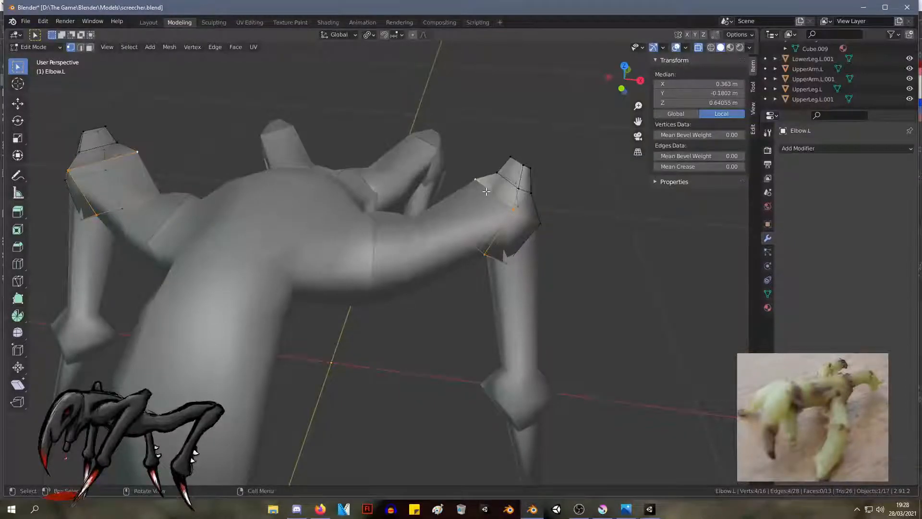
{"action": "key", "text": "f"}
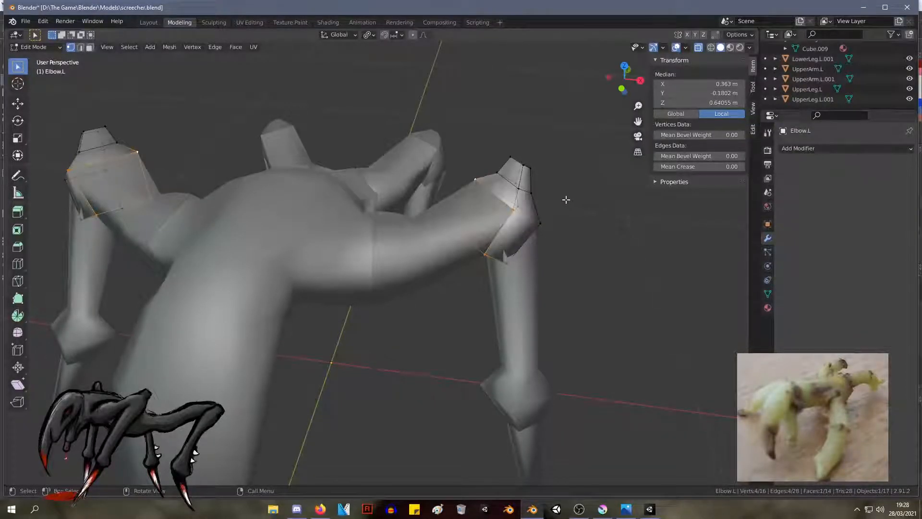
Step: Add a centred loop cut around the lower part of the elbow and scale the loop up by about 1.426
{"action": "key", "text": "ctrl+r"}
{"action": "left_click", "coordinate": [529, 235]}
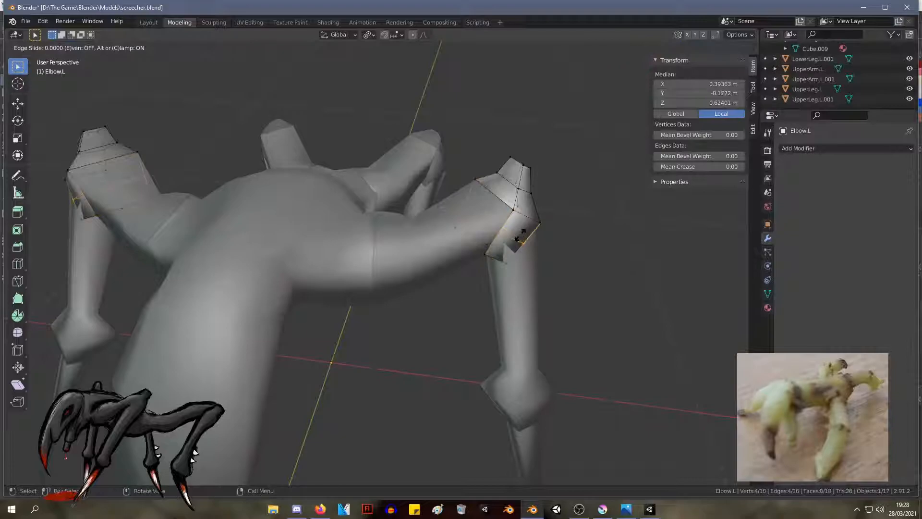
{"action": "left_click", "coordinate": [528, 235]}
{"action": "key", "text": "s"}
{"action": "left_click", "coordinate": [533, 243]}
{"action": "middle_click_drag", "start_coordinate": [533, 242], "coordinate": [563, 133]}
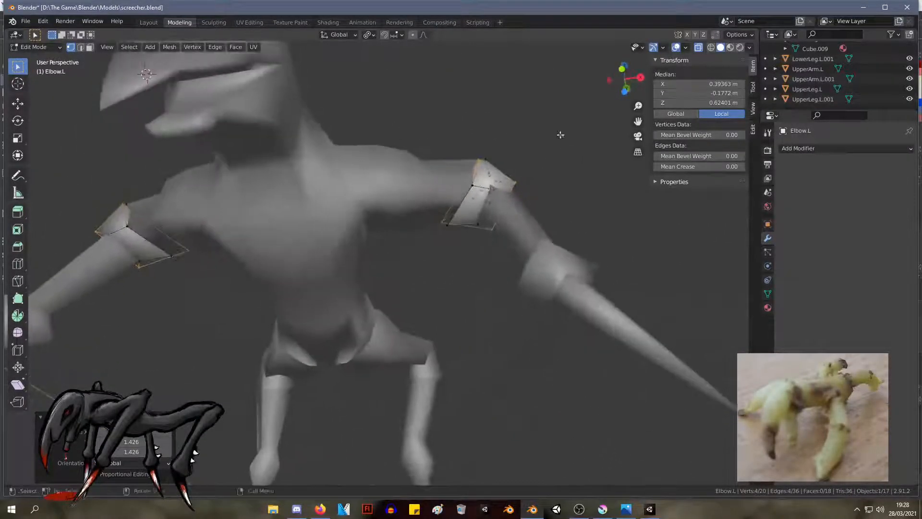
Step: Reposition individual vertices on the elbow's inner underside and middle loop to even out its lower shape
{"action": "left_click", "coordinate": [454, 224]}
{"action": "key", "text": "g"}
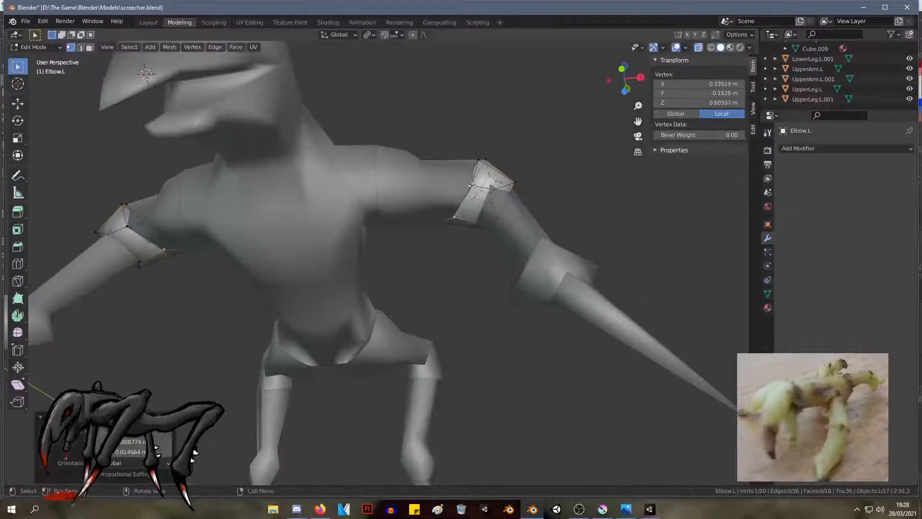
{"action": "left_click", "coordinate": [468, 186]}
{"action": "left_click", "coordinate": [500, 189]}
{"action": "key", "text": "g"}
{"action": "left_click", "coordinate": [498, 191]}
{"action": "left_click", "coordinate": [481, 223]}
{"action": "key", "text": "g"}
{"action": "left_click", "coordinate": [482, 224]}
Step: Adjust the inner vertices on the rear of the elbow to round the joint
{"action": "middle_click_drag", "start_coordinate": [482, 224], "coordinate": [313, 195]}
{"action": "left_click", "coordinate": [305, 216]}
{"action": "key", "text": "g"}
{"action": "left_click", "coordinate": [305, 217]}
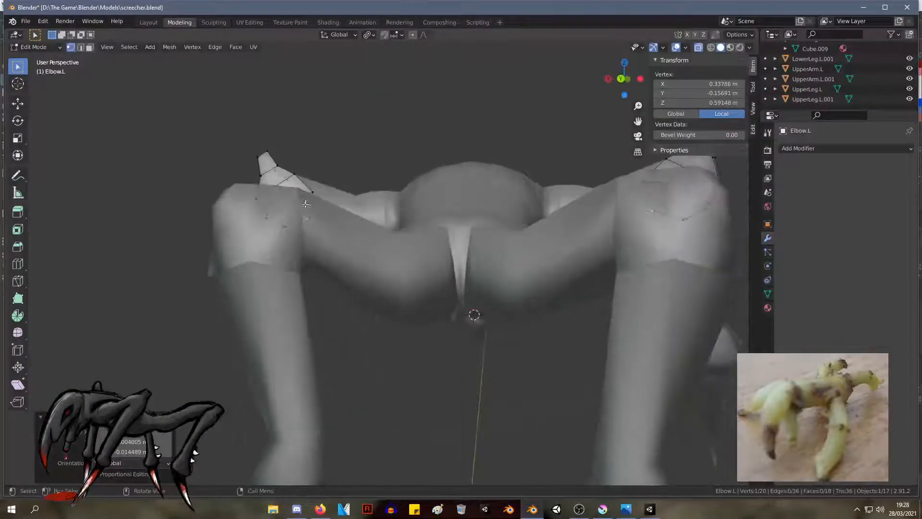
{"action": "key", "text": "g"}
{"action": "left_click", "coordinate": [312, 197]}
{"action": "key", "text": "g"}
{"action": "left_click", "coordinate": [302, 176]}
Step: Move four more vertices around the elbow's upper, lower and side edges to make the joint ball-shaped
{"action": "middle_click_drag", "start_coordinate": [303, 176], "coordinate": [517, 233]}
{"action": "left_click", "coordinate": [394, 191]}
{"action": "key", "text": "g"}
{"action": "left_click", "coordinate": [384, 191]}
{"action": "left_click", "coordinate": [379, 135]}
{"action": "key", "text": "g"}
{"action": "left_click", "coordinate": [380, 136]}
{"action": "left_click", "coordinate": [515, 212]}
{"action": "key", "text": "g"}
{"action": "left_click", "coordinate": [506, 210]}
{"action": "left_click", "coordinate": [433, 183]}
{"action": "key", "text": "g"}
{"action": "left_click", "coordinate": [438, 182]}
Step: Reposition the elbow vertices bordering the upper arm to smooth the inner side of the joint
{"action": "middle_click_drag", "start_coordinate": [438, 182], "coordinate": [425, 161]}
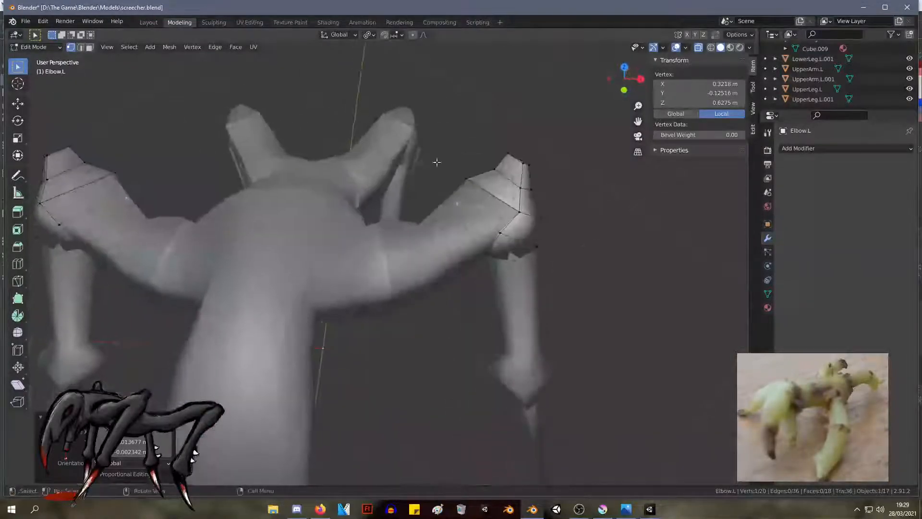
{"action": "key", "text": "g"}
{"action": "left_click", "coordinate": [517, 200]}
{"action": "middle_click_drag", "start_coordinate": [517, 199], "coordinate": [324, 155]}
{"action": "key", "text": "g"}
{"action": "left_click", "coordinate": [476, 170]}
{"action": "left_click", "coordinate": [283, 167]}
{"action": "key", "text": "g"}
{"action": "left_click", "coordinate": [280, 164]}
Step: Extrude the elbow faces that face the upper arm, scale the extruded end and move it along the arm
{"action": "left_click_drag", "start_coordinate": [253, 157], "coordinate": [205, 79]}
{"action": "middle_click_drag", "start_coordinate": [206, 79], "coordinate": [240, 75]}
{"action": "key", "text": "e"}
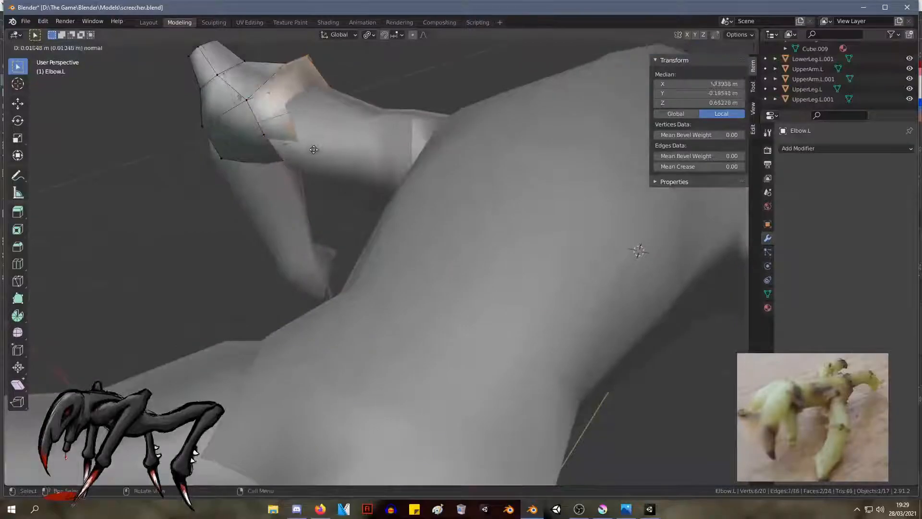
{"action": "left_click", "coordinate": [314, 149]}
{"action": "key", "text": "s"}
{"action": "left_click", "coordinate": [360, 116]}
{"action": "middle_click_drag", "start_coordinate": [360, 117], "coordinate": [411, 105]}
{"action": "key", "text": "g"}
{"action": "left_click", "coordinate": [410, 96]}
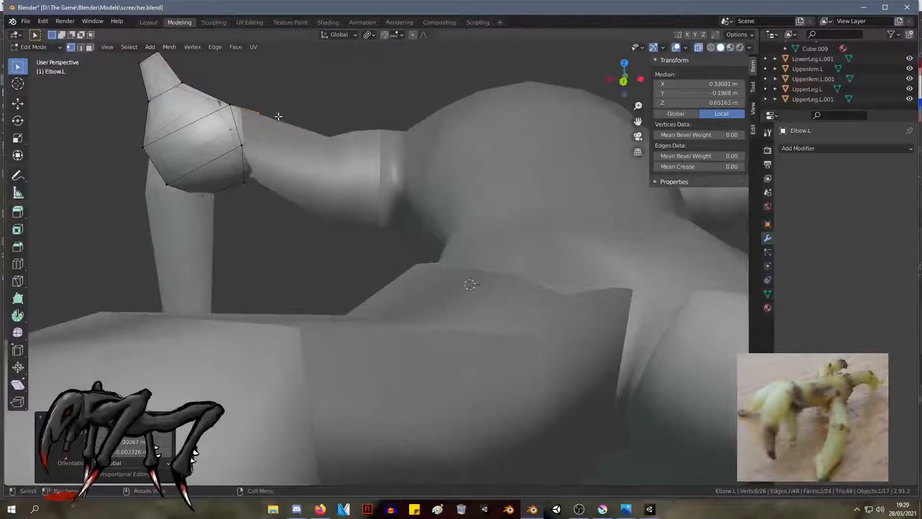
Step: Reposition the upper vertices where the extruded end meets the elbow ball
{"action": "left_click_drag", "start_coordinate": [214, 93], "coordinate": [213, 91]}
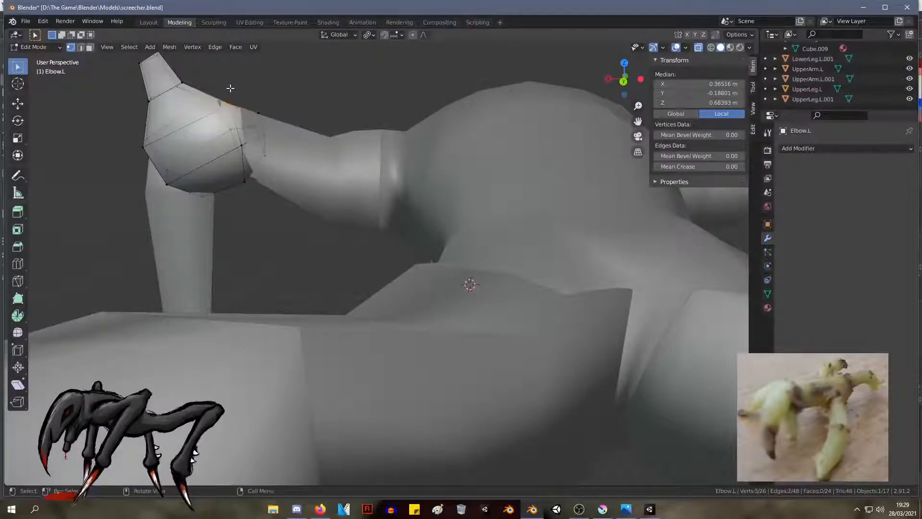
{"action": "key", "text": "g"}
{"action": "left_click", "coordinate": [281, 165]}
{"action": "mouse_move", "coordinate": [246, 80]}
{"action": "left_mouse_down"}
{"action": "mouse_move", "coordinate": [264, 99]}
{"action": "mouse_move", "coordinate": [250, 91]}
{"action": "left_mouse_up"}
{"action": "key", "text": "g"}
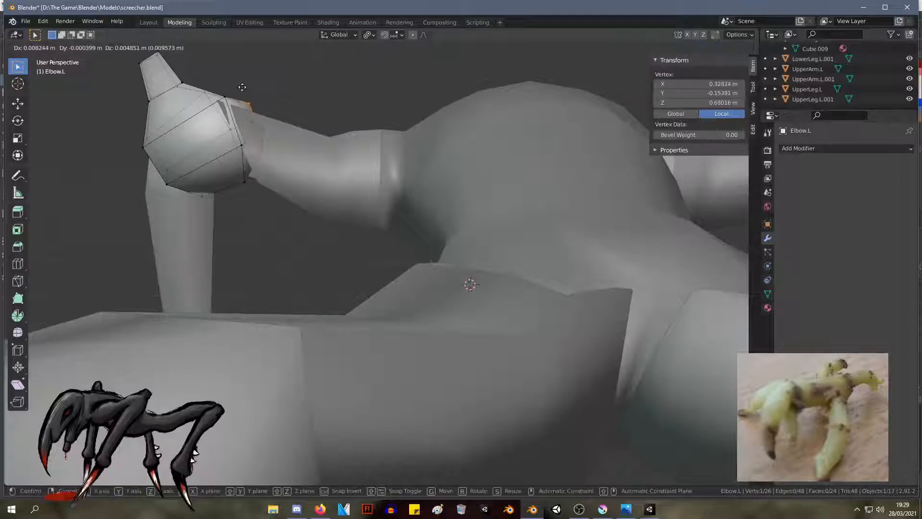
{"action": "left_click", "coordinate": [240, 92]}
Step: Move the remaining vertices of the elbow's extruded end into the upper arm and rotate its last edge
{"action": "left_click", "coordinate": [259, 124]}
{"action": "key", "text": "g"}
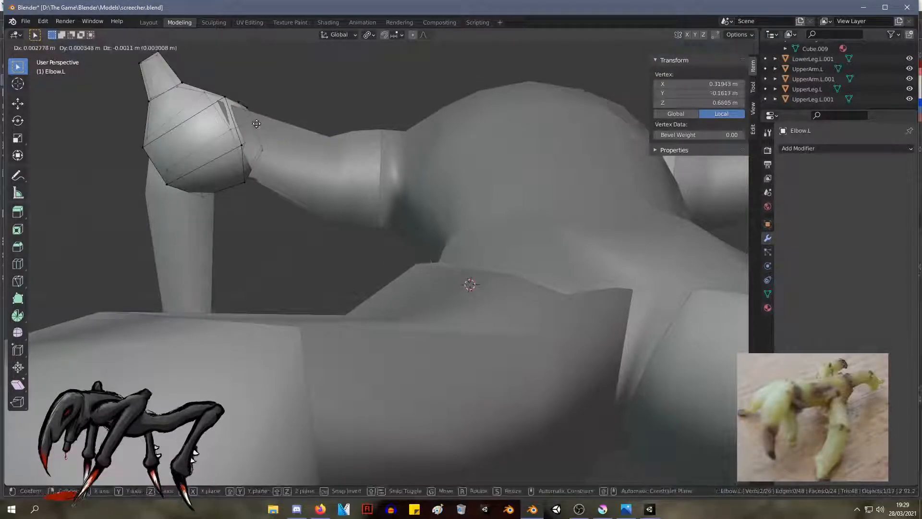
{"action": "left_click", "coordinate": [259, 143]}
{"action": "key", "text": "g"}
{"action": "left_click_drag", "start_coordinate": [257, 150], "coordinate": [250, 114]}
{"action": "left_click", "coordinate": [263, 145]}
{"action": "key", "text": "g"}
{"action": "left_click", "coordinate": [254, 119]}
{"action": "key", "text": "r"}
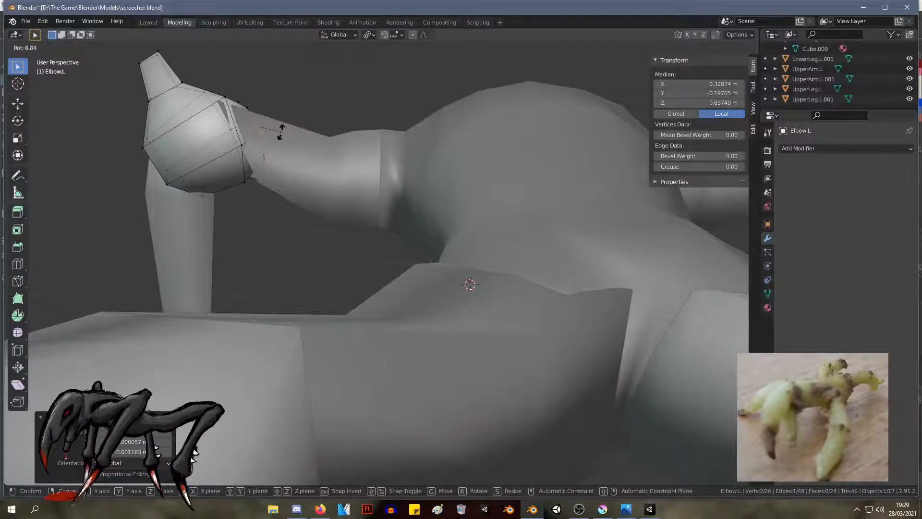
{"action": "left_click", "coordinate": [280, 131]}
Step: Return Elbow.L to Object Mode, clear the selection and check the joint from several sides
{"action": "middle_click_drag", "start_coordinate": [280, 131], "coordinate": [48, 162]}
{"action": "scroll", "coordinate": [264, 128], "scroll_direction": "down", "scroll_amount": 4}
{"action": "key", "text": "Tab"}
{"action": "middle_click_drag", "start_coordinate": [523, 157], "coordinate": [505, 126]}
{"action": "left_click", "coordinate": [276, 149]}
{"action": "left_click", "coordinate": [478, 186]}
{"action": "left_click", "coordinate": [494, 154]}
{"action": "scroll", "coordinate": [567, 158], "scroll_direction": "down", "scroll_amount": 4}
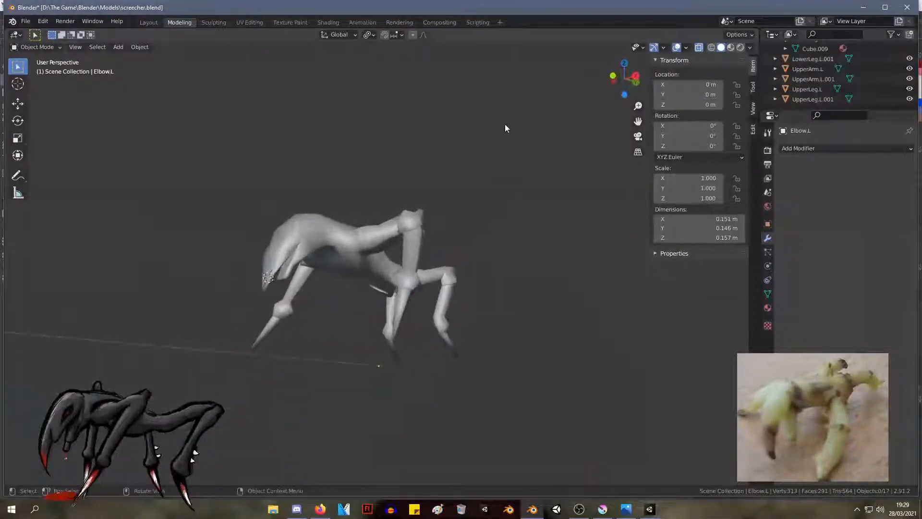
{"action": "middle_click_drag", "start_coordinate": [470, 201], "coordinate": [418, 197]}
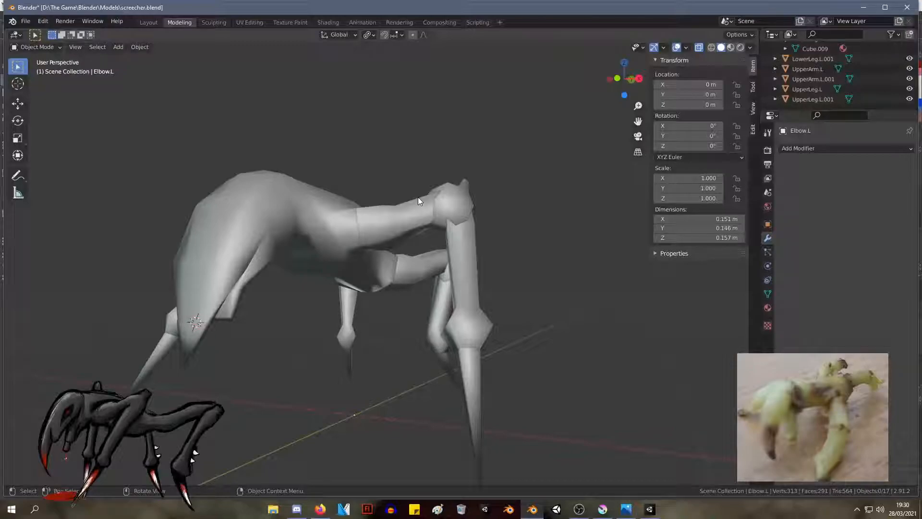
Step: Reposition one vertex on top of Elbow.L in Edit Mode and return to Object Mode
{"action": "middle_click_drag", "start_coordinate": [410, 196], "coordinate": [373, 136]}
{"action": "key", "text": "Tab"}
{"action": "left_click", "coordinate": [472, 155]}
{"action": "key", "text": "g"}
{"action": "left_click", "coordinate": [472, 155]}
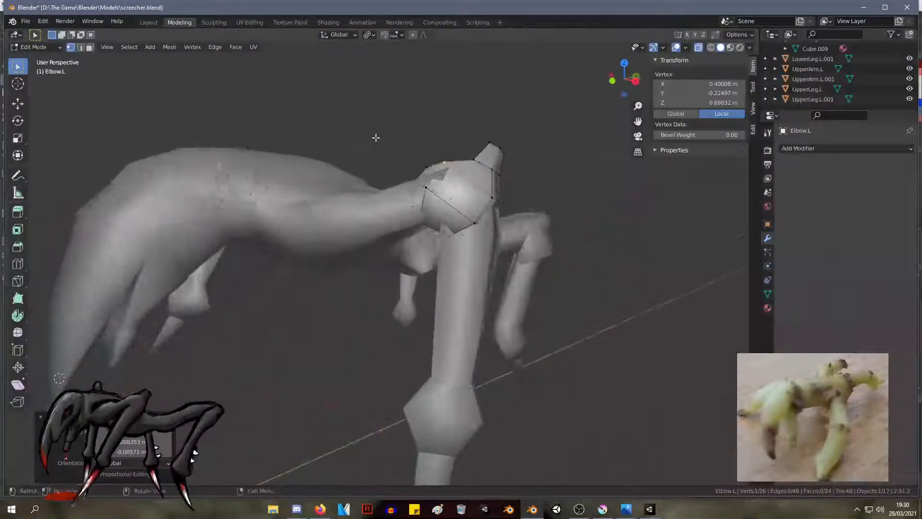
{"action": "key", "text": "Tab"}
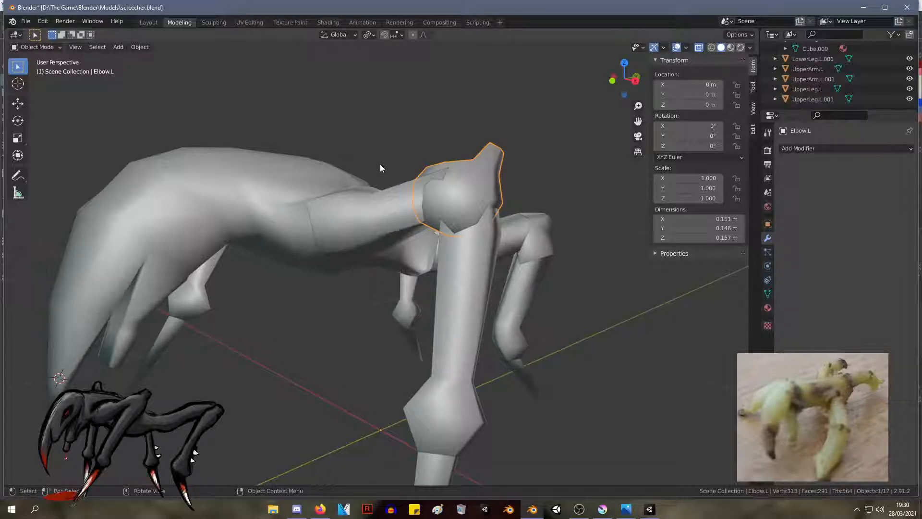
Step: Open UpperArm.L in Edit Mode and move the upper edge at its elbow end about 0.047 m towards the body
{"action": "middle_click_drag", "start_coordinate": [415, 181], "coordinate": [465, 184]}
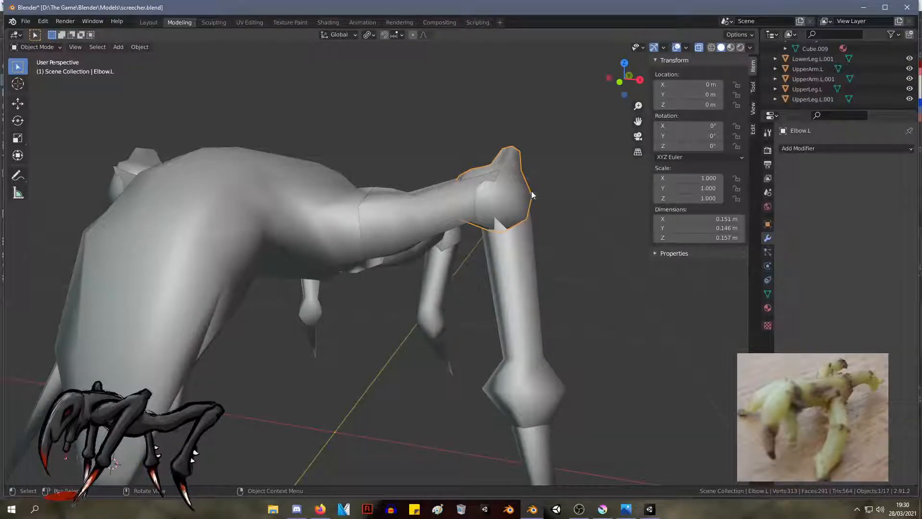
{"action": "middle_click_drag", "start_coordinate": [527, 142], "coordinate": [444, 158]}
{"action": "middle_click_drag", "start_coordinate": [489, 135], "coordinate": [495, 154]}
{"action": "left_click", "coordinate": [419, 231]}
{"action": "key", "text": "Tab"}
{"action": "scroll", "coordinate": [521, 215], "scroll_direction": "up", "scroll_amount": 5}
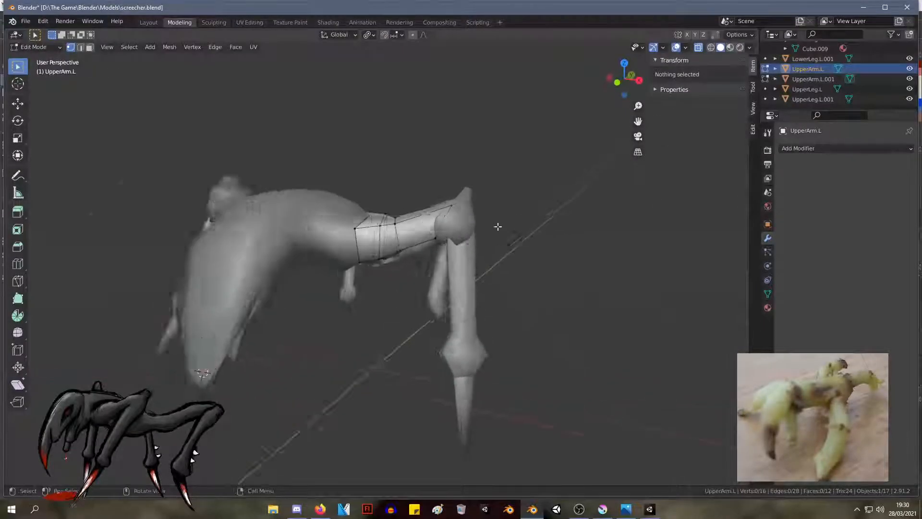
{"action": "left_click", "coordinate": [476, 157]}
{"action": "key", "text": "g"}
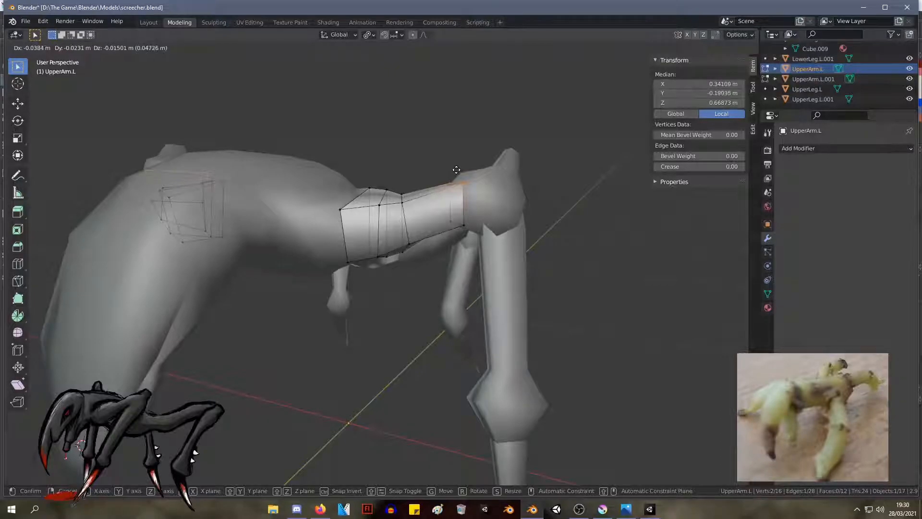
{"action": "left_click", "coordinate": [456, 170]}
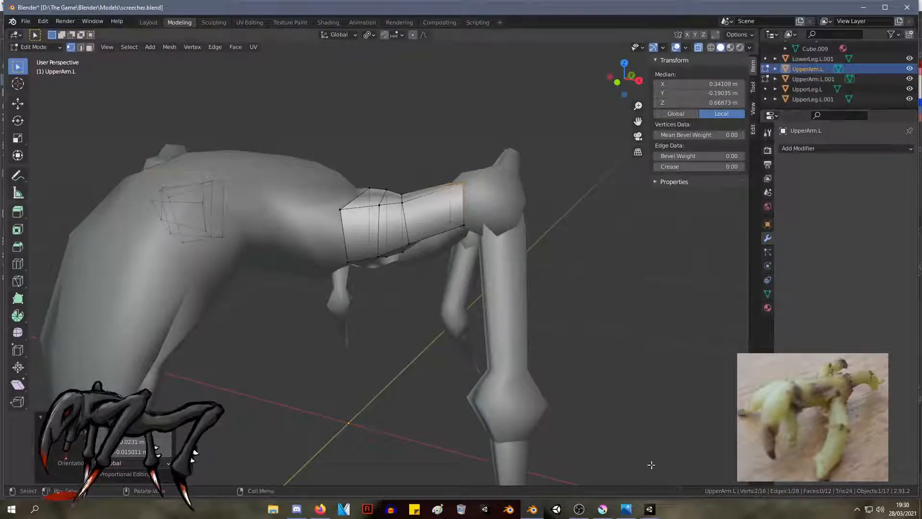
{"action": "left_click", "coordinate": [299, 509]}
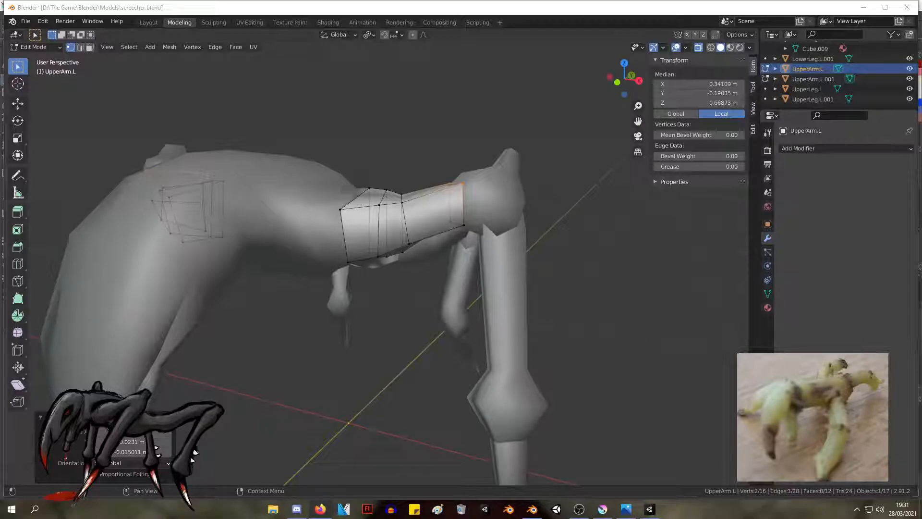
Step: Move the two rear vertices at UpperArm.L's elbow end to fit the elbow joint
{"action": "scroll", "coordinate": [476, 206], "scroll_direction": "down", "scroll_amount": 3}
{"action": "middle_click_drag", "start_coordinate": [476, 205], "coordinate": [402, 225]}
{"action": "scroll", "coordinate": [499, 216], "scroll_direction": "up", "scroll_amount": 4}
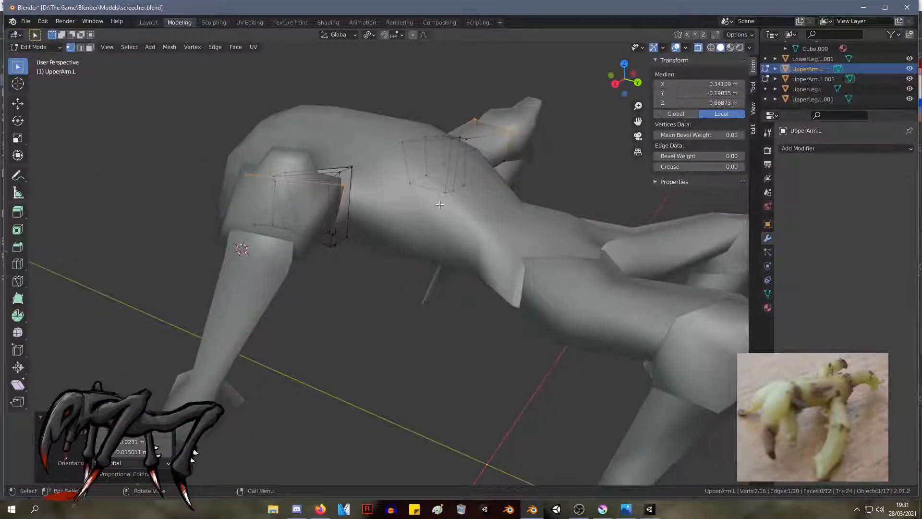
{"action": "middle_click_drag", "start_coordinate": [322, 169], "coordinate": [322, 198]}
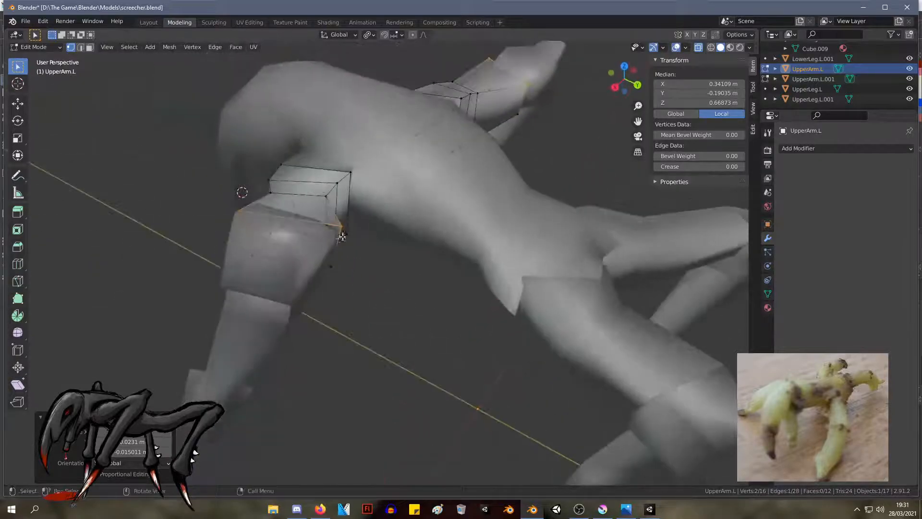
{"action": "left_click", "coordinate": [341, 232]}
{"action": "left_click", "coordinate": [330, 267], "text": "shift"}
{"action": "key", "text": "g"}
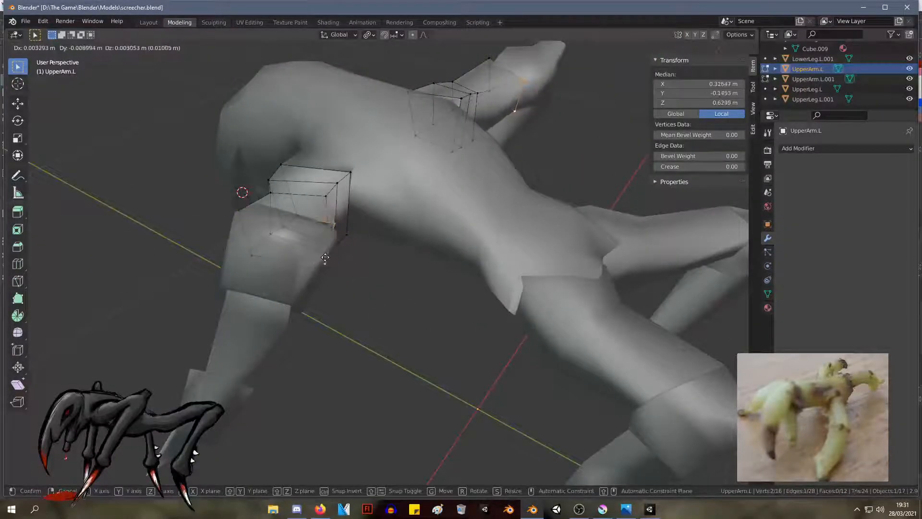
{"action": "left_click", "coordinate": [331, 262]}
Step: Pull in the front upper vertex at UpperArm.L's elbow end and adjust the arm end's outline from the front
{"action": "left_click", "coordinate": [234, 216]}
{"action": "key", "text": "g"}
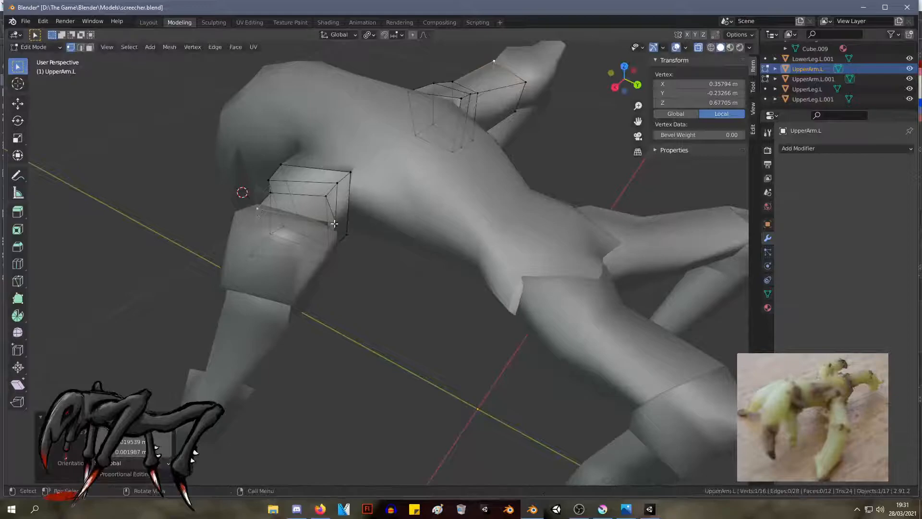
{"action": "left_click", "coordinate": [315, 221]}
{"action": "middle_click_drag", "start_coordinate": [315, 221], "coordinate": [469, 209]}
{"action": "key", "text": "g"}
{"action": "left_click", "coordinate": [466, 201]}
{"action": "left_click", "coordinate": [457, 155]}
{"action": "key", "text": "g"}
{"action": "left_click", "coordinate": [455, 160]}
Step: Reposition the remaining vertices at UpperArm.L's elbow end from the rear and front to even out its rim
{"action": "middle_click_drag", "start_coordinate": [455, 161], "coordinate": [343, 154]}
{"action": "left_click", "coordinate": [327, 193]}
{"action": "key", "text": "g"}
{"action": "left_click", "coordinate": [312, 196]}
{"action": "middle_click_drag", "start_coordinate": [312, 196], "coordinate": [465, 222]}
{"action": "left_click", "coordinate": [475, 237]}
{"action": "key", "text": "g"}
{"action": "left_click", "coordinate": [511, 250]}
{"action": "left_click", "coordinate": [331, 228]}
{"action": "key", "text": "g"}
{"action": "left_click", "coordinate": [323, 227]}
Step: Select the four rim vertices at UpperArm.L's elbow end
{"action": "left_click_drag", "start_coordinate": [492, 266], "coordinate": [433, 155]}
{"action": "middle_click_drag", "start_coordinate": [433, 155], "coordinate": [517, 239]}
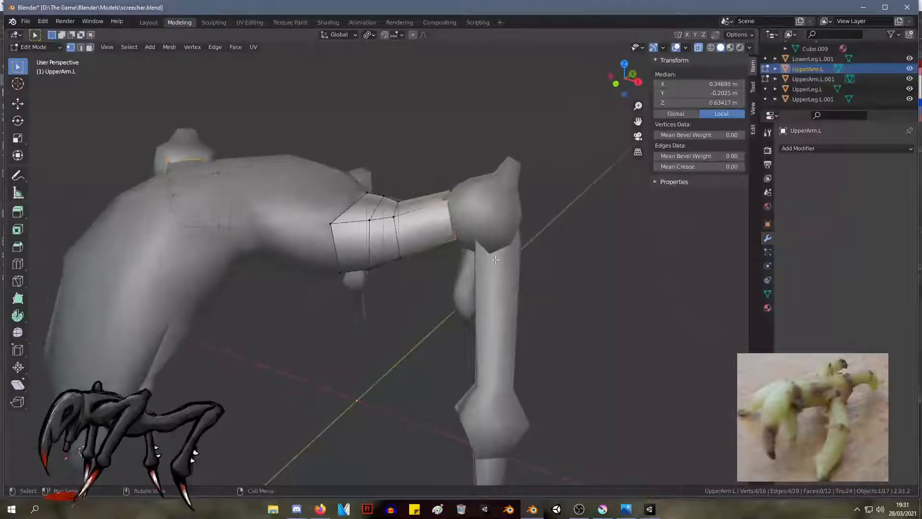
Step: Extrude the elbow-side end loop of UpperArm.L into the elbow joint, scale it to 0.47 and nudge it into place
{"action": "key", "text": "e"}
{"action": "left_click", "coordinate": [531, 255]}
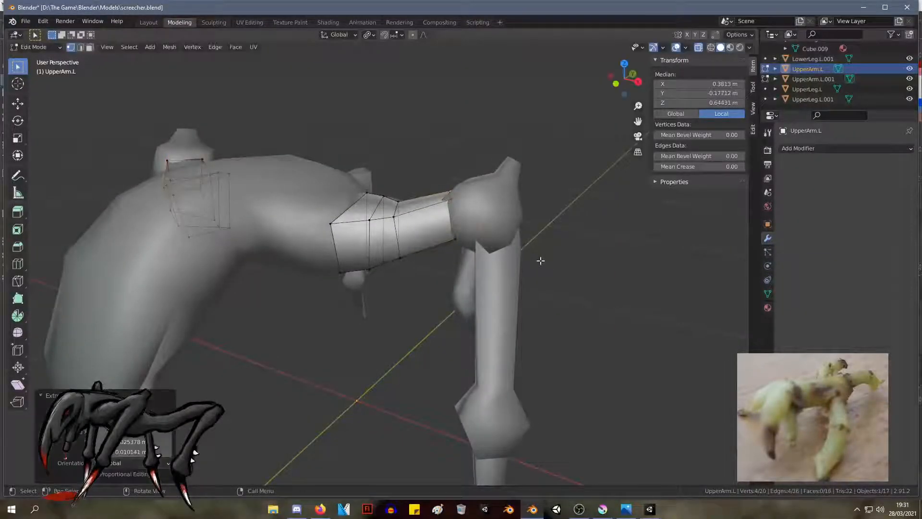
{"action": "key", "text": "s"}
{"action": "left_click", "coordinate": [505, 250]}
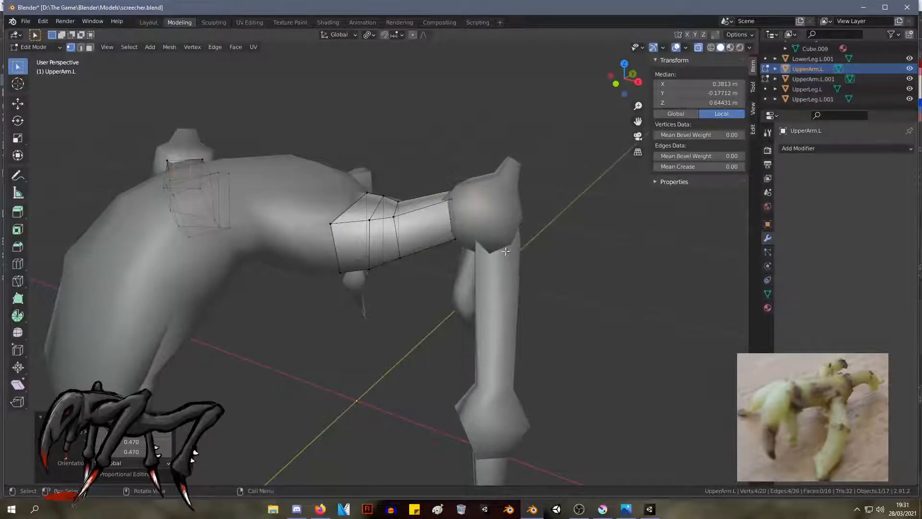
{"action": "key", "text": "g"}
{"action": "left_click", "coordinate": [502, 254]}
{"action": "middle_click_drag", "start_coordinate": [539, 247], "coordinate": [564, 259]}
{"action": "key", "text": "Tab"}
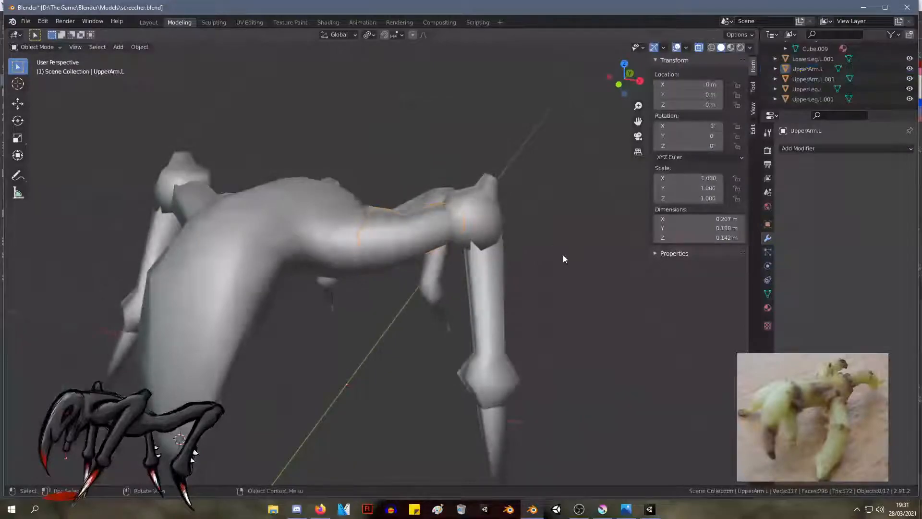
Step: Extrude the body-side end loop of UpperArm.L about 0.056 m into the shoulder
{"action": "left_click", "coordinate": [404, 244]}
{"action": "key", "text": "Tab"}
{"action": "middle_click_drag", "start_coordinate": [404, 244], "coordinate": [422, 260]}
{"action": "left_click_drag", "start_coordinate": [406, 295], "coordinate": [390, 284]}
{"action": "left_click_drag", "start_coordinate": [370, 212], "coordinate": [398, 356]}
{"action": "key", "text": "e"}
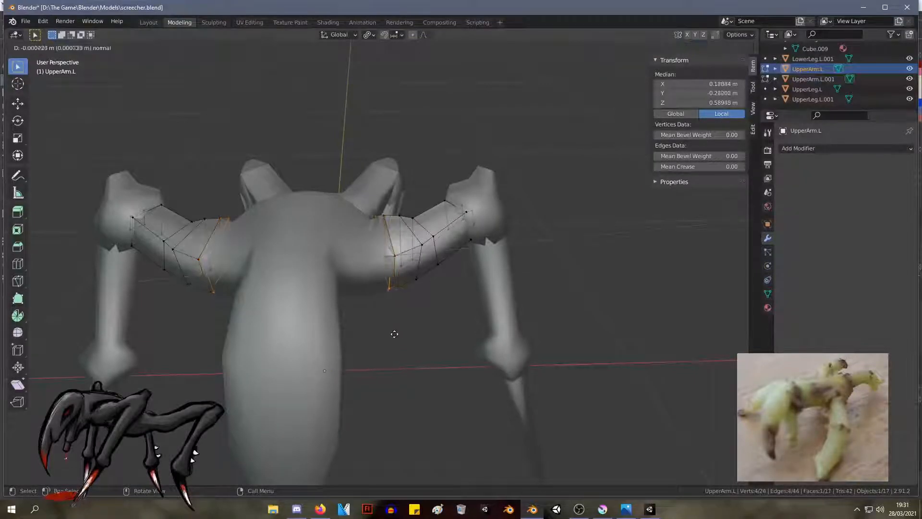
{"action": "left_click", "coordinate": [377, 331]}
Step: Shrink the extruded shoulder end of the upper arm in two passes and shift it deeper into the body
{"action": "key", "text": "s"}
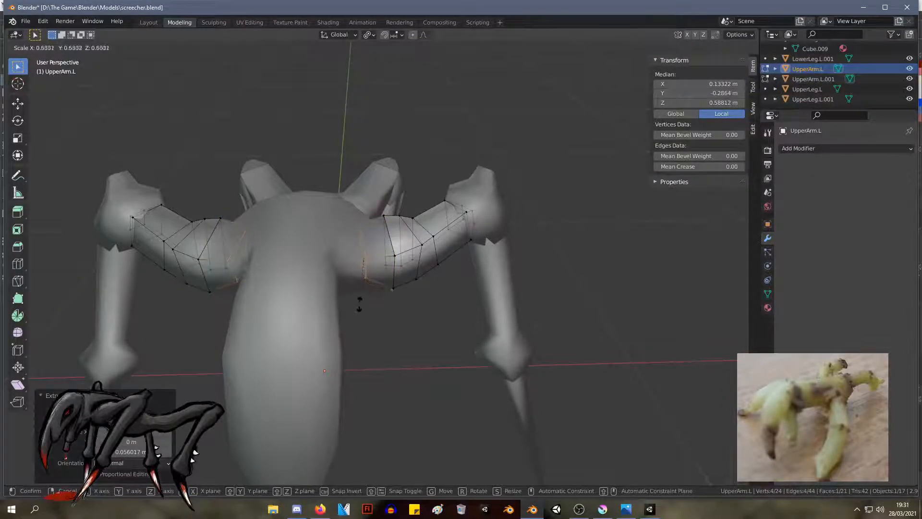
{"action": "left_click", "coordinate": [356, 295]}
{"action": "key", "text": "g"}
{"action": "left_click", "coordinate": [353, 297]}
{"action": "key", "text": "s"}
{"action": "left_click", "coordinate": [357, 284]}
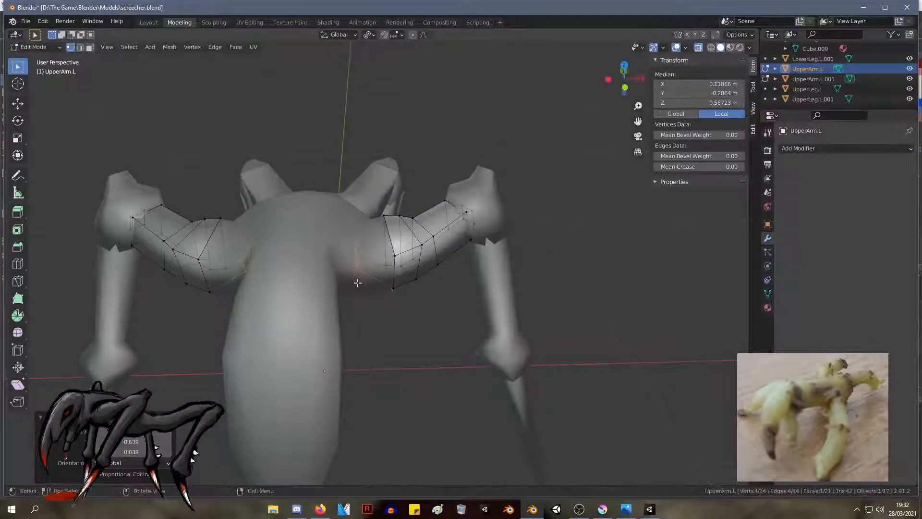
Step: Add an edge loop around the upper arm's shoulder extension and scale it to round off the joint
{"action": "key", "text": "ctrl+r"}
{"action": "left_click", "coordinate": [385, 268]}
{"action": "left_click", "coordinate": [383, 266]}
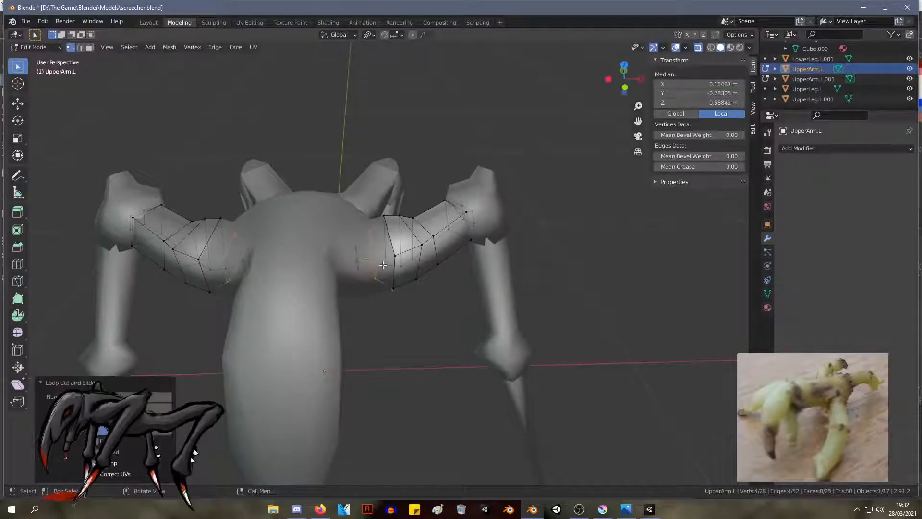
{"action": "key", "text": "s"}
{"action": "left_click", "coordinate": [393, 272]}
{"action": "middle_click_drag", "start_coordinate": [394, 271], "coordinate": [336, 271]}
{"action": "key", "text": "Tab"}
Step: Apply the Mirror modifier on the Body object
{"action": "key", "text": "a"}
{"action": "left_click", "coordinate": [347, 215]}
{"action": "key", "text": "Tab"}
{"action": "key", "text": "Tab"}
{"action": "key", "text": "Tab"}
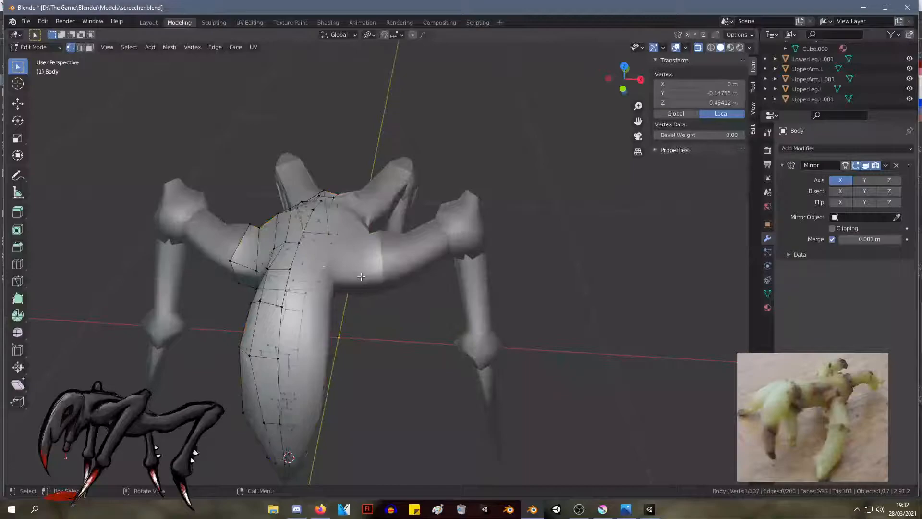
{"action": "key", "text": "Tab"}
{"action": "left_click", "coordinate": [886, 166]}
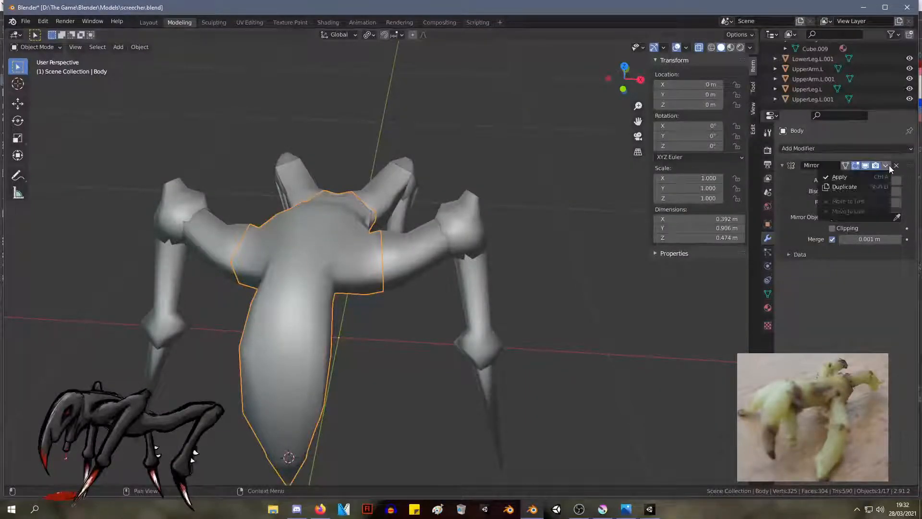
{"action": "left_click", "coordinate": [854, 178]}
Step: Delete the outermost four vertices of the body's shoulder stub on the positive X side
{"action": "key", "text": "Tab"}
{"action": "middle_click_drag", "start_coordinate": [414, 281], "coordinate": [432, 247]}
{"action": "left_click", "coordinate": [384, 215], "text": "alt"}
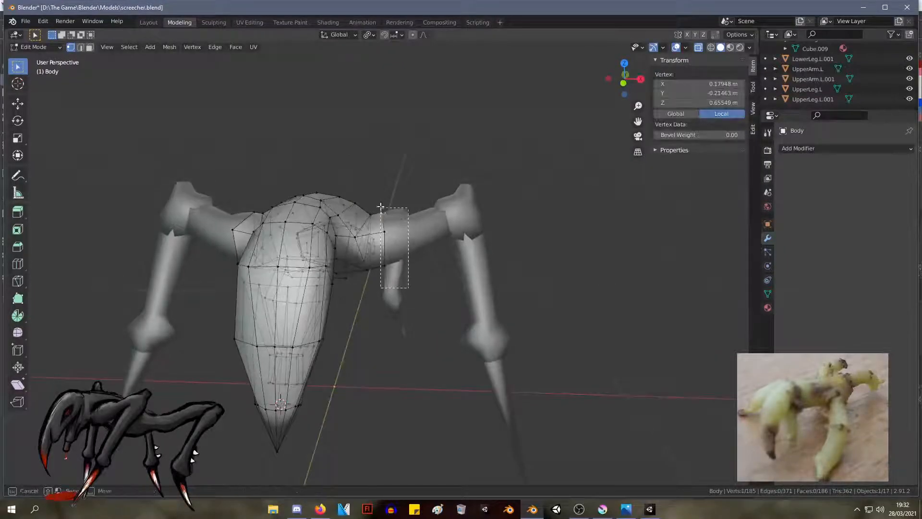
{"action": "key", "text": "x"}
{"action": "left_click", "coordinate": [384, 217]}
{"action": "middle_click_drag", "start_coordinate": [384, 217], "coordinate": [353, 229]}
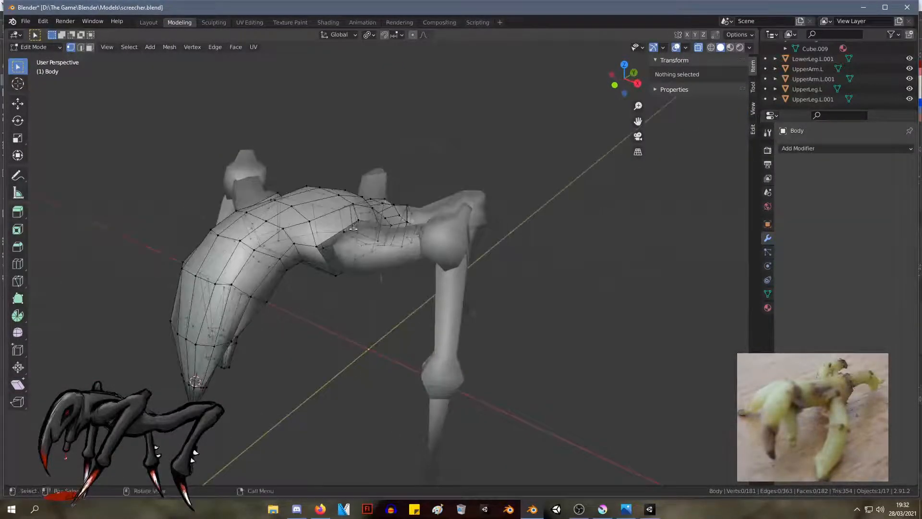
Step: Fill the body's open shoulder edge loop with a face, then move and scale that face to fit the upper arm
{"action": "left_click", "coordinate": [357, 223]}
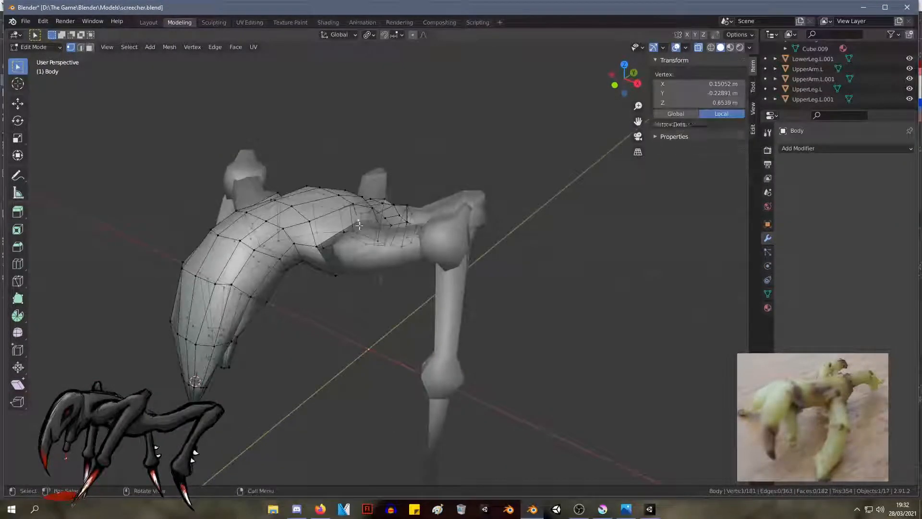
{"action": "left_click", "coordinate": [318, 247], "text": "shift"}
{"action": "middle_click_drag", "start_coordinate": [354, 270], "coordinate": [435, 230]}
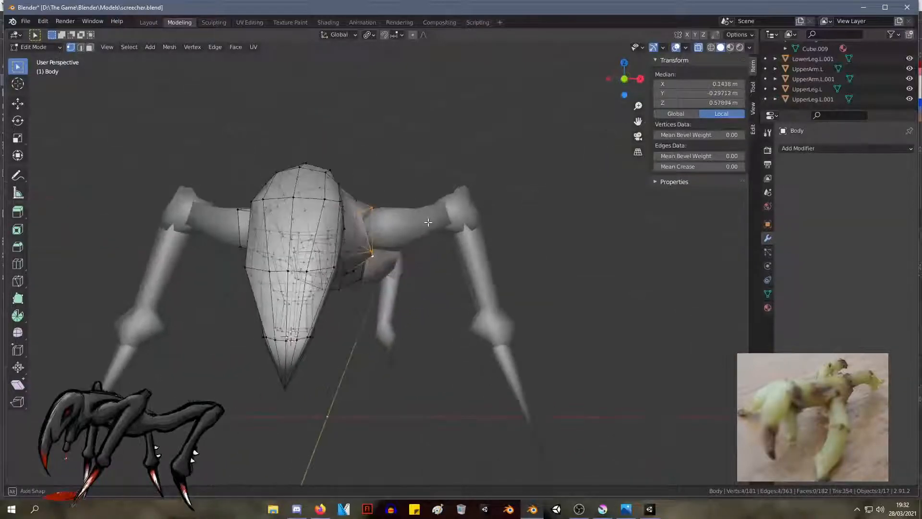
{"action": "scroll", "coordinate": [437, 227], "scroll_direction": "up", "scroll_amount": 3}
{"action": "middle_click_drag", "start_coordinate": [438, 198], "coordinate": [412, 185]}
{"action": "key", "text": "f"}
{"action": "key", "text": "g"}
{"action": "left_click", "coordinate": [447, 196]}
{"action": "key", "text": "s"}
{"action": "left_click", "coordinate": [402, 206]}
Step: Extrude the shoulder face about 0.032 m into the upper arm, then shrink and reposition the new end
{"action": "key", "text": "e"}
{"action": "left_click", "coordinate": [411, 184]}
{"action": "key", "text": "s"}
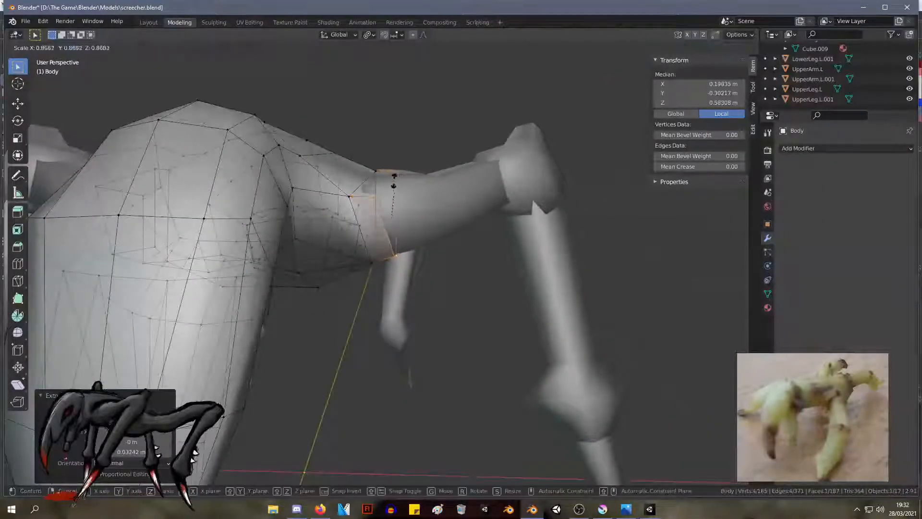
{"action": "left_click", "coordinate": [387, 195]}
{"action": "middle_click_drag", "start_coordinate": [387, 195], "coordinate": [396, 203]}
{"action": "key", "text": "g"}
{"action": "left_click", "coordinate": [396, 203]}
Step: Nudge individual vertices around the body's shoulder extension so that it fits inside the upper arm
{"action": "left_click", "coordinate": [273, 195]}
{"action": "key", "text": "g"}
{"action": "left_click", "coordinate": [278, 193]}
{"action": "left_click", "coordinate": [322, 189]}
{"action": "key", "text": "g"}
{"action": "left_click", "coordinate": [316, 193]}
{"action": "left_click", "coordinate": [311, 236]}
{"action": "key", "text": "g"}
{"action": "left_click", "coordinate": [312, 231]}
{"action": "left_click", "coordinate": [289, 235]}
{"action": "key", "text": "g"}
{"action": "left_click", "coordinate": [285, 231]}
{"action": "left_click", "coordinate": [289, 234]}
{"action": "key", "text": "g"}
{"action": "left_click", "coordinate": [284, 233]}
{"action": "middle_click_drag", "start_coordinate": [284, 233], "coordinate": [349, 224]}
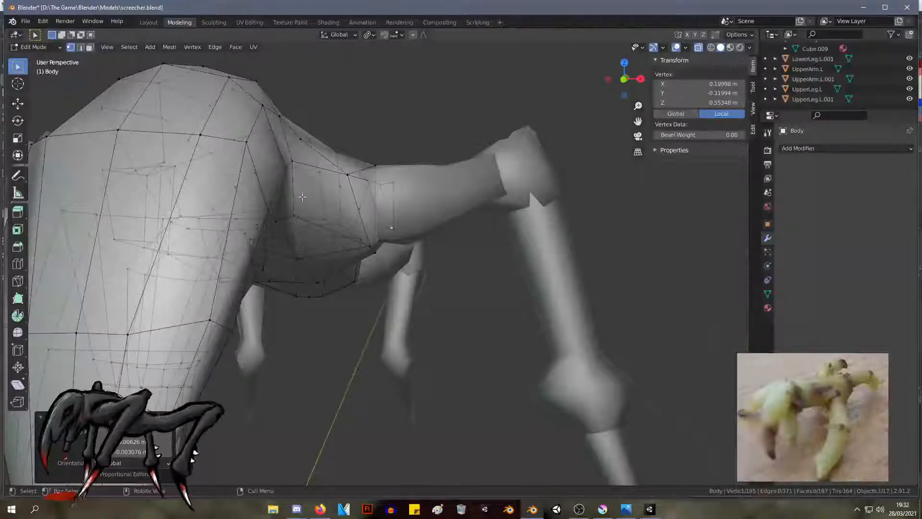
{"action": "left_click", "coordinate": [350, 70]}
{"action": "key", "text": "Tab"}
Step: Delete the unedited negative X half of the body mesh in front view
{"action": "scroll", "coordinate": [420, 63], "scroll_direction": "down", "scroll_amount": 4}
{"action": "middle_click_drag", "start_coordinate": [413, 91], "coordinate": [309, 148]}
{"action": "key", "text": "Tab"}
{"action": "key", "text": "KP_1"}
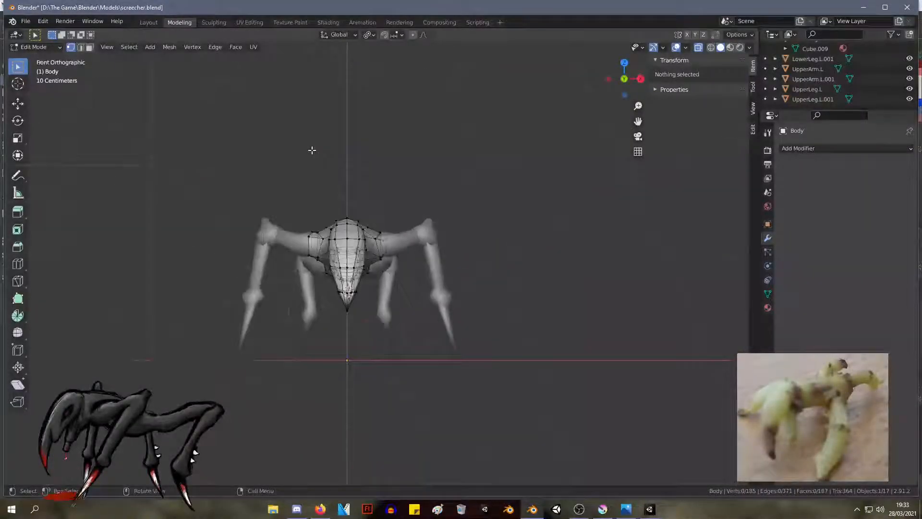
{"action": "left_click_drag", "start_coordinate": [208, 162], "coordinate": [345, 408]}
{"action": "key", "text": "x"}
{"action": "left_click", "coordinate": [326, 330]}
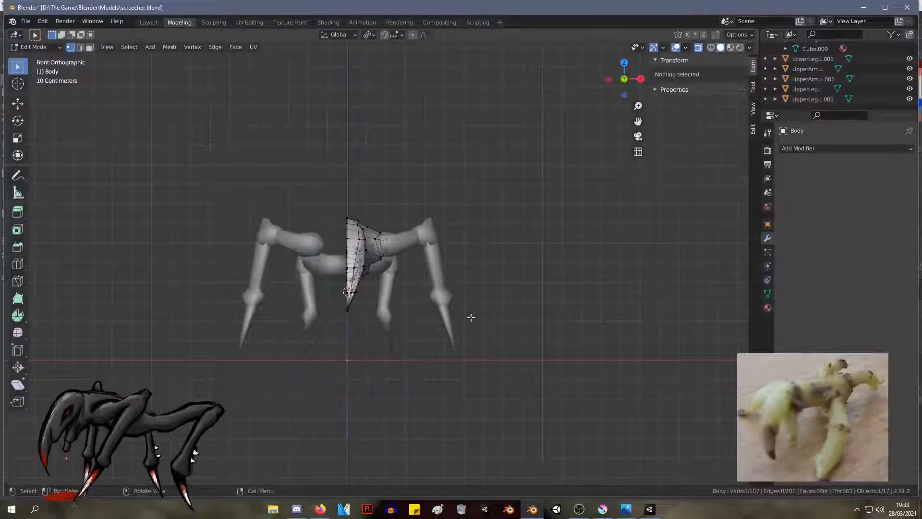
Step: Add a Mirror modifier on the X axis to the Body and apply it
{"action": "key", "text": "Tab"}
{"action": "left_click", "coordinate": [863, 148]}
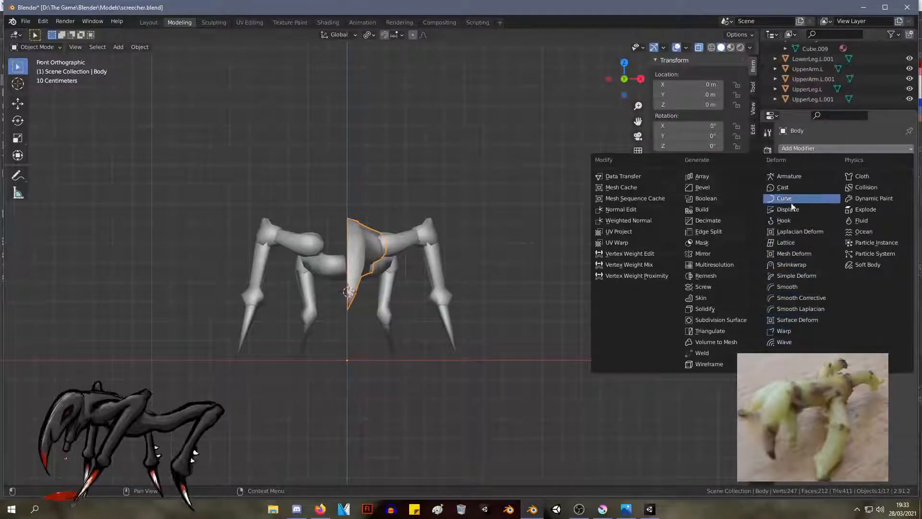
{"action": "left_click", "coordinate": [713, 254]}
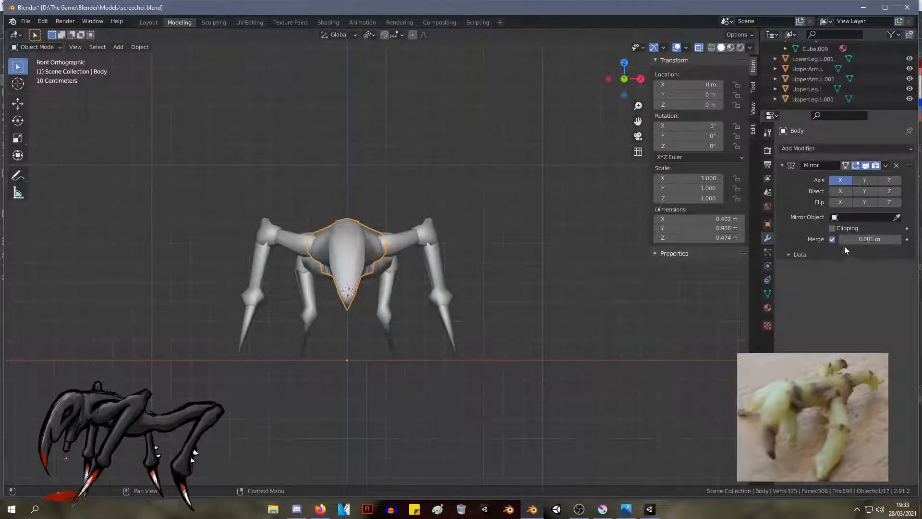
{"action": "left_click", "coordinate": [886, 165]}
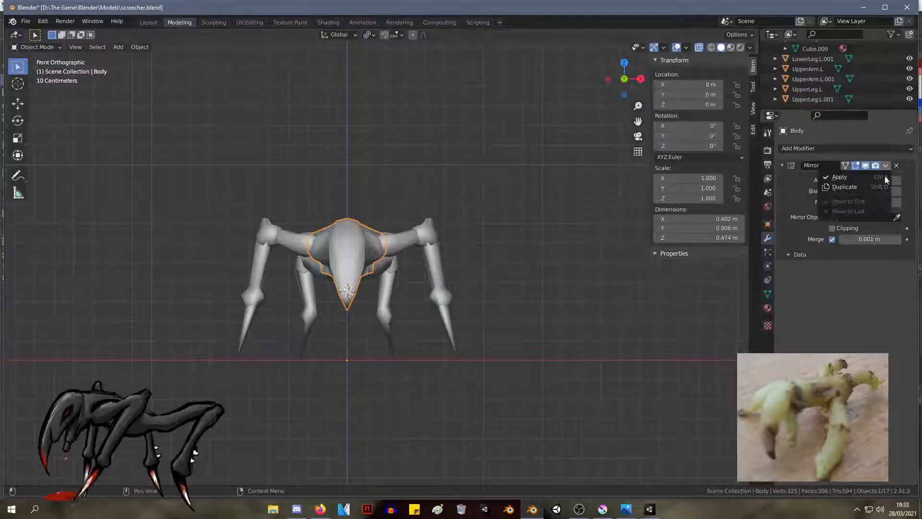
{"action": "left_click", "coordinate": [859, 177]}
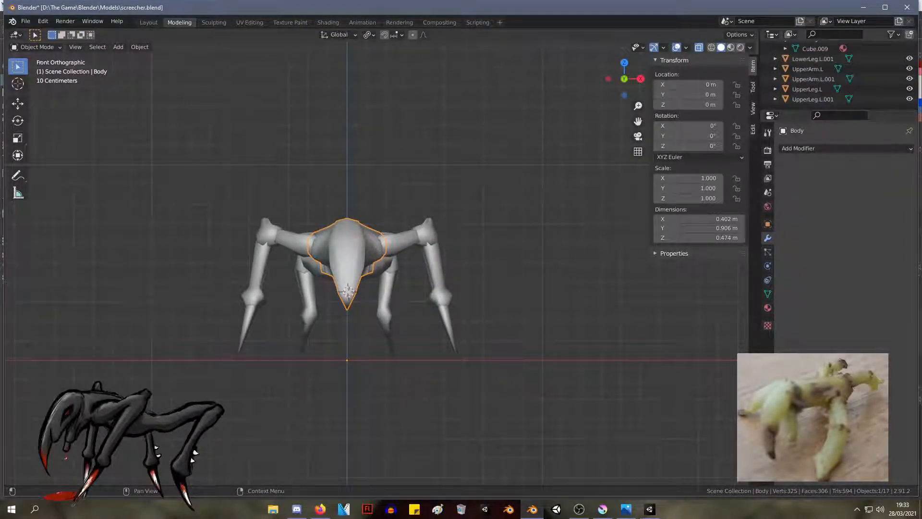
Step: Adjust individual vertices at the knee end of UpperLeg.L
{"action": "middle_click_drag", "start_coordinate": [480, 249], "coordinate": [191, 207]}
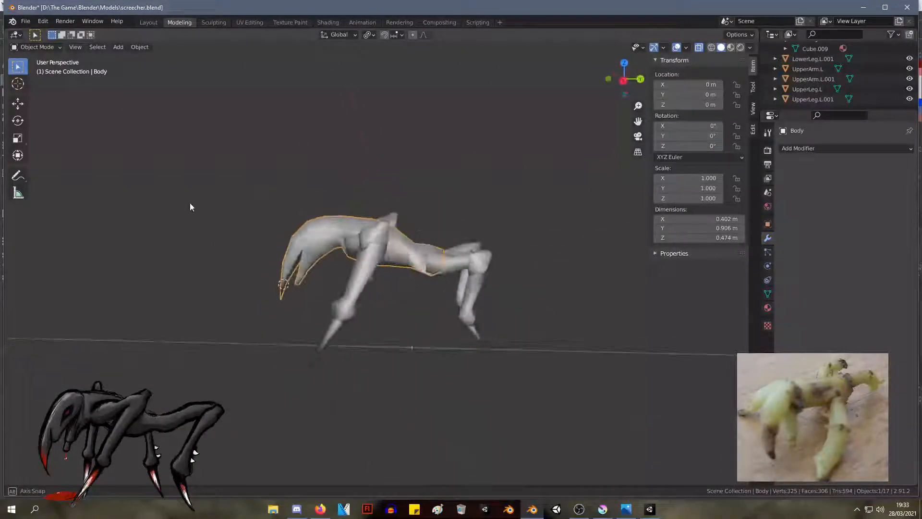
{"action": "scroll", "coordinate": [475, 281], "scroll_direction": "up", "scroll_amount": 3}
{"action": "left_click", "coordinate": [468, 261]}
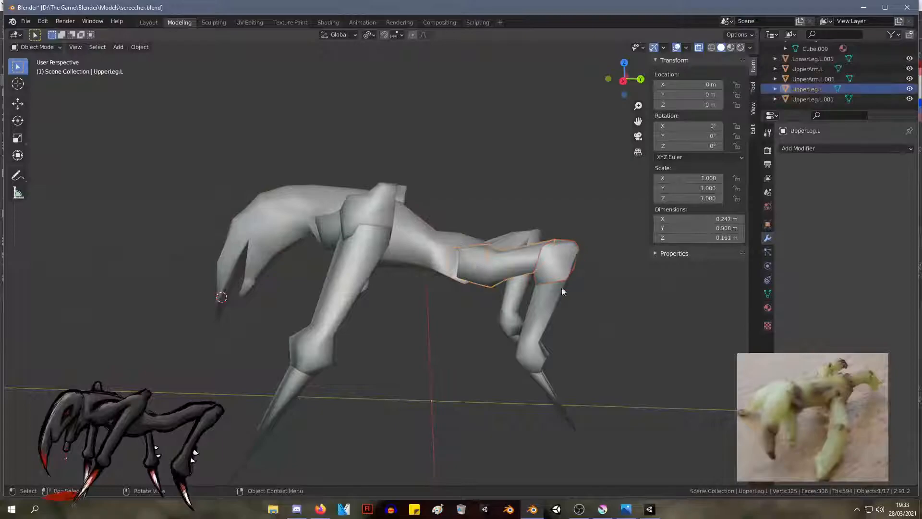
{"action": "key", "text": "Tab"}
{"action": "middle_click_drag", "start_coordinate": [552, 287], "coordinate": [518, 373]}
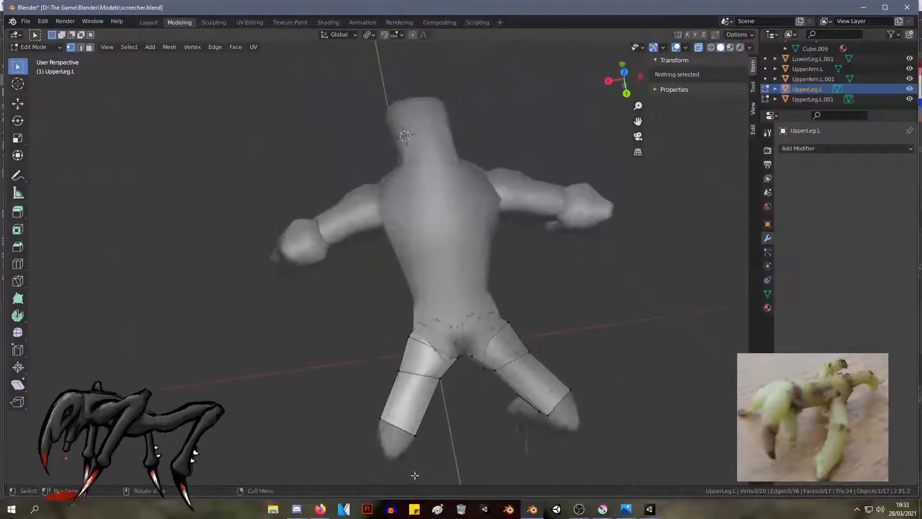
{"action": "left_click", "coordinate": [413, 436]}
{"action": "left_click", "coordinate": [387, 414], "text": "shift"}
{"action": "key", "text": "g"}
{"action": "left_click", "coordinate": [387, 420]}
{"action": "left_click", "coordinate": [413, 429]}
{"action": "key", "text": "g"}
{"action": "left_click", "coordinate": [401, 428]}
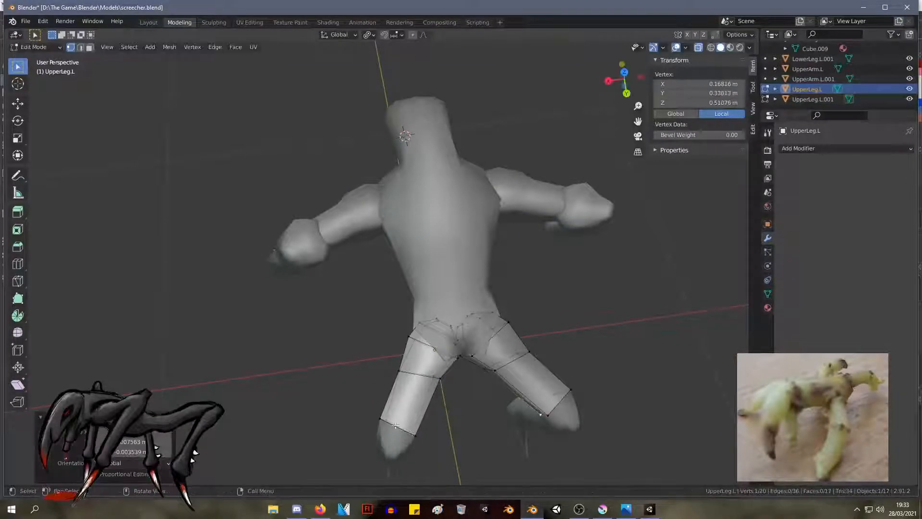
Step: Extrude the upper leg's knee-end loop into the knee joint and scale the new end to 0.47
{"action": "left_click", "coordinate": [382, 420], "text": "alt"}
{"action": "middle_click_drag", "start_coordinate": [382, 421], "coordinate": [608, 360]}
{"action": "key", "text": "e"}
{"action": "key", "text": "Escape"}
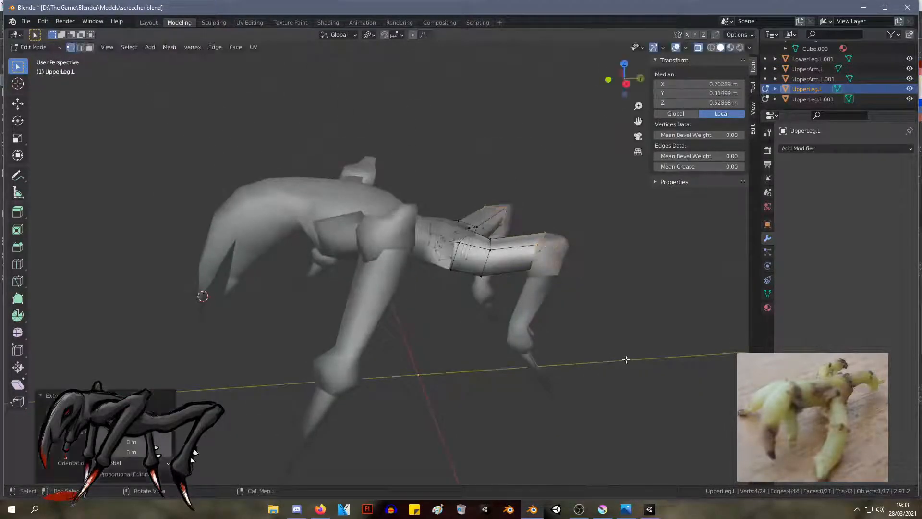
{"action": "key", "text": "s"}
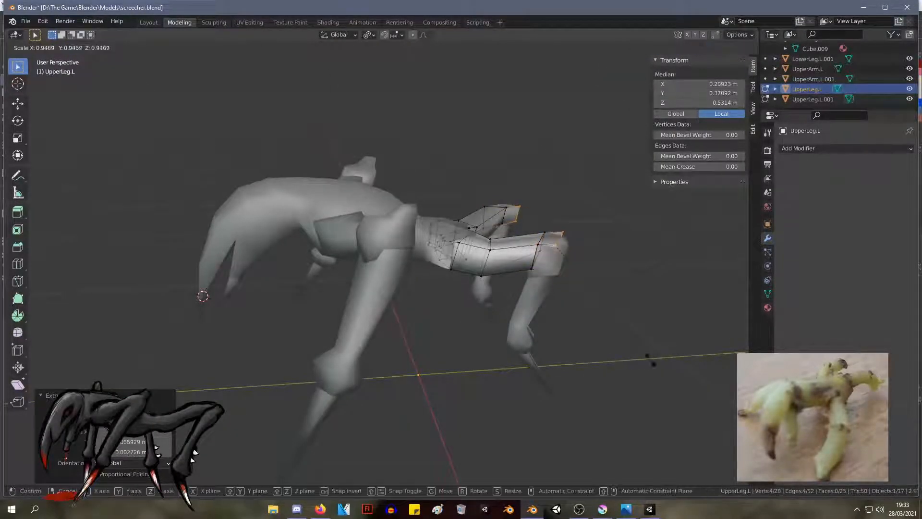
{"action": "left_click", "coordinate": [555, 319]}
Step: Reposition the extruded knee end inside the joint and scale it by a further 0.739
{"action": "key", "text": "g"}
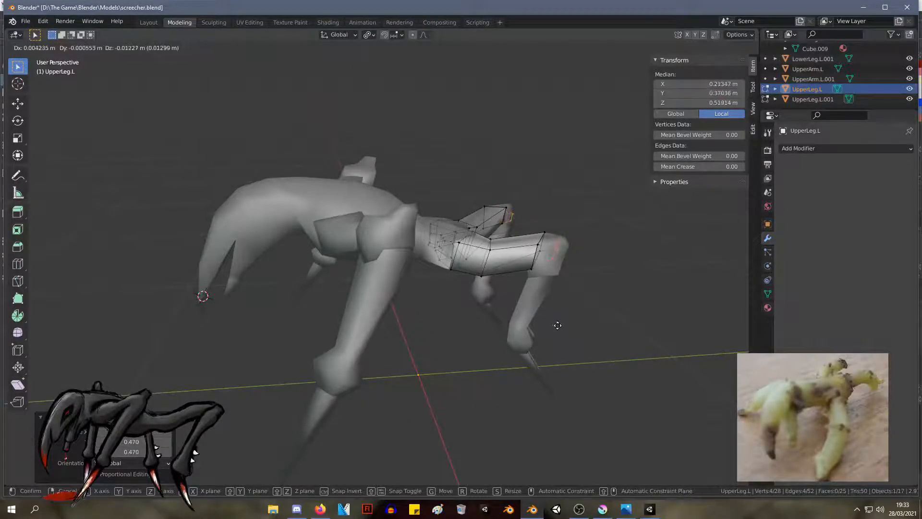
{"action": "left_click", "coordinate": [554, 325]}
{"action": "key", "text": "s"}
{"action": "left_click", "coordinate": [557, 284]}
{"action": "key", "text": "g"}
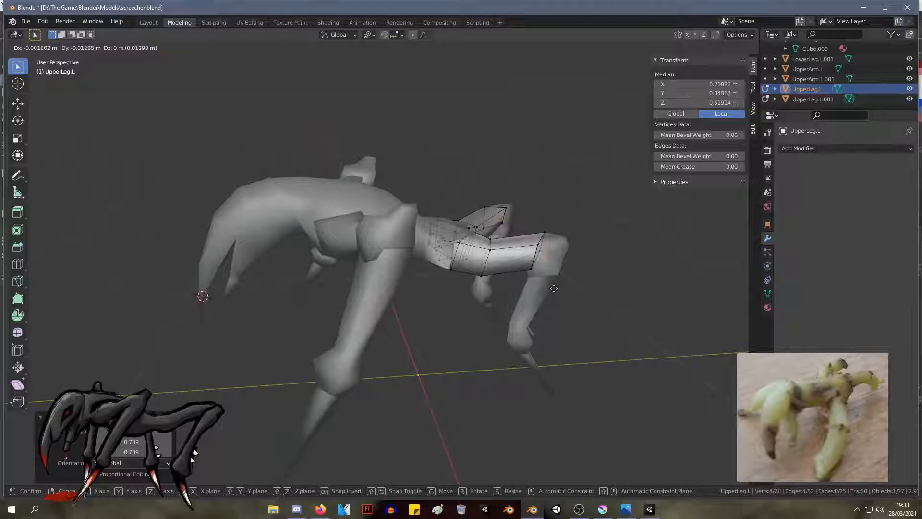
{"action": "left_click", "coordinate": [557, 287]}
Step: Insert an edge loop in the upper leg's knee extension and scale it up to round the joint
{"action": "key", "text": "g"}
{"action": "key", "text": "g"}
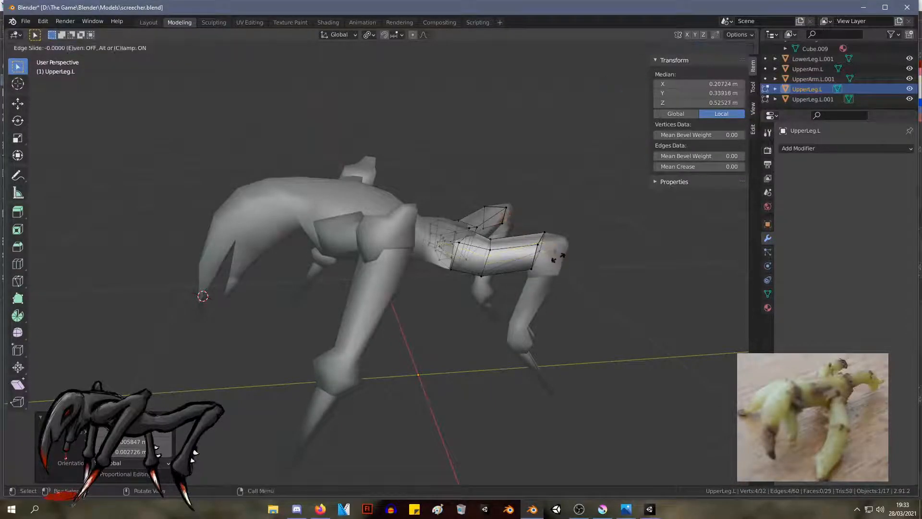
{"action": "left_click", "coordinate": [557, 258]}
{"action": "key", "text": "s"}
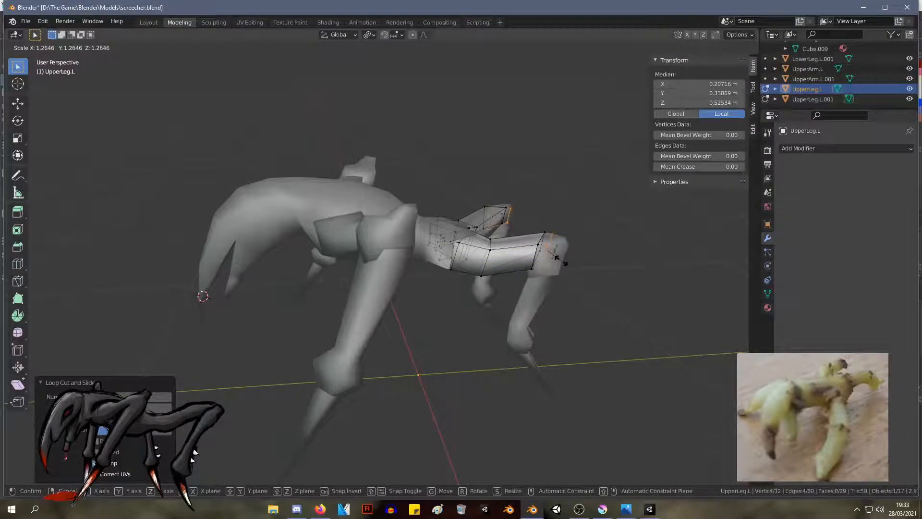
{"action": "left_click", "coordinate": [556, 258]}
Step: Shrink the knee extension's end loop and shift the extension's two loops together within the knee joint
{"action": "key", "text": "s"}
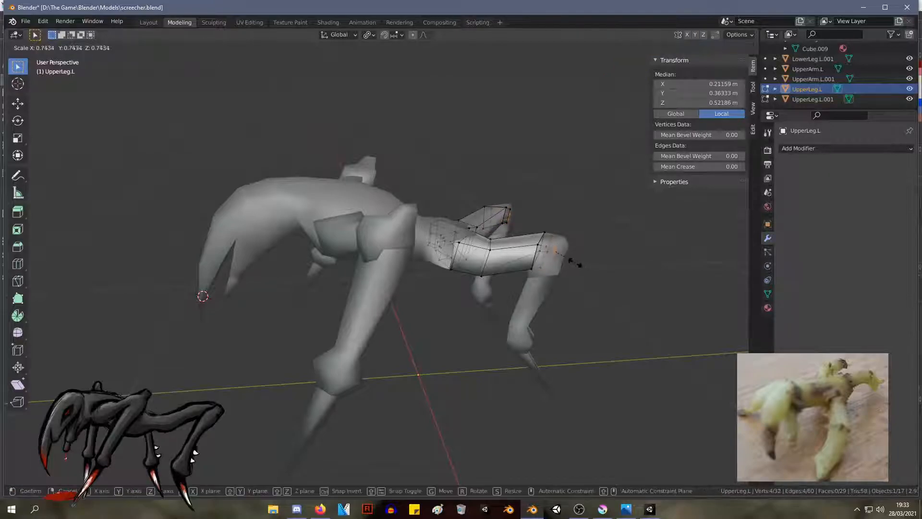
{"action": "left_click", "coordinate": [551, 260]}
{"action": "left_click_drag", "start_coordinate": [542, 243], "coordinate": [557, 280], "text": "shift"}
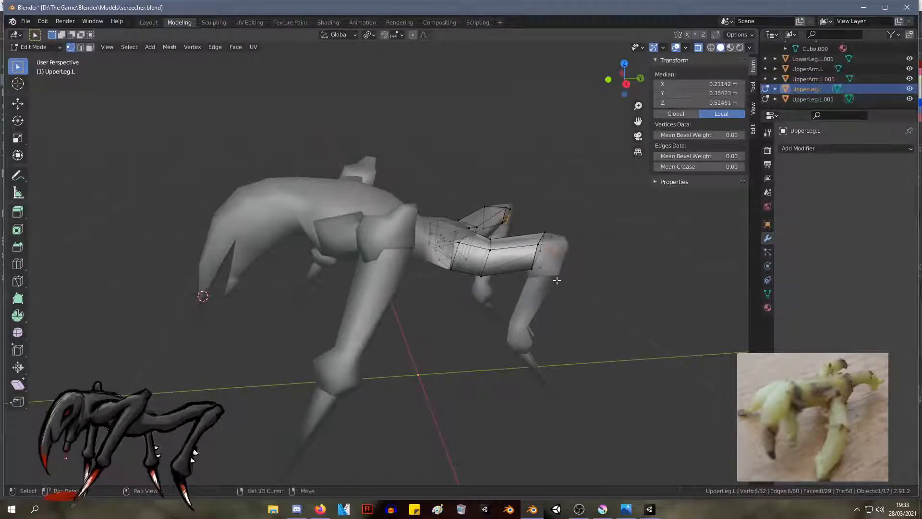
{"action": "left_click_drag", "start_coordinate": [553, 232], "coordinate": [550, 229], "text": "shift"}
{"action": "key", "text": "g"}
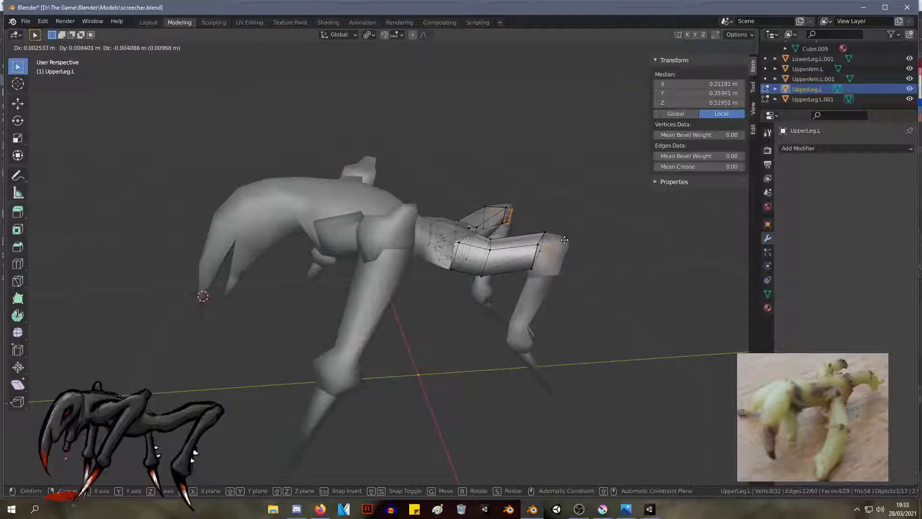
{"action": "left_click", "coordinate": [564, 239]}
{"action": "key", "text": "s"}
{"action": "key", "text": "g"}
{"action": "left_click", "coordinate": [560, 238]}
{"action": "middle_click_drag", "start_coordinate": [559, 238], "coordinate": [474, 229]}
{"action": "key", "text": "g"}
{"action": "left_click", "coordinate": [476, 230]}
Step: Select four vertices of the upper leg's knee extension and move them slightly within the joint
{"action": "left_click", "coordinate": [451, 279]}
{"action": "left_click", "coordinate": [455, 261], "text": "shift"}
{"action": "left_click", "coordinate": [441, 264], "text": "shift"}
{"action": "left_click", "coordinate": [438, 279], "text": "shift"}
{"action": "key", "text": "g"}
{"action": "left_click", "coordinate": [441, 279]}
Step: Reselect a four-vertex group on the knee extension and reposition it to fit the joint from another angle
{"action": "left_click", "coordinate": [448, 273]}
{"action": "left_click", "coordinate": [438, 272], "text": "shift"}
{"action": "left_click", "coordinate": [439, 281], "text": "shift"}
{"action": "left_click", "coordinate": [448, 280], "text": "shift"}
{"action": "middle_click_drag", "start_coordinate": [481, 284], "coordinate": [587, 340]}
{"action": "key", "text": "g"}
{"action": "left_click", "coordinate": [497, 294]}
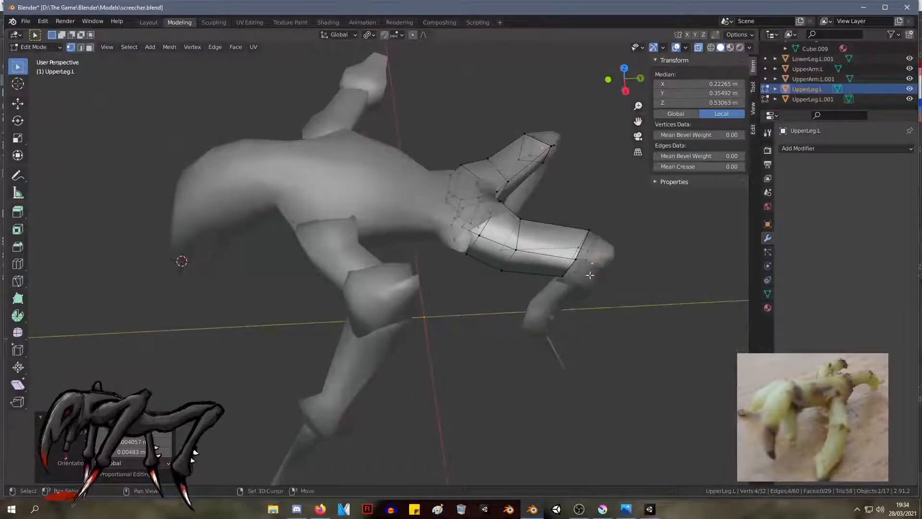
Step: Select four vertices of the upper leg's knee extension, move them slightly to fit the joint, and leave mesh editing
{"action": "left_click", "coordinate": [583, 283], "text": "shift"}
{"action": "left_click", "coordinate": [579, 272], "text": "shift"}
{"action": "left_click", "coordinate": [591, 252], "text": "shift"}
{"action": "left_click", "coordinate": [597, 240], "text": "shift"}
{"action": "key", "text": "g"}
{"action": "left_click", "coordinate": [607, 247]}
{"action": "middle_click_drag", "start_coordinate": [607, 247], "coordinate": [581, 301]}
{"action": "key", "text": "Tab"}
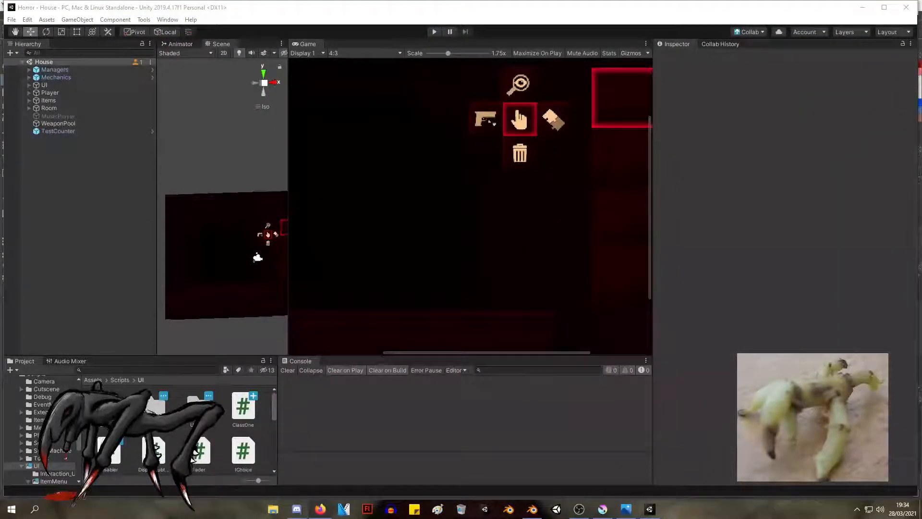
Step: Switch to Unity, run the House scene, set the game view scale to 1x, and widen the game view
{"action": "left_click", "coordinate": [431, 31]}
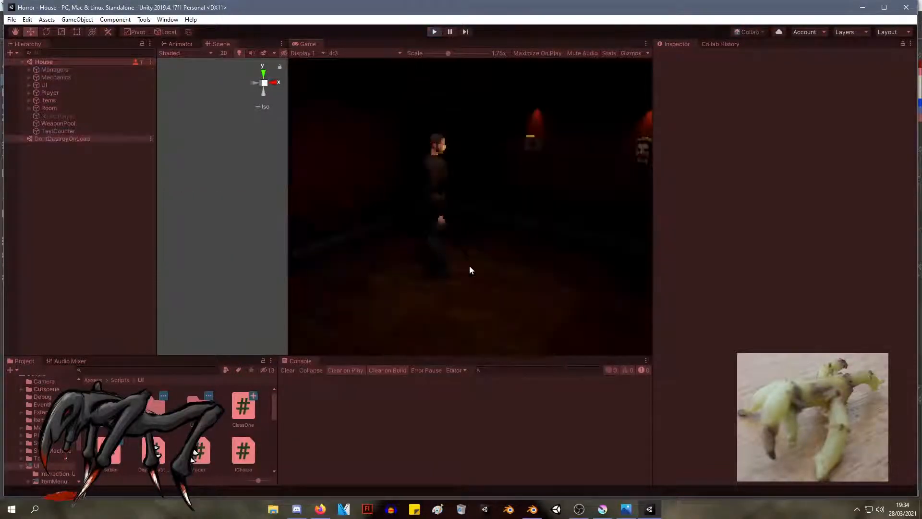
{"action": "left_click_drag", "start_coordinate": [448, 52], "coordinate": [420, 54]}
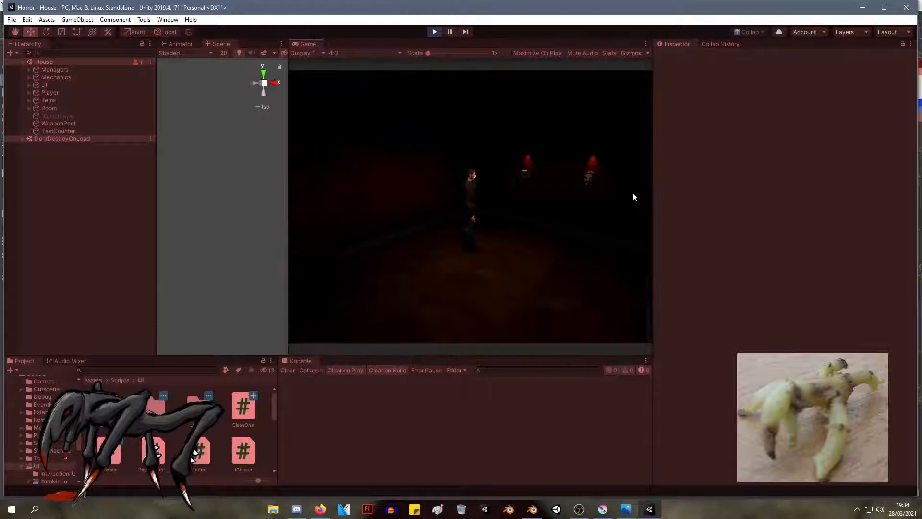
{"action": "left_click_drag", "start_coordinate": [654, 187], "coordinate": [770, 183]}
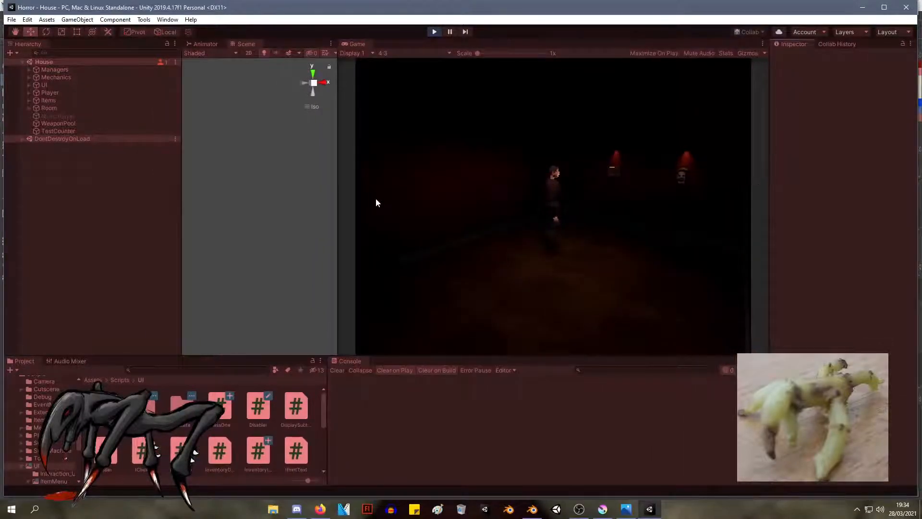
{"action": "left_click_drag", "start_coordinate": [338, 200], "coordinate": [259, 205]}
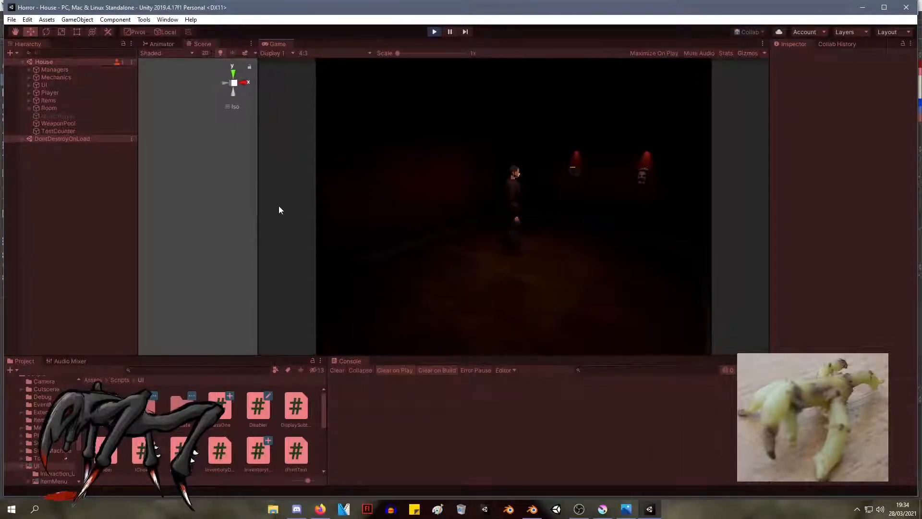
Step: Open the in-game inventory, move the selection through its empty slots in all directions, and close it again
{"action": "key", "text": "Tab"}
{"action": "key", "text": "a"}
{"action": "key", "text": "s"}
{"action": "key", "text": "s"}
{"action": "key", "text": "s"}
{"action": "key", "text": "w"}
{"action": "key", "text": "w"}
{"action": "key", "text": "w"}
{"action": "key", "text": "d"}
{"action": "key", "text": "s"}
{"action": "key", "text": "s"}
{"action": "key", "text": "s"}
{"action": "key", "text": "a"}
{"action": "key", "text": "w"}
{"action": "key", "text": "Tab"}
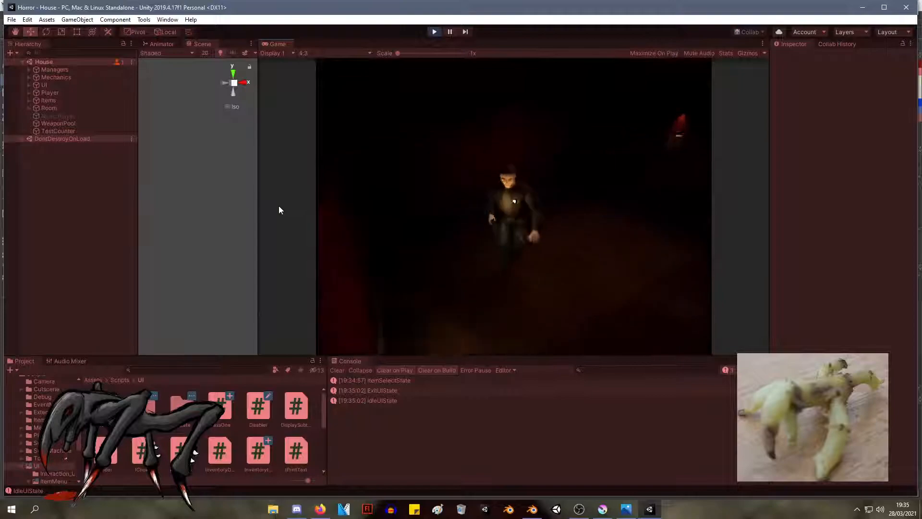
Step: Walk and turn the player character around the dark room to check the movement and lighting
{"action": "key", "text": "a"}
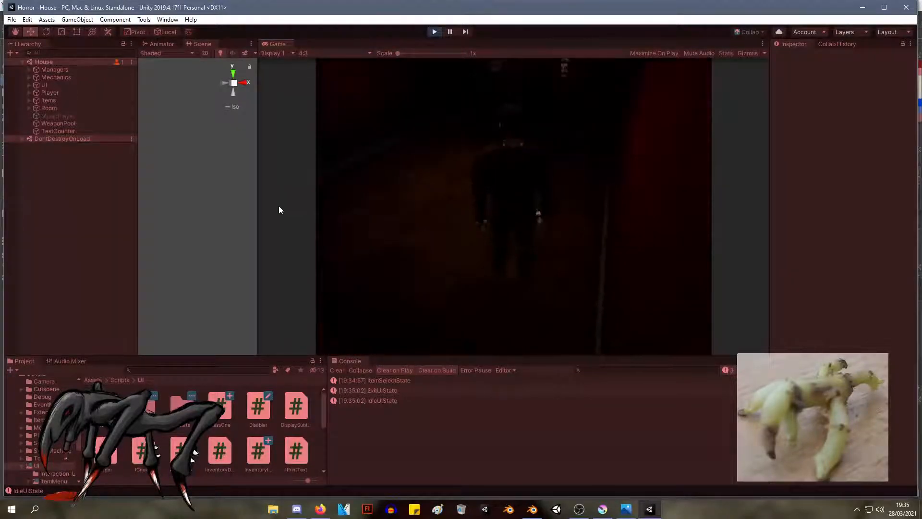
{"action": "key", "text": "d"}
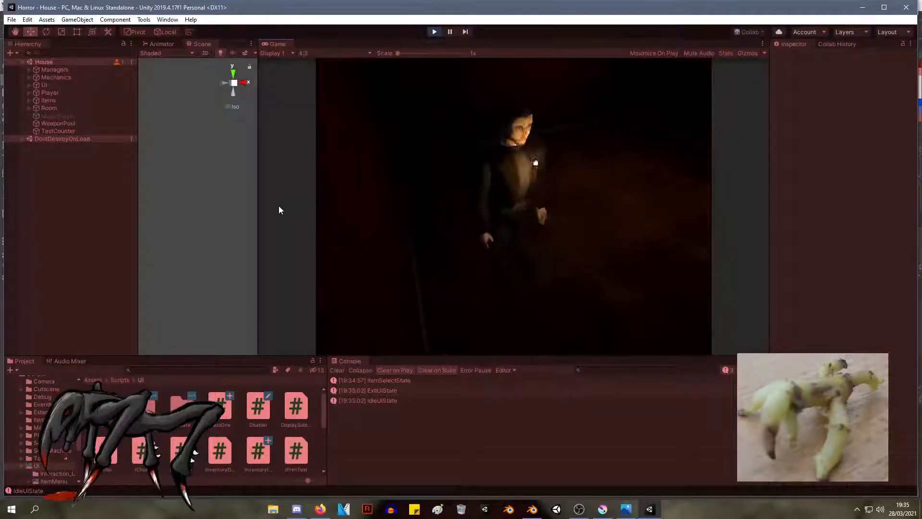
{"action": "key", "text": "d"}
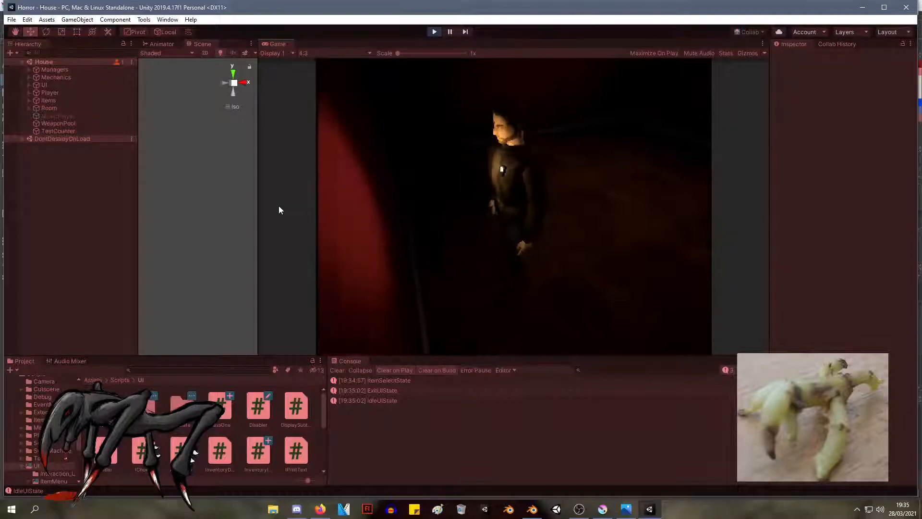
{"action": "key", "text": "w"}
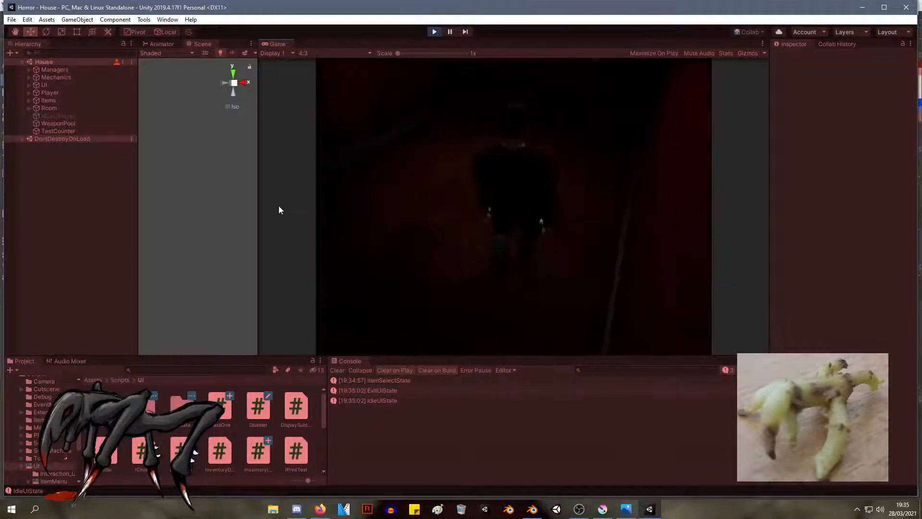
Step: Test the shotgun by aiming it in different directions, reloading, and firing
{"action": "key", "text": "d"}
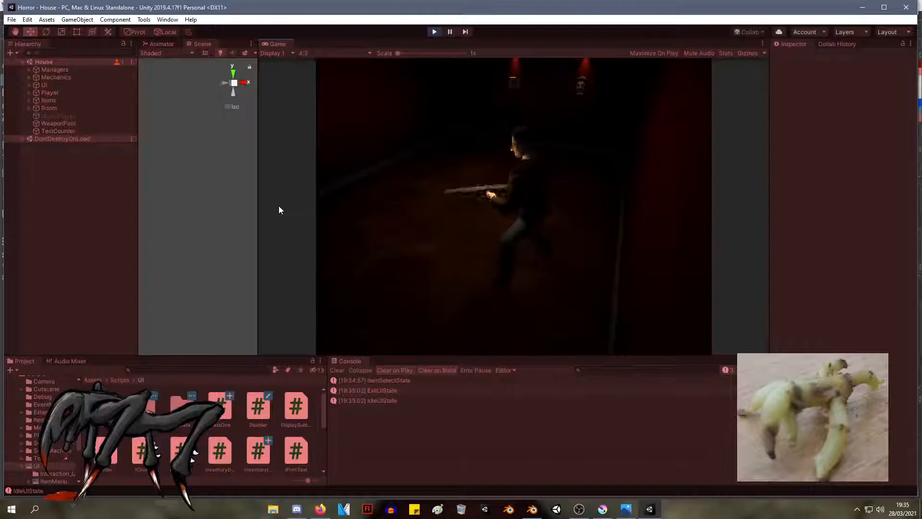
{"action": "key", "text": "a"}
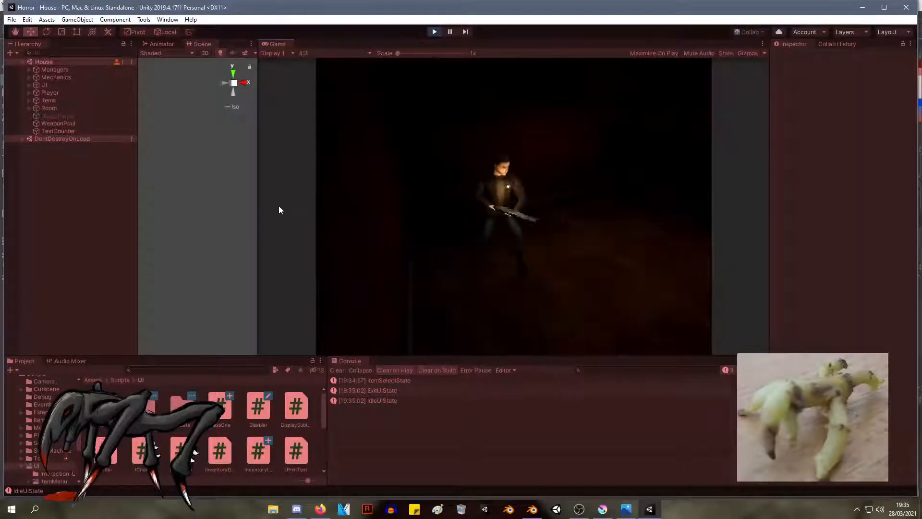
{"action": "key", "text": "s"}
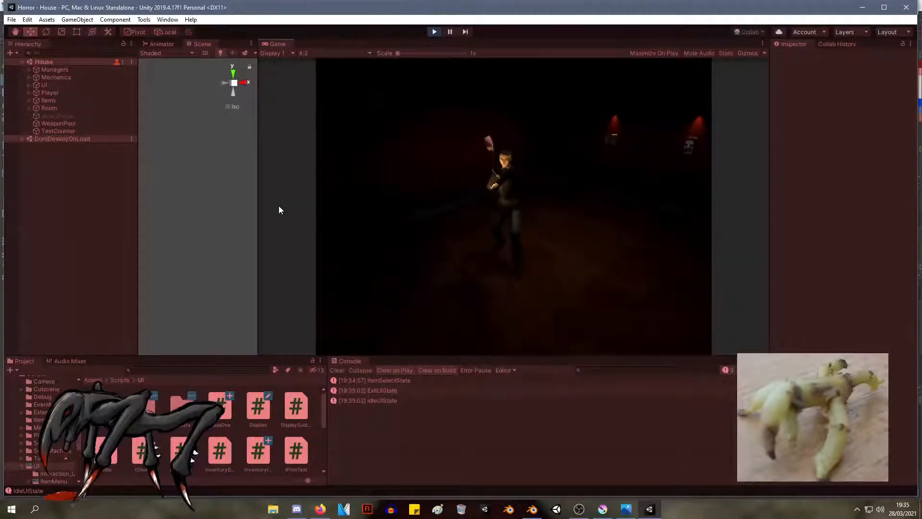
{"action": "key", "text": "r"}
{"action": "key", "text": "a"}
{"action": "key", "text": "space"}
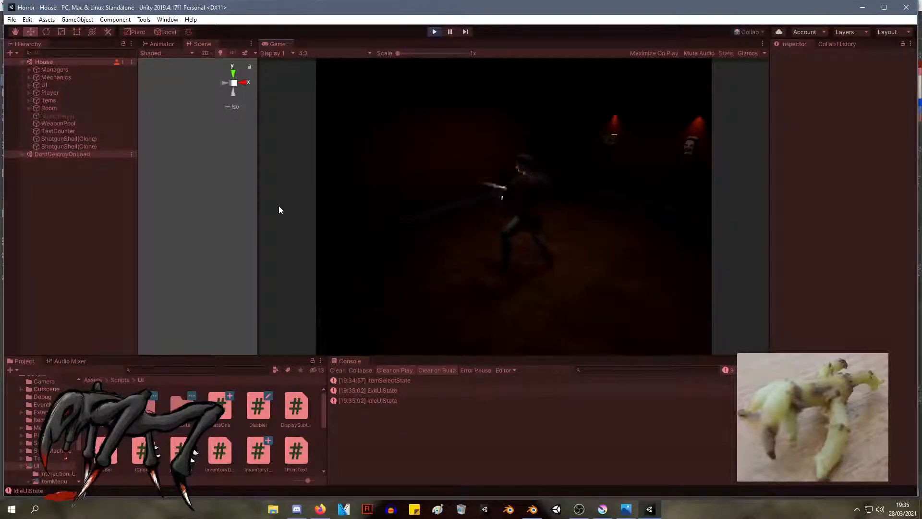
{"action": "key", "text": "space"}
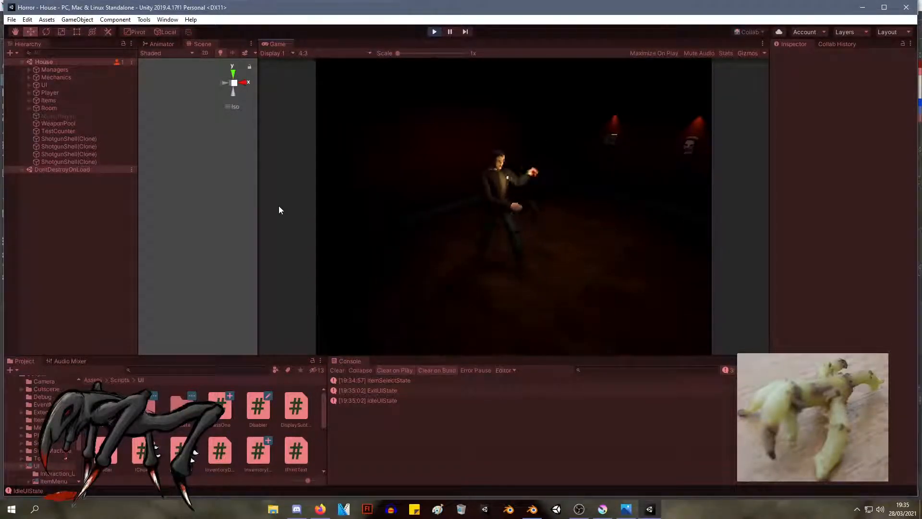
Step: Walk the character to the radio, examine it, and take it into the inventory
{"action": "key", "text": "w"}
{"action": "key", "text": "s"}
{"action": "key", "text": "a"}
{"action": "key", "text": "d"}
{"action": "key", "text": "a"}
{"action": "key", "text": "w"}
{"action": "key", "text": "a"}
{"action": "key", "text": "w"}
{"action": "key", "text": "Tab"}
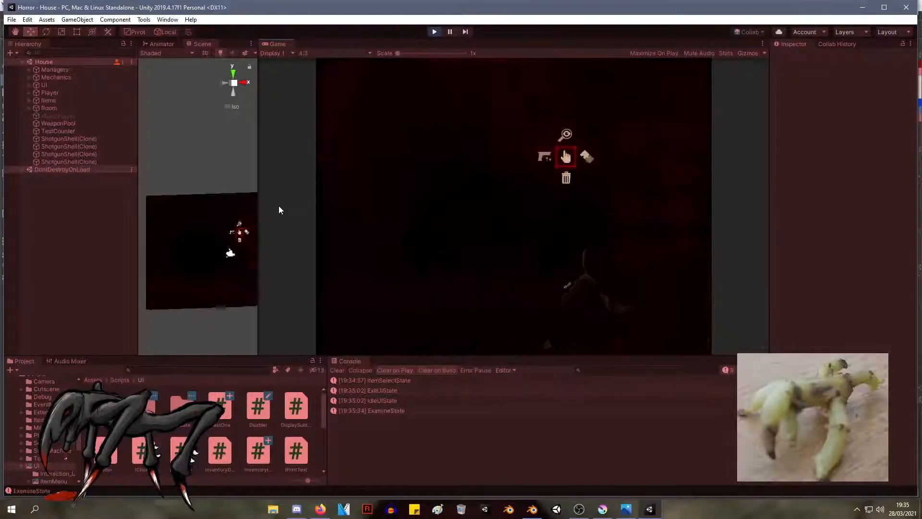
{"action": "key", "text": "space"}
{"action": "key", "text": "space"}
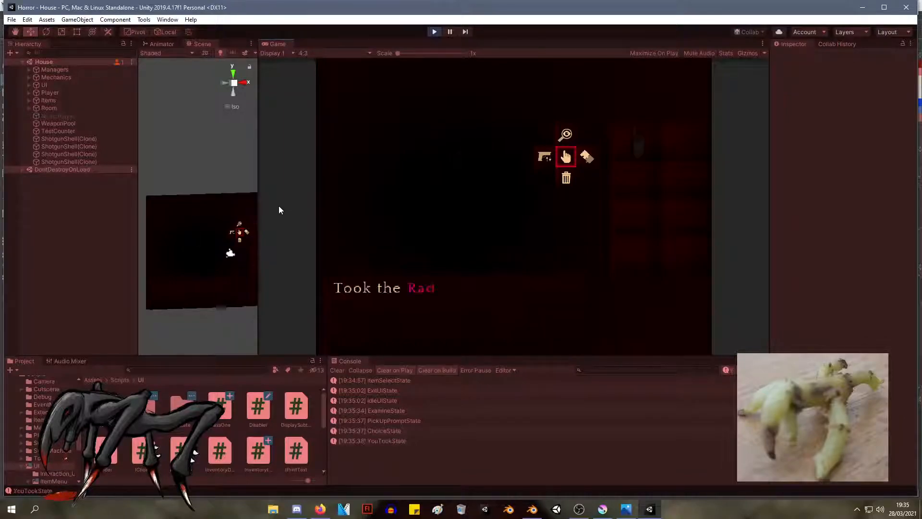
{"action": "key", "text": "space"}
Step: Walk to the box with the red cross, examine it, and accept the prompt to take it
{"action": "key", "text": "s"}
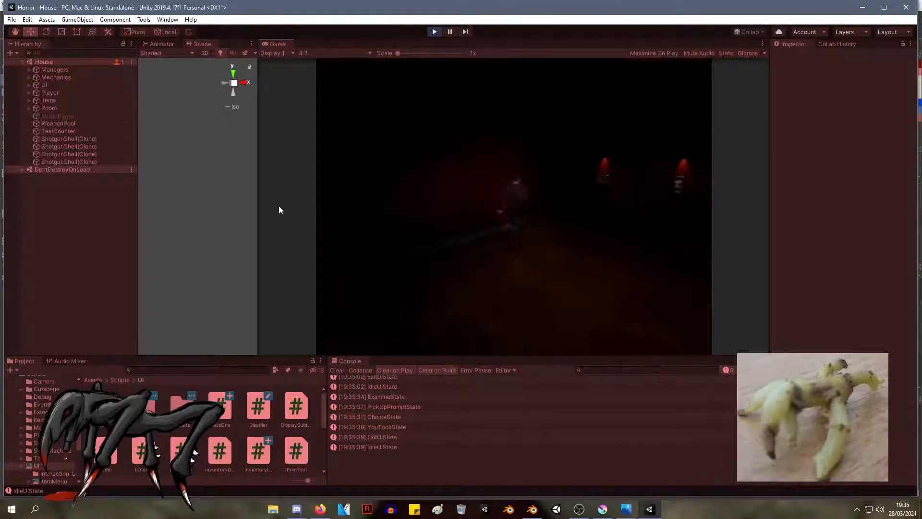
{"action": "key", "text": "space"}
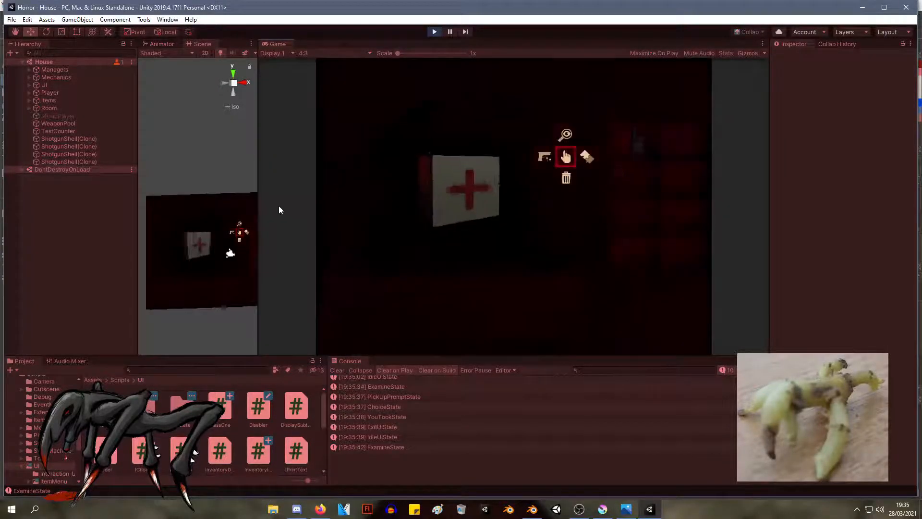
{"action": "key", "text": "space"}
{"action": "key", "text": "space"}
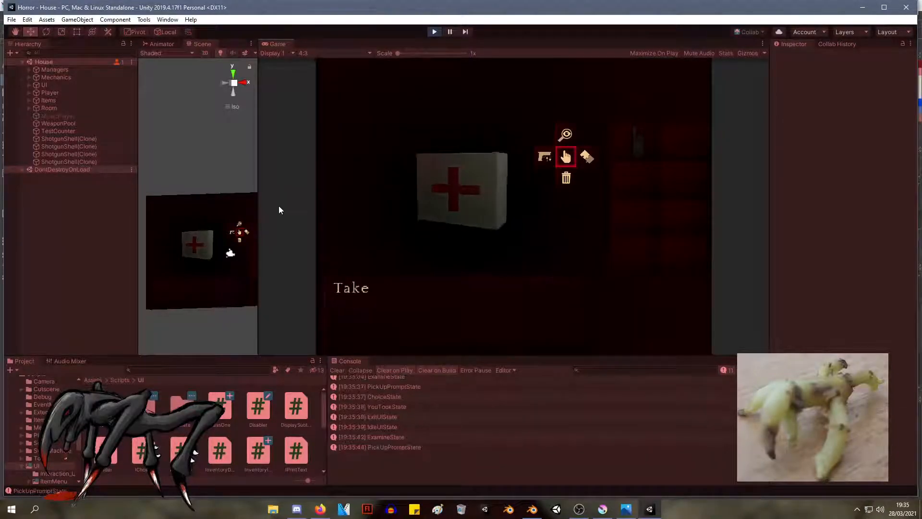
{"action": "key", "text": "space"}
{"action": "key", "text": "space"}
{"action": "key", "text": "space"}
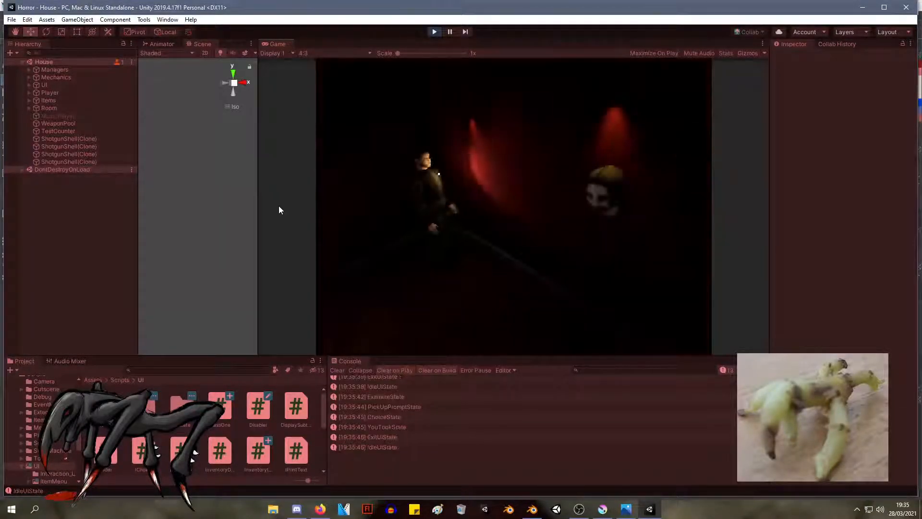
Step: Examine the severed head in the room and take it into the inventory
{"action": "key", "text": "space"}
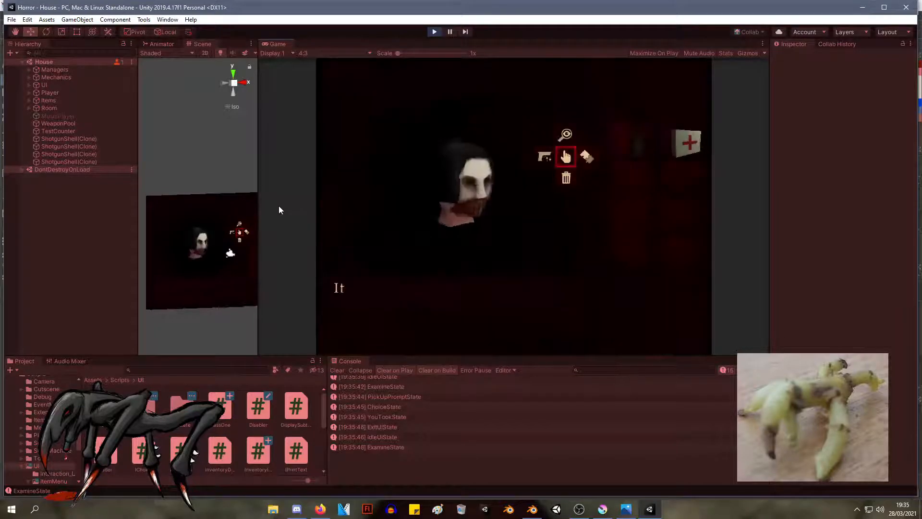
{"action": "key", "text": "space"}
{"action": "key", "text": "space"}
{"action": "key", "text": "space"}
{"action": "key", "text": "space"}
{"action": "key", "text": "space"}
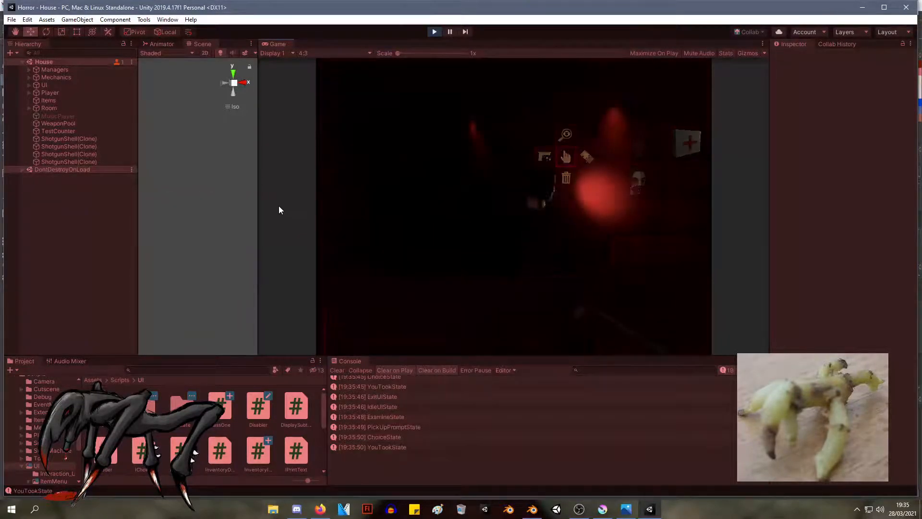
Step: Open the inventory, browse between the collected items, and choose the Radio to reach its actions
{"action": "key", "text": "Tab"}
{"action": "key", "text": "Down"}
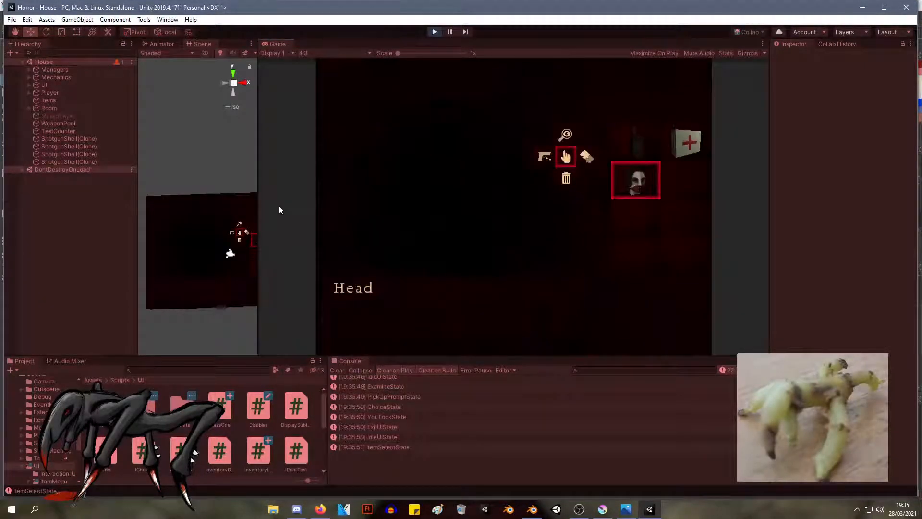
{"action": "key", "text": "Up"}
{"action": "key", "text": "Right"}
{"action": "key", "text": "Left"}
{"action": "key", "text": "Down"}
{"action": "key", "text": "Up"}
{"action": "key", "text": "Down"}
{"action": "key", "text": "Up"}
{"action": "key", "text": "Down"}
{"action": "key", "text": "Up"}
{"action": "key", "text": "Return"}
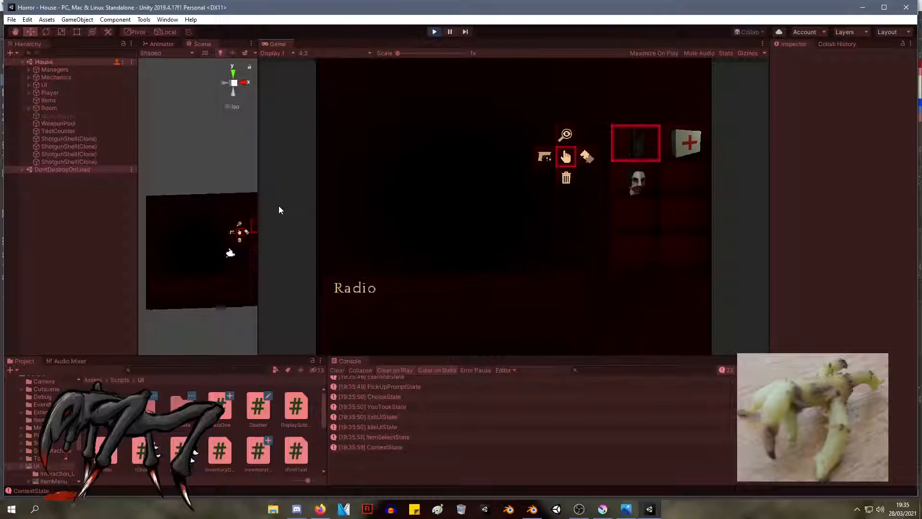
Step: Cycle through the Radio's action icons, including inspect and use, and close the inventory
{"action": "key", "text": "Down"}
{"action": "key", "text": "Up"}
{"action": "key", "text": "Left"}
{"action": "key", "text": "Right"}
{"action": "key", "text": "Up"}
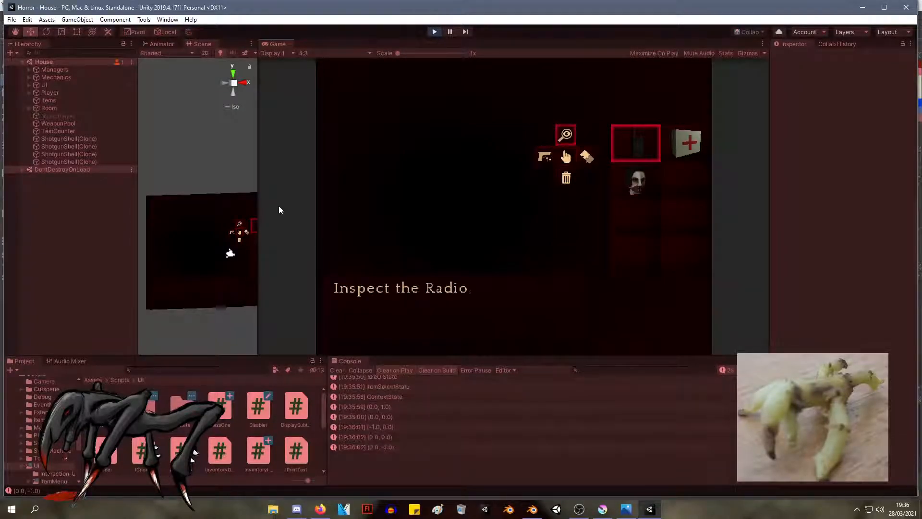
{"action": "key", "text": "Down"}
{"action": "key", "text": "Right"}
{"action": "key", "text": "Left"}
{"action": "key", "text": "Left"}
{"action": "key", "text": "Right"}
{"action": "key", "text": "Up"}
{"action": "key", "text": "Down"}
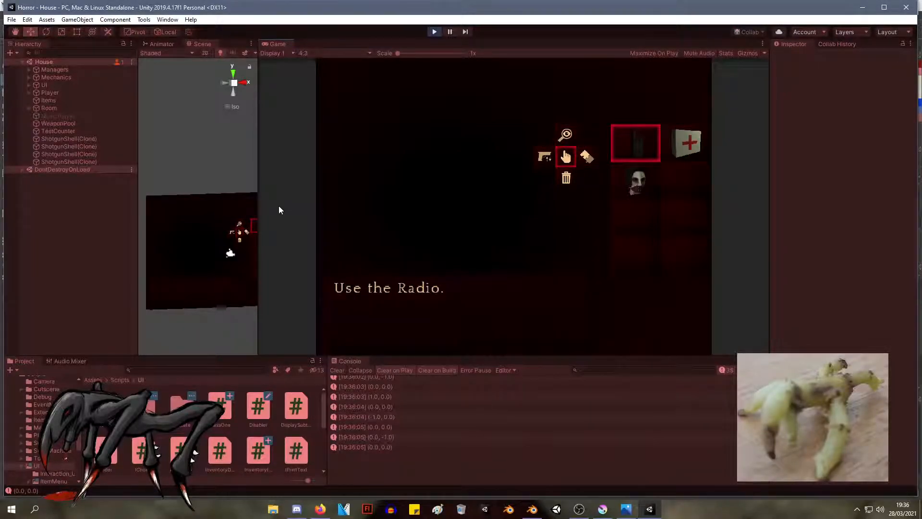
{"action": "key", "text": "Escape"}
{"action": "key", "text": "Right"}
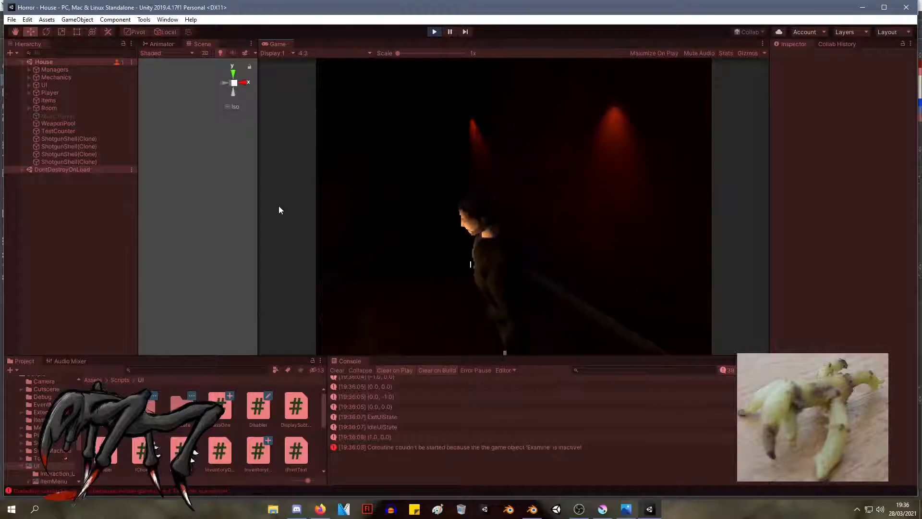
Step: Stop the play session, clear the console, and close Unity
{"action": "left_click", "coordinate": [434, 31]}
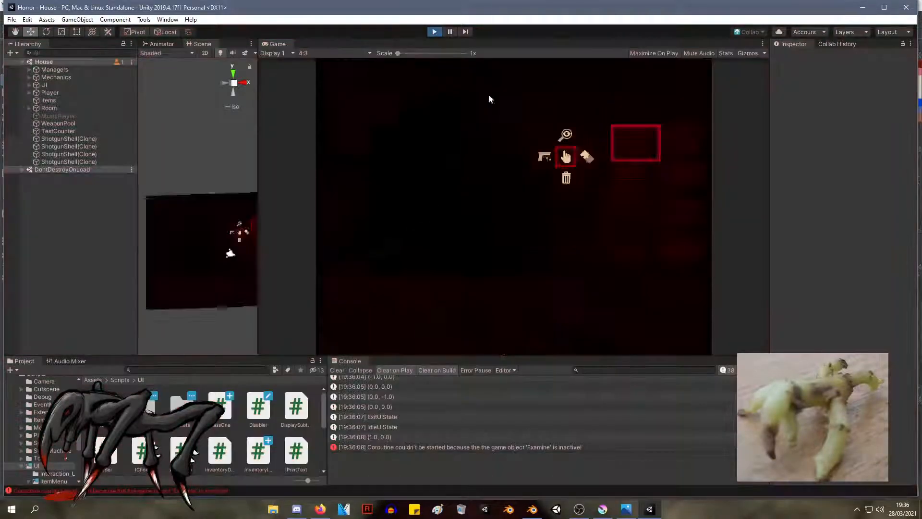
{"action": "left_click", "coordinate": [337, 370]}
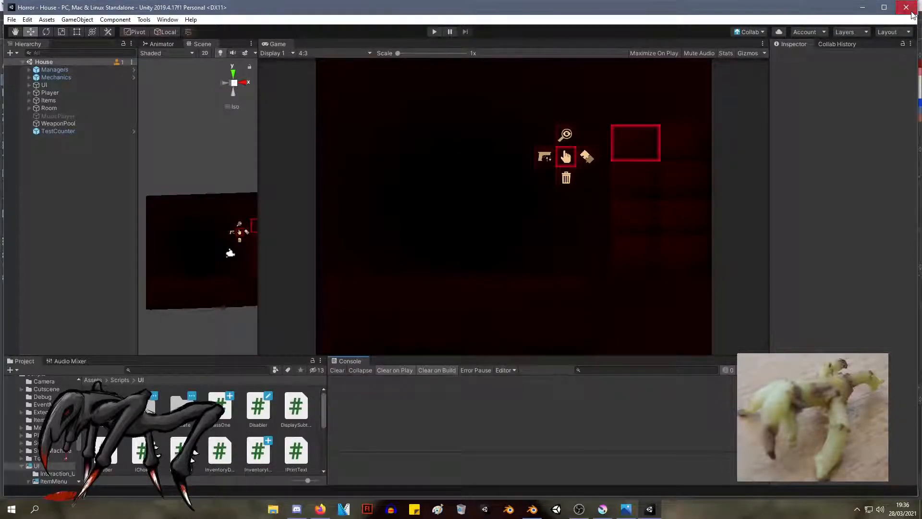
{"action": "left_click", "coordinate": [912, 10]}
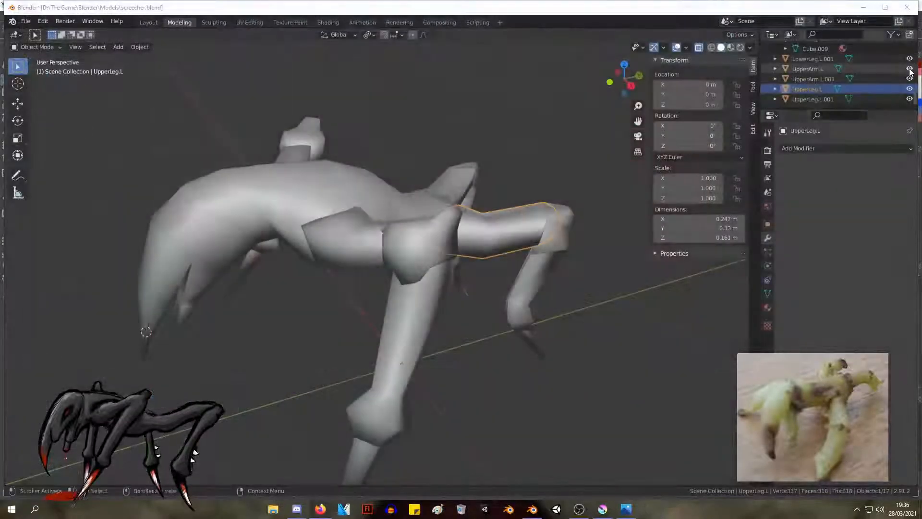
Step: In Blender, edit the left knee's mesh and move four vertices at its upper-leg end slightly closer to the leg
{"action": "middle_click_drag", "start_coordinate": [486, 120], "coordinate": [636, 274]}
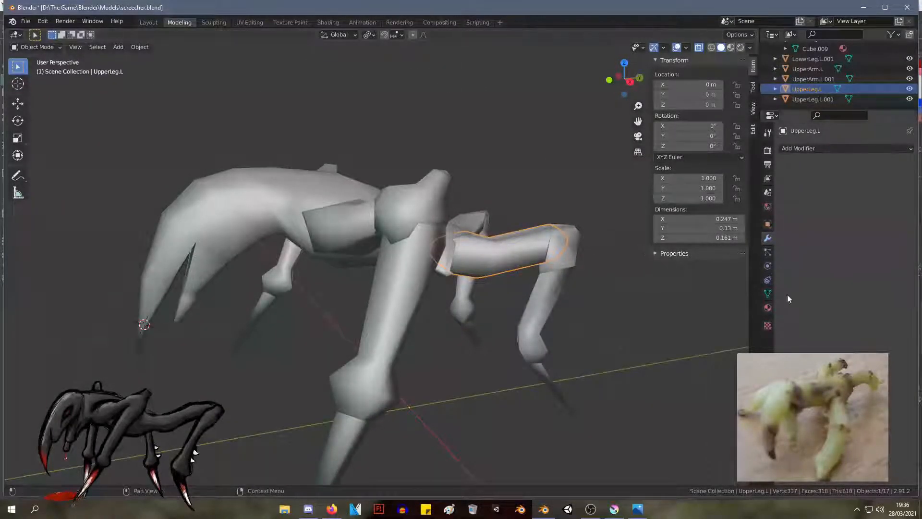
{"action": "left_click", "coordinate": [583, 249]}
{"action": "key", "text": "Tab"}
{"action": "middle_click_drag", "start_coordinate": [583, 249], "coordinate": [552, 261]}
{"action": "scroll", "coordinate": [552, 261], "scroll_direction": "up", "scroll_amount": 3}
{"action": "middle_click_drag", "start_coordinate": [572, 226], "coordinate": [477, 236], "text": "shift"}
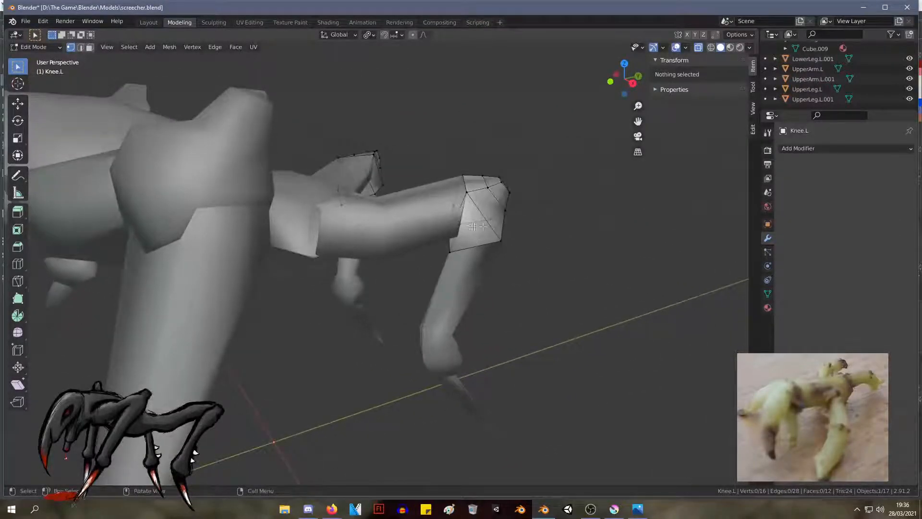
{"action": "scroll", "coordinate": [566, 216], "scroll_direction": "up", "scroll_amount": 3}
{"action": "middle_click_drag", "start_coordinate": [566, 216], "coordinate": [502, 249]}
{"action": "middle_click_drag", "start_coordinate": [582, 157], "coordinate": [363, 216]}
{"action": "left_click", "coordinate": [156, 144]}
{"action": "left_click", "coordinate": [140, 138], "text": "shift"}
{"action": "left_click", "coordinate": [149, 229], "text": "shift"}
{"action": "middle_click_drag", "start_coordinate": [251, 227], "coordinate": [265, 171]}
{"action": "left_click", "coordinate": [382, 349], "text": "shift"}
{"action": "key", "text": "g"}
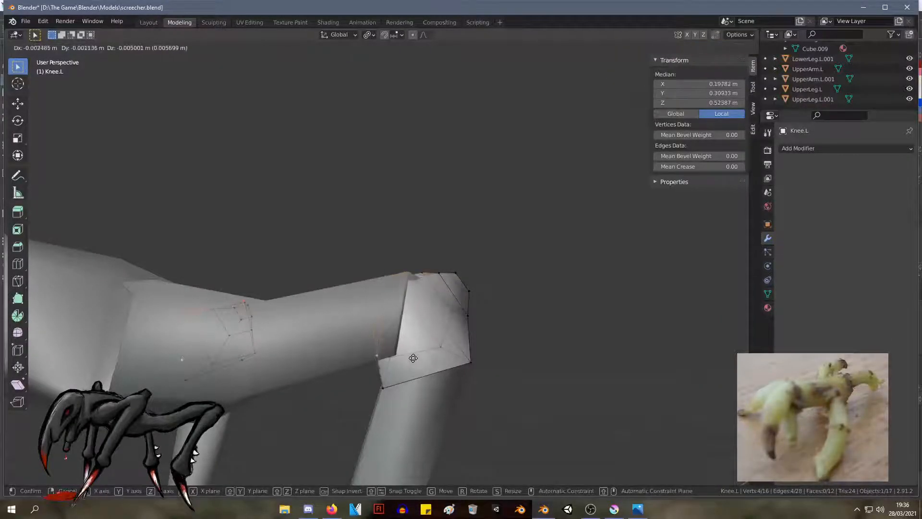
{"action": "left_click", "coordinate": [413, 358]}
{"action": "key", "text": "e"}
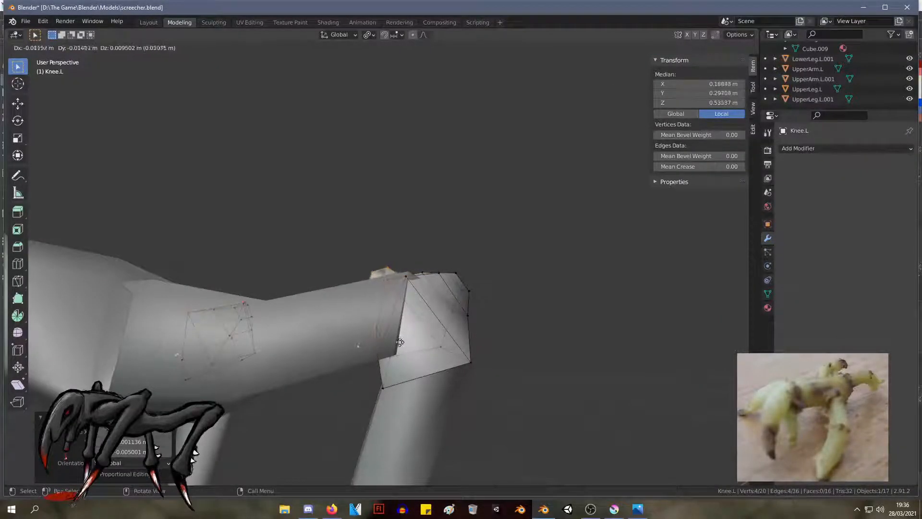
{"action": "left_click", "coordinate": [398, 344]}
{"action": "key", "text": "g"}
{"action": "right_click", "coordinate": [398, 344]}
{"action": "key", "text": "ctrl+z"}
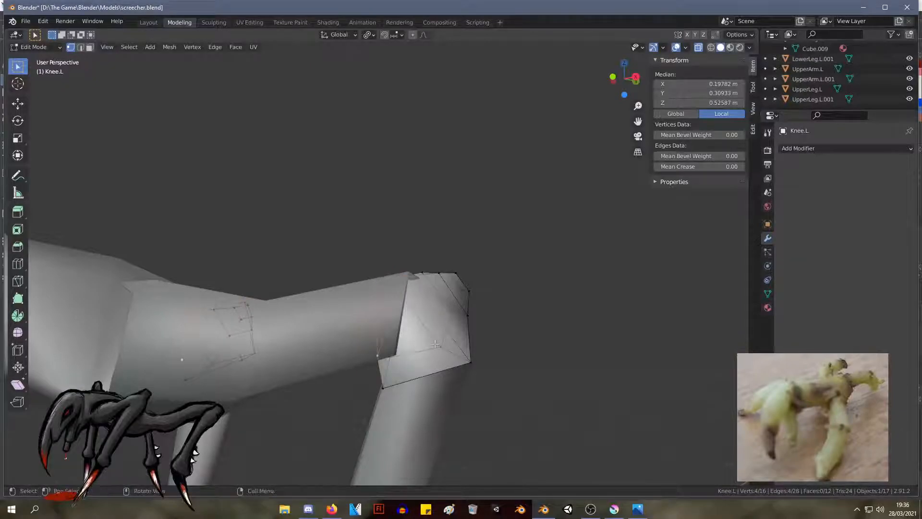
Step: Extrude the knee's upper-leg end vertices in place and fill them with a face
{"action": "key", "text": "g"}
{"action": "right_click", "coordinate": [433, 352]}
{"action": "key", "text": "e"}
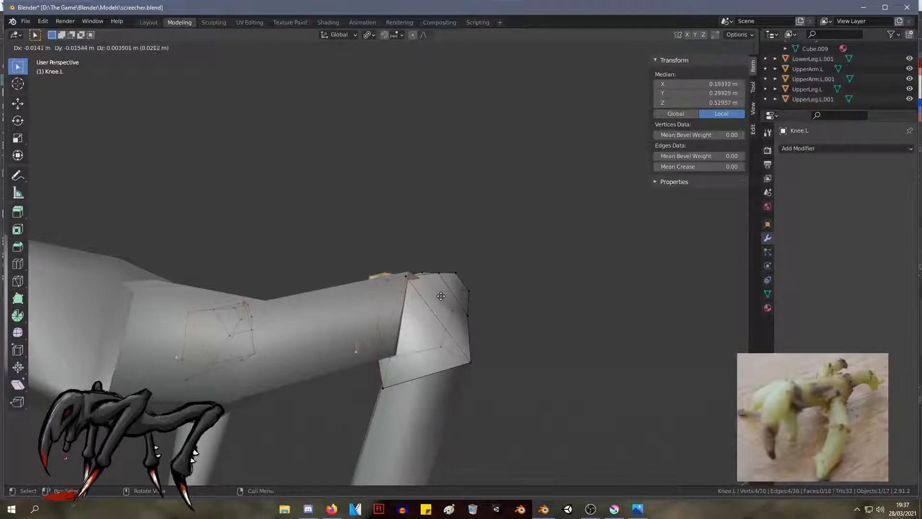
{"action": "right_click", "coordinate": [469, 267]}
{"action": "key", "text": "f"}
Step: Try extruding the capped knee end into the upper leg and scaling it to about 0.56
{"action": "key", "text": "e"}
{"action": "right_click", "coordinate": [432, 281]}
{"action": "key", "text": "s"}
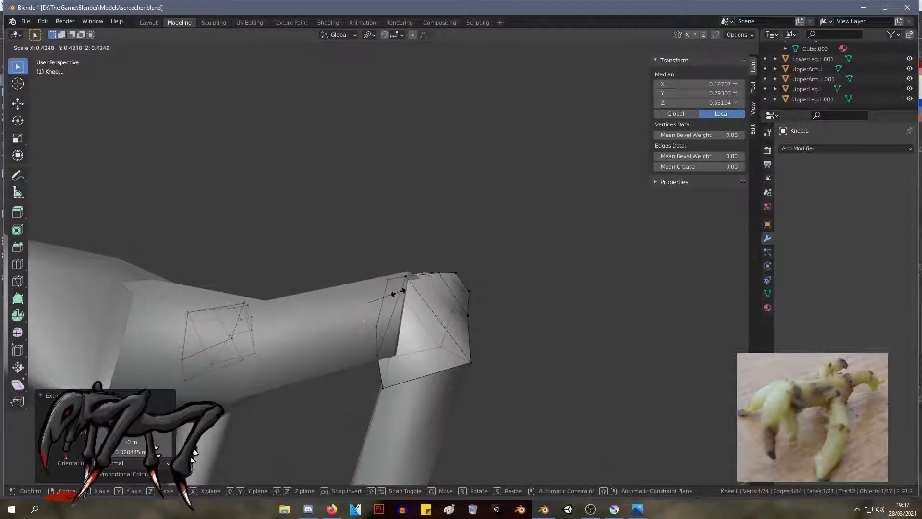
{"action": "left_click", "coordinate": [408, 287]}
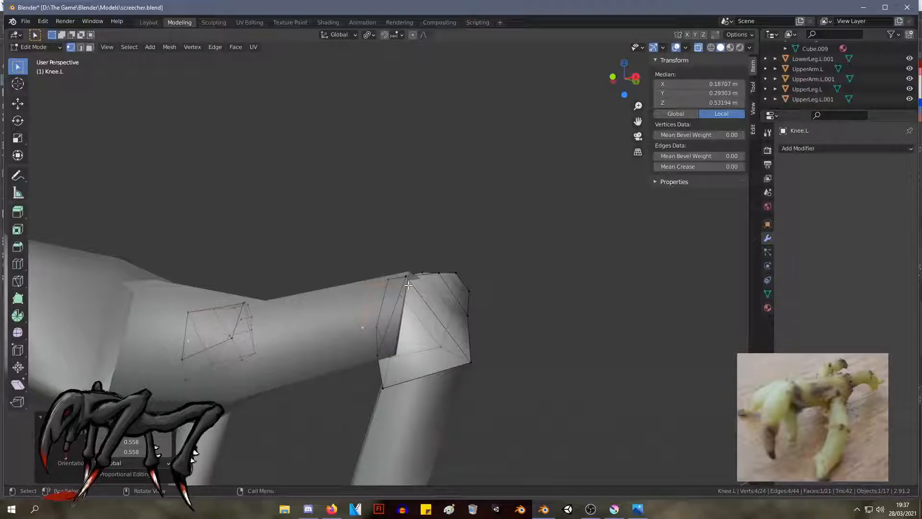
Step: Try rescaling and repositioning the extruded knee end so it sits inside the upper leg
{"action": "middle_click_drag", "start_coordinate": [387, 235], "coordinate": [426, 222]}
{"action": "key", "text": "s"}
{"action": "left_click", "coordinate": [406, 215]}
{"action": "key", "text": "g"}
{"action": "left_click", "coordinate": [412, 211]}
{"action": "middle_click_drag", "start_coordinate": [501, 242], "coordinate": [485, 312]}
{"action": "key", "text": "g"}
{"action": "left_click", "coordinate": [372, 216]}
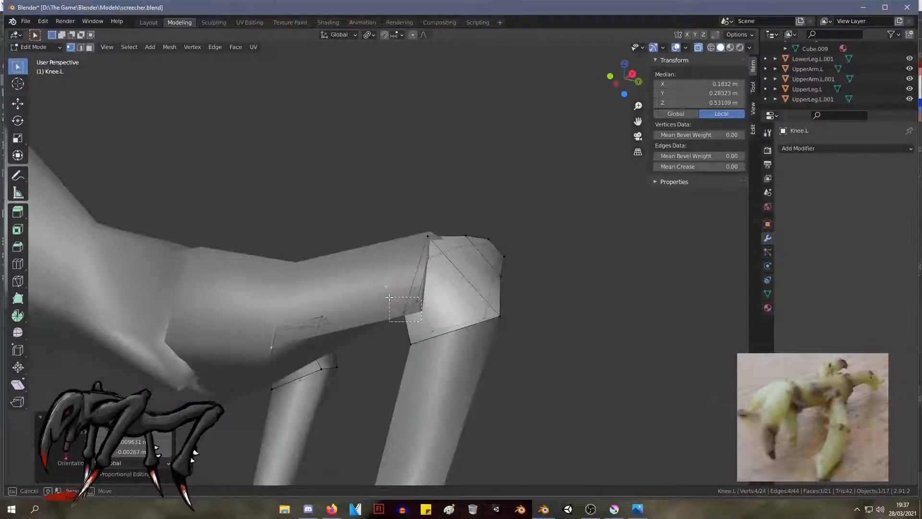
Step: Try moving the knee's inner corner vertices beneath the upper leg to reshape the joint
{"action": "left_click_drag", "start_coordinate": [389, 297], "coordinate": [386, 288]}
{"action": "key", "text": "g"}
{"action": "left_click", "coordinate": [458, 341]}
{"action": "middle_click_drag", "start_coordinate": [460, 345], "coordinate": [415, 298]}
{"action": "left_click", "coordinate": [361, 248]}
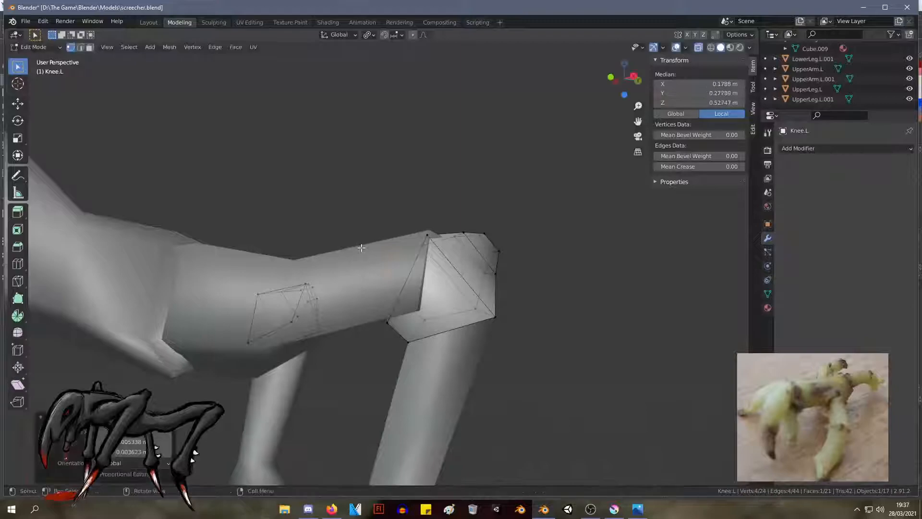
Step: Try extruding the knee's lower end down into the lower leg and shrinking and repositioning the new end
{"action": "left_click_drag", "start_coordinate": [525, 390], "coordinate": [404, 307]}
{"action": "key", "text": "e"}
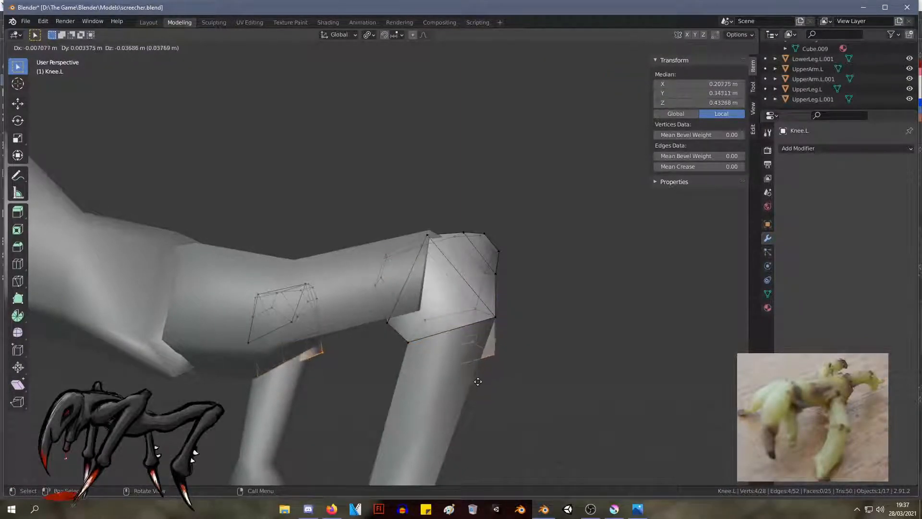
{"action": "left_click", "coordinate": [480, 382]}
{"action": "key", "text": "s"}
{"action": "left_click", "coordinate": [470, 381]}
{"action": "key", "text": "g"}
{"action": "left_click", "coordinate": [473, 373]}
{"action": "middle_click_drag", "start_coordinate": [473, 372], "coordinate": [608, 332]}
{"action": "key", "text": "s"}
{"action": "left_click", "coordinate": [491, 310]}
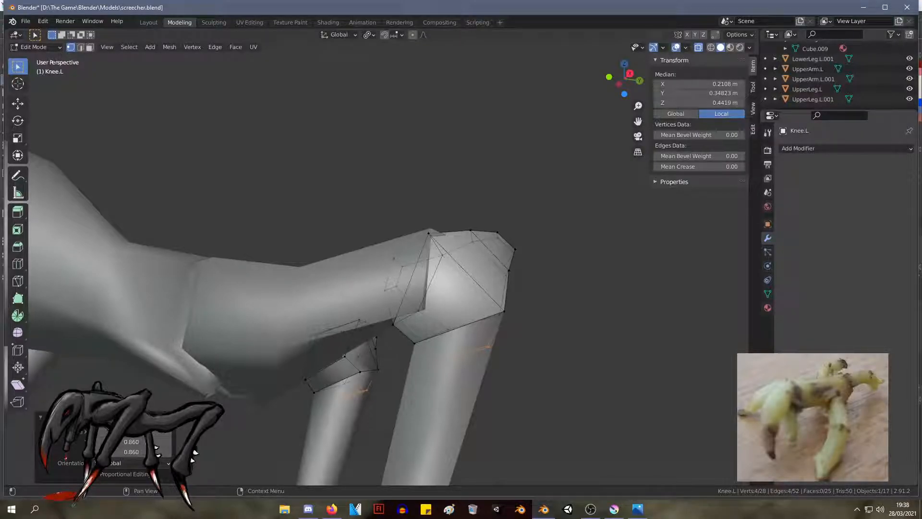
Step: Try raising the extruded lower end slightly and nudging the extruded end inside the upper leg
{"action": "middle_click_drag", "start_coordinate": [551, 198], "coordinate": [519, 204]}
{"action": "key", "text": "g"}
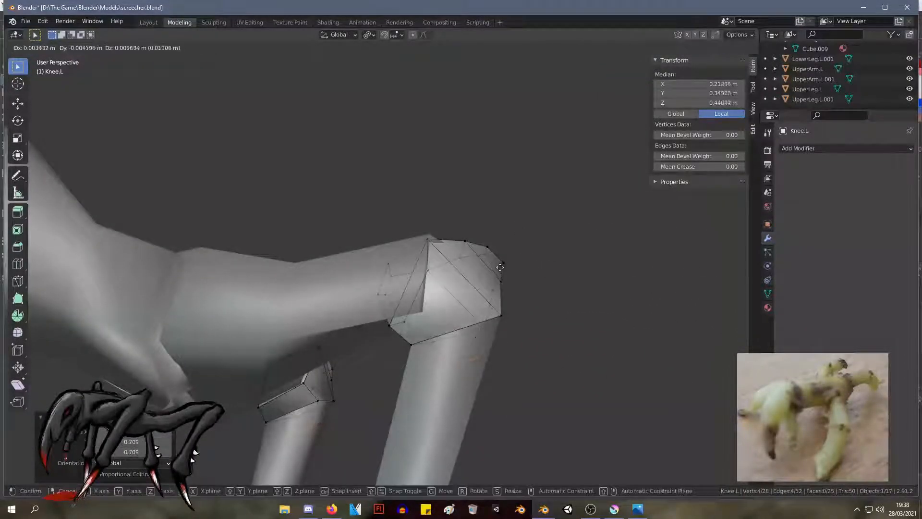
{"action": "left_click", "coordinate": [503, 270]}
{"action": "left_click_drag", "start_coordinate": [376, 246], "coordinate": [400, 300]}
{"action": "key", "text": "g"}
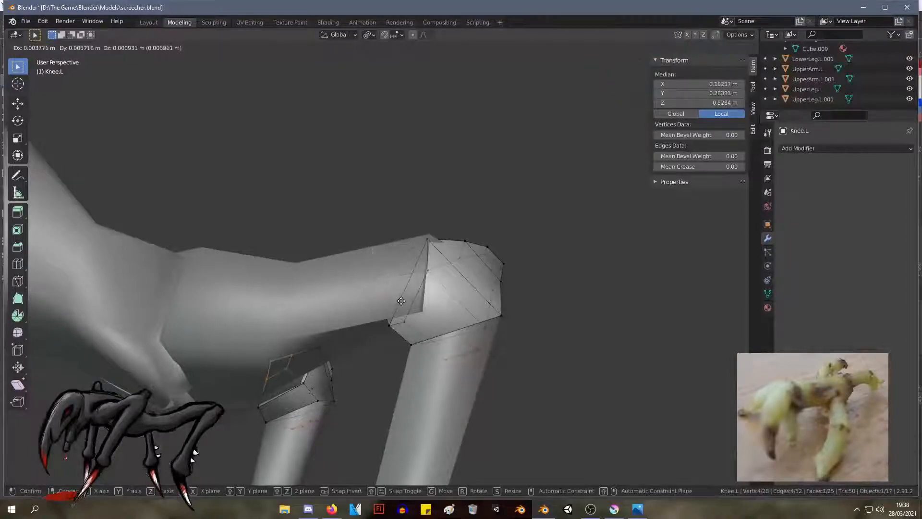
{"action": "left_click", "coordinate": [397, 301]}
Step: Undo the knee's end extrusions and vertex moves back to the capped upper-leg end
{"action": "middle_click_drag", "start_coordinate": [397, 301], "coordinate": [487, 284]}
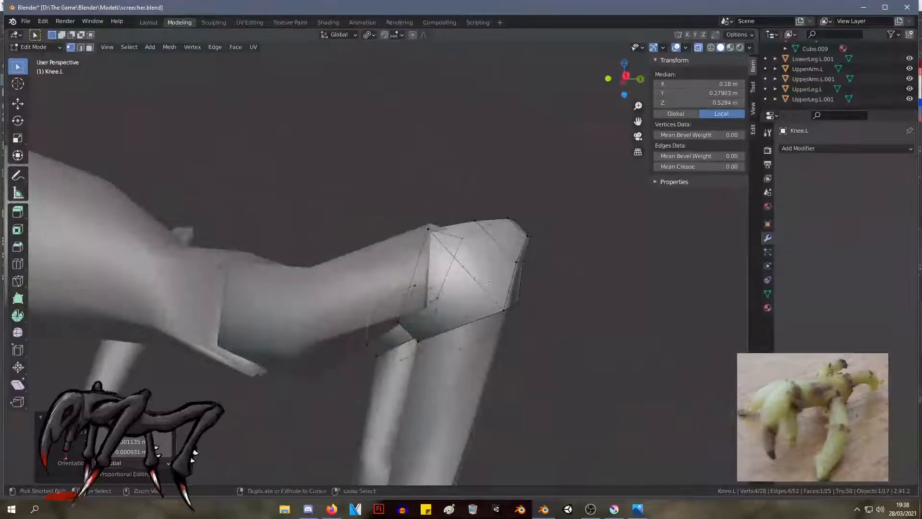
{"action": "left_click", "coordinate": [429, 232]}
{"action": "middle_click_drag", "start_coordinate": [429, 231], "coordinate": [408, 319]}
{"action": "key", "text": "ctrl+z"}
{"action": "key", "text": "ctrl+z"}
{"action": "key", "text": "ctrl+z"}
{"action": "key", "text": "ctrl+z"}
{"action": "key", "text": "ctrl+z"}
{"action": "key", "text": "ctrl+z"}
{"action": "key", "text": "ctrl+z"}
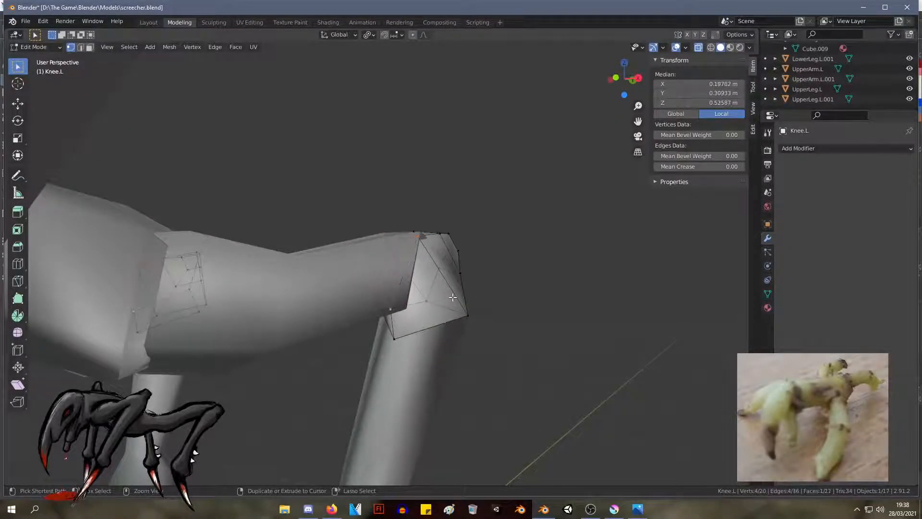
Step: Try adding a loop cut around the knee and scaling it to about 1.2, and undo both edits
{"action": "key", "text": "ctrl+r"}
{"action": "left_click", "coordinate": [417, 309]}
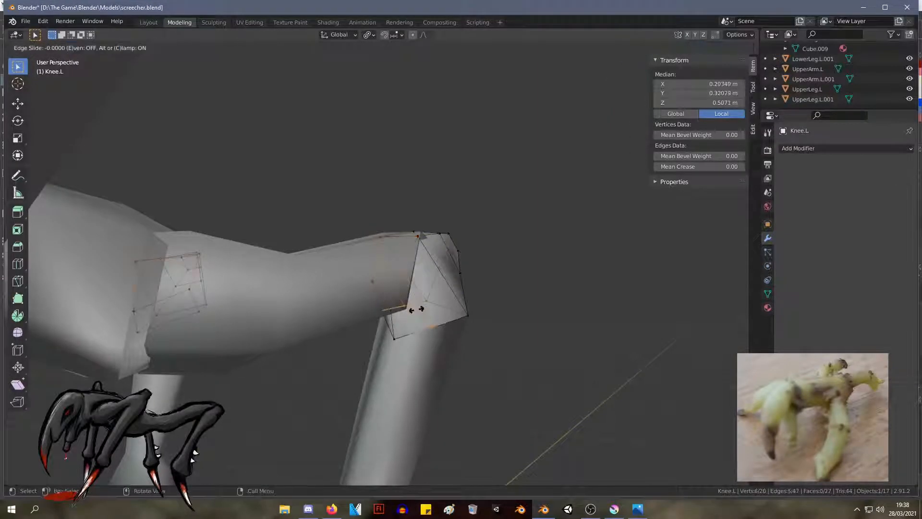
{"action": "left_click", "coordinate": [419, 311]}
{"action": "key", "text": "s"}
{"action": "left_click", "coordinate": [475, 319]}
{"action": "middle_click_drag", "start_coordinate": [474, 319], "coordinate": [440, 223]}
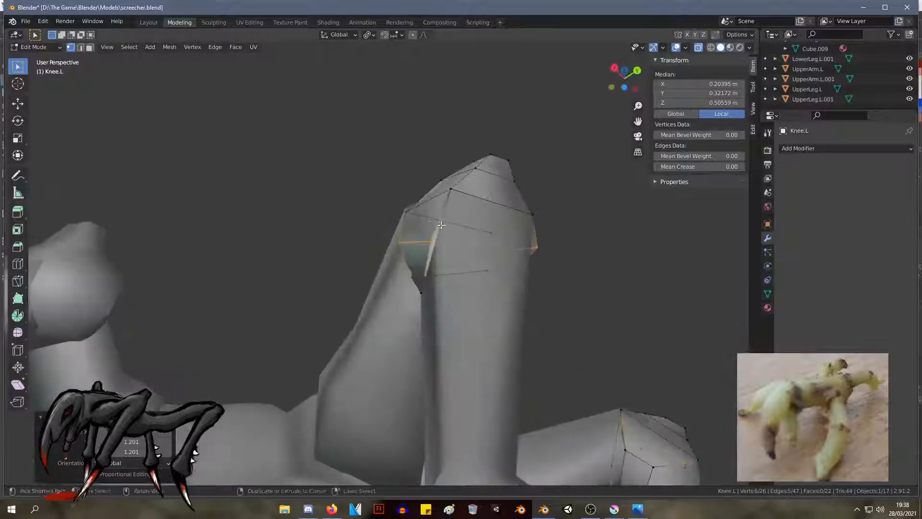
{"action": "key", "text": "ctrl+z"}
{"action": "key", "text": "ctrl+z"}
Step: Add a loop cut around the knee between its outer end and the leg joint
{"action": "left_click", "coordinate": [458, 193]}
{"action": "left_click", "coordinate": [534, 213], "text": "shift"}
{"action": "middle_click_drag", "start_coordinate": [425, 295], "coordinate": [476, 283]}
{"action": "key", "text": "ctrl+r"}
{"action": "left_click", "coordinate": [474, 281]}
{"action": "left_click", "coordinate": [472, 280]}
Step: Try scaling the new loop to about 1.45 and adding another loop cut, and undo both edits
{"action": "key", "text": "s"}
{"action": "right_click", "coordinate": [480, 291]}
{"action": "key", "text": "s"}
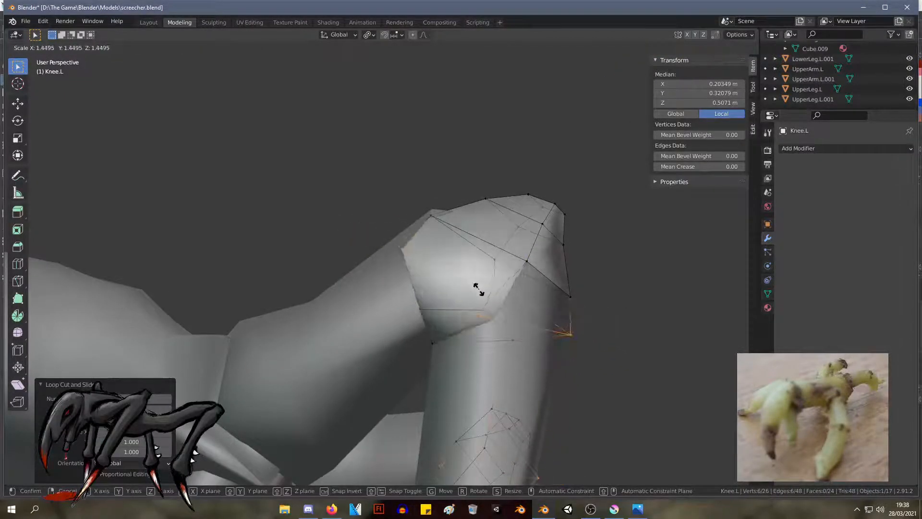
{"action": "left_click", "coordinate": [478, 289]}
{"action": "middle_click_drag", "start_coordinate": [478, 289], "coordinate": [454, 362]}
{"action": "key", "text": "ctrl+r"}
{"action": "left_click", "coordinate": [483, 285]}
{"action": "left_click", "coordinate": [489, 280]}
{"action": "key", "text": "ctrl+z"}
{"action": "key", "text": "ctrl+z"}
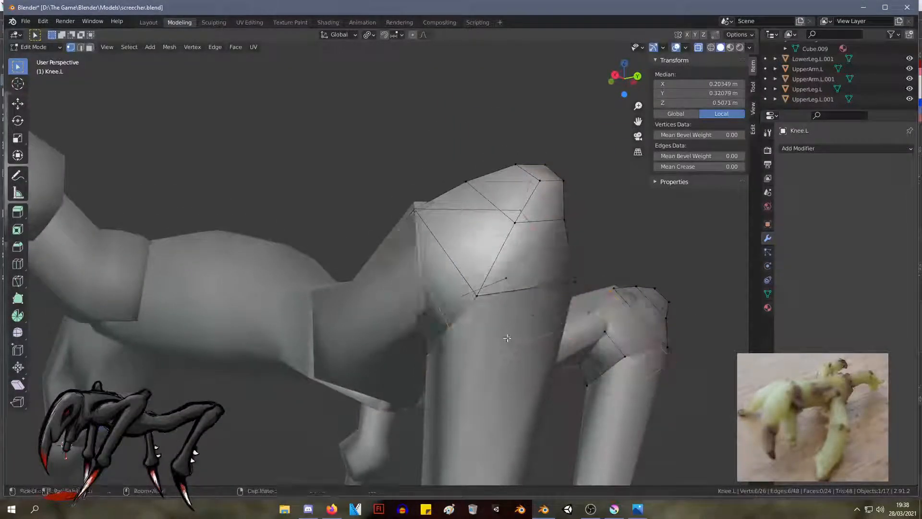
Step: Add a second loop cut across the knee and scale its side vertices outward to about 1.27
{"action": "key", "text": "ctrl+r"}
{"action": "left_click", "coordinate": [519, 313]}
{"action": "left_click", "coordinate": [505, 313]}
{"action": "middle_click_drag", "start_coordinate": [505, 313], "coordinate": [443, 297]}
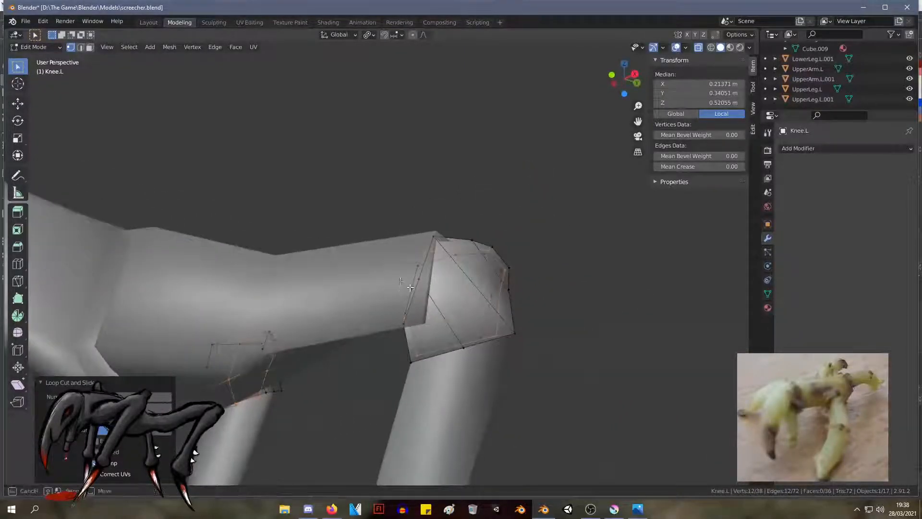
{"action": "left_click_drag", "start_coordinate": [405, 284], "coordinate": [426, 299], "text": "shift"}
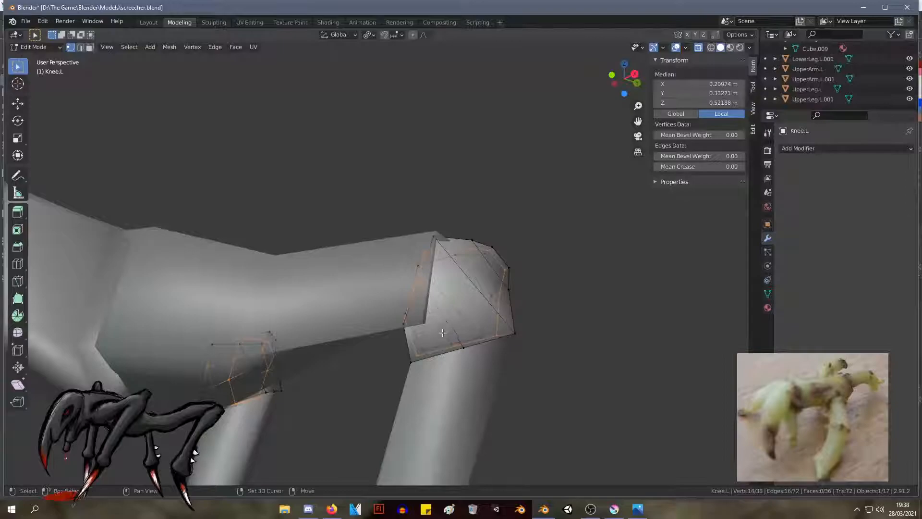
{"action": "middle_click_drag", "start_coordinate": [545, 358], "coordinate": [526, 372]}
{"action": "left_click", "coordinate": [513, 373]}
{"action": "left_click_drag", "start_coordinate": [452, 328], "coordinate": [453, 322]}
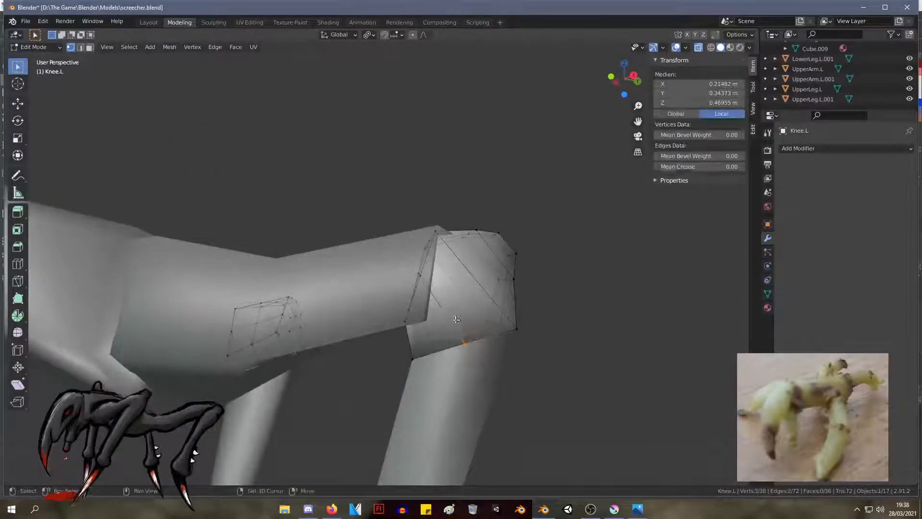
{"action": "left_click_drag", "start_coordinate": [397, 260], "coordinate": [396, 258], "text": "shift"}
{"action": "middle_click_drag", "start_coordinate": [476, 276], "coordinate": [412, 297]}
{"action": "key", "text": "s"}
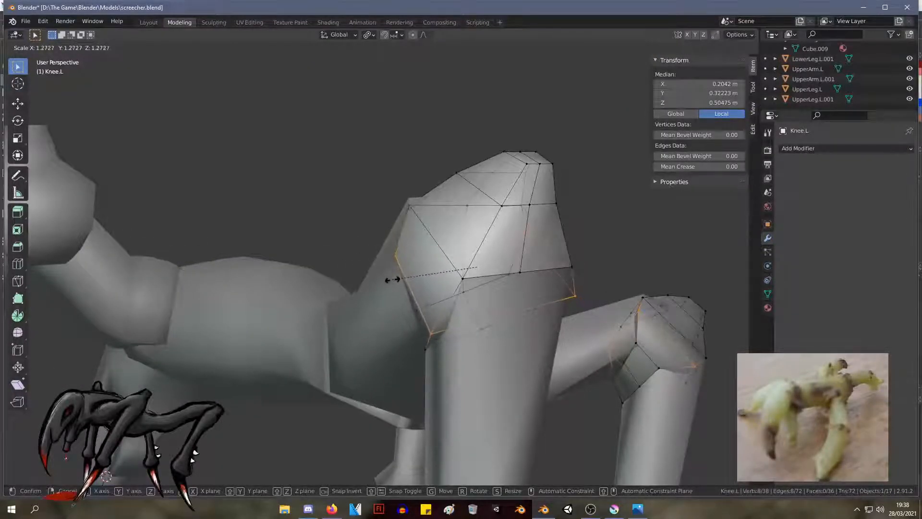
{"action": "left_click", "coordinate": [392, 279]}
Step: Scale the selected knee vertices outward, and add and enlarge a further loop cut around the knee
{"action": "left_click", "coordinate": [485, 290]}
{"action": "middle_click_drag", "start_coordinate": [505, 317], "coordinate": [518, 289]}
{"action": "key", "text": "s"}
{"action": "left_click", "coordinate": [565, 327]}
{"action": "key", "text": "ctrl+r"}
{"action": "left_click", "coordinate": [486, 293]}
{"action": "left_click", "coordinate": [486, 294]}
{"action": "middle_click_drag", "start_coordinate": [577, 296], "coordinate": [522, 338]}
{"action": "key", "text": "s"}
{"action": "left_click", "coordinate": [543, 258]}
Step: Select the knee's outer corner vertices and scale them to about 0.42 to round off the corners
{"action": "left_click_drag", "start_coordinate": [426, 418], "coordinate": [367, 378]}
{"action": "left_click_drag", "start_coordinate": [594, 400], "coordinate": [509, 345], "text": "shift"}
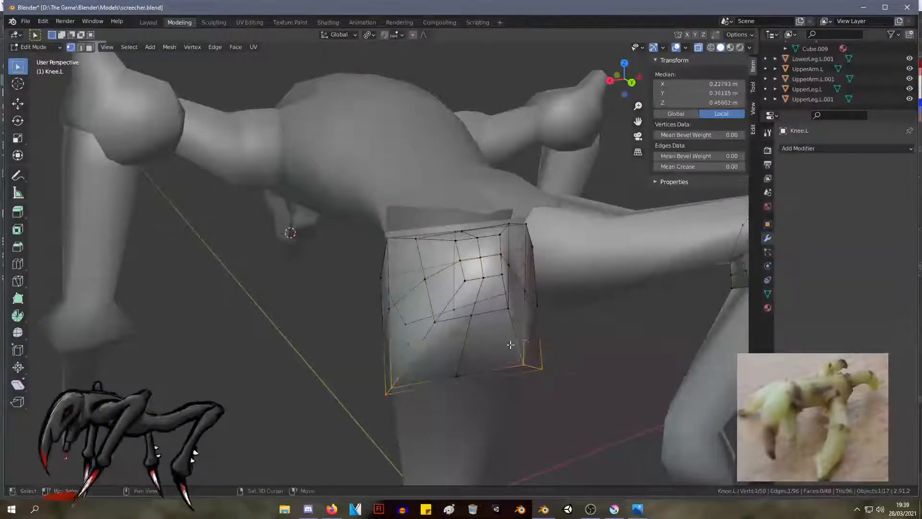
{"action": "middle_click_drag", "start_coordinate": [542, 225], "coordinate": [510, 242]}
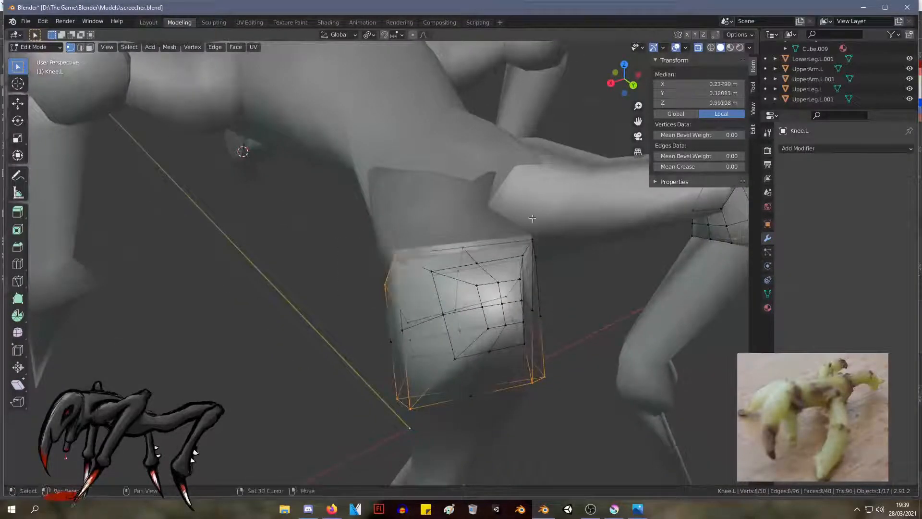
{"action": "left_click_drag", "start_coordinate": [552, 248], "coordinate": [551, 248], "text": "shift"}
{"action": "middle_click_drag", "start_coordinate": [552, 249], "coordinate": [538, 255]}
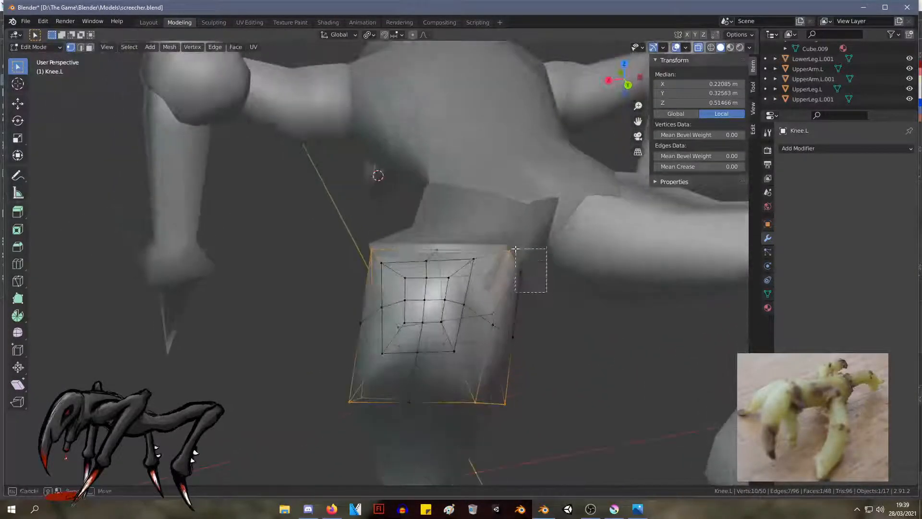
{"action": "key", "text": "g"}
{"action": "right_click", "coordinate": [522, 259]}
{"action": "key", "text": "s"}
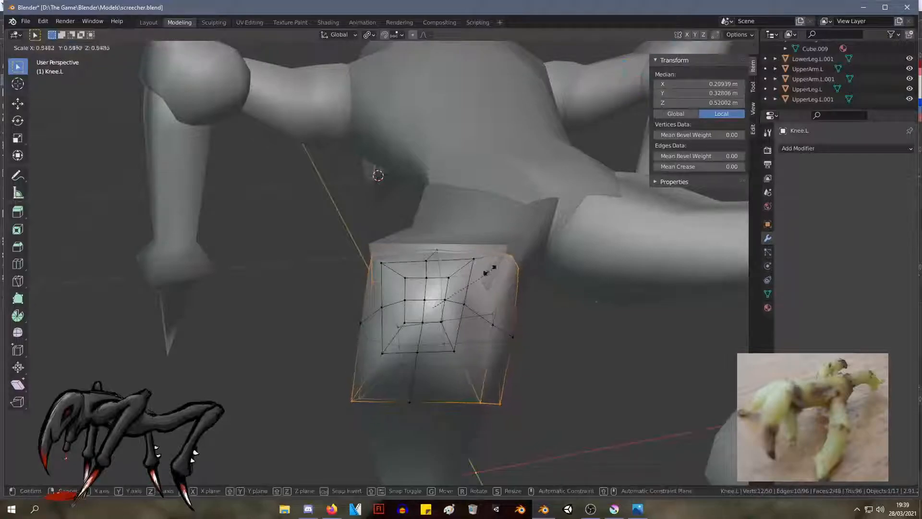
{"action": "left_click", "coordinate": [470, 289]}
{"action": "middle_click_drag", "start_coordinate": [469, 289], "coordinate": [562, 286]}
{"action": "key", "text": "s"}
{"action": "left_click", "coordinate": [606, 264]}
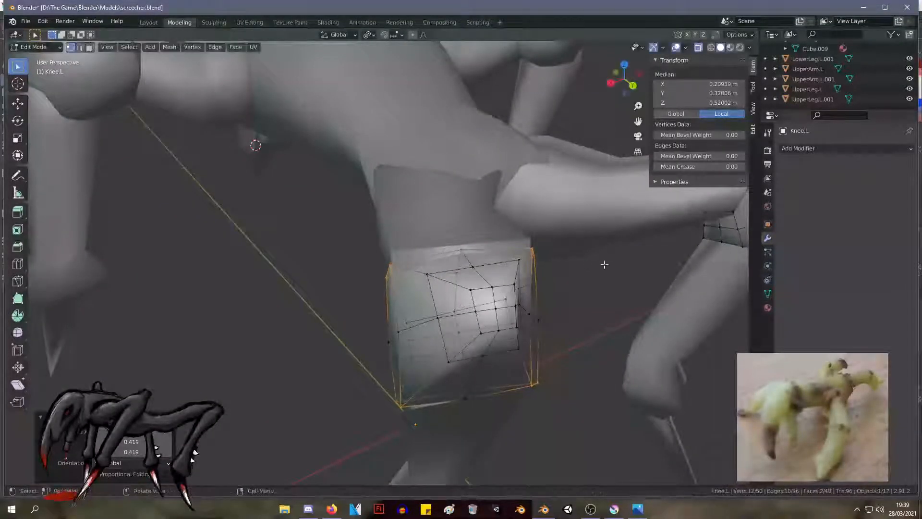
{"action": "left_click", "coordinate": [537, 366]}
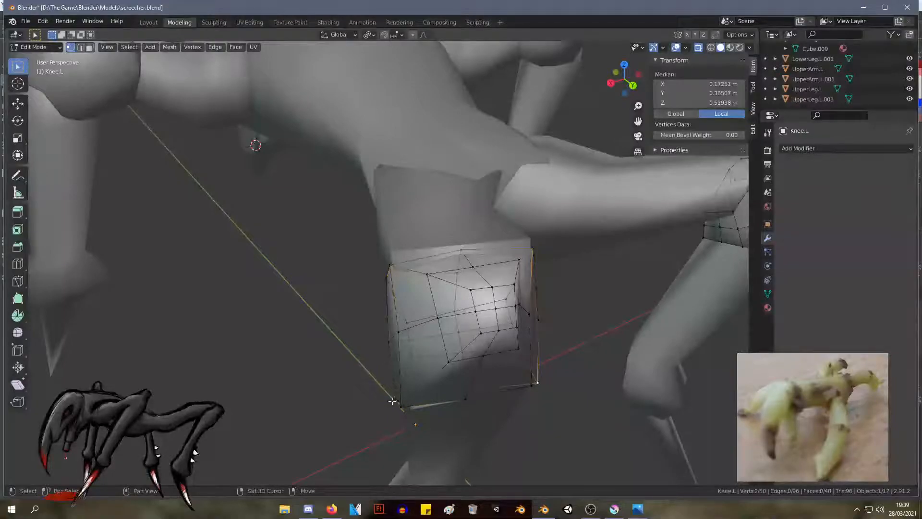
{"action": "middle_click_drag", "start_coordinate": [522, 252], "coordinate": [462, 251]}
{"action": "key", "text": "s"}
{"action": "right_click", "coordinate": [467, 340]}
{"action": "middle_click_drag", "start_coordinate": [467, 340], "coordinate": [619, 286]}
{"action": "key", "text": "g"}
{"action": "right_click", "coordinate": [551, 303]}
{"action": "mouse_move", "coordinate": [551, 303]}
{"action": "middle_mouse_down"}
{"action": "mouse_move", "coordinate": [591, 284]}
{"action": "mouse_move", "coordinate": [532, 276]}
{"action": "mouse_move", "coordinate": [540, 288]}
{"action": "mouse_move", "coordinate": [554, 286]}
{"action": "middle_mouse_up"}
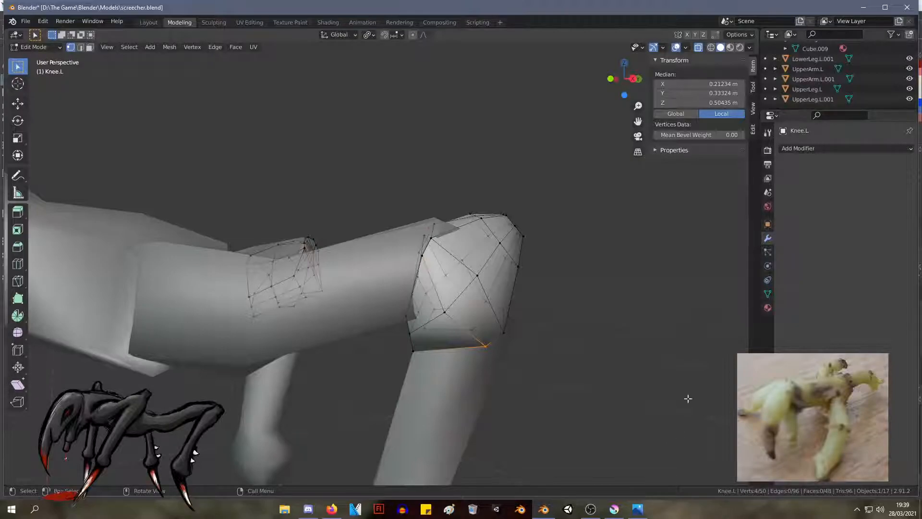
Step: Smooth all of the knee's vertices and enlarge the whole mesh by a factor of about 1.13
{"action": "key", "text": "a"}
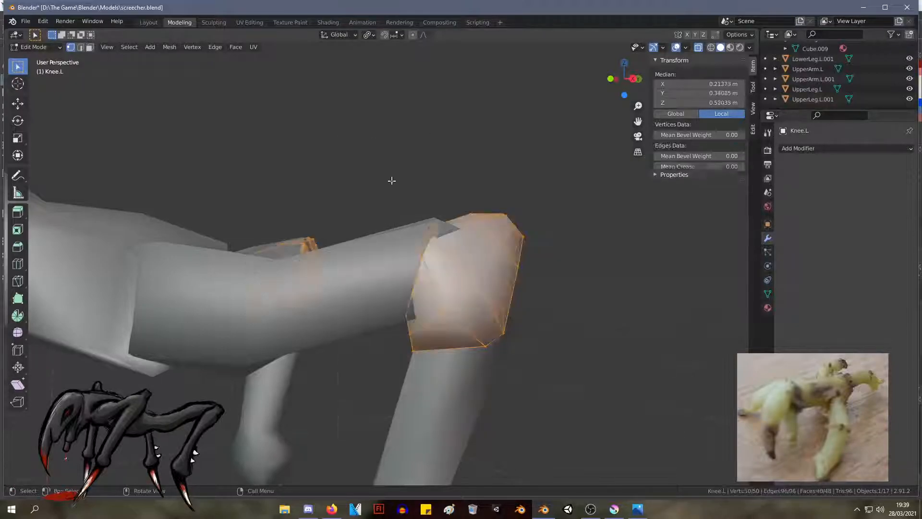
{"action": "right_click", "coordinate": [494, 263]}
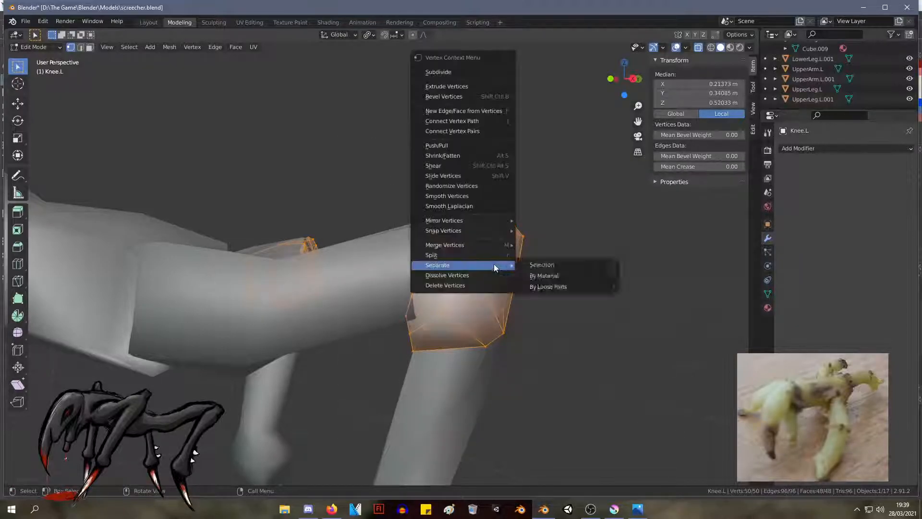
{"action": "left_click", "coordinate": [487, 194]}
{"action": "middle_click_drag", "start_coordinate": [487, 195], "coordinate": [594, 283]}
{"action": "left_click_drag", "start_coordinate": [589, 293], "coordinate": [654, 333]}
{"action": "left_click_drag", "start_coordinate": [617, 401], "coordinate": [341, 153]}
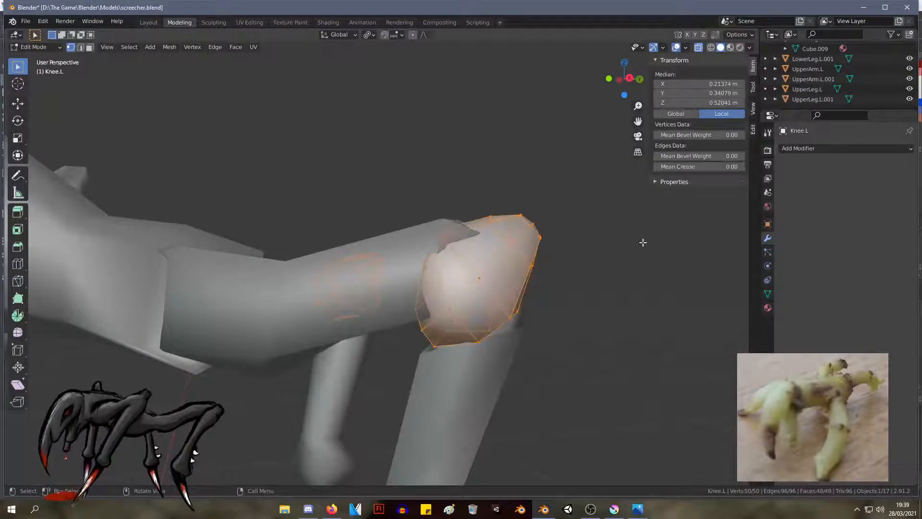
{"action": "key", "text": "s"}
{"action": "left_click", "coordinate": [660, 218]}
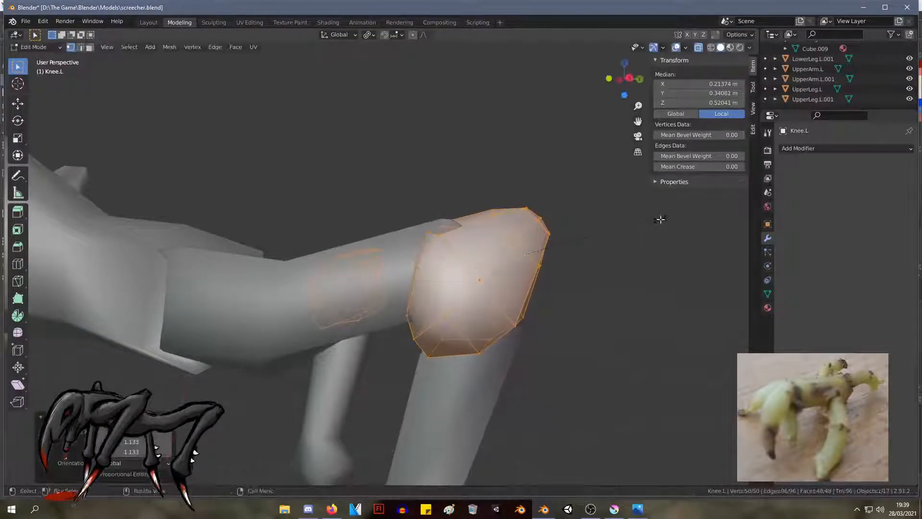
Step: Pull the vertices at the knee's outer end outward and scale them in to form a narrow tip
{"action": "left_click", "coordinate": [599, 240]}
{"action": "left_click_drag", "start_coordinate": [603, 249], "coordinate": [523, 139]}
{"action": "key", "text": "g"}
{"action": "left_click", "coordinate": [599, 220]}
{"action": "left_click_drag", "start_coordinate": [563, 289], "coordinate": [481, 196]}
{"action": "key", "text": "g"}
{"action": "right_click", "coordinate": [494, 214]}
{"action": "left_click_drag", "start_coordinate": [561, 275], "coordinate": [481, 199]}
{"action": "key", "text": "s"}
{"action": "left_click", "coordinate": [521, 226]}
Step: Move the vertices on the knee's upper-leg side to round the joint where it meets the leg
{"action": "middle_click_drag", "start_coordinate": [591, 274], "coordinate": [442, 276]}
{"action": "left_click_drag", "start_coordinate": [404, 248], "coordinate": [391, 290]}
{"action": "key", "text": "g"}
{"action": "left_click", "coordinate": [416, 285]}
{"action": "key", "text": "g"}
{"action": "left_click", "coordinate": [405, 309]}
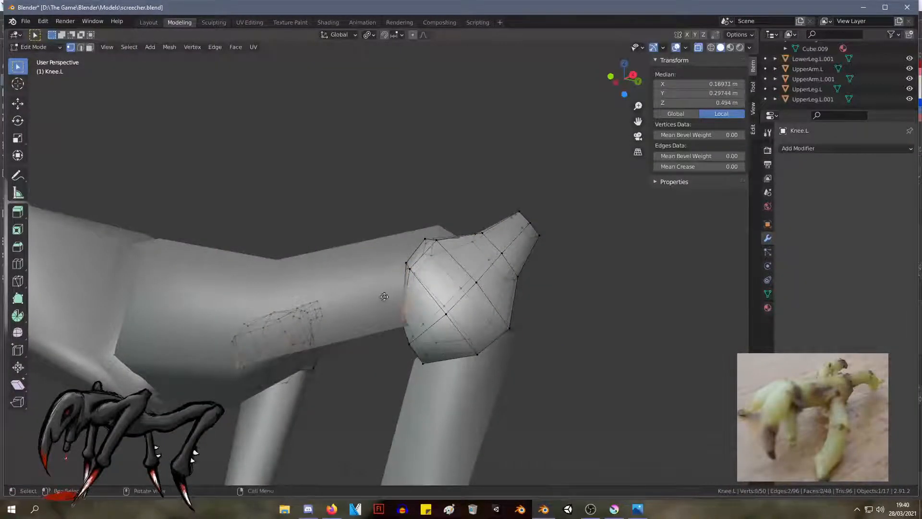
{"action": "key", "text": "g"}
{"action": "left_click", "coordinate": [377, 288]}
Step: Raise the vertices on top of the knee where it overlaps the upper leg
{"action": "middle_click_drag", "start_coordinate": [377, 288], "coordinate": [472, 280]}
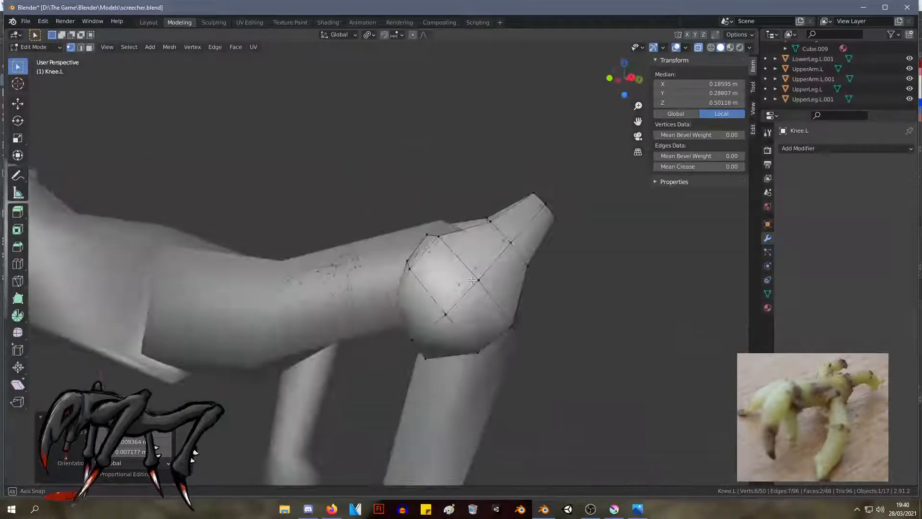
{"action": "left_click_drag", "start_coordinate": [422, 233], "coordinate": [423, 234]}
{"action": "key", "text": "g"}
{"action": "left_click", "coordinate": [428, 225]}
{"action": "middle_click_drag", "start_coordinate": [428, 225], "coordinate": [353, 204]}
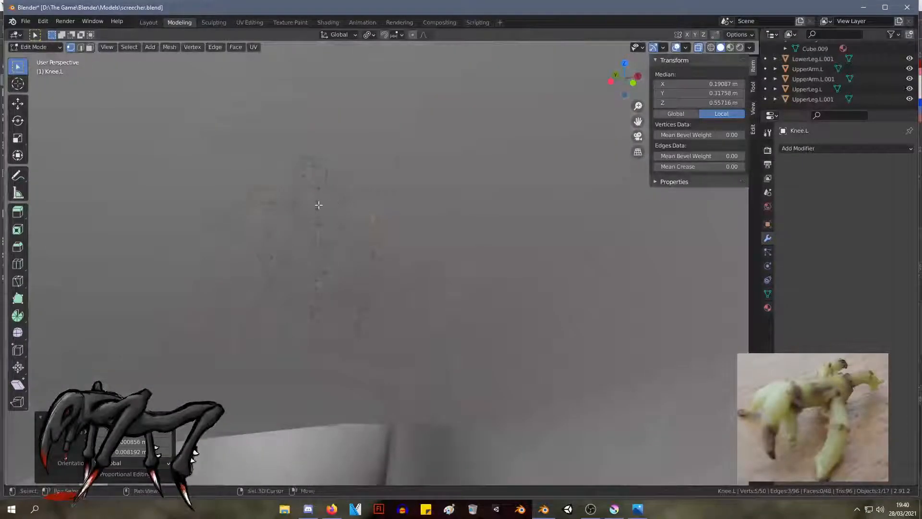
Step: Reposition individual top vertices of the knee to close the joint over the end of the upper leg
{"action": "left_click", "coordinate": [318, 206], "text": "shift"}
{"action": "left_click", "coordinate": [317, 207]}
{"action": "left_click", "coordinate": [336, 212], "text": "shift"}
{"action": "key", "text": "g"}
{"action": "left_click", "coordinate": [338, 201]}
{"action": "middle_click_drag", "start_coordinate": [339, 201], "coordinate": [279, 177]}
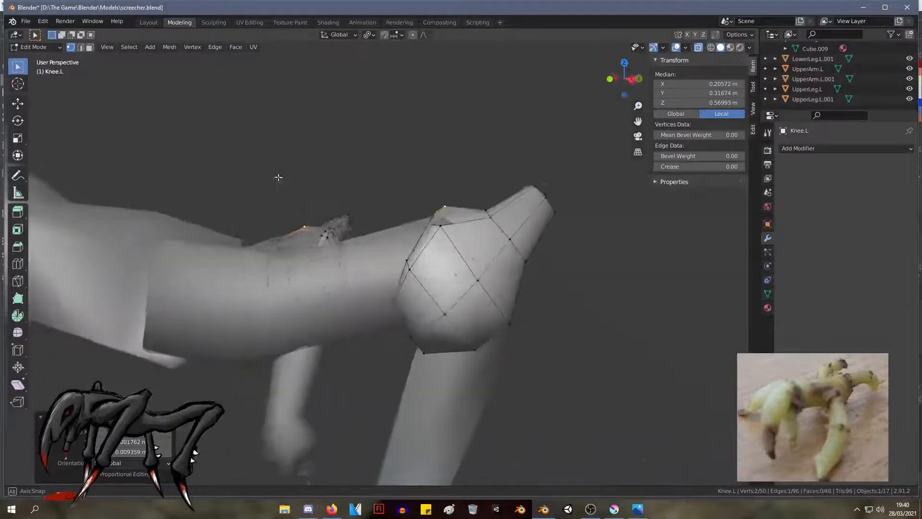
{"action": "left_click", "coordinate": [443, 226]}
{"action": "key", "text": "g"}
{"action": "left_click", "coordinate": [445, 220]}
Step: Move the vertices on the knee's underside so the joint fits around the top of the lower leg
{"action": "middle_click_drag", "start_coordinate": [541, 240], "coordinate": [527, 352]}
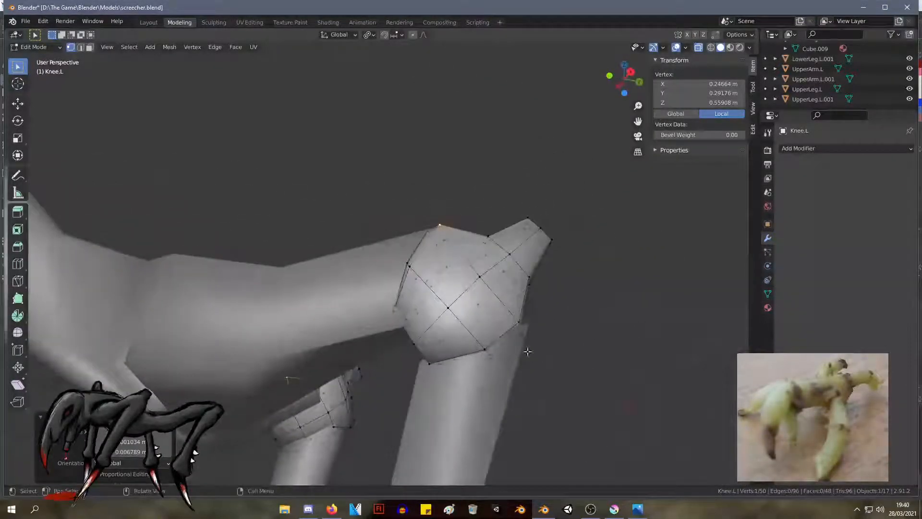
{"action": "left_click", "coordinate": [491, 354]}
{"action": "left_click_drag", "start_coordinate": [484, 349], "coordinate": [483, 345]}
{"action": "key", "text": "g"}
{"action": "left_click", "coordinate": [489, 365]}
{"action": "left_click_drag", "start_coordinate": [428, 359], "coordinate": [446, 346]}
{"action": "key", "text": "g"}
{"action": "left_click", "coordinate": [451, 353]}
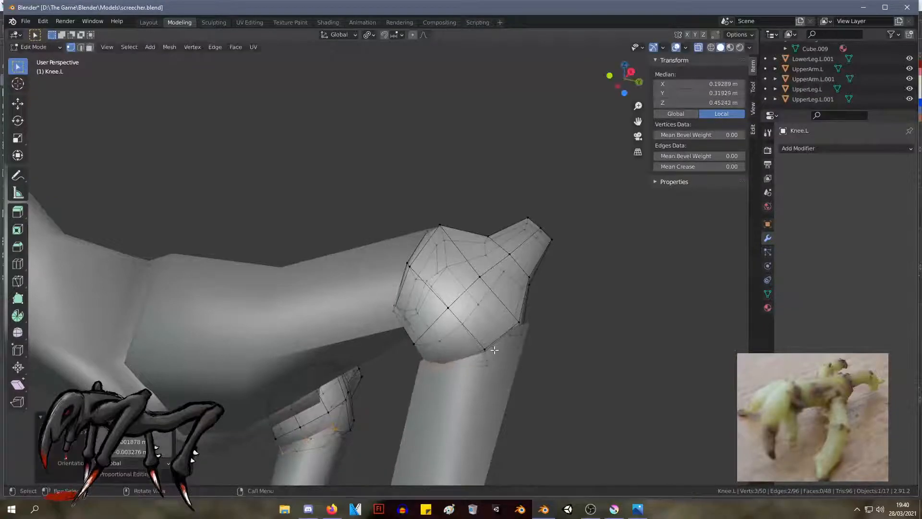
{"action": "left_click", "coordinate": [486, 350]}
{"action": "key", "text": "g"}
{"action": "left_click", "coordinate": [481, 347]}
{"action": "middle_click_drag", "start_coordinate": [575, 323], "coordinate": [542, 239]}
{"action": "key", "text": "Tab"}
{"action": "left_click", "coordinate": [625, 303]}
Step: Merge all of the upper leg's vertices by distance to remove its overlapping points
{"action": "scroll", "coordinate": [662, 315], "scroll_direction": "down", "scroll_amount": 4}
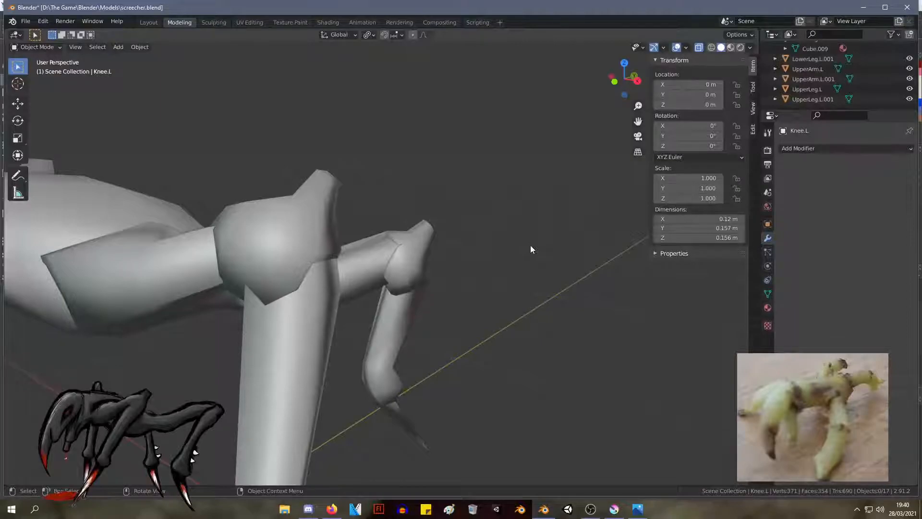
{"action": "middle_click_drag", "start_coordinate": [530, 247], "coordinate": [370, 290]}
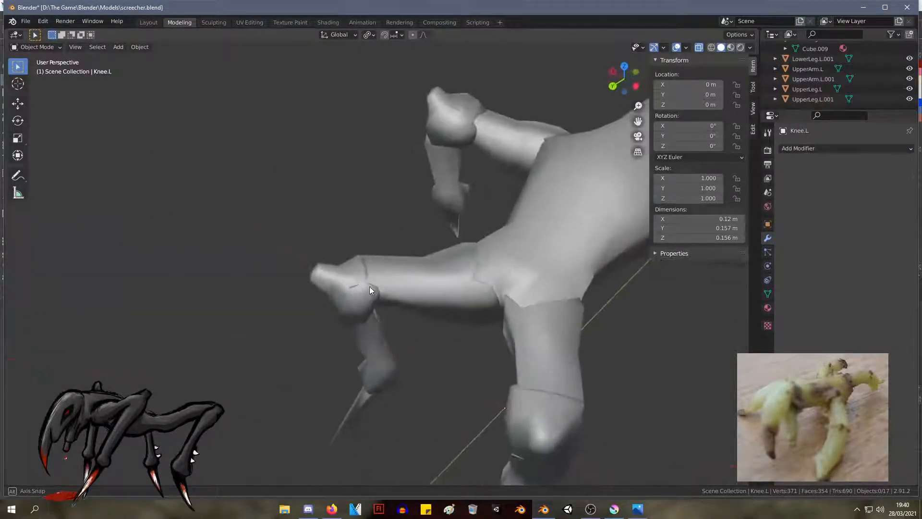
{"action": "key", "text": "g"}
{"action": "right_click", "coordinate": [331, 255]}
{"action": "middle_click_drag", "start_coordinate": [330, 255], "coordinate": [407, 209]}
{"action": "left_click", "coordinate": [445, 262]}
{"action": "key", "text": "Tab"}
{"action": "scroll", "coordinate": [311, 216], "scroll_direction": "up", "scroll_amount": 5}
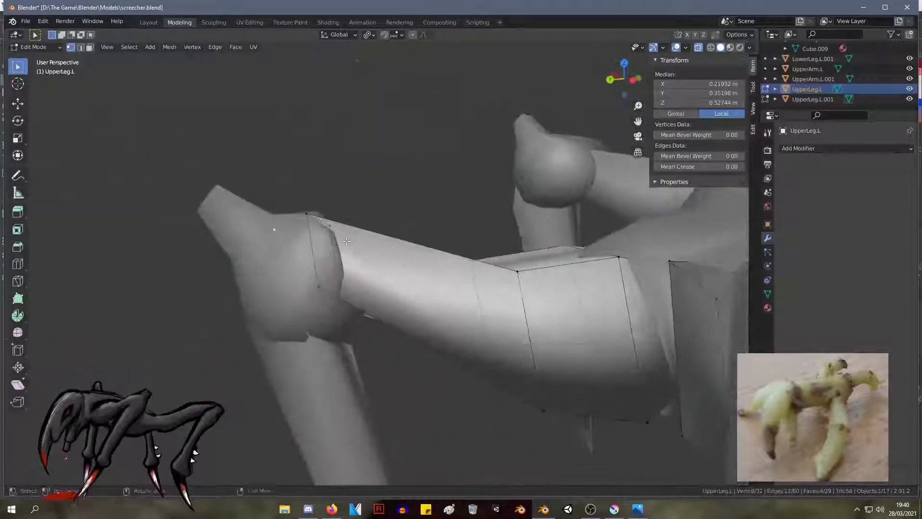
{"action": "left_click", "coordinate": [308, 215]}
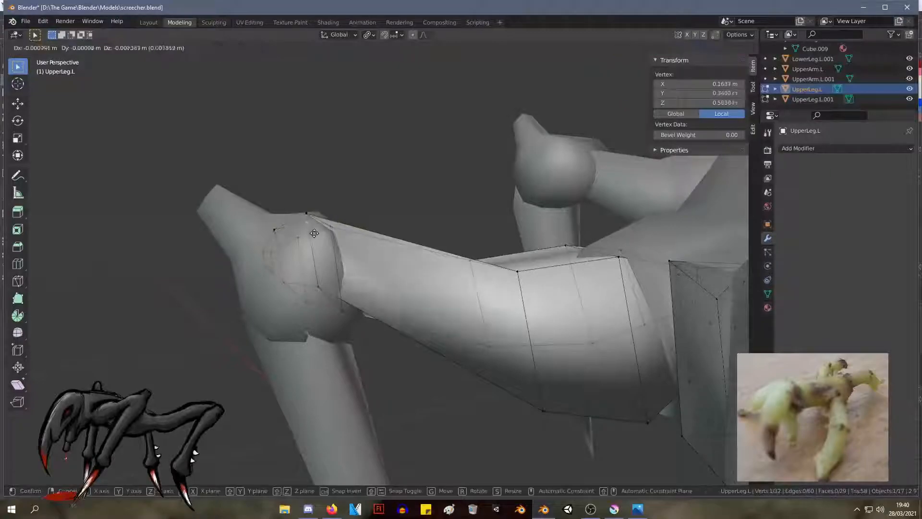
{"action": "key", "text": "a"}
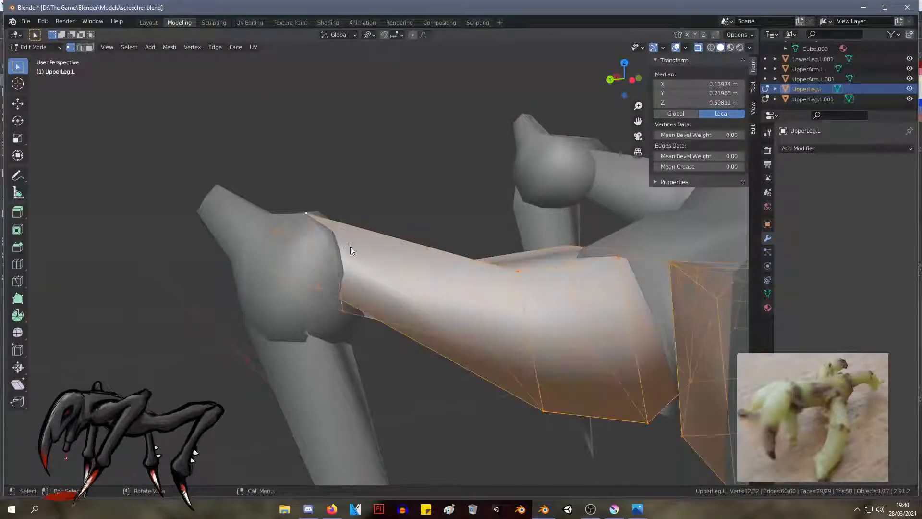
{"action": "right_click", "coordinate": [345, 301]}
{"action": "mouse_move", "coordinate": [344, 294]}
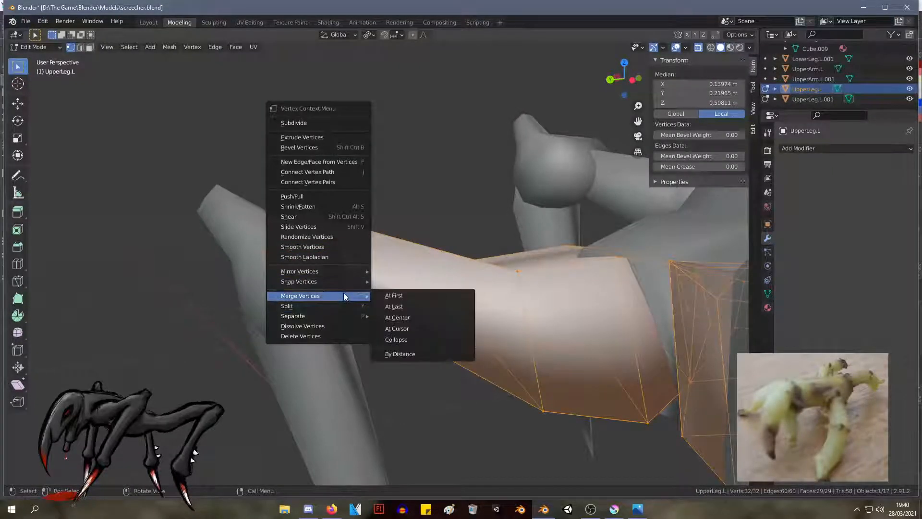
{"action": "left_click", "coordinate": [415, 354]}
{"action": "key", "text": "Tab"}
Step: Move the top vertices at the upper leg's knee end to fit inside the knee joint
{"action": "middle_click_drag", "start_coordinate": [362, 243], "coordinate": [318, 207]}
{"action": "key", "text": "Tab"}
{"action": "left_click", "coordinate": [317, 205]}
{"action": "key", "text": "g"}
{"action": "left_click", "coordinate": [293, 224]}
{"action": "middle_click_drag", "start_coordinate": [292, 225], "coordinate": [420, 299]}
{"action": "key", "text": "g"}
{"action": "left_click", "coordinate": [421, 304]}
Step: Nudge the side vertices at the upper leg's knee end to line up with the knee's rim
{"action": "left_click", "coordinate": [491, 306]}
{"action": "key", "text": "g"}
{"action": "left_click", "coordinate": [485, 304]}
{"action": "left_click", "coordinate": [485, 305], "text": "alt"}
{"action": "key", "text": "g"}
{"action": "right_click", "coordinate": [486, 303]}
{"action": "left_click", "coordinate": [489, 303]}
{"action": "key", "text": "g"}
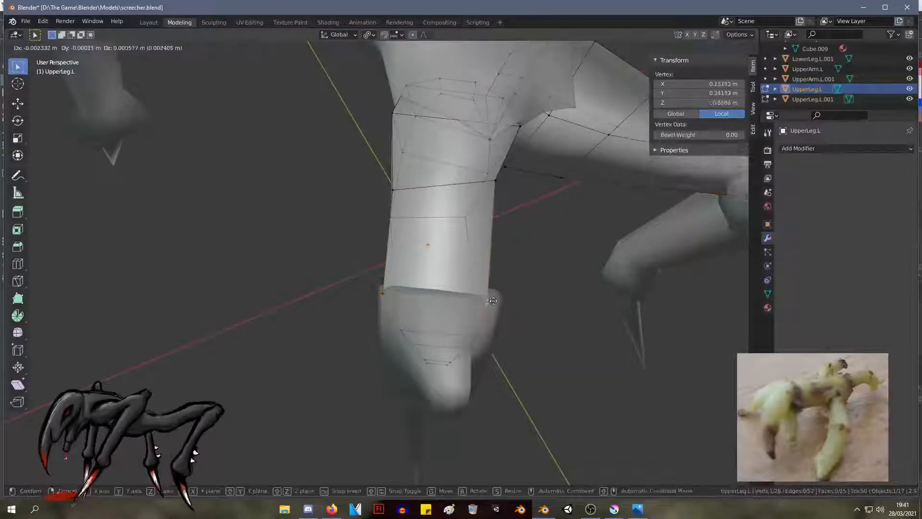
{"action": "left_click", "coordinate": [495, 300]}
{"action": "middle_click_drag", "start_coordinate": [536, 297], "coordinate": [467, 227]}
{"action": "key", "text": "g"}
{"action": "left_click", "coordinate": [466, 230]}
{"action": "key", "text": "Tab"}
{"action": "left_click", "coordinate": [386, 177]}
Step: Scale up the body vertices at the hip end inside the upper leg by about 1.28
{"action": "middle_click_drag", "start_coordinate": [385, 177], "coordinate": [563, 204]}
{"action": "scroll", "coordinate": [552, 205], "scroll_direction": "down", "scroll_amount": 4}
{"action": "mouse_move", "coordinate": [427, 217]}
{"action": "middle_mouse_down"}
{"action": "mouse_move", "coordinate": [517, 200]}
{"action": "mouse_move", "coordinate": [412, 201]}
{"action": "mouse_move", "coordinate": [387, 216]}
{"action": "mouse_move", "coordinate": [419, 217]}
{"action": "middle_mouse_up"}
{"action": "scroll", "coordinate": [516, 200], "scroll_direction": "down", "scroll_amount": 5}
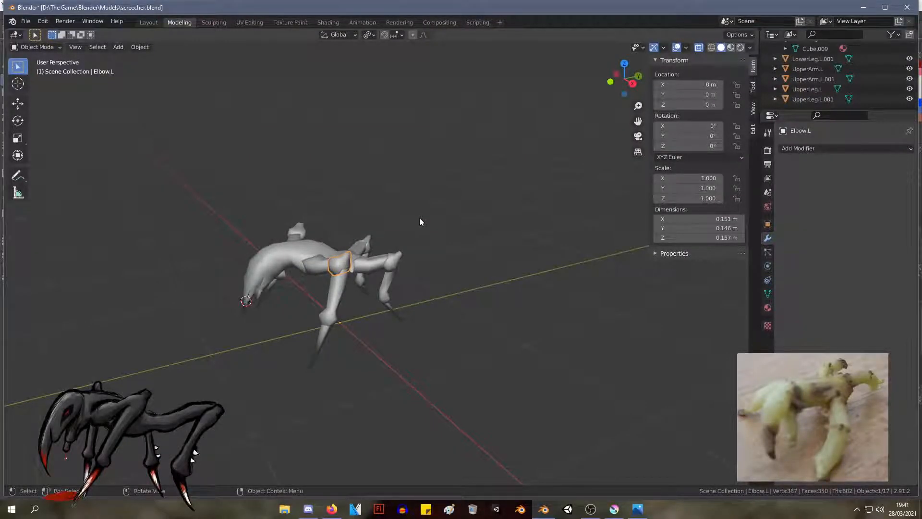
{"action": "middle_click_drag", "start_coordinate": [420, 219], "coordinate": [371, 309]}
{"action": "scroll", "coordinate": [442, 259], "scroll_direction": "up", "scroll_amount": 4}
{"action": "left_click", "coordinate": [229, 361]}
{"action": "key", "text": "Tab"}
{"action": "middle_click_drag", "start_coordinate": [229, 361], "coordinate": [344, 397]}
{"action": "left_click_drag", "start_coordinate": [298, 379], "coordinate": [247, 257]}
{"action": "left_click_drag", "start_coordinate": [285, 353], "coordinate": [265, 331]}
{"action": "left_click_drag", "start_coordinate": [238, 303], "coordinate": [239, 304], "text": "shift"}
{"action": "key", "text": "s"}
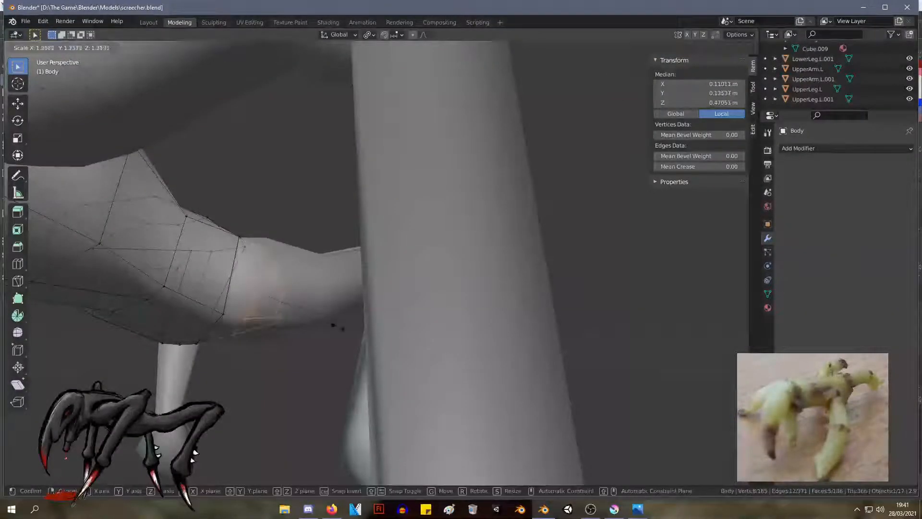
{"action": "left_click", "coordinate": [335, 329]}
Step: Enlarge the lower four vertices of the body's hip end by a factor of about 2.18
{"action": "middle_click_drag", "start_coordinate": [335, 329], "coordinate": [339, 307]}
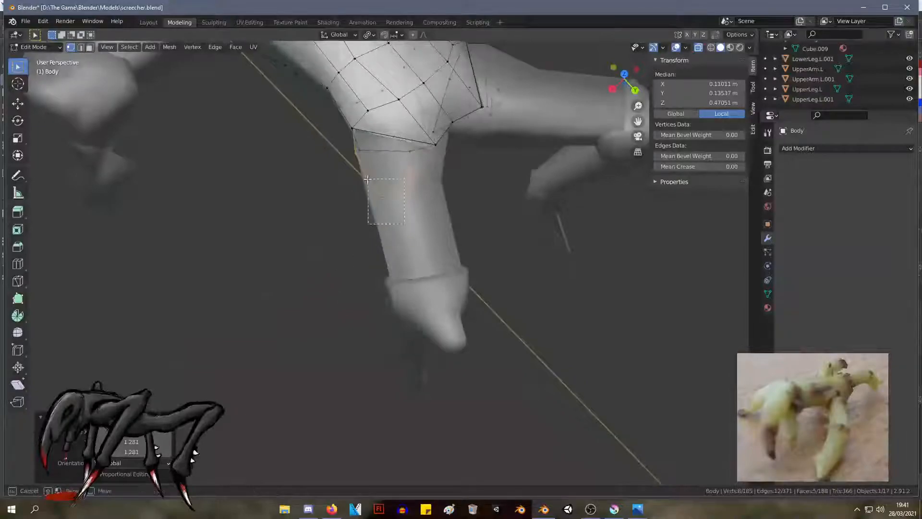
{"action": "left_click_drag", "start_coordinate": [368, 180], "coordinate": [369, 180]}
{"action": "key", "text": "s"}
{"action": "left_click", "coordinate": [344, 180]}
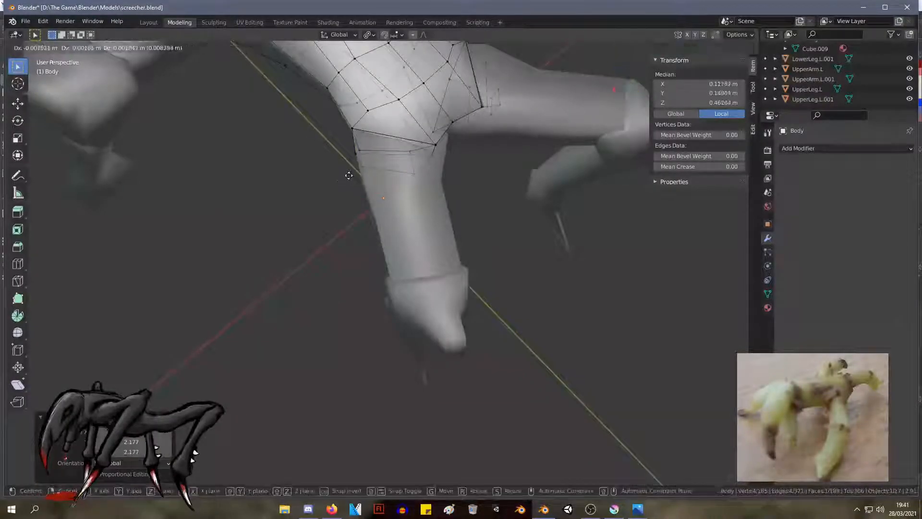
Step: Move the upper inner corner of the body's hip end to keep it inside the upper leg
{"action": "left_click", "coordinate": [429, 160]}
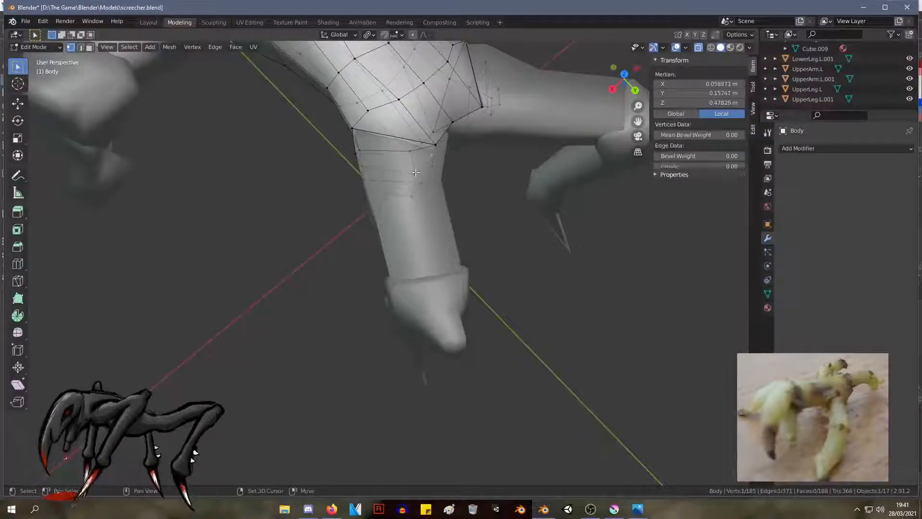
{"action": "key", "text": "g"}
{"action": "right_click", "coordinate": [422, 176]}
{"action": "left_click", "coordinate": [431, 156]}
{"action": "key", "text": "g"}
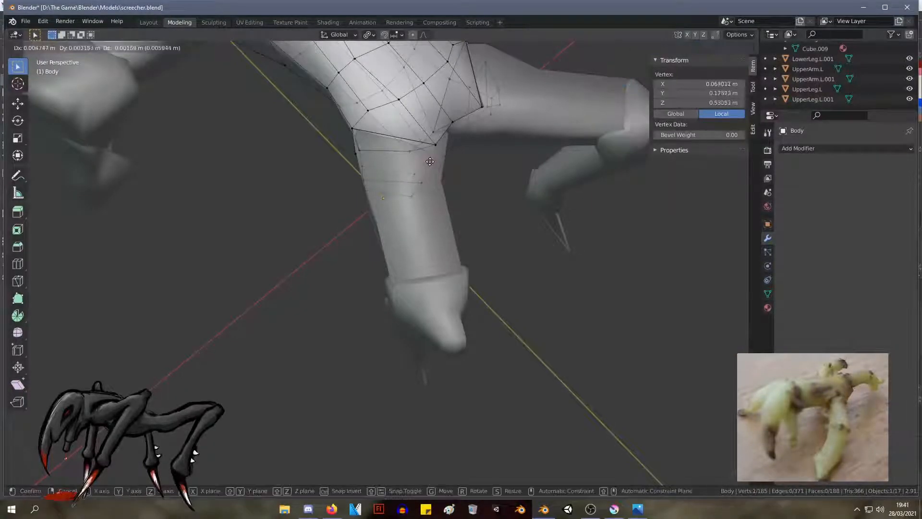
{"action": "left_click", "coordinate": [429, 164]}
Step: Shrink the lower four vertices of the body's hip end by a factor of about 0.74
{"action": "middle_click_drag", "start_coordinate": [428, 165], "coordinate": [401, 207]}
{"action": "scroll", "coordinate": [435, 227], "scroll_direction": "up", "scroll_amount": 4}
{"action": "middle_click_drag", "start_coordinate": [571, 267], "coordinate": [478, 333], "text": "shift"}
{"action": "left_click_drag", "start_coordinate": [489, 323], "coordinate": [364, 194]}
{"action": "middle_click_drag", "start_coordinate": [425, 253], "coordinate": [603, 217]}
{"action": "left_click_drag", "start_coordinate": [318, 464], "coordinate": [248, 386]}
{"action": "key", "text": "s"}
{"action": "right_click", "coordinate": [387, 285]}
{"action": "middle_click_drag", "start_coordinate": [447, 279], "coordinate": [463, 327]}
{"action": "key", "text": "s"}
{"action": "left_click", "coordinate": [346, 291]}
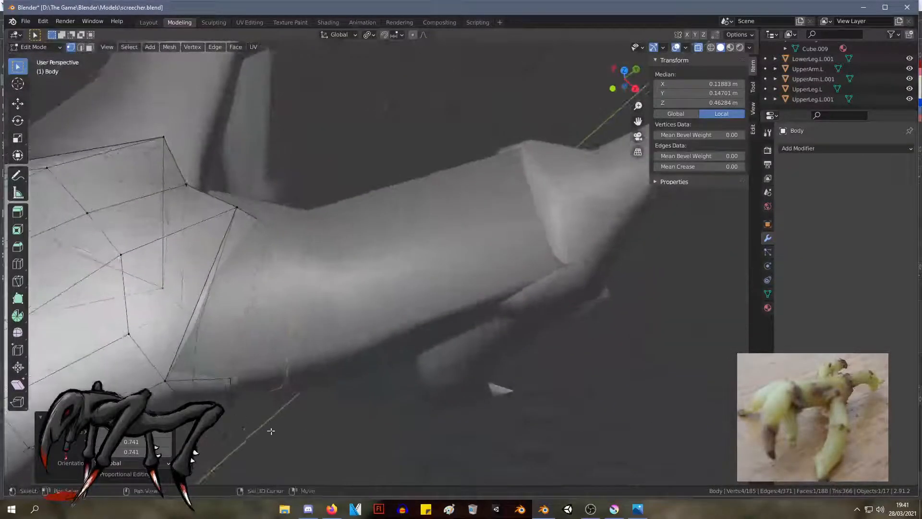
Step: Select all eight vertices of the body's hip end, shift them, and scale them down slightly
{"action": "left_click_drag", "start_coordinate": [220, 374], "coordinate": [222, 373], "text": "shift"}
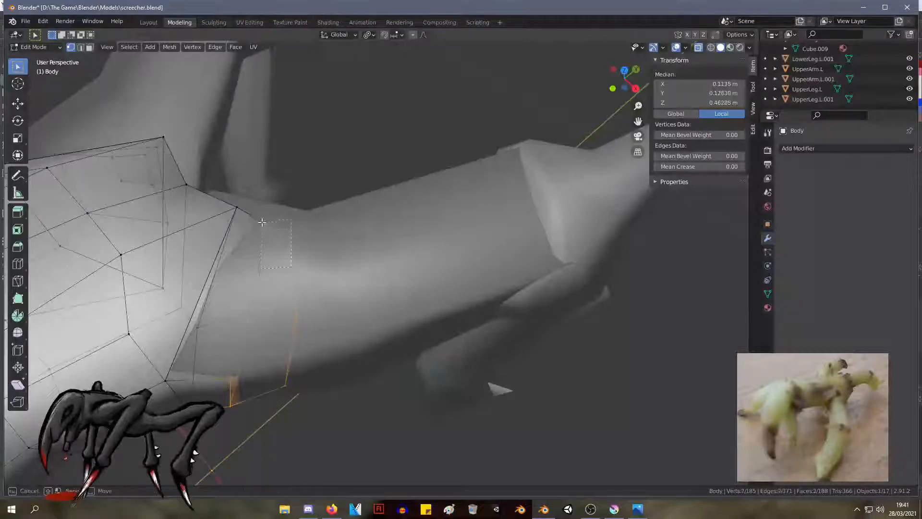
{"action": "left_click_drag", "start_coordinate": [262, 224], "coordinate": [264, 223], "text": "shift"}
{"action": "key", "text": "g"}
{"action": "left_click", "coordinate": [309, 241]}
{"action": "middle_click_drag", "start_coordinate": [309, 240], "coordinate": [267, 286]}
{"action": "key", "text": "s"}
{"action": "left_click", "coordinate": [237, 212]}
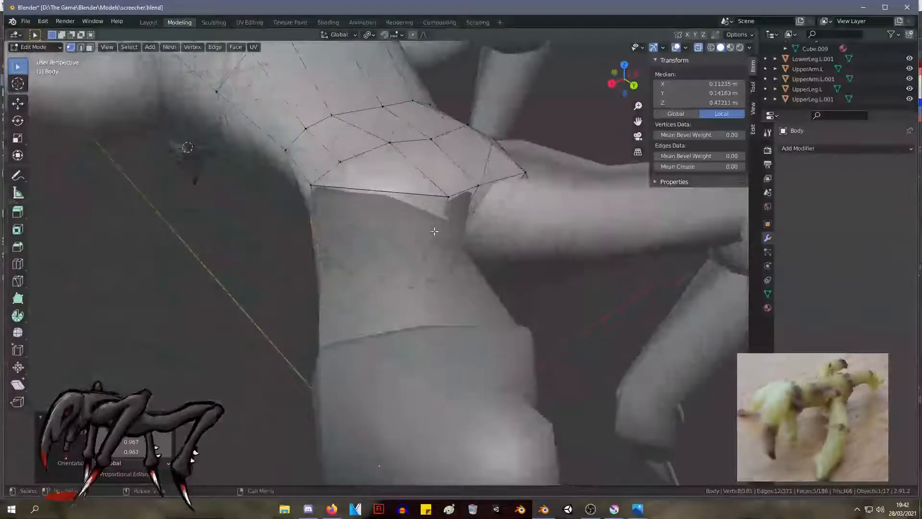
Step: Move an upper and a lower corner vertex of the body's hip end to fit the upper leg's surface
{"action": "left_click", "coordinate": [432, 230]}
{"action": "key", "text": "g"}
{"action": "left_click", "coordinate": [430, 229]}
{"action": "scroll", "coordinate": [386, 253], "scroll_direction": "up", "scroll_amount": 1}
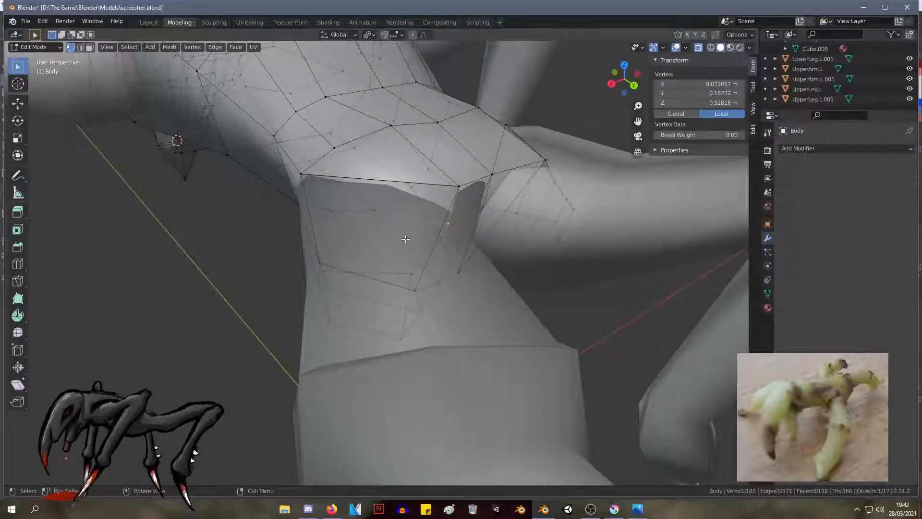
{"action": "middle_click_drag", "start_coordinate": [342, 209], "coordinate": [192, 145]}
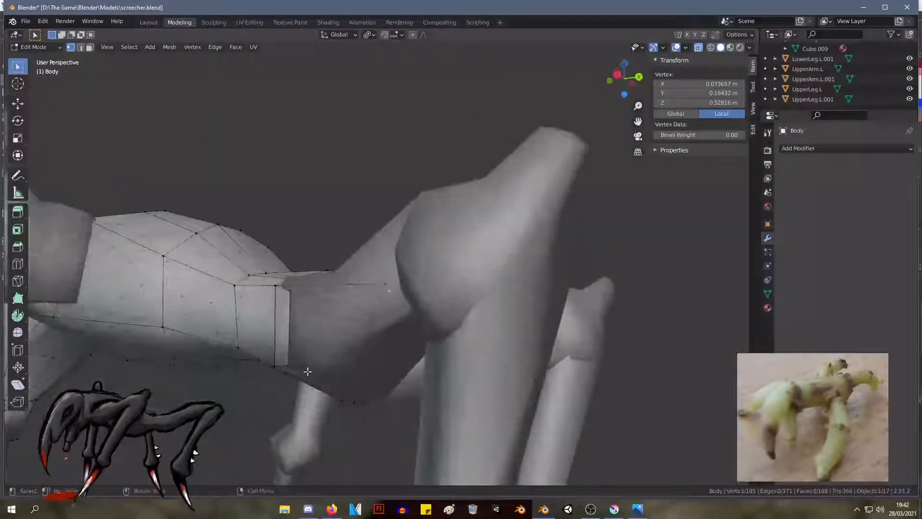
{"action": "key", "text": "g"}
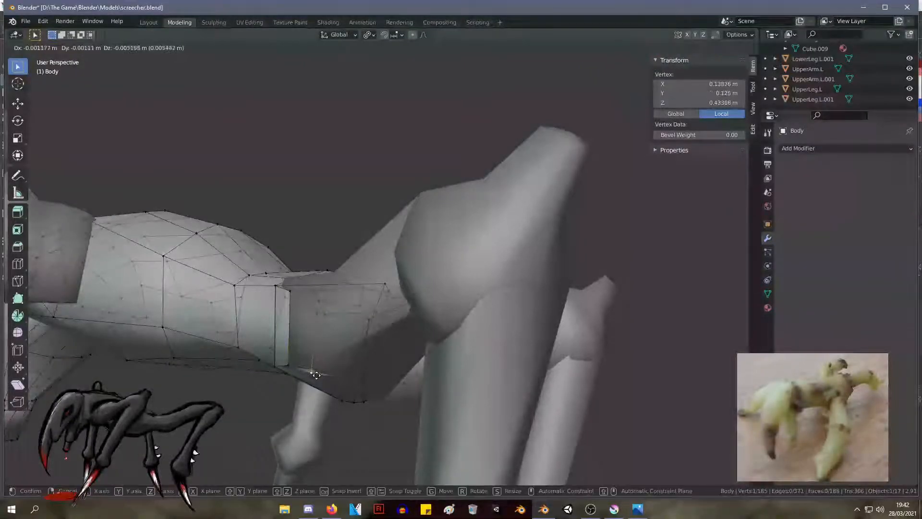
{"action": "left_click", "coordinate": [315, 370]}
{"action": "middle_click_drag", "start_coordinate": [315, 370], "coordinate": [449, 328]}
{"action": "key", "text": "Tab"}
{"action": "left_click", "coordinate": [445, 193]}
Step: Move the vertices at the upper leg's body end slightly toward the creature's rear
{"action": "middle_click_drag", "start_coordinate": [445, 192], "coordinate": [466, 156]}
{"action": "left_click", "coordinate": [382, 246]}
{"action": "key", "text": "Tab"}
{"action": "left_click_drag", "start_coordinate": [556, 275], "coordinate": [557, 275]}
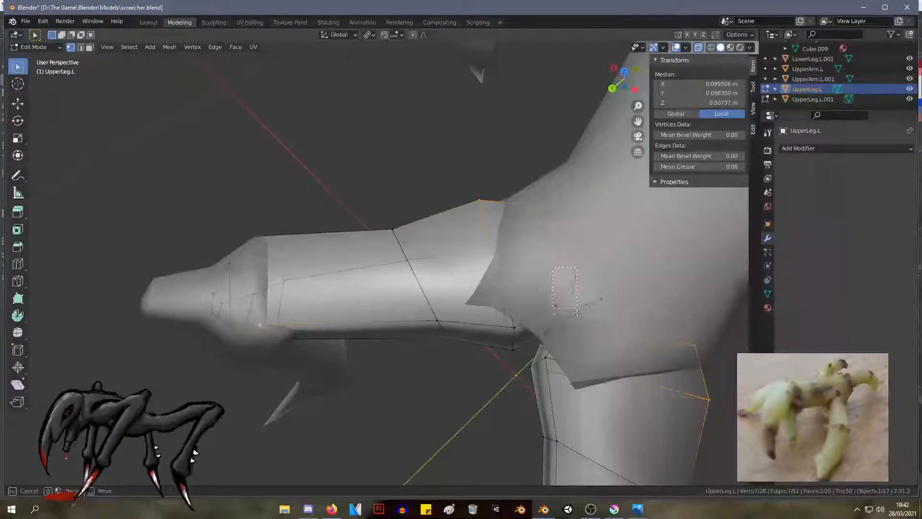
{"action": "left_click_drag", "start_coordinate": [530, 360], "coordinate": [531, 359], "text": "shift"}
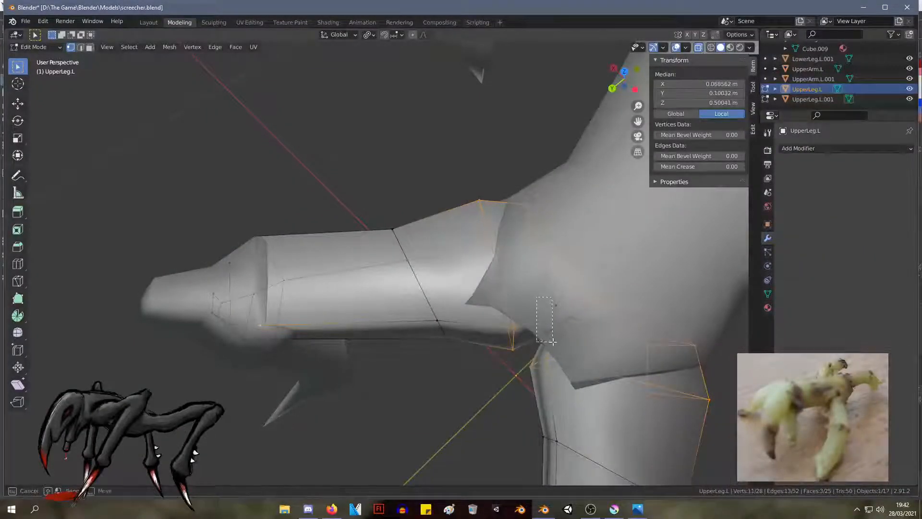
{"action": "left_click", "coordinate": [567, 320], "text": "shift"}
{"action": "key", "text": "g"}
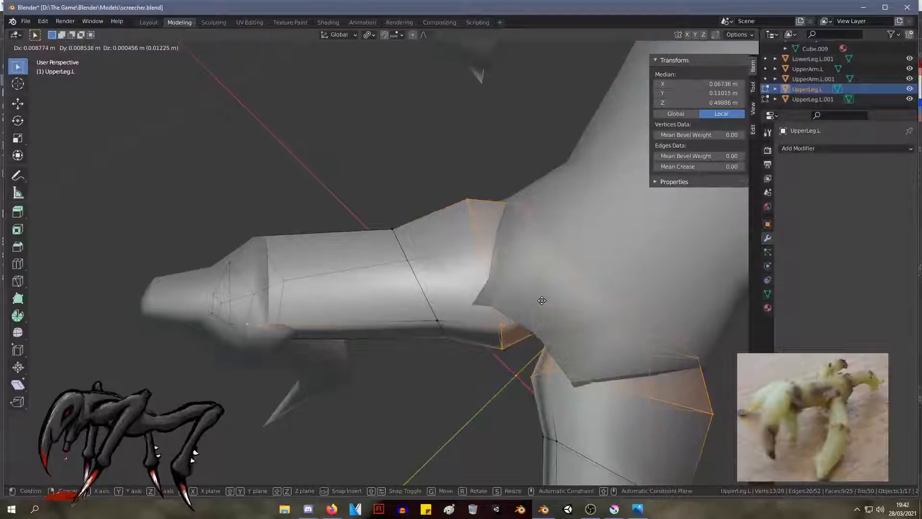
{"action": "left_click", "coordinate": [546, 302]}
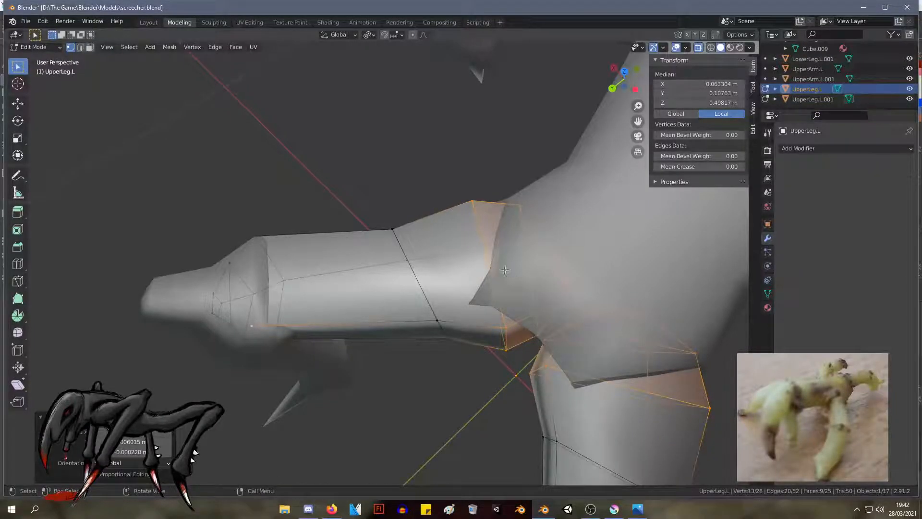
Step: Scale the upper leg's body-end vertices, including along X, and move the inner corner vertex to fit the body
{"action": "middle_click_drag", "start_coordinate": [341, 196], "coordinate": [494, 198]}
{"action": "key", "text": "s"}
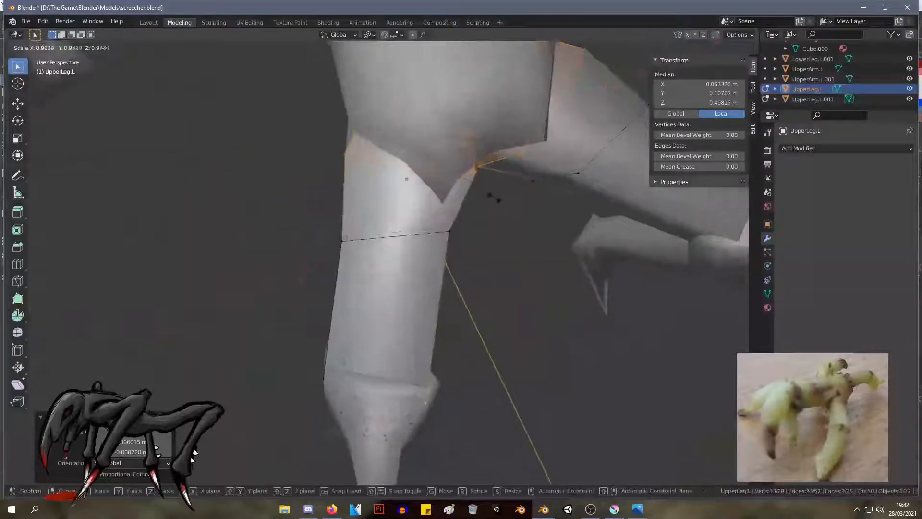
{"action": "left_click", "coordinate": [494, 191]}
{"action": "left_click", "coordinate": [483, 204]}
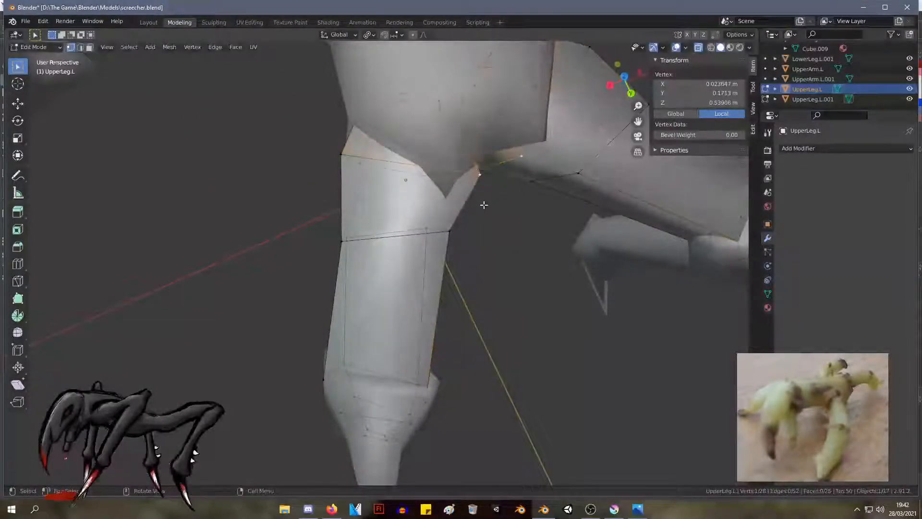
{"action": "left_click_drag", "start_coordinate": [334, 96], "coordinate": [335, 96]}
{"action": "key", "text": "s"}
{"action": "key", "text": "x"}
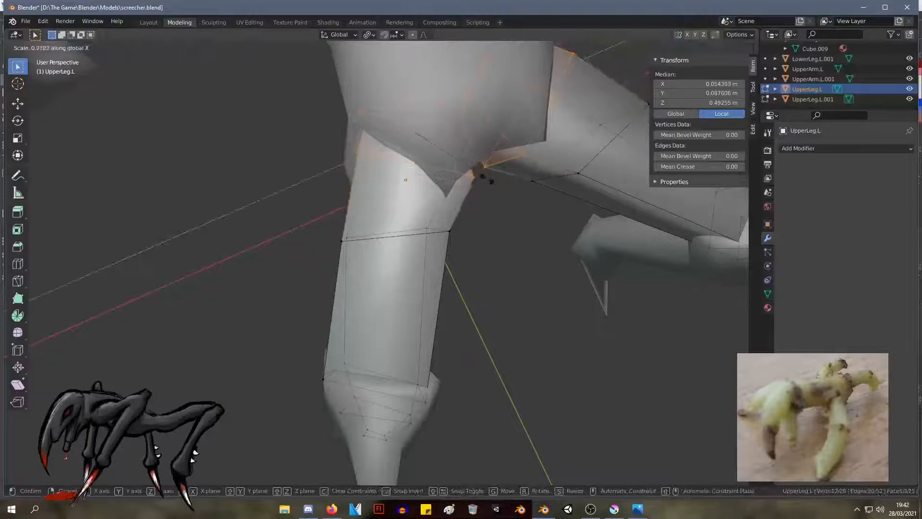
{"action": "left_click", "coordinate": [516, 163]}
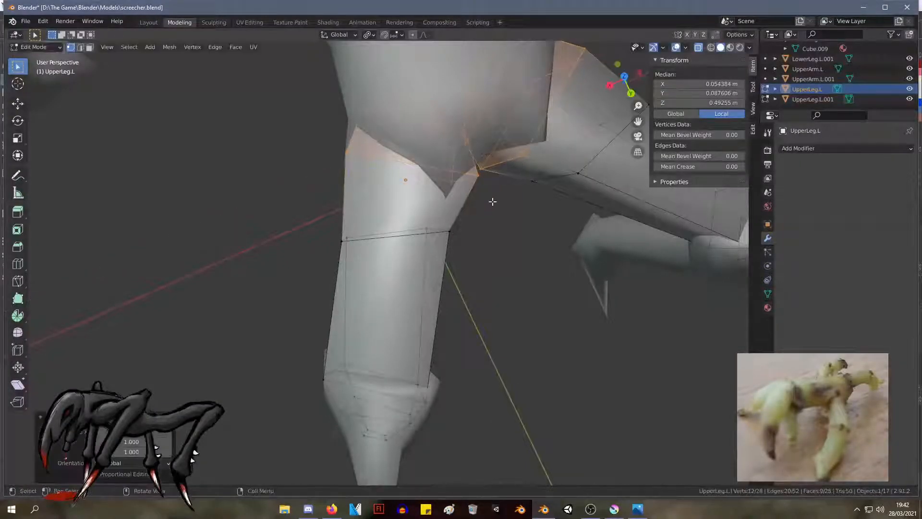
{"action": "left_click", "coordinate": [482, 179]}
{"action": "key", "text": "g"}
{"action": "left_click", "coordinate": [473, 180]}
{"action": "key", "text": "Tab"}
{"action": "left_click", "coordinate": [522, 222]}
Step: Scale the body's eight hip-end vertices inside the upper leg down by about 0.80
{"action": "middle_click_drag", "start_coordinate": [524, 223], "coordinate": [624, 137]}
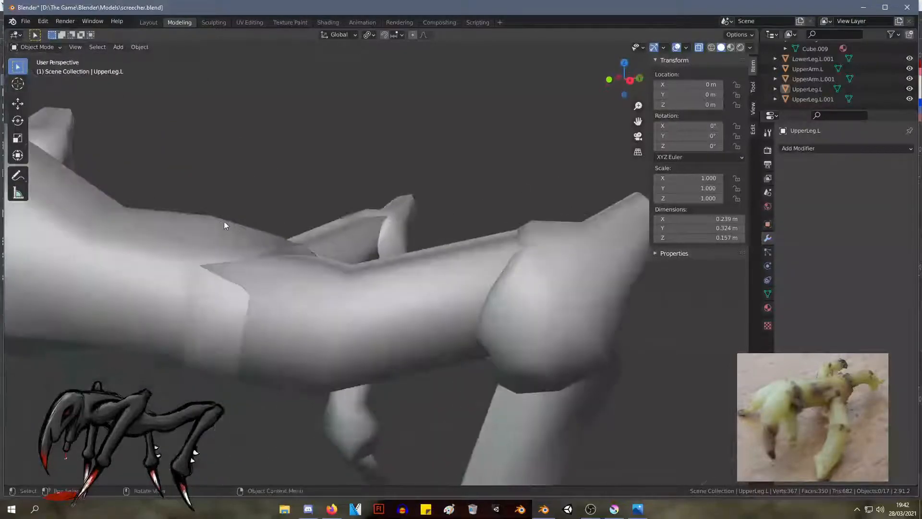
{"action": "left_click", "coordinate": [229, 224]}
{"action": "key", "text": "Tab"}
{"action": "middle_click_drag", "start_coordinate": [262, 295], "coordinate": [298, 402]}
{"action": "left_click_drag", "start_coordinate": [298, 402], "coordinate": [373, 288]}
{"action": "key", "text": "s"}
{"action": "left_click", "coordinate": [506, 323]}
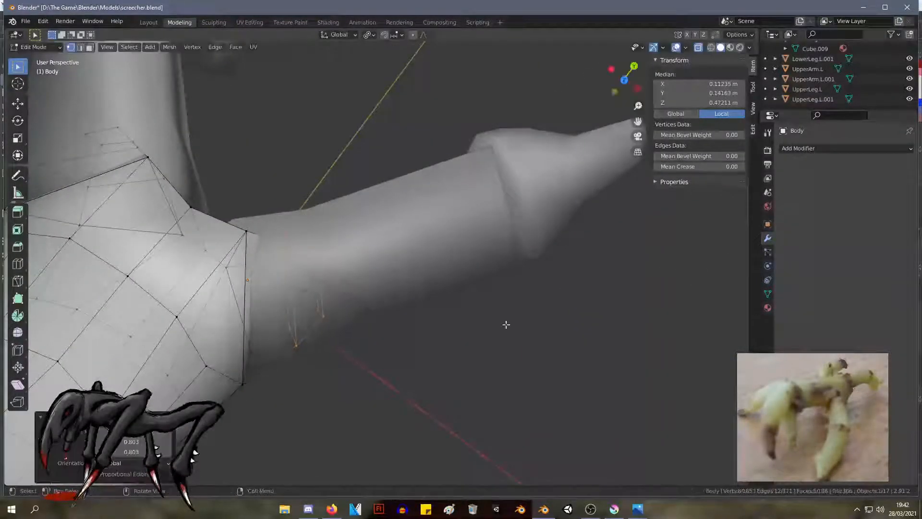
{"action": "key", "text": "Tab"}
Step: Separate the hip section at the rear end of the body into its own object
{"action": "middle_click_drag", "start_coordinate": [509, 339], "coordinate": [350, 185]}
{"action": "scroll", "coordinate": [427, 229], "scroll_direction": "down", "scroll_amount": 6}
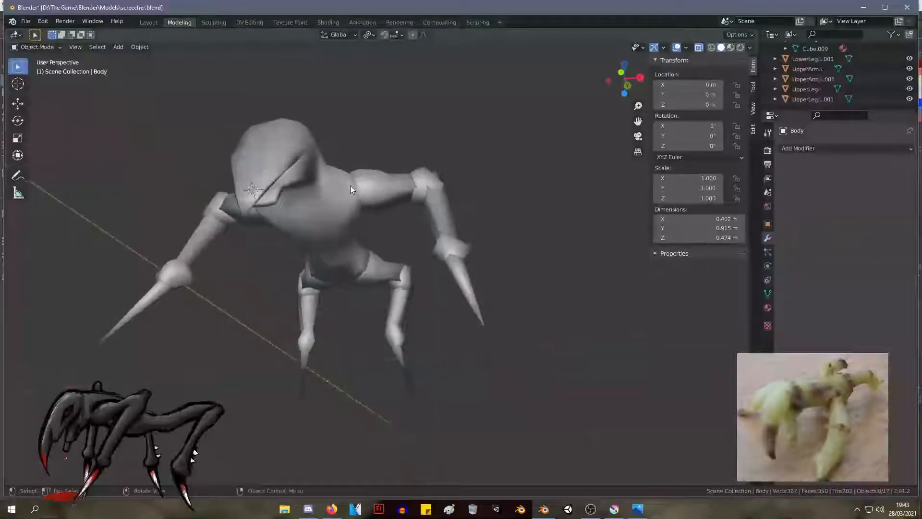
{"action": "middle_click_drag", "start_coordinate": [357, 217], "coordinate": [315, 269]}
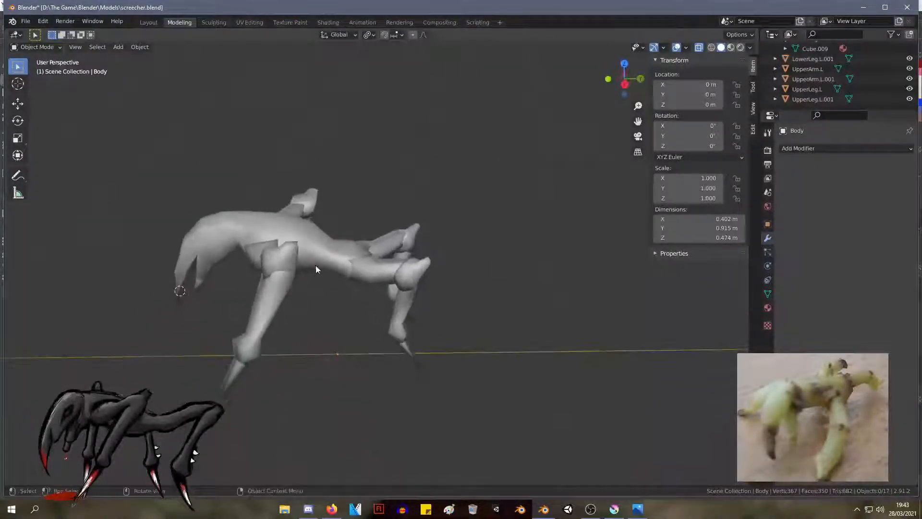
{"action": "left_click", "coordinate": [315, 273]}
{"action": "key", "text": "Tab"}
{"action": "left_click_drag", "start_coordinate": [403, 308], "coordinate": [335, 241]}
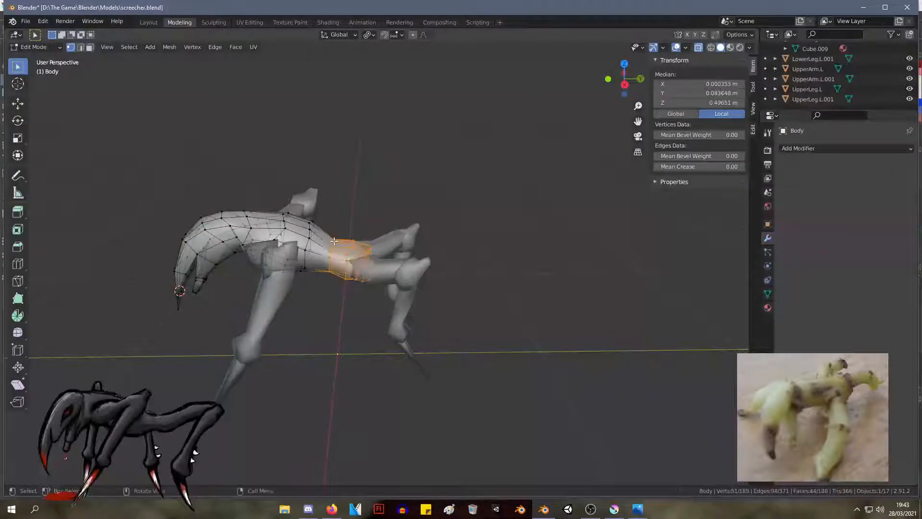
{"action": "scroll", "coordinate": [356, 269], "scroll_direction": "up", "scroll_amount": 4}
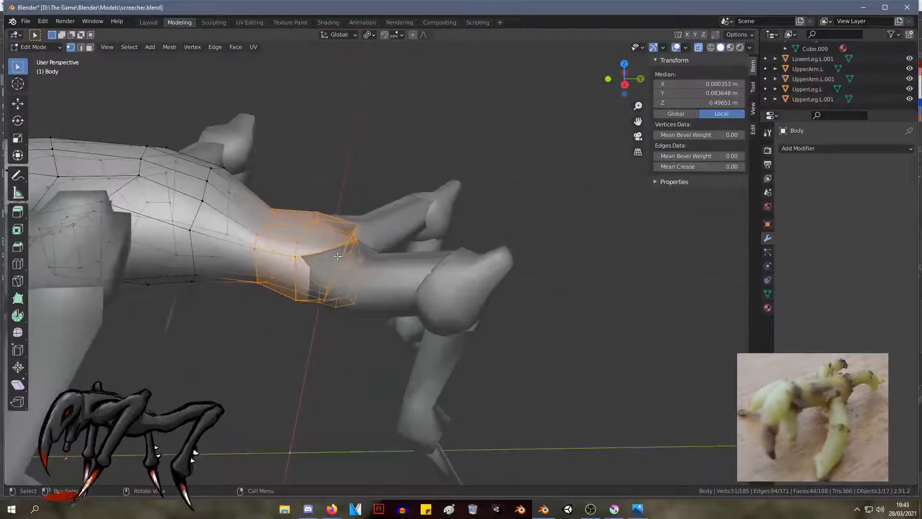
{"action": "right_click", "coordinate": [314, 221]}
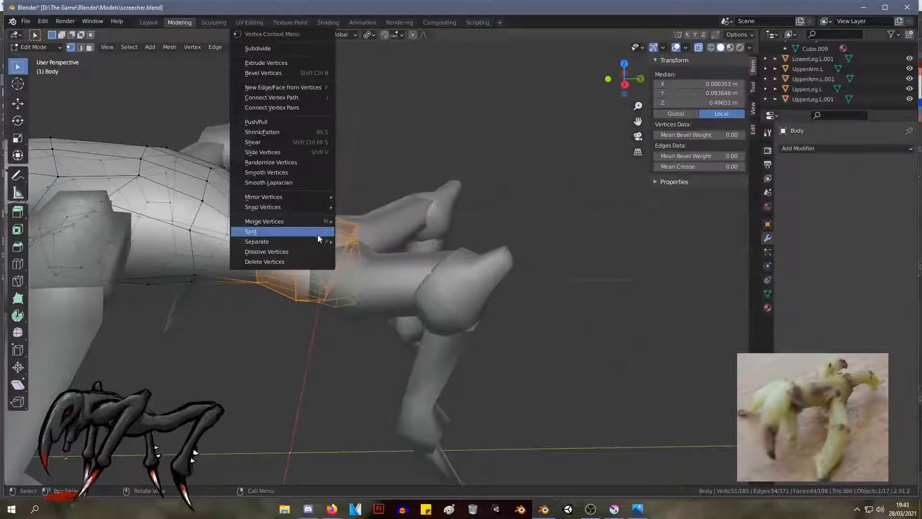
{"action": "mouse_move", "coordinate": [313, 242]}
{"action": "left_click", "coordinate": [391, 243]}
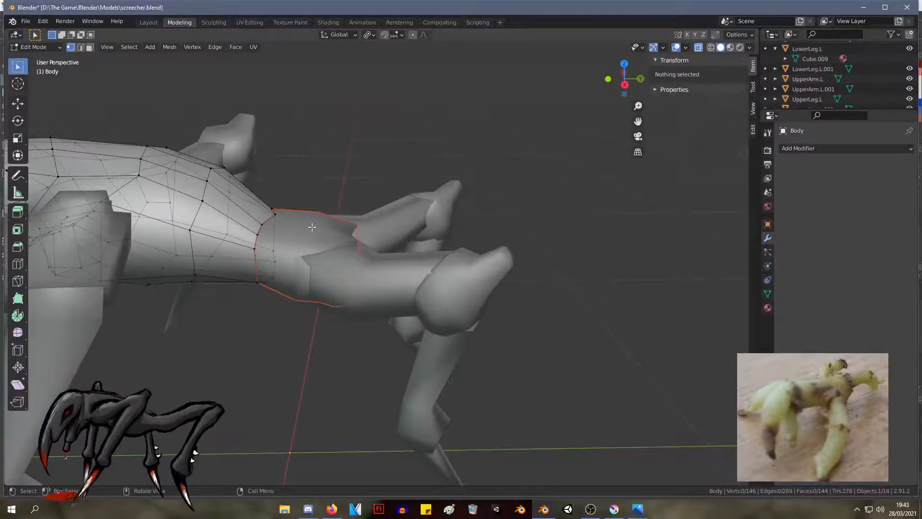
Step: Fill the open front end of the separated hip piece with a face
{"action": "middle_click_drag", "start_coordinate": [318, 226], "coordinate": [426, 352]}
{"action": "key", "text": "Tab"}
{"action": "key", "text": "Tab"}
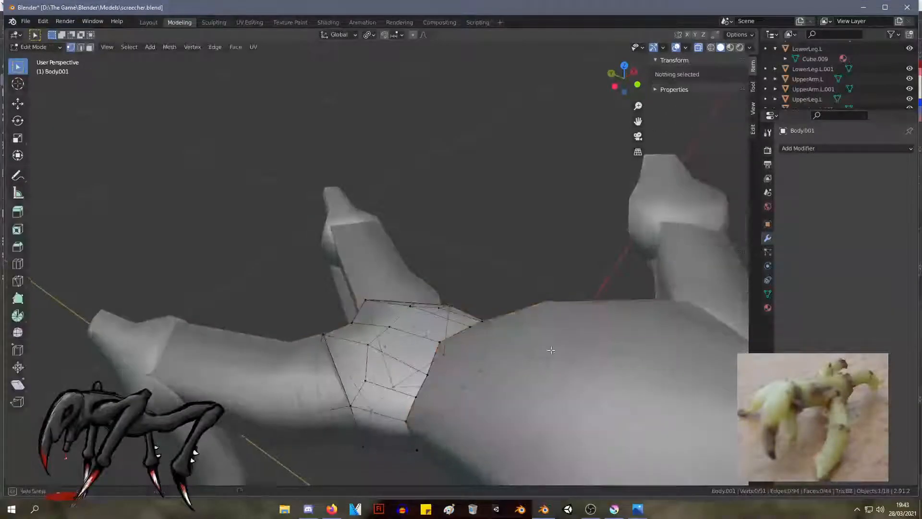
{"action": "middle_click_drag", "start_coordinate": [551, 350], "coordinate": [575, 321]}
{"action": "left_click_drag", "start_coordinate": [562, 386], "coordinate": [492, 326]}
{"action": "left_click_drag", "start_coordinate": [569, 352], "coordinate": [491, 236]}
{"action": "key", "text": "f"}
{"action": "left_click", "coordinate": [515, 205]}
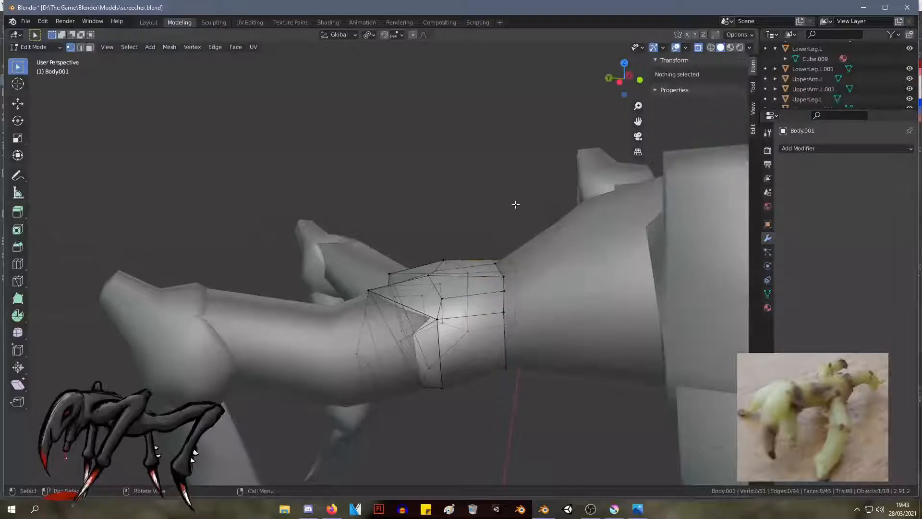
{"action": "middle_click_drag", "start_coordinate": [518, 206], "coordinate": [365, 225]}
{"action": "key", "text": "Tab"}
{"action": "key", "text": "g"}
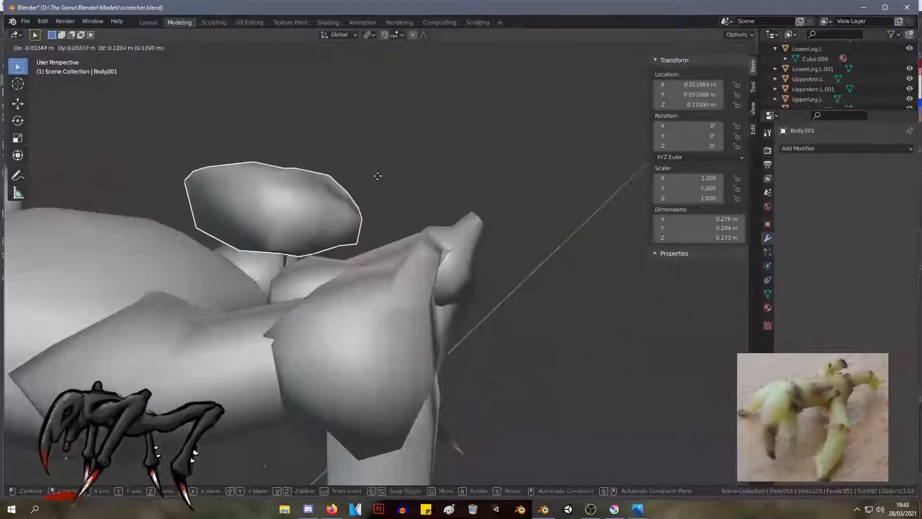
{"action": "key", "text": "Escape"}
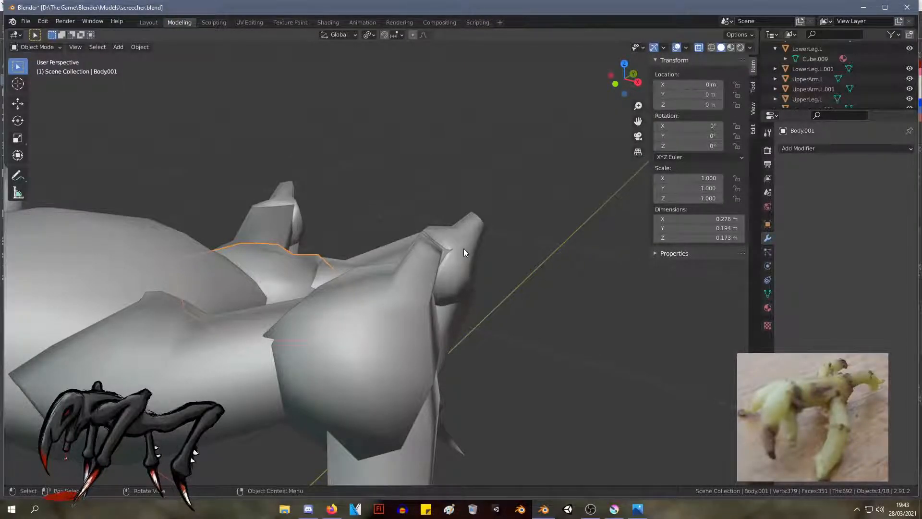
Step: Extrude the hip piece's front rim about 0.064 m toward the body and scale the new ring to 0.416
{"action": "middle_click_drag", "start_coordinate": [464, 252], "coordinate": [222, 223]}
{"action": "left_click", "coordinate": [302, 229]}
{"action": "key", "text": "Tab"}
{"action": "key", "text": "Tab"}
{"action": "left_click", "coordinate": [267, 246]}
{"action": "key", "text": "Tab"}
{"action": "left_click_drag", "start_coordinate": [272, 303], "coordinate": [268, 318]}
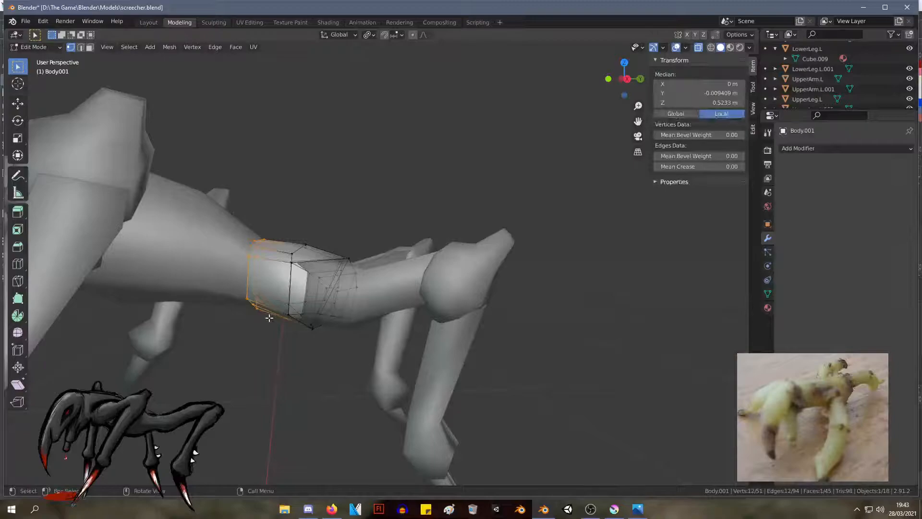
{"action": "key", "text": "e"}
{"action": "right_click", "coordinate": [233, 302]}
{"action": "key", "text": "e"}
{"action": "left_click", "coordinate": [220, 295]}
{"action": "key", "text": "s"}
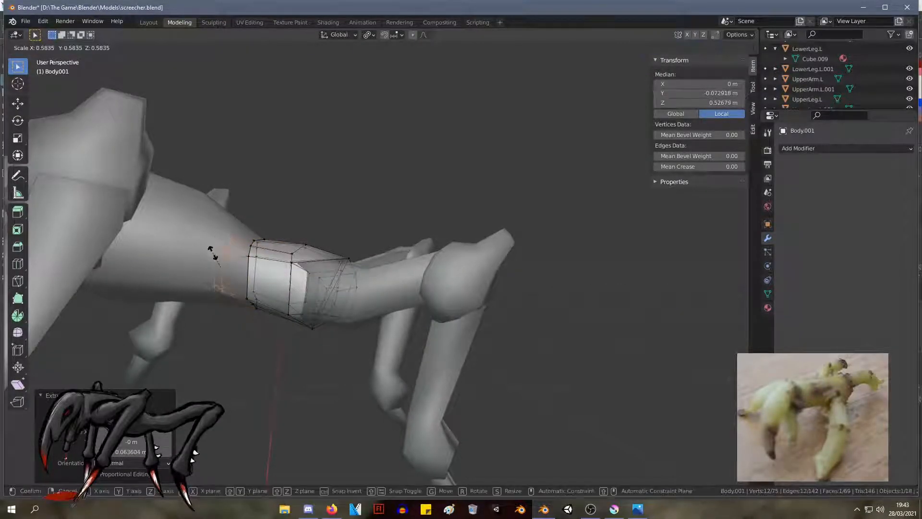
{"action": "left_click", "coordinate": [228, 259]}
Step: Add a loop cut midway along the hip piece's front extension and scale it by 1.271
{"action": "left_click", "coordinate": [229, 259]}
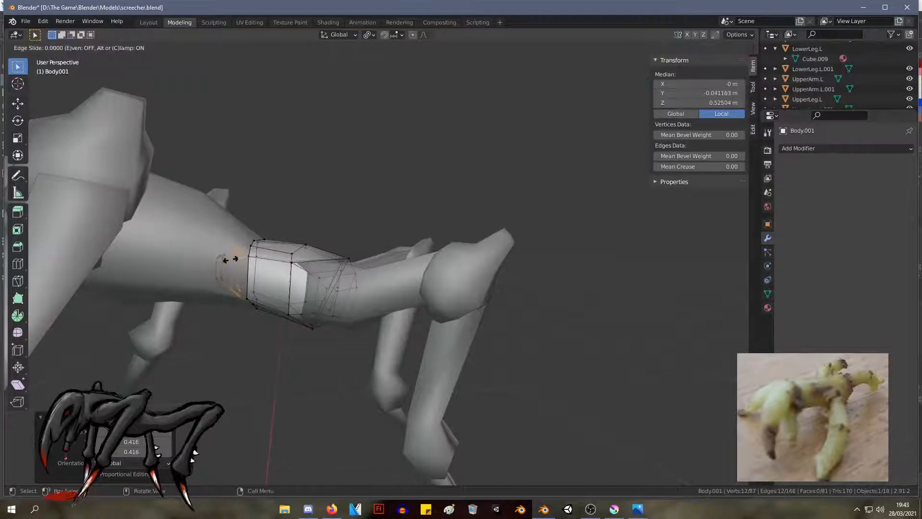
{"action": "left_click", "coordinate": [233, 257]}
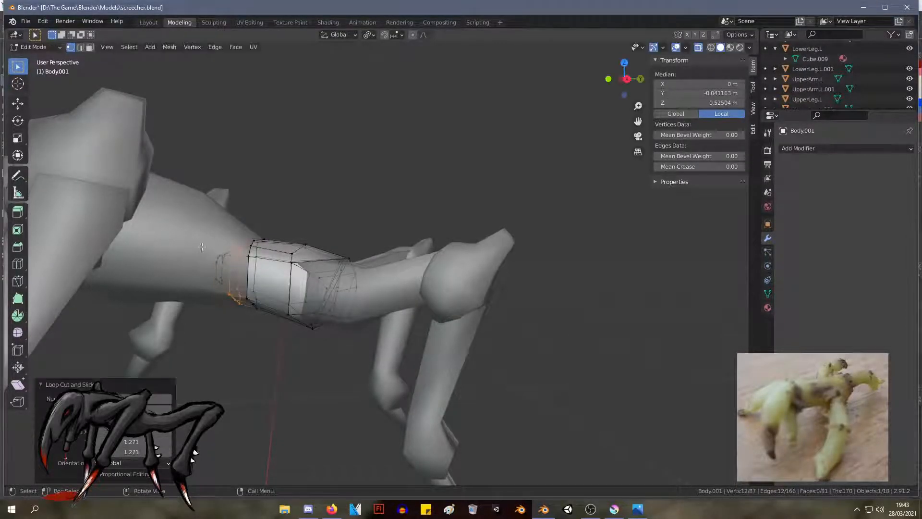
{"action": "left_click_drag", "start_coordinate": [226, 279], "coordinate": [223, 284]}
Step: Rotate the hip piece's two front rings 5.48° and move them to fit inside the body
{"action": "left_click_drag", "start_coordinate": [187, 220], "coordinate": [245, 325]}
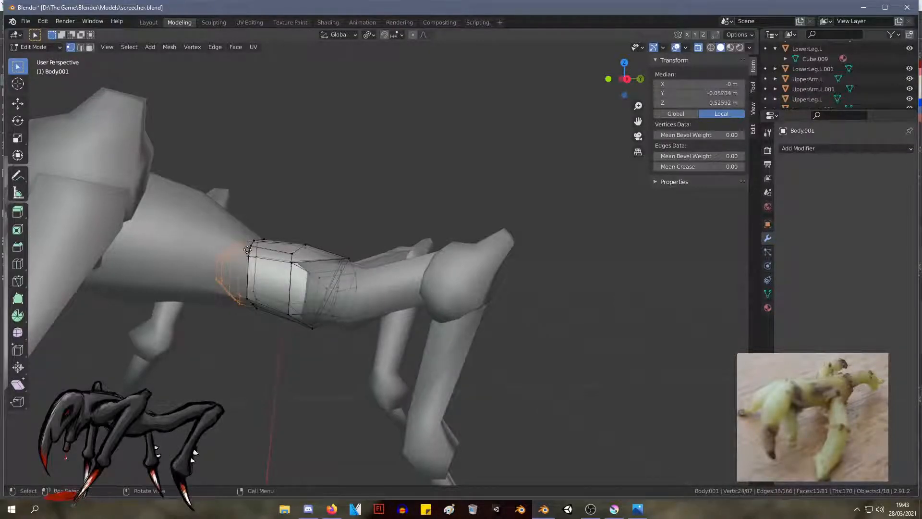
{"action": "key", "text": "g"}
{"action": "key", "text": "r"}
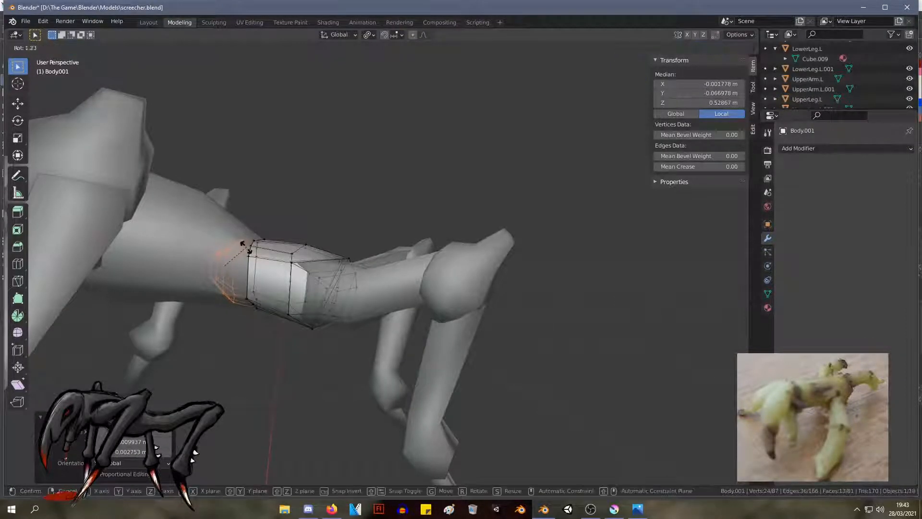
{"action": "left_click", "coordinate": [254, 252]}
{"action": "key", "text": "g"}
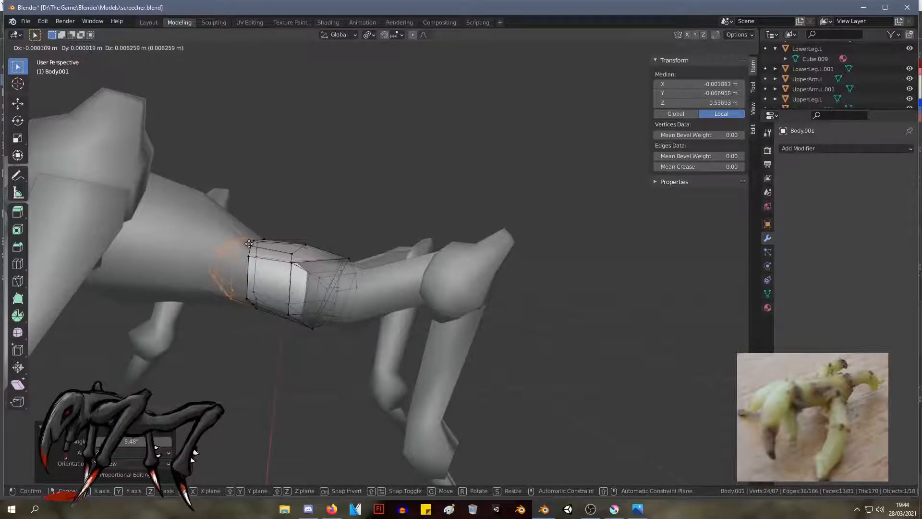
{"action": "left_click", "coordinate": [251, 245]}
Step: Reposition individual vertices of the hip piece's front rings so they stay inside the body
{"action": "middle_click_drag", "start_coordinate": [251, 246], "coordinate": [214, 319]}
{"action": "middle_click_drag", "start_coordinate": [126, 221], "coordinate": [425, 234]}
{"action": "middle_click_drag", "start_coordinate": [609, 305], "coordinate": [595, 306]}
{"action": "left_click_drag", "start_coordinate": [597, 311], "coordinate": [563, 252]}
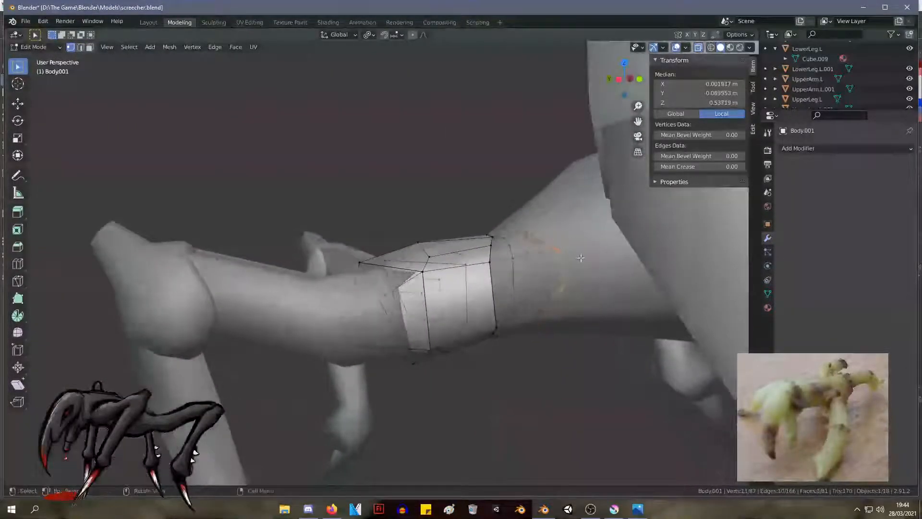
{"action": "middle_click_drag", "start_coordinate": [581, 258], "coordinate": [550, 281]}
{"action": "left_click", "coordinate": [560, 277]}
{"action": "key", "text": "g"}
{"action": "left_click", "coordinate": [561, 261]}
{"action": "key", "text": "g"}
{"action": "left_click", "coordinate": [525, 267]}
Step: Delete the extra edge at the upper front end of the hip piece
{"action": "key", "text": "3"}
{"action": "middle_click_drag", "start_coordinate": [430, 357], "coordinate": [450, 366]}
{"action": "key", "text": "2"}
{"action": "left_click", "coordinate": [516, 347]}
{"action": "middle_click_drag", "start_coordinate": [513, 344], "coordinate": [471, 326]}
{"action": "key", "text": "x"}
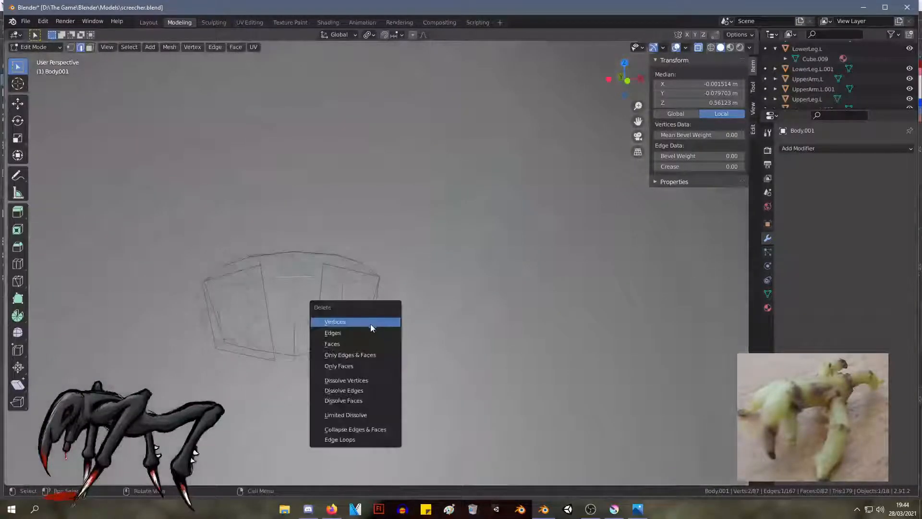
{"action": "left_click", "coordinate": [370, 332]}
{"action": "middle_click_drag", "start_coordinate": [344, 323], "coordinate": [374, 315]}
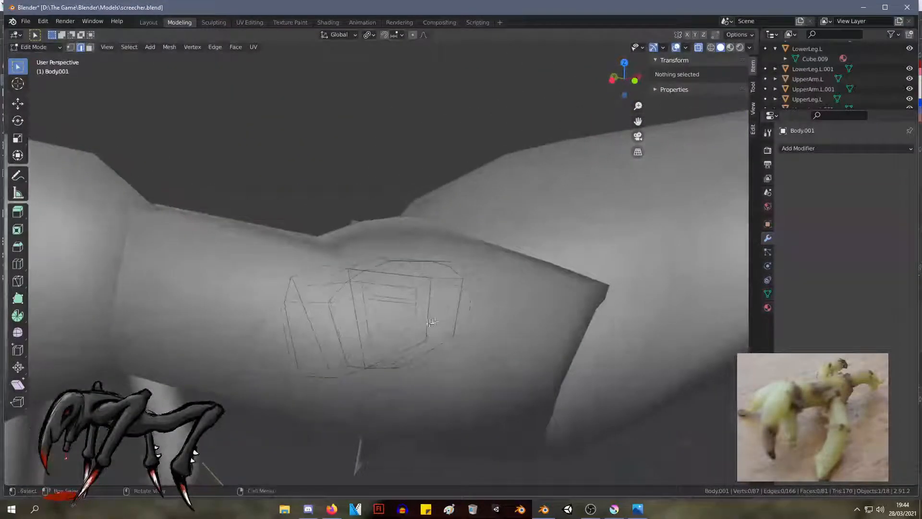
Step: Examine the hip piece's front ring and its fit with the body and legs from several angles
{"action": "middle_click_drag", "start_coordinate": [431, 322], "coordinate": [495, 339]}
{"action": "middle_click_drag", "start_coordinate": [576, 349], "coordinate": [547, 275]}
{"action": "left_click", "coordinate": [568, 305], "text": "alt"}
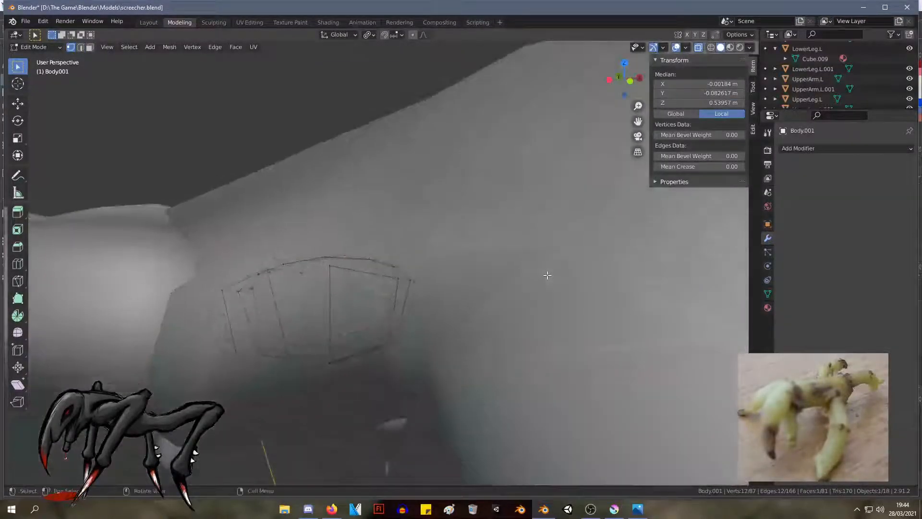
{"action": "key", "text": "Tab"}
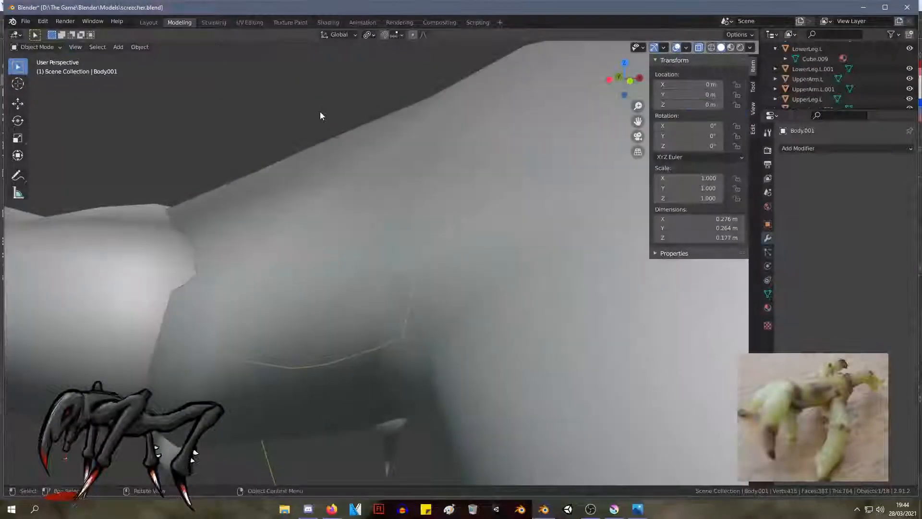
{"action": "scroll", "coordinate": [320, 116], "scroll_direction": "down", "scroll_amount": 6}
{"action": "middle_click_drag", "start_coordinate": [393, 165], "coordinate": [428, 154]}
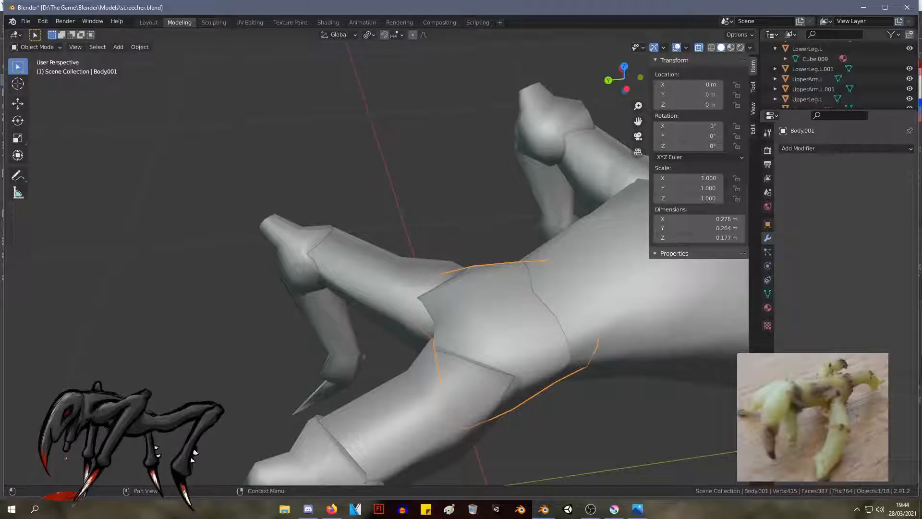
{"action": "key", "text": "Tab"}
{"action": "middle_click_drag", "start_coordinate": [591, 247], "coordinate": [398, 249]}
{"action": "key", "text": "Tab"}
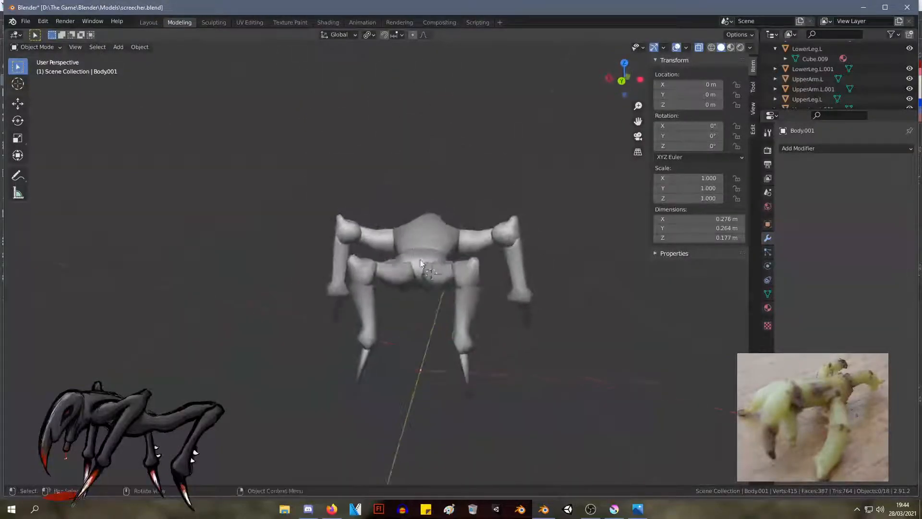
Step: Move the lower edge at the hip piece's rear end to fit against the upper leg
{"action": "key", "text": "Tab"}
{"action": "scroll", "coordinate": [472, 315], "scroll_direction": "up", "scroll_amount": 5}
{"action": "middle_click_drag", "start_coordinate": [451, 305], "coordinate": [455, 333]}
{"action": "left_click_drag", "start_coordinate": [452, 299], "coordinate": [432, 257]}
{"action": "key", "text": "g"}
{"action": "right_click", "coordinate": [434, 273]}
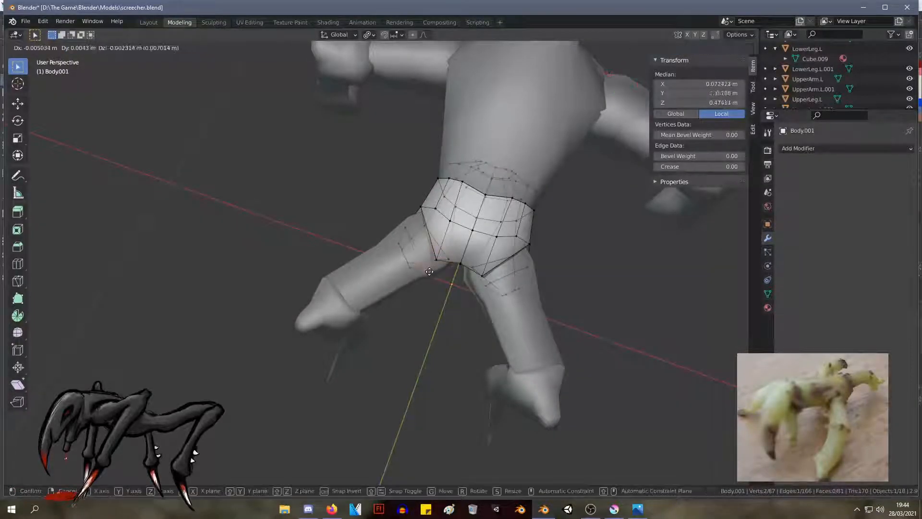
{"action": "key", "text": "g"}
{"action": "left_click", "coordinate": [434, 254]}
{"action": "key", "text": "g"}
{"action": "left_click", "coordinate": [436, 255]}
Step: Move the upper rear edge of the hip piece between the upper legs to refine its shape
{"action": "middle_click_drag", "start_coordinate": [436, 254], "coordinate": [521, 187]}
{"action": "key", "text": "g"}
{"action": "left_click", "coordinate": [465, 239]}
{"action": "key", "text": "g"}
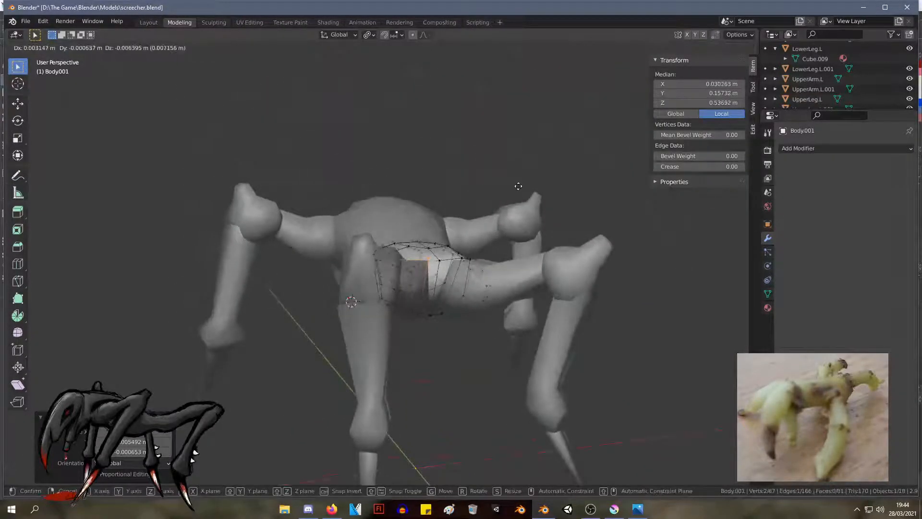
{"action": "left_click", "coordinate": [519, 188]}
Step: Select all head and jaw vertices of the main body mesh up to the neck ring and separate them into their own object
{"action": "key", "text": "Tab"}
{"action": "middle_click_drag", "start_coordinate": [566, 184], "coordinate": [72, 261]}
{"action": "left_click", "coordinate": [305, 264]}
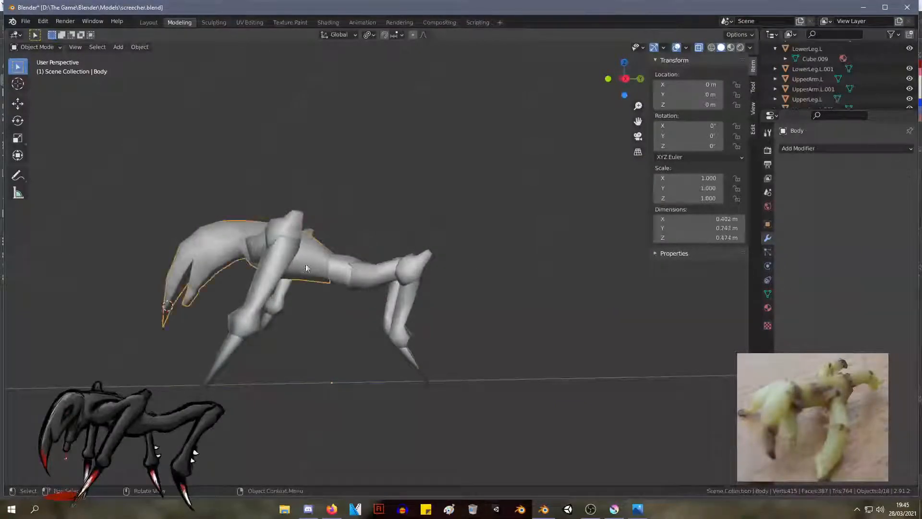
{"action": "key", "text": "Tab"}
{"action": "middle_click_drag", "start_coordinate": [307, 265], "coordinate": [440, 265]}
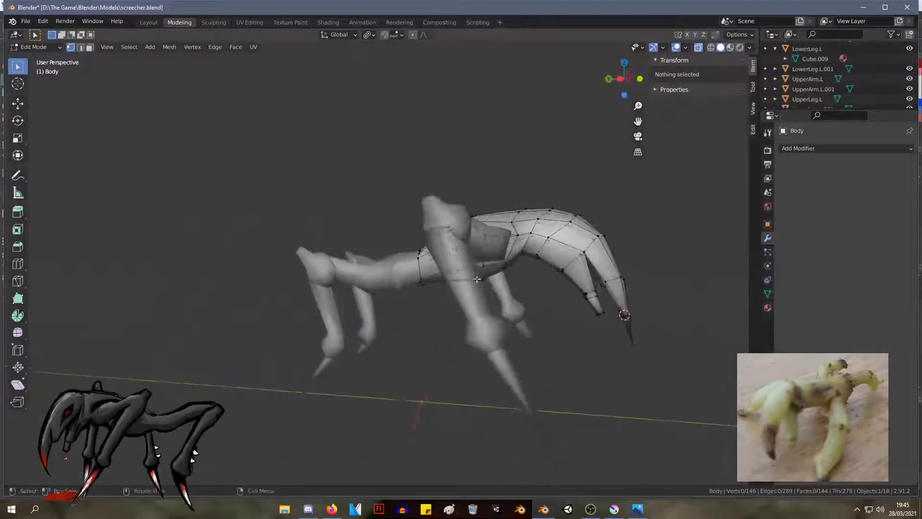
{"action": "left_click_drag", "start_coordinate": [687, 369], "coordinate": [545, 195]}
{"action": "left_click_drag", "start_coordinate": [549, 288], "coordinate": [515, 243]}
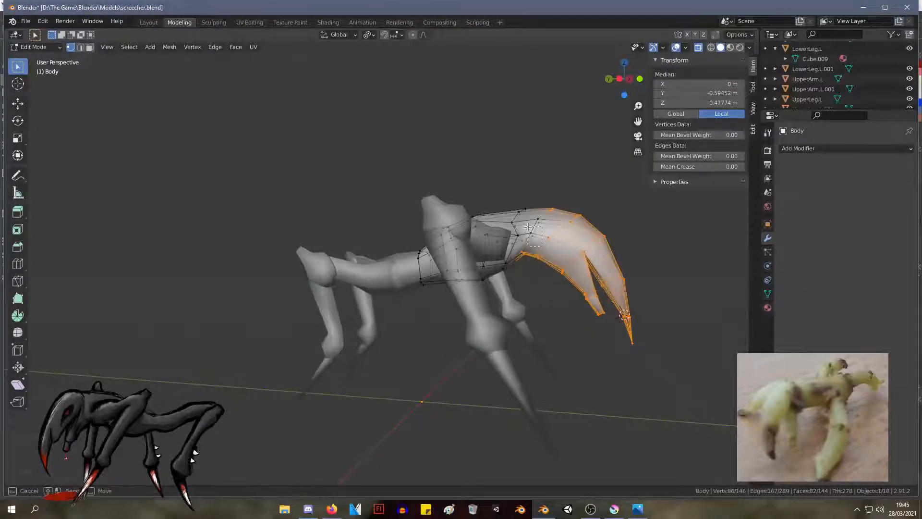
{"action": "middle_click_drag", "start_coordinate": [636, 224], "coordinate": [653, 243]}
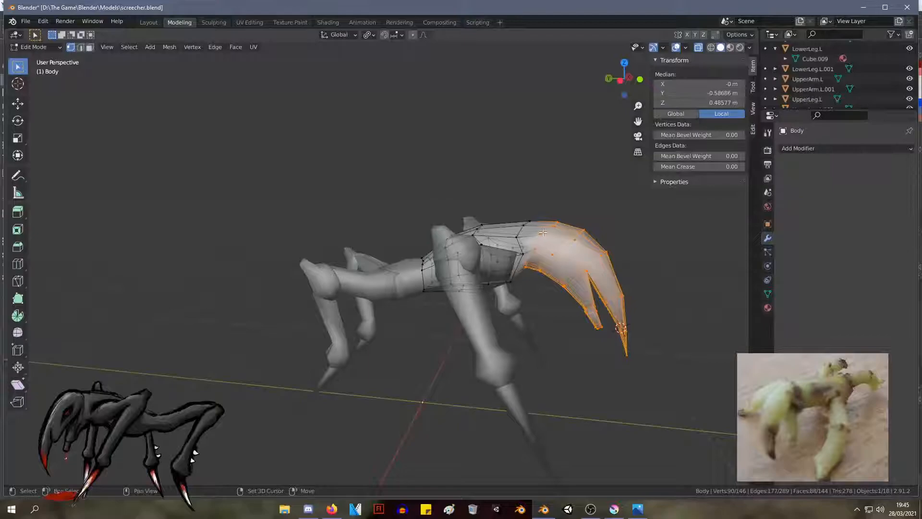
{"action": "middle_click_drag", "start_coordinate": [523, 209], "coordinate": [445, 220]}
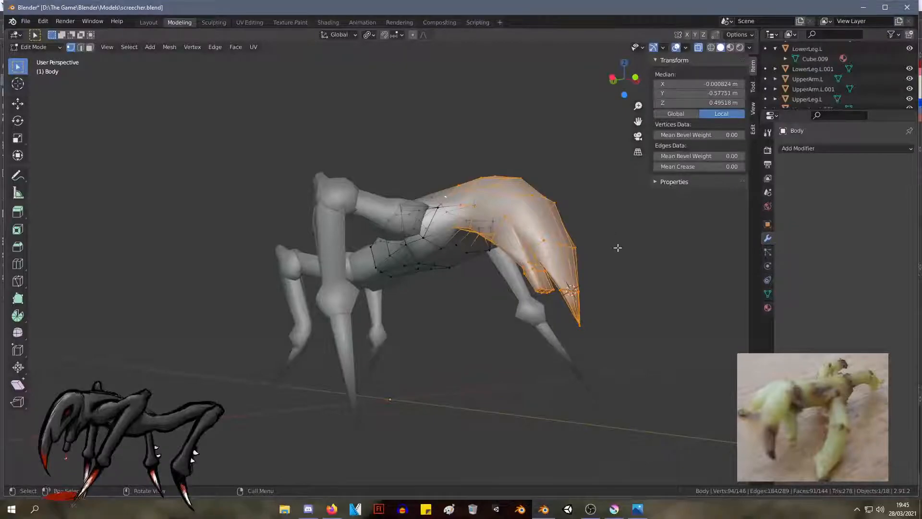
{"action": "middle_click_drag", "start_coordinate": [584, 231], "coordinate": [640, 312]}
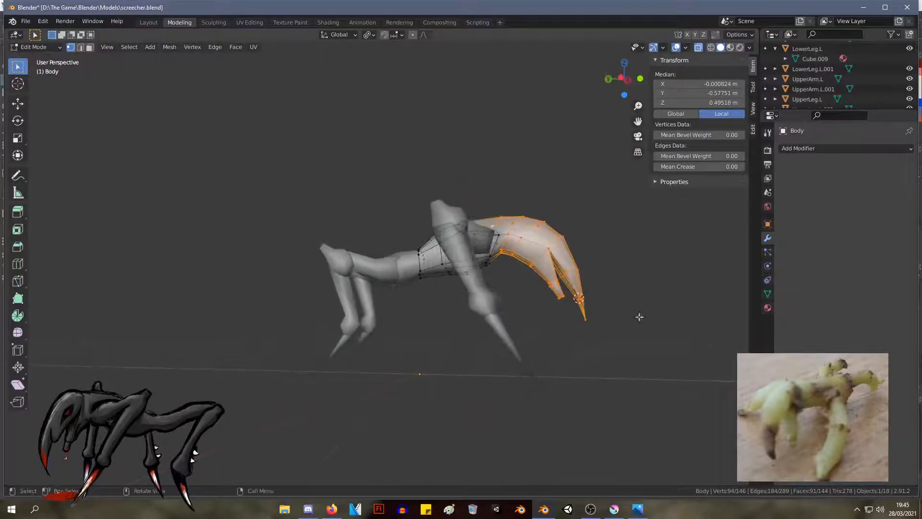
{"action": "left_click_drag", "start_coordinate": [647, 350], "coordinate": [510, 177]}
{"action": "left_click_drag", "start_coordinate": [516, 271], "coordinate": [504, 231], "text": "shift"}
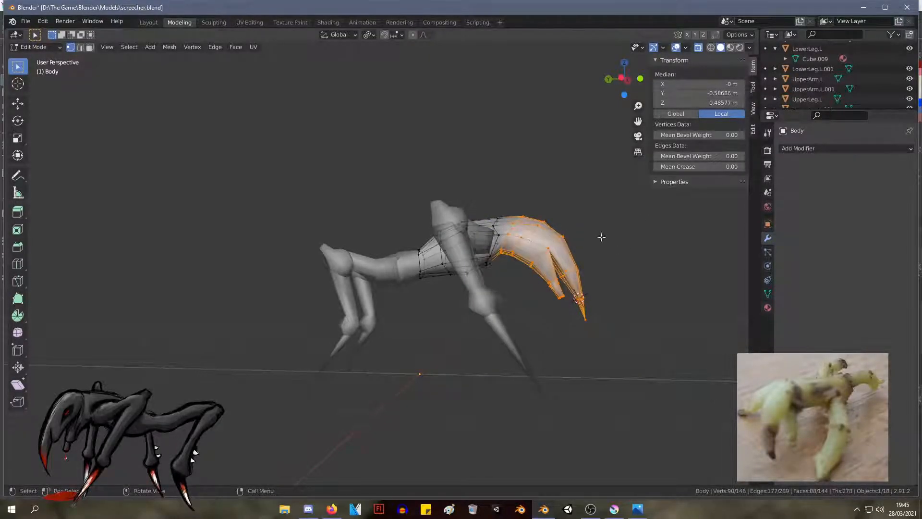
{"action": "right_click", "coordinate": [555, 257]}
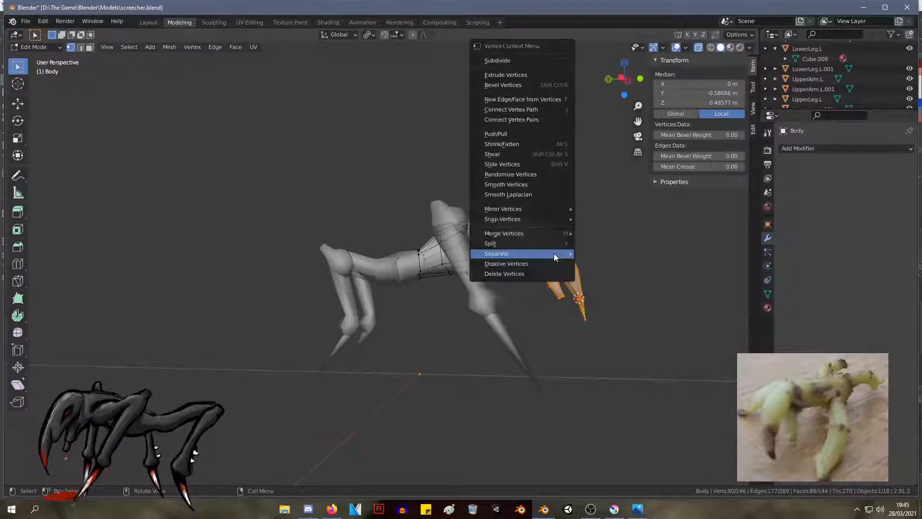
{"action": "mouse_move", "coordinate": [553, 252]}
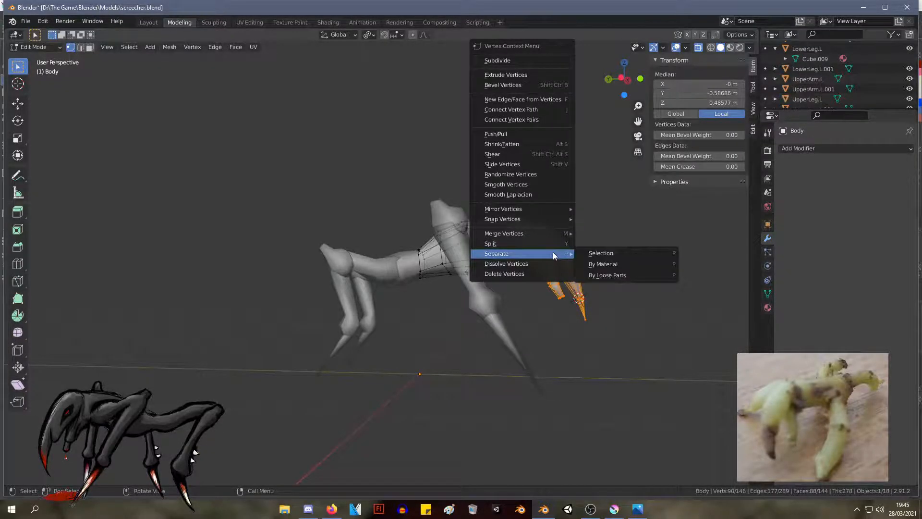
{"action": "left_click", "coordinate": [600, 253]}
{"action": "middle_click_drag", "start_coordinate": [591, 173], "coordinate": [545, 166]}
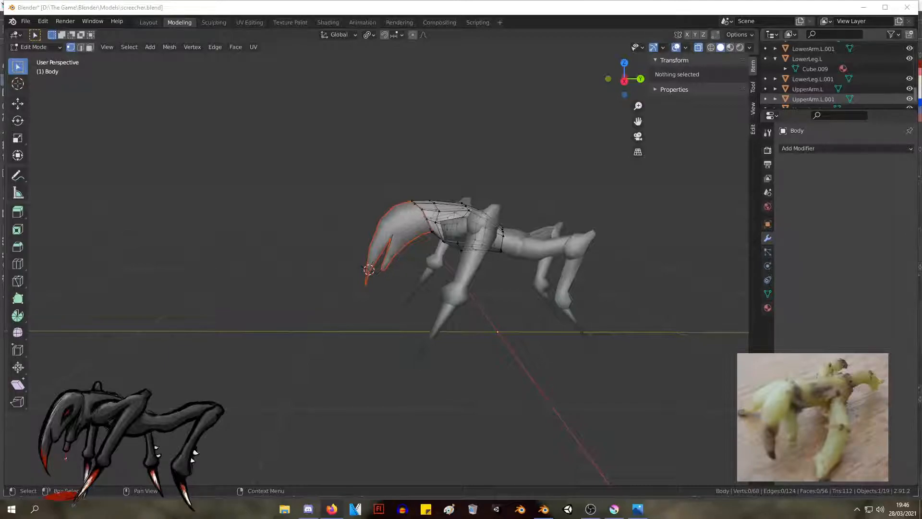
Step: Switch from editing the torso to editing the mesh of the separated head piece
{"action": "scroll", "coordinate": [508, 161], "scroll_direction": "up", "scroll_amount": 2}
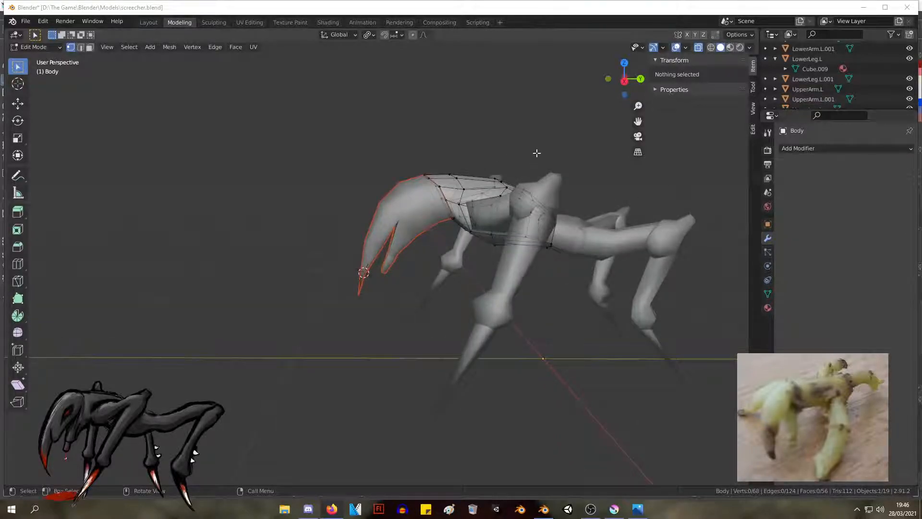
{"action": "left_click", "coordinate": [424, 253]}
{"action": "key", "text": "Tab"}
{"action": "middle_click_drag", "start_coordinate": [380, 107], "coordinate": [375, 136]}
{"action": "key", "text": "Tab"}
{"action": "key", "text": "Tab"}
{"action": "scroll", "coordinate": [404, 176], "scroll_direction": "up", "scroll_amount": 2}
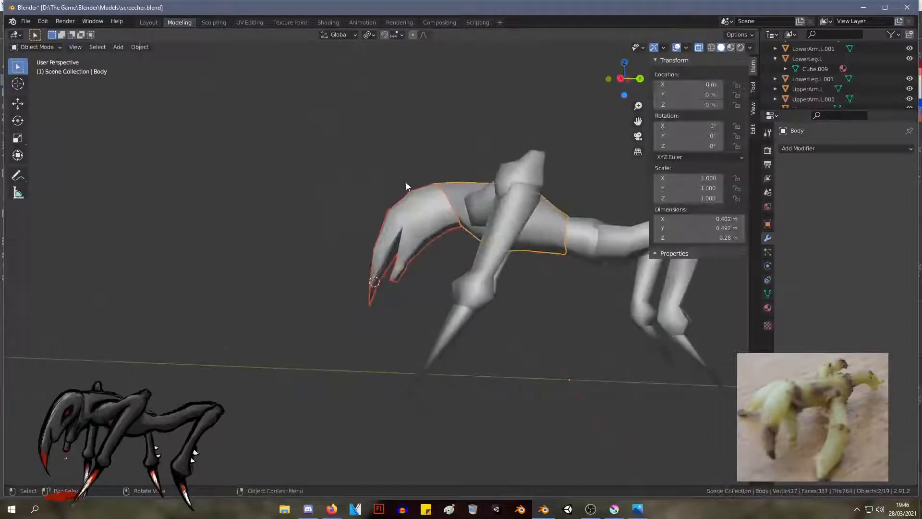
{"action": "left_click", "coordinate": [438, 220]}
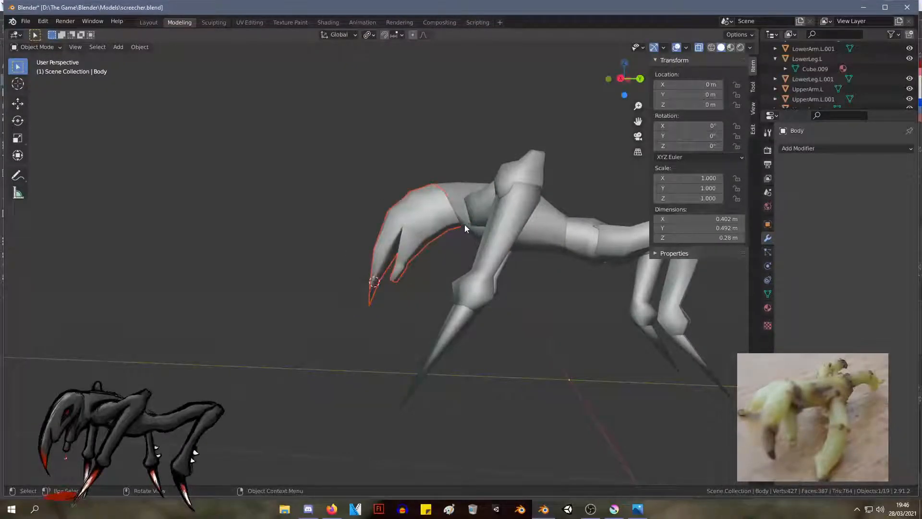
{"action": "middle_click_drag", "start_coordinate": [429, 223], "coordinate": [474, 227]}
{"action": "key", "text": "Tab"}
{"action": "key", "text": "Tab"}
{"action": "left_click", "coordinate": [421, 209]}
{"action": "key", "text": "Tab"}
Step: Extrude the head piece's open neck ring back into the torso, shrink it to about 0.63 and adjust its position
{"action": "left_click_drag", "start_coordinate": [473, 228], "coordinate": [446, 171]}
{"action": "left_click_drag", "start_coordinate": [423, 150], "coordinate": [465, 190], "text": "shift"}
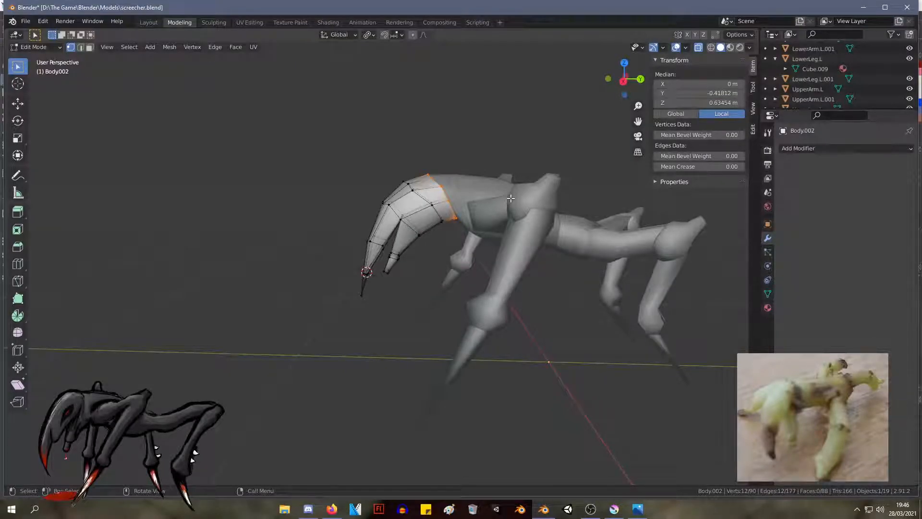
{"action": "key", "text": "e"}
{"action": "right_click", "coordinate": [474, 194]}
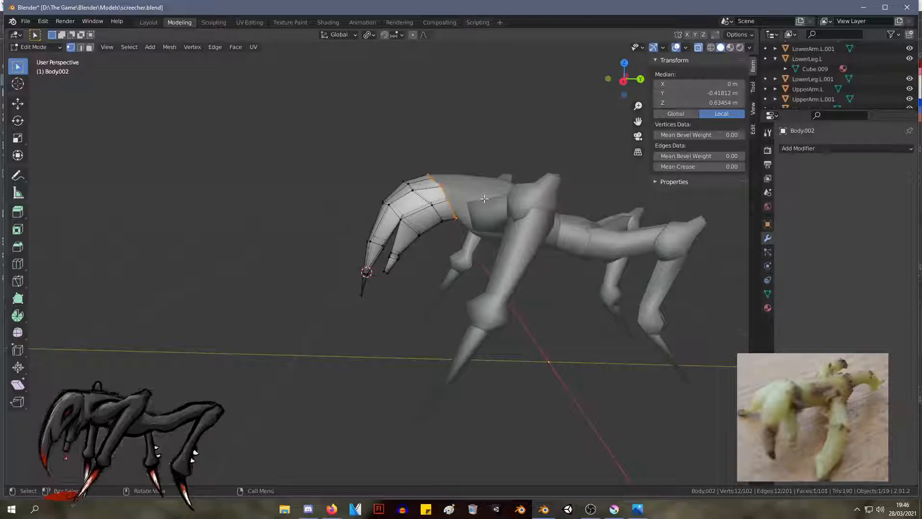
{"action": "key", "text": "e"}
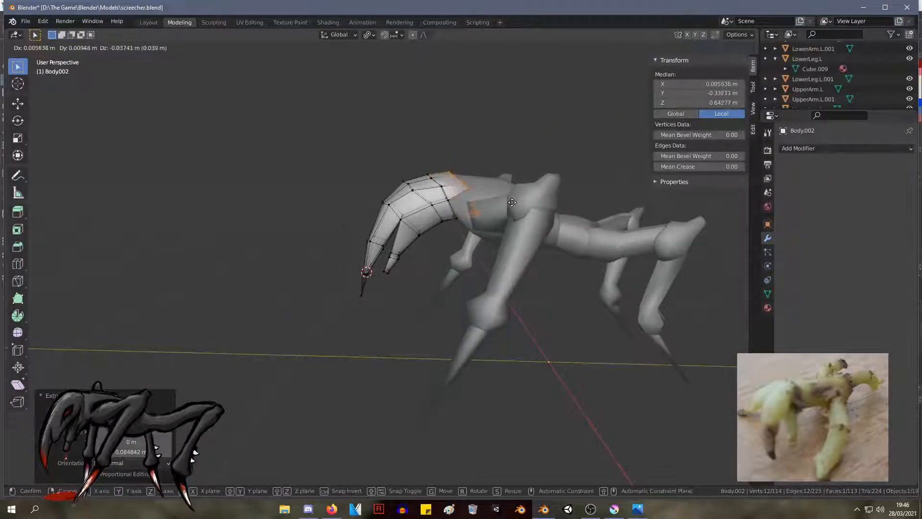
{"action": "left_click", "coordinate": [510, 197]}
{"action": "key", "text": "s"}
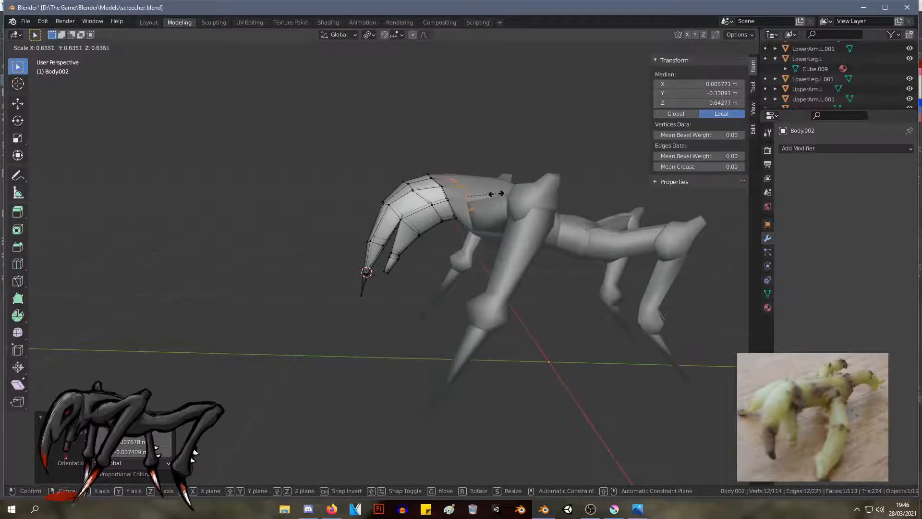
{"action": "left_click", "coordinate": [496, 195]}
{"action": "key", "text": "g"}
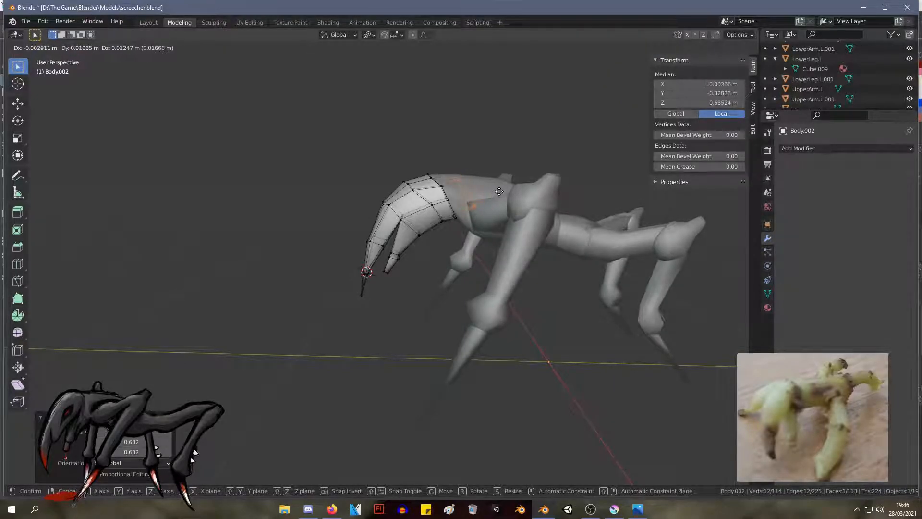
{"action": "left_click", "coordinate": [494, 193]}
{"action": "key", "text": "g"}
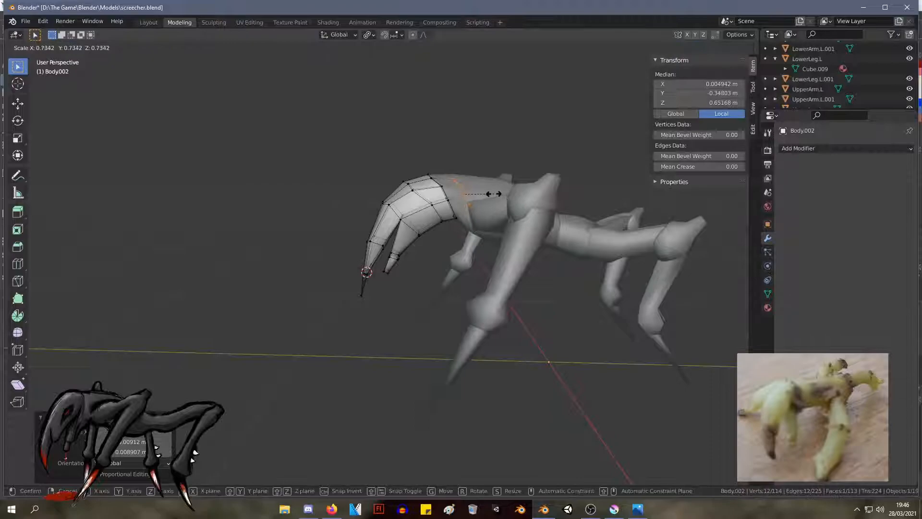
{"action": "left_click", "coordinate": [488, 193]}
Step: Extrude a further ring from the neck end, rotate it about 9.7°, and enlarge the ring before it by about 1.44
{"action": "key", "text": "e"}
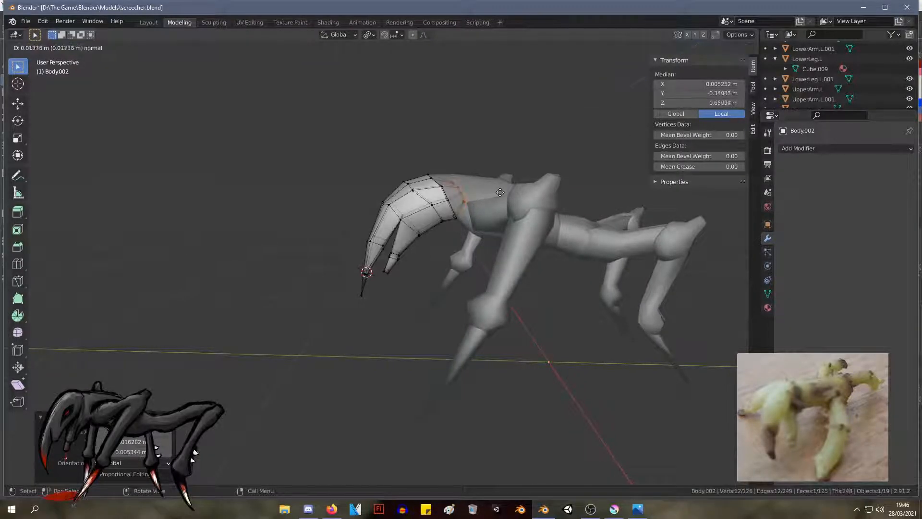
{"action": "left_click", "coordinate": [504, 193]}
{"action": "key", "text": "g"}
{"action": "left_click", "coordinate": [512, 197]}
{"action": "key", "text": "r"}
{"action": "left_click", "coordinate": [506, 205]}
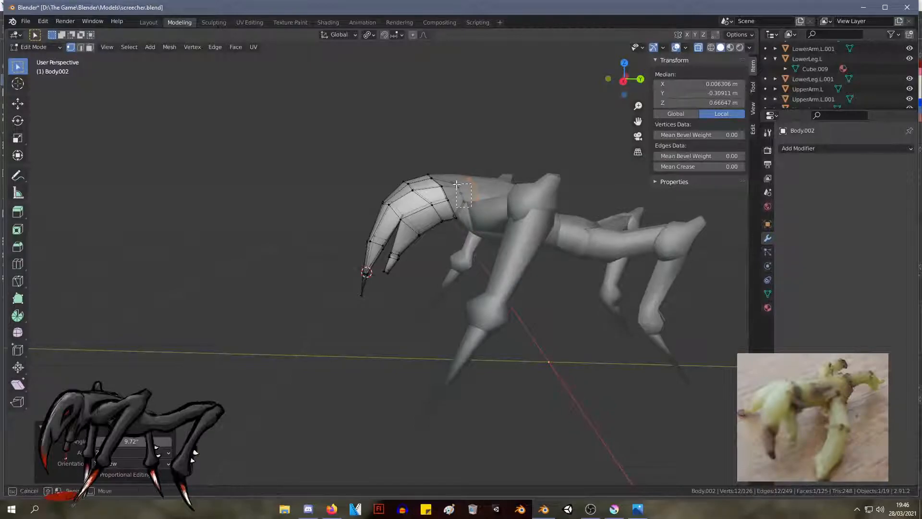
{"action": "key", "text": "s"}
{"action": "left_click", "coordinate": [492, 205]}
Step: Move the whole head piece by about -0.006 m in Y and -0.009 m in Z to fit against the torso
{"action": "middle_click_drag", "start_coordinate": [493, 205], "coordinate": [711, 171]}
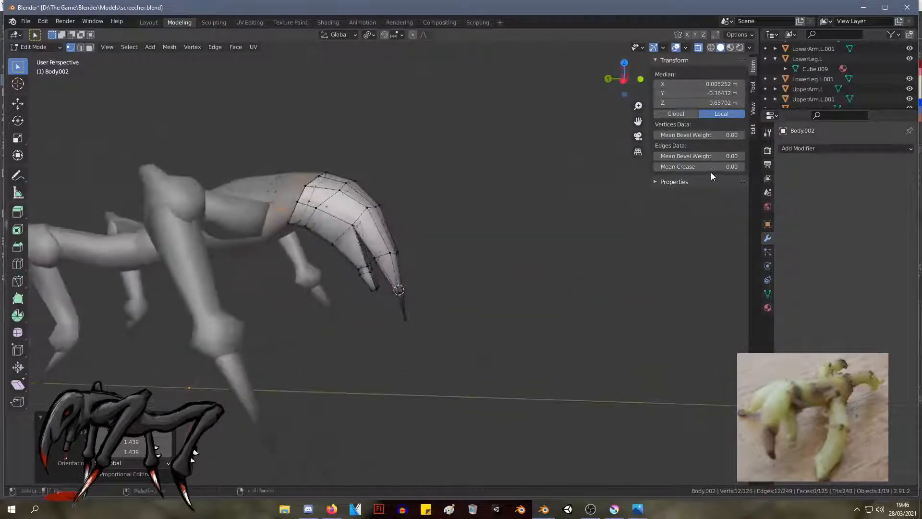
{"action": "mouse_move", "coordinate": [490, 279]}
{"action": "middle_mouse_down"}
{"action": "mouse_move", "coordinate": [507, 257]}
{"action": "mouse_move", "coordinate": [504, 272]}
{"action": "middle_mouse_up"}
{"action": "left_click_drag", "start_coordinate": [494, 337], "coordinate": [251, 112]}
{"action": "key", "text": "Tab"}
{"action": "key", "text": "g"}
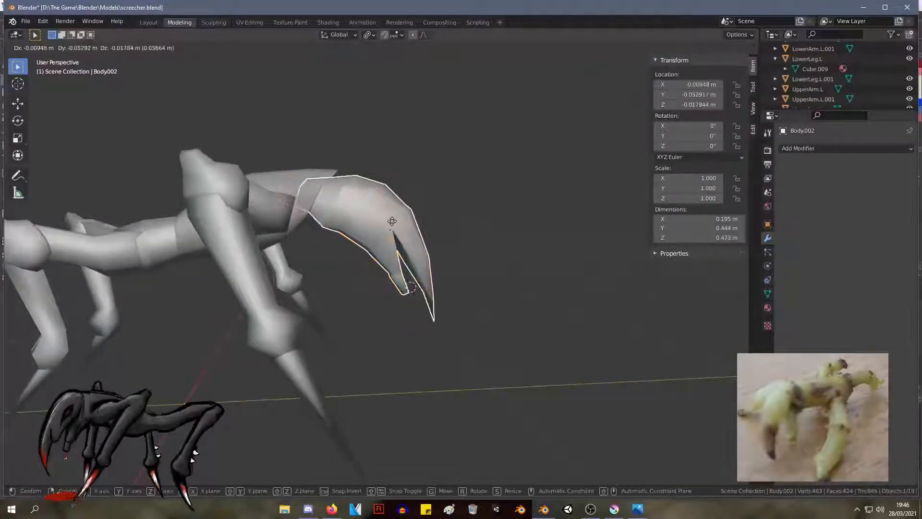
{"action": "left_click", "coordinate": [377, 218]}
{"action": "middle_click_drag", "start_coordinate": [376, 218], "coordinate": [378, 250]}
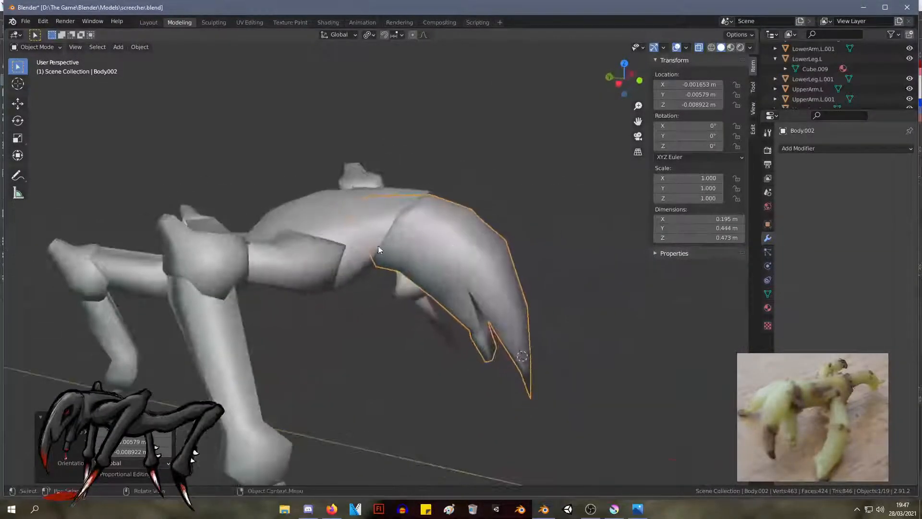
{"action": "middle_click_drag", "start_coordinate": [449, 199], "coordinate": [460, 228]}
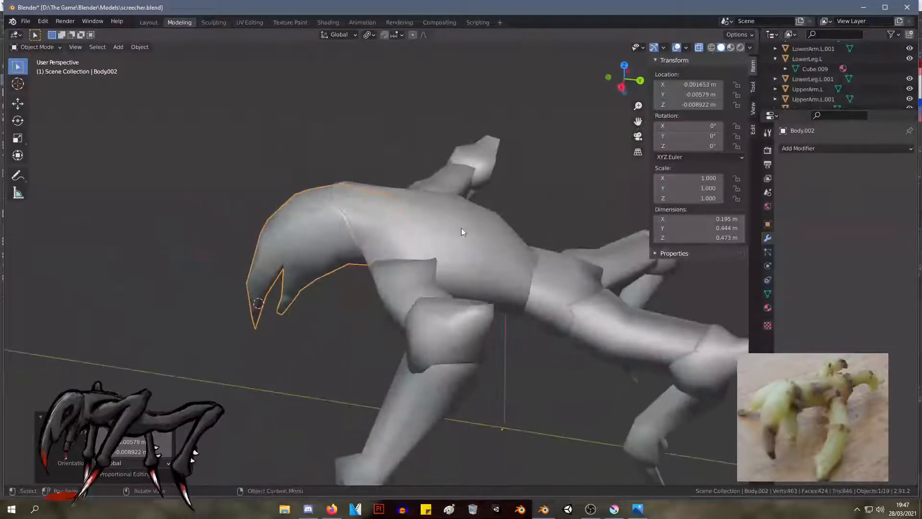
Step: Move the upper front edge vertices of the torso piece slightly backward to refine the neck joint
{"action": "left_click", "coordinate": [462, 229]}
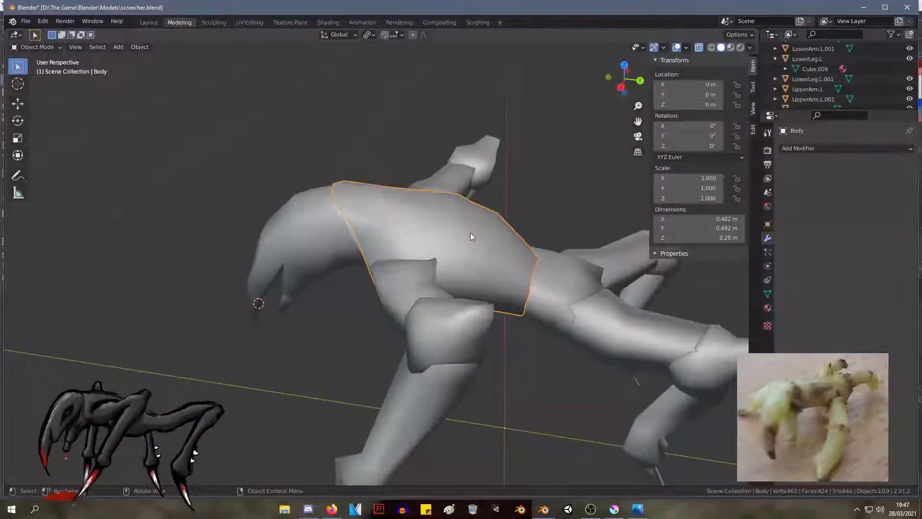
{"action": "key", "text": "Tab"}
{"action": "middle_click_drag", "start_coordinate": [471, 233], "coordinate": [500, 213]}
{"action": "left_click_drag", "start_coordinate": [305, 138], "coordinate": [354, 226]}
{"action": "left_click", "coordinate": [358, 199], "text": "shift"}
{"action": "key", "text": "g"}
{"action": "right_click", "coordinate": [370, 201]}
{"action": "middle_click_drag", "start_coordinate": [422, 210], "coordinate": [535, 265]}
{"action": "middle_click_drag", "start_coordinate": [477, 296], "coordinate": [363, 221]}
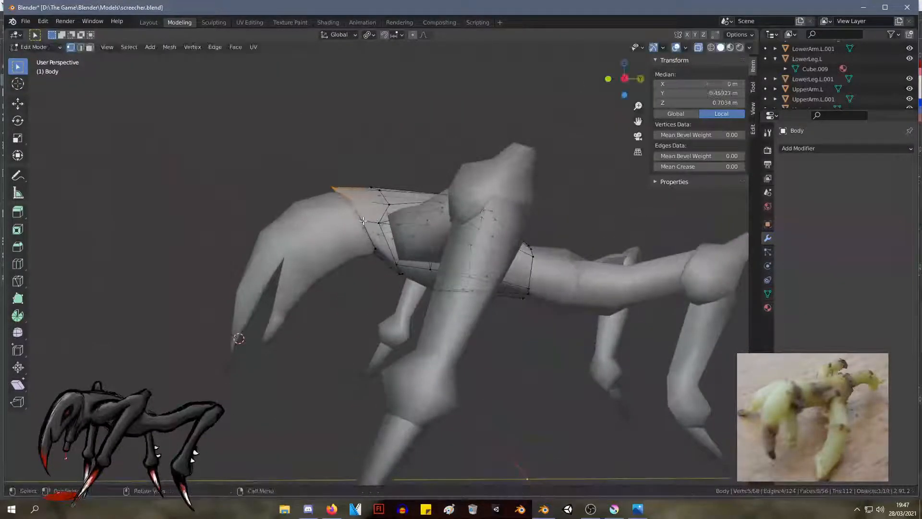
{"action": "middle_click_drag", "start_coordinate": [334, 191], "coordinate": [347, 215]}
{"action": "left_click_drag", "start_coordinate": [319, 165], "coordinate": [345, 203]}
{"action": "key", "text": "g"}
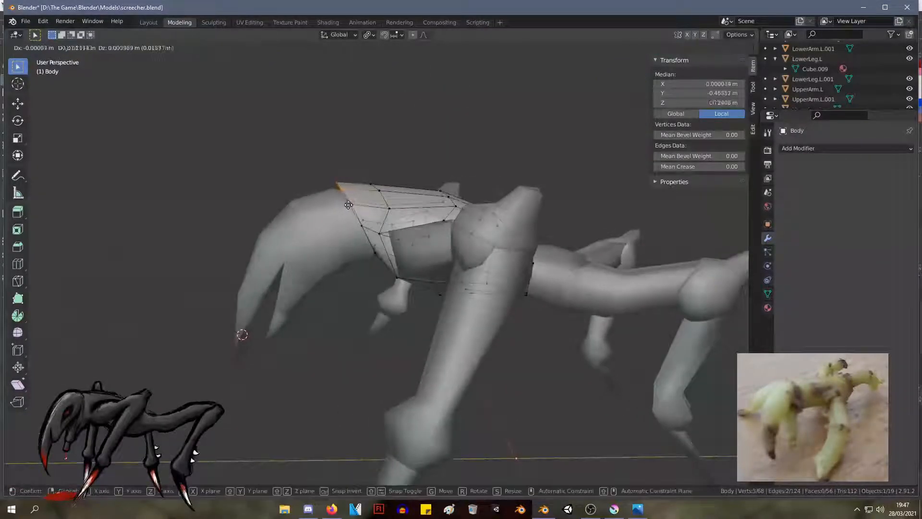
{"action": "left_click", "coordinate": [356, 200]}
{"action": "left_click", "coordinate": [356, 186]}
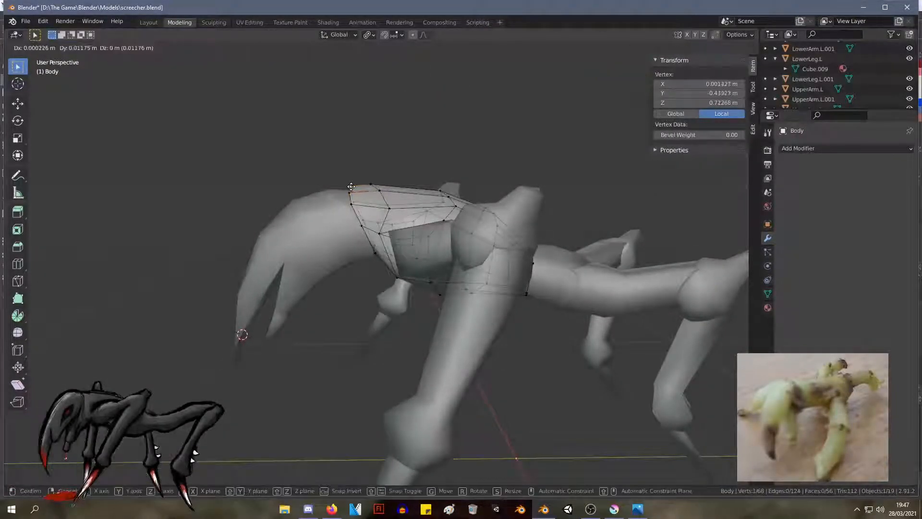
{"action": "middle_click_drag", "start_coordinate": [356, 186], "coordinate": [491, 311]}
Step: Extrude the torso's open front ring about 0.05 m into the head, then shrink it and push it further inside
{"action": "left_click_drag", "start_coordinate": [491, 311], "coordinate": [401, 172]}
{"action": "left_click_drag", "start_coordinate": [386, 236], "coordinate": [384, 235], "text": "shift"}
{"action": "middle_click_drag", "start_coordinate": [548, 215], "coordinate": [552, 243]}
{"action": "left_click", "coordinate": [386, 223], "text": "shift"}
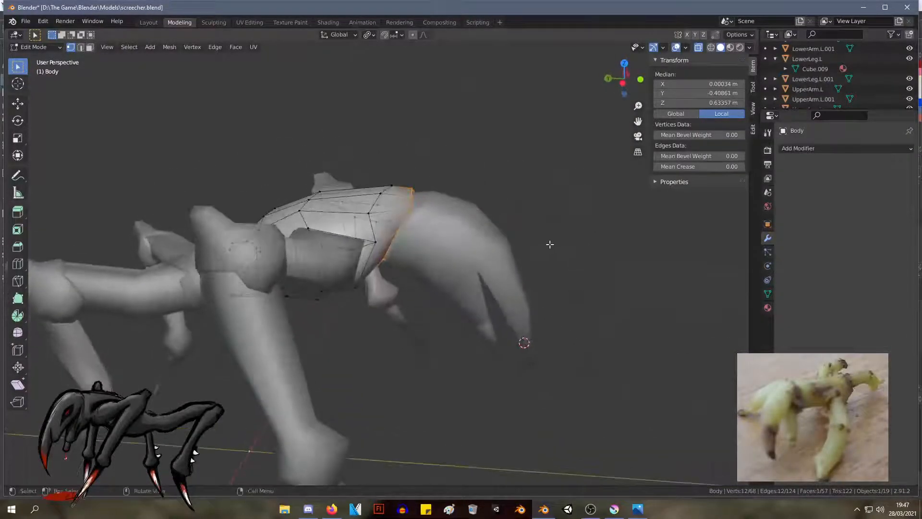
{"action": "key", "text": "e"}
{"action": "left_click", "coordinate": [565, 251]}
{"action": "key", "text": "s"}
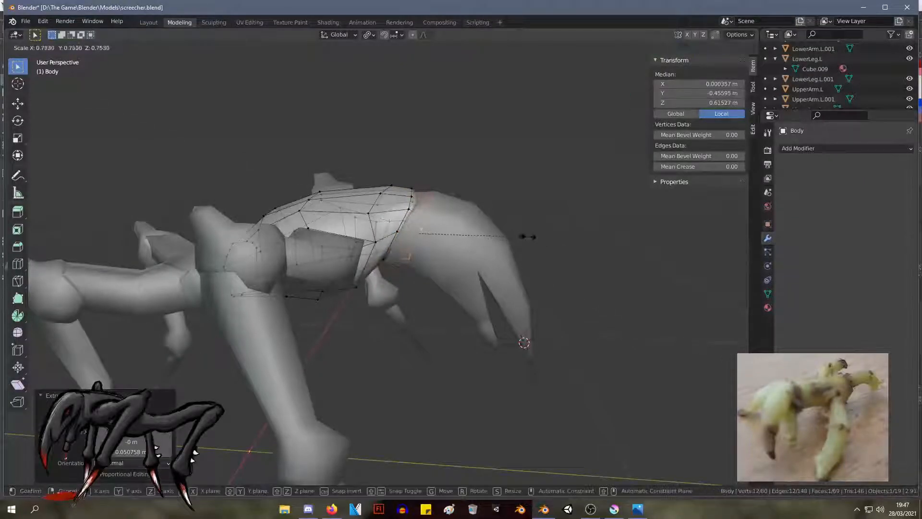
{"action": "left_click", "coordinate": [520, 230]}
{"action": "key", "text": "g"}
{"action": "left_click", "coordinate": [541, 242]}
{"action": "key", "text": "s"}
{"action": "left_click", "coordinate": [517, 240]}
Step: Add a loop cut around the torso's new front extension and enlarge it by about 1.18 to round the end
{"action": "key", "text": "ctrl+r"}
{"action": "left_click", "coordinate": [428, 222]}
{"action": "left_click", "coordinate": [432, 226]}
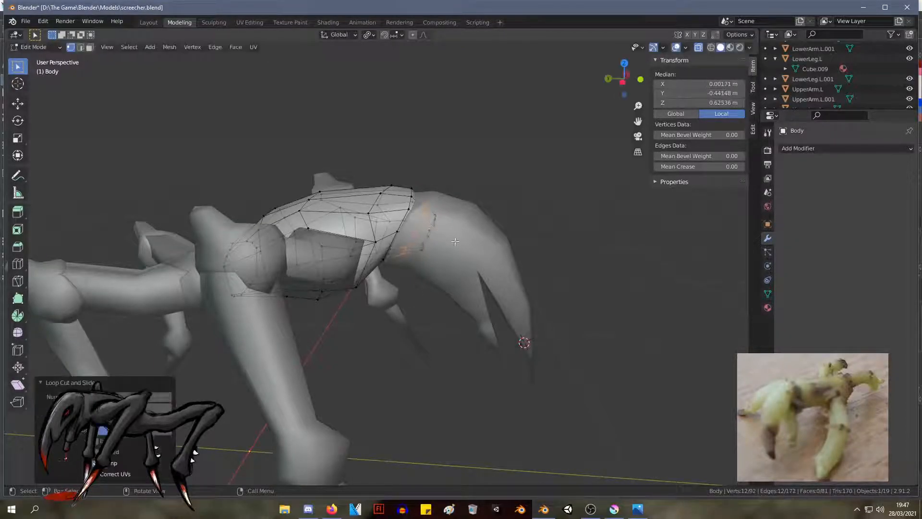
{"action": "key", "text": "s"}
{"action": "left_click", "coordinate": [486, 245]}
{"action": "key", "text": "s"}
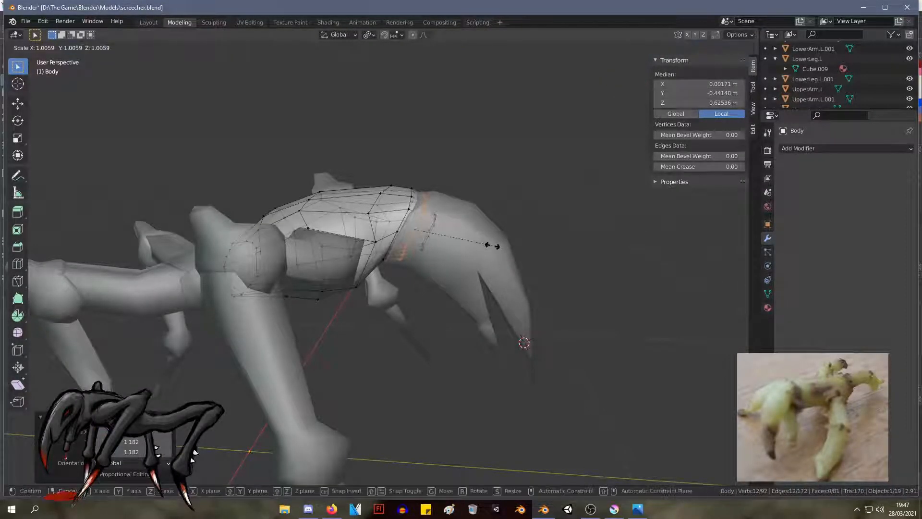
{"action": "left_click", "coordinate": [448, 262]}
Step: Shrink the innermost ring of the torso's front extension to about 0.74, then shift the extension's rings about 0.011 m along Y
{"action": "left_click_drag", "start_coordinate": [422, 219], "coordinate": [423, 219]}
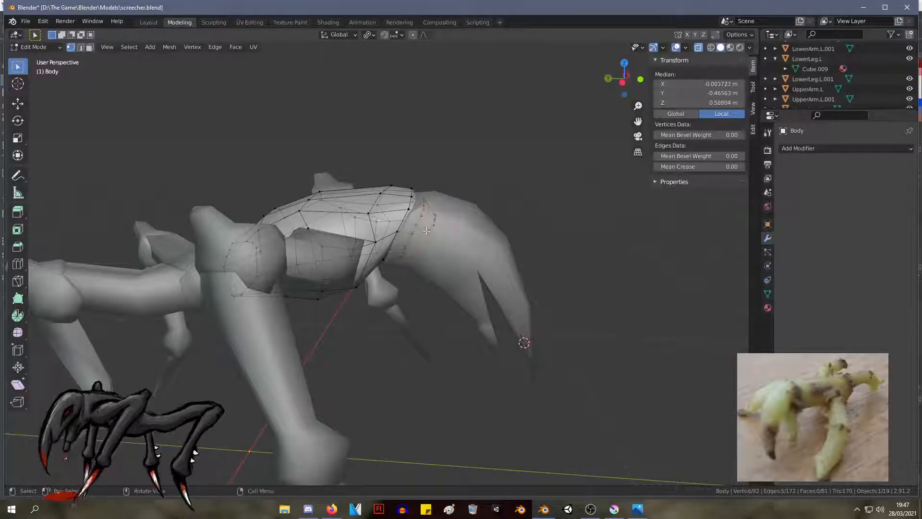
{"action": "key", "text": "s"}
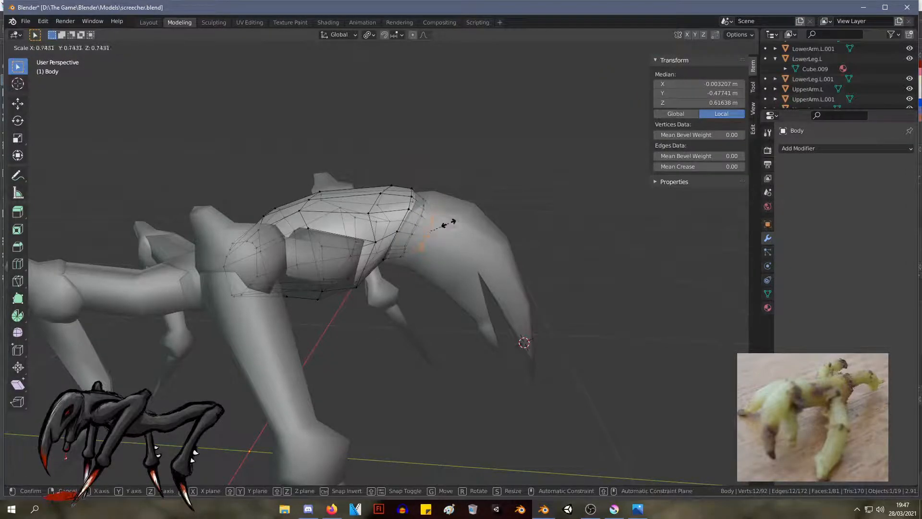
{"action": "left_click", "coordinate": [448, 224]}
{"action": "left_click_drag", "start_coordinate": [454, 258], "coordinate": [423, 221], "text": "shift"}
{"action": "left_click_drag", "start_coordinate": [417, 268], "coordinate": [394, 245], "text": "shift"}
{"action": "key", "text": "g"}
{"action": "left_click", "coordinate": [415, 256]}
{"action": "middle_click_drag", "start_coordinate": [415, 255], "coordinate": [275, 223]}
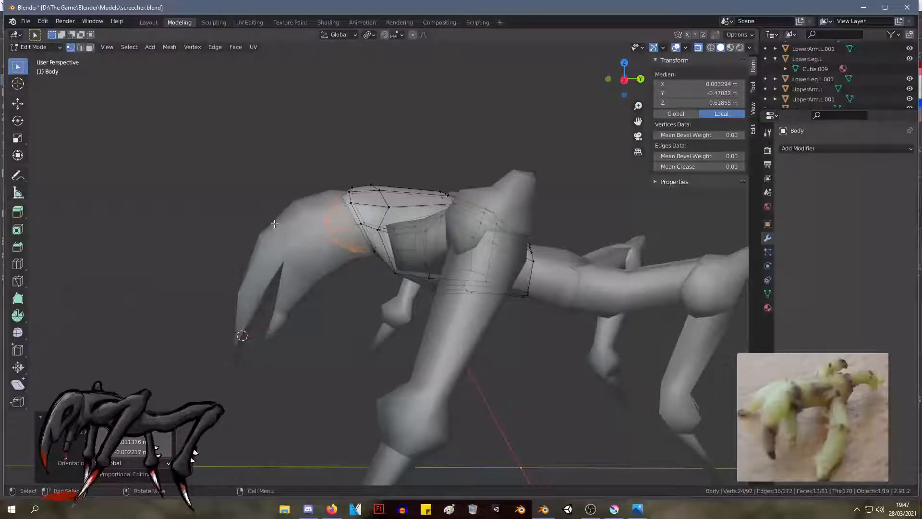
Step: Try shifting the whole head piece slightly, undo the move, and return to editing the torso mesh
{"action": "key", "text": "Tab"}
{"action": "left_click", "coordinate": [325, 252]}
{"action": "key", "text": "g"}
{"action": "left_click", "coordinate": [314, 251]}
{"action": "middle_click_drag", "start_coordinate": [315, 252], "coordinate": [394, 190]}
{"action": "key", "text": "ctrl+z"}
{"action": "left_click", "coordinate": [360, 189]}
{"action": "key", "text": "Tab"}
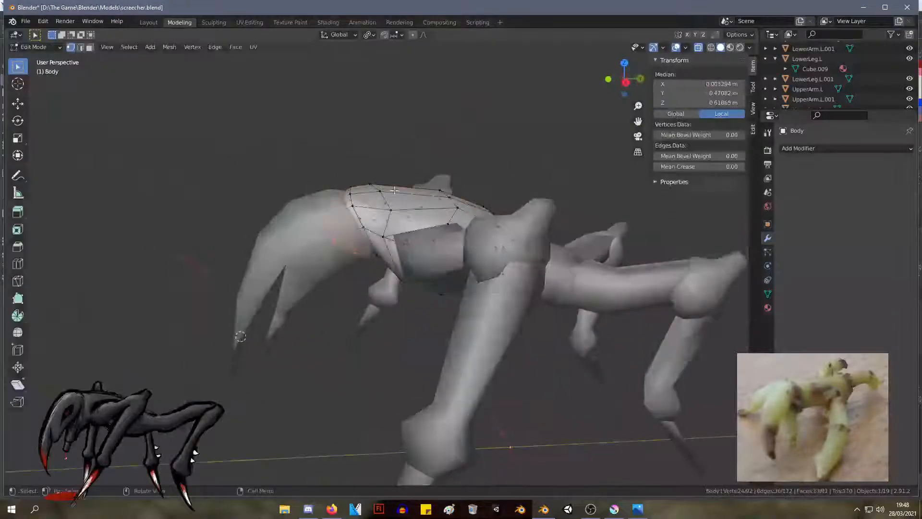
Step: Rotate the torso's front neck rings by about 15.3° and shift them slightly backward and up in the side view
{"action": "left_click_drag", "start_coordinate": [287, 163], "coordinate": [363, 273]}
{"action": "key", "text": "r"}
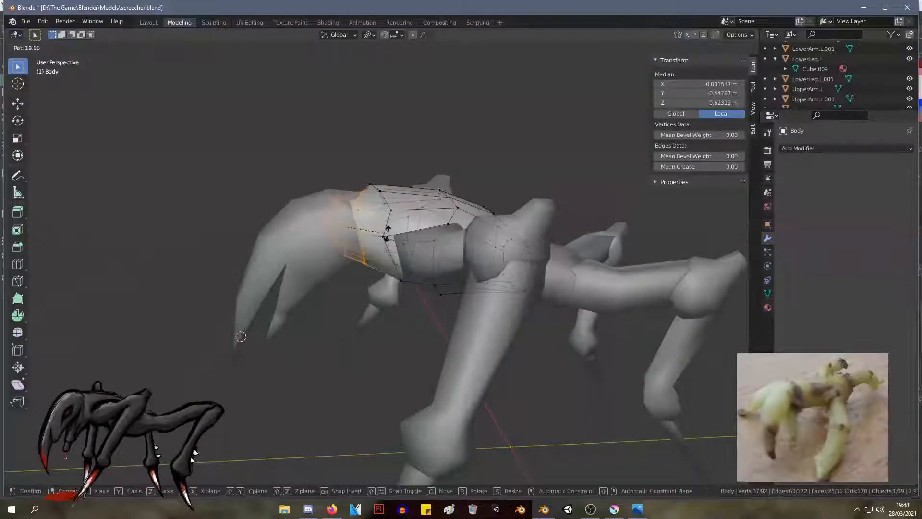
{"action": "left_click", "coordinate": [389, 221]}
{"action": "key", "text": "g"}
{"action": "right_click", "coordinate": [391, 221]}
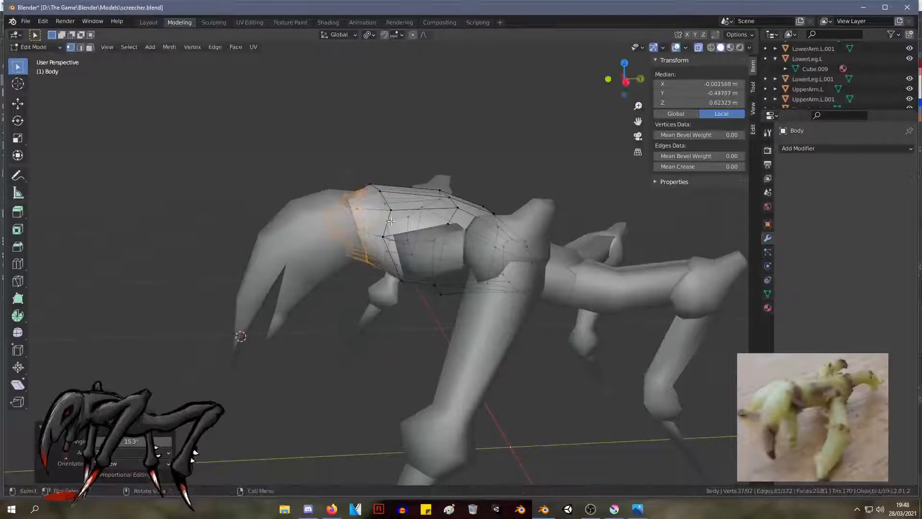
{"action": "key", "text": "KP_3"}
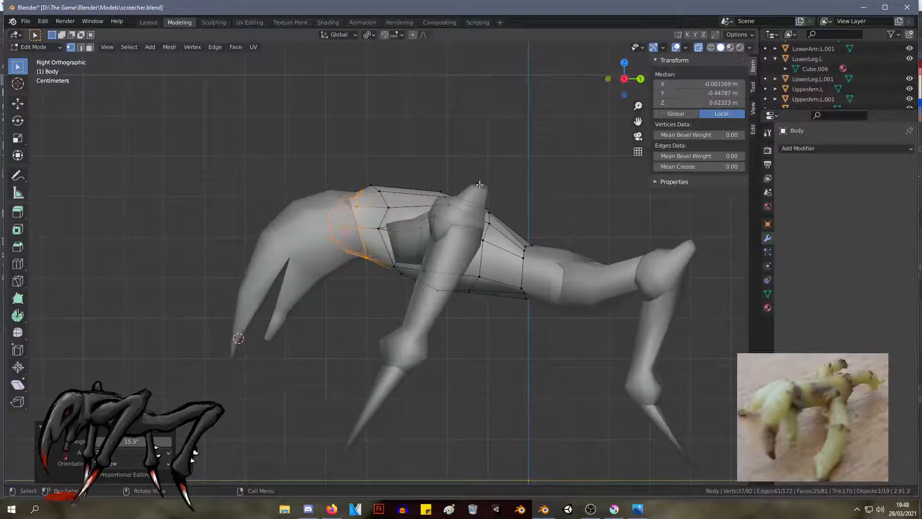
{"action": "key", "text": "g"}
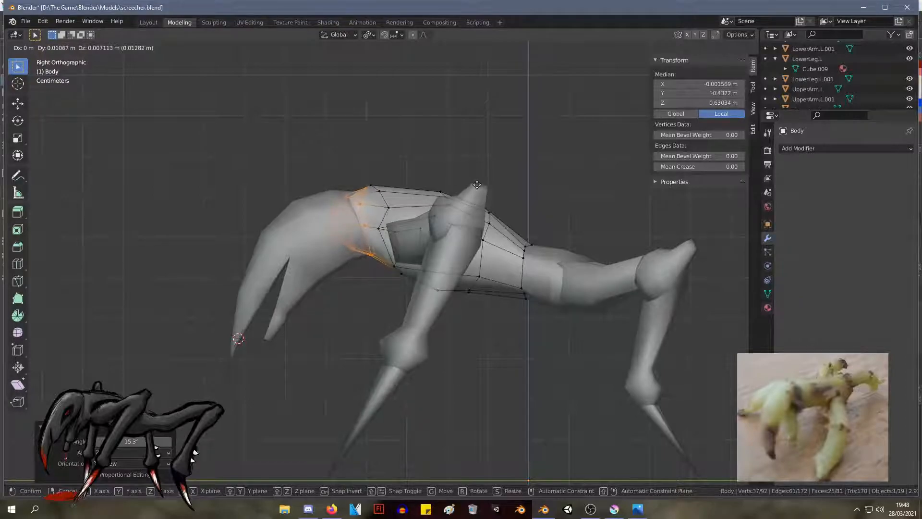
{"action": "left_click", "coordinate": [451, 191]}
Step: Move the top vertices just behind the torso's neck ring slightly backward along the back
{"action": "left_click", "coordinate": [375, 186]}
{"action": "key", "text": "shift+v"}
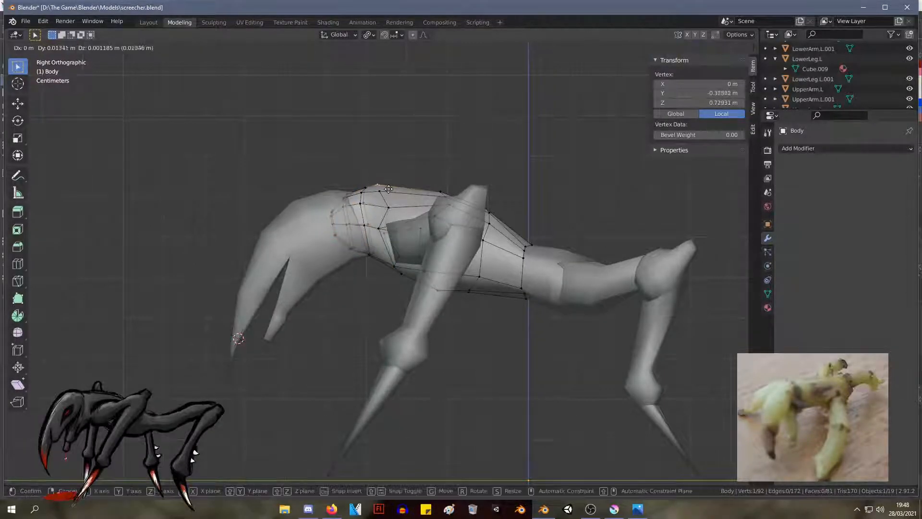
{"action": "left_click", "coordinate": [399, 191]}
{"action": "left_click", "coordinate": [380, 191], "text": "shift"}
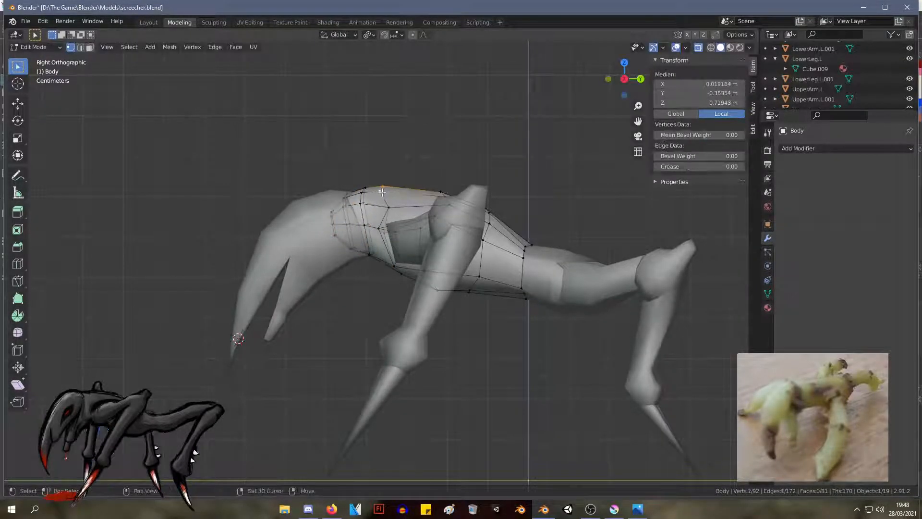
{"action": "key", "text": "g"}
{"action": "key", "text": "g"}
{"action": "left_click", "coordinate": [392, 192]}
Step: Adjust the upper neck vertices of the torso slightly so its top edge fits the head
{"action": "key", "text": "Tab"}
{"action": "left_click", "coordinate": [432, 163]}
{"action": "middle_click_drag", "start_coordinate": [432, 163], "coordinate": [303, 204]}
{"action": "left_click", "coordinate": [307, 206]}
{"action": "key", "text": "Tab"}
{"action": "left_click", "coordinate": [364, 189]}
{"action": "left_click_drag", "start_coordinate": [354, 179], "coordinate": [378, 199]}
{"action": "key", "text": "g"}
{"action": "left_click", "coordinate": [374, 194]}
{"action": "key", "text": "Tab"}
{"action": "left_click", "coordinate": [378, 141]}
{"action": "middle_click_drag", "start_coordinate": [378, 140], "coordinate": [424, 136]}
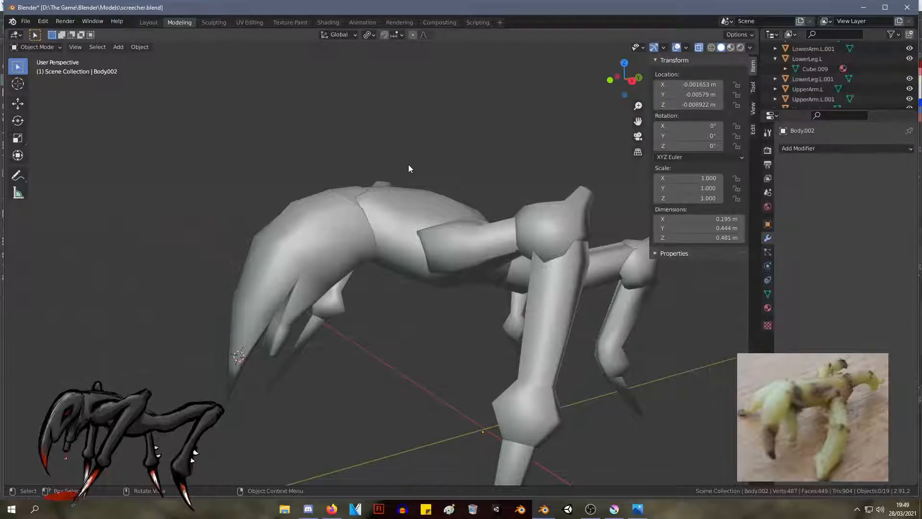
Step: Try moving the torso's open rear ring forward, away from the hip piece, in the perspective view
{"action": "middle_click_drag", "start_coordinate": [330, 150], "coordinate": [445, 173]}
{"action": "left_click", "coordinate": [496, 272]}
{"action": "middle_click_drag", "start_coordinate": [496, 267], "coordinate": [469, 250]}
{"action": "left_click", "coordinate": [470, 250]}
{"action": "key", "text": "Tab"}
{"action": "left_click_drag", "start_coordinate": [517, 332], "coordinate": [474, 246]}
{"action": "key", "text": "g"}
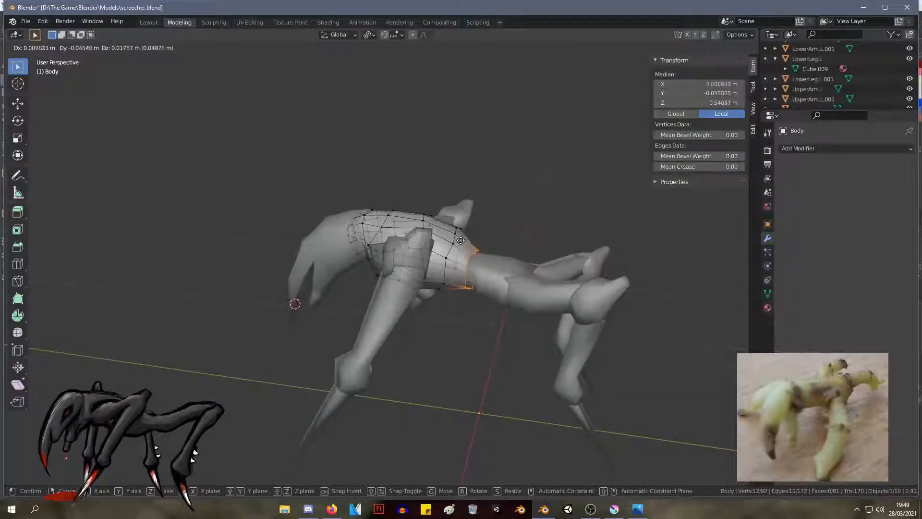
{"action": "left_click", "coordinate": [461, 241]}
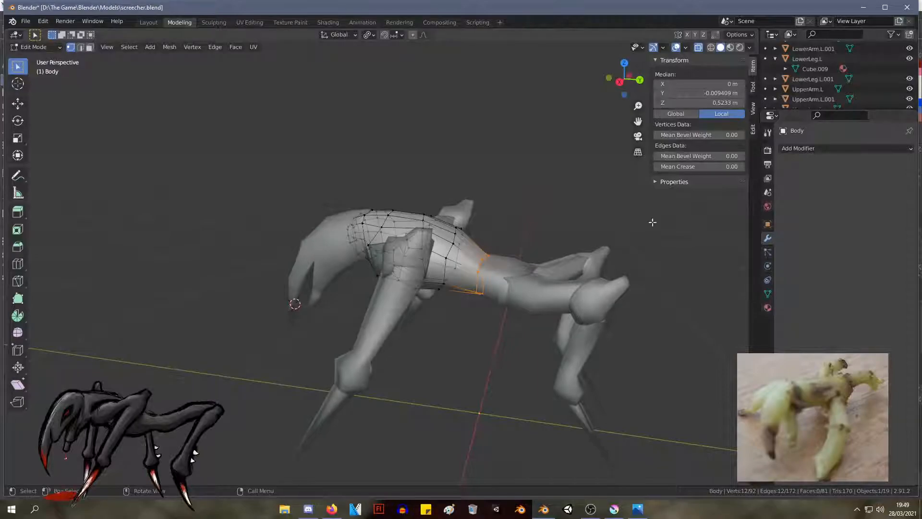
{"action": "left_click", "coordinate": [682, 219]}
{"action": "key", "text": "Tab"}
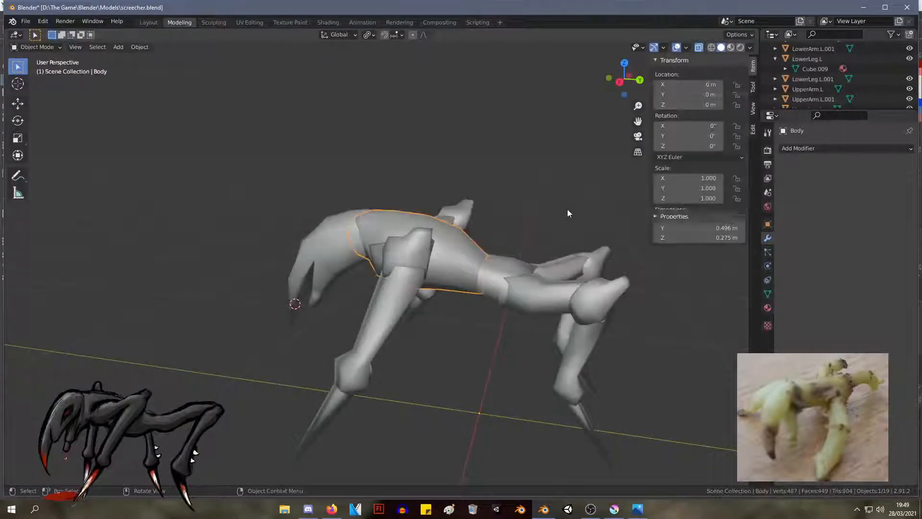
Step: In the side view, move the torso's rear ring about 0.031 m forward and 0.007 m up, then scale it slightly
{"action": "key", "text": "KP_3"}
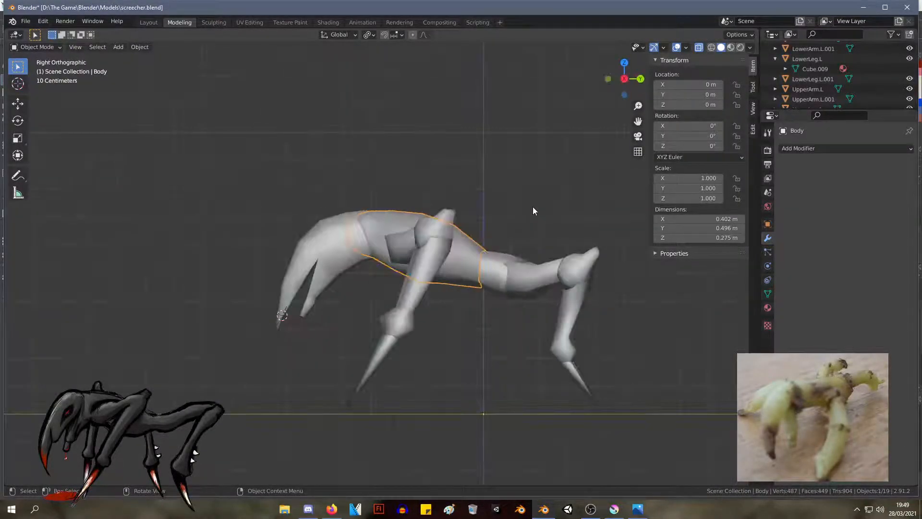
{"action": "key", "text": "Tab"}
{"action": "left_click_drag", "start_coordinate": [514, 315], "coordinate": [469, 236]}
{"action": "key", "text": "g"}
{"action": "left_click", "coordinate": [463, 238]}
{"action": "key", "text": "s"}
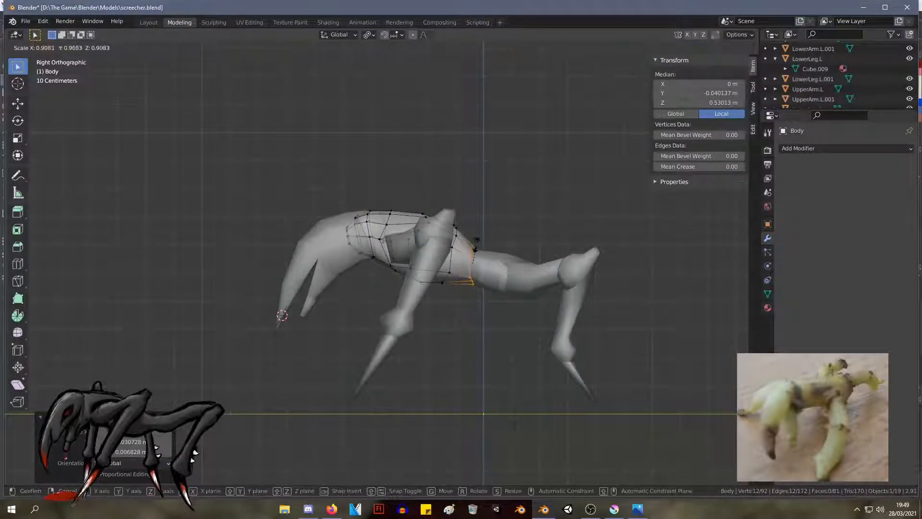
{"action": "left_click", "coordinate": [490, 251]}
Step: Close the torso's open rear end with a single face
{"action": "left_click_drag", "start_coordinate": [508, 305], "coordinate": [464, 241]}
{"action": "key", "text": "f"}
{"action": "key", "text": "Tab"}
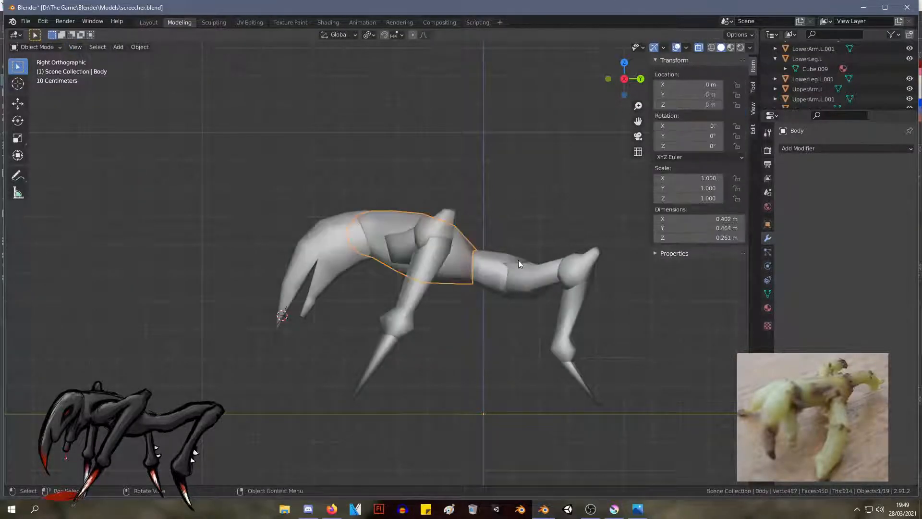
Step: Move one vertex on the torso's rear edge slightly to improve the joint with the hip piece
{"action": "middle_click_drag", "start_coordinate": [451, 186], "coordinate": [498, 223]}
{"action": "scroll", "coordinate": [489, 267], "scroll_direction": "down", "scroll_amount": 3}
{"action": "middle_click_drag", "start_coordinate": [480, 255], "coordinate": [344, 263]}
{"action": "left_click", "coordinate": [451, 266]}
{"action": "left_click", "coordinate": [442, 263]}
{"action": "key", "text": "Tab"}
{"action": "scroll", "coordinate": [518, 259], "scroll_direction": "up", "scroll_amount": 5}
{"action": "key", "text": "Tab"}
{"action": "left_click", "coordinate": [331, 242]}
{"action": "key", "text": "Tab"}
{"action": "left_click", "coordinate": [359, 248]}
{"action": "key", "text": "g"}
{"action": "left_click", "coordinate": [355, 245]}
Step: Reposition the upper rear vertex of the torso slightly where it meets the hip
{"action": "middle_click_drag", "start_coordinate": [358, 247], "coordinate": [501, 143]}
{"action": "left_click", "coordinate": [397, 243]}
{"action": "key", "text": "g"}
{"action": "left_click", "coordinate": [400, 239]}
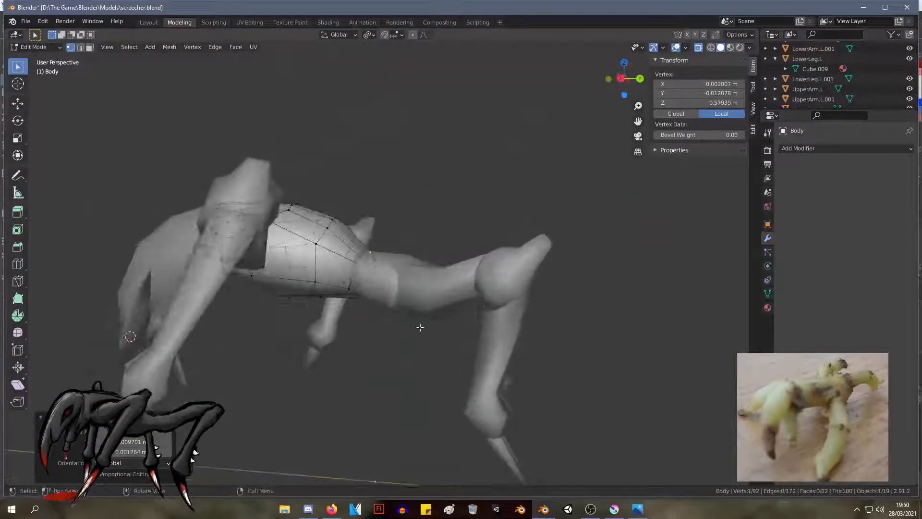
Step: Move the torso's whole rear ring slightly backward into the hip piece
{"action": "middle_click_drag", "start_coordinate": [420, 328], "coordinate": [439, 329]}
{"action": "left_click_drag", "start_coordinate": [391, 336], "coordinate": [339, 236]}
{"action": "key", "text": "g"}
{"action": "left_click", "coordinate": [468, 187]}
{"action": "middle_click_drag", "start_coordinate": [468, 187], "coordinate": [488, 214]}
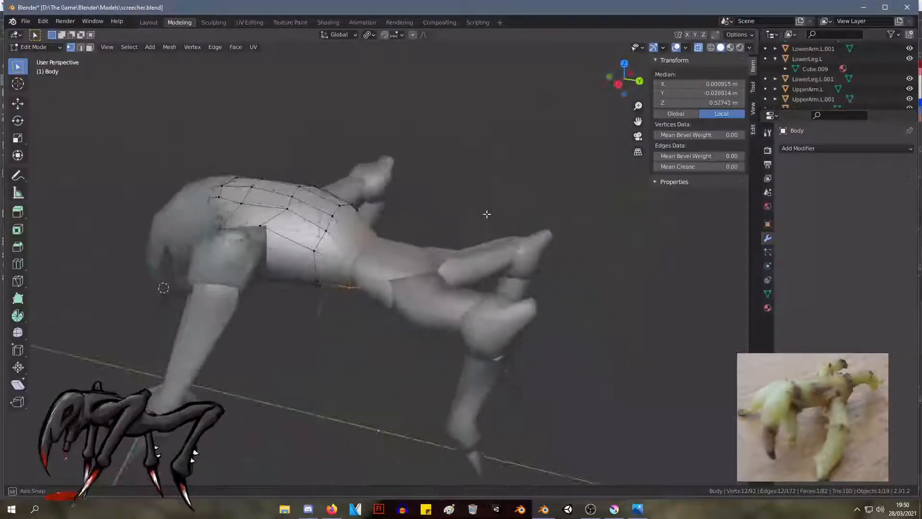
Step: Try moving and extruding the torso's rear cap face, then undo the extrusion
{"action": "scroll", "coordinate": [447, 251], "scroll_direction": "up", "scroll_amount": 4}
{"action": "middle_click_drag", "start_coordinate": [447, 251], "coordinate": [339, 245]}
{"action": "right_click", "coordinate": [409, 235]}
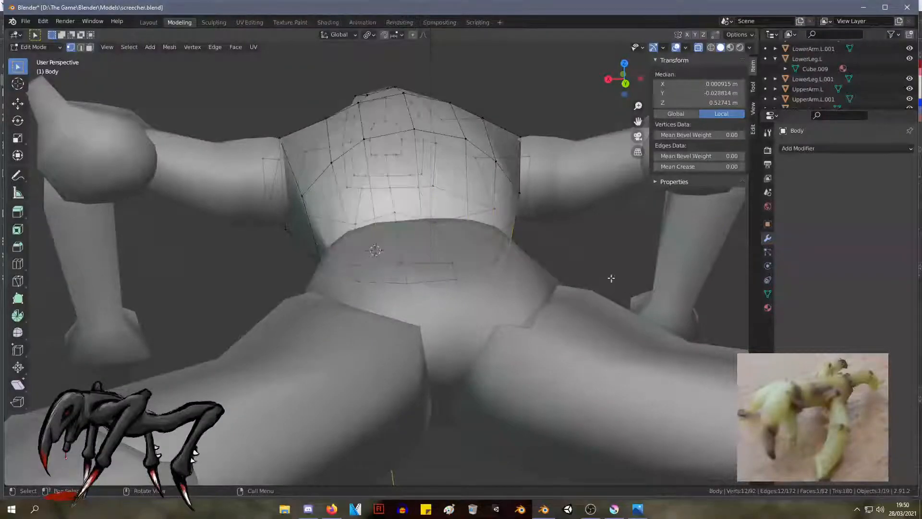
{"action": "middle_click_drag", "start_coordinate": [461, 274], "coordinate": [481, 192]}
{"action": "key", "text": "g"}
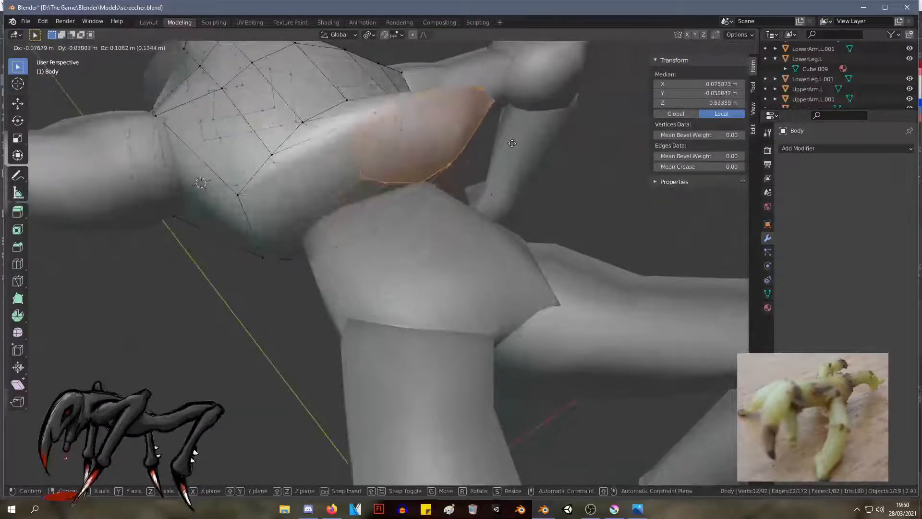
{"action": "right_click", "coordinate": [516, 143]}
{"action": "middle_click_drag", "start_coordinate": [515, 142], "coordinate": [482, 184]}
{"action": "right_click", "coordinate": [368, 213]}
{"action": "mouse_move", "coordinate": [371, 233]}
{"action": "key", "text": "e"}
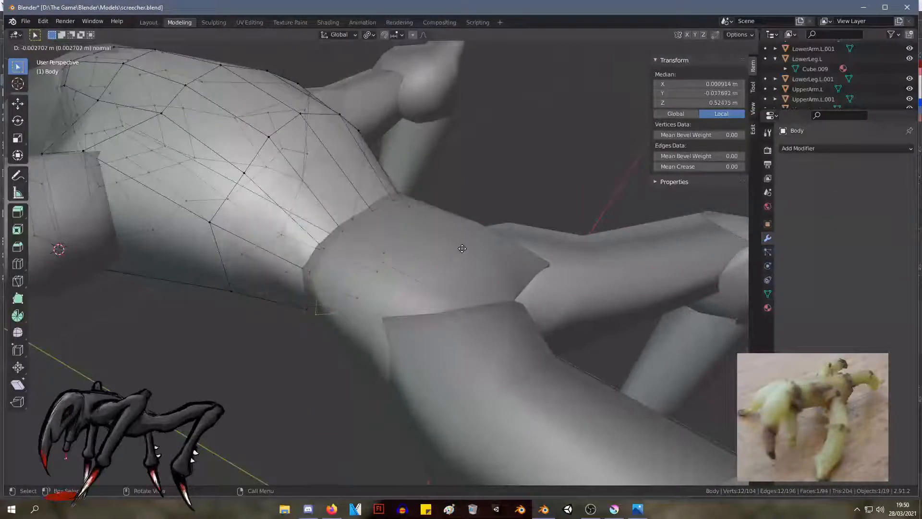
{"action": "right_click", "coordinate": [462, 247]}
{"action": "key", "text": "ctrl+z"}
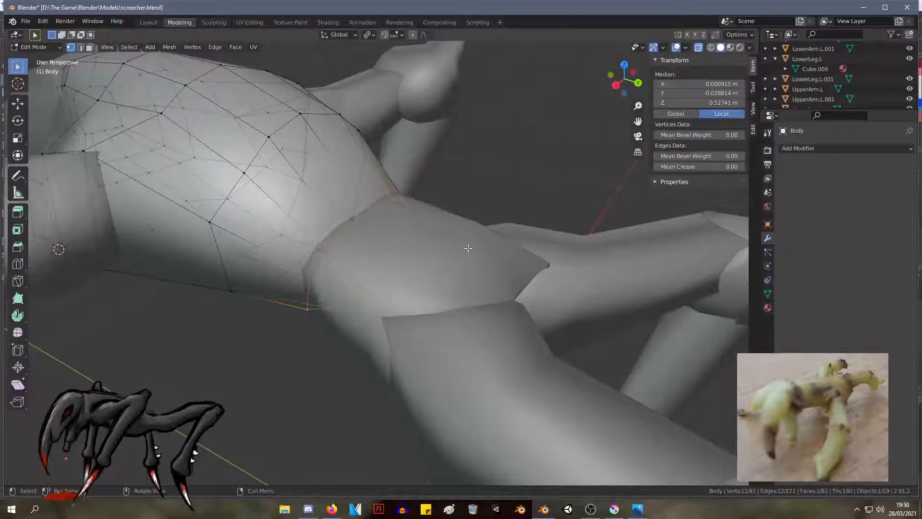
Step: Try insetting the torso's rear cap face and connecting its vertex pairs
{"action": "key", "text": "i"}
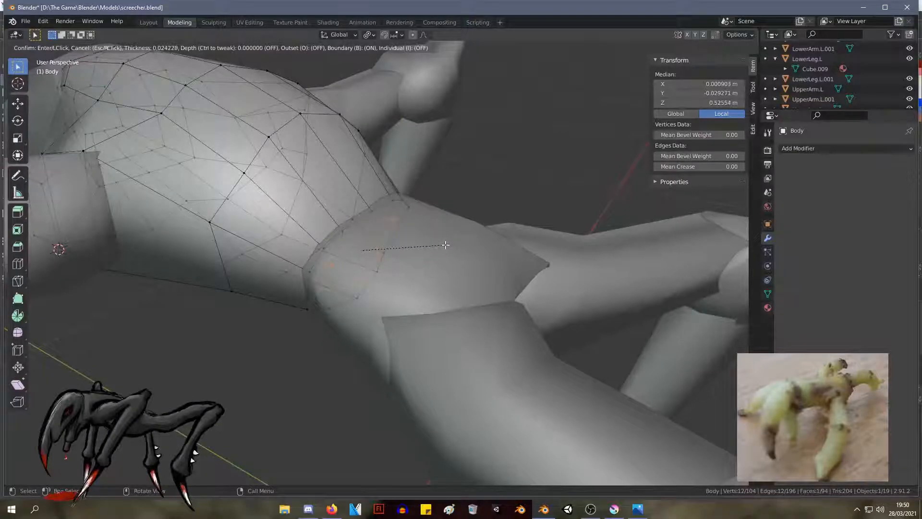
{"action": "right_click", "coordinate": [446, 245]}
{"action": "right_click", "coordinate": [373, 201]}
{"action": "mouse_move", "coordinate": [373, 199]}
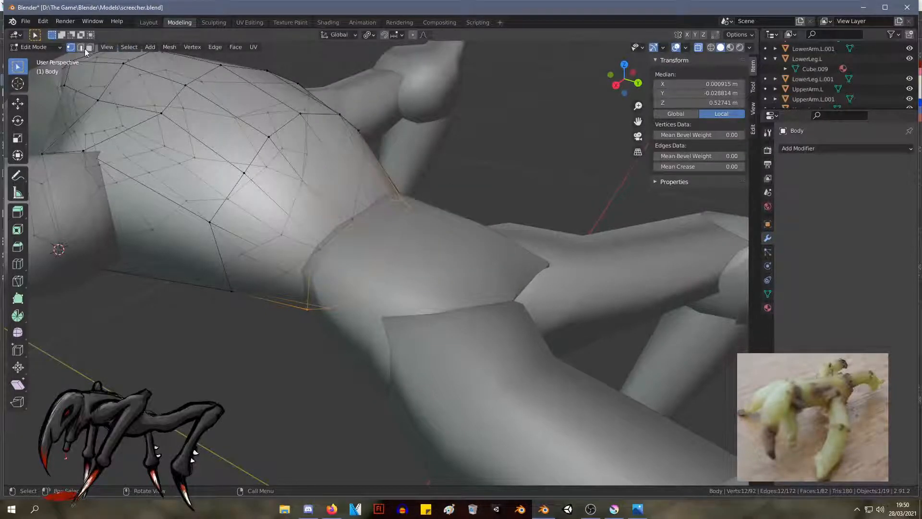
{"action": "left_click", "coordinate": [133, 48]}
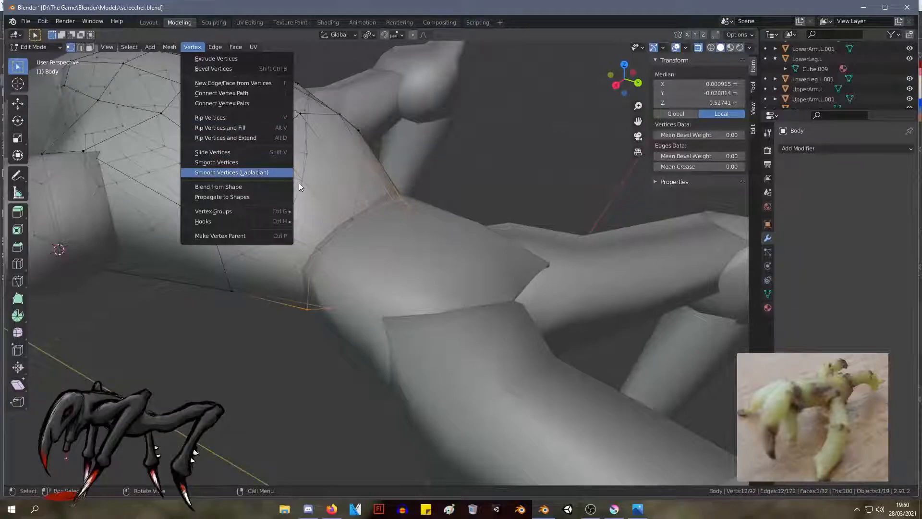
{"action": "left_click", "coordinate": [246, 104]}
{"action": "middle_click_drag", "start_coordinate": [401, 208], "coordinate": [432, 198]}
{"action": "left_click", "coordinate": [512, 198]}
Step: Open the head piece for editing and select the lower jaw vertices up to the corner of the mouth
{"action": "middle_click_drag", "start_coordinate": [319, 256], "coordinate": [365, 236]}
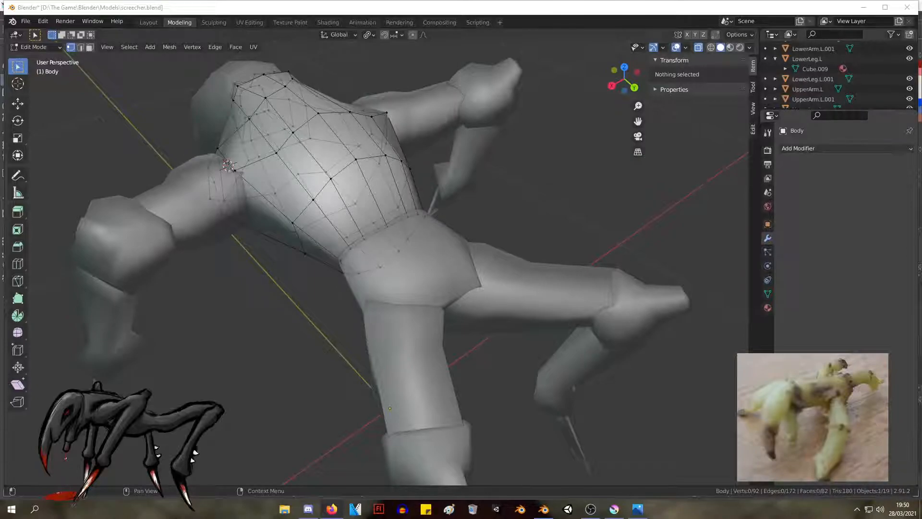
{"action": "middle_click_drag", "start_coordinate": [520, 200], "coordinate": [176, 238]}
{"action": "key", "text": "Tab"}
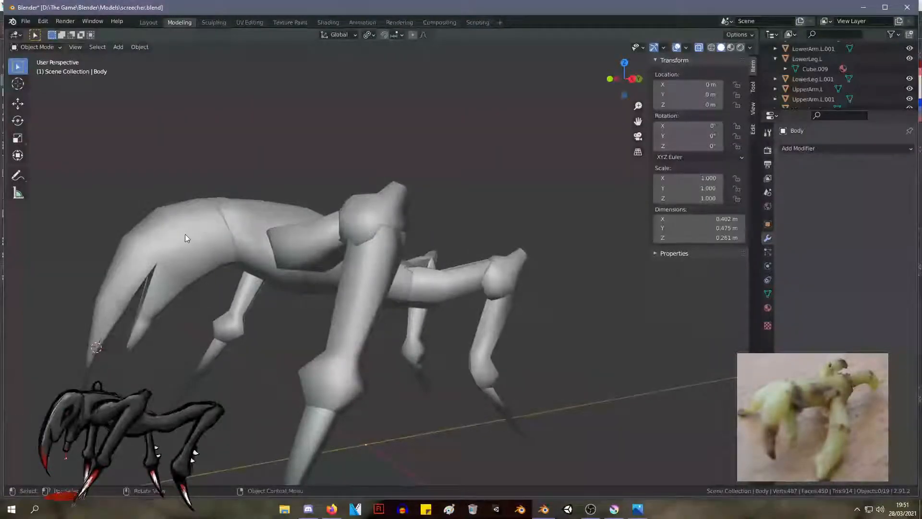
{"action": "left_click", "coordinate": [162, 235]}
{"action": "key", "text": "Tab"}
{"action": "left_click_drag", "start_coordinate": [203, 386], "coordinate": [118, 310]}
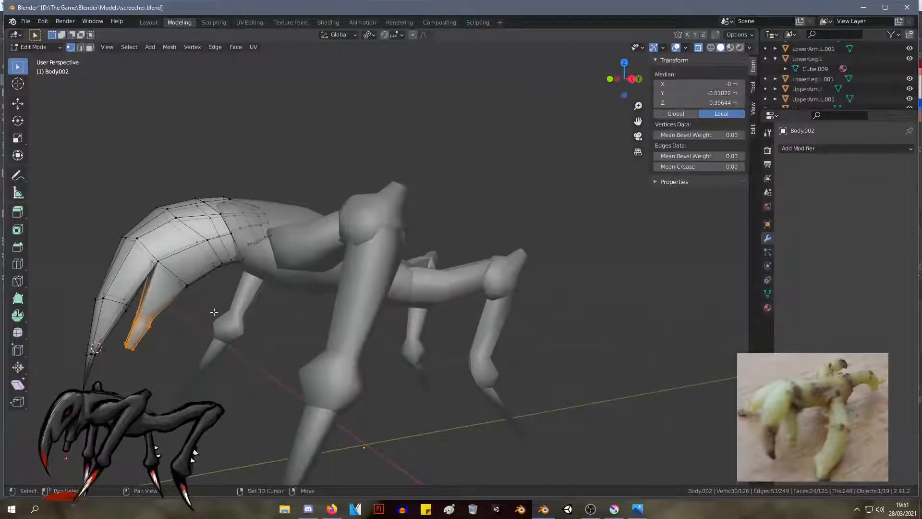
{"action": "left_click_drag", "start_coordinate": [208, 311], "coordinate": [174, 280]}
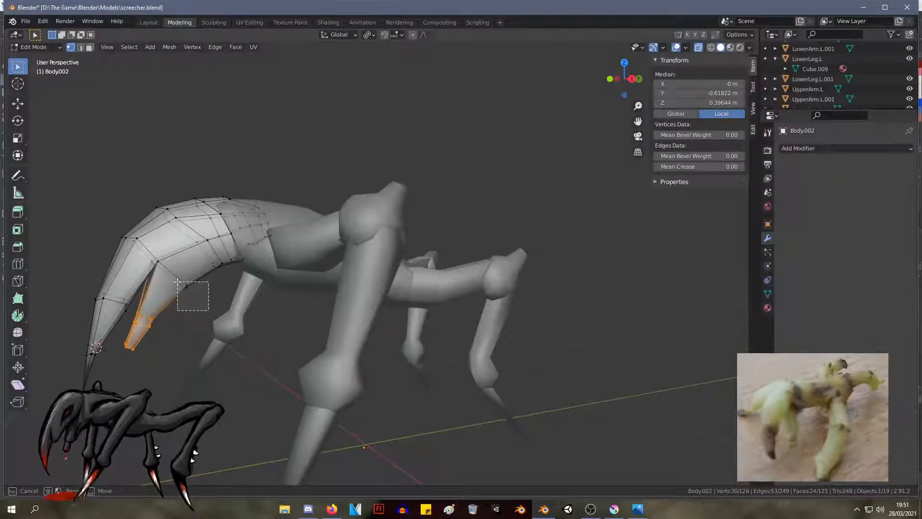
{"action": "left_click_drag", "start_coordinate": [175, 281], "coordinate": [179, 284]}
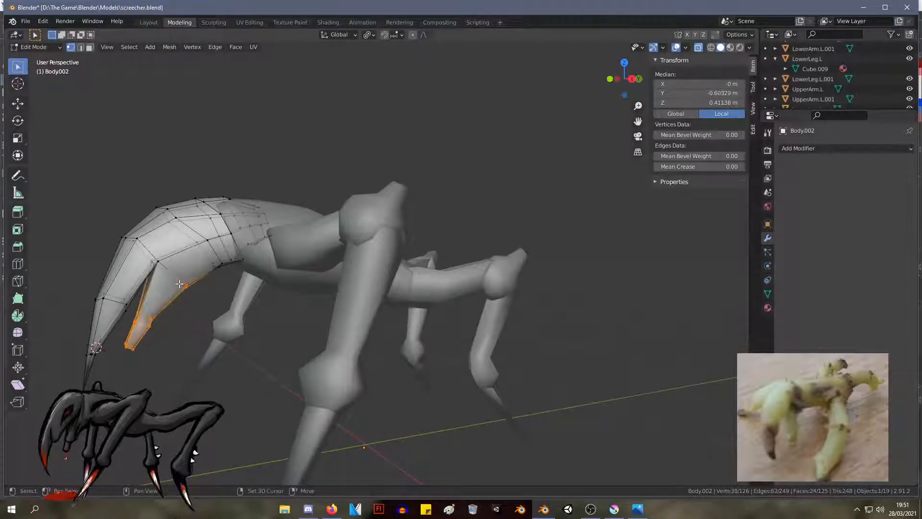
{"action": "left_click_drag", "start_coordinate": [151, 253], "coordinate": [151, 254]}
{"action": "middle_click_drag", "start_coordinate": [151, 253], "coordinate": [184, 282]}
Step: Try separating the selected lower jaw into its own object, then undo the separation
{"action": "right_click", "coordinate": [184, 283]}
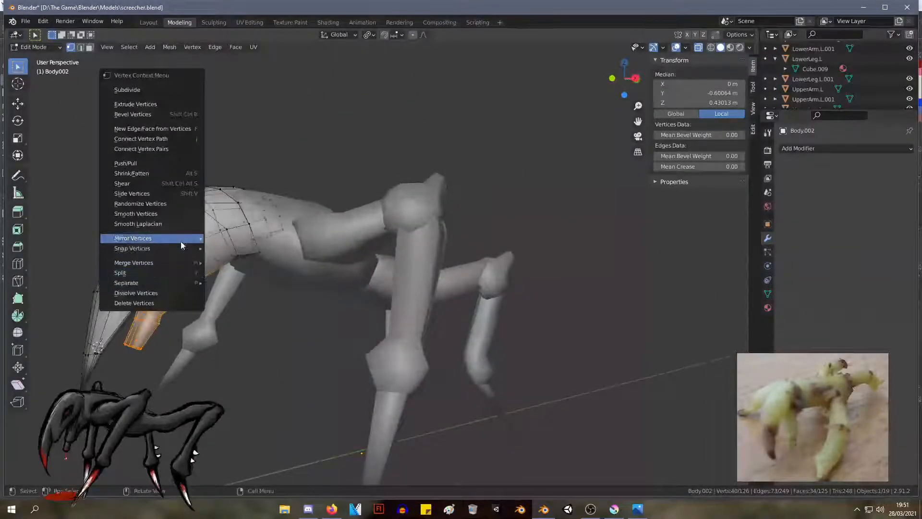
{"action": "mouse_move", "coordinate": [179, 283]}
{"action": "left_click", "coordinate": [243, 283]}
{"action": "middle_click_drag", "start_coordinate": [263, 289], "coordinate": [277, 295]}
{"action": "middle_click_drag", "start_coordinate": [199, 275], "coordinate": [241, 283]}
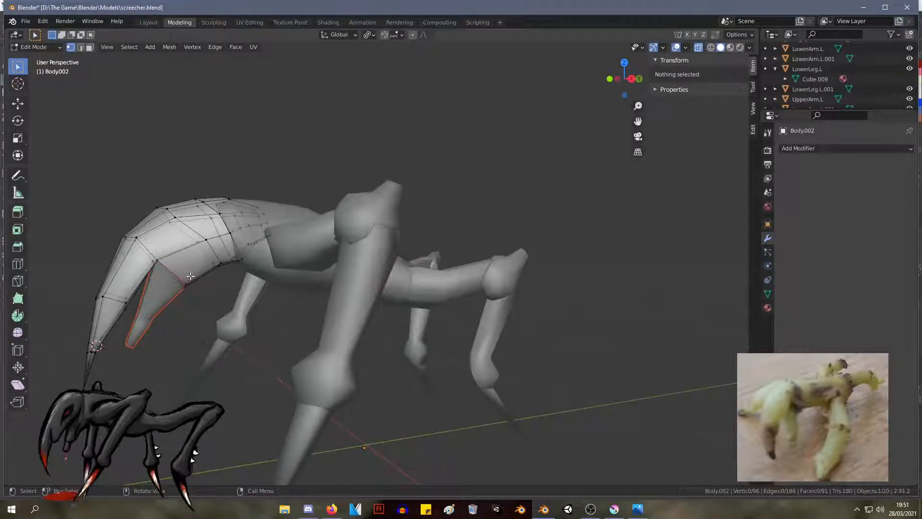
{"action": "key", "text": "ctrl+z"}
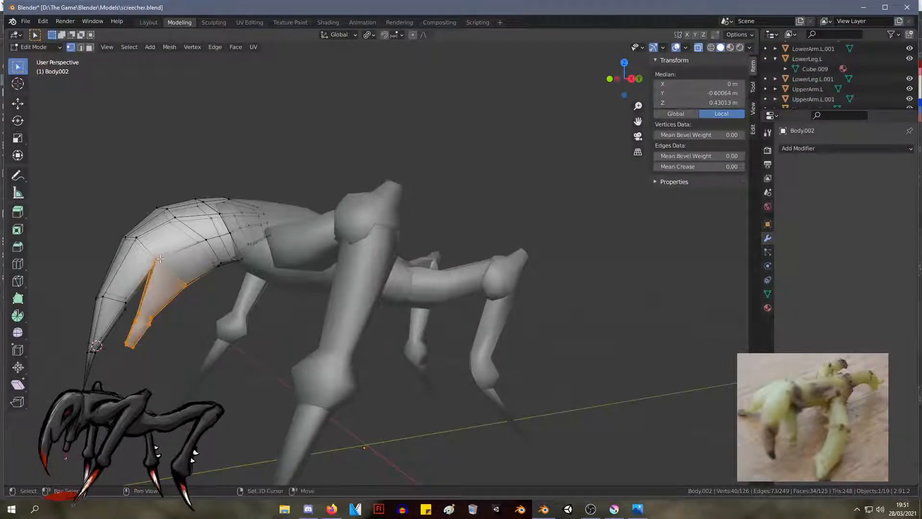
Step: Add the vertices at the jaw's rear corner to the selection and separate the whole lower jaw into its own object
{"action": "left_click_drag", "start_coordinate": [223, 273], "coordinate": [204, 256], "text": "shift"}
{"action": "middle_click_drag", "start_coordinate": [200, 252], "coordinate": [198, 263]}
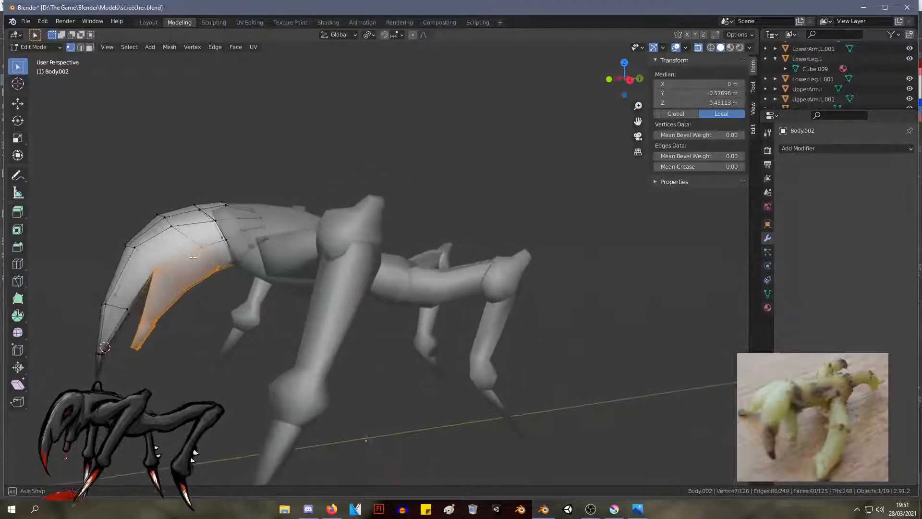
{"action": "right_click", "coordinate": [198, 262]}
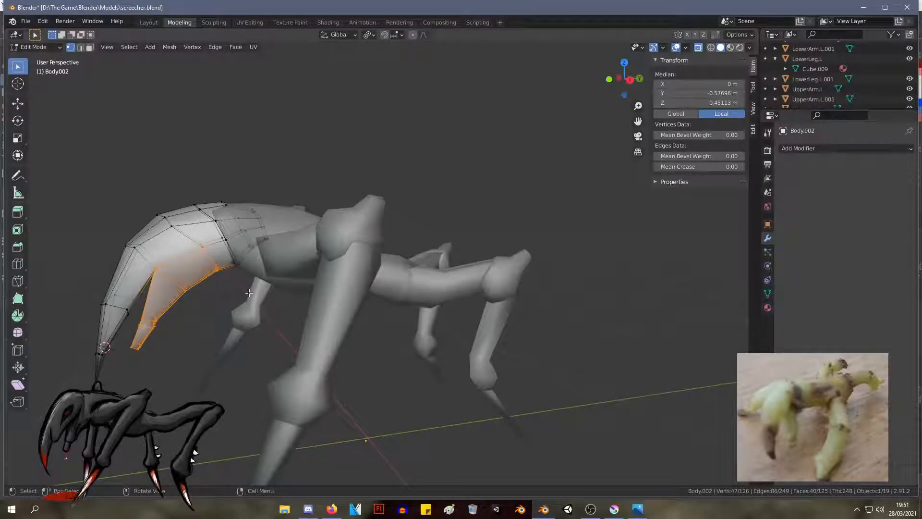
{"action": "right_click", "coordinate": [191, 262]}
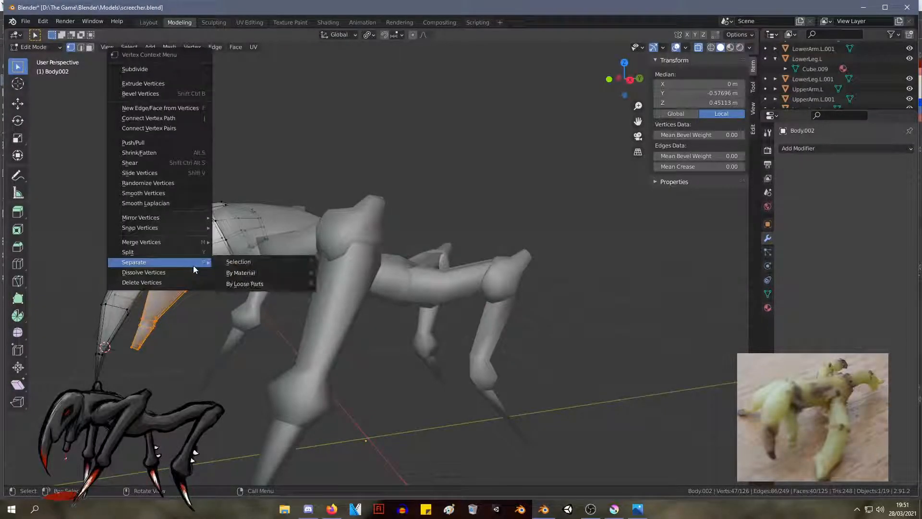
{"action": "mouse_move", "coordinate": [188, 262]}
{"action": "left_click", "coordinate": [247, 259]}
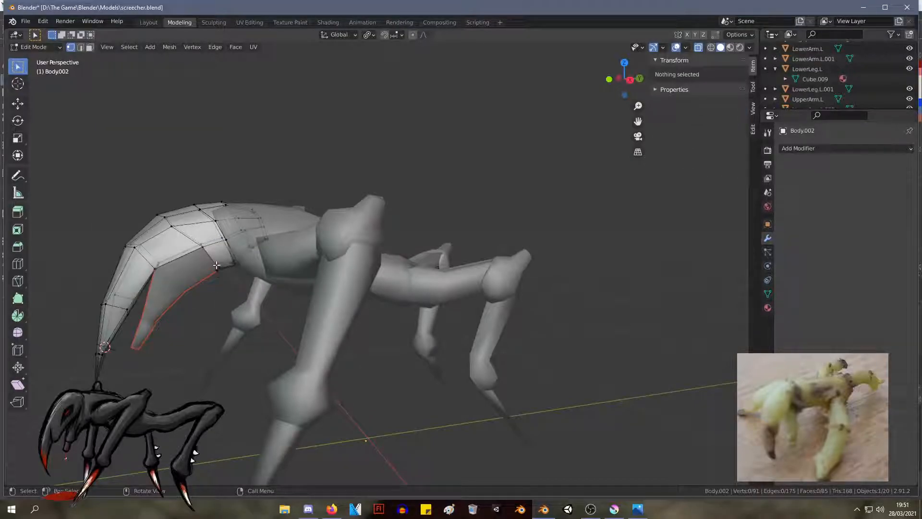
{"action": "key", "text": "Tab"}
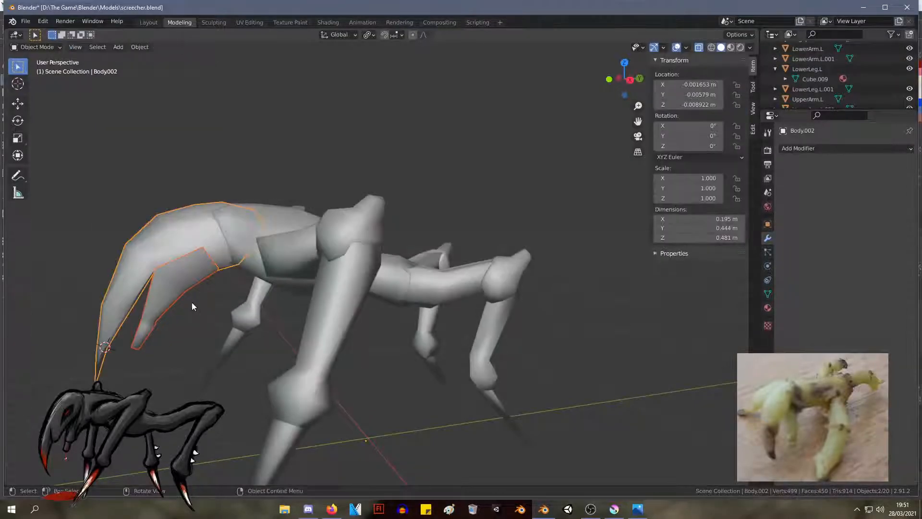
Step: Try rotating and moving the separated lower jaw, then undo the transformations
{"action": "left_click", "coordinate": [186, 284]}
{"action": "key", "text": "r"}
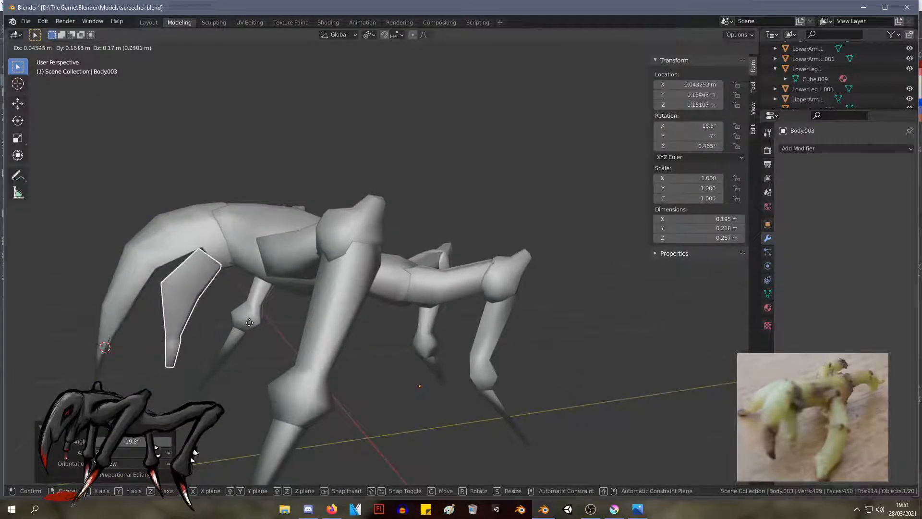
{"action": "left_click", "coordinate": [213, 306]}
{"action": "key", "text": "ctrl+z"}
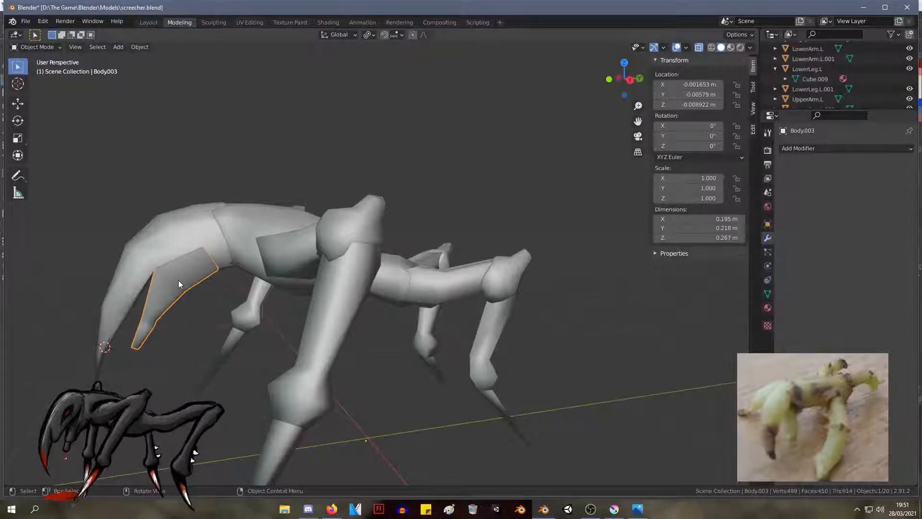
Step: Edit the lower jaw and move its upper rear corner and mouth-side vertices up into the head
{"action": "key", "text": "Tab"}
{"action": "left_click_drag", "start_coordinate": [175, 279], "coordinate": [148, 252]}
{"action": "key", "text": "g"}
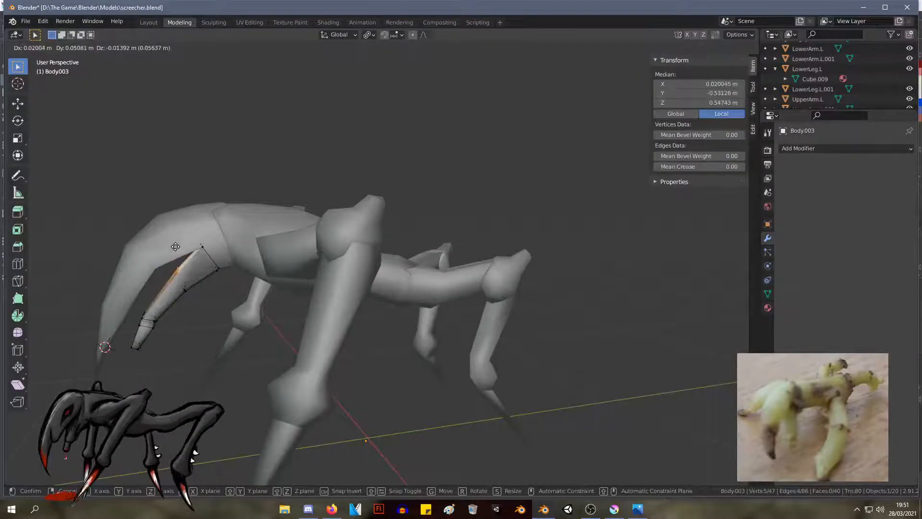
{"action": "left_click", "coordinate": [165, 250]}
{"action": "left_click_drag", "start_coordinate": [206, 257], "coordinate": [190, 228]}
{"action": "key", "text": "g"}
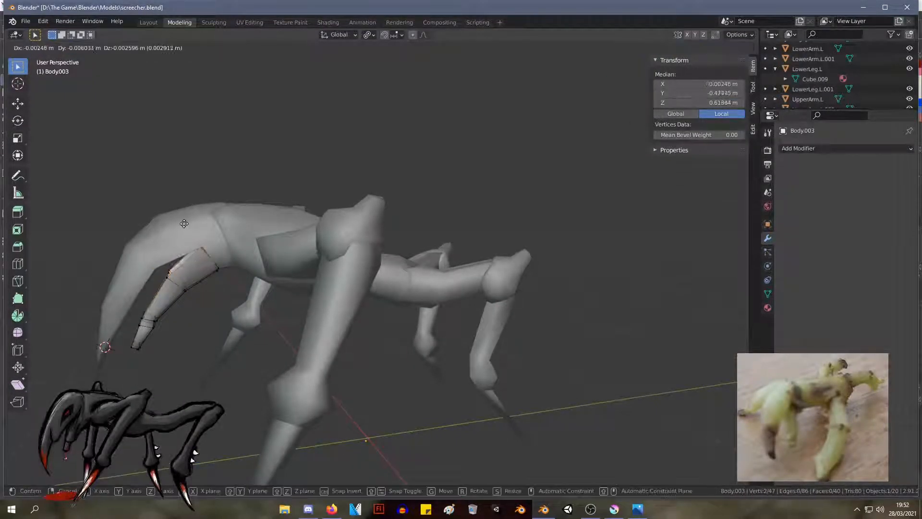
{"action": "left_click", "coordinate": [185, 216]}
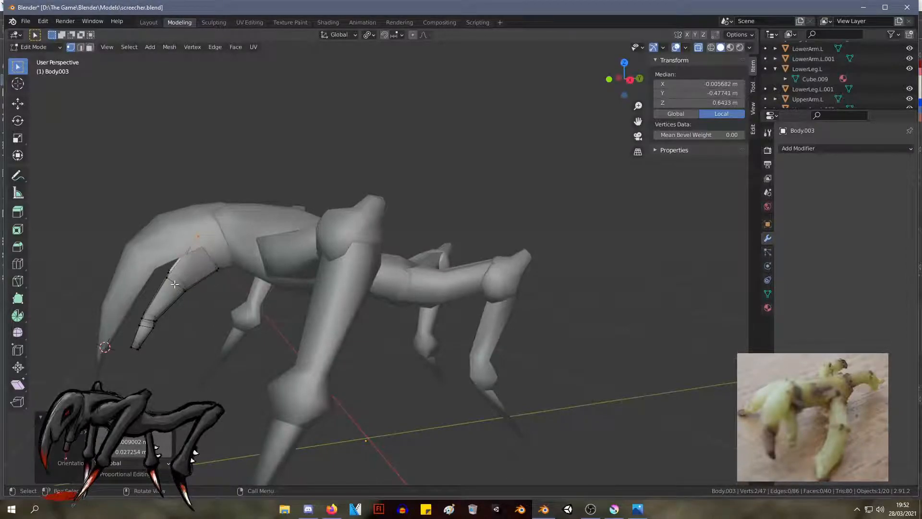
{"action": "left_click_drag", "start_coordinate": [174, 284], "coordinate": [154, 263], "text": "shift"}
{"action": "key", "text": "g"}
{"action": "left_click", "coordinate": [152, 264]}
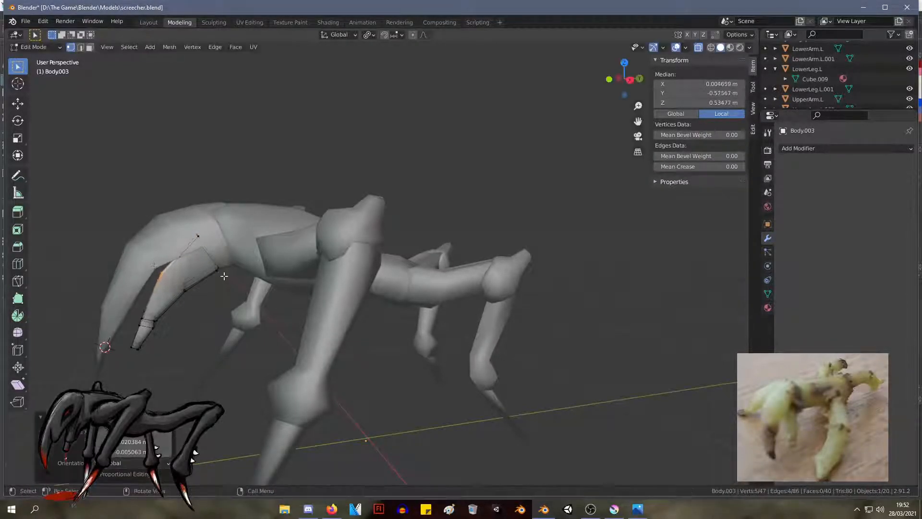
Step: Fill the lower jaw's open rear end with a face and extrude it back into the head
{"action": "left_click_drag", "start_coordinate": [211, 260], "coordinate": [226, 275]}
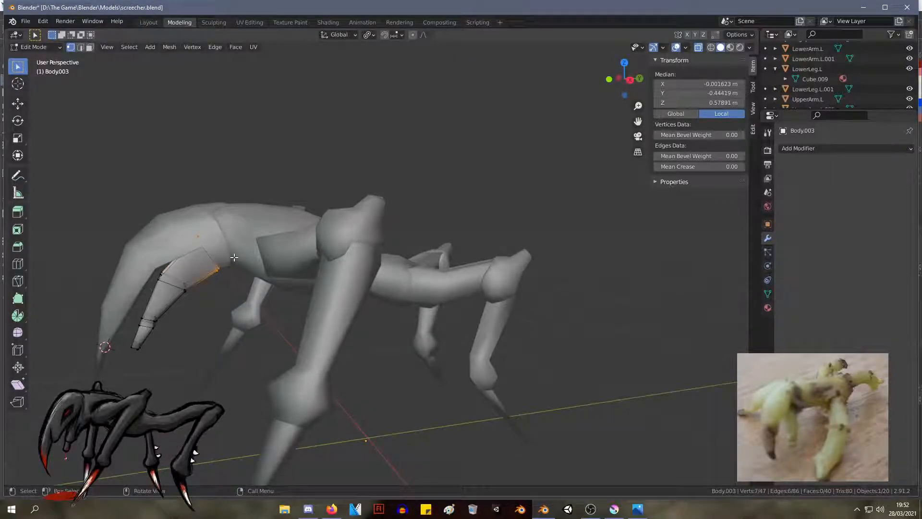
{"action": "key", "text": "e"}
{"action": "right_click", "coordinate": [244, 253]}
{"action": "key", "text": "f"}
{"action": "key", "text": "e"}
{"action": "left_click", "coordinate": [242, 243]}
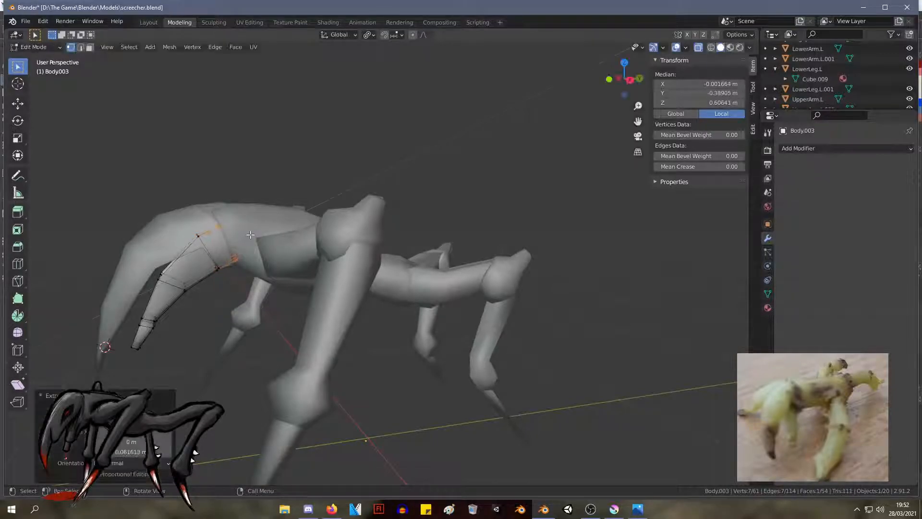
Step: Scale the jaw's extruded rear face down to about 0.474, and further by about 0.788
{"action": "key", "text": "s"}
{"action": "left_click", "coordinate": [237, 240]}
{"action": "middle_click_drag", "start_coordinate": [235, 240], "coordinate": [149, 270]}
{"action": "scroll", "coordinate": [440, 129], "scroll_direction": "up", "scroll_amount": 6}
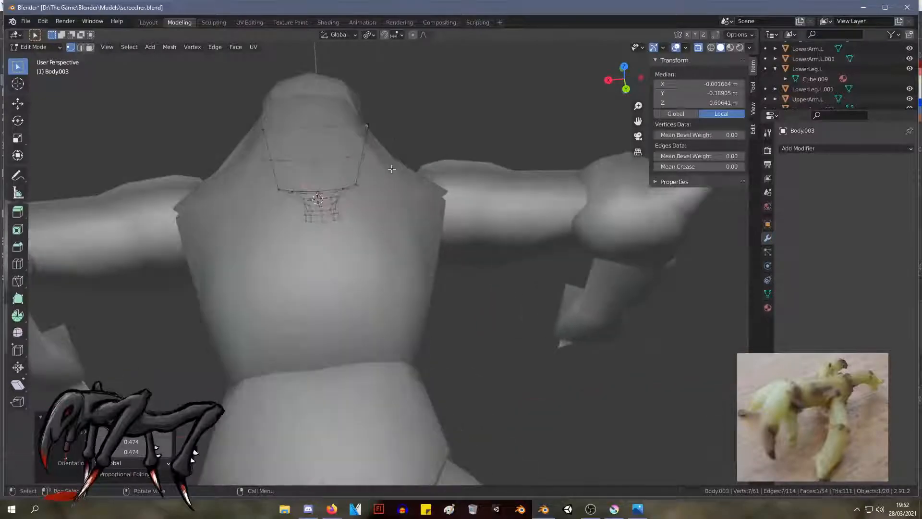
{"action": "key", "text": "s"}
{"action": "left_click", "coordinate": [390, 156]}
Step: Add an edge loop around the jaw's rear extension and scale it to shape the rounded joint
{"action": "middle_click_drag", "start_coordinate": [390, 157], "coordinate": [212, 231]}
{"action": "key", "text": "ctrl+r"}
{"action": "left_click", "coordinate": [224, 298]}
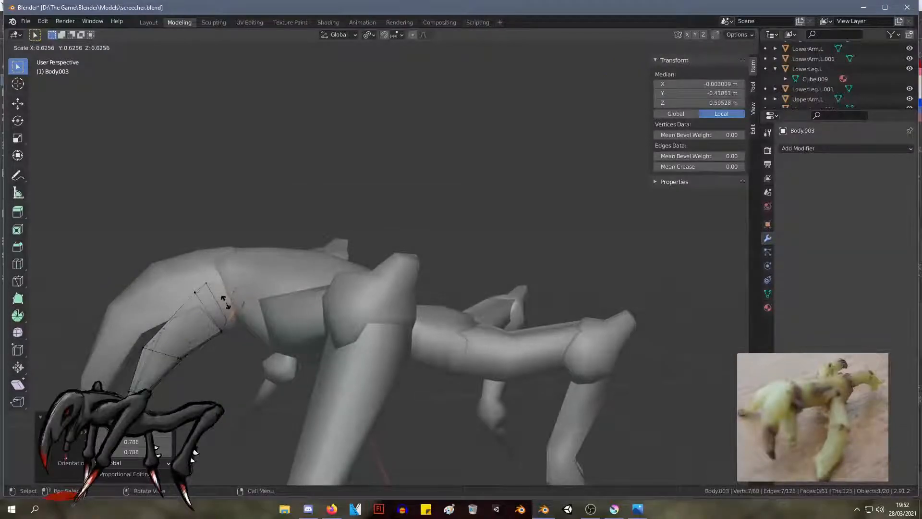
{"action": "left_click", "coordinate": [222, 296]}
{"action": "key", "text": "Tab"}
{"action": "left_click", "coordinate": [257, 171]}
{"action": "middle_click_drag", "start_coordinate": [257, 171], "coordinate": [303, 146]}
Step: Select the vertices bordering the lower jaw's open upper side and fill the gap with a face
{"action": "key", "text": "Tab"}
{"action": "middle_click_drag", "start_coordinate": [257, 289], "coordinate": [326, 342]}
{"action": "left_click", "coordinate": [394, 316]}
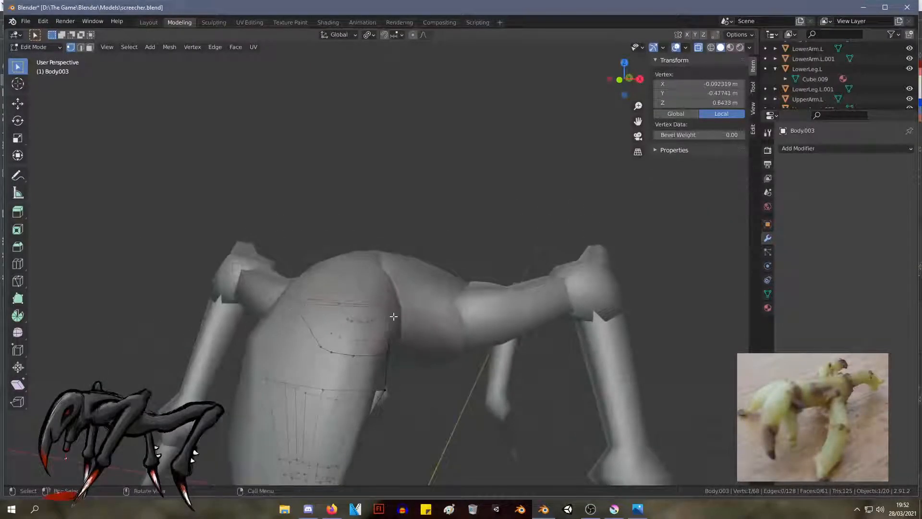
{"action": "left_click", "coordinate": [356, 390], "text": "shift"}
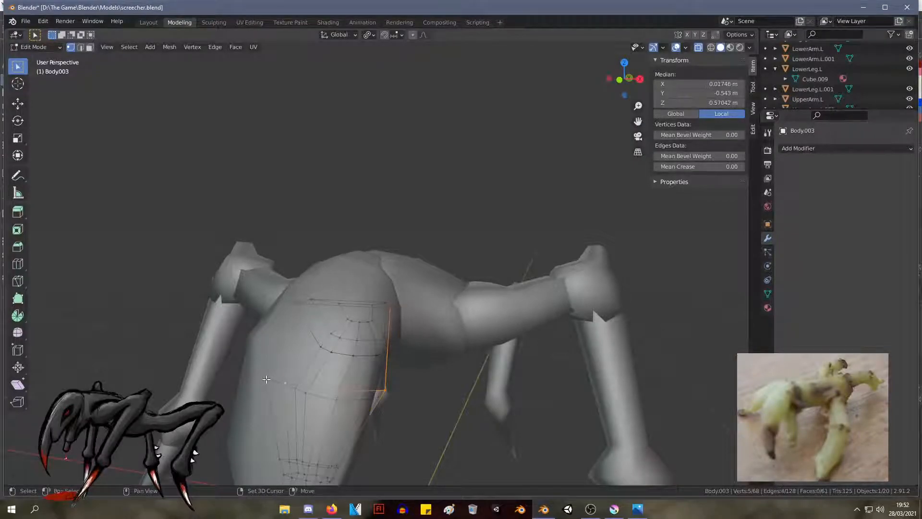
{"action": "middle_click_drag", "start_coordinate": [355, 351], "coordinate": [308, 317]}
{"action": "key", "text": "r"}
{"action": "right_click", "coordinate": [251, 354]}
{"action": "key", "text": "Tab"}
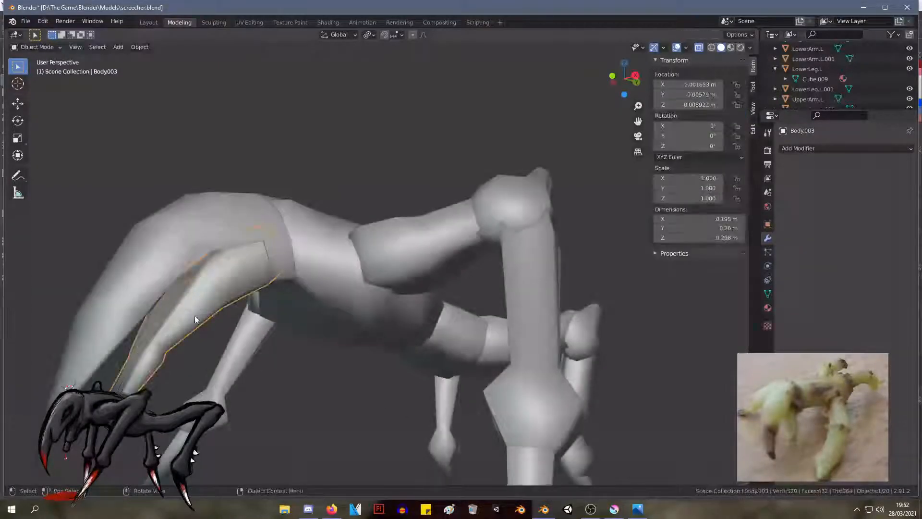
Step: Try rotating the closed lower jaw as an object, then undo the rotation
{"action": "key", "text": "r"}
{"action": "left_click", "coordinate": [356, 320]}
{"action": "mouse_move", "coordinate": [409, 246]}
{"action": "middle_mouse_down"}
{"action": "mouse_move", "coordinate": [417, 316]}
{"action": "mouse_move", "coordinate": [459, 287]}
{"action": "mouse_move", "coordinate": [388, 272]}
{"action": "mouse_move", "coordinate": [395, 233]}
{"action": "mouse_move", "coordinate": [420, 249]}
{"action": "middle_mouse_up"}
{"action": "key", "text": "ctrl+z"}
{"action": "middle_click_drag", "start_coordinate": [288, 263], "coordinate": [252, 273]}
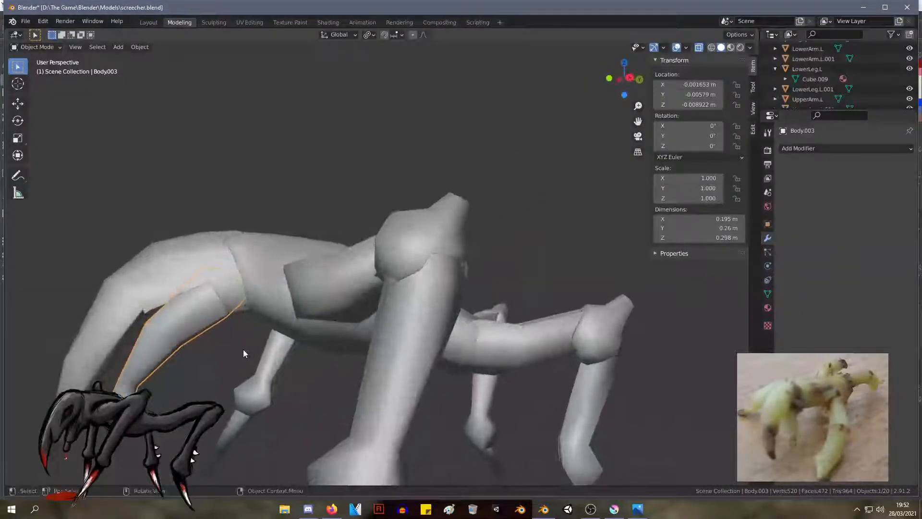
{"action": "middle_click_drag", "start_coordinate": [243, 353], "coordinate": [267, 317]}
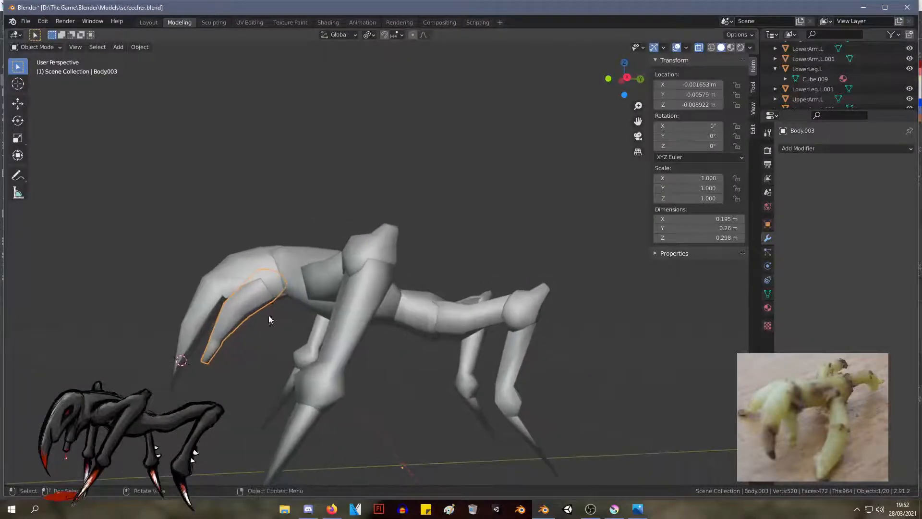
Step: Place the 3D cursor near the centre of the head's upper surface, above the rear of the lower jaw
{"action": "right_click", "coordinate": [253, 295]}
{"action": "left_click", "coordinate": [139, 47]}
{"action": "middle_click_drag", "start_coordinate": [300, 181], "coordinate": [334, 284]}
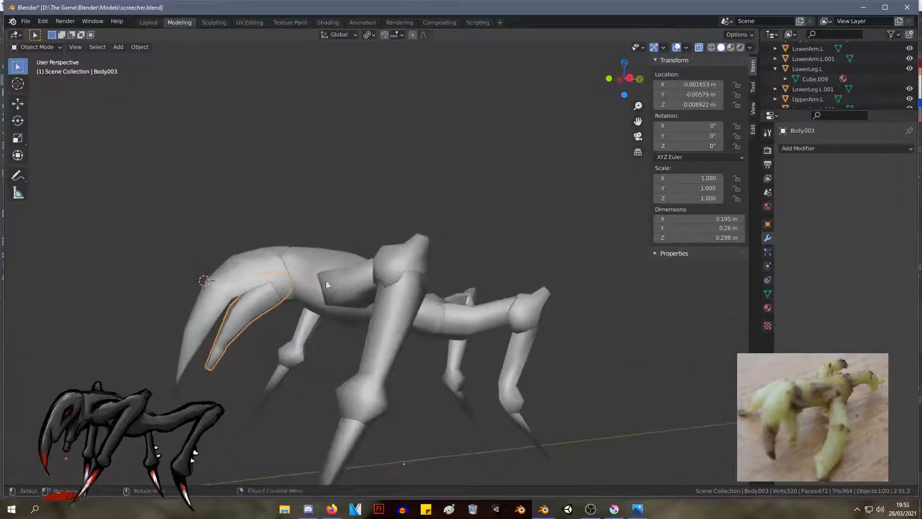
{"action": "scroll", "coordinate": [333, 284], "scroll_direction": "up", "scroll_amount": 5}
{"action": "middle_click_drag", "start_coordinate": [212, 288], "coordinate": [302, 282]}
{"action": "scroll", "coordinate": [507, 293], "scroll_direction": "up", "scroll_amount": 7}
{"action": "right_click", "coordinate": [554, 325], "text": "shift"}
{"action": "scroll", "coordinate": [554, 326], "scroll_direction": "down", "scroll_amount": 10}
{"action": "middle_click_drag", "start_coordinate": [480, 285], "coordinate": [529, 315]}
{"action": "scroll", "coordinate": [478, 285], "scroll_direction": "up", "scroll_amount": 8}
{"action": "scroll", "coordinate": [562, 305], "scroll_direction": "up", "scroll_amount": 10}
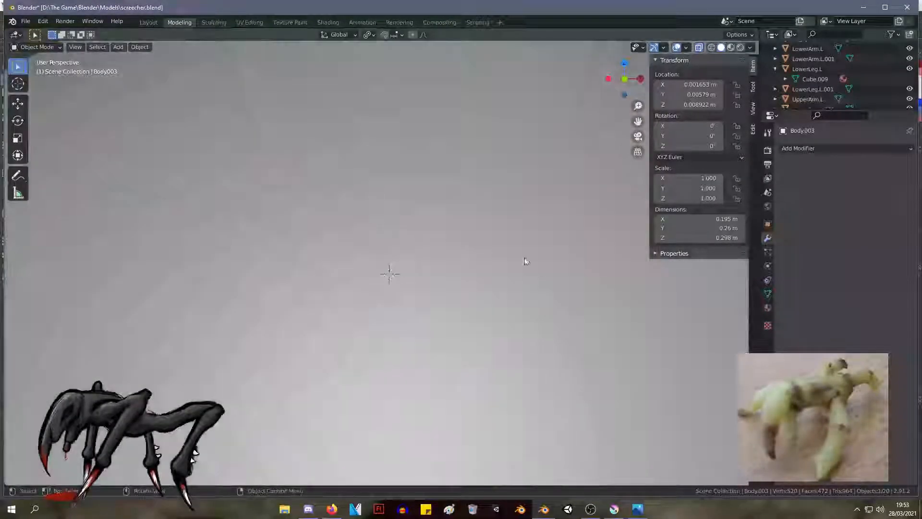
{"action": "middle_click_drag", "start_coordinate": [496, 180], "coordinate": [493, 198], "text": "shift"}
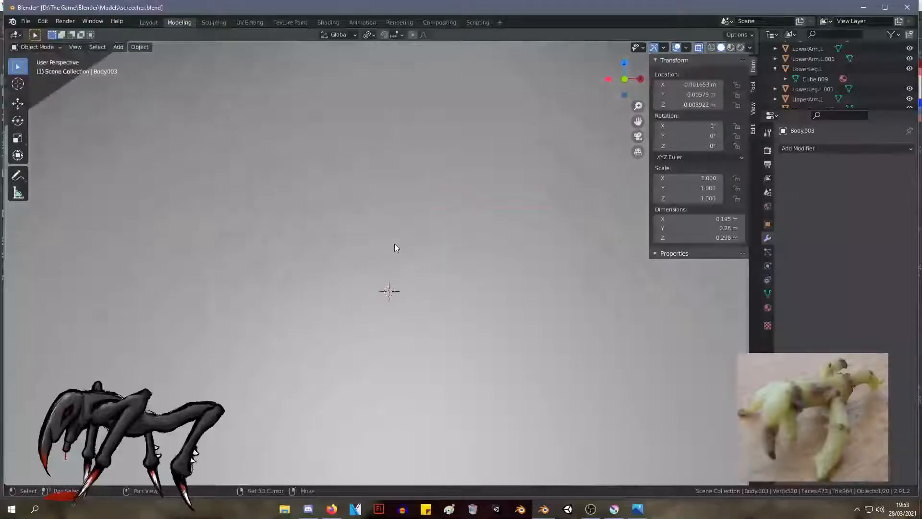
{"action": "scroll", "coordinate": [405, 242], "scroll_direction": "down", "scroll_amount": 10}
{"action": "middle_click_drag", "start_coordinate": [479, 231], "coordinate": [281, 249]}
{"action": "scroll", "coordinate": [355, 262], "scroll_direction": "up", "scroll_amount": 10}
{"action": "middle_click_drag", "start_coordinate": [345, 255], "coordinate": [325, 206], "text": "shift"}
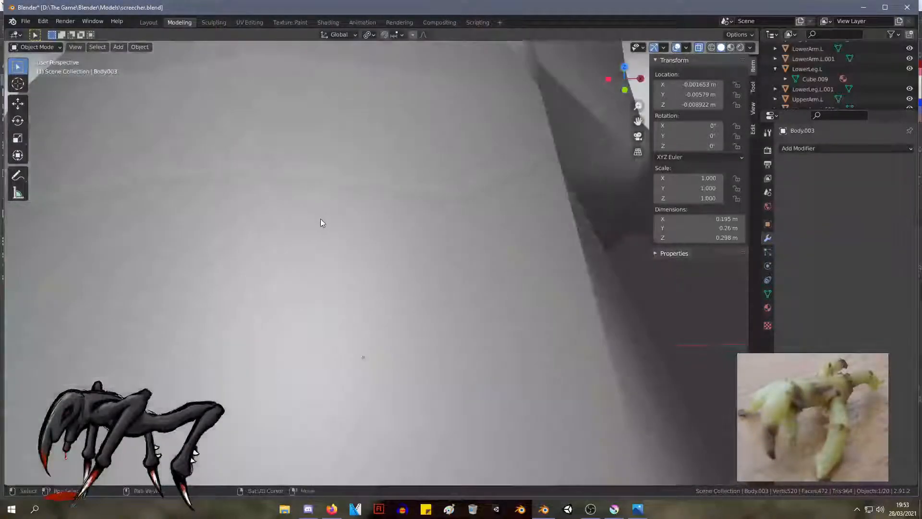
{"action": "scroll", "coordinate": [324, 202], "scroll_direction": "down", "scroll_amount": 3}
{"action": "middle_click_drag", "start_coordinate": [299, 210], "coordinate": [266, 138]}
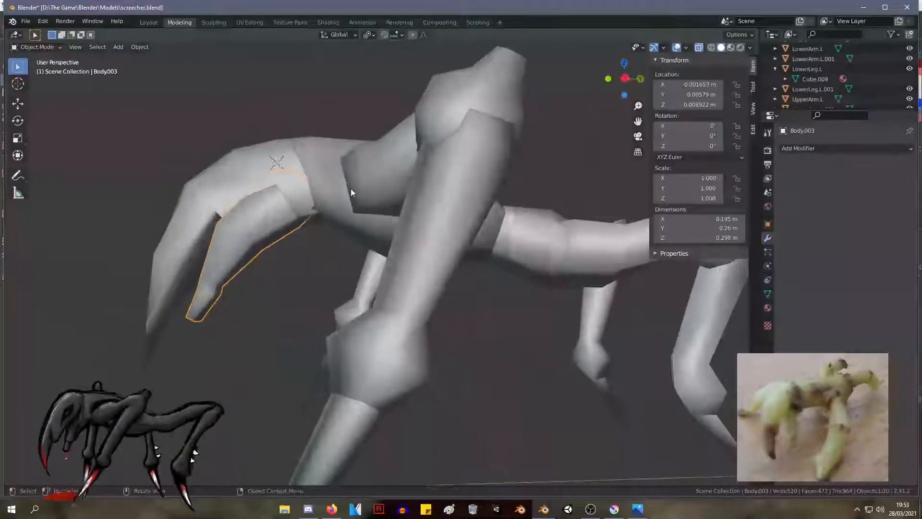
{"action": "scroll", "coordinate": [344, 154], "scroll_direction": "down", "scroll_amount": 5}
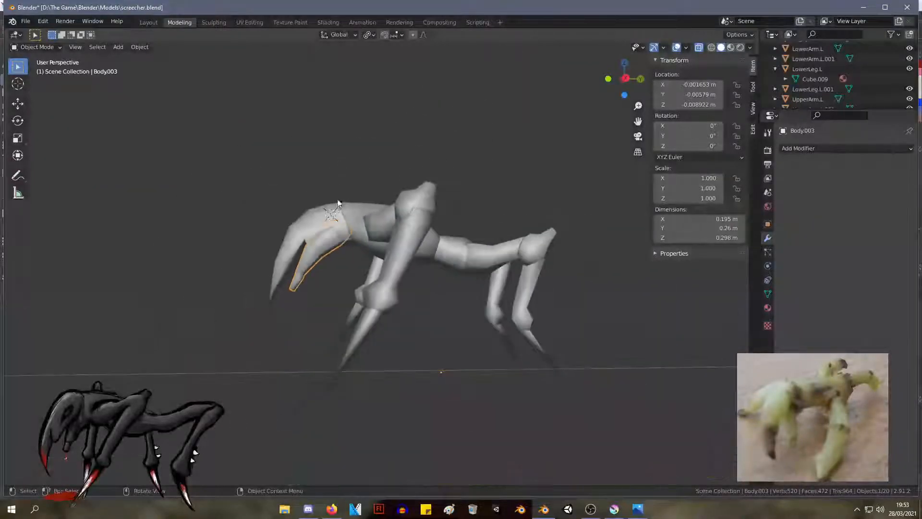
Step: Set the lower jaw's origin to the 3D cursor
{"action": "left_click", "coordinate": [140, 47]}
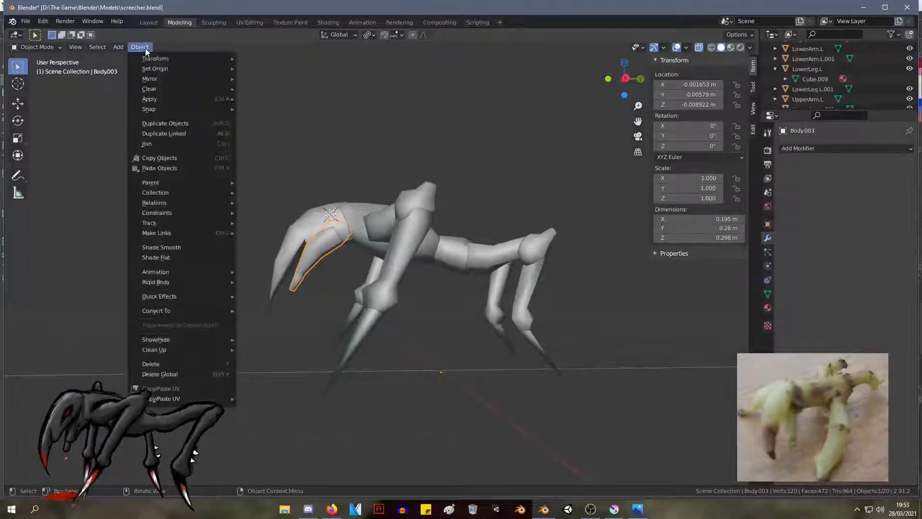
{"action": "mouse_move", "coordinate": [183, 68]}
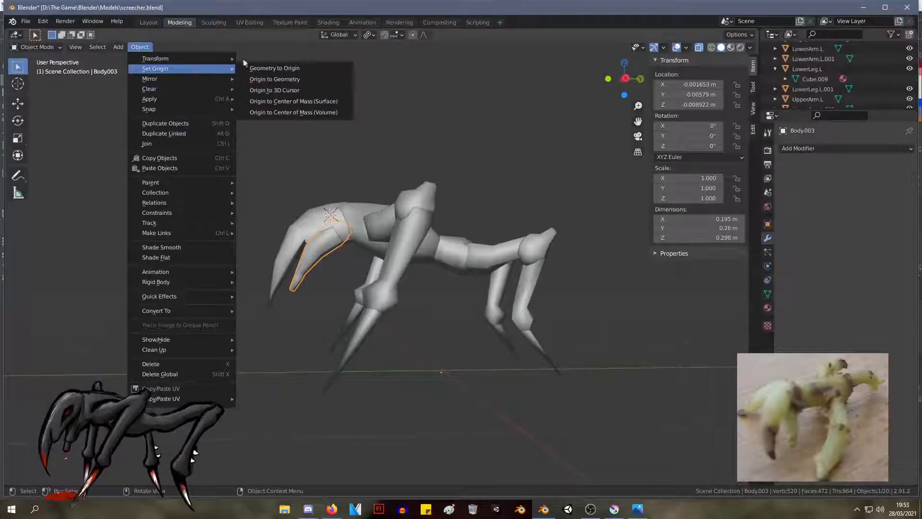
{"action": "left_click", "coordinate": [284, 90]}
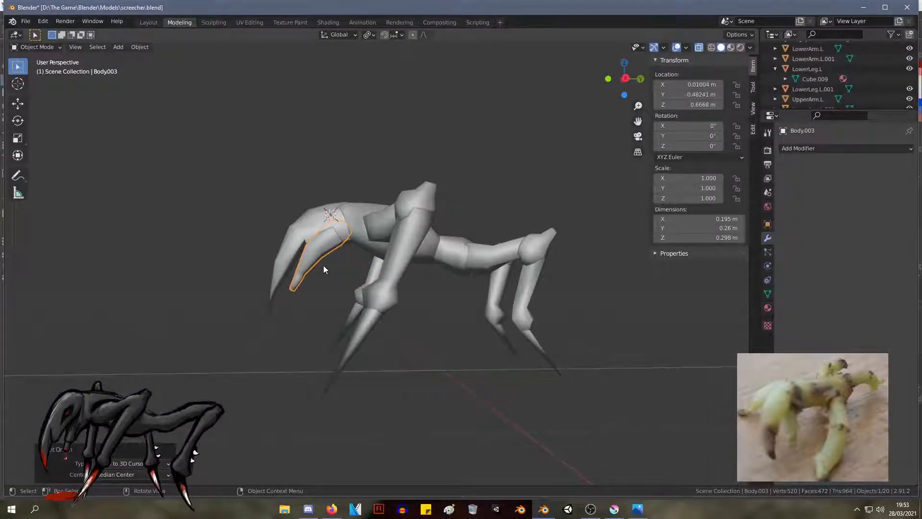
Step: Rotate the lower jaw about its new origin to test the joint, and move it slightly forward within the head
{"action": "key", "text": "r"}
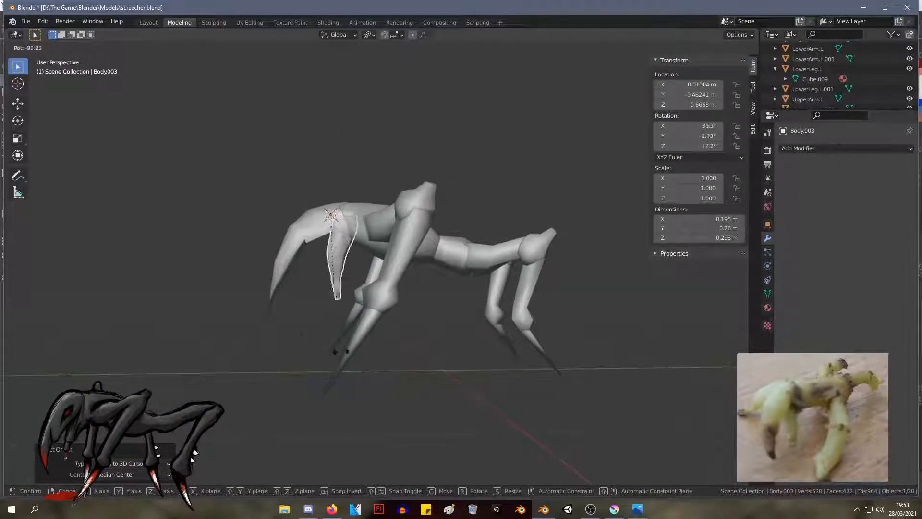
{"action": "left_click", "coordinate": [249, 331]}
{"action": "key", "text": "g"}
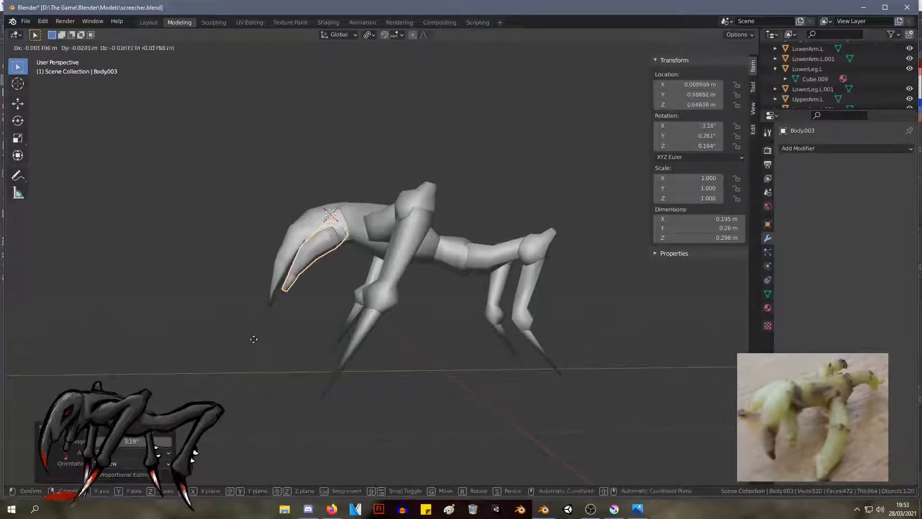
{"action": "left_click", "coordinate": [255, 340]}
{"action": "key", "text": "r"}
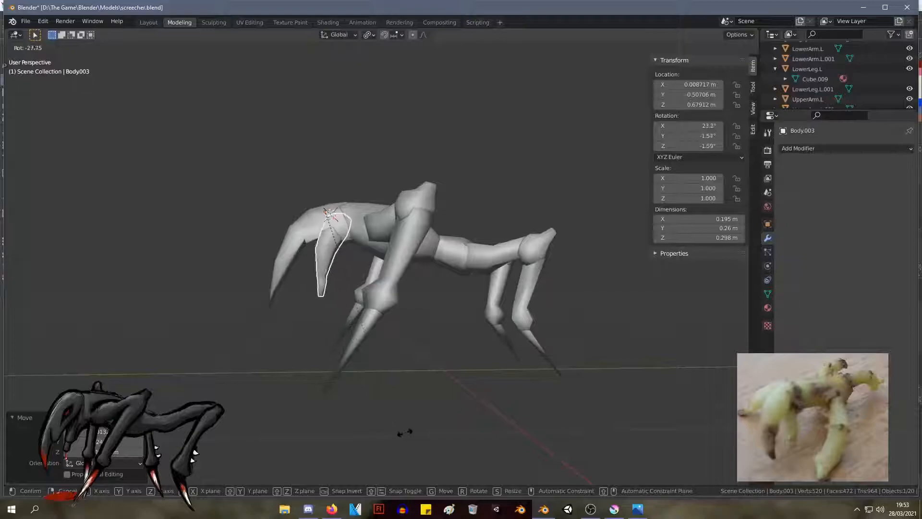
{"action": "left_click", "coordinate": [363, 424]}
Step: Rotate the lower jaw freely and about the global X axis to test its current joint pivot
{"action": "middle_click_drag", "start_coordinate": [362, 424], "coordinate": [395, 350]}
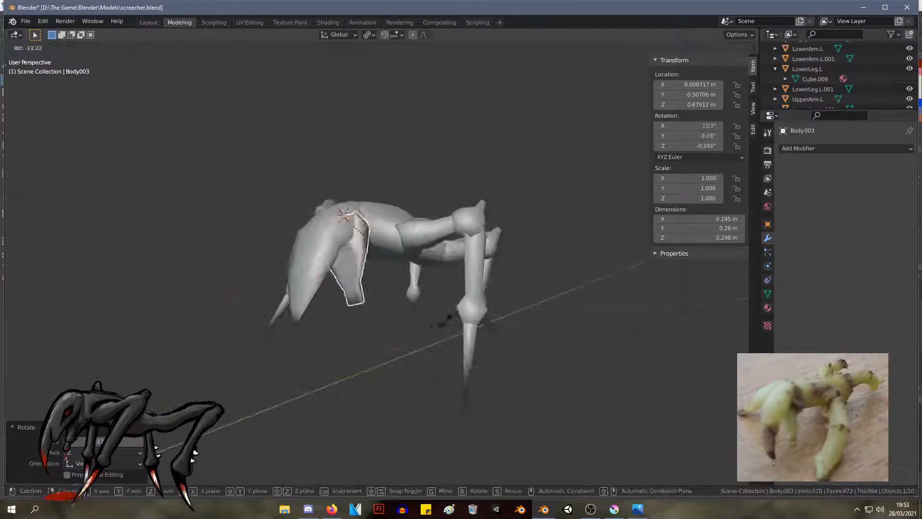
{"action": "key", "text": "r"}
{"action": "key", "text": "z"}
{"action": "key", "text": "x"}
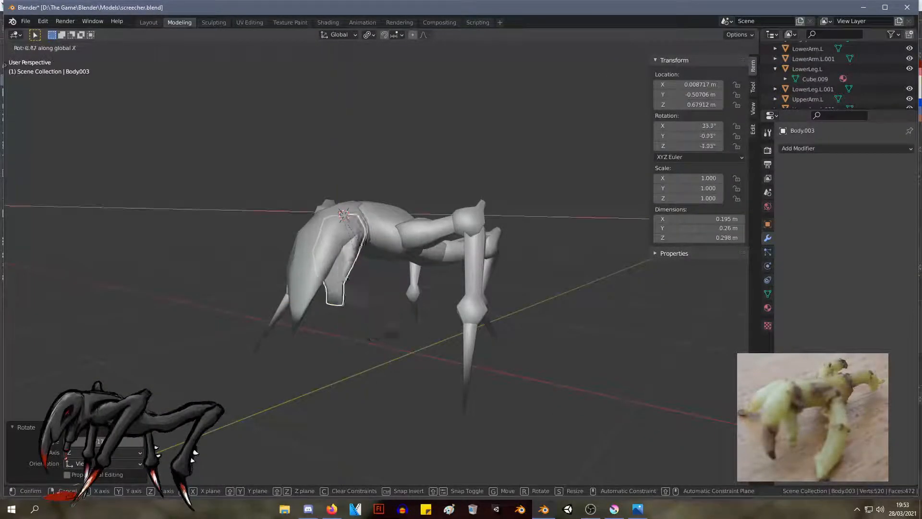
{"action": "left_click", "coordinate": [400, 376]}
{"action": "middle_click_drag", "start_coordinate": [400, 376], "coordinate": [303, 300]}
{"action": "key", "text": "r"}
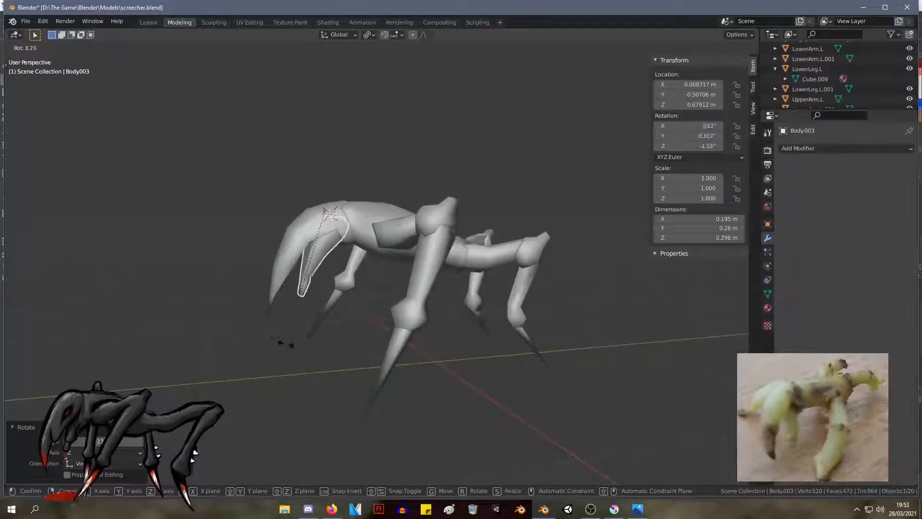
{"action": "left_click", "coordinate": [307, 273]}
{"action": "middle_click_drag", "start_coordinate": [312, 192], "coordinate": [305, 192]}
{"action": "scroll", "coordinate": [307, 192], "scroll_direction": "up", "scroll_amount": 4}
{"action": "middle_click_drag", "start_coordinate": [247, 141], "coordinate": [338, 223], "text": "shift"}
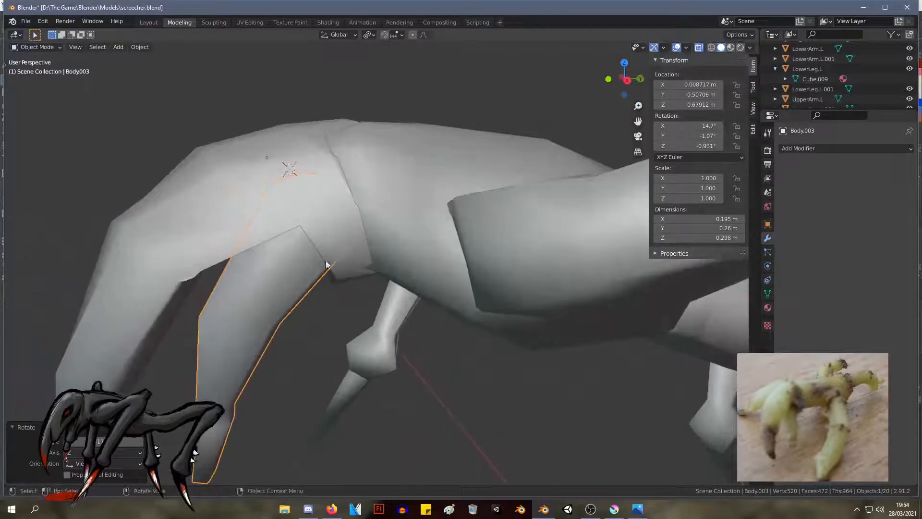
Step: Place the 3D cursor inside the jaw's rear end at X 0 m, Y -0.4524 m, Z 0.6268 m
{"action": "left_click", "coordinate": [289, 285]}
{"action": "right_click", "coordinate": [249, 305]}
{"action": "key", "text": "Escape"}
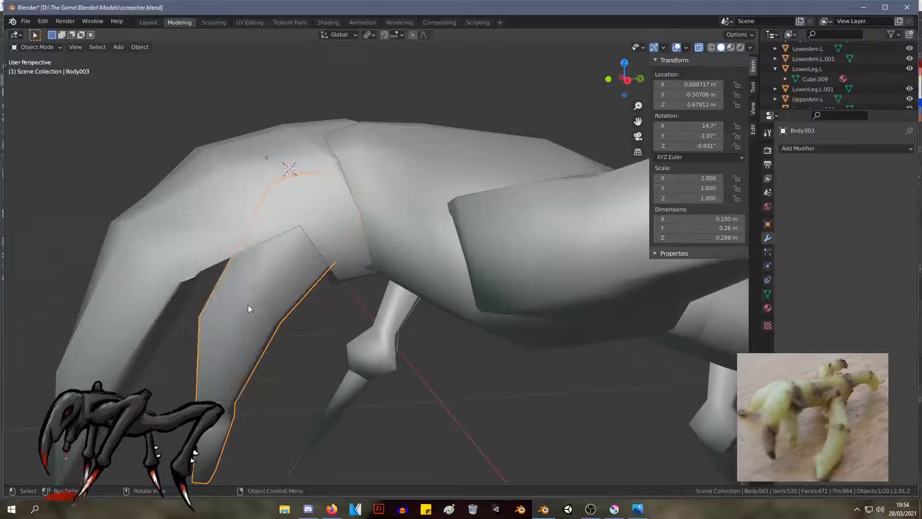
{"action": "left_click", "coordinate": [140, 48]}
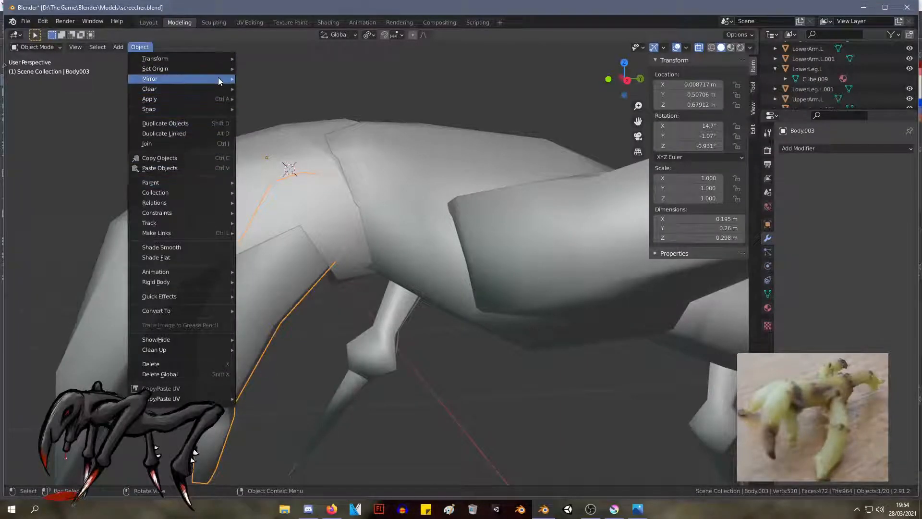
{"action": "middle_click_drag", "start_coordinate": [290, 146], "coordinate": [393, 160]}
{"action": "scroll", "coordinate": [393, 159], "scroll_direction": "down", "scroll_amount": 1}
{"action": "key", "text": "KP_3"}
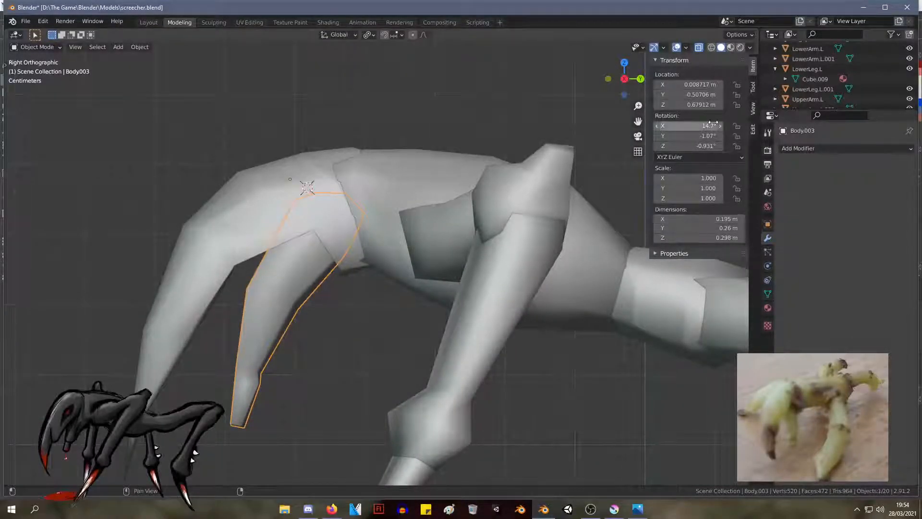
{"action": "left_click", "coordinate": [753, 109]}
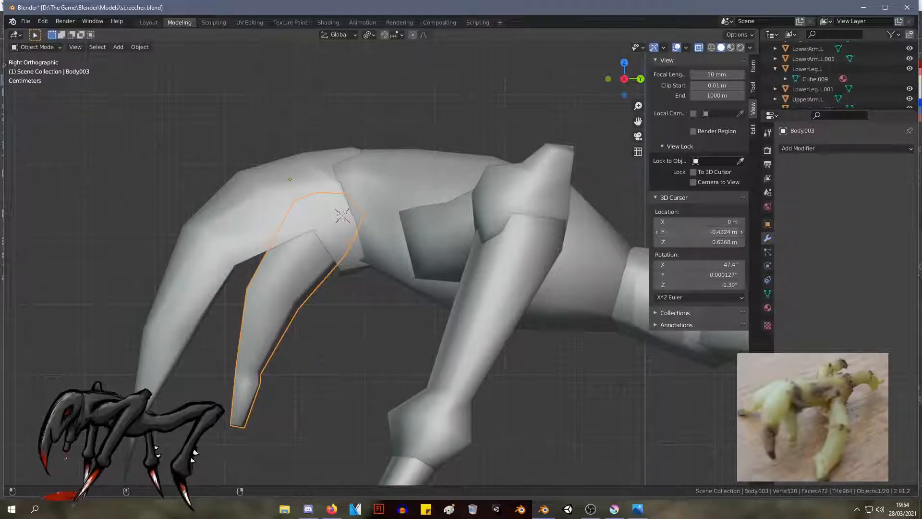
{"action": "scroll", "coordinate": [362, 241], "scroll_direction": "down", "scroll_amount": 2}
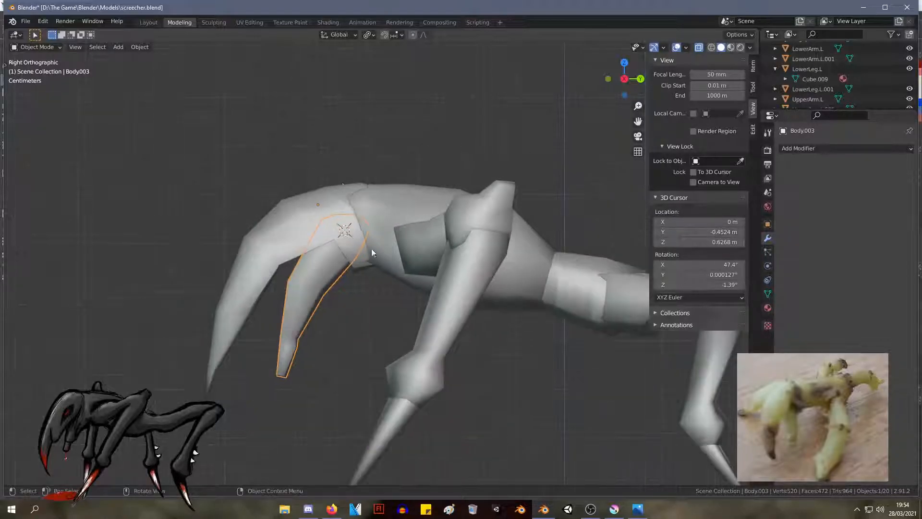
Step: Set the lower jaw's origin to the repositioned 3D cursor
{"action": "left_click", "coordinate": [140, 47]}
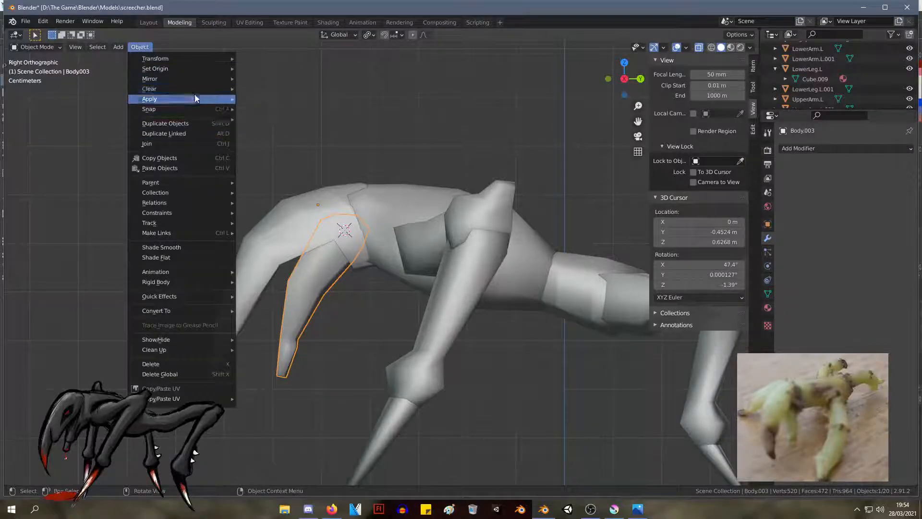
{"action": "mouse_move", "coordinate": [198, 69]}
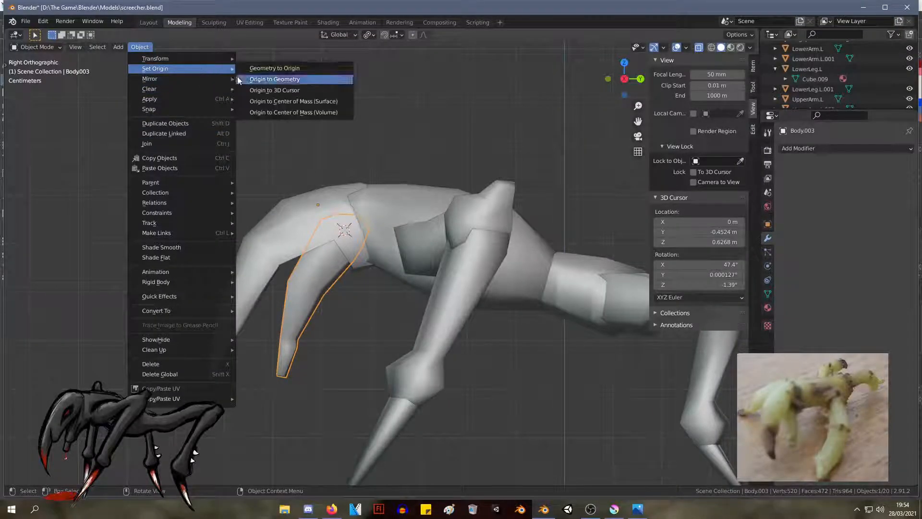
{"action": "left_click", "coordinate": [283, 91]}
Step: Rotate the lower jaw about its new pivot, then about the global X axis, so it sits under the head
{"action": "key", "text": "r"}
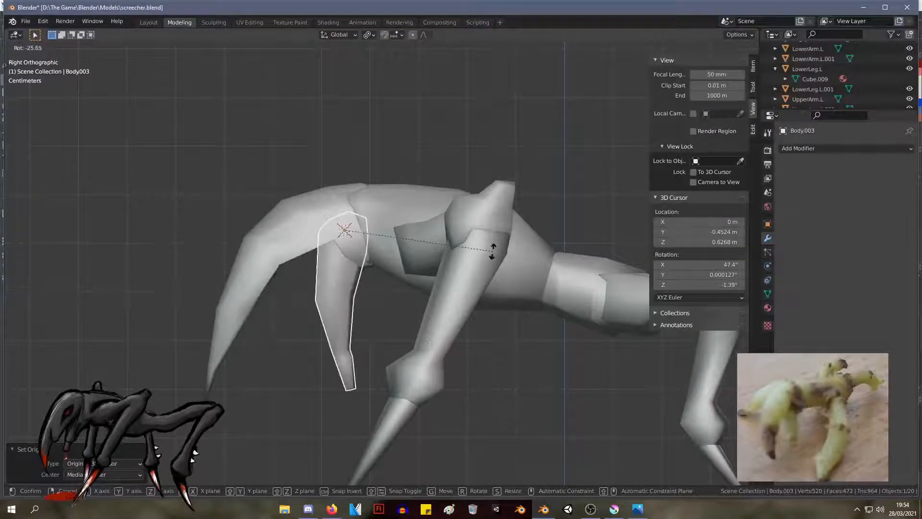
{"action": "left_click", "coordinate": [464, 332]}
{"action": "middle_click_drag", "start_coordinate": [463, 333], "coordinate": [482, 194]}
{"action": "key", "text": "r"}
{"action": "key", "text": "x"}
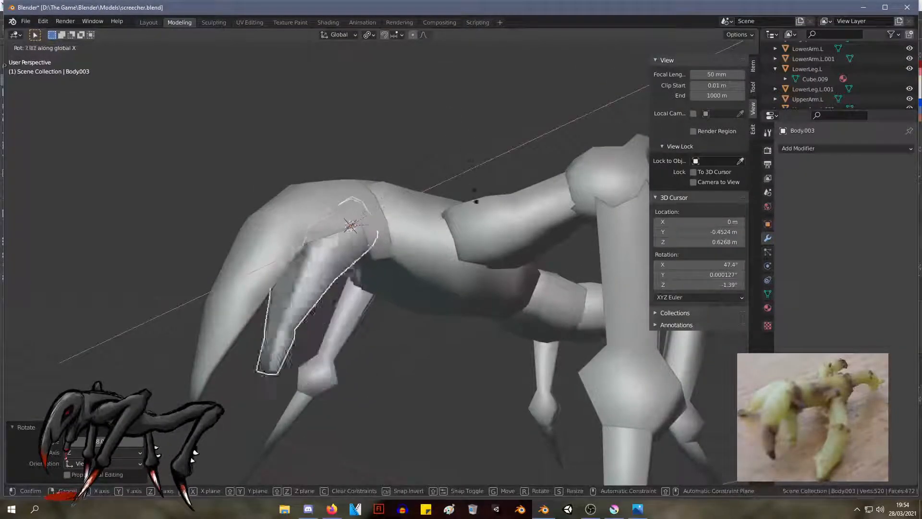
{"action": "left_click", "coordinate": [510, 235]}
{"action": "scroll", "coordinate": [524, 224], "scroll_direction": "down", "scroll_amount": 3}
{"action": "middle_click_drag", "start_coordinate": [553, 227], "coordinate": [153, 227]}
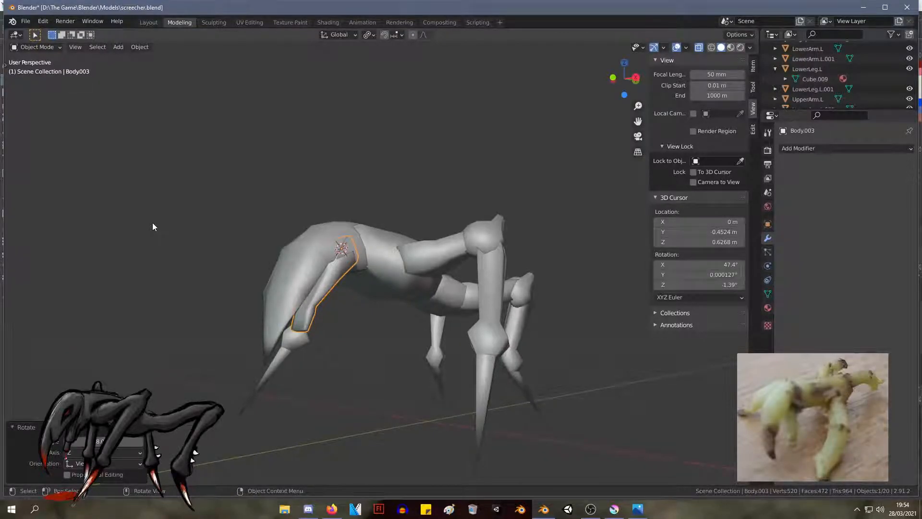
{"action": "middle_click_drag", "start_coordinate": [430, 174], "coordinate": [398, 208]}
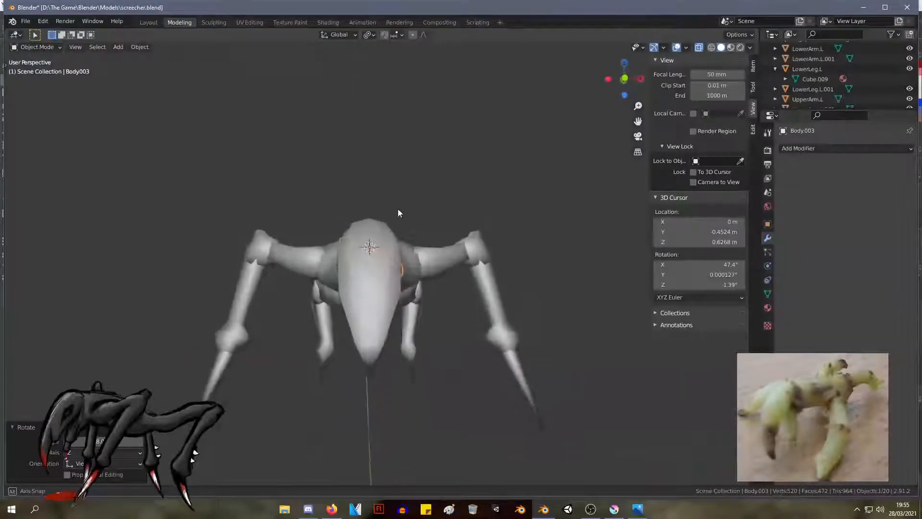
{"action": "scroll", "coordinate": [397, 211], "scroll_direction": "down", "scroll_amount": 3}
{"action": "key", "text": "KP_1"}
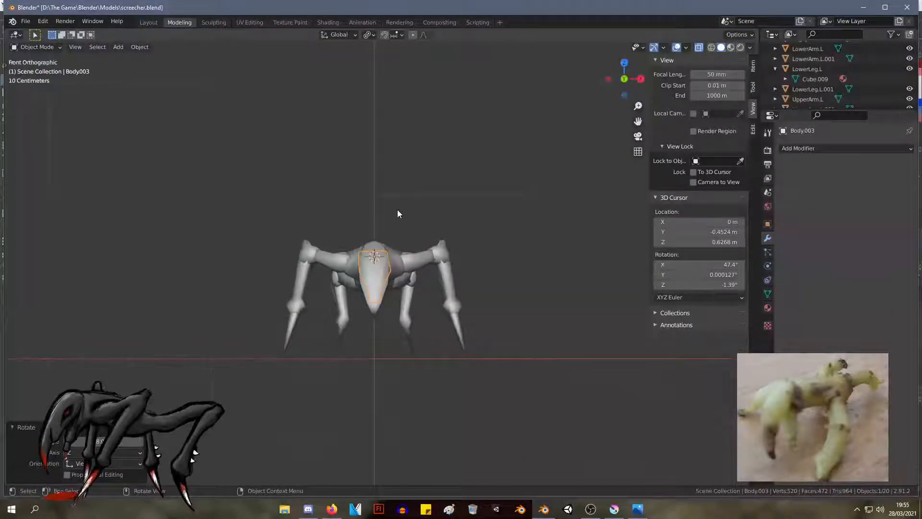
{"action": "scroll", "coordinate": [323, 216], "scroll_direction": "up", "scroll_amount": 5}
{"action": "key", "text": "r"}
{"action": "right_click", "coordinate": [436, 363]}
{"action": "key", "text": "r"}
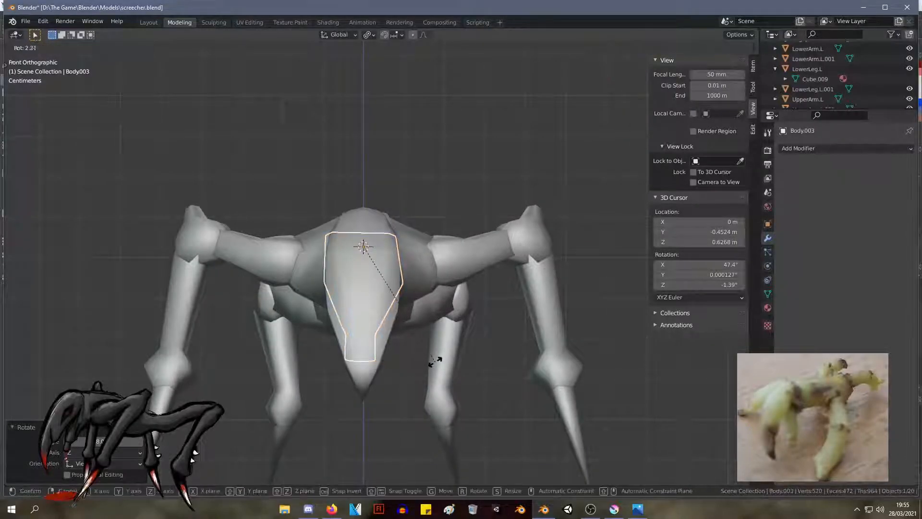
{"action": "right_click", "coordinate": [436, 360]}
{"action": "left_click", "coordinate": [364, 376]}
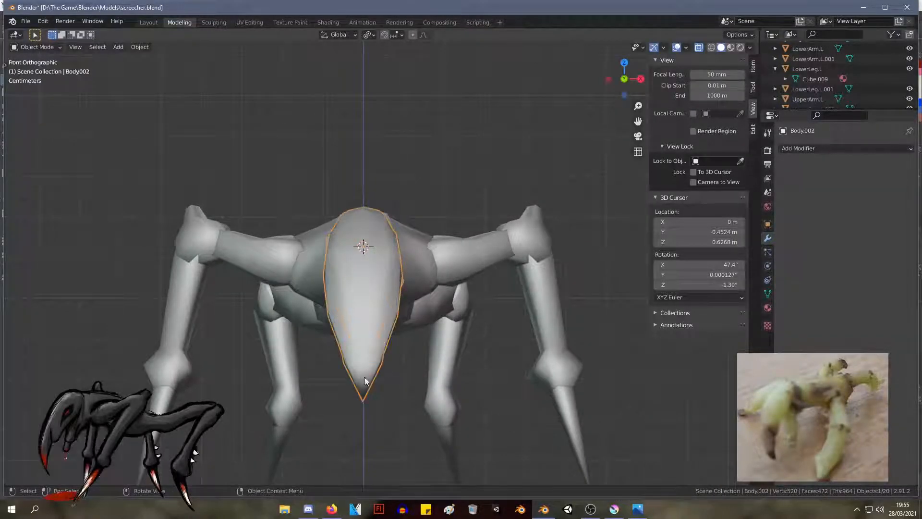
{"action": "right_click", "coordinate": [375, 381]}
{"action": "left_click", "coordinate": [503, 183]}
Step: Try rotating and moving the left upper and lower arm pieces together, then undo both changes
{"action": "middle_click_drag", "start_coordinate": [503, 183], "coordinate": [454, 246]}
{"action": "left_click", "coordinate": [390, 248]}
{"action": "left_click", "coordinate": [459, 258]}
{"action": "left_click", "coordinate": [468, 311], "text": "shift"}
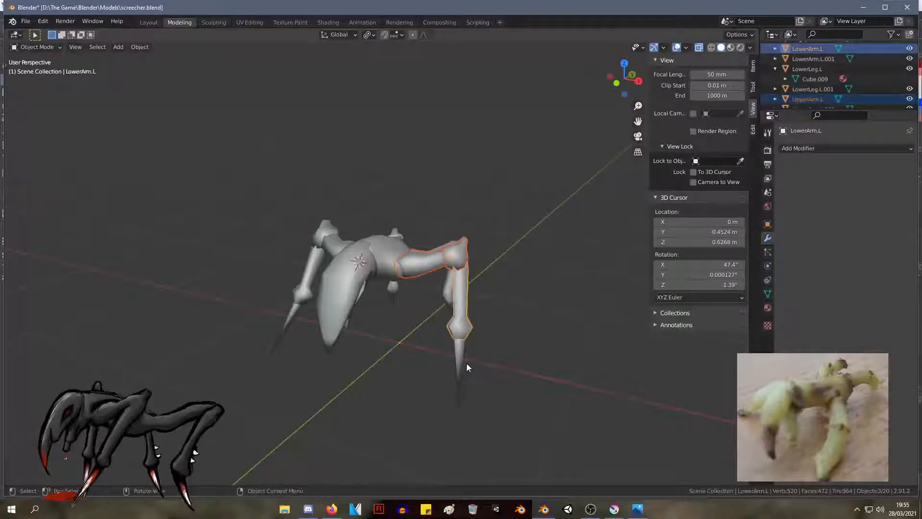
{"action": "key", "text": "r"}
{"action": "right_click", "coordinate": [486, 337]}
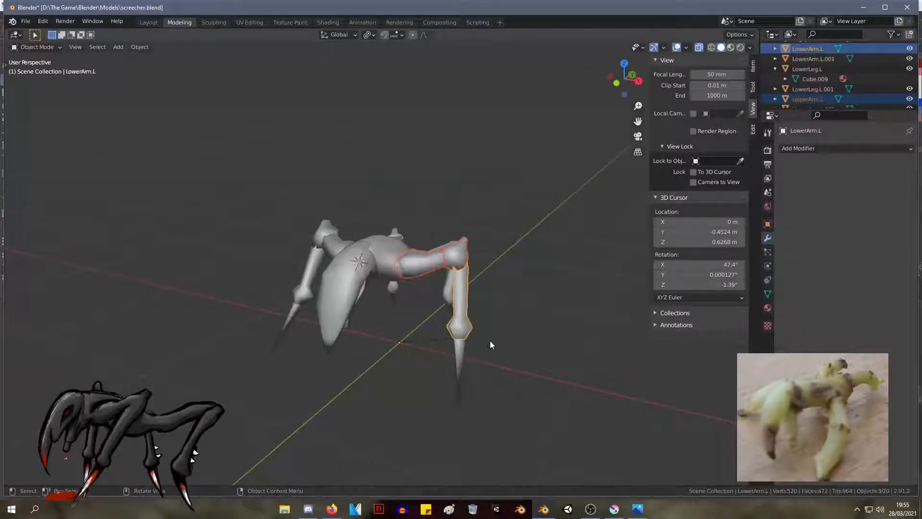
{"action": "key", "text": "r"}
{"action": "left_click", "coordinate": [478, 302]}
{"action": "key", "text": "g"}
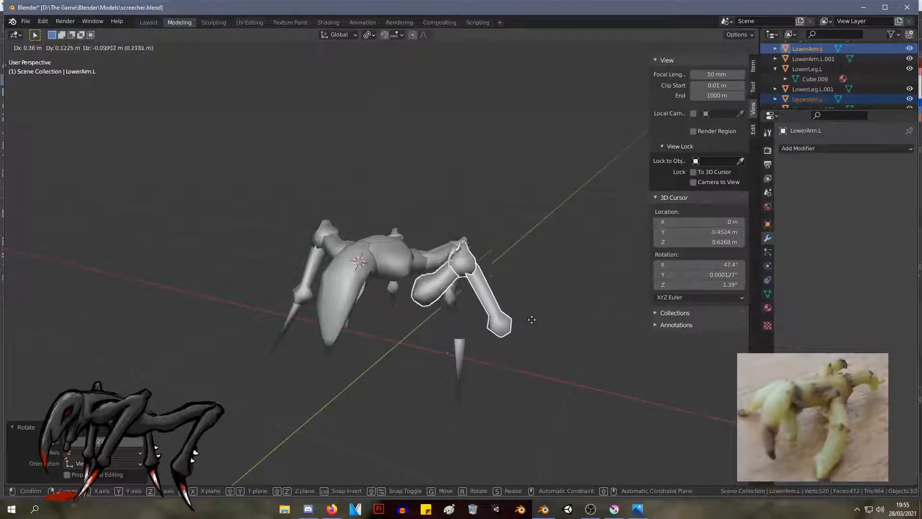
{"action": "left_click", "coordinate": [523, 288]}
{"action": "middle_click_drag", "start_coordinate": [523, 289], "coordinate": [473, 340]}
{"action": "key", "text": "ctrl+z"}
{"action": "key", "text": "ctrl+z"}
Step: Reposition the lower jaw slightly within the head and adjust its height along the Z axis
{"action": "left_click", "coordinate": [545, 235]}
{"action": "left_click", "coordinate": [391, 343]}
{"action": "key", "text": "g"}
{"action": "left_click", "coordinate": [386, 358]}
{"action": "key", "text": "g"}
{"action": "key", "text": "z"}
{"action": "left_click", "coordinate": [473, 292]}
{"action": "middle_click_drag", "start_coordinate": [473, 292], "coordinate": [389, 250]}
{"action": "middle_click_drag", "start_coordinate": [419, 289], "coordinate": [542, 273]}
{"action": "scroll", "coordinate": [436, 295], "scroll_direction": "up", "scroll_amount": 5}
{"action": "scroll", "coordinate": [543, 277], "scroll_direction": "down", "scroll_amount": 5}
{"action": "middle_click_drag", "start_coordinate": [454, 269], "coordinate": [275, 253]}
{"action": "scroll", "coordinate": [378, 279], "scroll_direction": "up", "scroll_amount": 4}
{"action": "middle_click_drag", "start_coordinate": [327, 283], "coordinate": [553, 305]}
Step: Rotate the lower arm LowerArm.L and its spike inward together and move them back up toward the elbow
{"action": "left_click", "coordinate": [438, 286]}
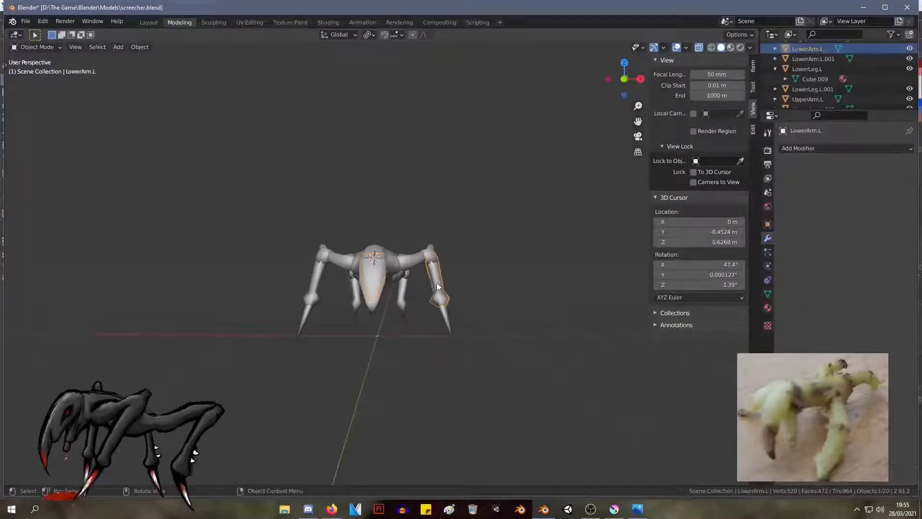
{"action": "left_click", "coordinate": [448, 319], "text": "shift"}
{"action": "key", "text": "r"}
{"action": "left_click", "coordinate": [428, 350]}
{"action": "key", "text": "g"}
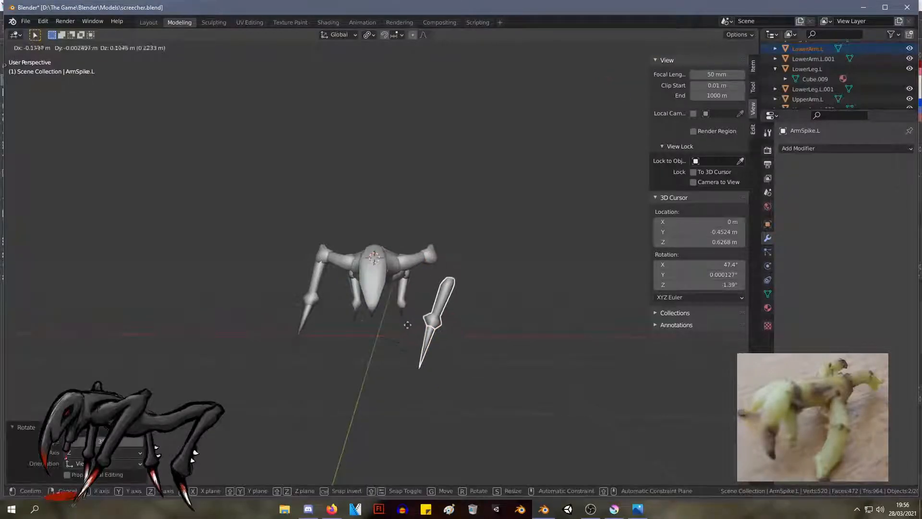
{"action": "left_click", "coordinate": [392, 307]}
{"action": "middle_click_drag", "start_coordinate": [392, 307], "coordinate": [475, 347]}
Step: Shift the LowerArm.L lower arm and spike in several moves to bring the upper end to the elbow joint
{"action": "key", "text": "g"}
{"action": "left_click", "coordinate": [523, 298]}
{"action": "key", "text": "g"}
{"action": "left_click", "coordinate": [314, 259]}
{"action": "key", "text": "g"}
{"action": "left_click", "coordinate": [491, 283]}
{"action": "key", "text": "g"}
{"action": "left_click", "coordinate": [370, 260]}
Step: Rotate the LowerArm.L lower arm and spike slightly and fit the upper end into the elbow from the front and side
{"action": "key", "text": "r"}
{"action": "left_click", "coordinate": [497, 299]}
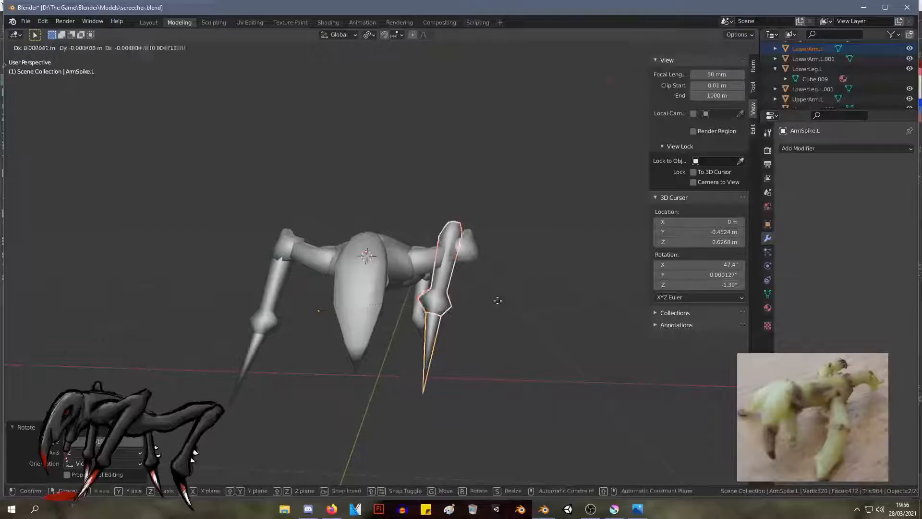
{"action": "key", "text": "g"}
{"action": "left_click", "coordinate": [509, 322]}
{"action": "middle_click_drag", "start_coordinate": [509, 321], "coordinate": [423, 289]}
{"action": "key", "text": "g"}
{"action": "left_click", "coordinate": [424, 292]}
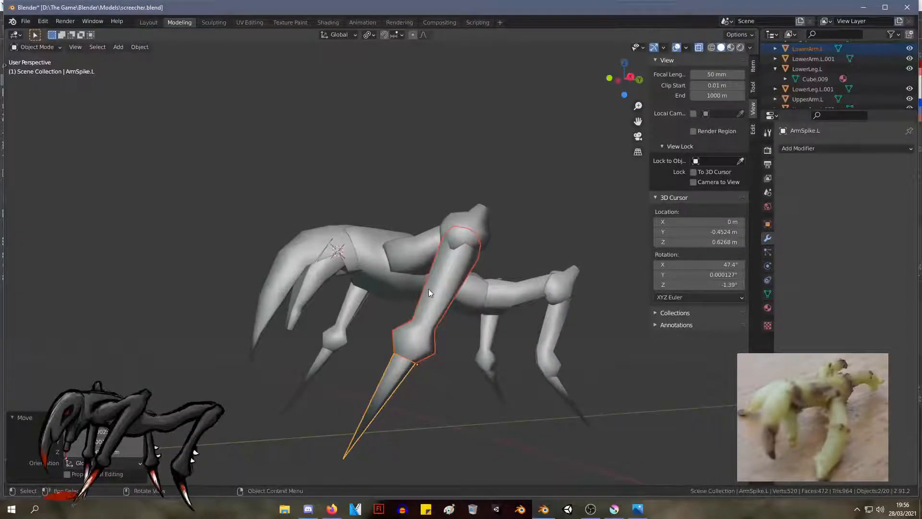
Step: Fine-tune the position of the LowerArm.L lower arm and spike under the elbow with repeated small moves
{"action": "middle_click_drag", "start_coordinate": [450, 330], "coordinate": [509, 308]}
{"action": "key", "text": "g"}
{"action": "left_click", "coordinate": [538, 357]}
{"action": "key", "text": "g"}
{"action": "left_click", "coordinate": [421, 312]}
{"action": "key", "text": "g"}
{"action": "left_click", "coordinate": [434, 340]}
{"action": "key", "text": "g"}
{"action": "left_click", "coordinate": [542, 341]}
{"action": "key", "text": "g"}
{"action": "left_click", "coordinate": [437, 330]}
Step: Correct the angle of the LowerArm.L lower arm and spike slightly and reseat them in the elbow joint
{"action": "key", "text": "r"}
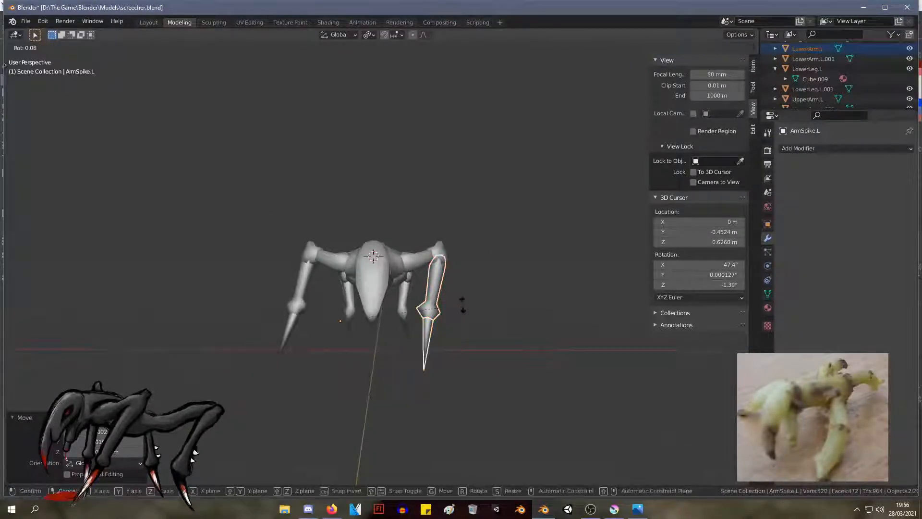
{"action": "left_click", "coordinate": [457, 302]}
{"action": "key", "text": "g"}
{"action": "left_click", "coordinate": [462, 306]}
{"action": "middle_click_drag", "start_coordinate": [463, 304], "coordinate": [376, 301]}
{"action": "key", "text": "g"}
{"action": "left_click", "coordinate": [344, 295]}
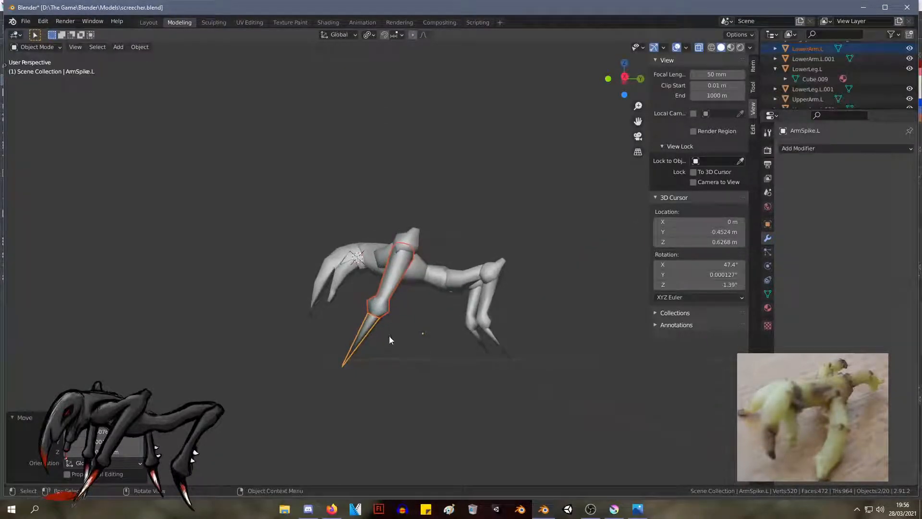
{"action": "key", "text": "Tab"}
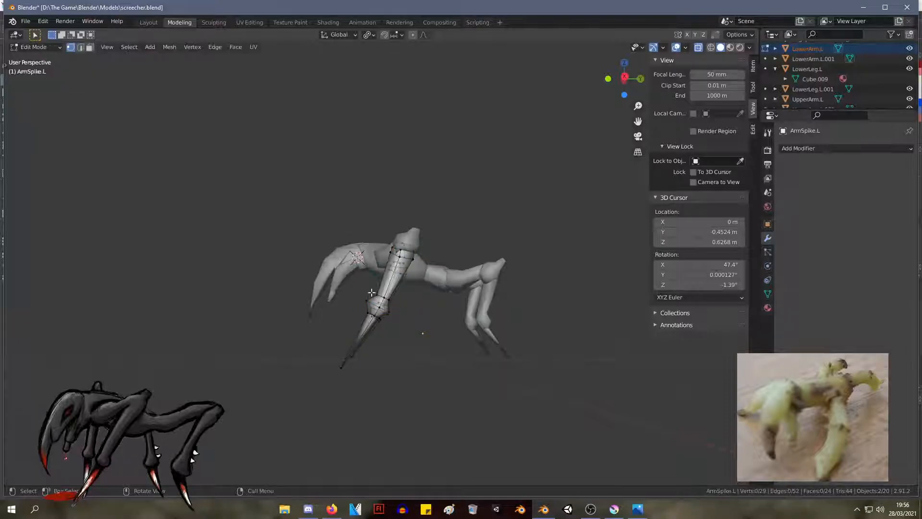
{"action": "key", "text": "Tab"}
{"action": "middle_click_drag", "start_coordinate": [303, 245], "coordinate": [422, 258]}
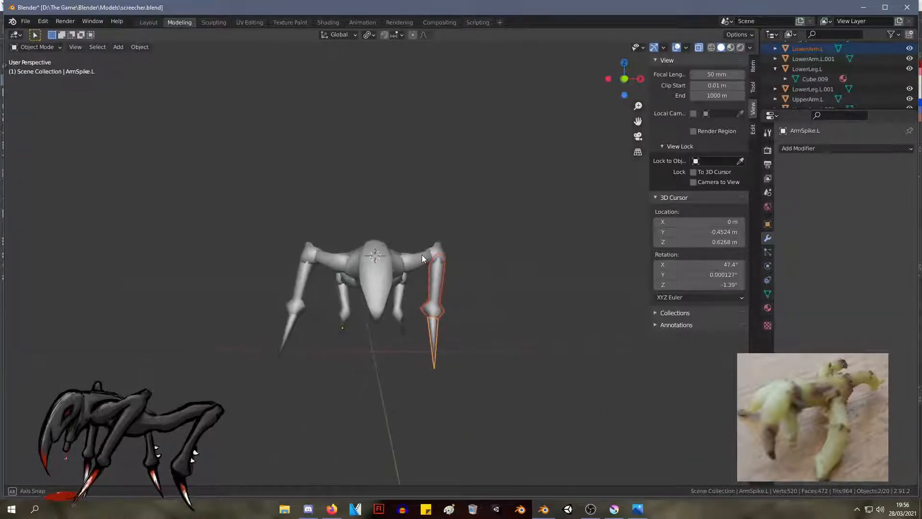
{"action": "left_click", "coordinate": [301, 290]}
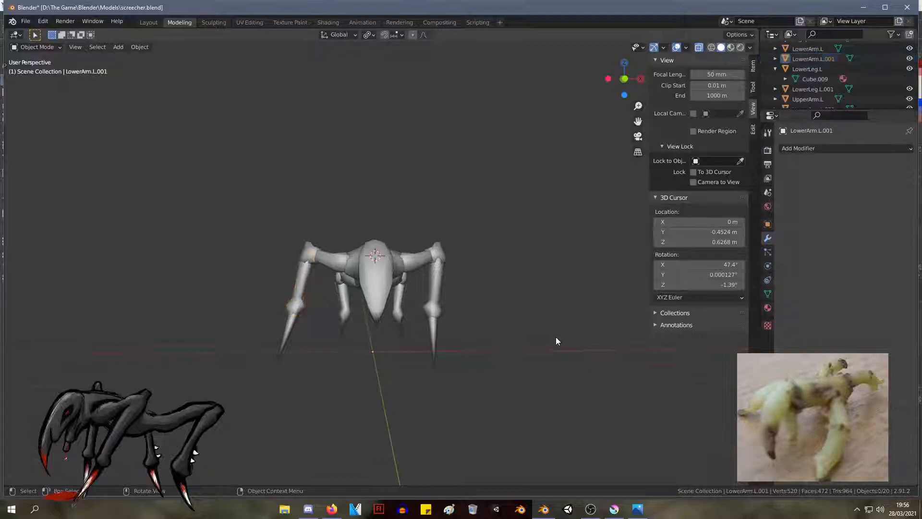
{"action": "left_click_drag", "start_coordinate": [448, 309], "coordinate": [418, 213]}
{"action": "right_click", "coordinate": [432, 256]}
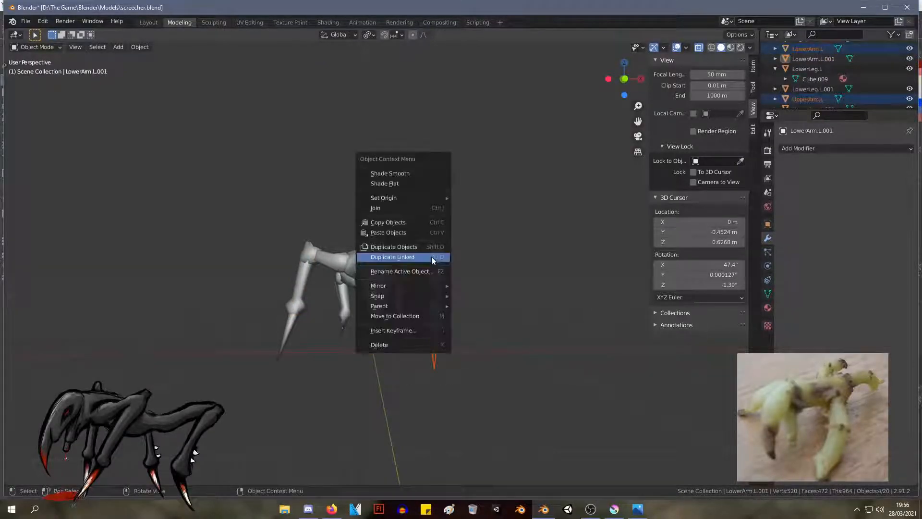
{"action": "left_click", "coordinate": [139, 47]}
{"action": "mouse_move", "coordinate": [211, 80]}
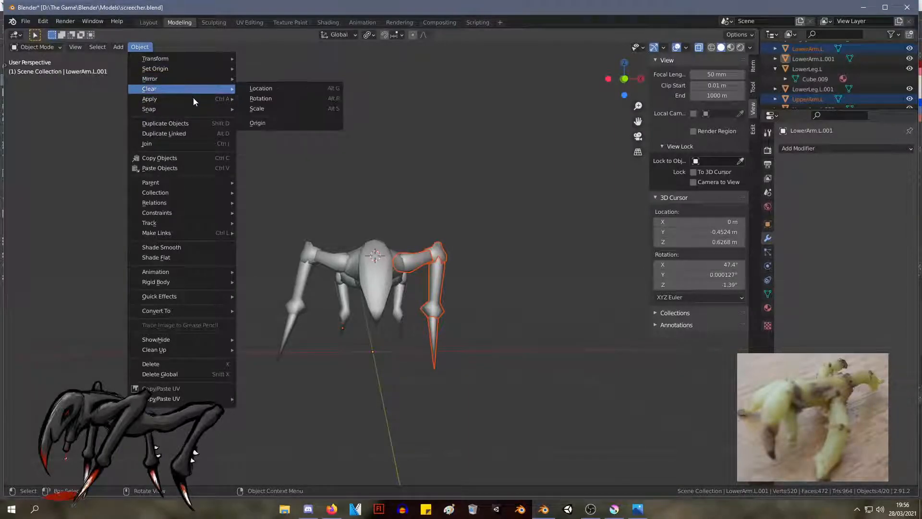
{"action": "left_click", "coordinate": [314, 406]}
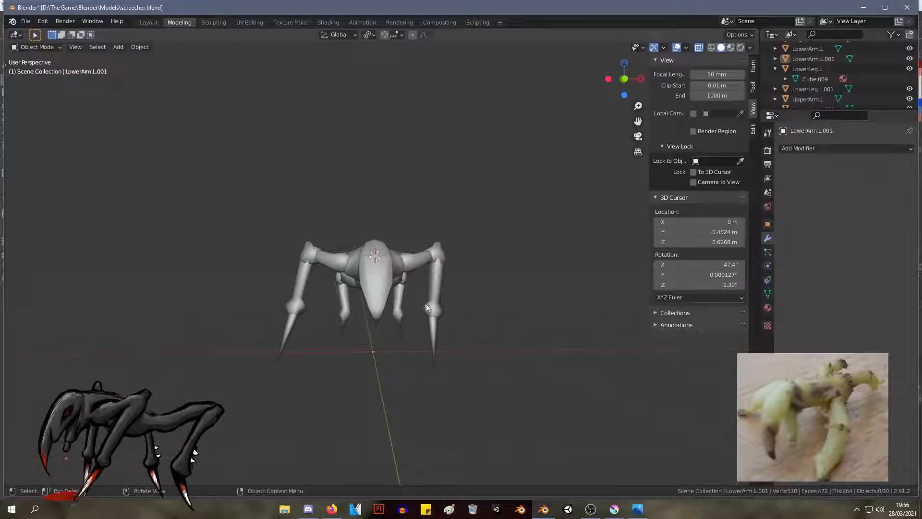
Step: Try to rotate and move the LowerArm.L.001 lower arm and spike to stand vertically under the elbow
{"action": "middle_click_drag", "start_coordinate": [520, 318], "coordinate": [516, 318]}
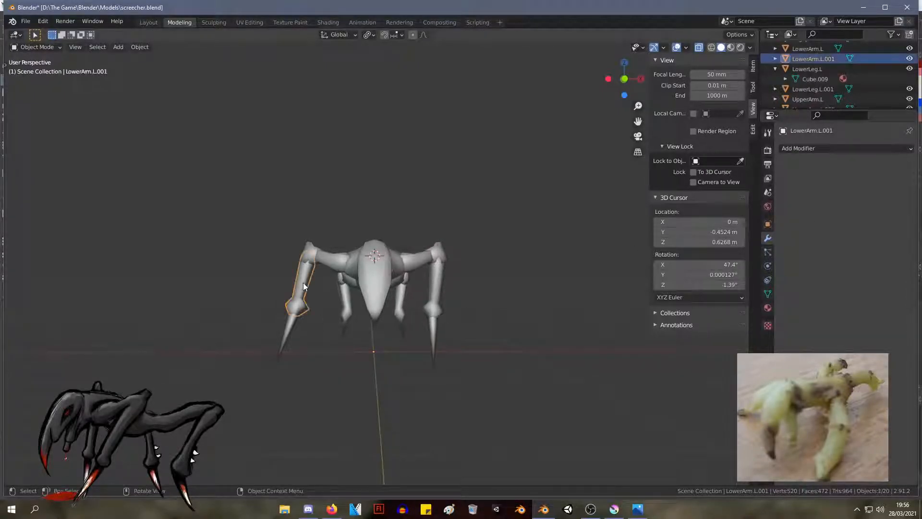
{"action": "left_click", "coordinate": [287, 333], "text": "shift"}
{"action": "key", "text": "r"}
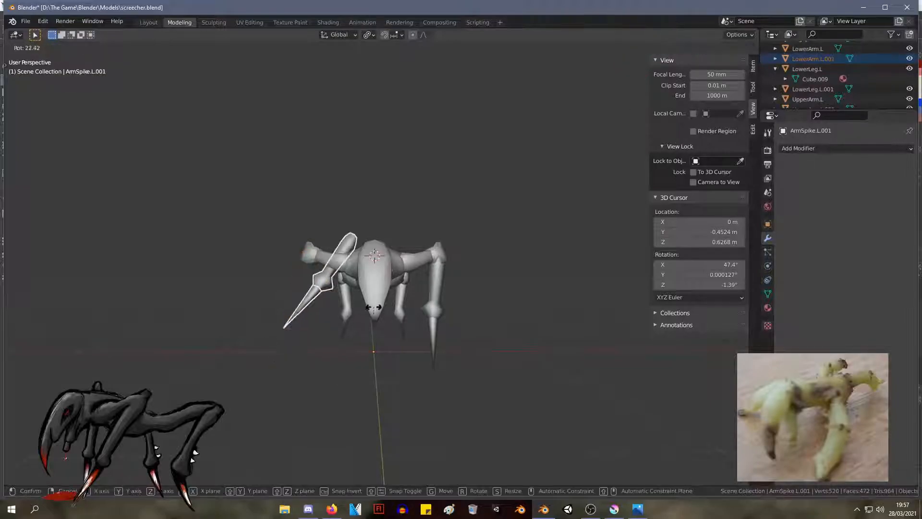
{"action": "right_click", "coordinate": [361, 337]}
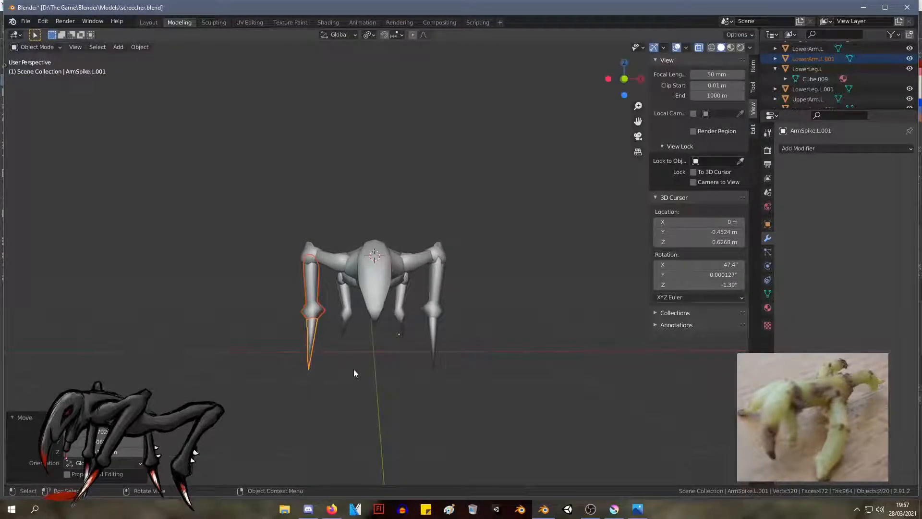
Step: Delete the whole duplicated front arm: the LowerArm.L.001 lower arm, its spike, the elbow joint and the upper arm
{"action": "key", "text": "Delete"}
{"action": "left_click", "coordinate": [313, 254]}
{"action": "key", "text": "Delete"}
{"action": "left_click", "coordinate": [333, 263]}
{"action": "key", "text": "Delete"}
Step: Rotate the LowerArm.L lower arm and ArmSpike.L so the spike slants inward, and move the upper end back to the elbow
{"action": "left_click", "coordinate": [445, 276]}
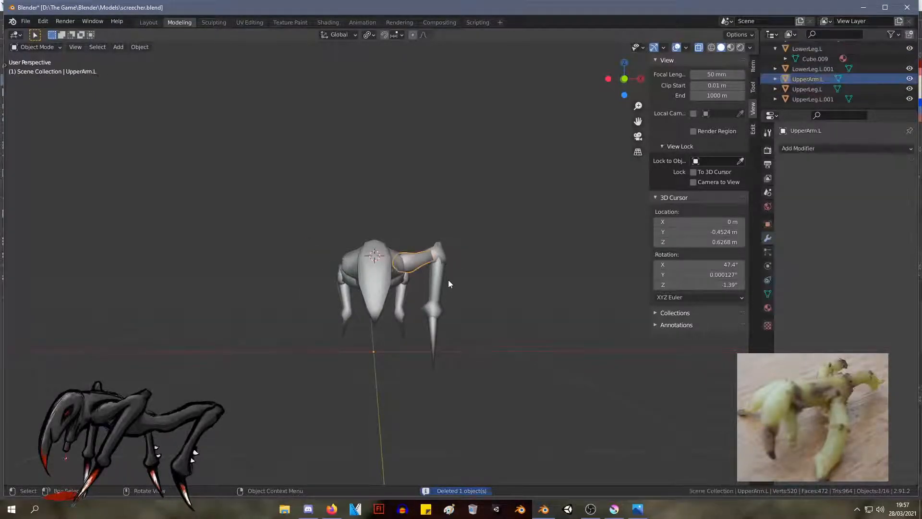
{"action": "left_click", "coordinate": [434, 336], "text": "shift"}
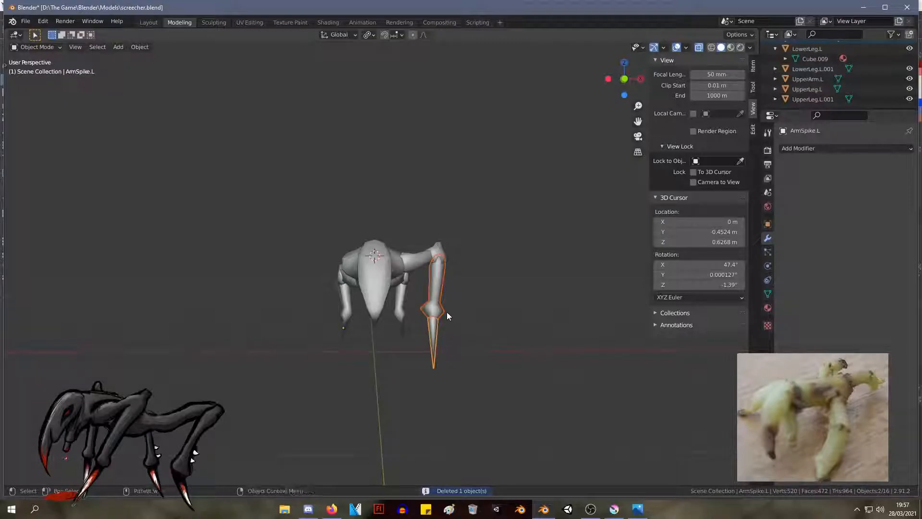
{"action": "key", "text": "r"}
{"action": "left_click", "coordinate": [436, 339]}
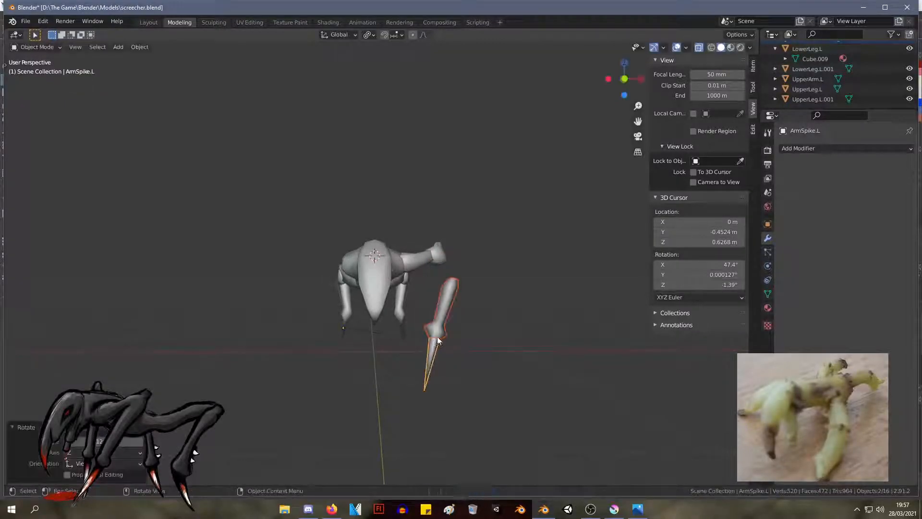
{"action": "key", "text": "g"}
{"action": "left_click", "coordinate": [425, 318]}
{"action": "mouse_move", "coordinate": [486, 294]}
{"action": "middle_mouse_down"}
{"action": "mouse_move", "coordinate": [356, 294]}
{"action": "mouse_move", "coordinate": [479, 296]}
{"action": "middle_mouse_up"}
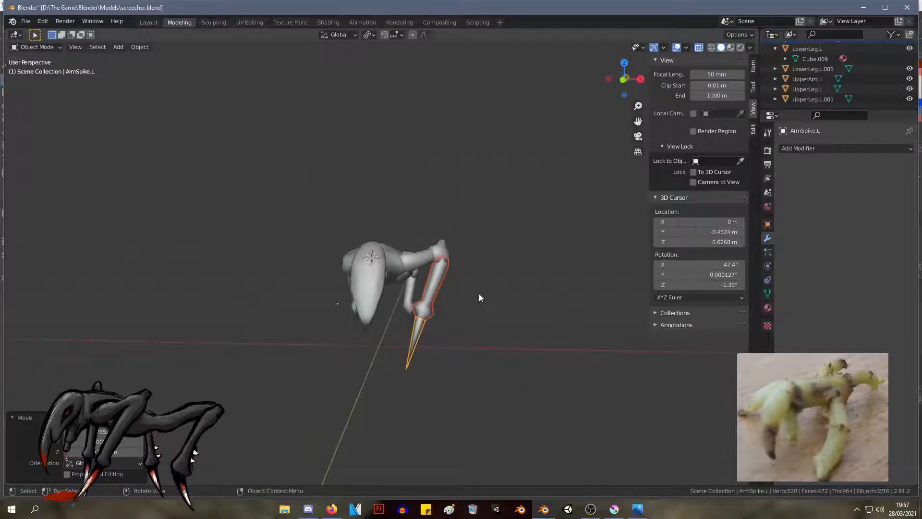
Step: Adjust the position of the LowerArm.L lower arm and spike from other angles to seat them in the elbow joint
{"action": "left_click", "coordinate": [477, 289]}
{"action": "middle_click_drag", "start_coordinate": [477, 290], "coordinate": [376, 278]}
{"action": "key", "text": "g"}
{"action": "left_click", "coordinate": [361, 278]}
{"action": "key", "text": "g"}
{"action": "left_click", "coordinate": [485, 295]}
{"action": "left_click", "coordinate": [407, 316]}
{"action": "middle_click_drag", "start_coordinate": [407, 316], "coordinate": [543, 333]}
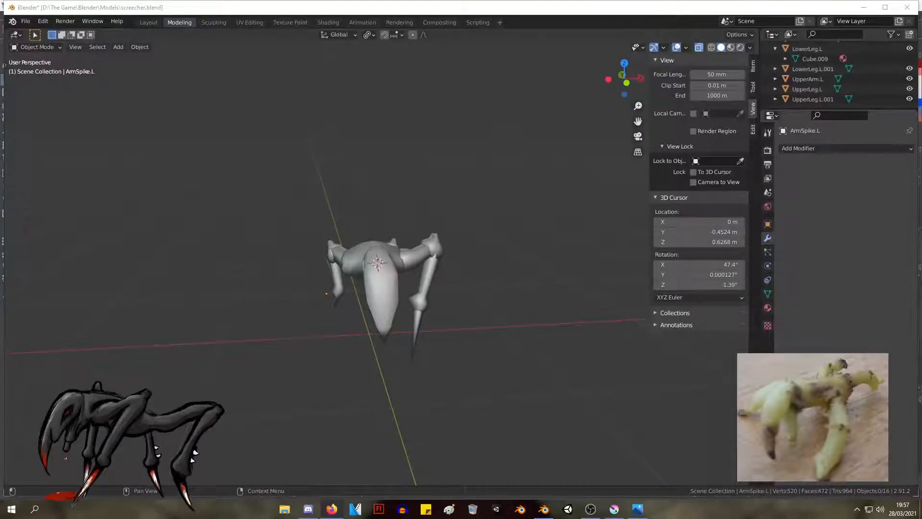
{"action": "middle_click_drag", "start_coordinate": [427, 404], "coordinate": [40, 382]}
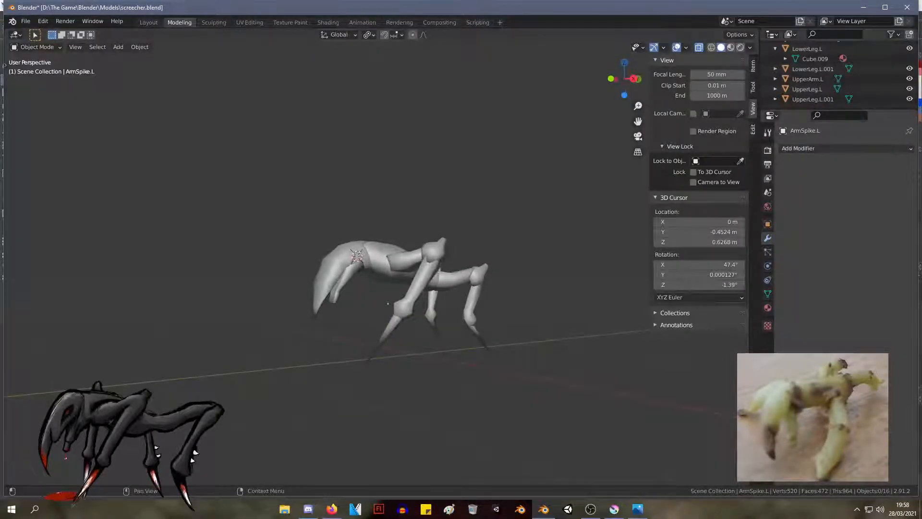
{"action": "key", "text": "alt+Tab"}
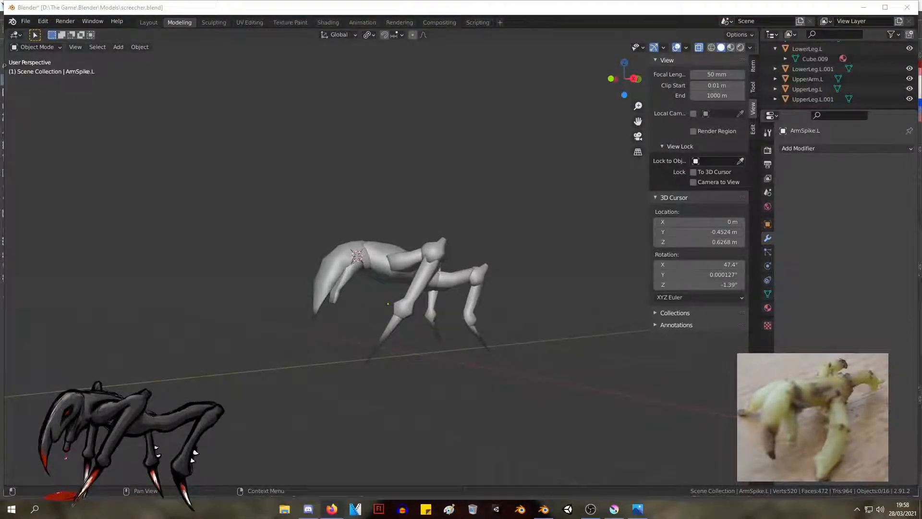